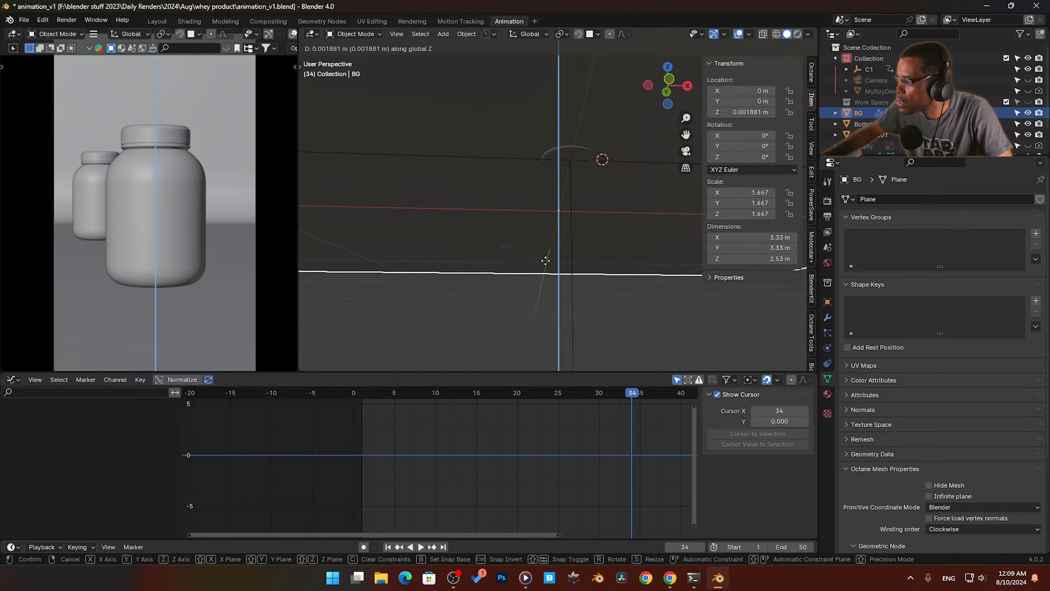
Step: Move the BG backdrop along Z to a height of about 0.0002 m, just under the bottles
{"action": "left_click", "coordinate": [547, 265]}
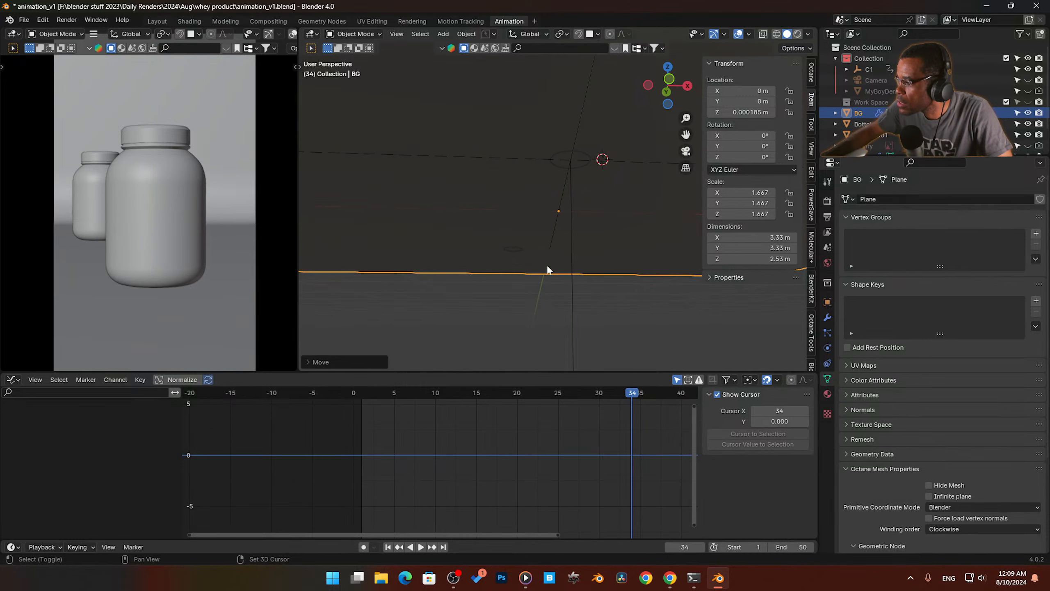
{"action": "scroll", "coordinate": [547, 265], "scroll_direction": "down", "scroll_amount": 10}
{"action": "middle_click_drag", "start_coordinate": [545, 308], "coordinate": [560, 216]}
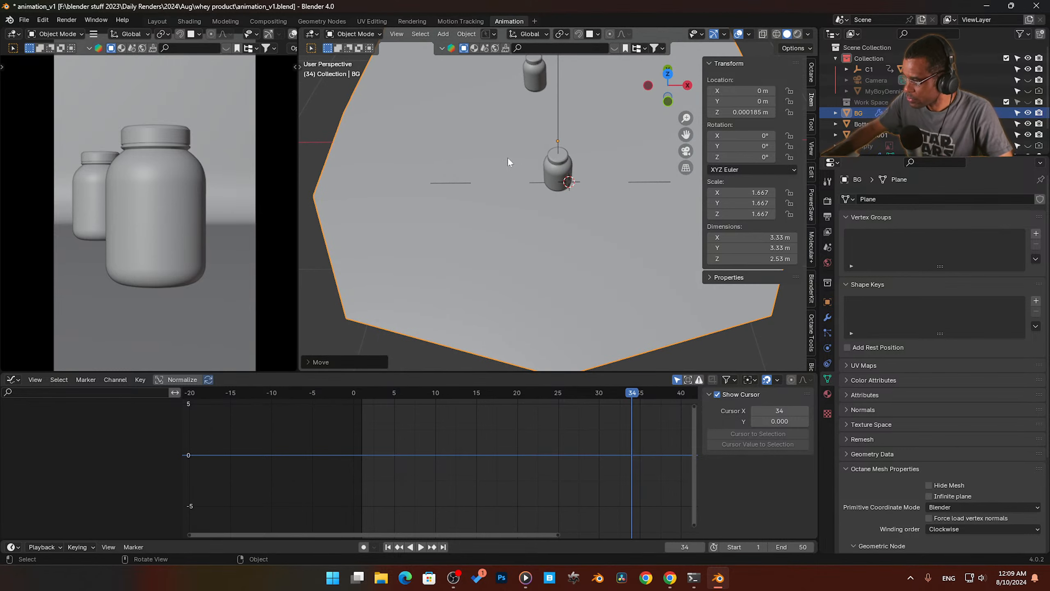
Step: Join the lid and body of the rear bottle into a single object
{"action": "middle_click_drag", "start_coordinate": [507, 157], "coordinate": [462, 216]}
{"action": "left_click", "coordinate": [526, 138]}
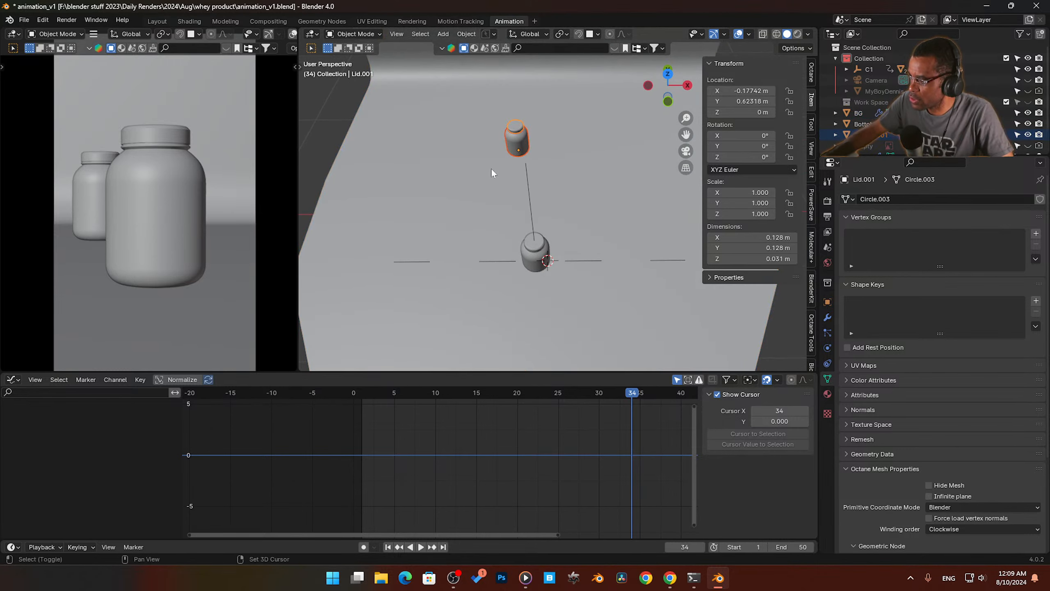
{"action": "middle_click_drag", "start_coordinate": [492, 169], "coordinate": [484, 241]}
{"action": "scroll", "coordinate": [492, 156], "scroll_direction": "up", "scroll_amount": 4}
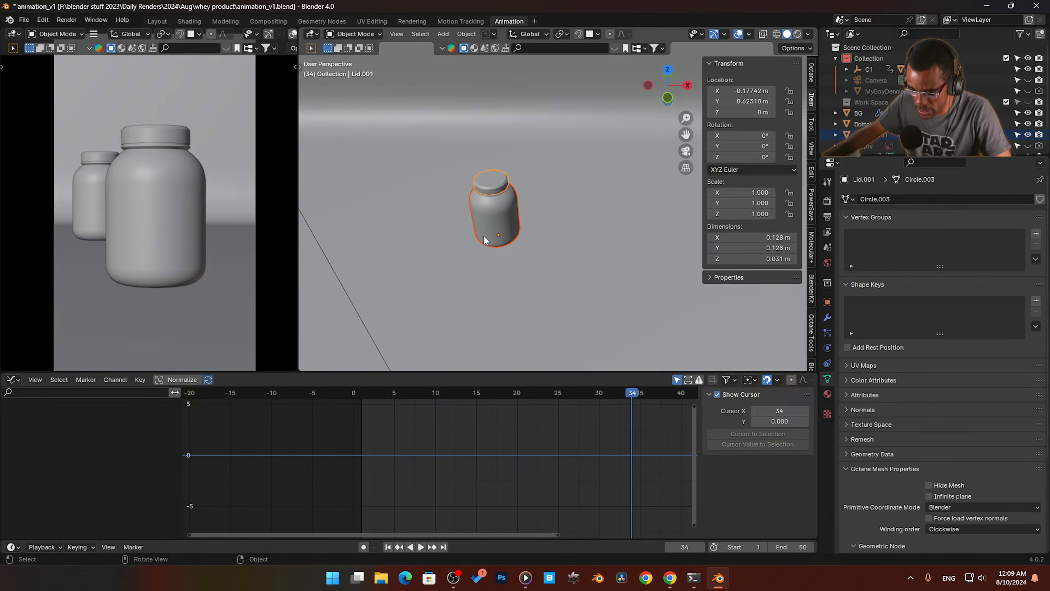
{"action": "key", "text": "ctrl+j"}
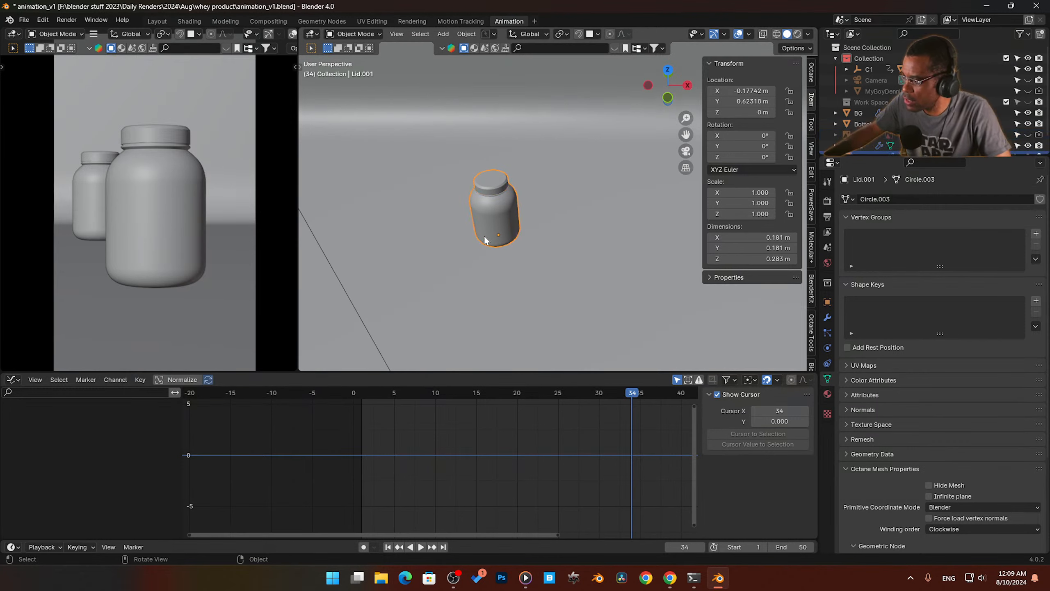
Step: Duplicate the joined rear bottle and place the copy about 0.365 m along the X axis
{"action": "key", "text": "shift+d"}
{"action": "key", "text": "x"}
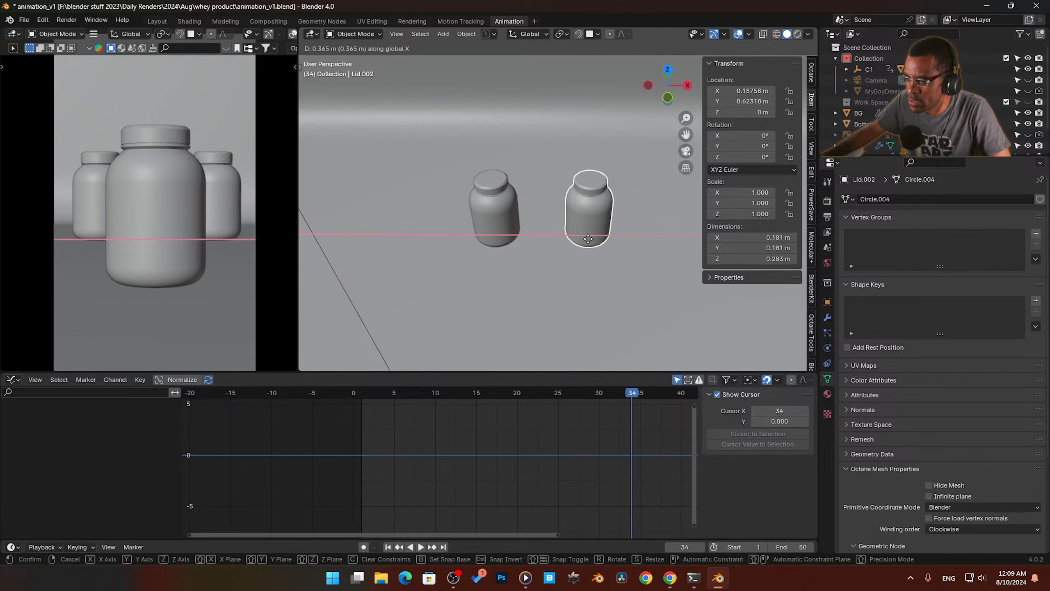
{"action": "left_click", "coordinate": [588, 239]}
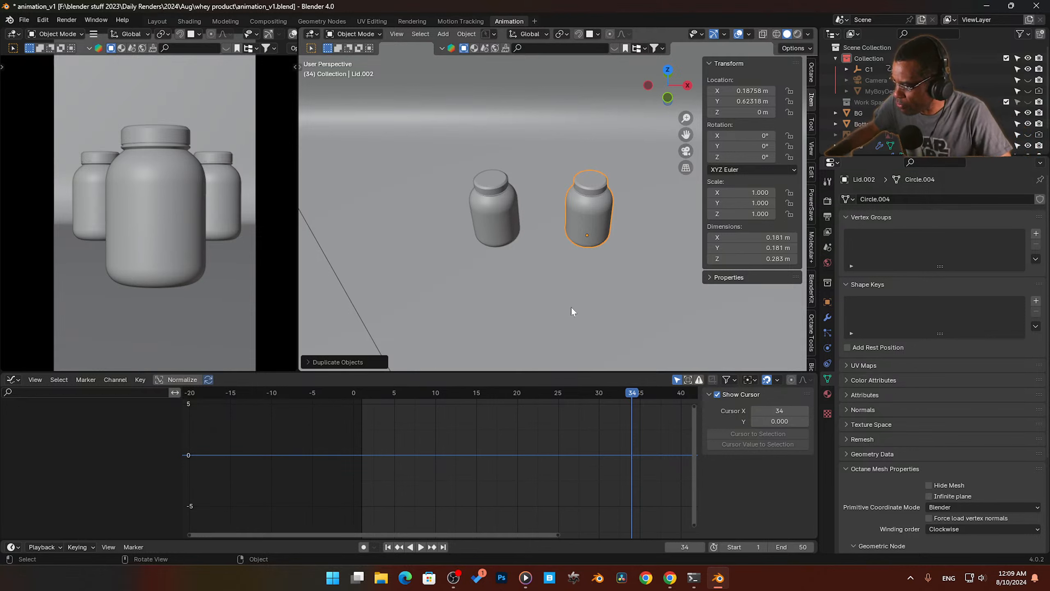
{"action": "mouse_move", "coordinate": [563, 252]}
{"action": "middle_mouse_down"}
{"action": "mouse_move", "coordinate": [560, 237]}
{"action": "mouse_move", "coordinate": [577, 240]}
{"action": "middle_mouse_up"}
Step: Insert a Location, Rotation & Scale keyframe on the duplicated rear bottle at frame 20
{"action": "left_click_drag", "start_coordinate": [623, 394], "coordinate": [551, 402]}
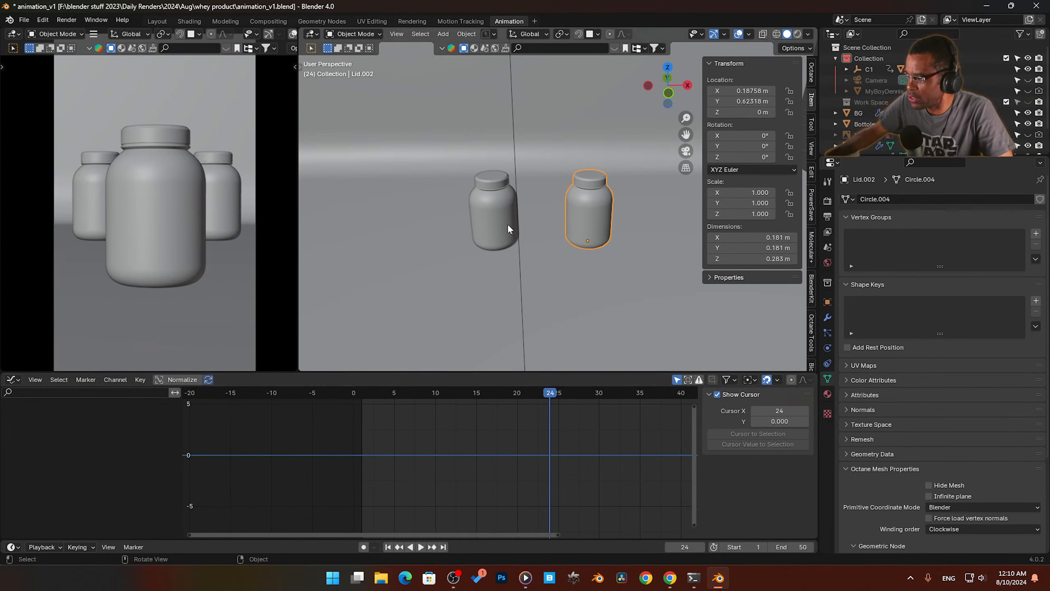
{"action": "left_click_drag", "start_coordinate": [545, 394], "coordinate": [516, 404]}
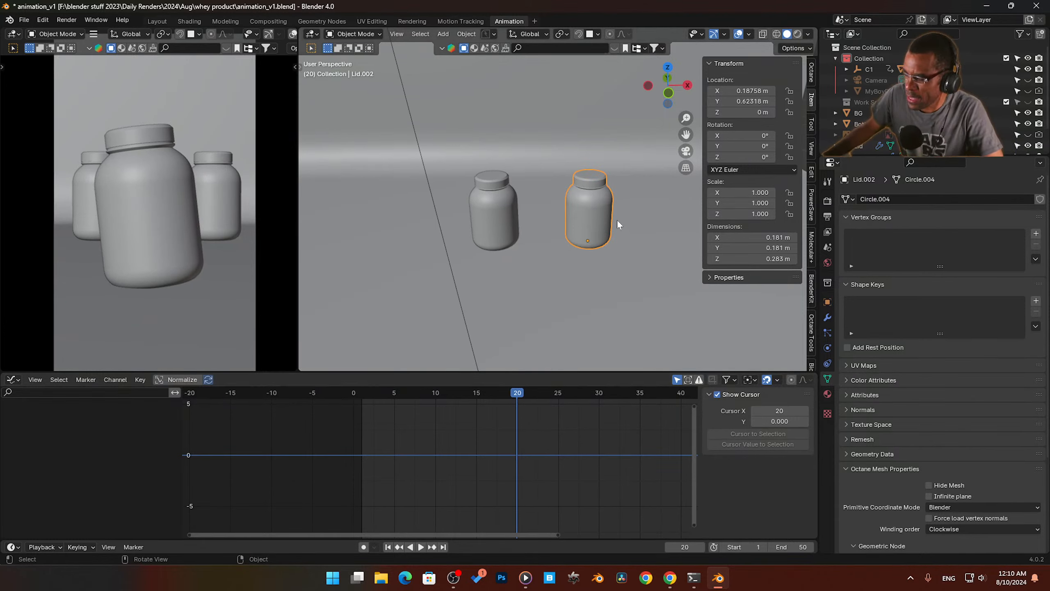
{"action": "middle_click_drag", "start_coordinate": [594, 215], "coordinate": [560, 273]}
{"action": "key", "text": "n"}
{"action": "scroll", "coordinate": [584, 232], "scroll_direction": "down", "scroll_amount": 5}
{"action": "scroll", "coordinate": [575, 253], "scroll_direction": "up", "scroll_amount": 5}
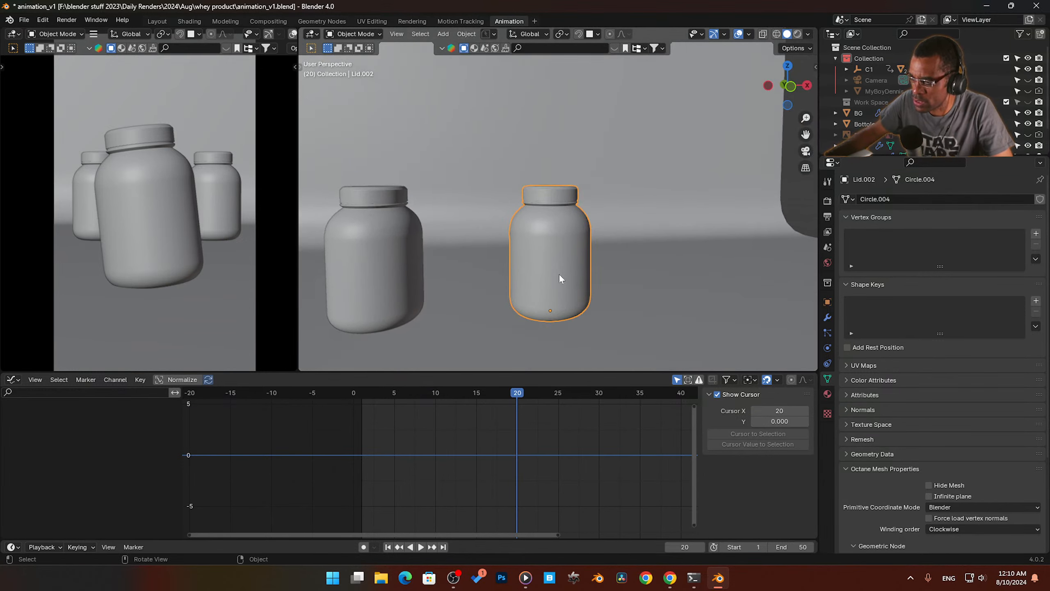
{"action": "key", "text": "i"}
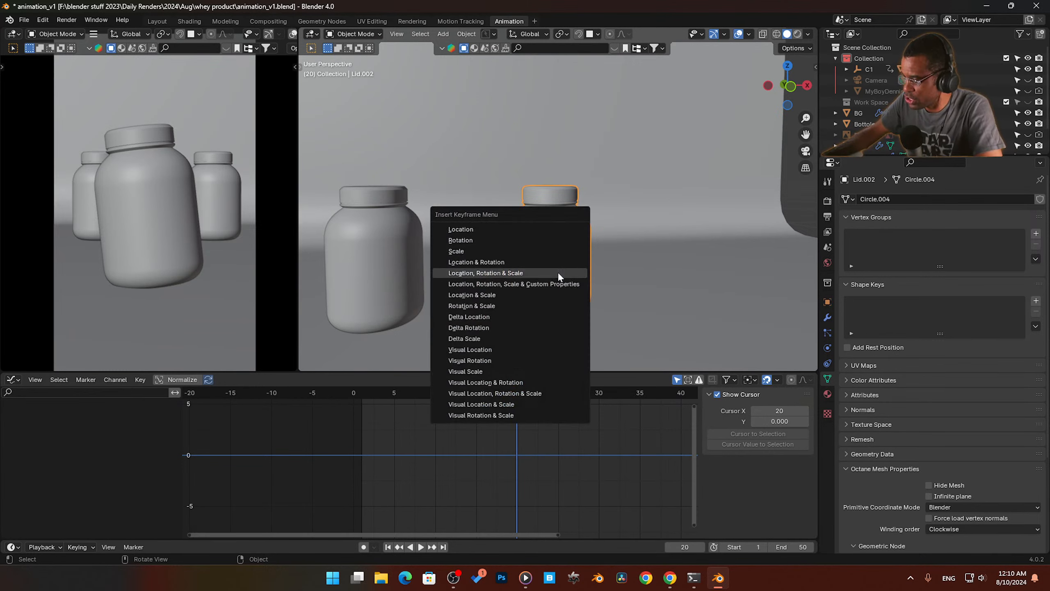
{"action": "left_click", "coordinate": [558, 272]}
Step: Insert a Location, Rotation & Scale keyframe on the original rear bottle at frame 20
{"action": "left_click", "coordinate": [381, 272]}
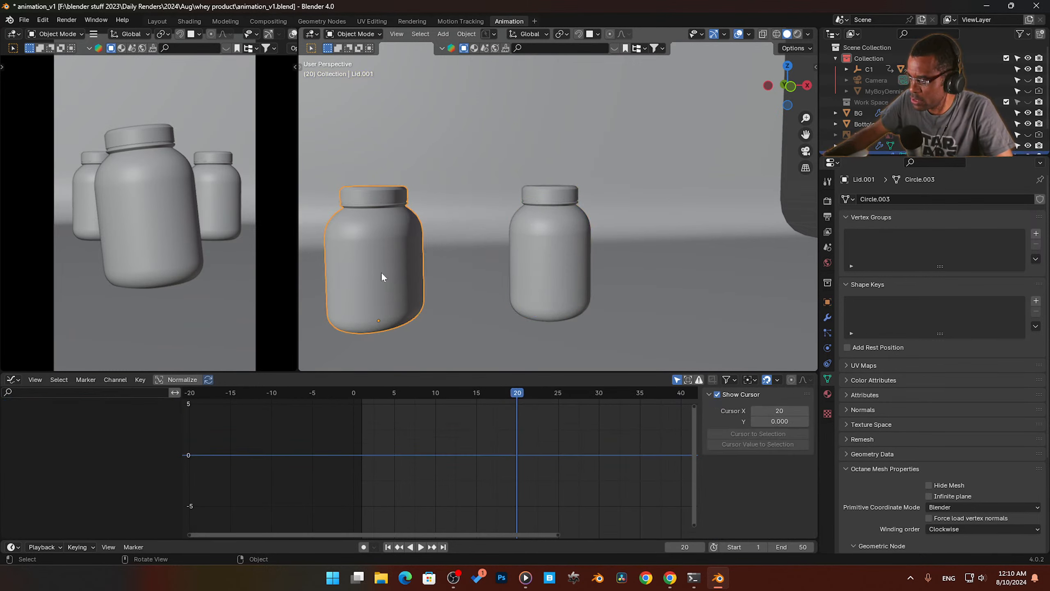
{"action": "key", "text": "i"}
{"action": "left_click", "coordinate": [385, 270]}
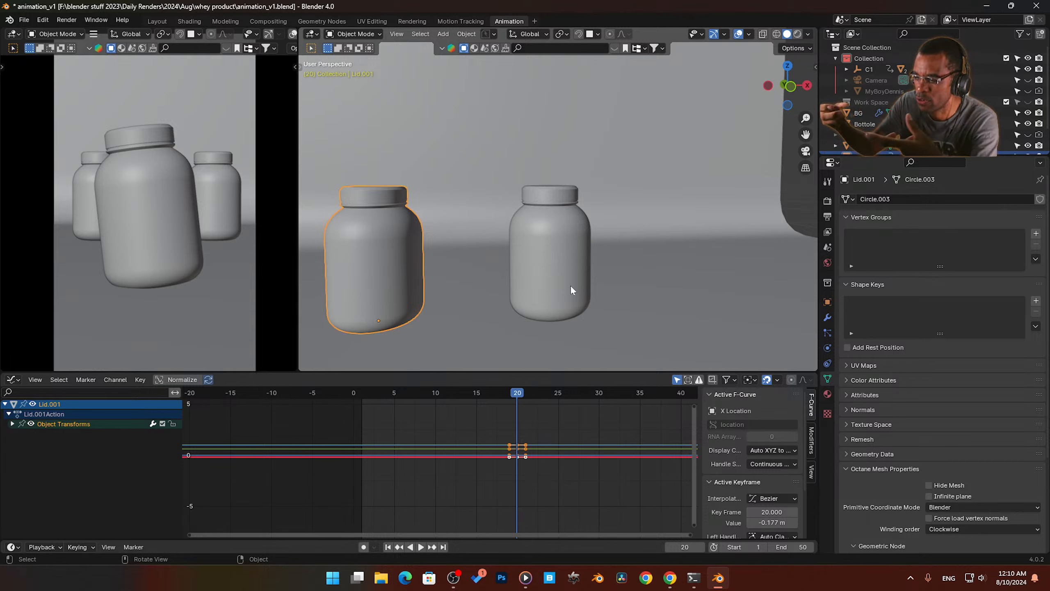
Step: At frame 25, move the duplicated rear bottle up and outward past the camera frame, to about 0.46 m on X
{"action": "left_click", "coordinate": [585, 275]}
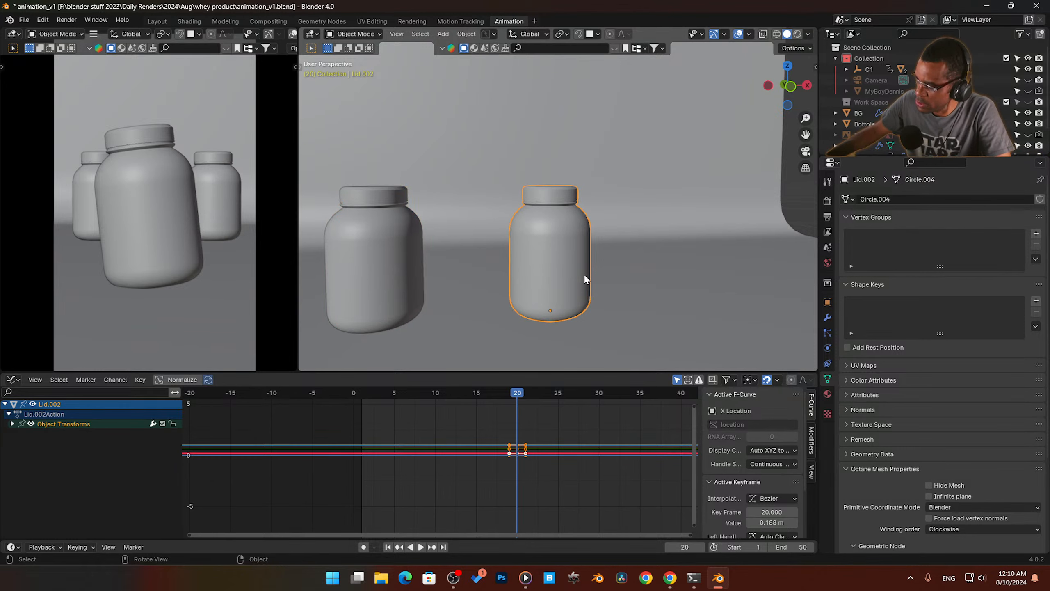
{"action": "key", "text": "i"}
{"action": "key", "text": "space"}
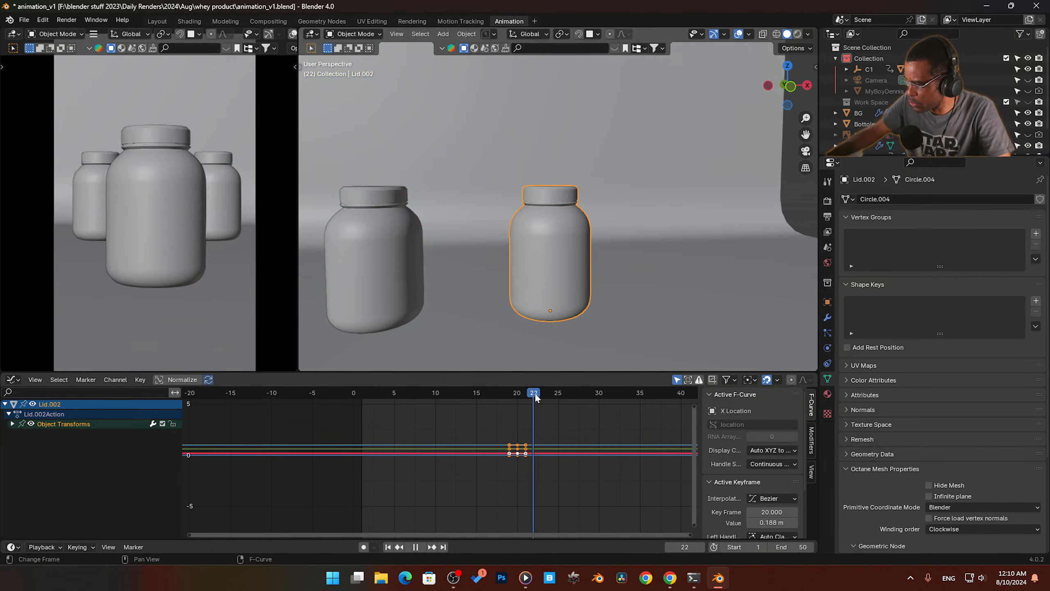
{"action": "key", "text": "space"}
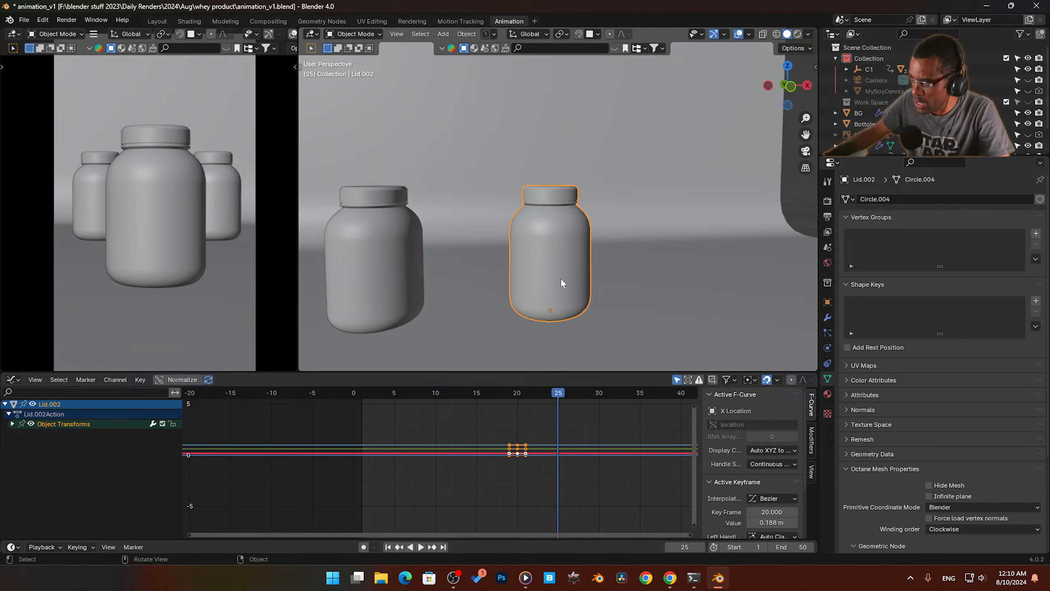
{"action": "scroll", "coordinate": [558, 288], "scroll_direction": "down", "scroll_amount": 5}
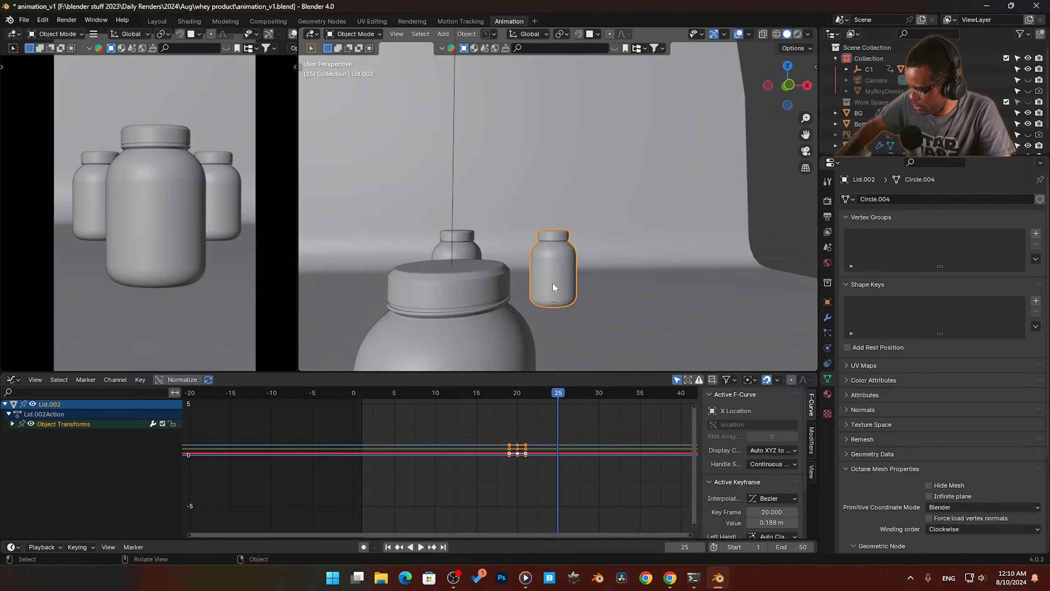
{"action": "key", "text": "KP_1"}
{"action": "scroll", "coordinate": [579, 283], "scroll_direction": "up", "scroll_amount": 3}
{"action": "middle_click_drag", "start_coordinate": [580, 284], "coordinate": [580, 282]}
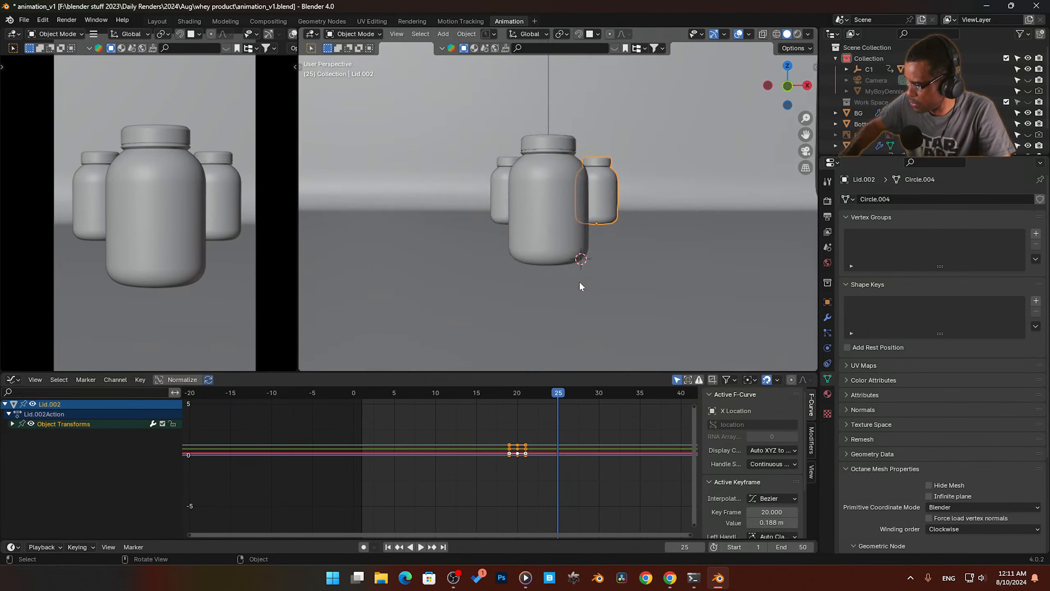
{"action": "key", "text": "KP_0"}
{"action": "middle_click_drag", "start_coordinate": [578, 234], "coordinate": [479, 282], "text": "shift"}
{"action": "key", "text": "g"}
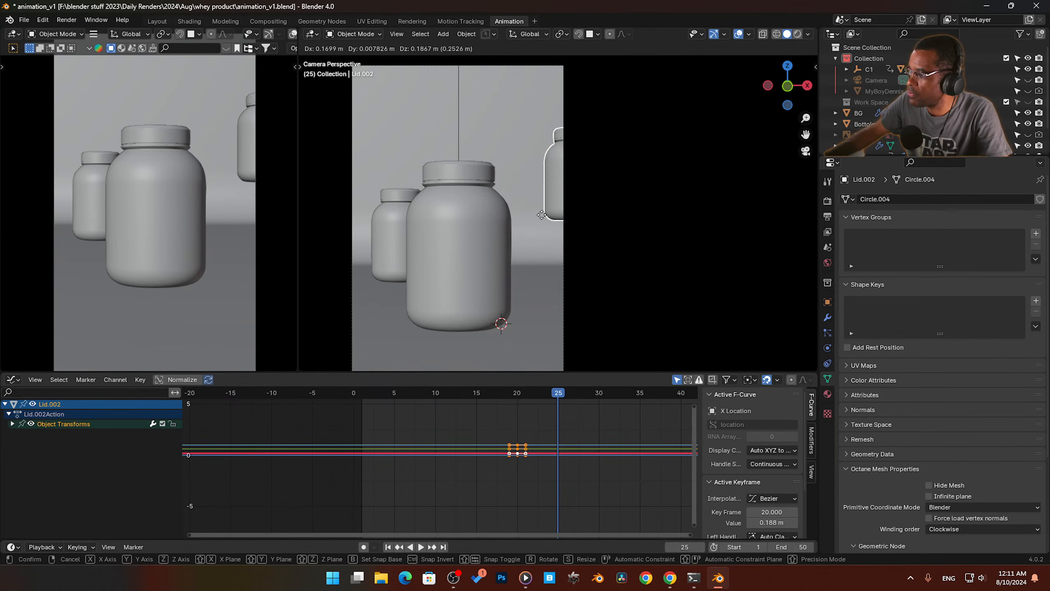
{"action": "left_click", "coordinate": [569, 196]}
{"action": "key", "text": "KP_0"}
{"action": "middle_click_drag", "start_coordinate": [558, 203], "coordinate": [587, 208]}
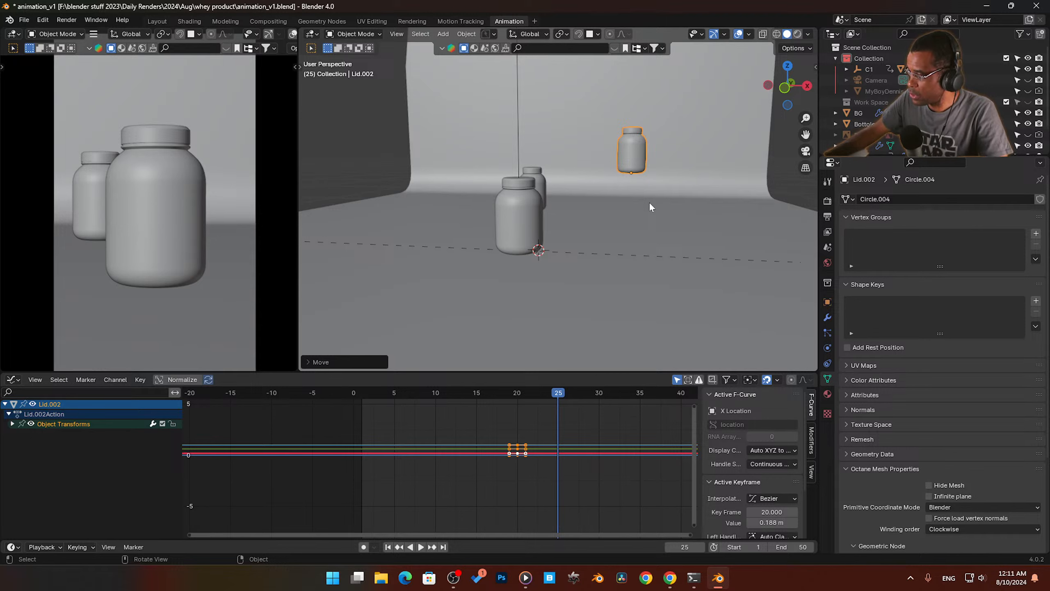
{"action": "key", "text": "r"}
{"action": "key", "text": "r"}
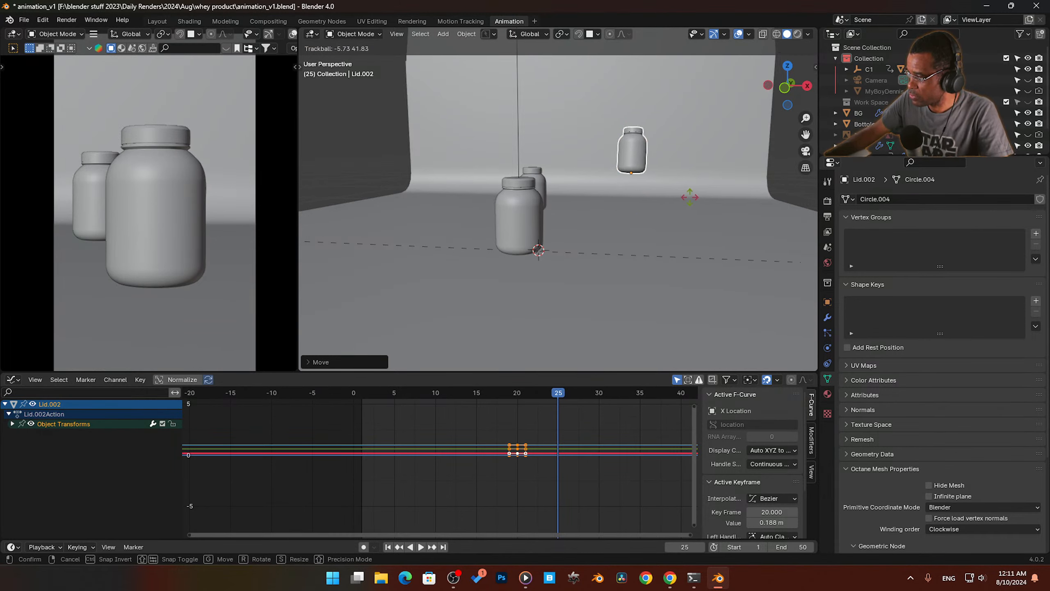
{"action": "key", "text": "Escape"}
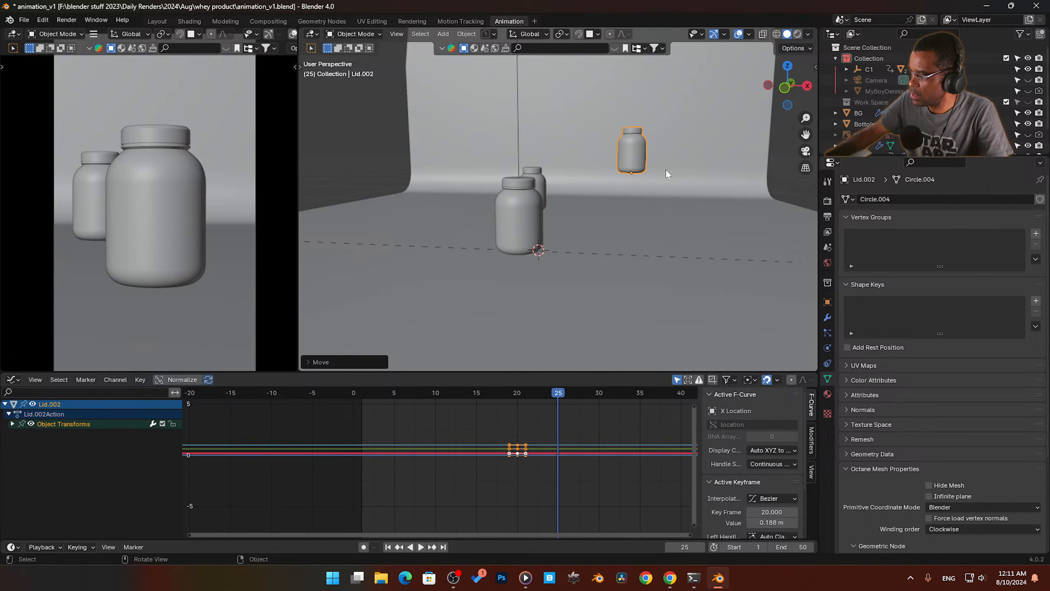
Step: Tilt the raised bottle sideways and toward the back wall with free trackball rotations
{"action": "key", "text": "r"}
{"action": "key", "text": "r"}
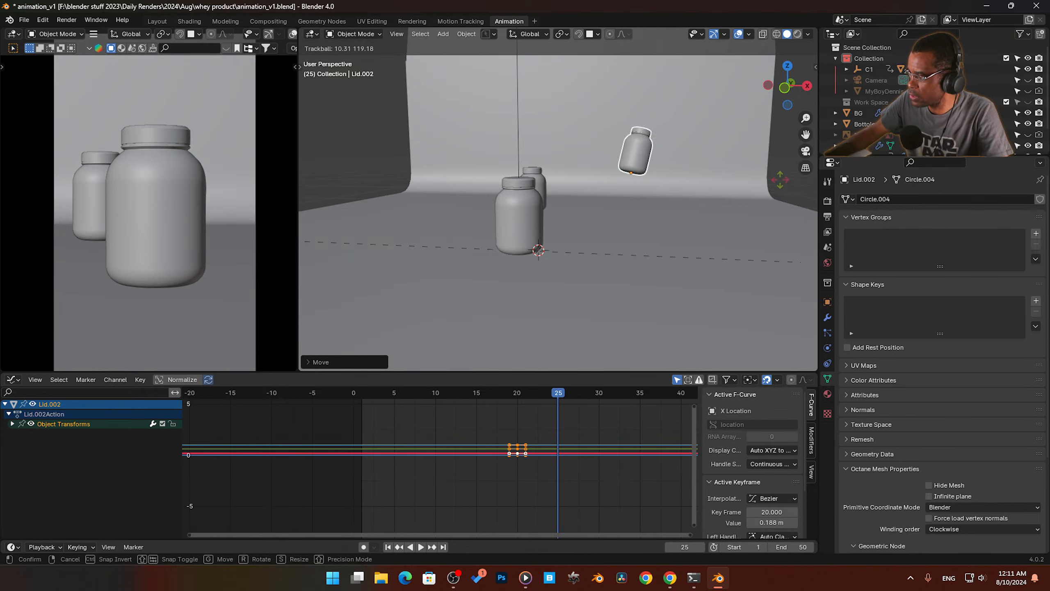
{"action": "left_click", "coordinate": [768, 187]}
{"action": "middle_click_drag", "start_coordinate": [769, 187], "coordinate": [653, 210]}
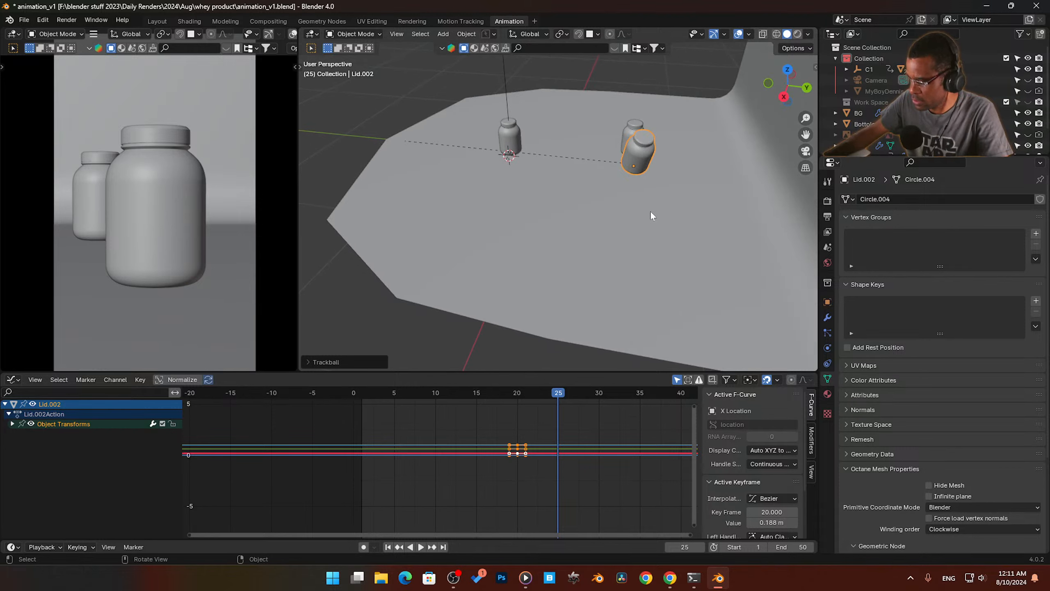
{"action": "key", "text": "r"}
{"action": "left_click", "coordinate": [662, 227]}
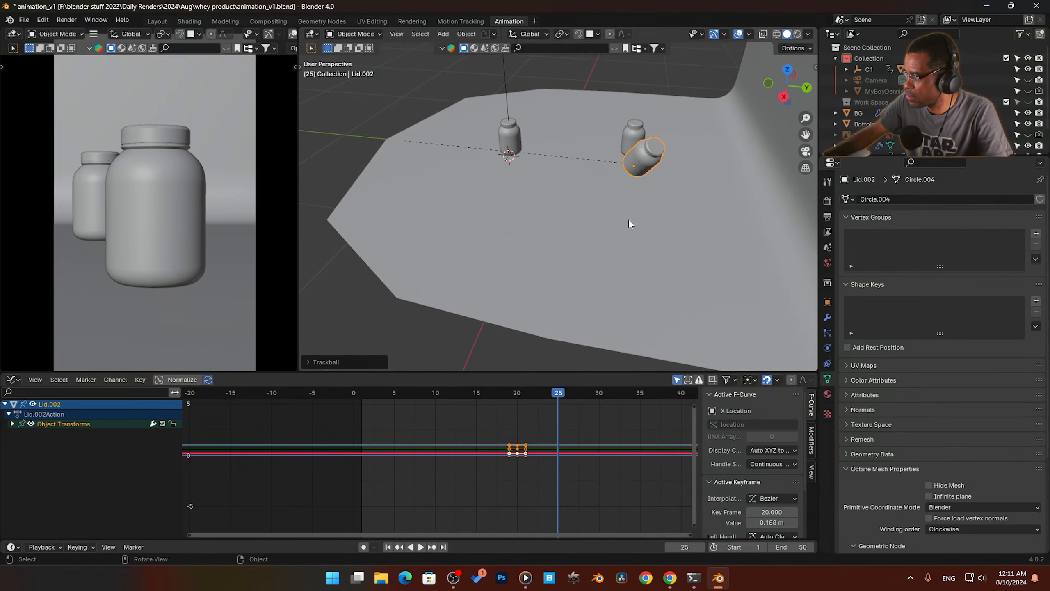
Step: Shrink the raised bottle to almost nothing and insert a Location, Rotation & Scale keyframe at frame 25
{"action": "middle_click_drag", "start_coordinate": [629, 225], "coordinate": [676, 194]}
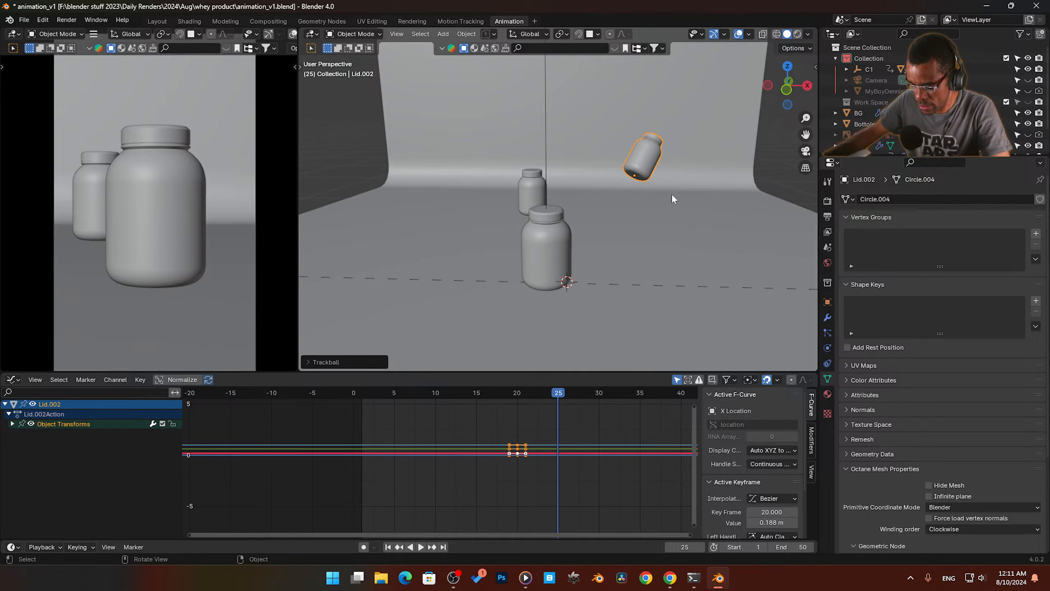
{"action": "key", "text": "s"}
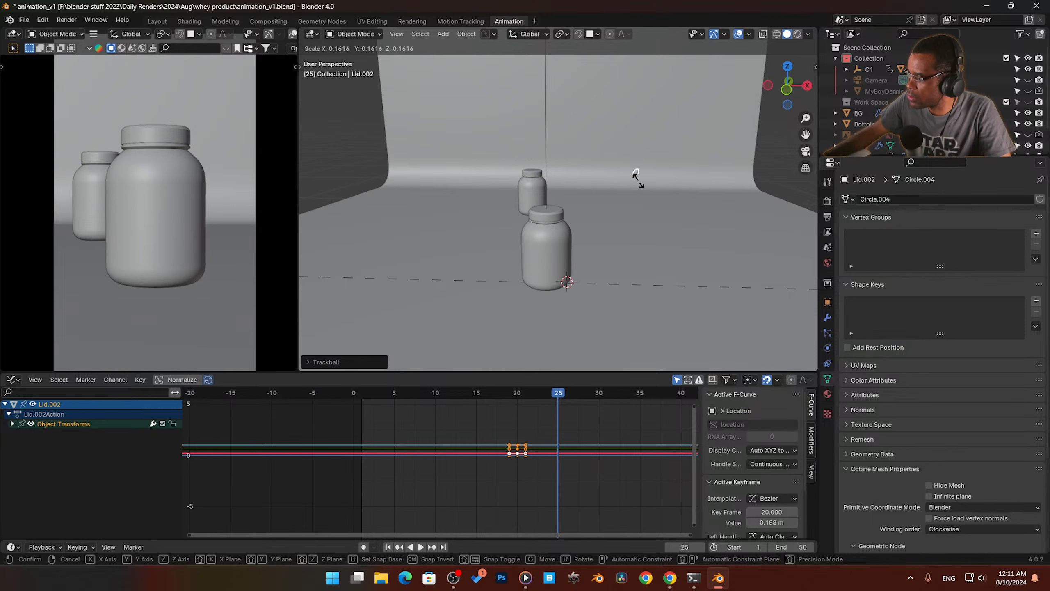
{"action": "left_click", "coordinate": [658, 197]}
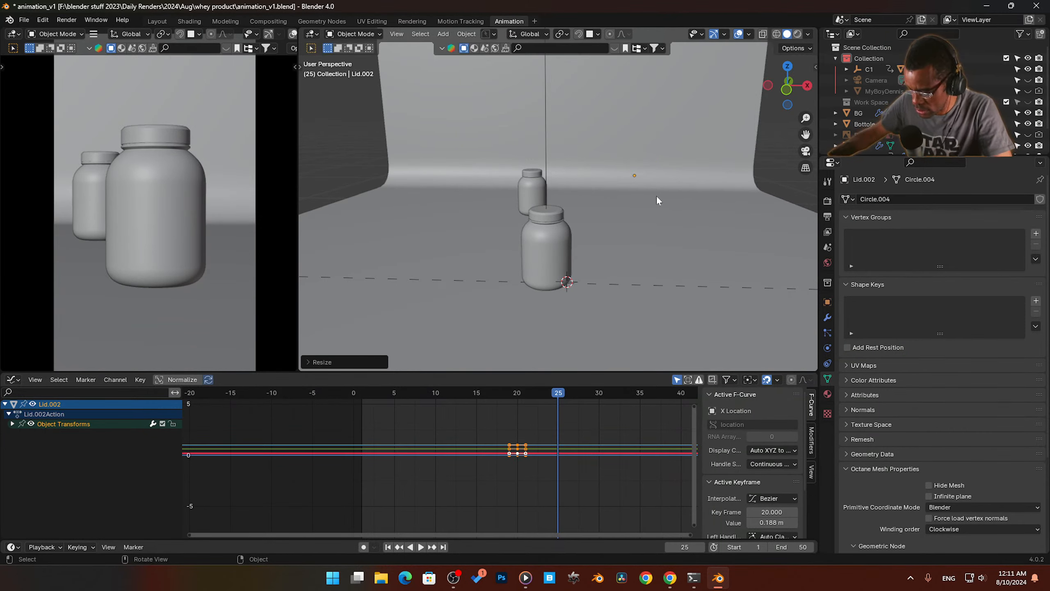
{"action": "key", "text": "k"}
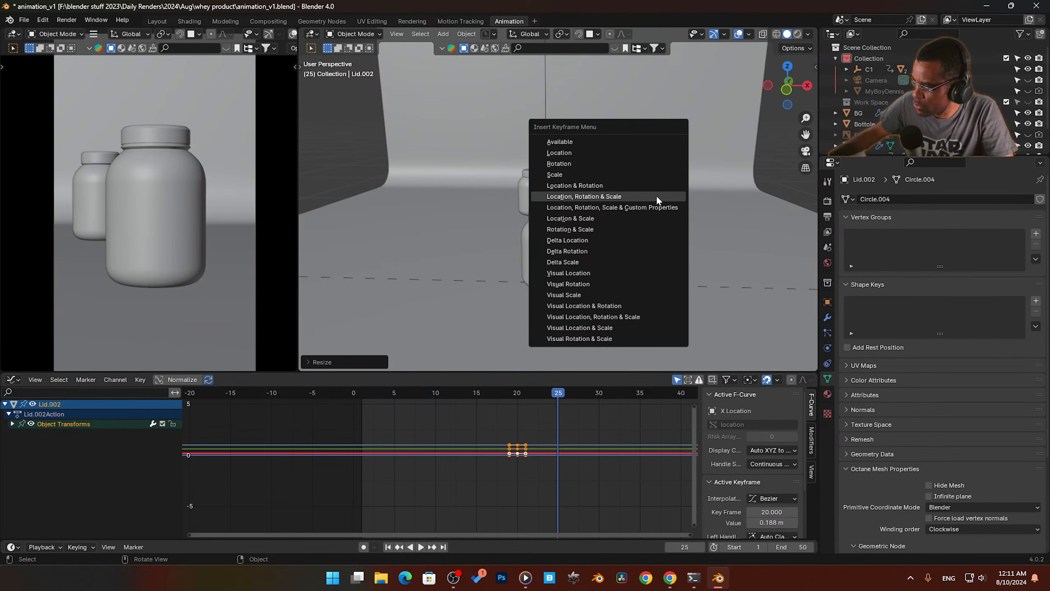
{"action": "left_click", "coordinate": [656, 196]}
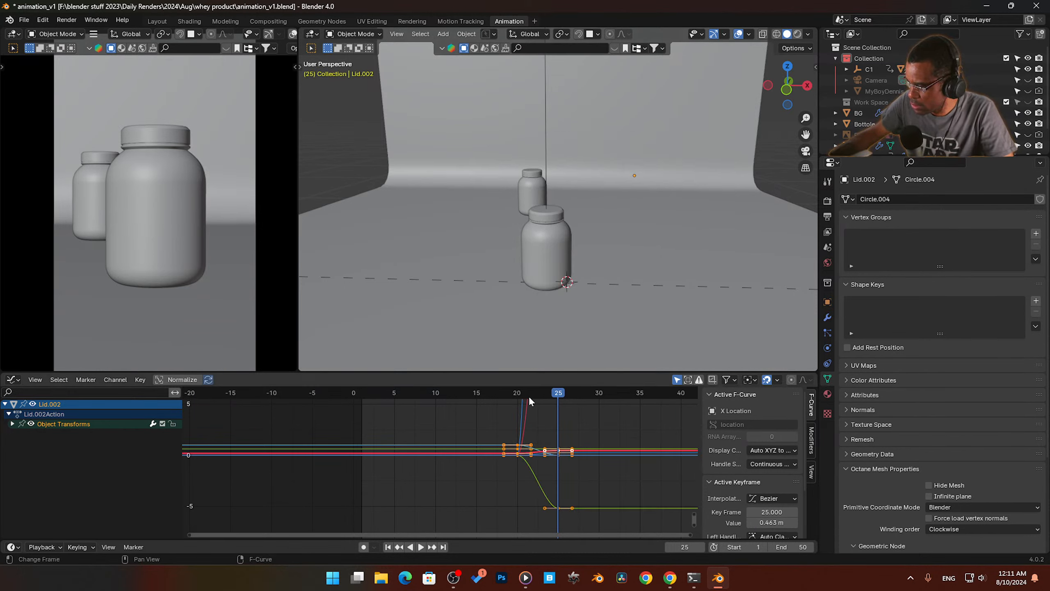
Step: Replace the Graph Editor with the Dope Sheet, preview frame 22, and frame all of the bottle's keyframes
{"action": "left_click", "coordinate": [20, 381]}
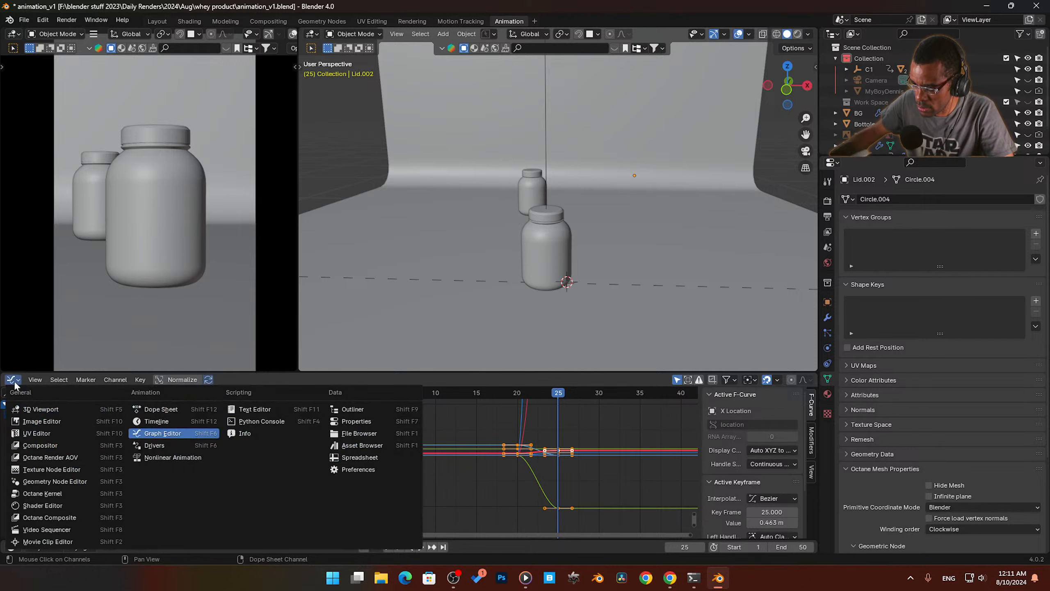
{"action": "left_click", "coordinate": [174, 415]}
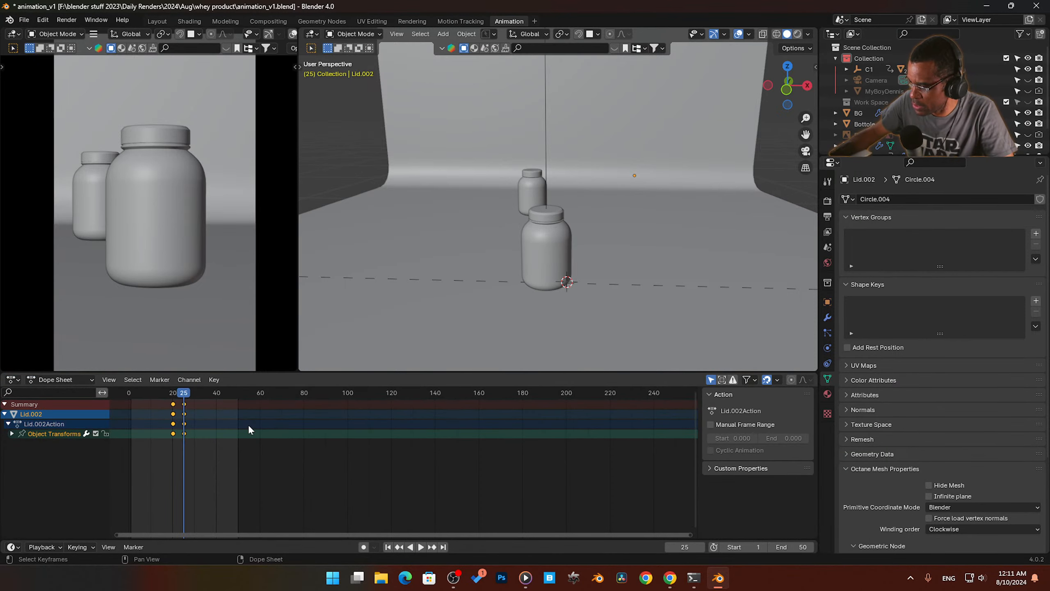
{"action": "left_click_drag", "start_coordinate": [181, 397], "coordinate": [177, 396]}
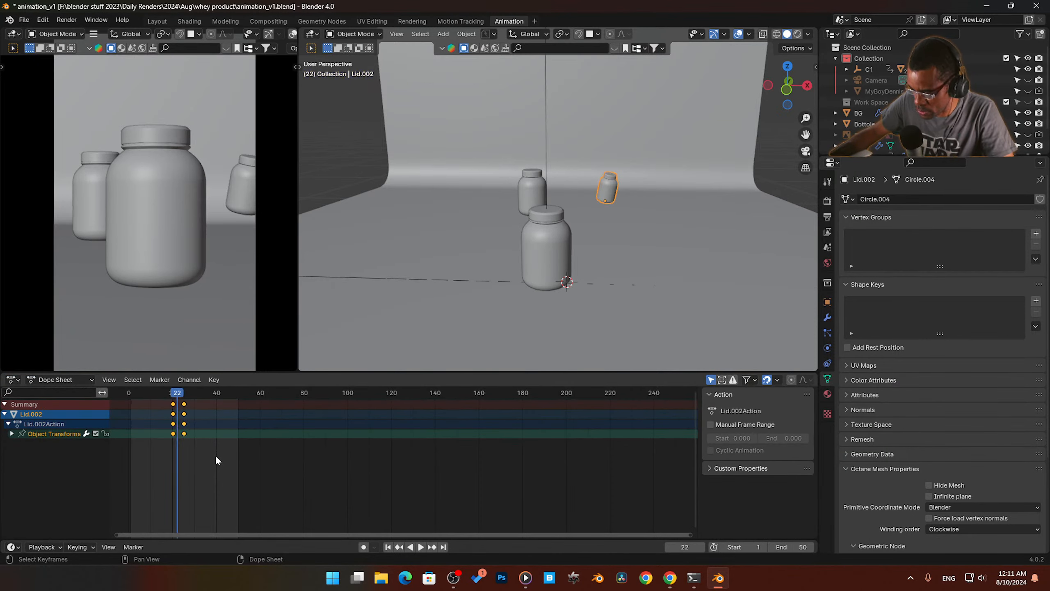
{"action": "key", "text": "Home"}
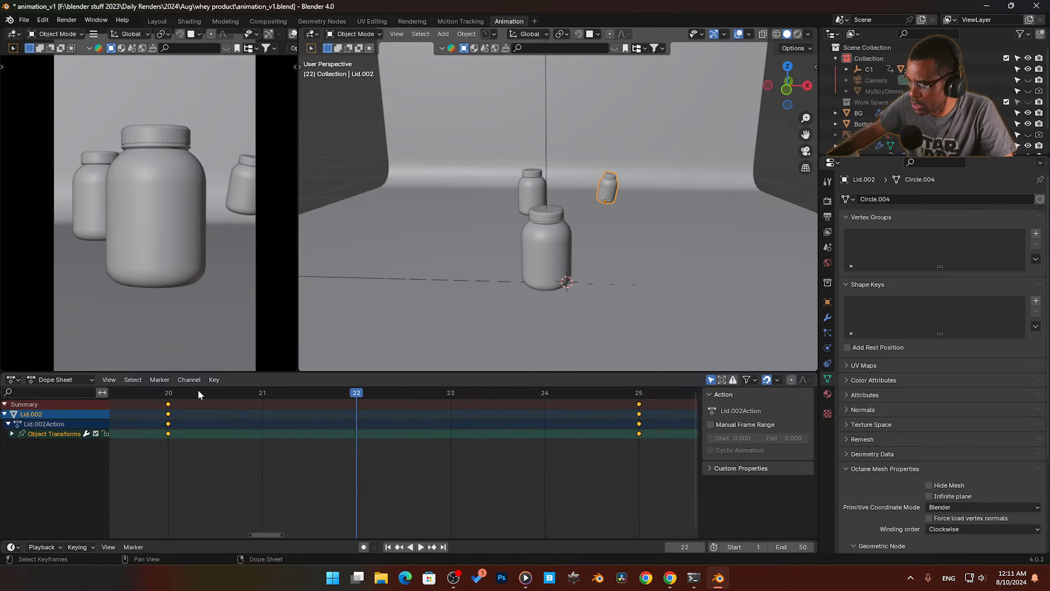
Step: Play back the animation to check how the duplicated bottle flies out of the shot
{"action": "left_click", "coordinate": [179, 389]}
{"action": "key", "text": "space"}
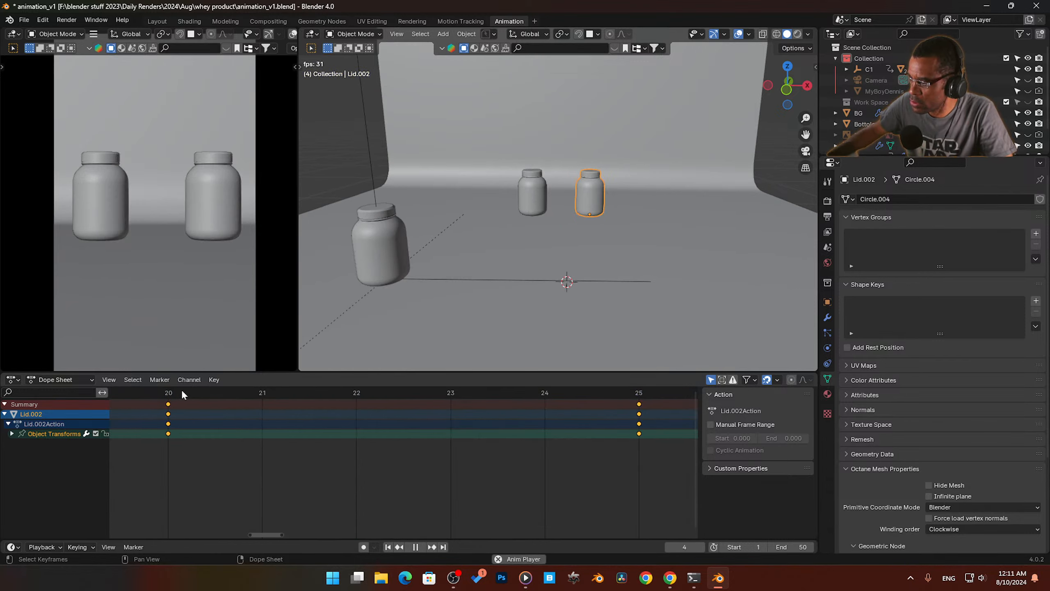
Step: Play and scrub through the right rear bottle's animation up to frame 30, with the whole frame range in view
{"action": "key", "text": "space"}
{"action": "scroll", "coordinate": [257, 461], "scroll_direction": "down", "scroll_amount": 5}
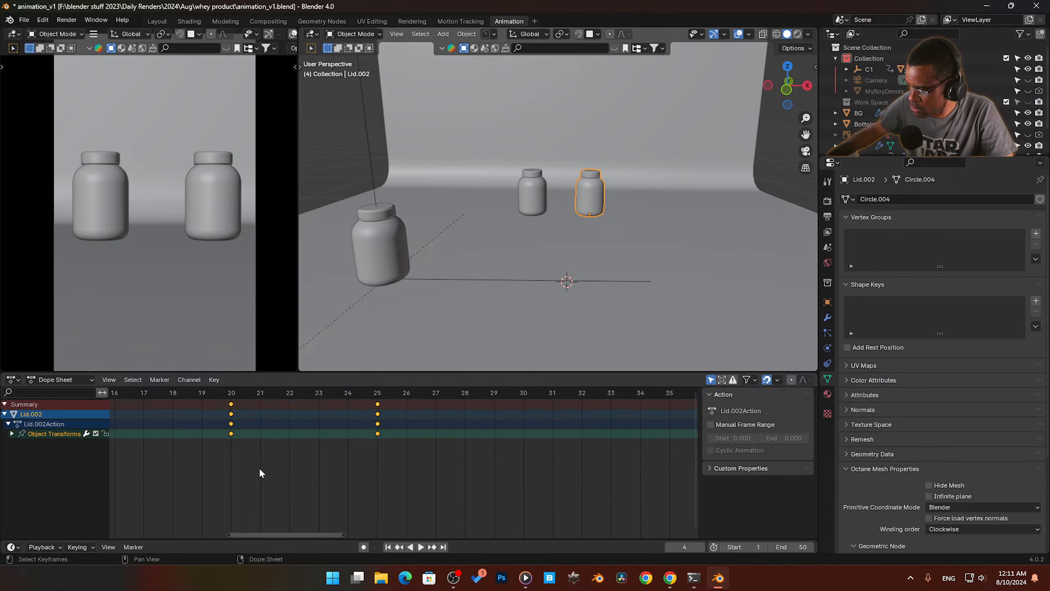
{"action": "scroll", "coordinate": [257, 470], "scroll_direction": "down", "scroll_amount": 8}
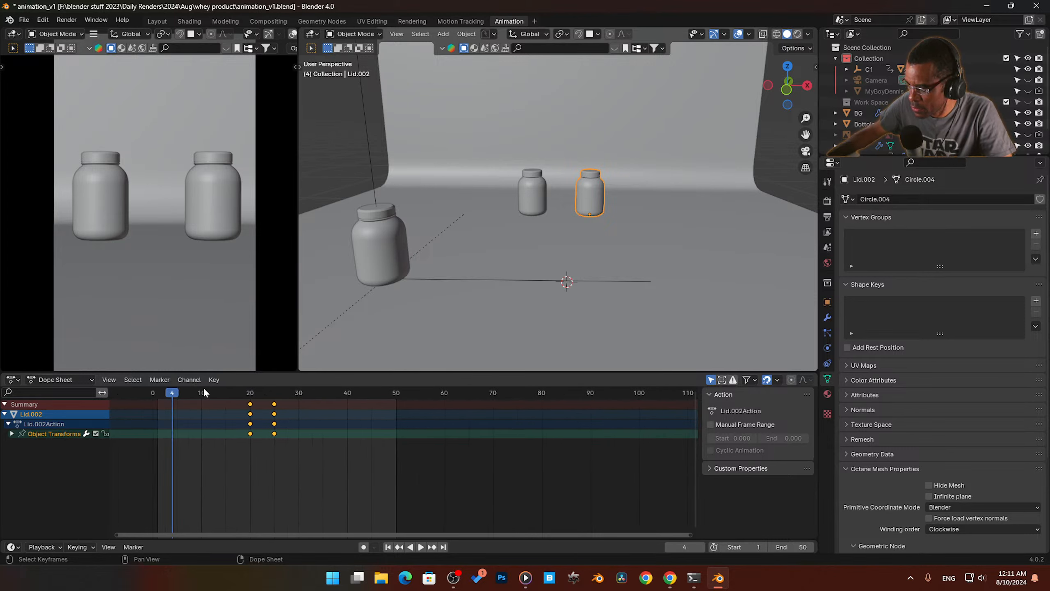
{"action": "key", "text": "space"}
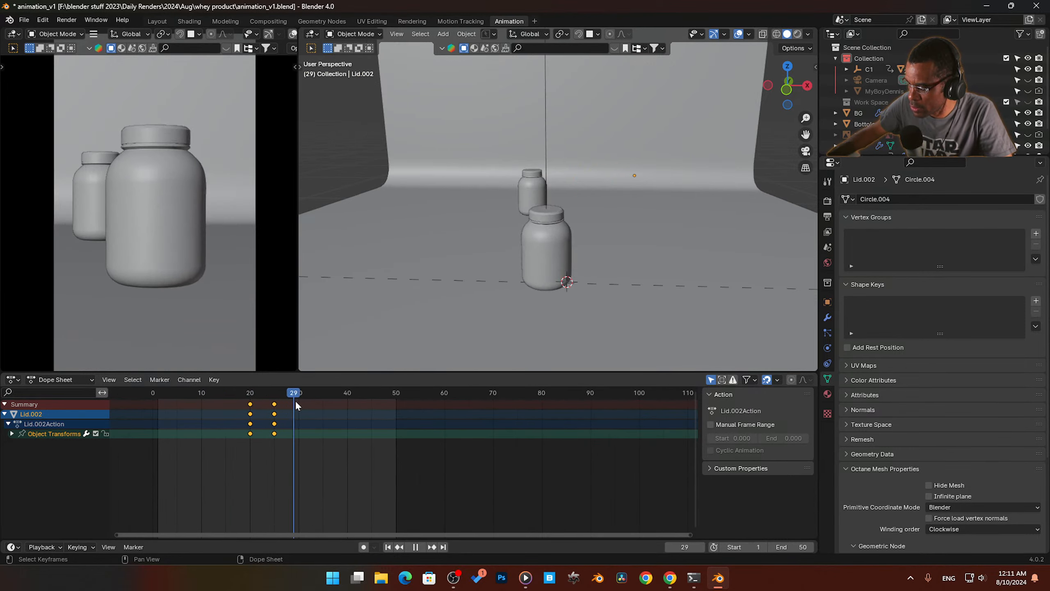
{"action": "mouse_move", "coordinate": [295, 401]}
{"action": "left_mouse_down"}
{"action": "mouse_move", "coordinate": [250, 406]}
{"action": "mouse_move", "coordinate": [298, 415]}
{"action": "left_mouse_up"}
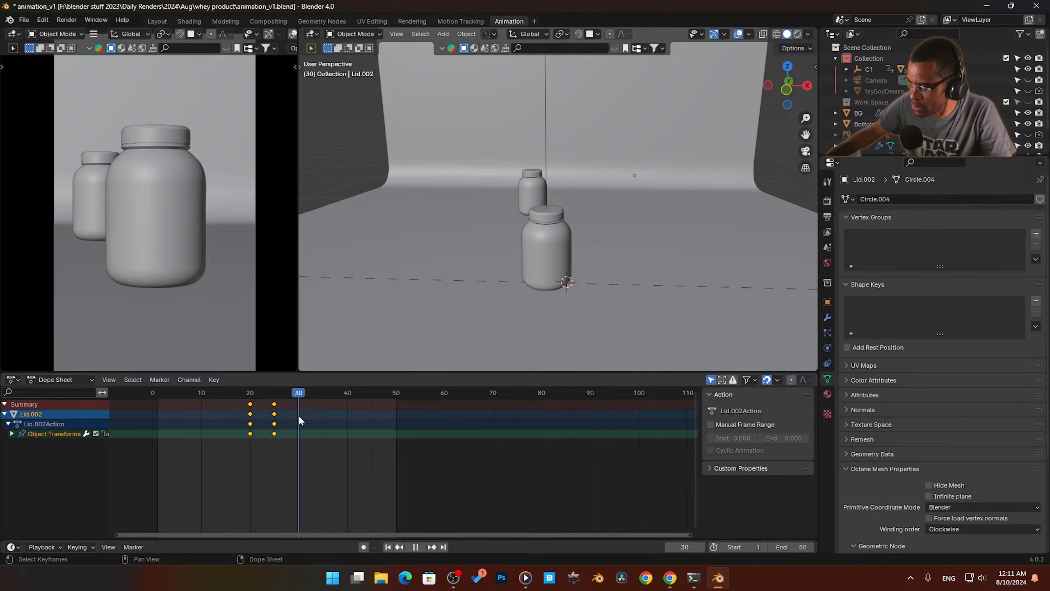
Step: Reverse the right rear bottle's keyframes so the shrunken pose sits at frame 21 and the resting pose at frame 30, and preview the motion
{"action": "mouse_move", "coordinate": [264, 448]}
{"action": "left_mouse_down"}
{"action": "mouse_move", "coordinate": [244, 405]}
{"action": "mouse_move", "coordinate": [277, 434]}
{"action": "mouse_move", "coordinate": [259, 434]}
{"action": "left_mouse_up"}
{"action": "left_click", "coordinate": [294, 394]}
{"action": "key", "text": "space"}
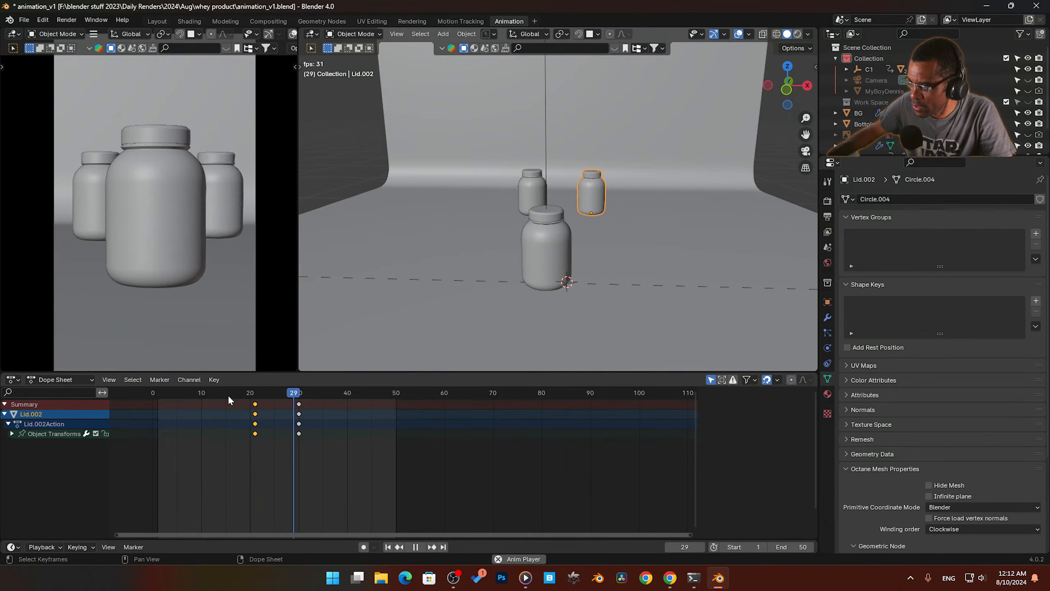
{"action": "left_click_drag", "start_coordinate": [314, 392], "coordinate": [217, 411]}
{"action": "key", "text": "space"}
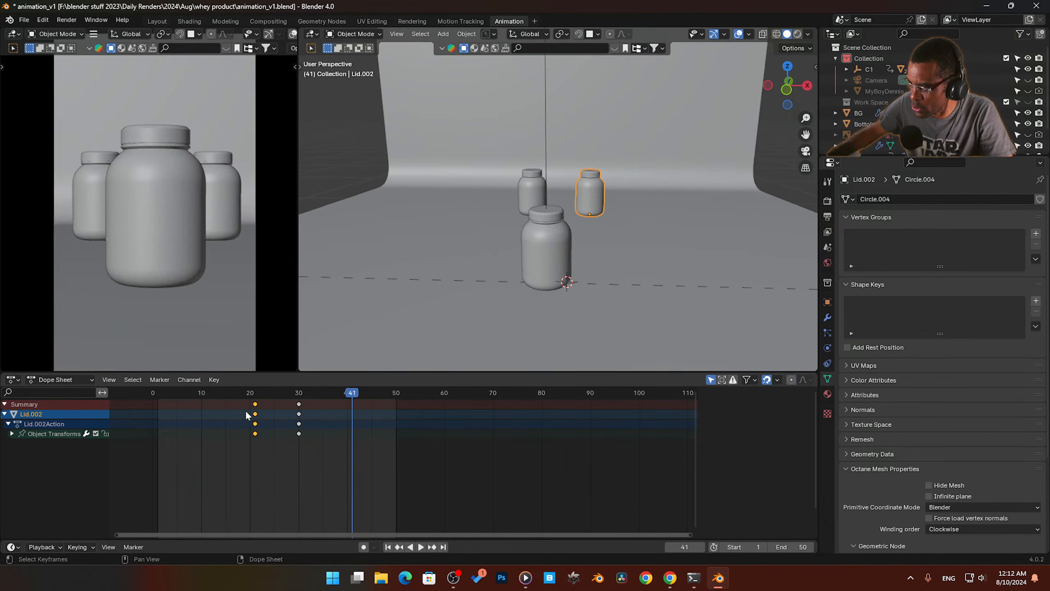
Step: Move the right rear bottle's resting keyframe to frame 36 and play back the slower arrival
{"action": "left_click", "coordinate": [299, 404]}
{"action": "left_click_drag", "start_coordinate": [299, 433], "coordinate": [328, 434]}
{"action": "left_click", "coordinate": [227, 393]}
{"action": "key", "text": "space"}
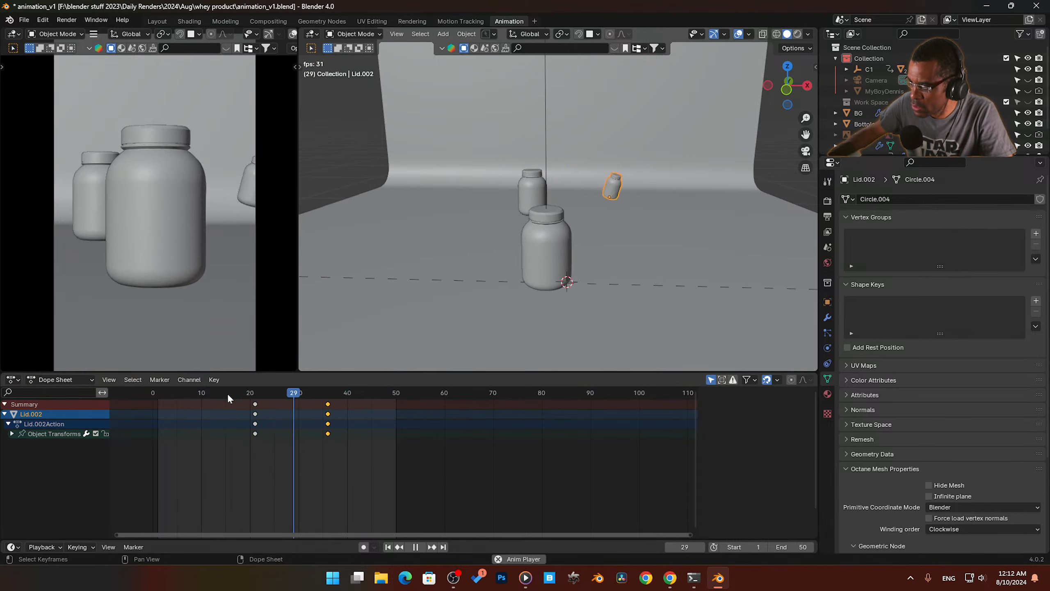
{"action": "left_click_drag", "start_coordinate": [228, 393], "coordinate": [223, 402]}
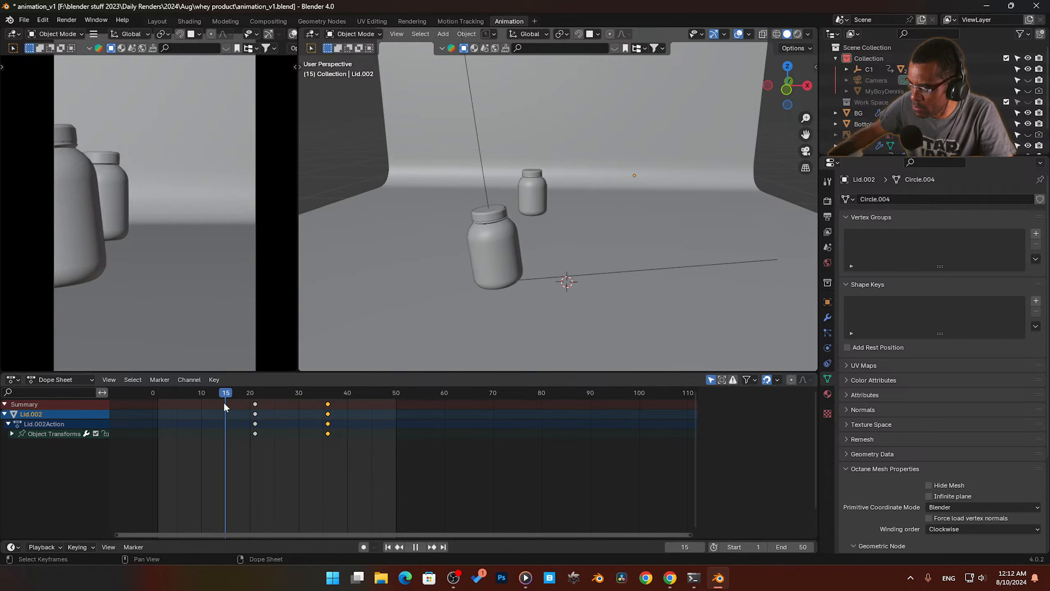
{"action": "key", "text": "space"}
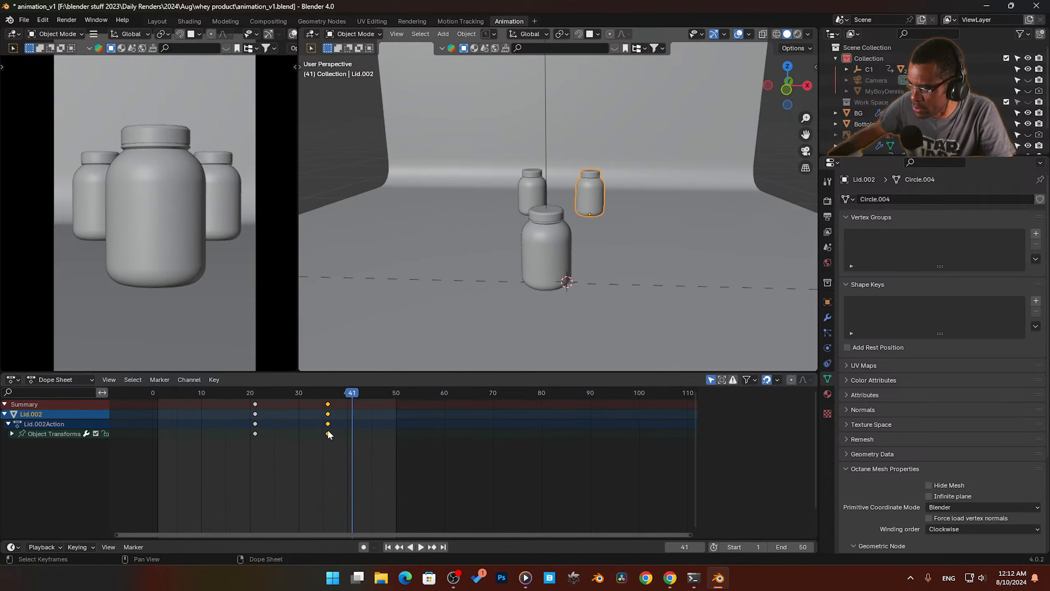
Step: Move the right rear bottle's resting keyframe to frame 33 and play back the arrival
{"action": "left_click_drag", "start_coordinate": [328, 434], "coordinate": [313, 434]}
{"action": "left_click", "coordinate": [228, 394]}
{"action": "key", "text": "space"}
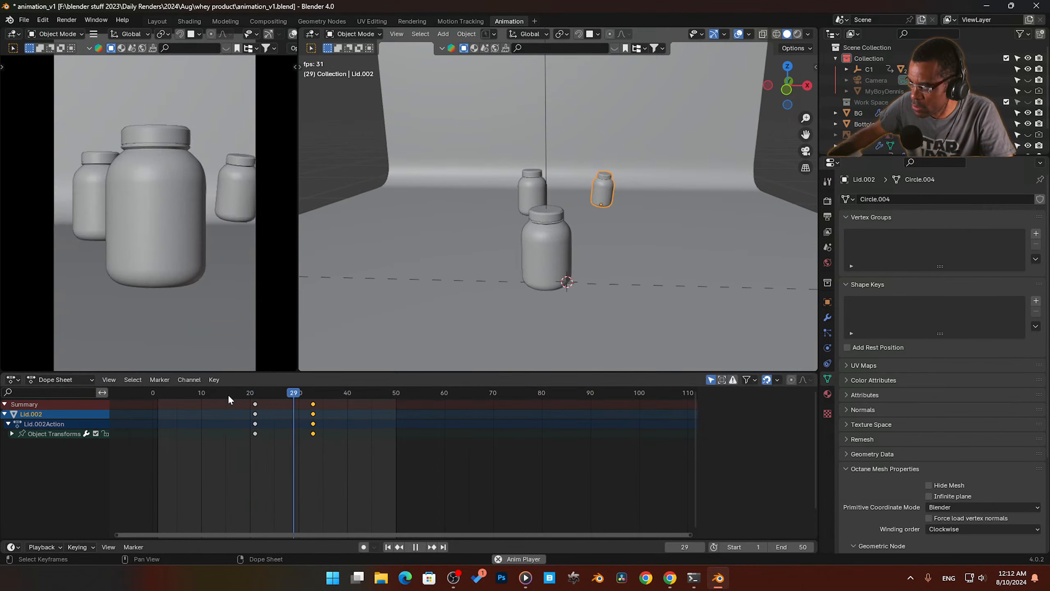
{"action": "key", "text": "space"}
Step: Shift both of the right rear bottle's keyframes to frames 19 and 31 and replay the transition several times
{"action": "mouse_move", "coordinate": [331, 457]}
{"action": "left_mouse_down"}
{"action": "mouse_move", "coordinate": [245, 419]}
{"action": "mouse_move", "coordinate": [246, 437]}
{"action": "left_mouse_up"}
{"action": "left_click", "coordinate": [195, 397]}
{"action": "key", "text": "space"}
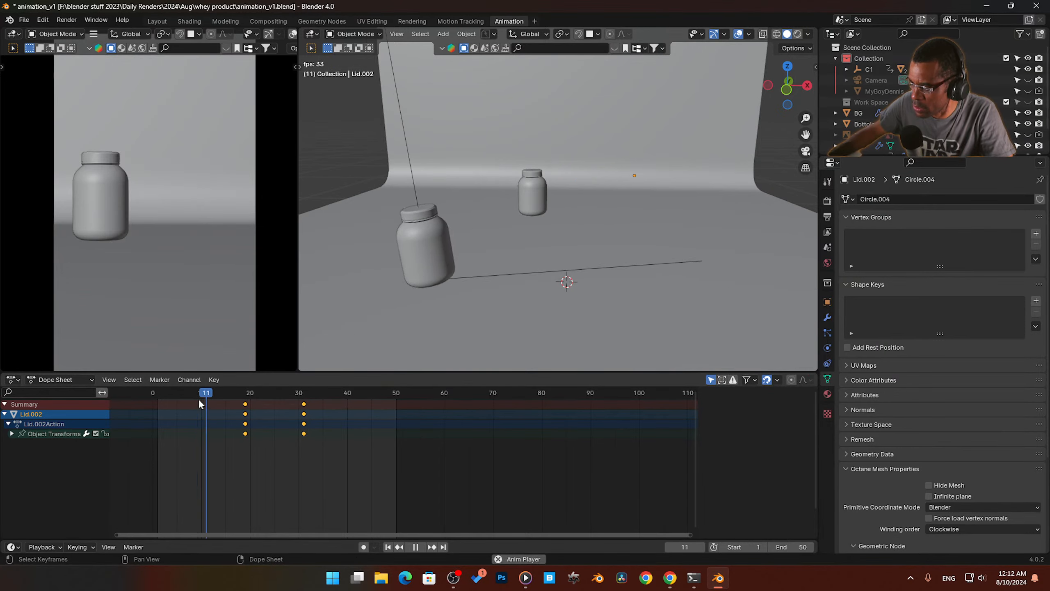
{"action": "key", "text": "space"}
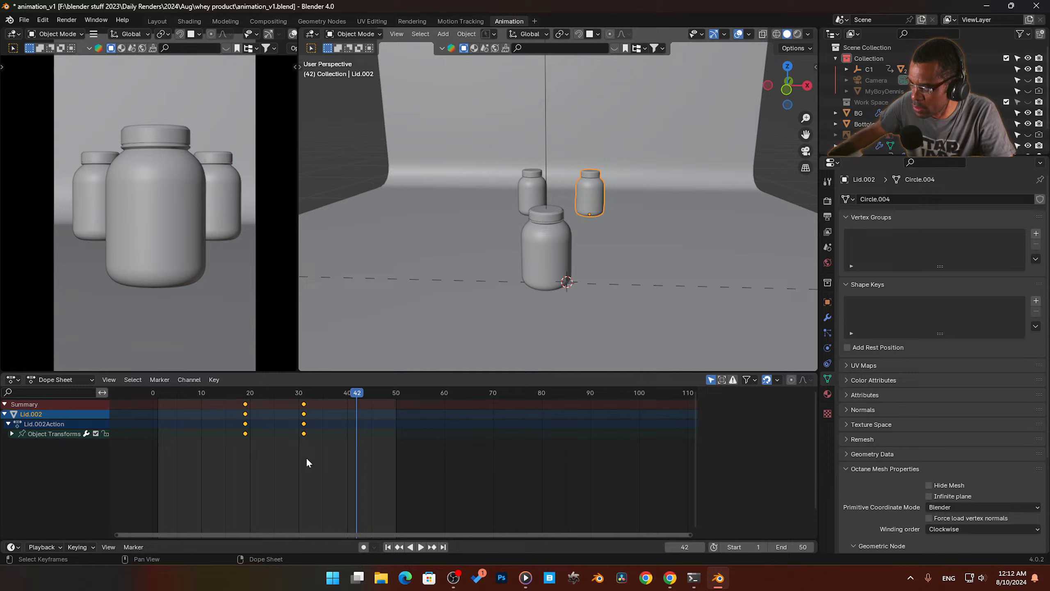
{"action": "left_click", "coordinate": [213, 393]}
{"action": "key", "text": "space"}
{"action": "key", "text": "space"}
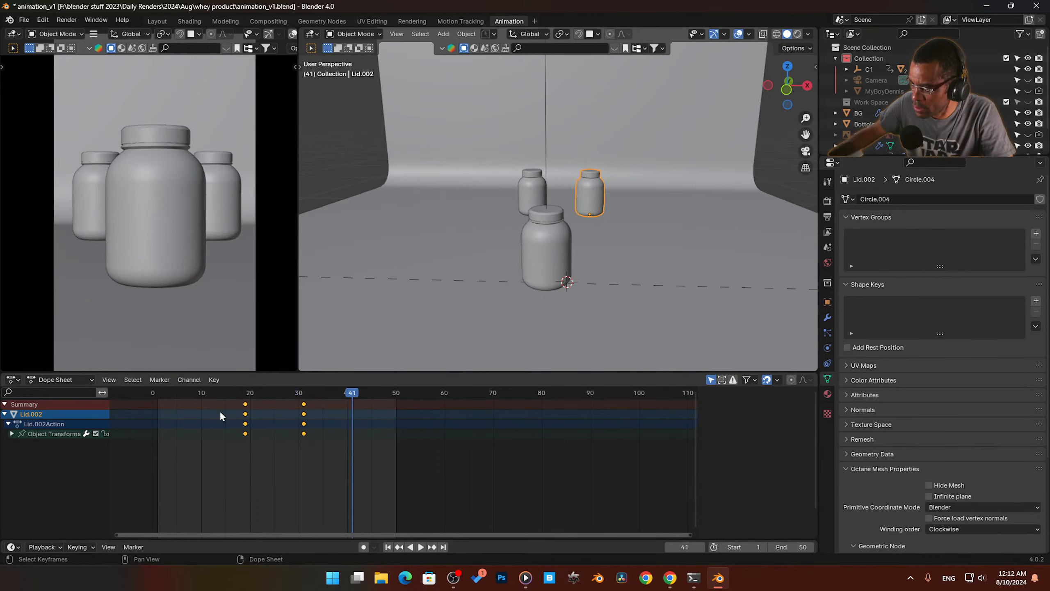
{"action": "left_click", "coordinate": [204, 393]}
{"action": "key", "text": "space"}
{"action": "key", "text": "space"}
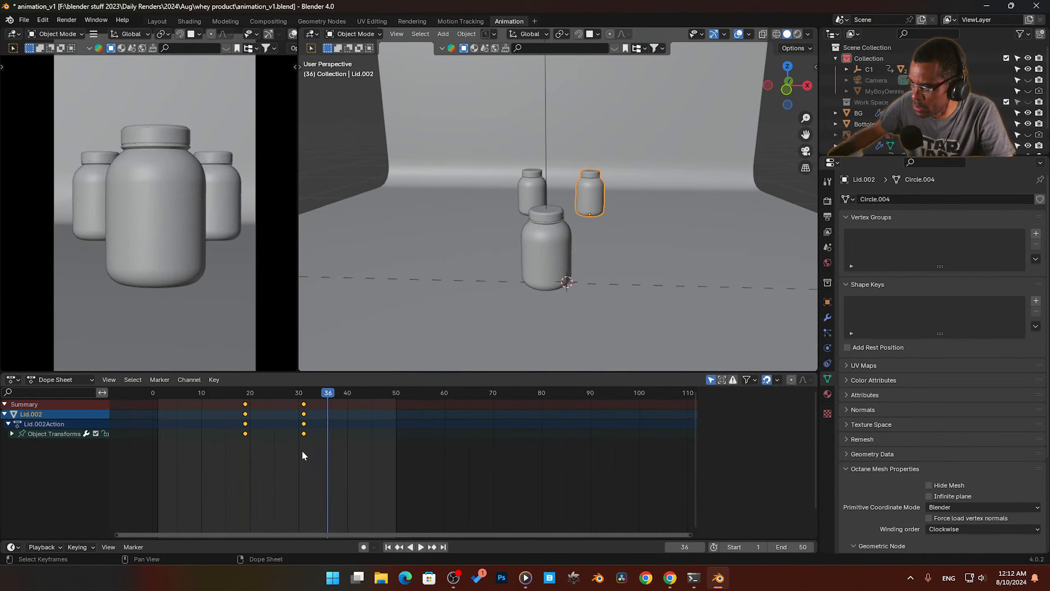
Step: Shift both of the right rear bottle's keyframes earlier, to frames 17 and 29, and play back the result
{"action": "left_click_drag", "start_coordinate": [244, 435], "coordinate": [233, 435]}
{"action": "left_click", "coordinate": [187, 393]}
{"action": "key", "text": "space"}
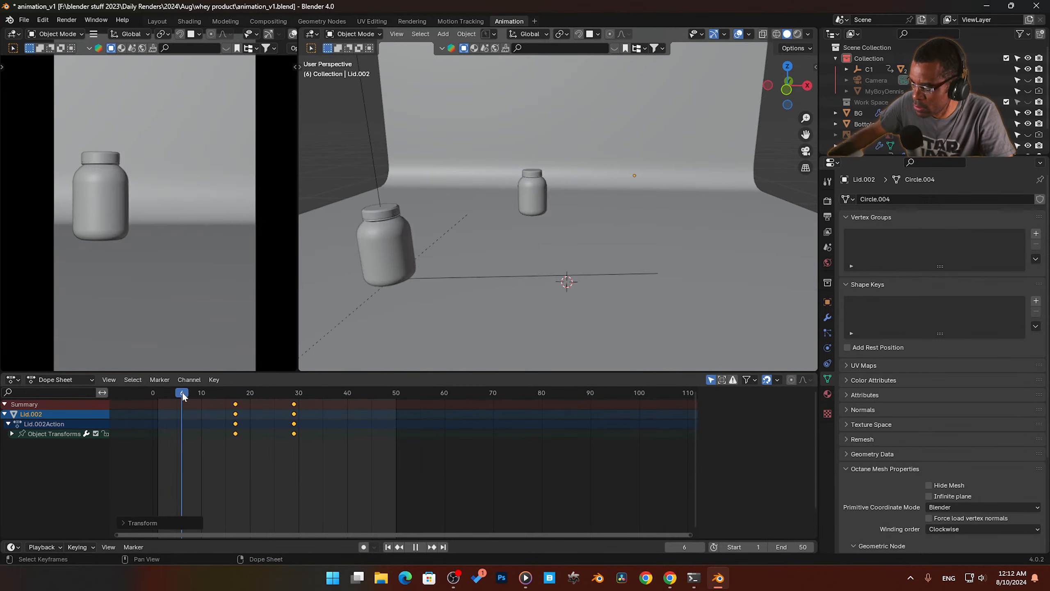
{"action": "key", "text": "space"}
Step: Move only the right rear bottle's resting keyframe to frame 27 and review the timing of its landing
{"action": "left_click", "coordinate": [294, 433]}
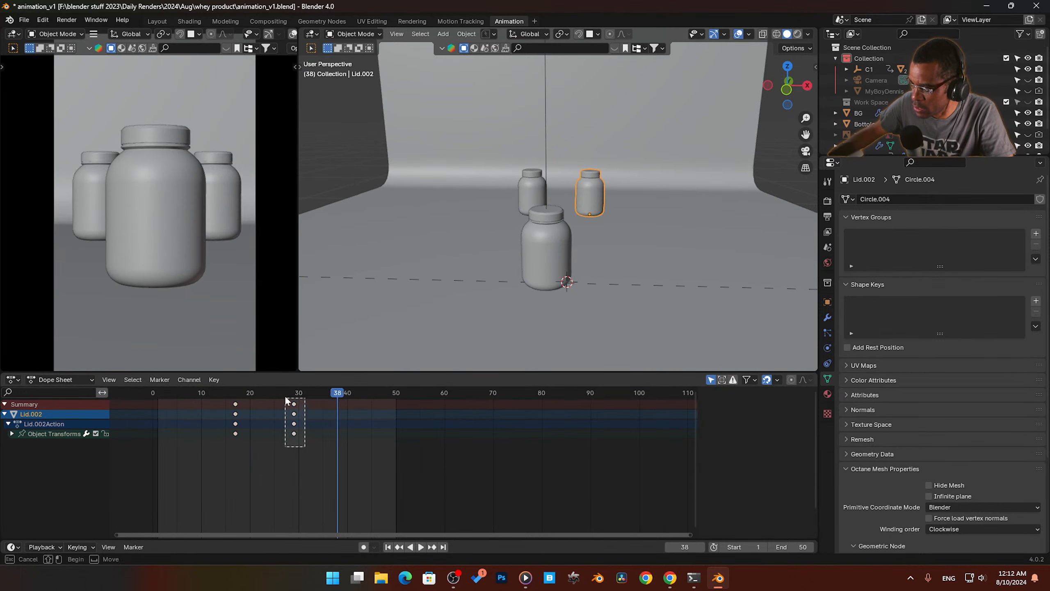
{"action": "left_click_drag", "start_coordinate": [293, 434], "coordinate": [285, 433]}
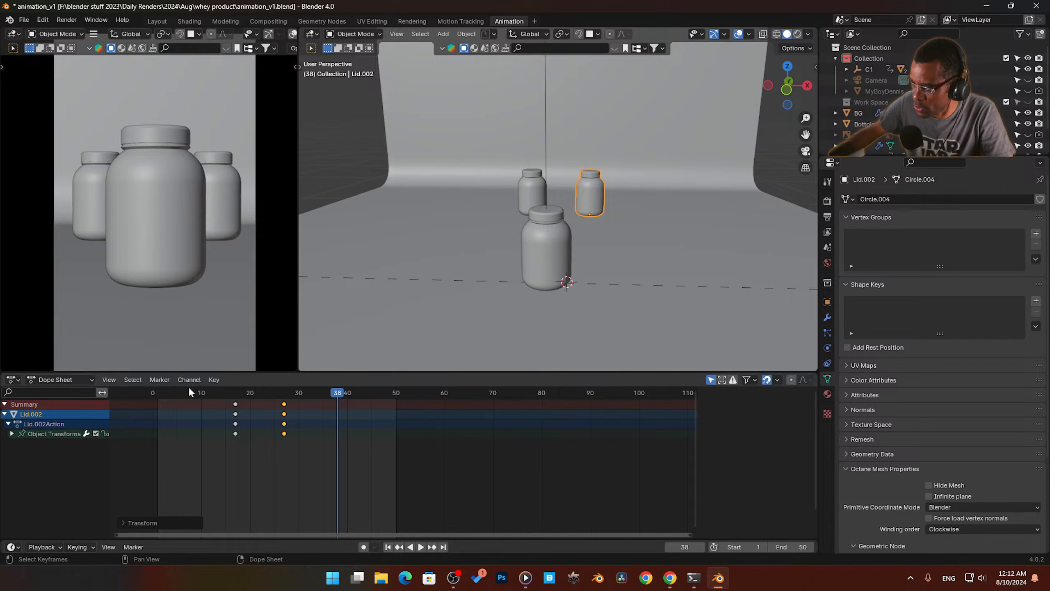
{"action": "left_click", "coordinate": [193, 393]}
{"action": "key", "text": "space"}
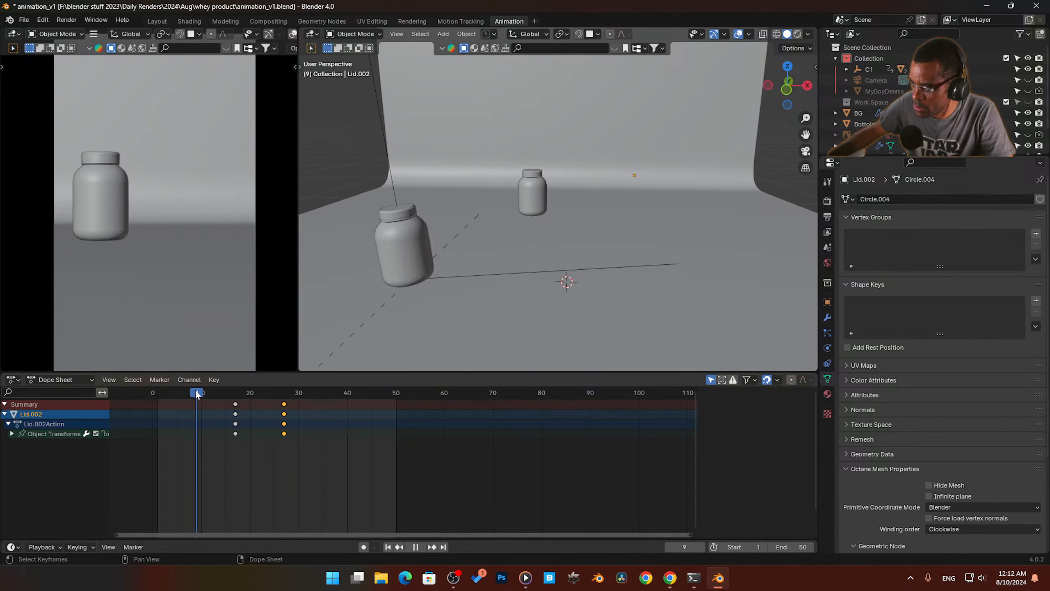
{"action": "key", "text": "space"}
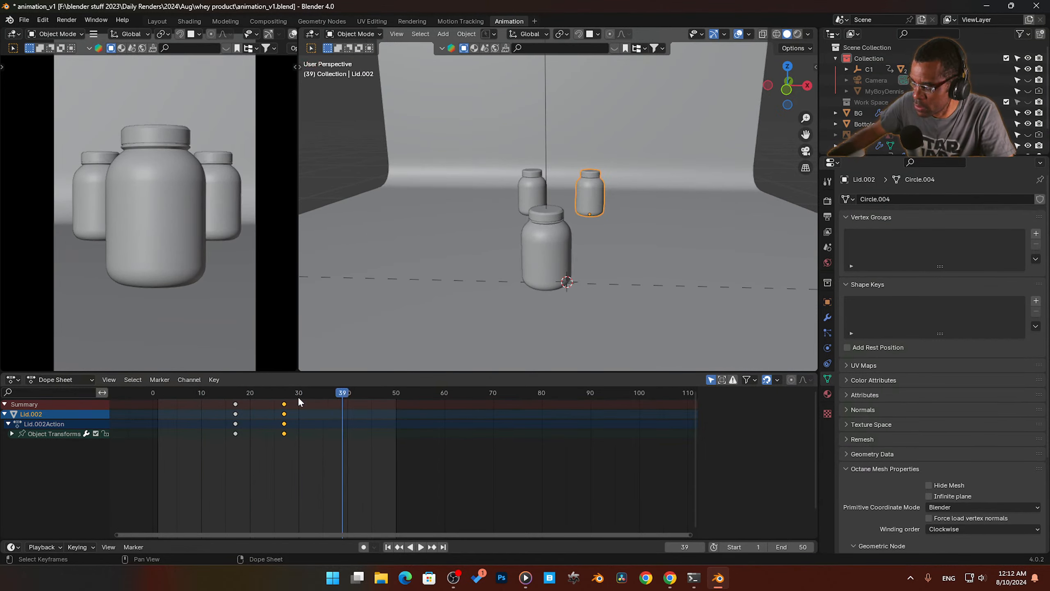
{"action": "left_click", "coordinate": [284, 397]}
{"action": "key", "text": "space"}
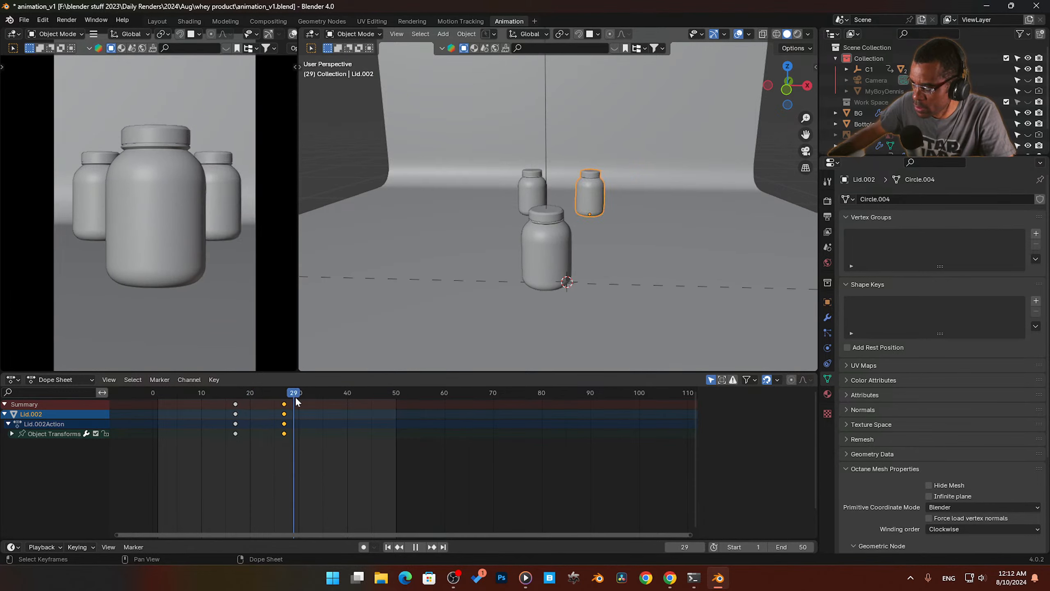
{"action": "mouse_move", "coordinate": [297, 401]}
{"action": "left_mouse_down"}
{"action": "mouse_move", "coordinate": [239, 402]}
{"action": "mouse_move", "coordinate": [300, 405]}
{"action": "mouse_move", "coordinate": [282, 414]}
{"action": "left_mouse_up"}
{"action": "key", "text": "space"}
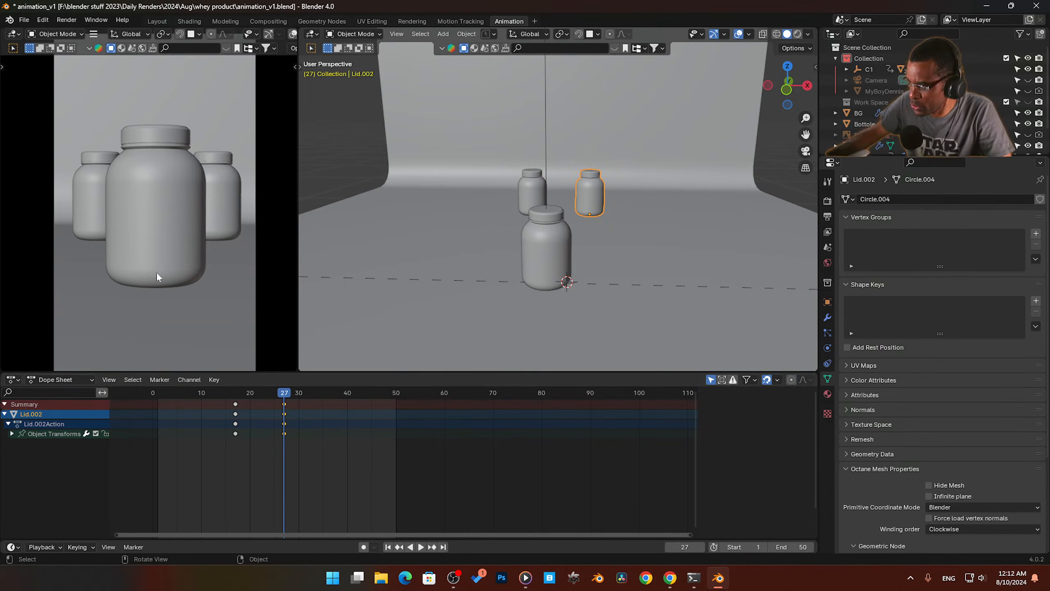
Step: Select the left rear bottle and move its resting keyframe to frame 29
{"action": "left_click", "coordinate": [96, 215]}
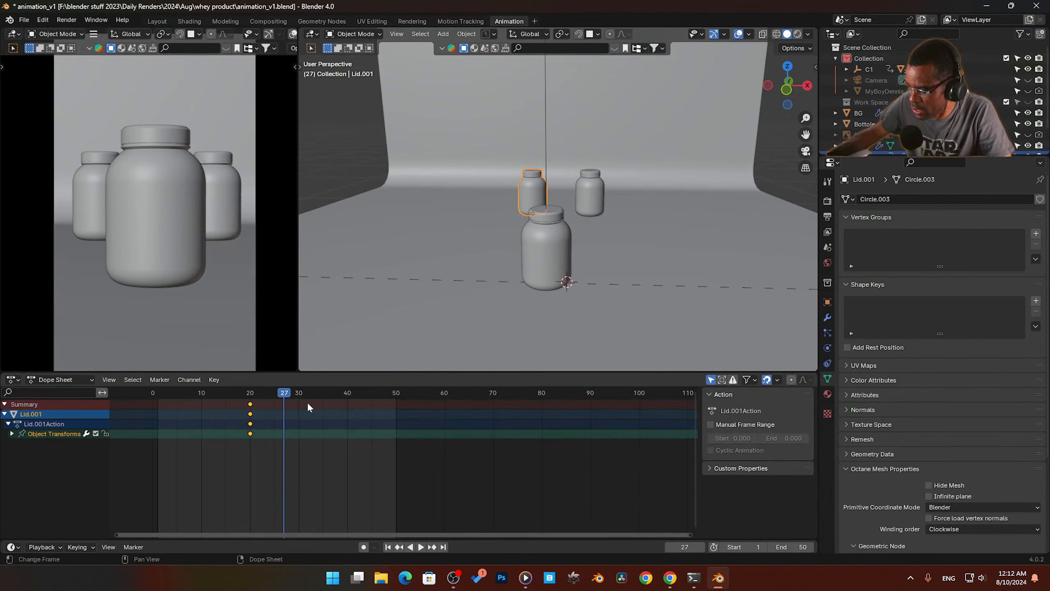
{"action": "key", "text": "space"}
{"action": "left_click_drag", "start_coordinate": [283, 390], "coordinate": [293, 417]}
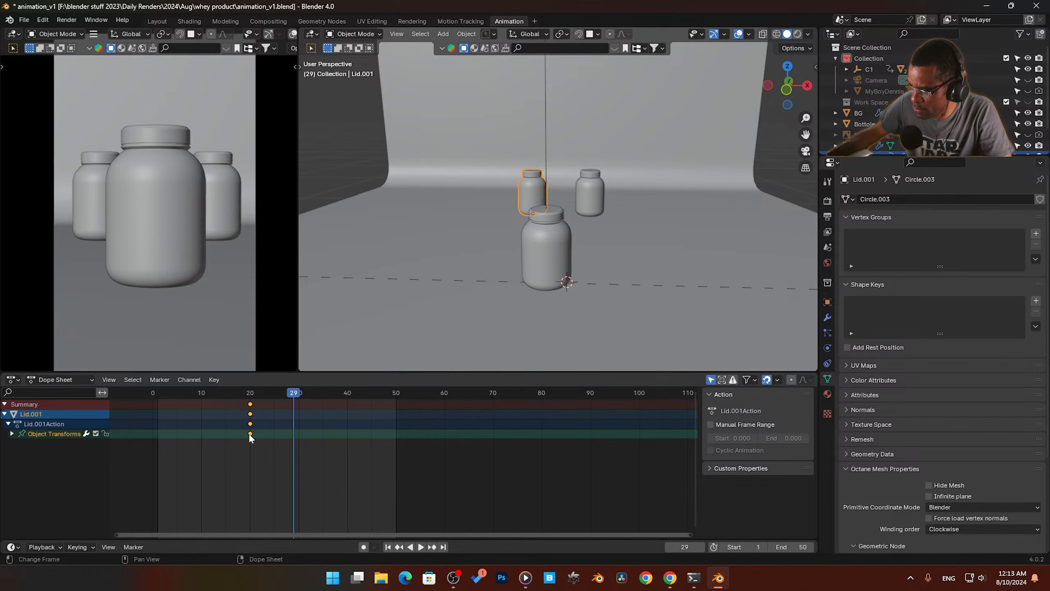
{"action": "left_click_drag", "start_coordinate": [249, 436], "coordinate": [295, 443]}
Step: At frame 20, move the left rear bottle up and out past the left edge of the camera frame, and tilt it with a trackball rotation
{"action": "left_click_drag", "start_coordinate": [296, 394], "coordinate": [253, 400]}
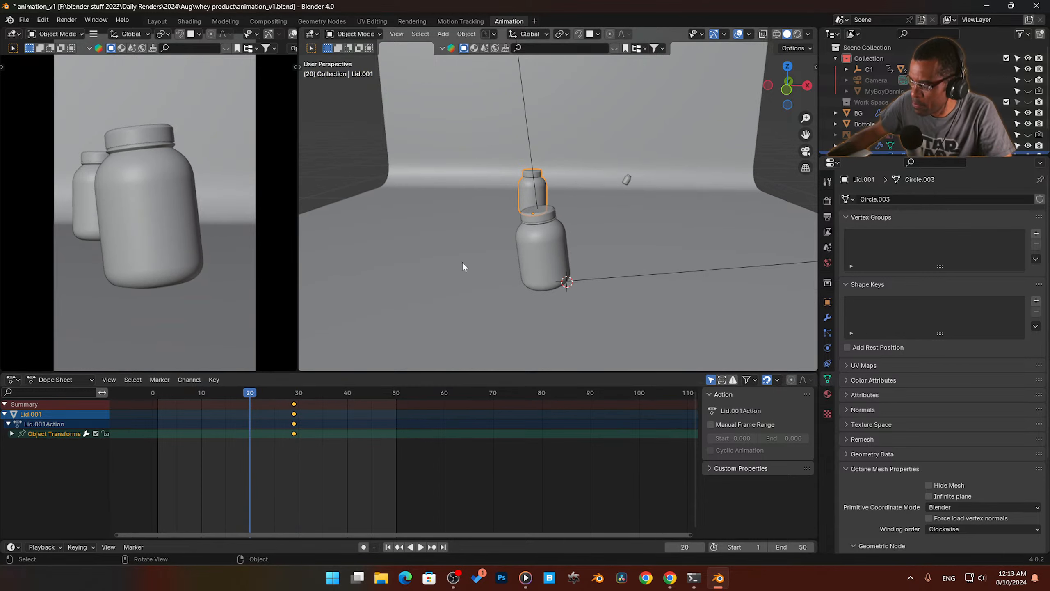
{"action": "key", "text": "KP_0"}
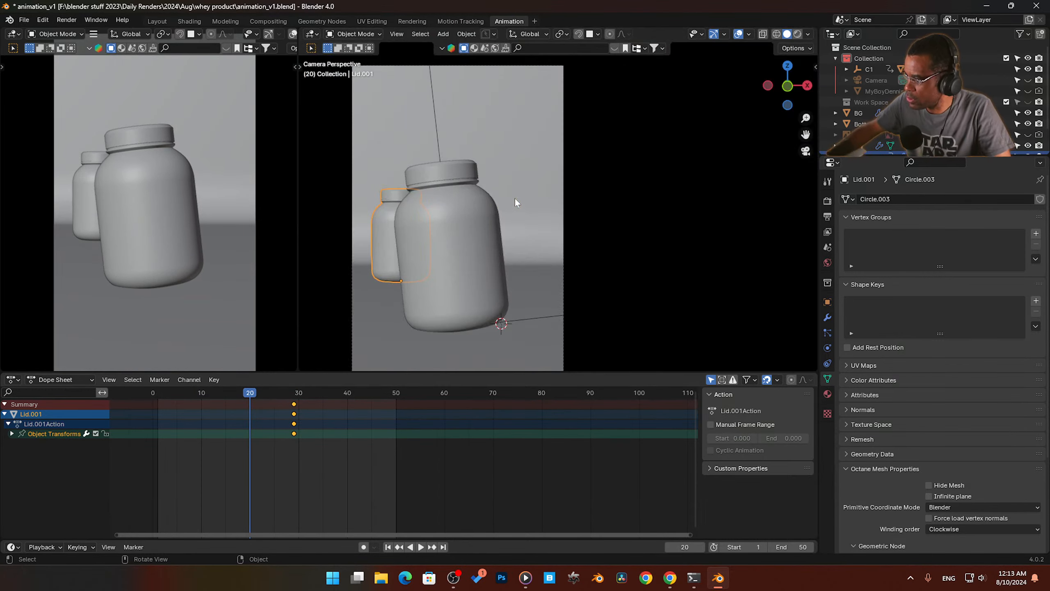
{"action": "key", "text": "g"}
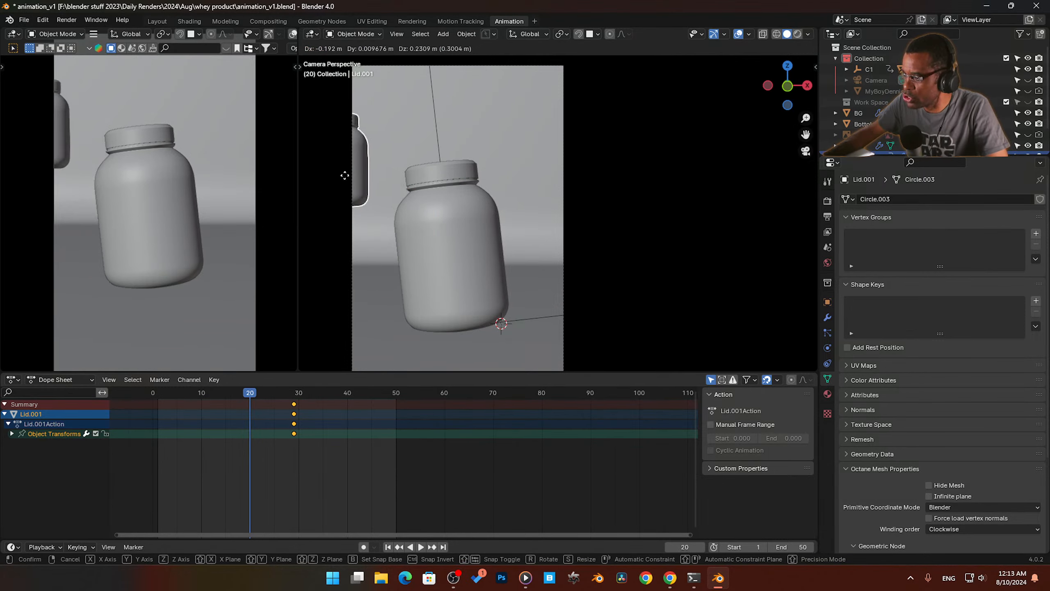
{"action": "left_click", "coordinate": [320, 159]}
{"action": "key", "text": "KP_0"}
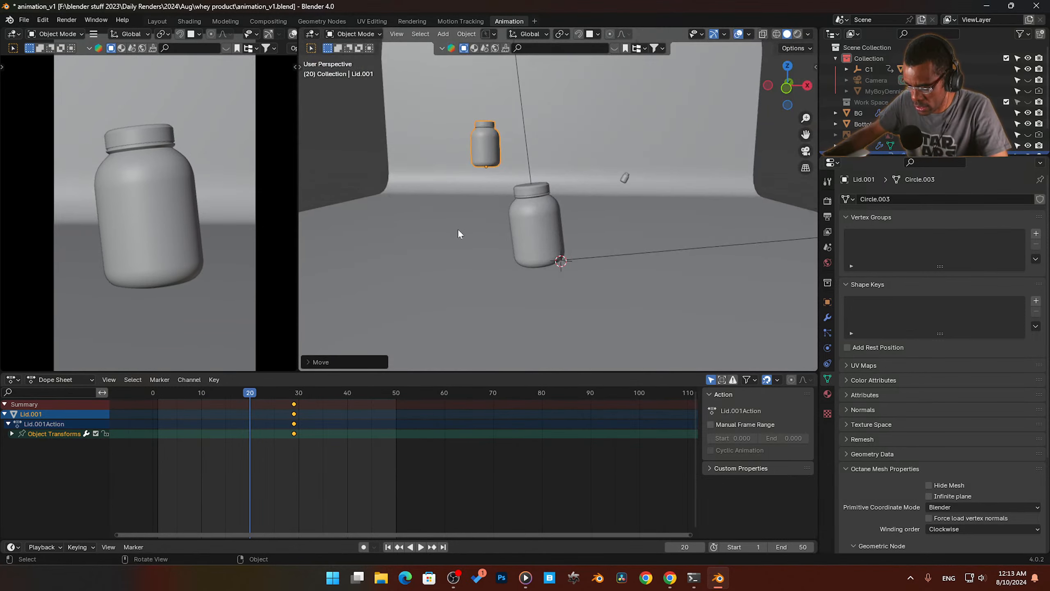
{"action": "key", "text": "r"}
{"action": "key", "text": "r"}
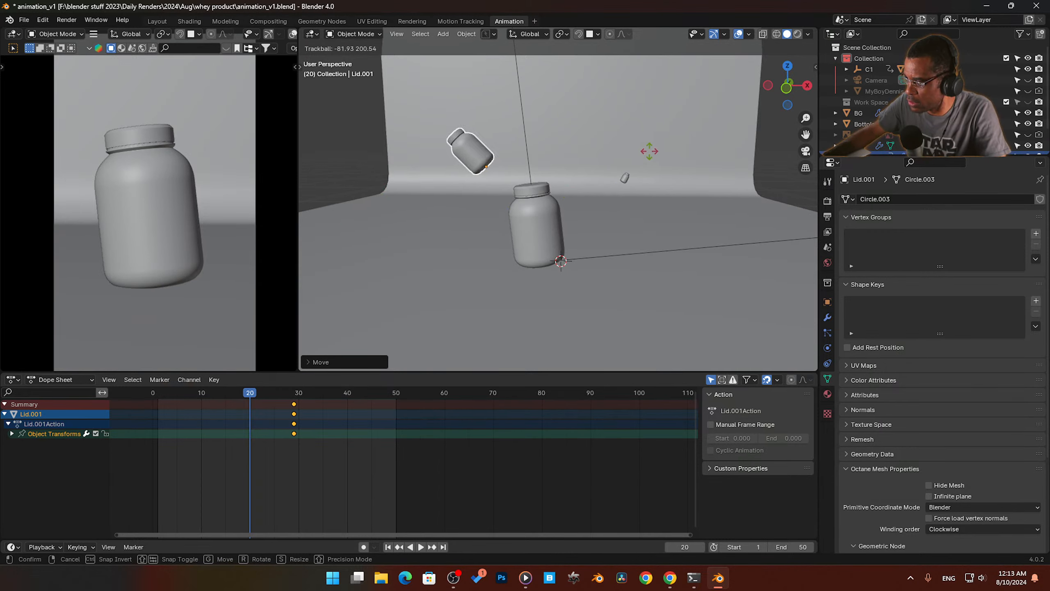
{"action": "left_click", "coordinate": [663, 161]}
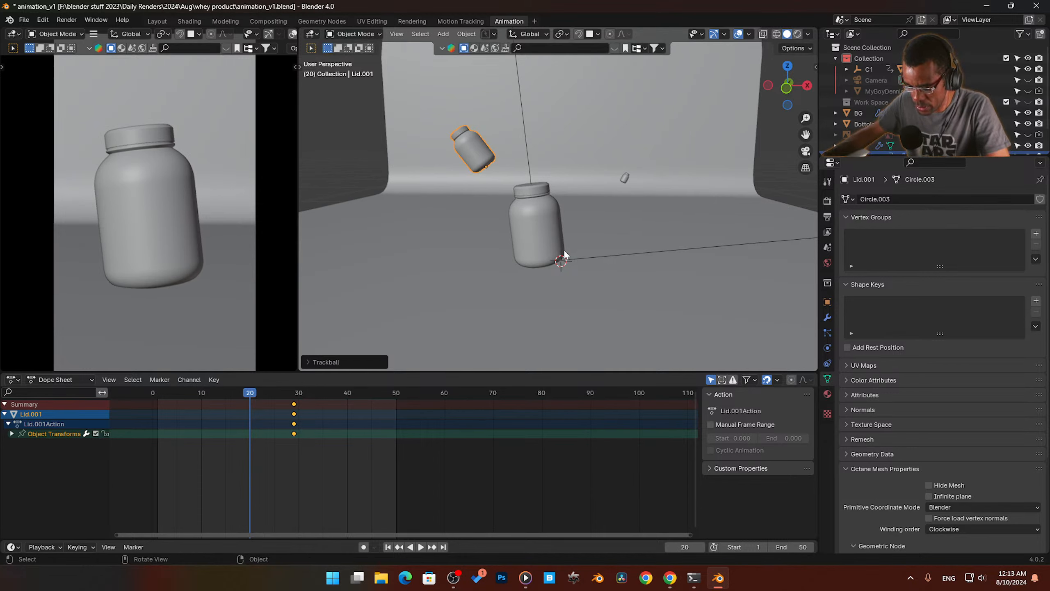
Step: Scale the left rear bottle to 0 and insert a Location, Rotation & Scale keyframe at frame 20
{"action": "key", "text": "s"}
{"action": "key", "text": "0"}
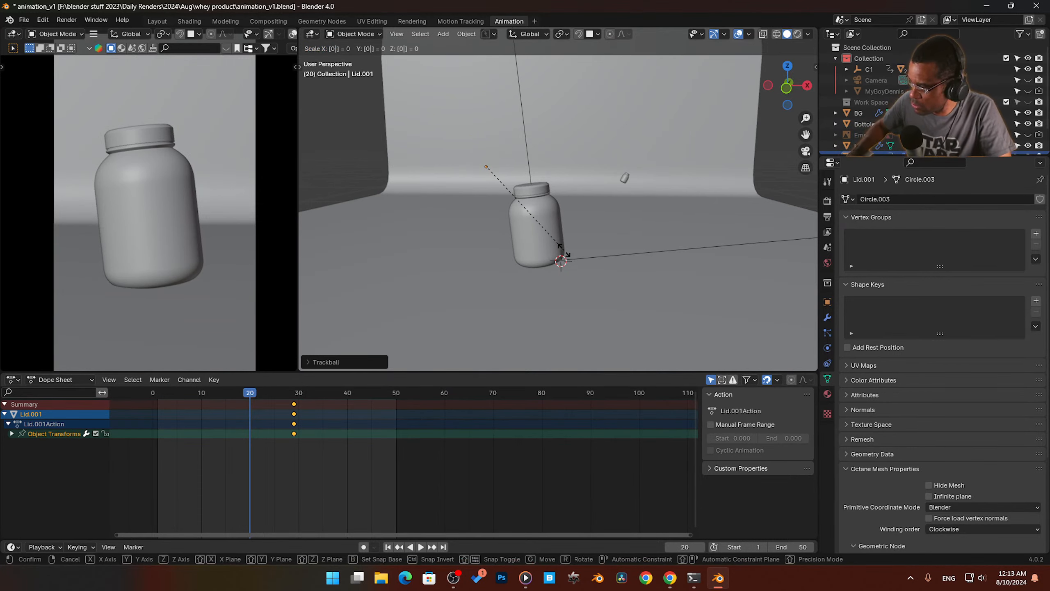
{"action": "key", "text": "Return"}
{"action": "key", "text": "i"}
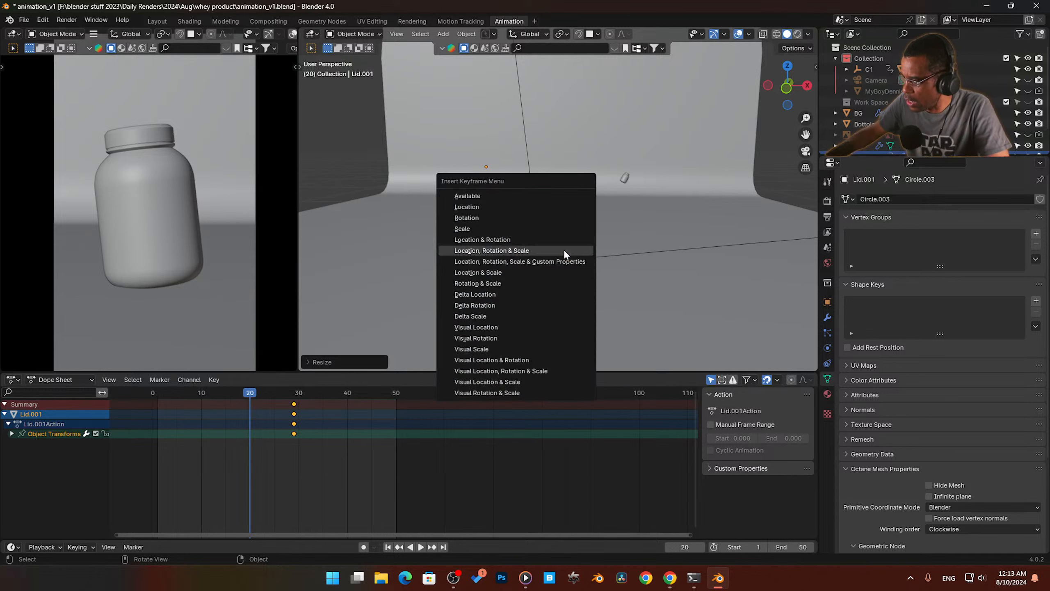
{"action": "left_click", "coordinate": [565, 250]}
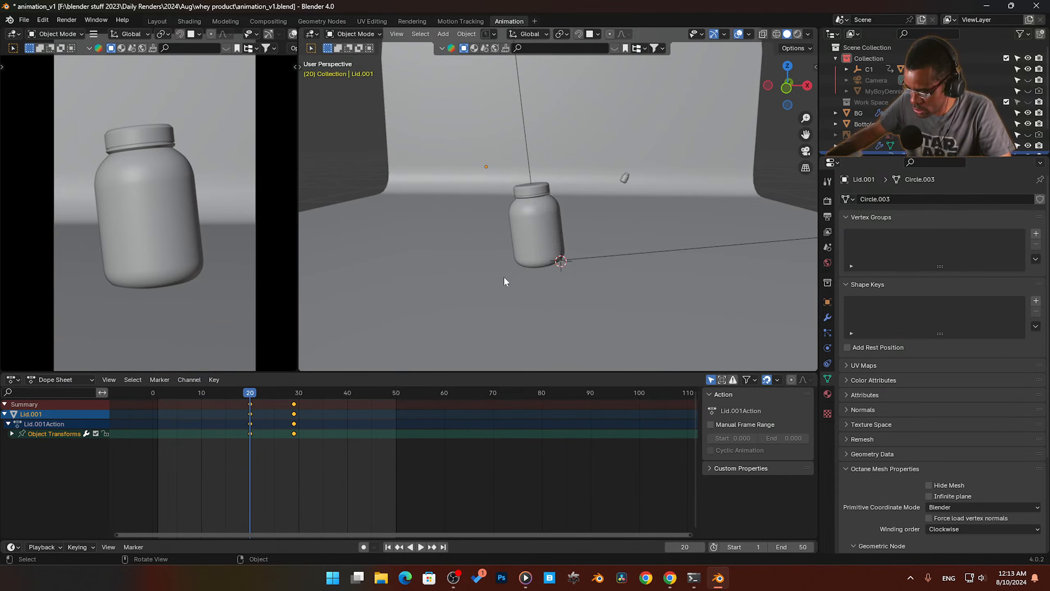
Step: Preview the left rear bottle's entrance, move its resting keyframe to frame 32, and play back the animation again
{"action": "key", "text": "space"}
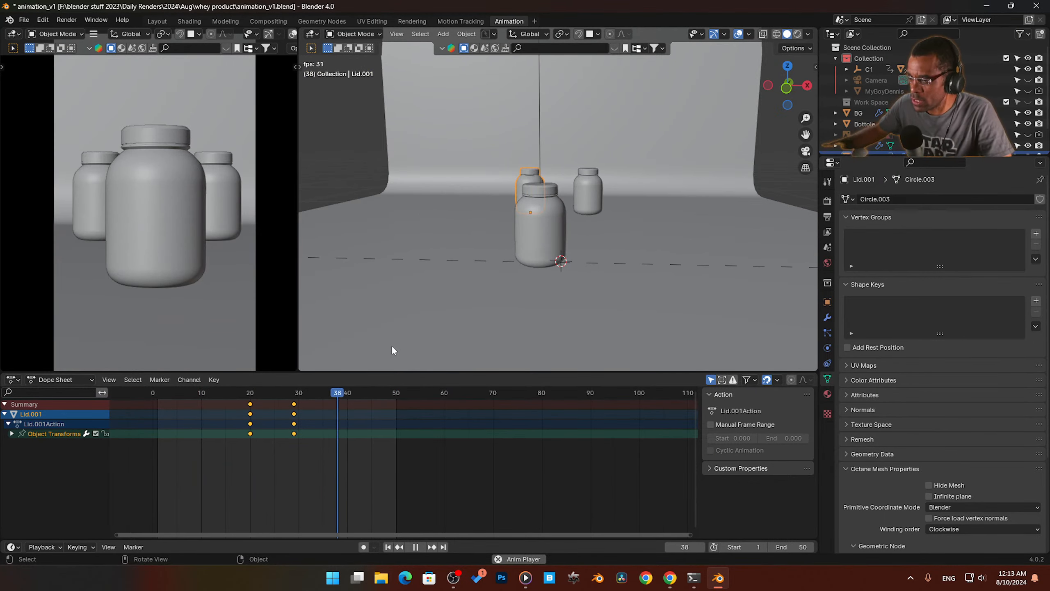
{"action": "key", "text": "space"}
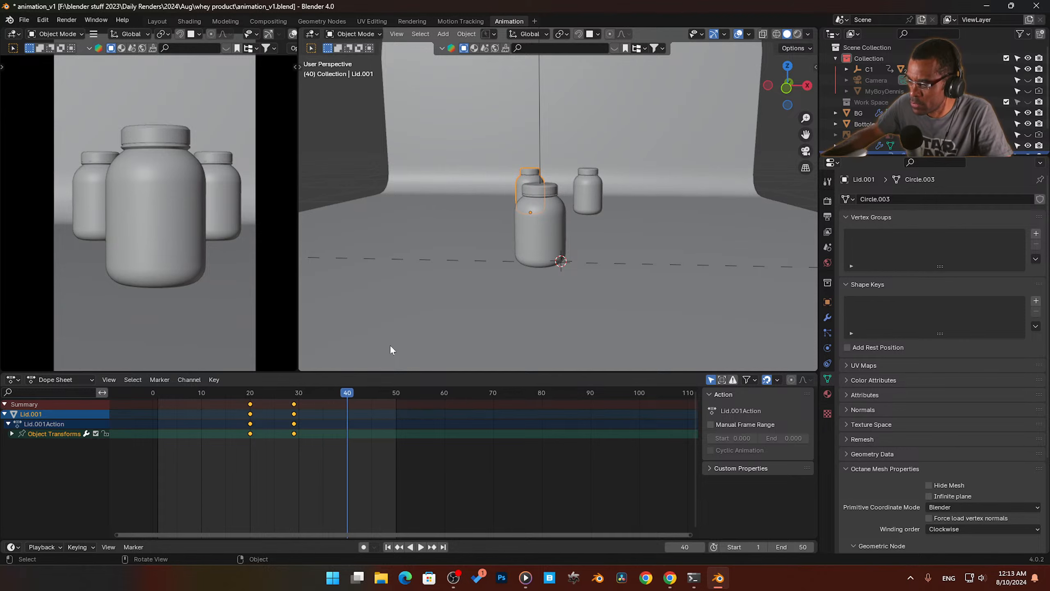
{"action": "left_click", "coordinate": [308, 466]}
{"action": "mouse_move", "coordinate": [308, 449]}
{"action": "left_mouse_down"}
{"action": "mouse_move", "coordinate": [286, 429]}
{"action": "mouse_move", "coordinate": [309, 431]}
{"action": "left_mouse_up"}
{"action": "key", "text": "space"}
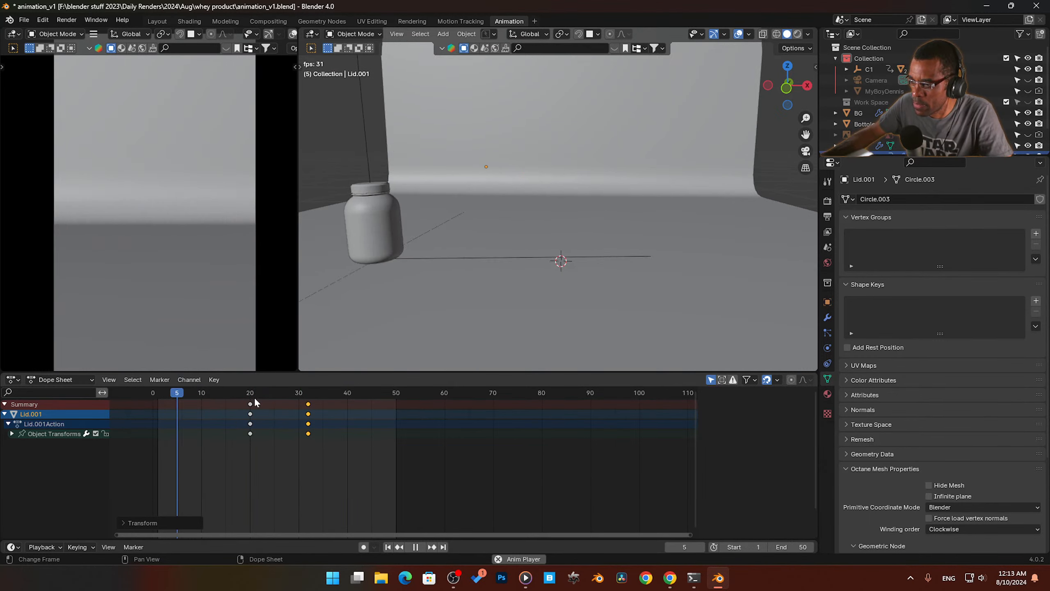
Step: Move the left rear bottle's resting keyframe earlier, first to frame 31 and again to frame 30, playing back each timing
{"action": "key", "text": "space"}
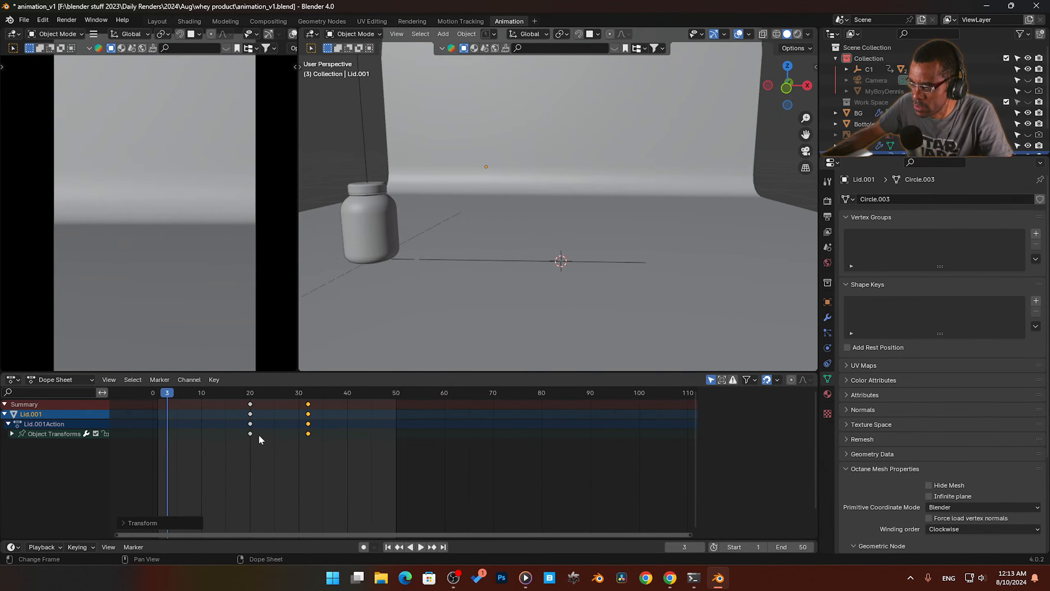
{"action": "key", "text": "g"}
{"action": "left_click", "coordinate": [302, 435]}
{"action": "key", "text": "space"}
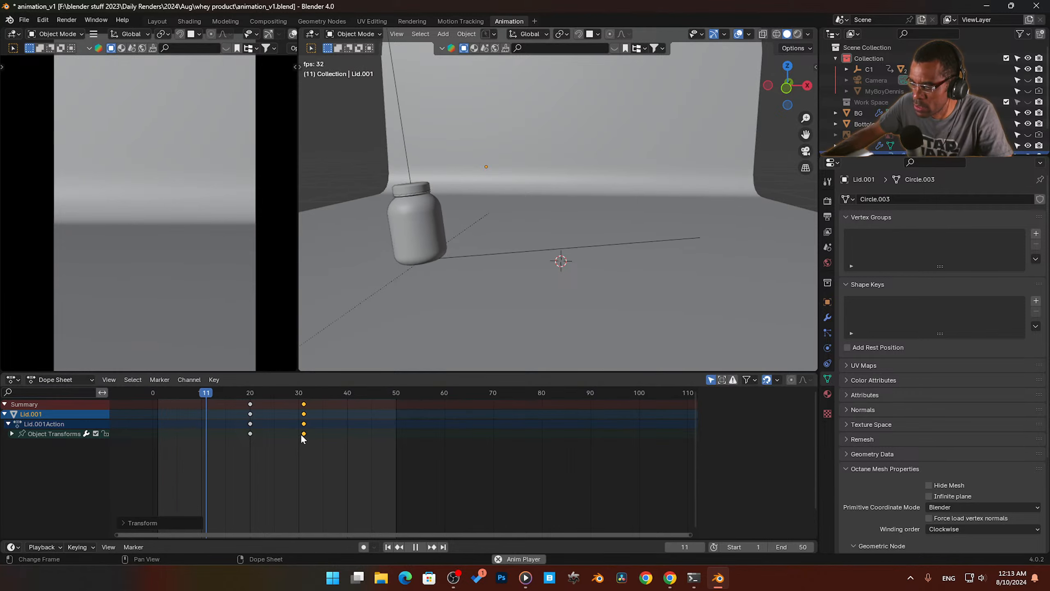
{"action": "key", "text": "space"}
{"action": "key", "text": "g"}
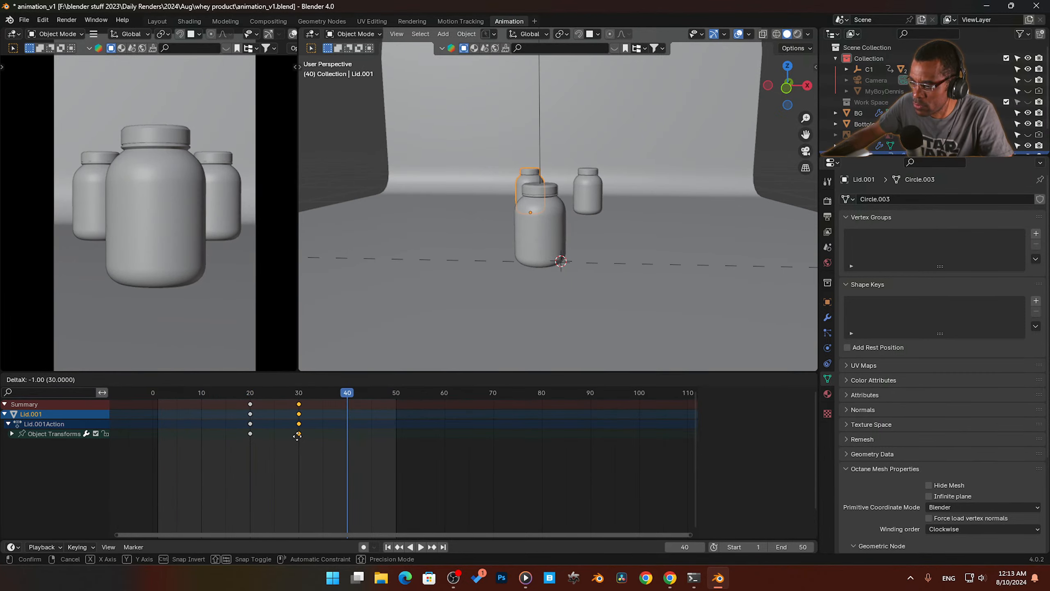
{"action": "left_click", "coordinate": [298, 436]}
{"action": "key", "text": "space"}
{"action": "key", "text": "space"}
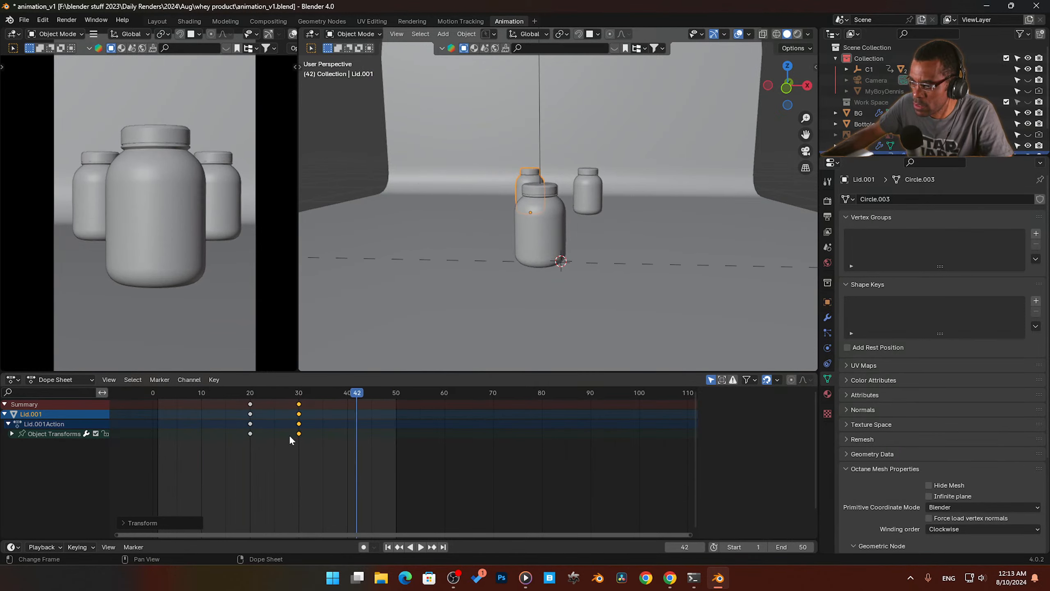
Step: Shift both of the left rear bottle's keyframes one frame earlier, to frames 19 and 29, and preview the animation
{"action": "left_click", "coordinate": [250, 424], "text": "shift"}
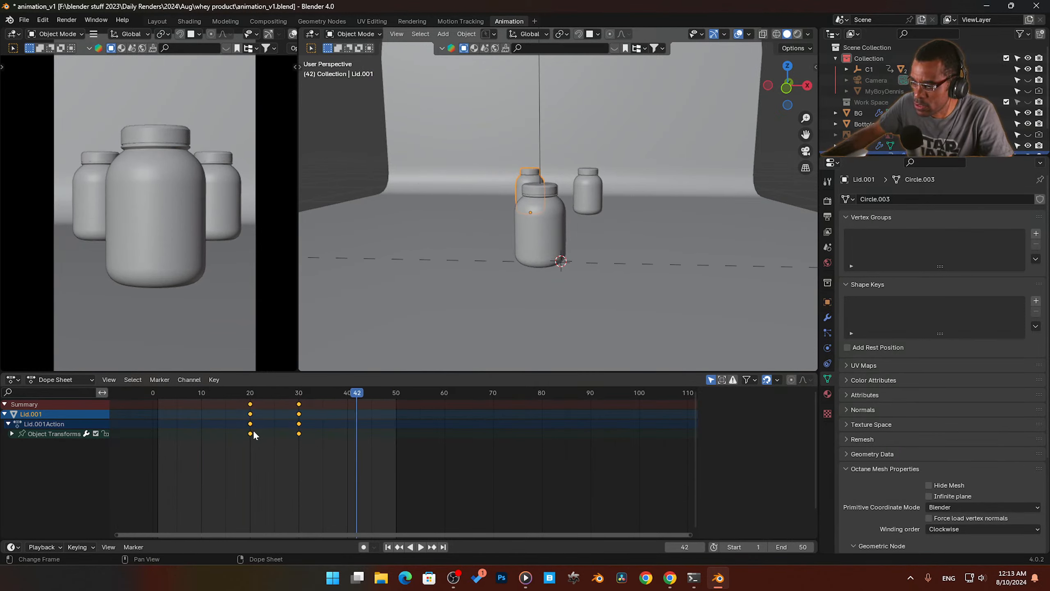
{"action": "key", "text": "g"}
{"action": "left_click", "coordinate": [252, 441]}
{"action": "key", "text": "space"}
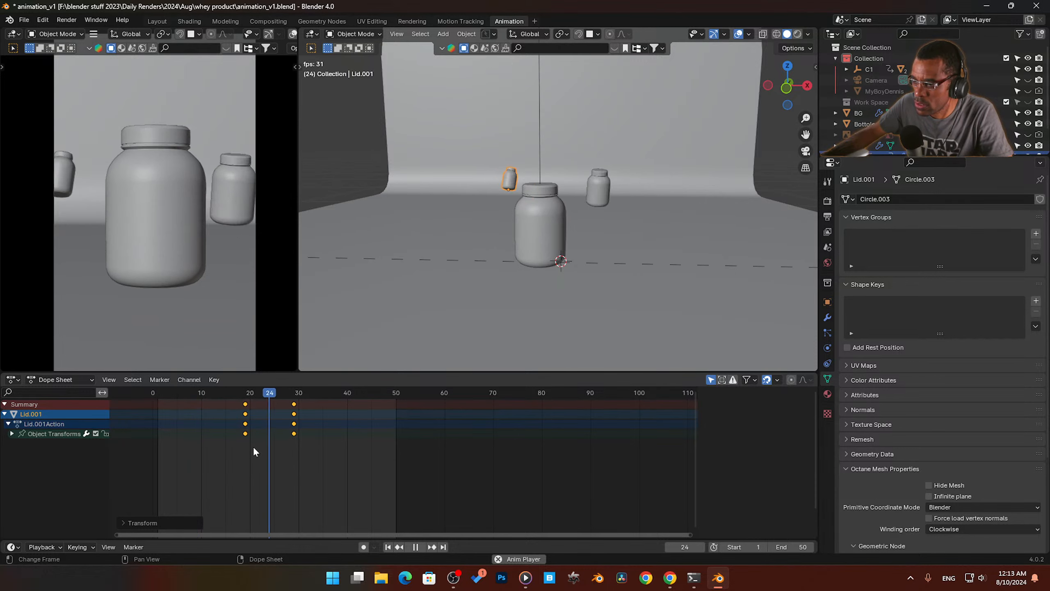
{"action": "key", "text": "space"}
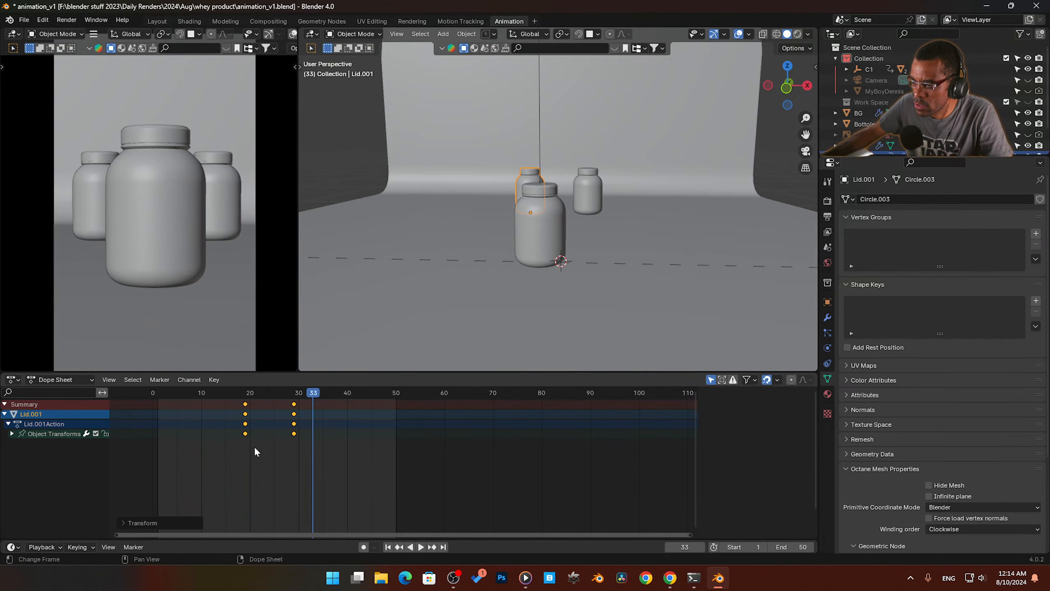
Step: Try the left rear bottle's resting keyframe at frame 31, settle it at frame 30 during playback, and save the file
{"action": "left_click", "coordinate": [293, 433]}
{"action": "key", "text": "g"}
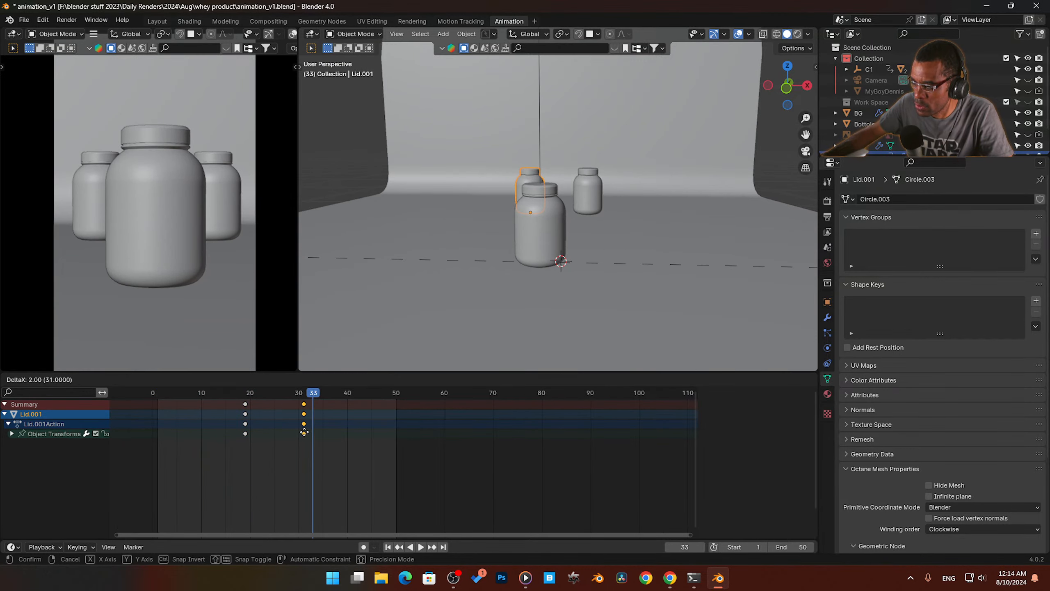
{"action": "left_click", "coordinate": [304, 433]}
{"action": "key", "text": "space"}
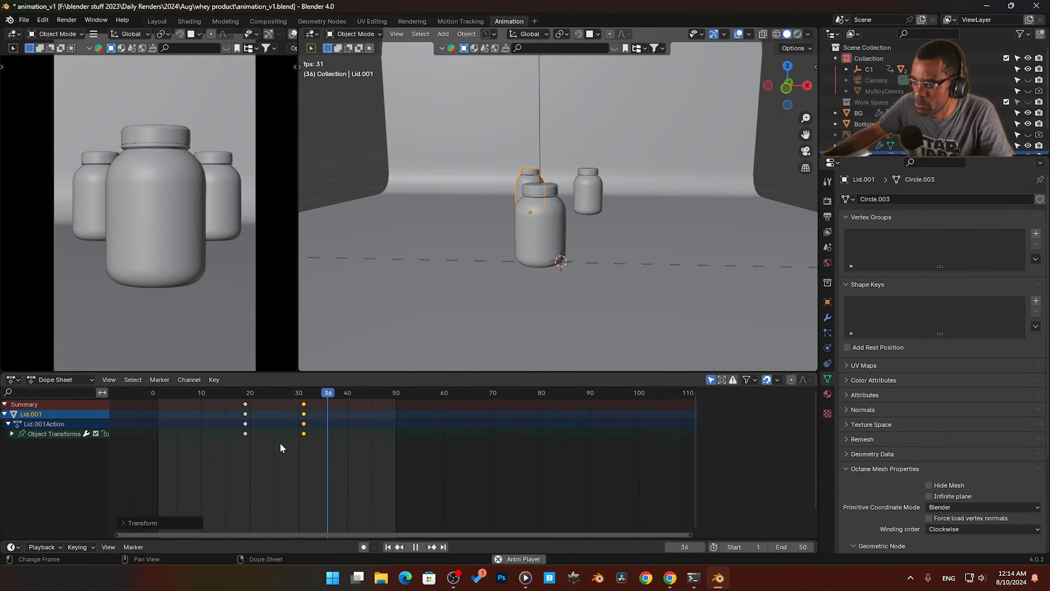
{"action": "left_click_drag", "start_coordinate": [305, 432], "coordinate": [304, 450]}
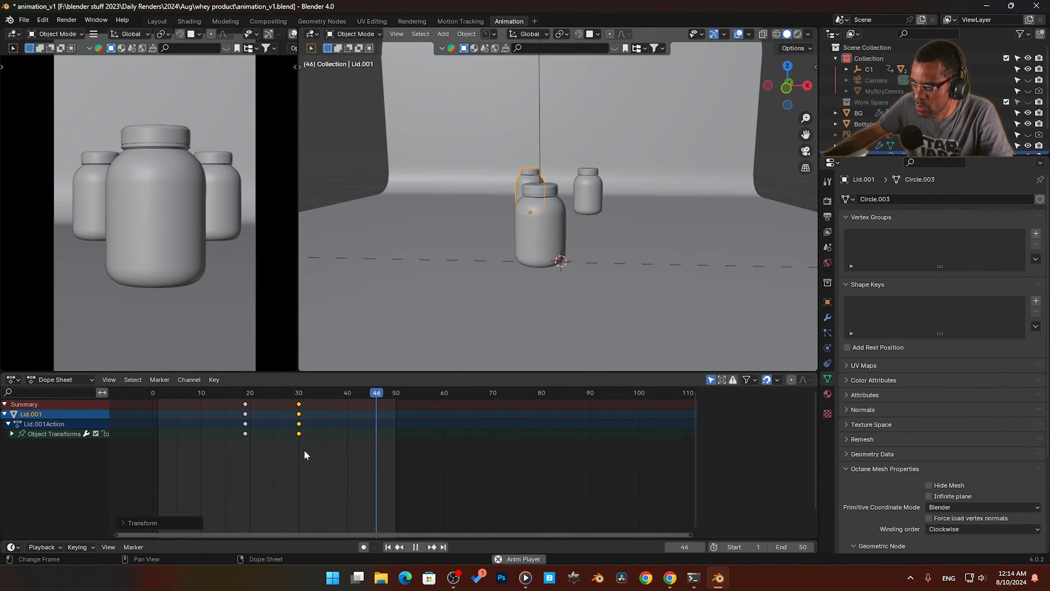
{"action": "key", "text": "space"}
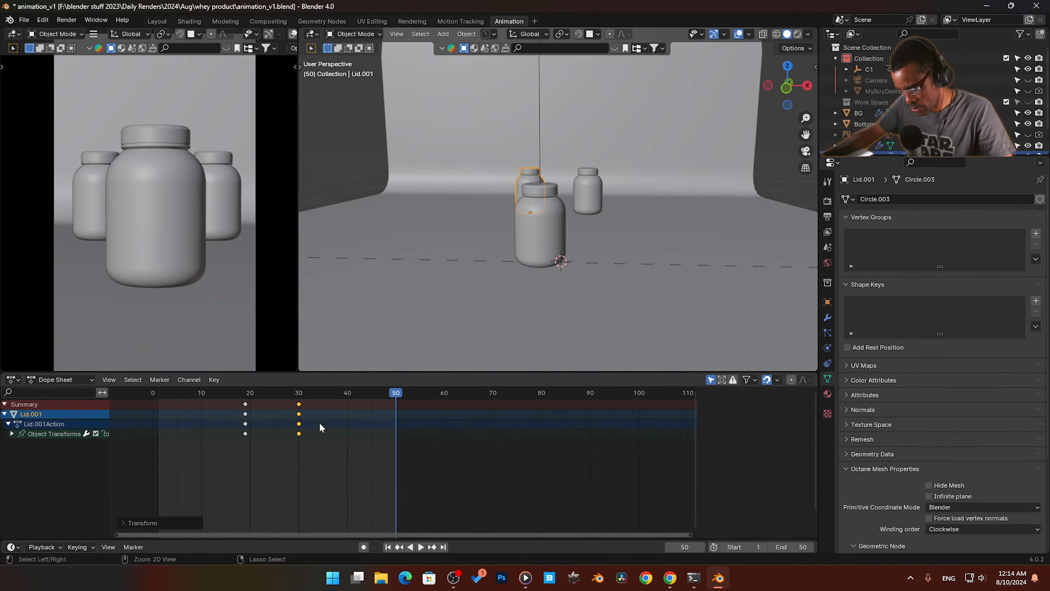
{"action": "key", "text": "ctrl+s"}
{"action": "left_click", "coordinate": [375, 430]}
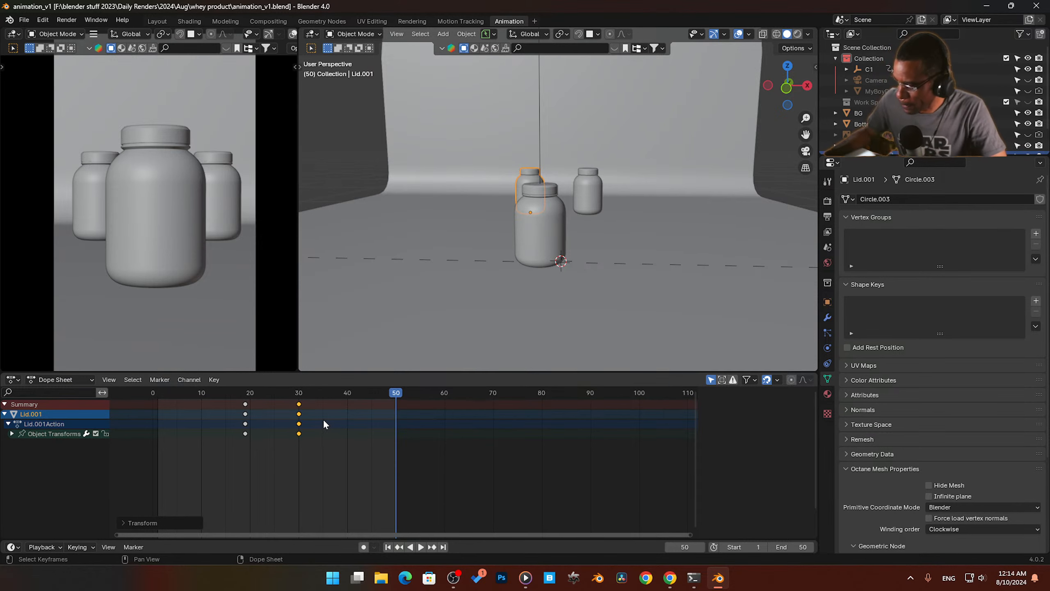
Step: Switch the Dope Sheet area to the Graph Editor
{"action": "left_click", "coordinate": [70, 379]}
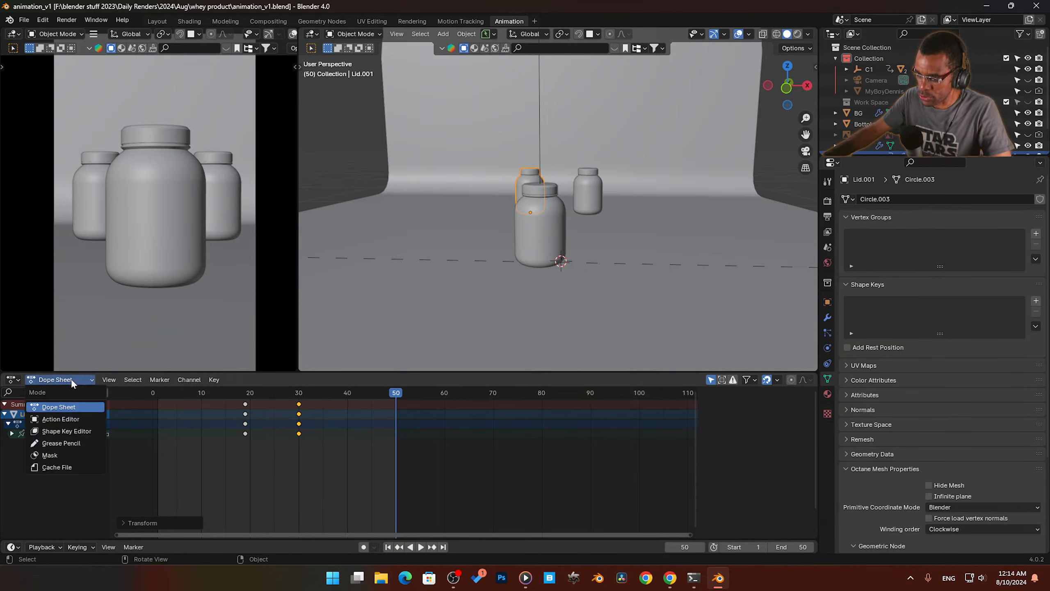
{"action": "left_click", "coordinate": [13, 380]}
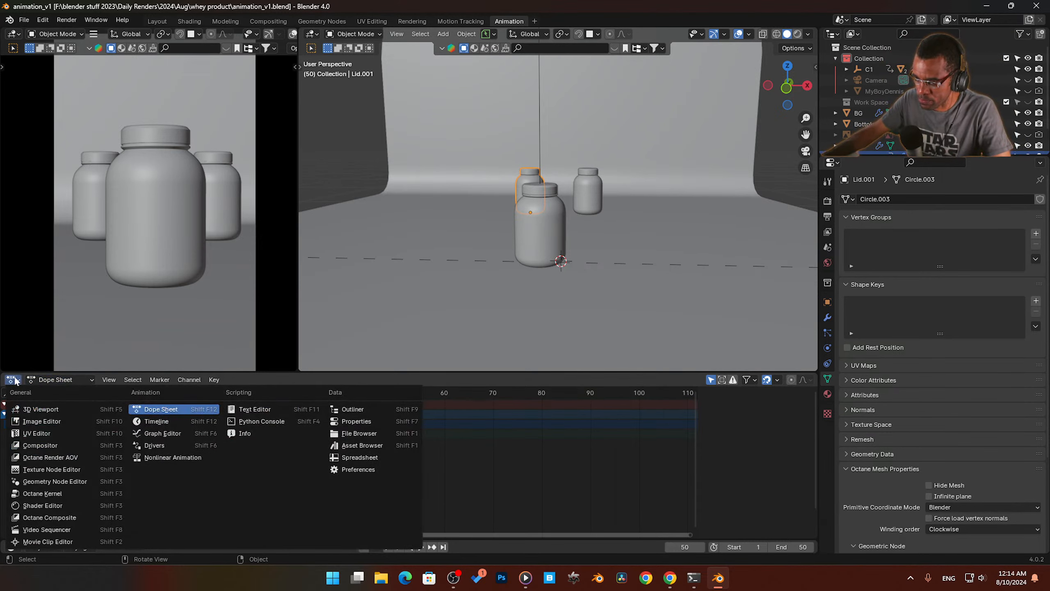
{"action": "left_click", "coordinate": [7, 380]}
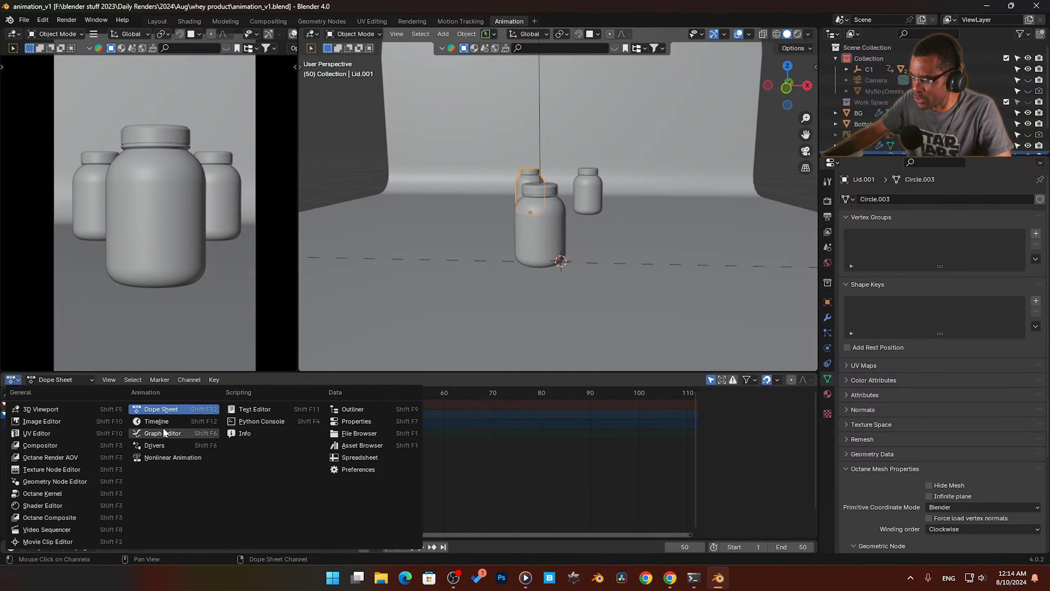
{"action": "left_click", "coordinate": [187, 433]}
Step: Expand the left rear bottle's Object Transforms group in the Graph Editor and lock all of its channels
{"action": "middle_click_drag", "start_coordinate": [524, 399], "coordinate": [472, 453]}
{"action": "scroll", "coordinate": [475, 451], "scroll_direction": "down", "scroll_amount": 5}
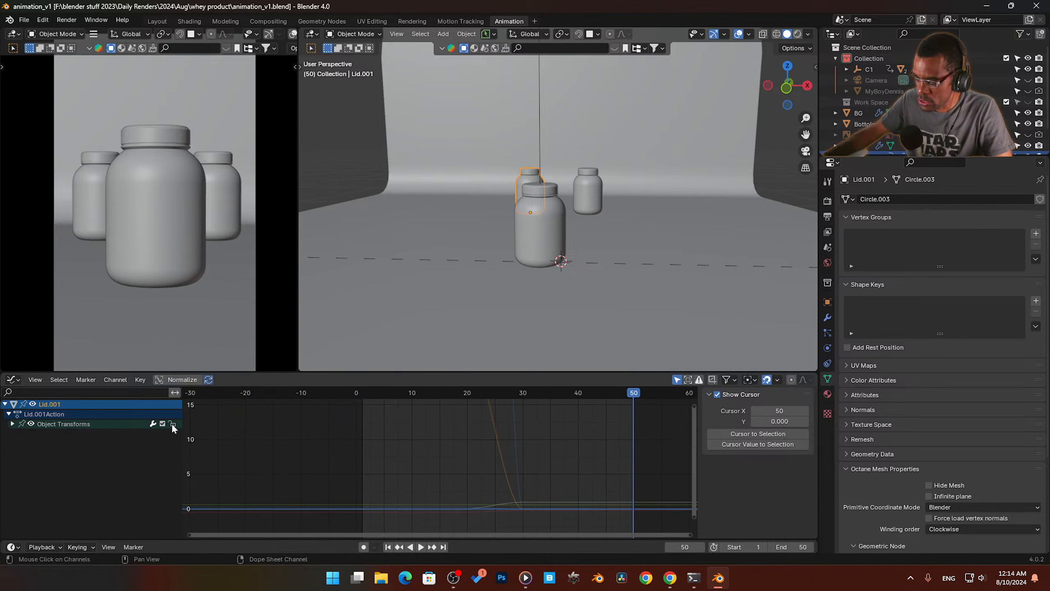
{"action": "left_click", "coordinate": [12, 424]}
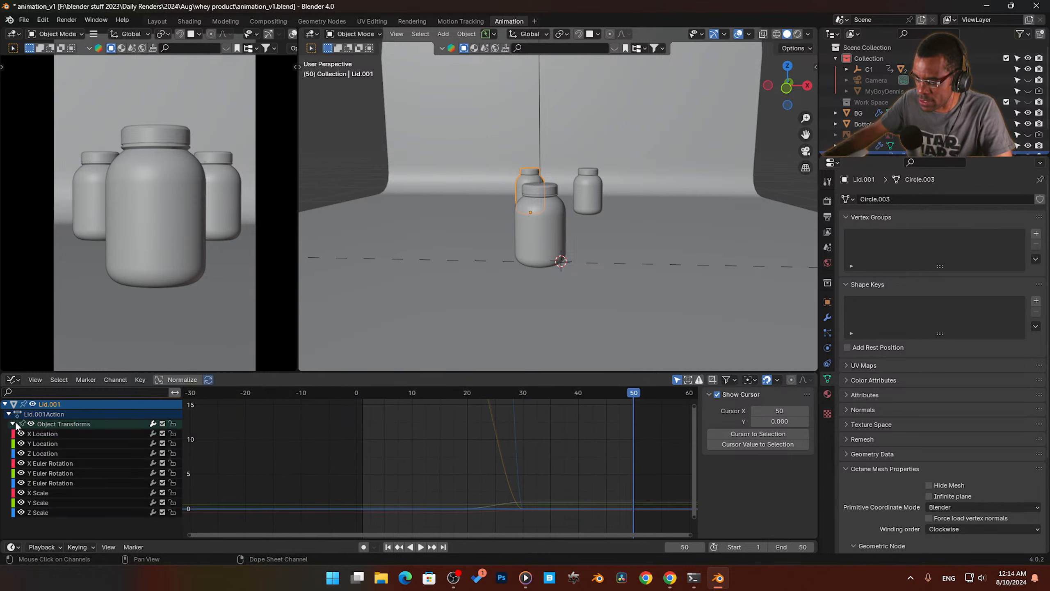
{"action": "left_click", "coordinate": [172, 425]}
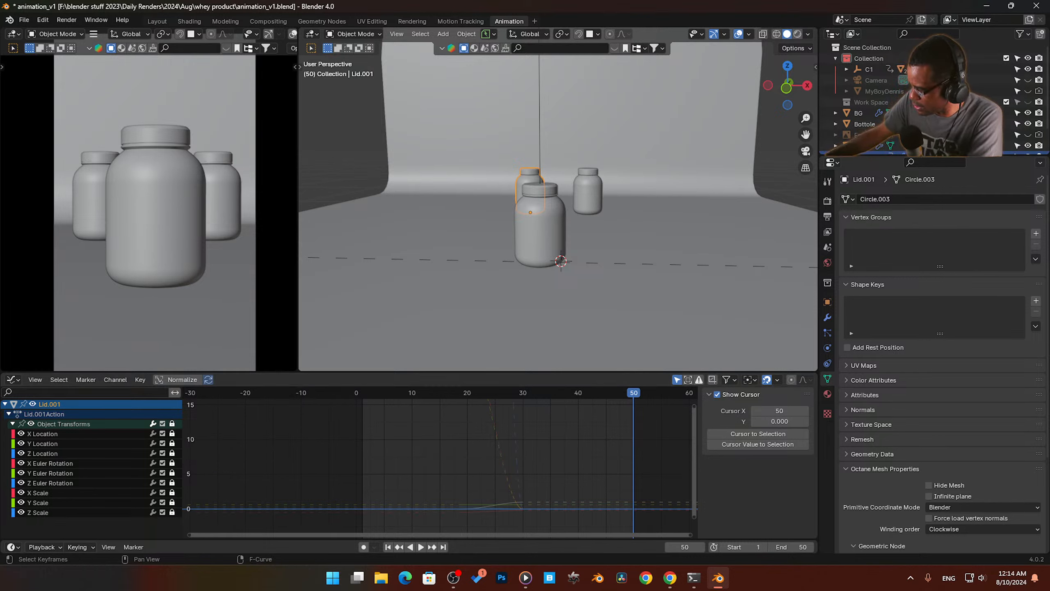
Step: Switch to Chrome and open YouTube
{"action": "mouse_move", "coordinate": [671, 577]}
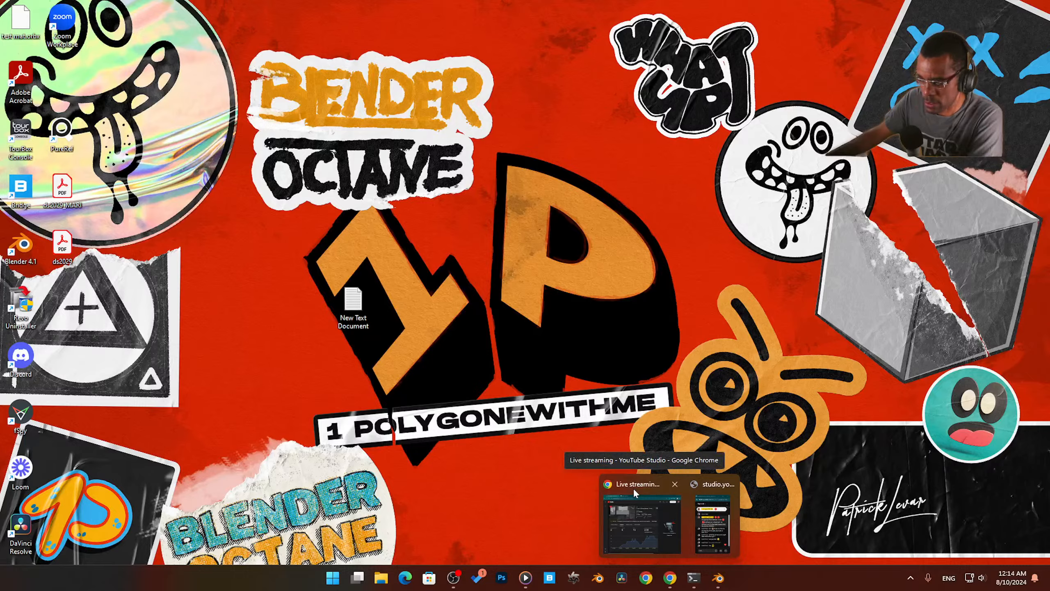
{"action": "left_click", "coordinate": [634, 488]}
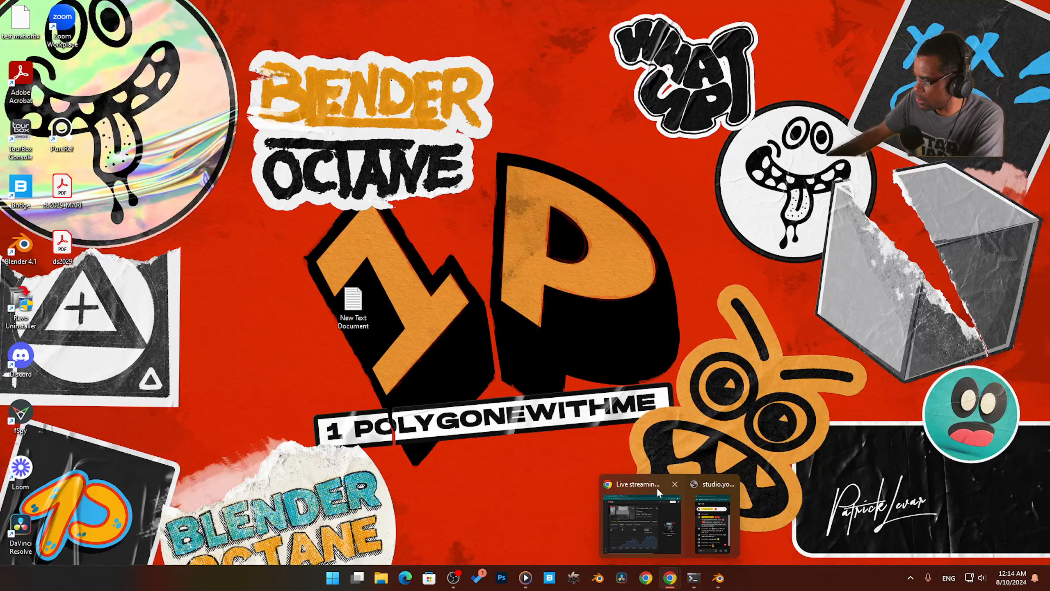
{"action": "left_click", "coordinate": [657, 488]}
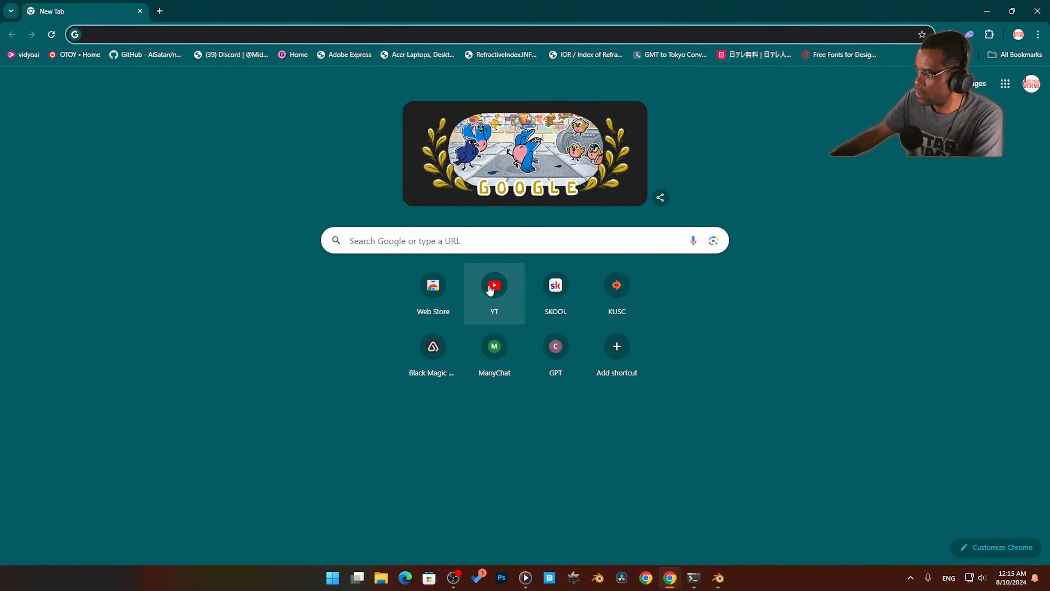
{"action": "left_click", "coordinate": [492, 286]}
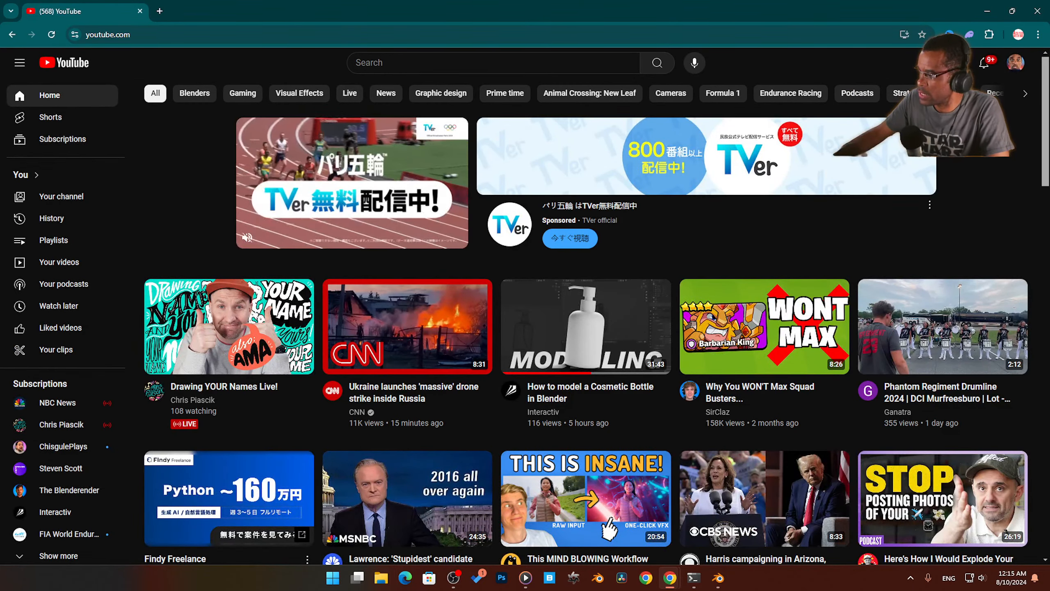
Step: Search YouTube for "blenderrender", and refine the search to "blender product render"
{"action": "left_click", "coordinate": [476, 62]}
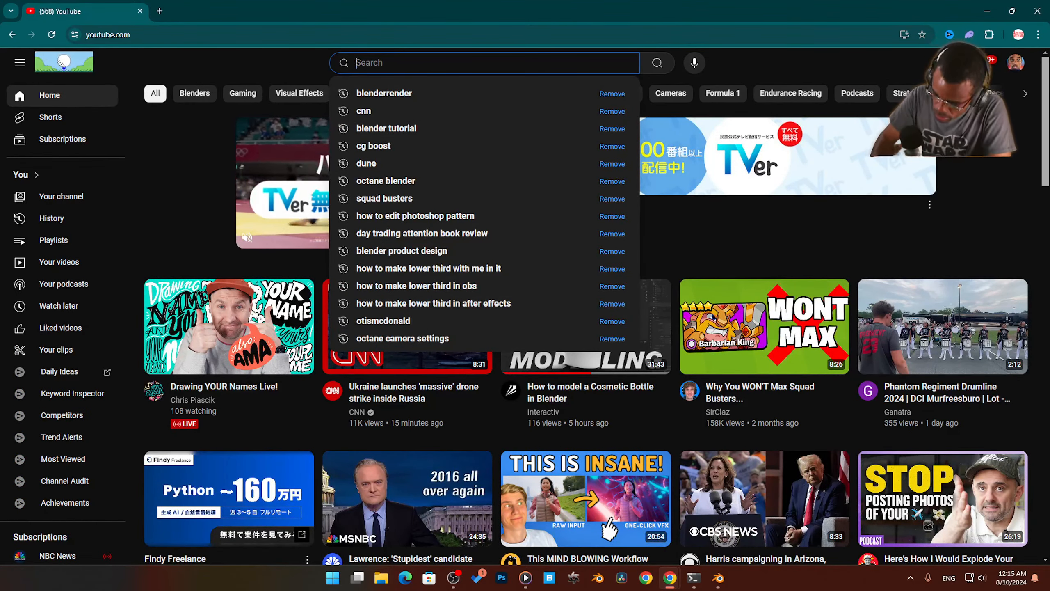
{"action": "type", "text": "bl"}
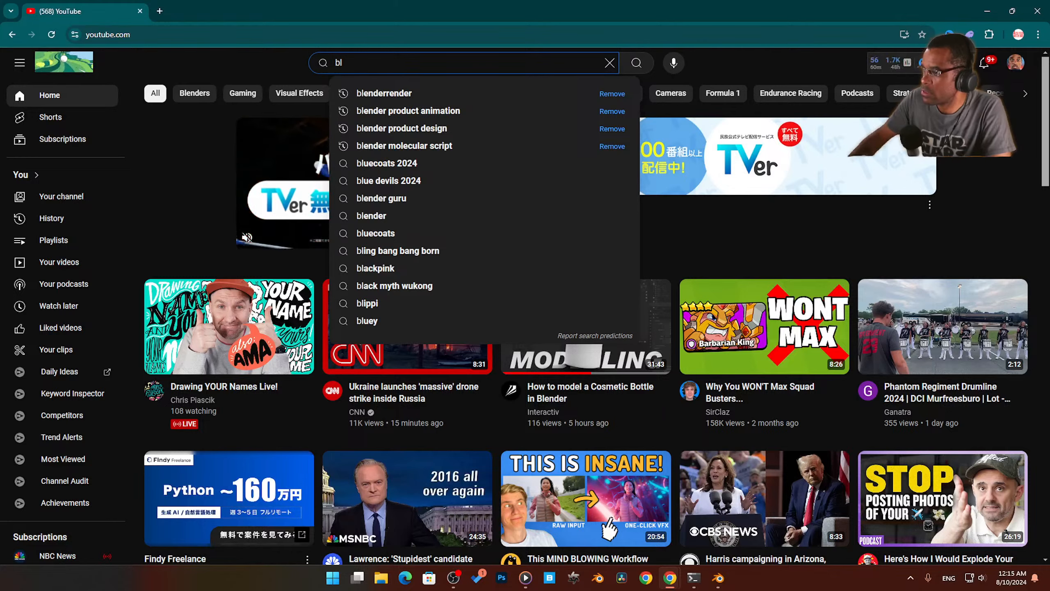
{"action": "left_click", "coordinate": [441, 92]}
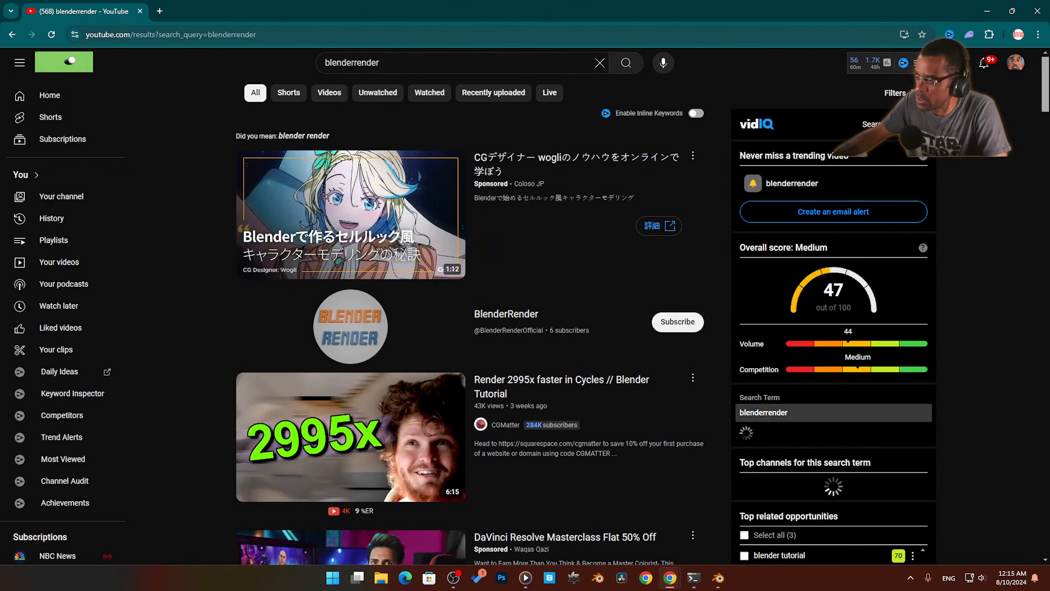
{"action": "left_click", "coordinate": [414, 62]}
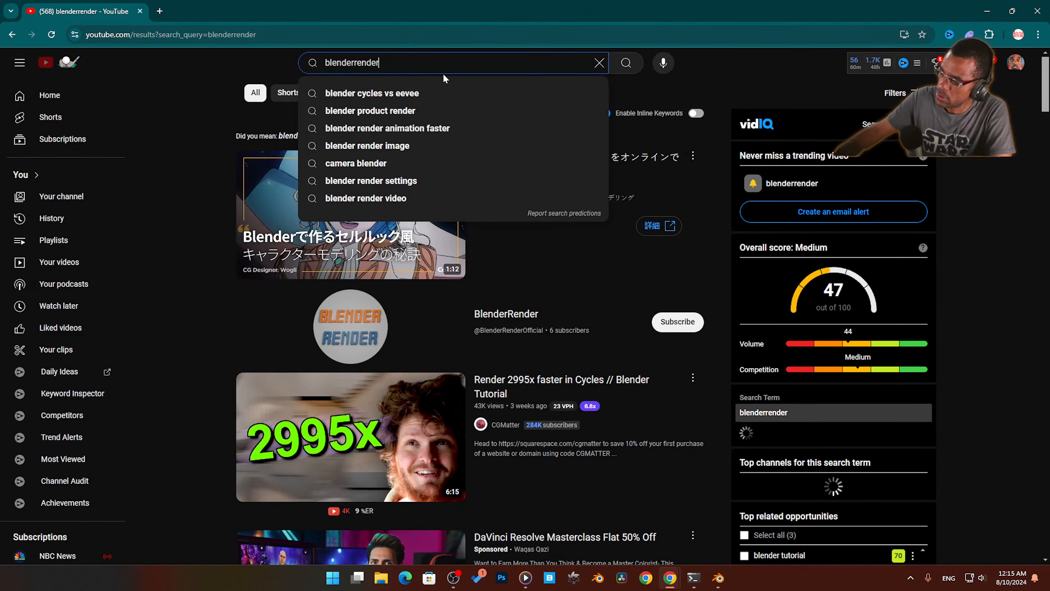
{"action": "left_click", "coordinate": [414, 111]}
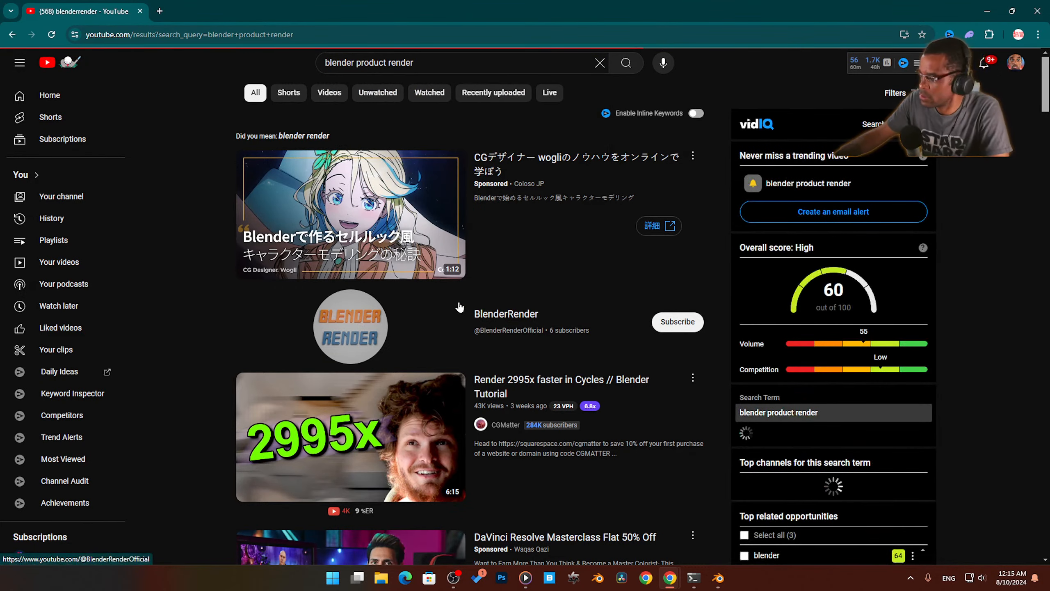
Step: Look through the search results for a product animation video by The Blenderender and open that channel
{"action": "scroll", "coordinate": [518, 324], "scroll_direction": "down", "scroll_amount": 4}
{"action": "scroll", "coordinate": [519, 324], "scroll_direction": "down", "scroll_amount": 20}
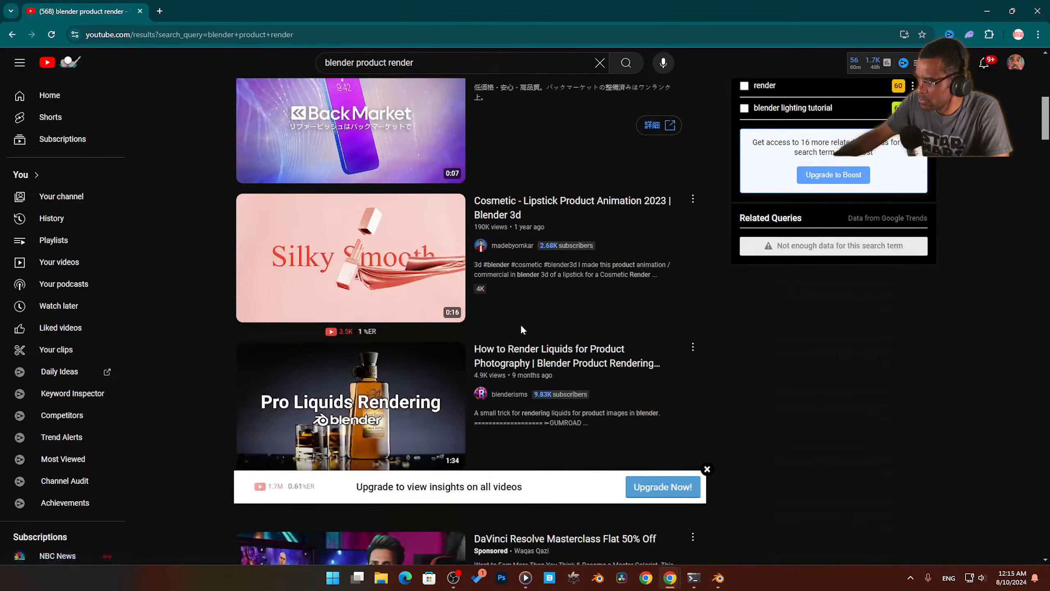
{"action": "scroll", "coordinate": [524, 333], "scroll_direction": "down", "scroll_amount": 10}
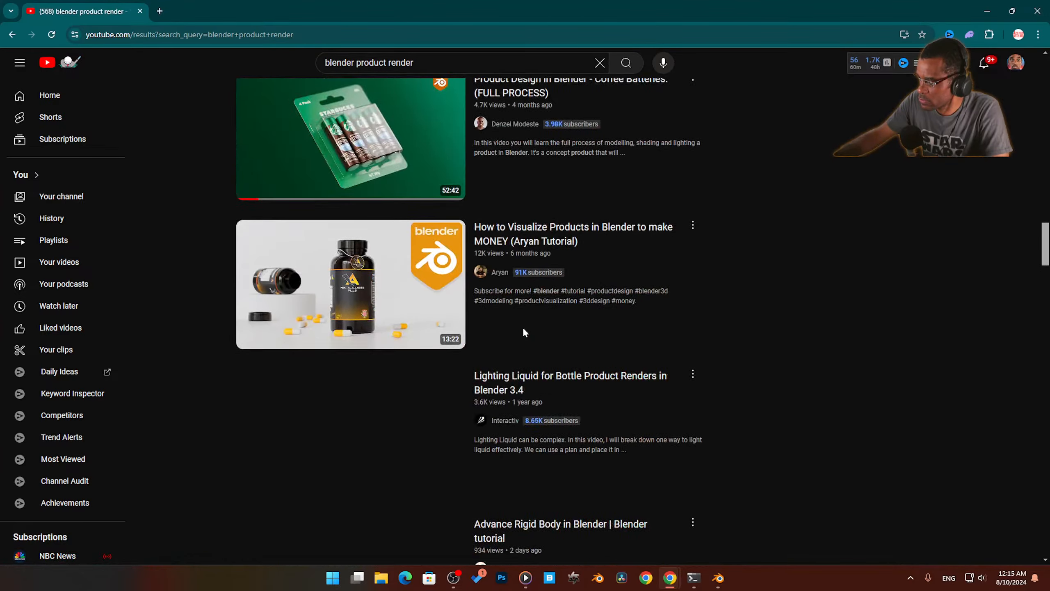
{"action": "scroll", "coordinate": [524, 333], "scroll_direction": "down", "scroll_amount": 15}
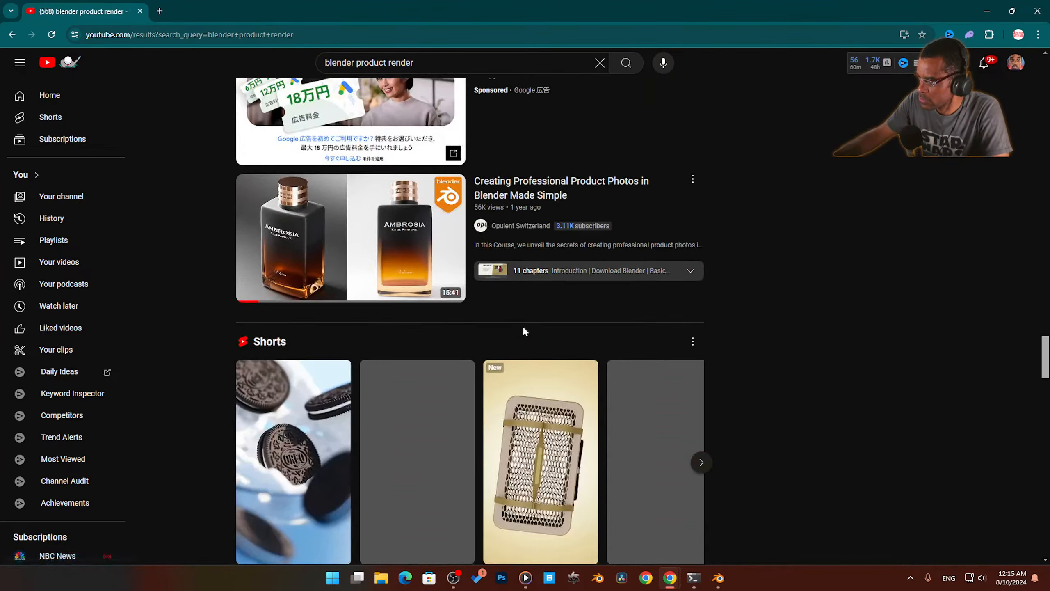
{"action": "scroll", "coordinate": [523, 334], "scroll_direction": "down", "scroll_amount": 12}
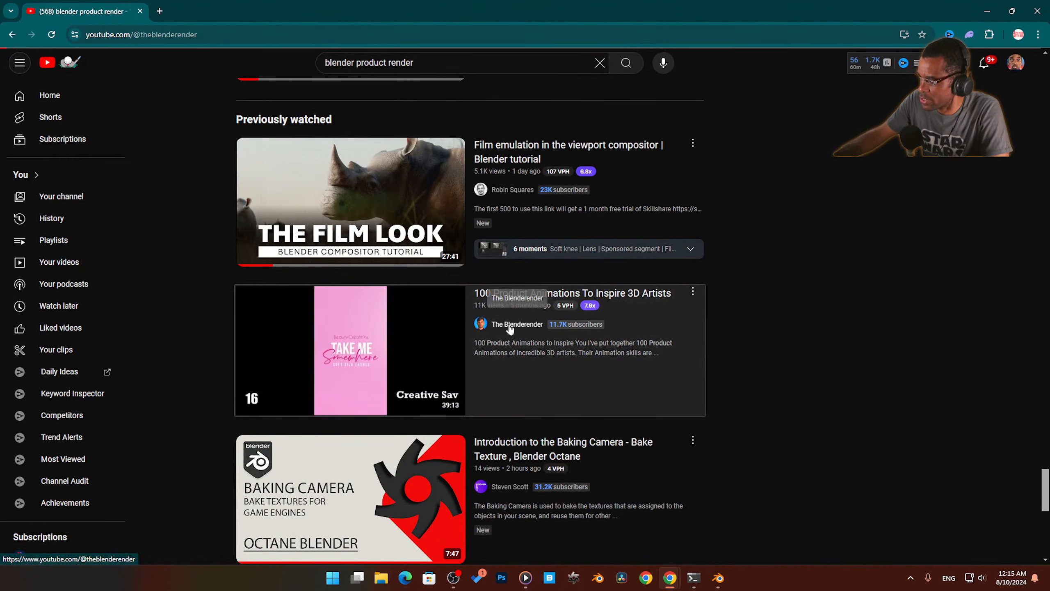
{"action": "left_click", "coordinate": [515, 324]}
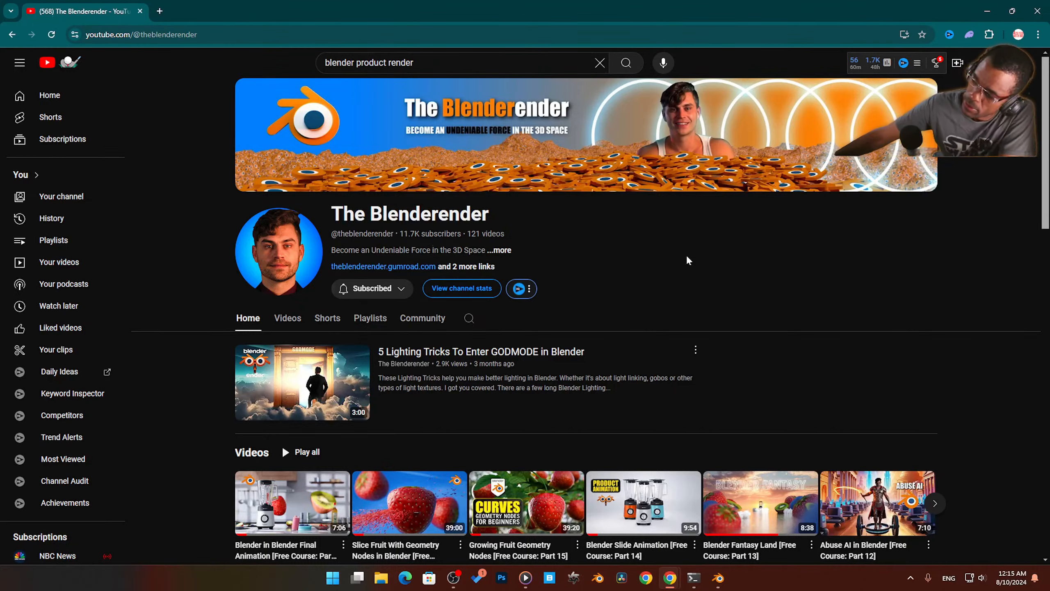
Step: Browse the further videos in the channel's Product Animation Masterclass playlist, and return to Blender
{"action": "scroll", "coordinate": [667, 284], "scroll_direction": "down", "scroll_amount": 2}
{"action": "scroll", "coordinate": [667, 284], "scroll_direction": "down", "scroll_amount": 4}
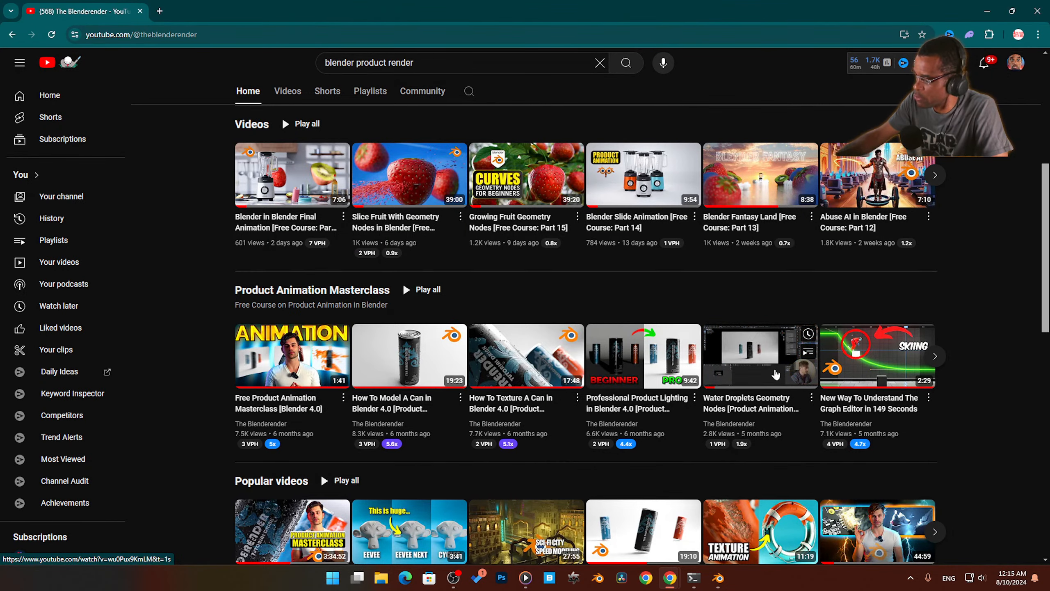
{"action": "left_click", "coordinate": [935, 356]}
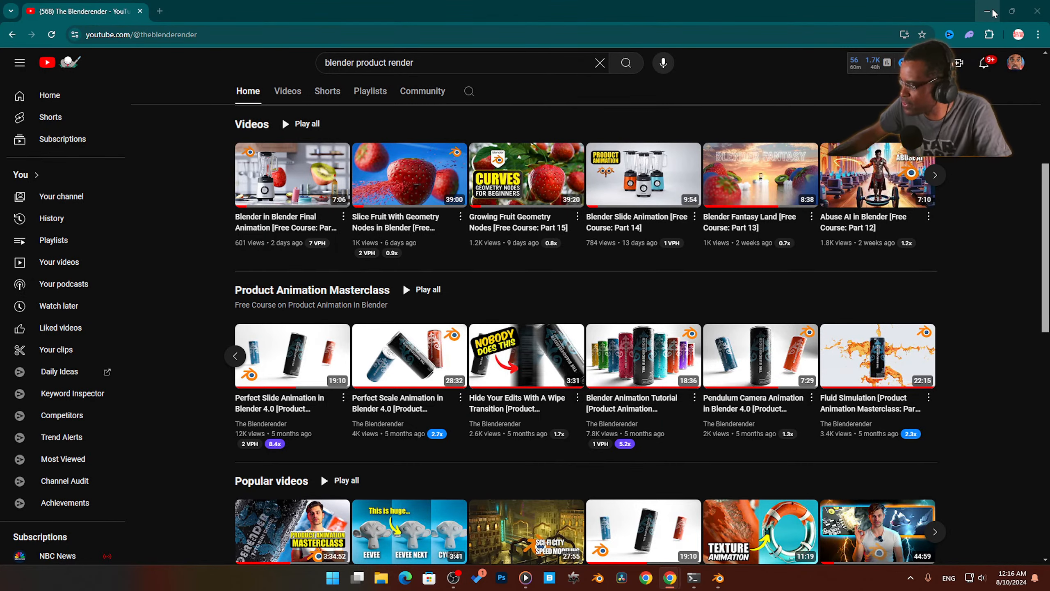
{"action": "left_click", "coordinate": [991, 12]}
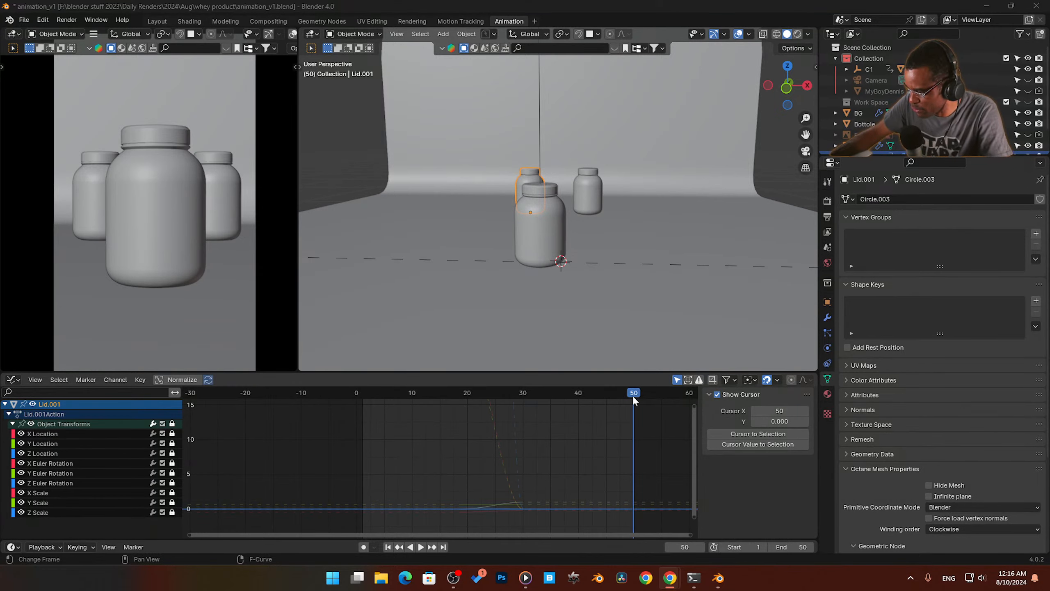
Step: Unlock only the X Location curve of Lid.001 for editing and fit it in the graph view
{"action": "left_click", "coordinate": [634, 396]}
{"action": "left_click_drag", "start_coordinate": [522, 393], "coordinate": [533, 419]}
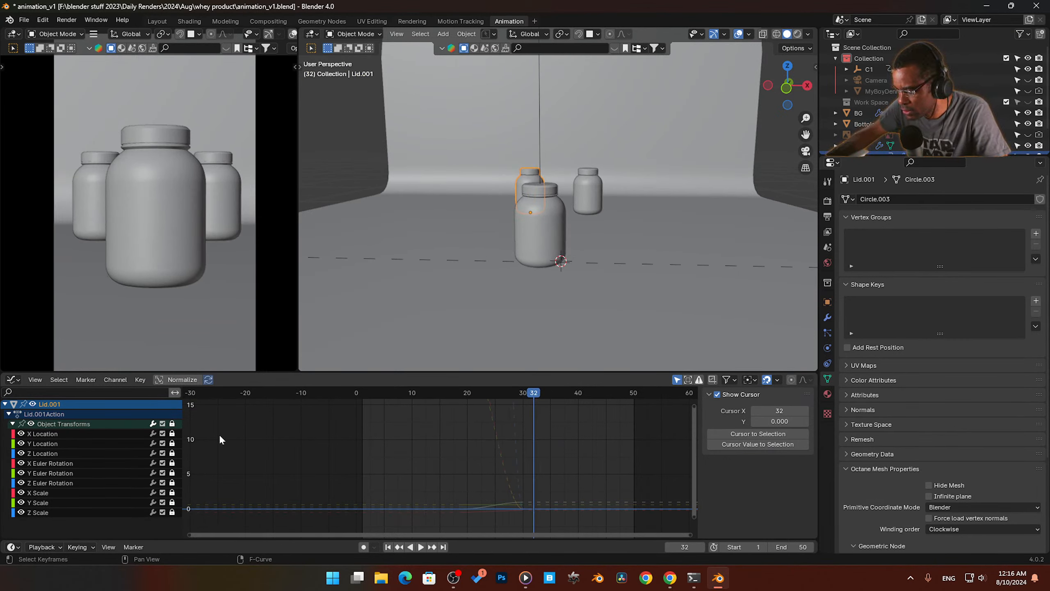
{"action": "left_click_drag", "start_coordinate": [525, 398], "coordinate": [534, 427]}
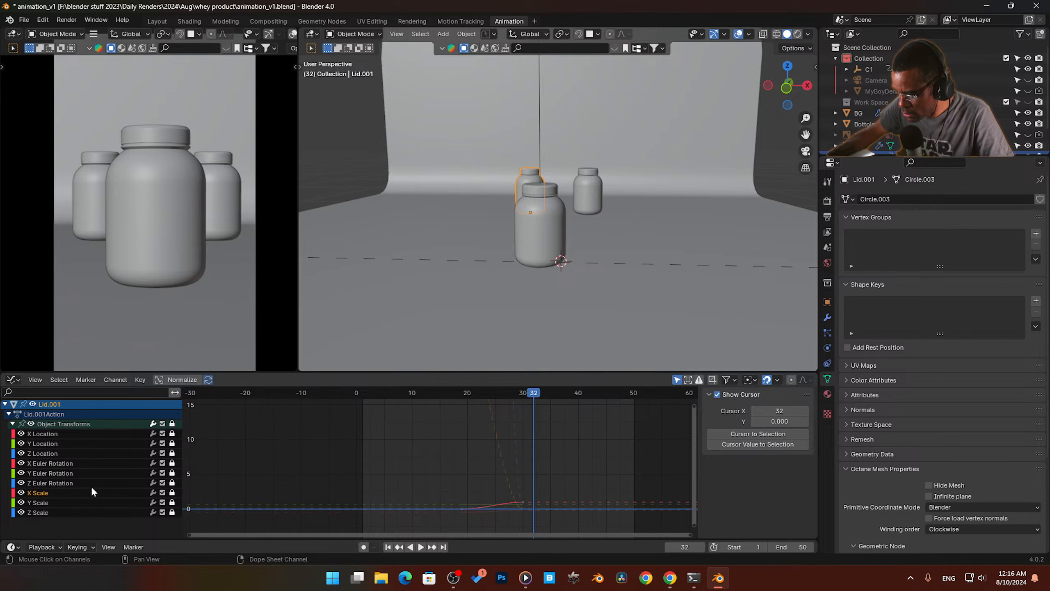
{"action": "left_click", "coordinate": [93, 454]}
{"action": "left_click", "coordinate": [117, 433]}
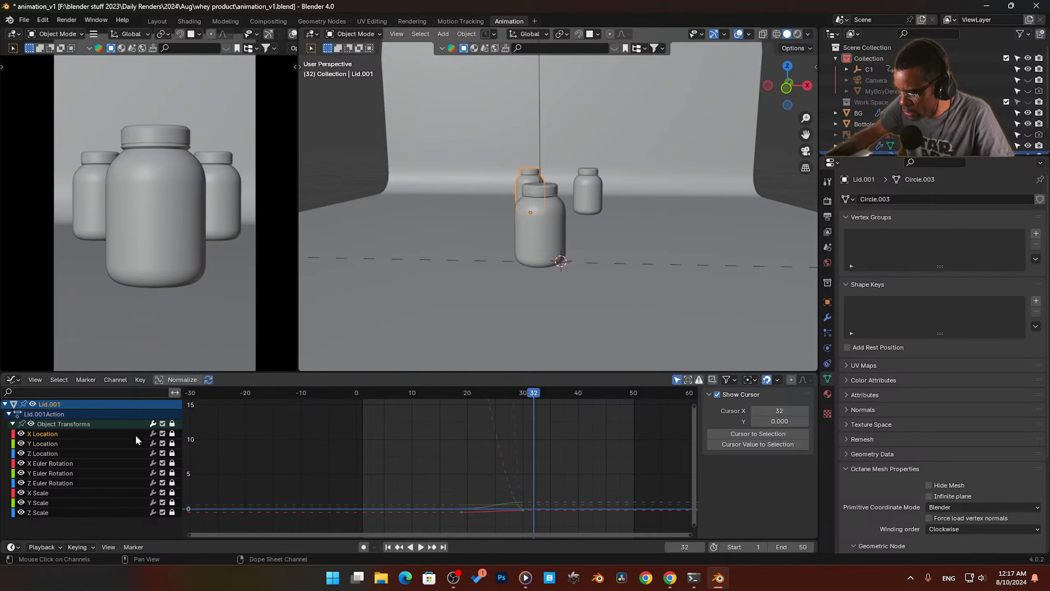
{"action": "left_click", "coordinate": [172, 434]}
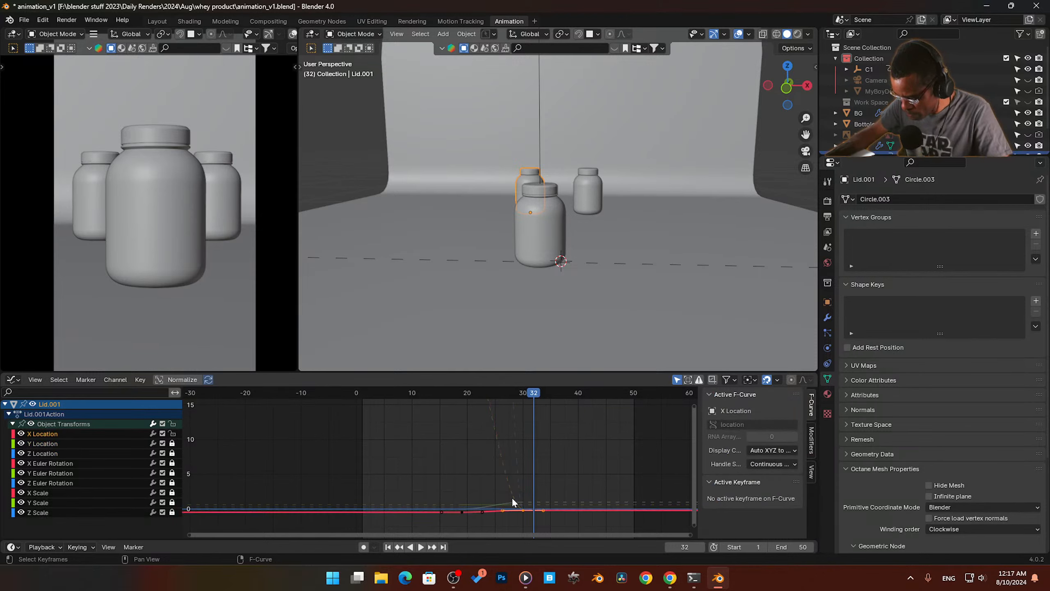
{"action": "left_click", "coordinate": [484, 502]}
{"action": "key", "text": "Home"}
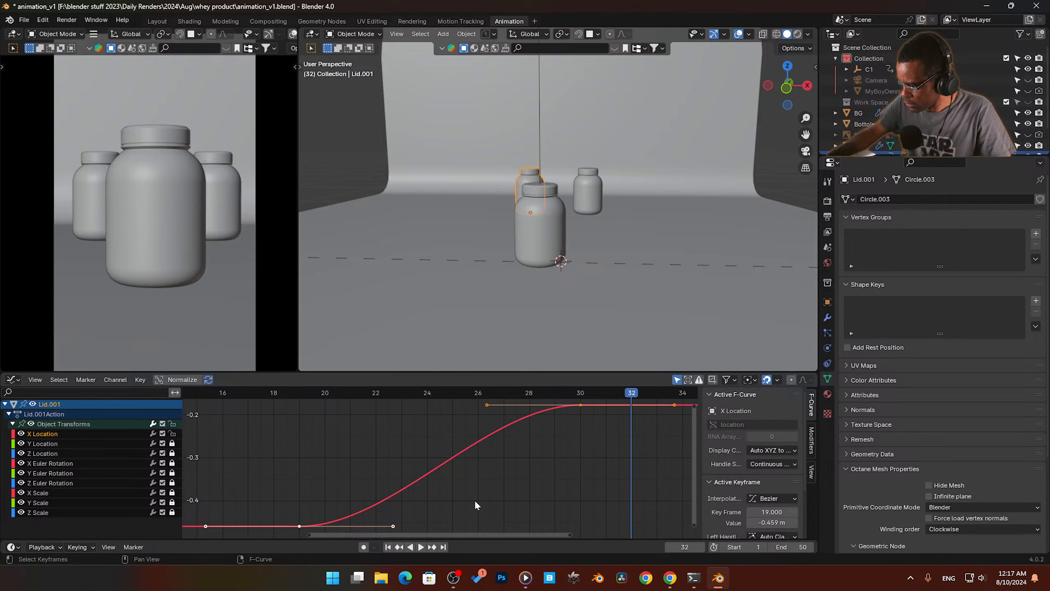
Step: Raise the incoming handle of the frame 30 keyframe so the X Location curve overshoots, and play the animation
{"action": "key", "text": "space"}
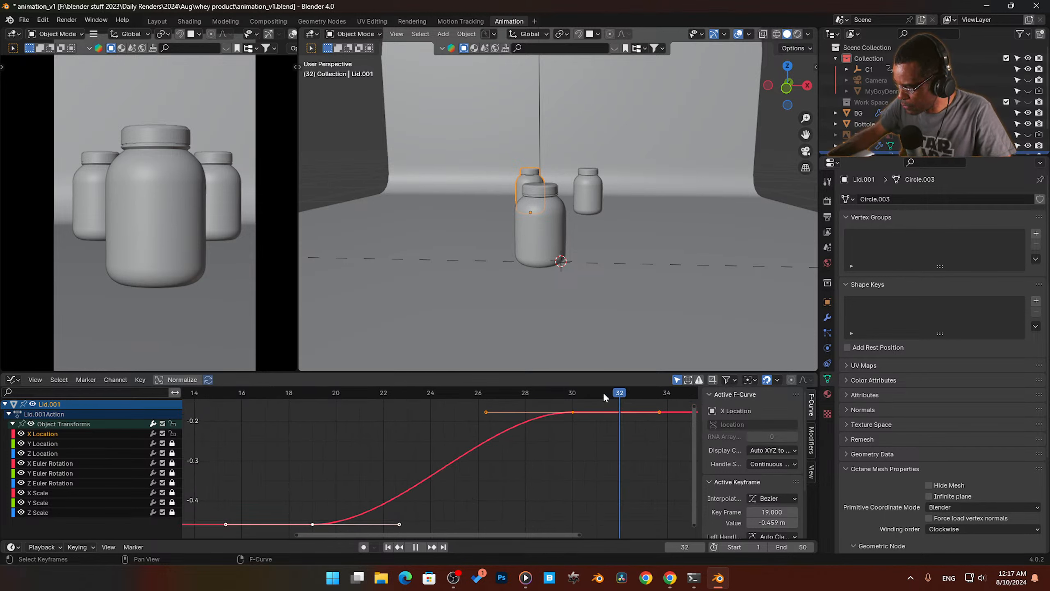
{"action": "key", "text": "space"}
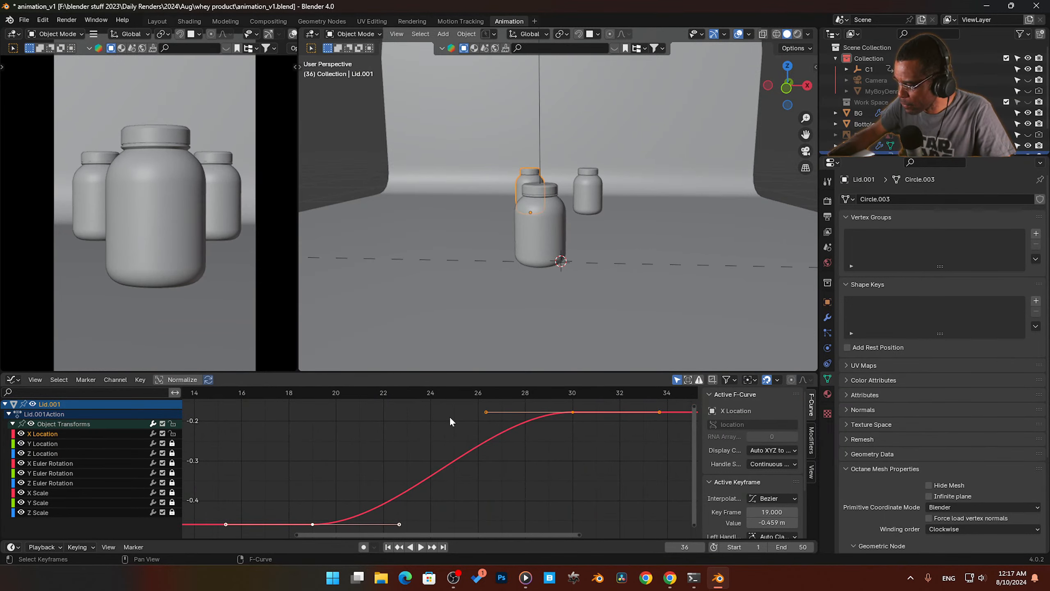
{"action": "left_click", "coordinate": [485, 412]}
{"action": "key", "text": "g"}
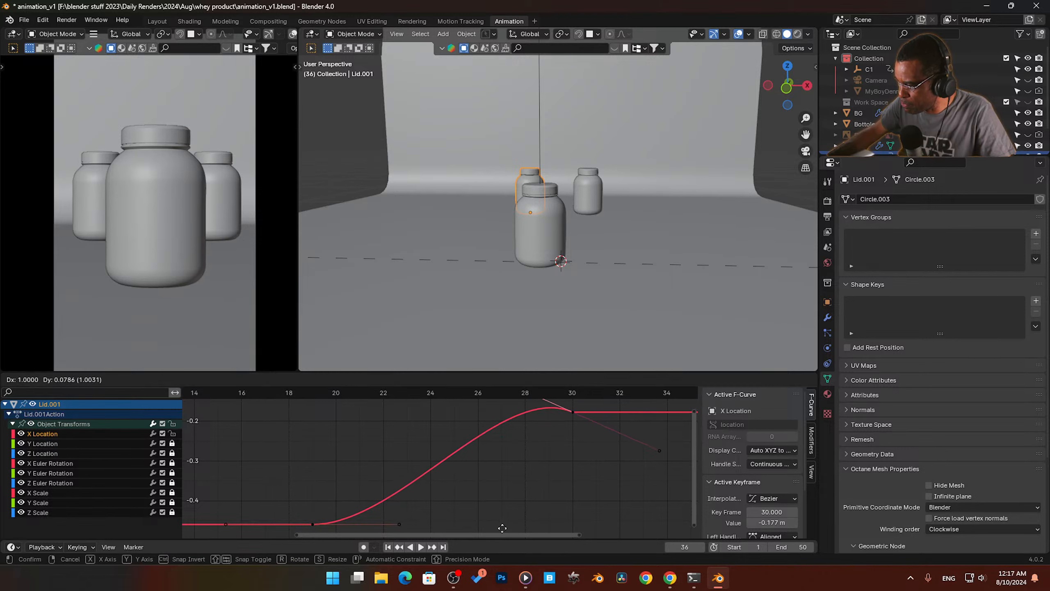
{"action": "left_click", "coordinate": [490, 504]}
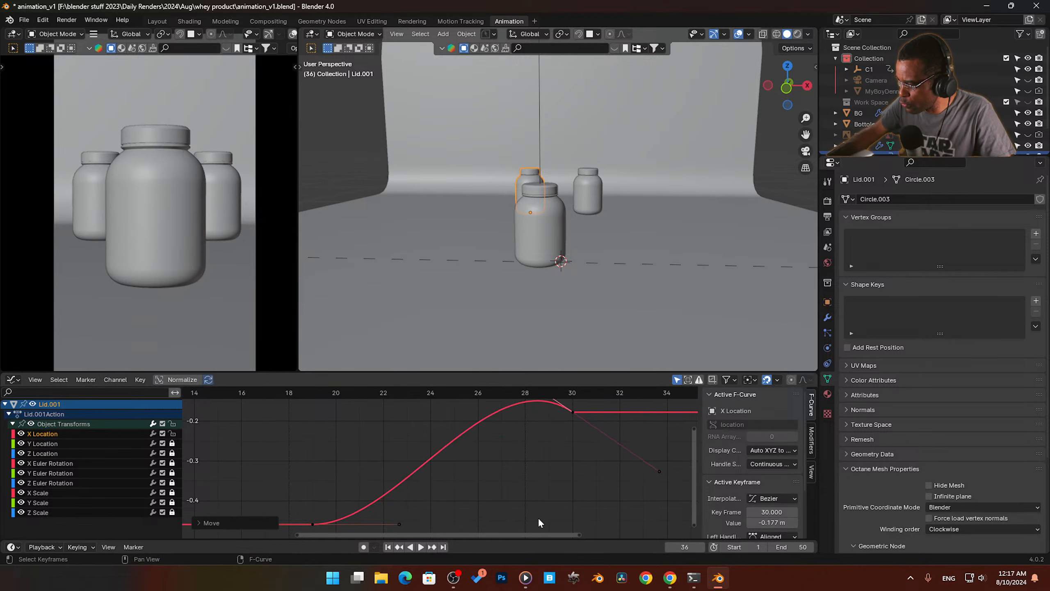
{"action": "middle_click_drag", "start_coordinate": [550, 503], "coordinate": [548, 520]}
{"action": "scroll", "coordinate": [543, 499], "scroll_direction": "down", "scroll_amount": 2}
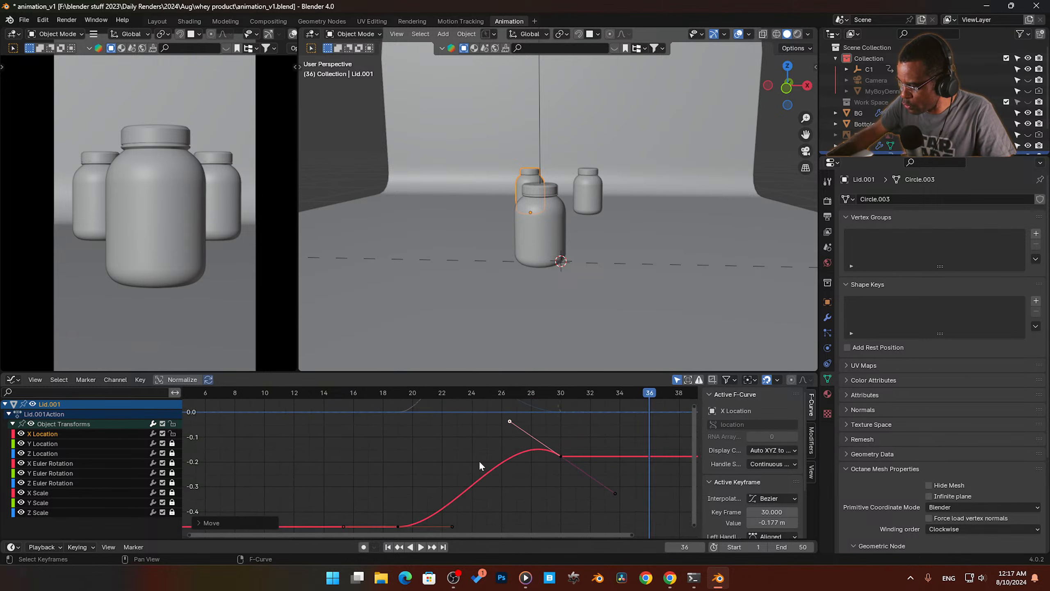
{"action": "left_click", "coordinate": [394, 394]}
{"action": "key", "text": "space"}
{"action": "key", "text": "space"}
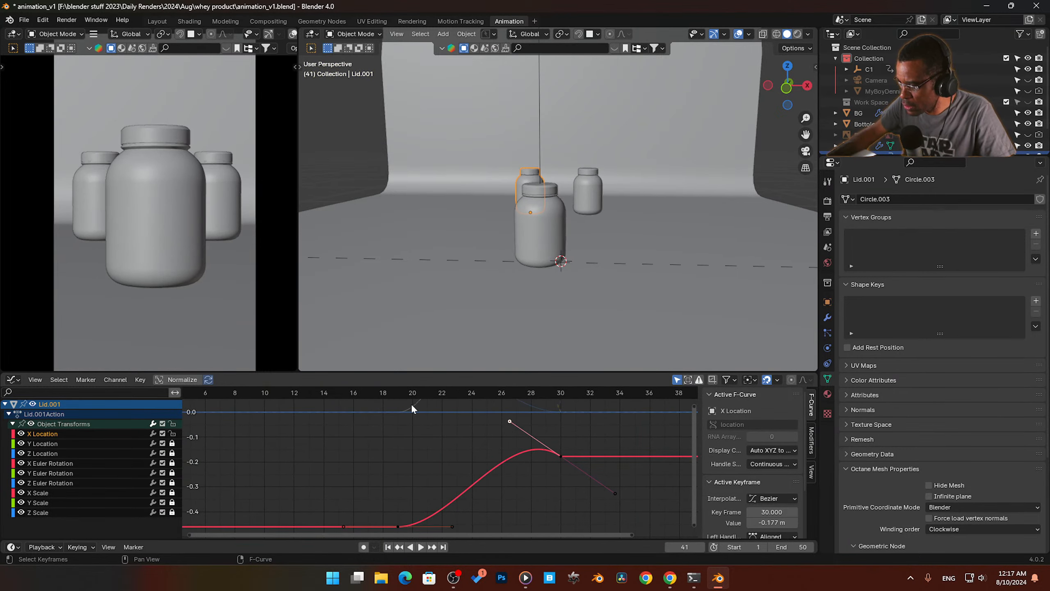
{"action": "left_click", "coordinate": [400, 392]}
{"action": "key", "text": "space"}
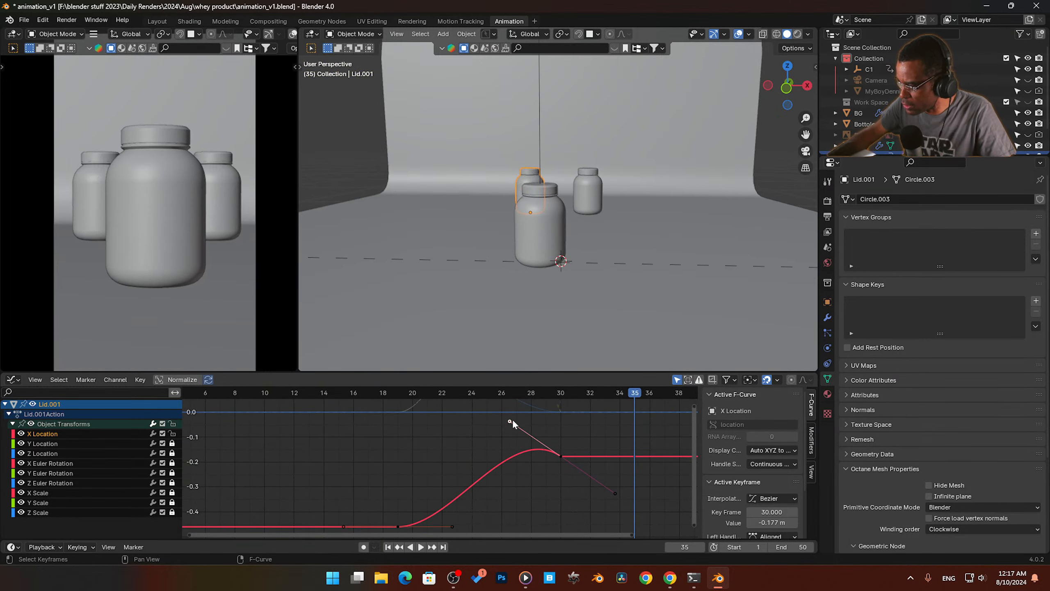
Step: Lower the incoming handle at frame 30 to reduce the X Location overshoot, and play the animation
{"action": "left_click_drag", "start_coordinate": [510, 422], "coordinate": [506, 450]}
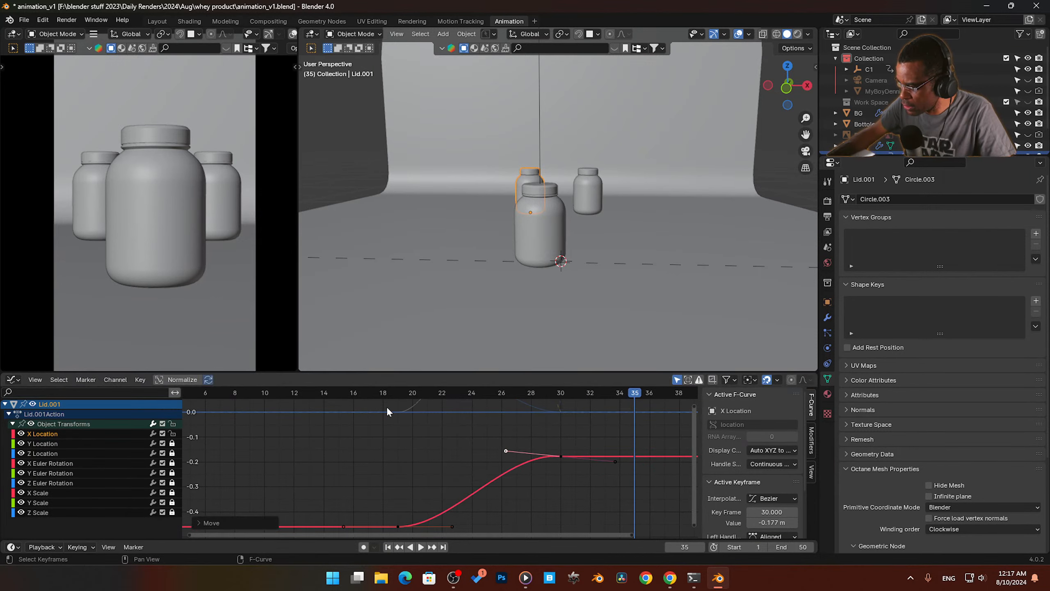
{"action": "left_click", "coordinate": [356, 396]}
{"action": "key", "text": "space"}
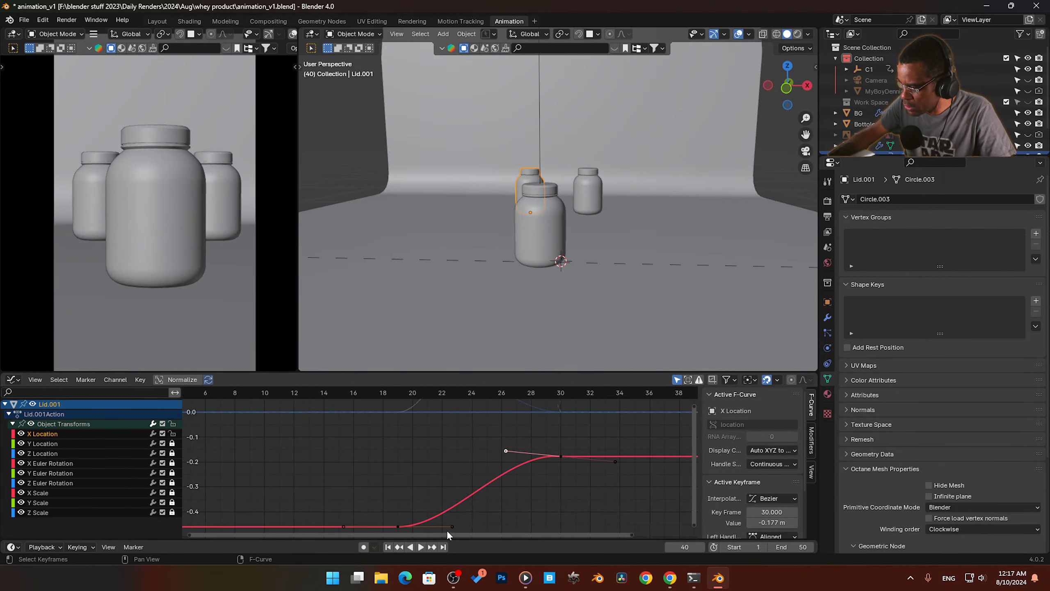
Step: Stretch the outgoing handle of the frame 19 X Location keyframe horizontally to about frame 28, and play the animation
{"action": "left_click", "coordinate": [456, 529]}
{"action": "left_click", "coordinate": [453, 527]}
{"action": "key", "text": "g"}
{"action": "key", "text": "x"}
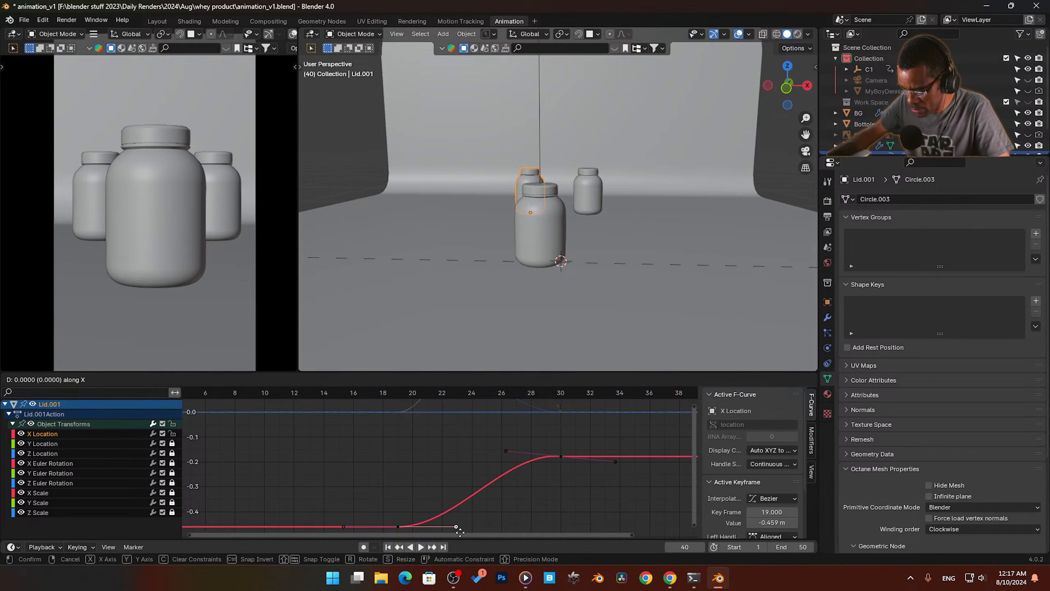
{"action": "left_click", "coordinate": [527, 524]}
{"action": "key", "text": "space"}
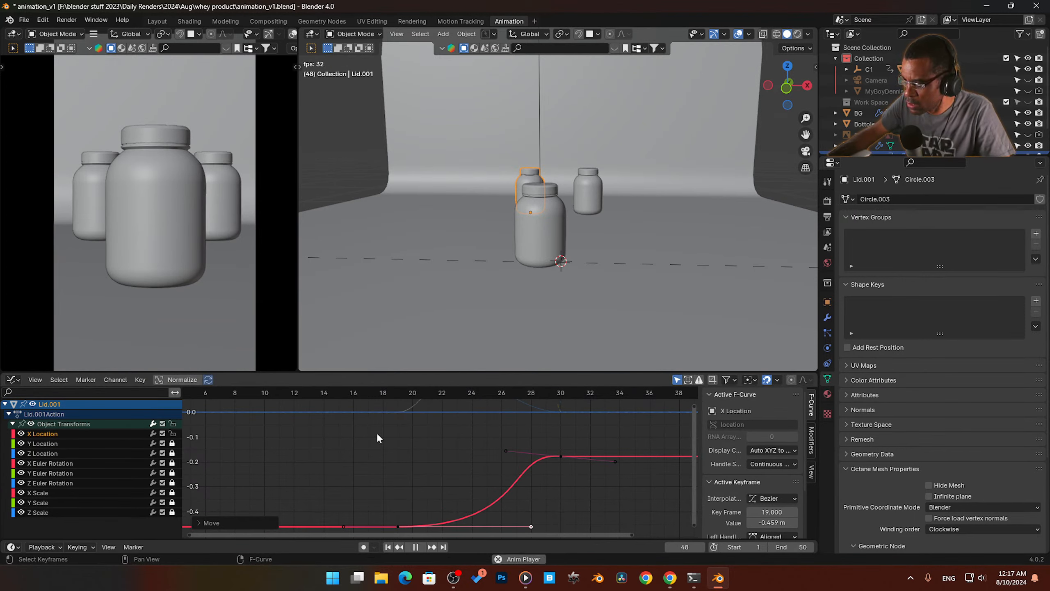
{"action": "key", "text": "space"}
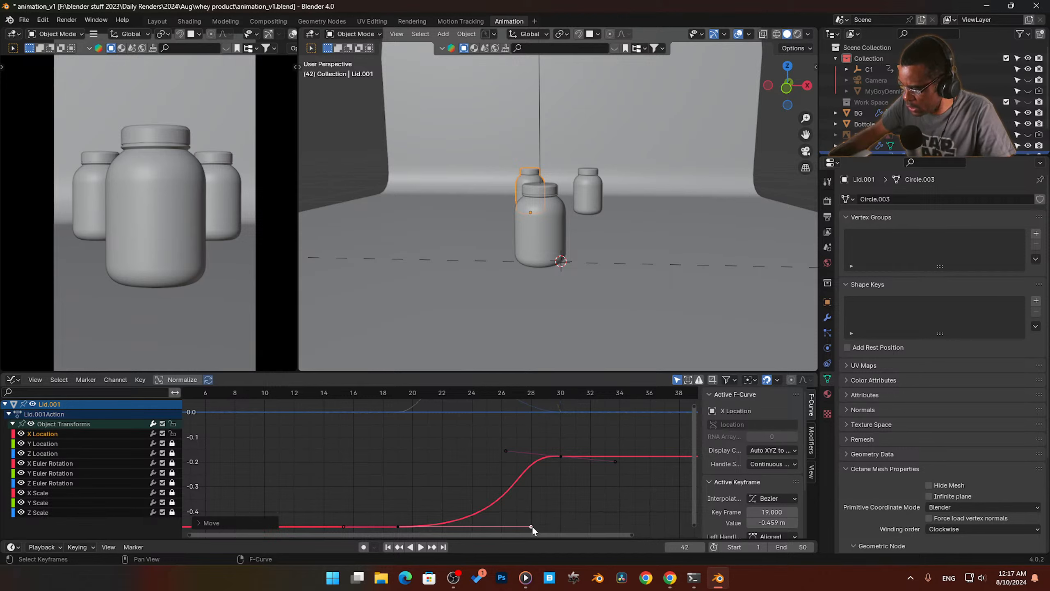
Step: Pull the outgoing handle at frame 19 straight up so the X Location curve starts fast and eases out, and replay the animation
{"action": "left_click_drag", "start_coordinate": [532, 526], "coordinate": [398, 443]}
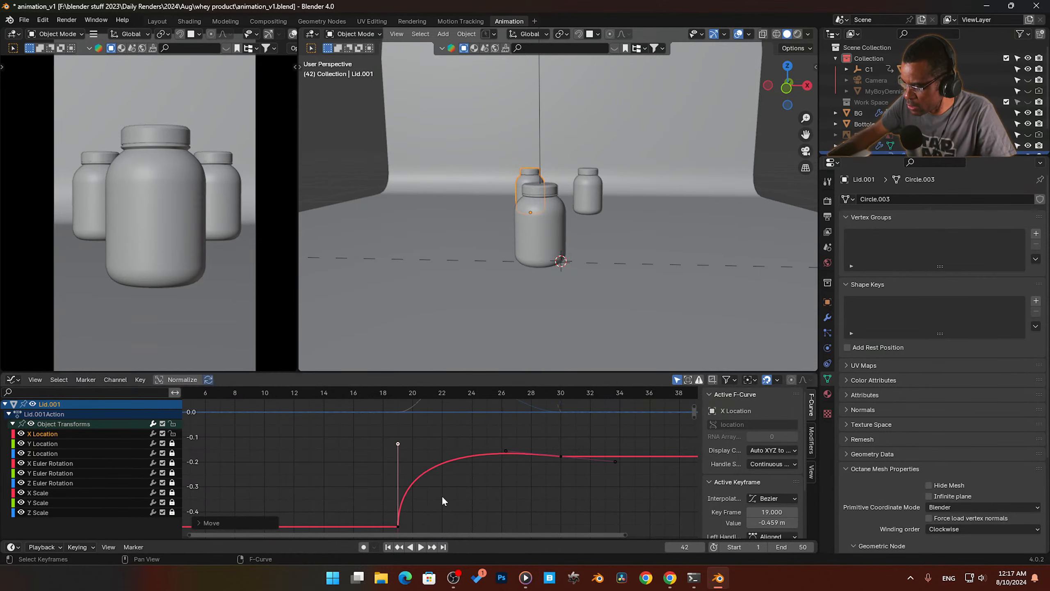
{"action": "key", "text": "space"}
{"action": "key", "text": "space"}
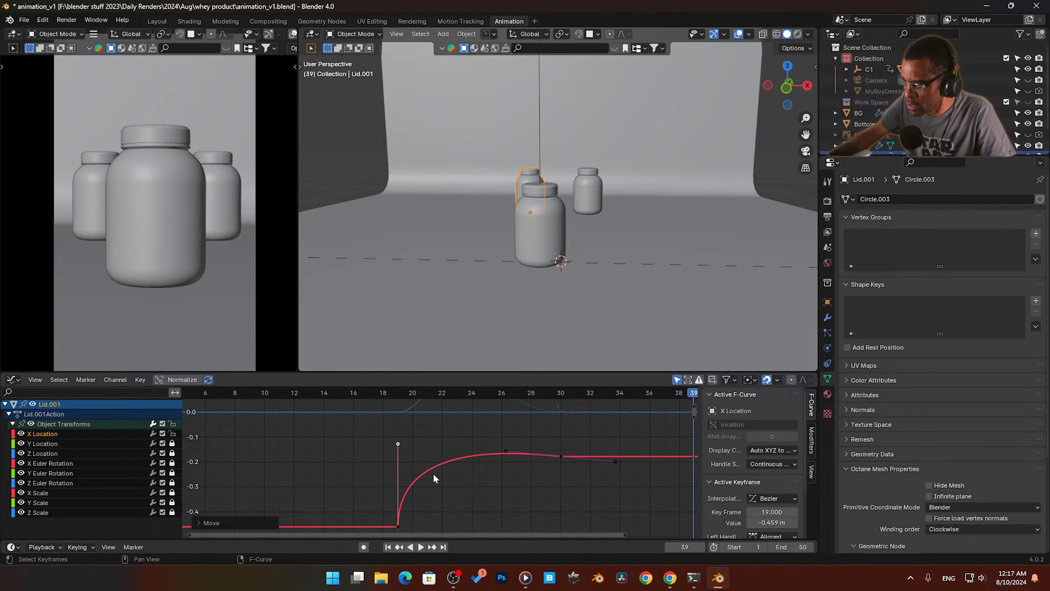
{"action": "left_click", "coordinate": [326, 395]}
{"action": "key", "text": "space"}
{"action": "key", "text": "space"}
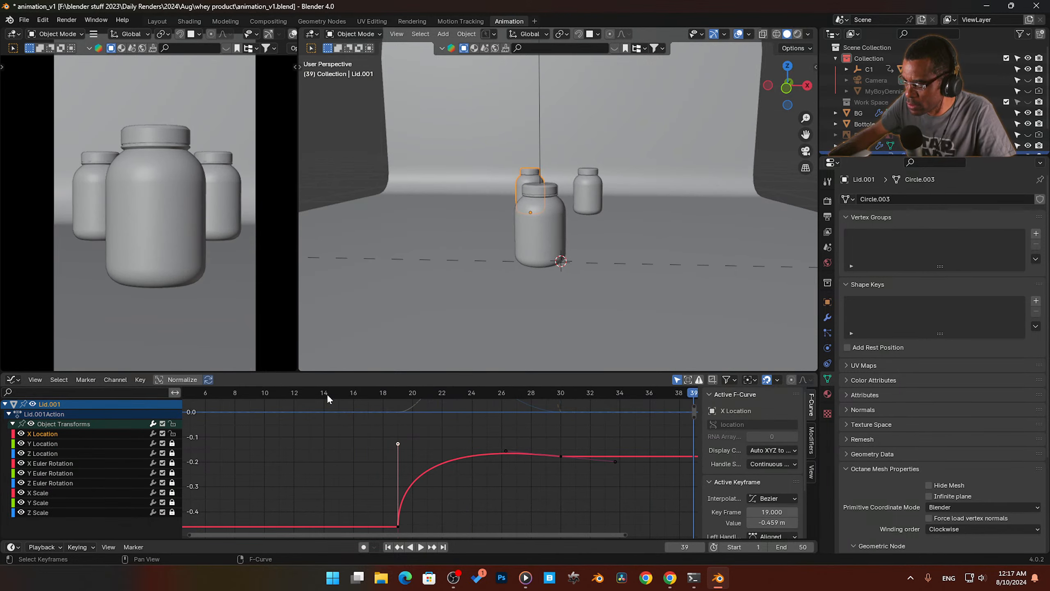
{"action": "left_click", "coordinate": [326, 395]}
{"action": "key", "text": "space"}
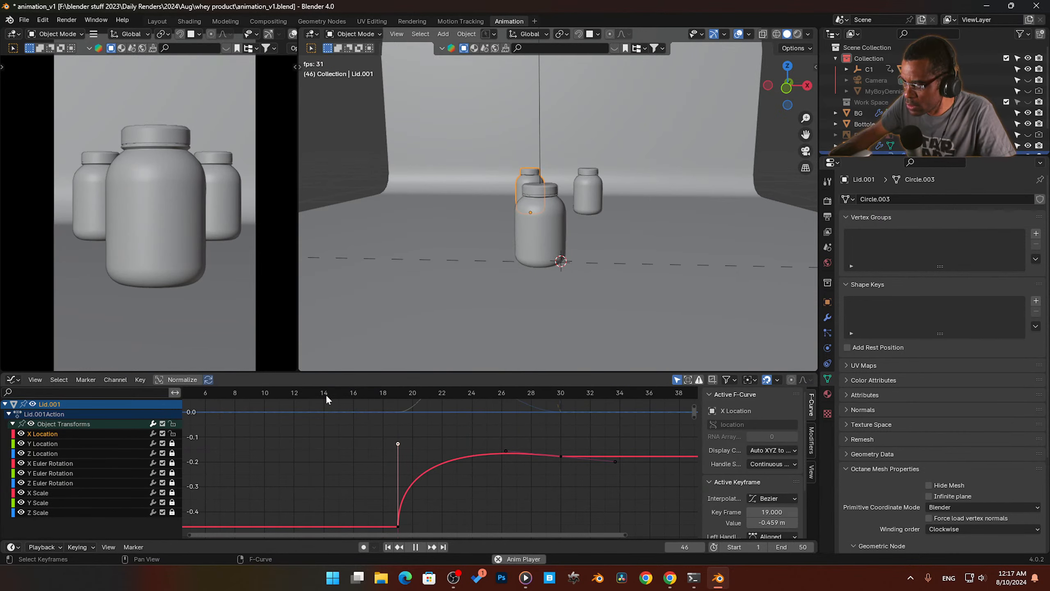
{"action": "key", "text": "space"}
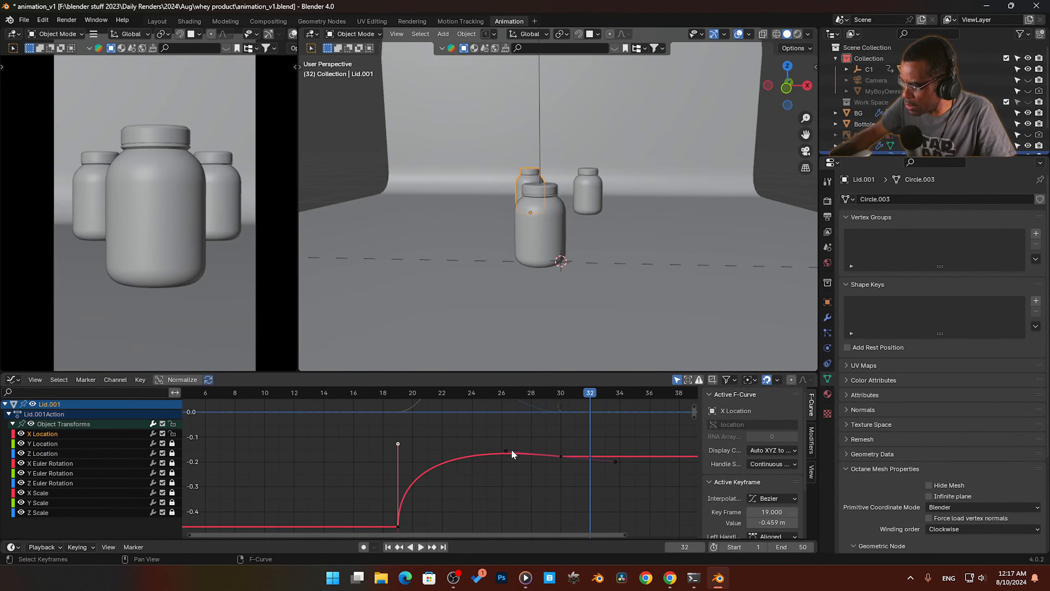
{"action": "left_click_drag", "start_coordinate": [399, 526], "coordinate": [428, 480]}
{"action": "key", "text": "ctrl+z"}
{"action": "left_click_drag", "start_coordinate": [434, 395], "coordinate": [405, 396]}
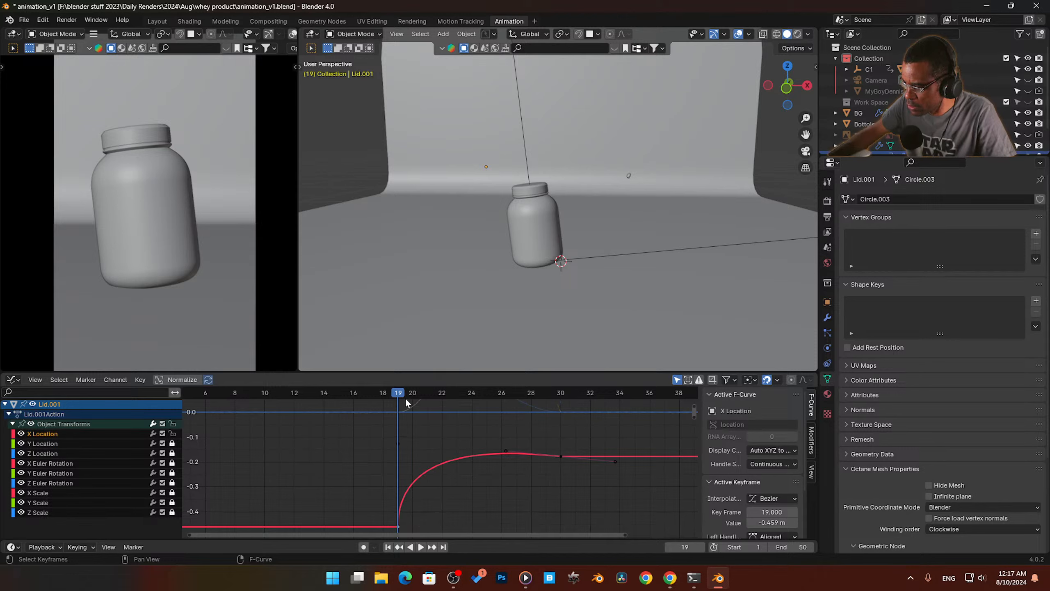
{"action": "left_click_drag", "start_coordinate": [399, 525], "coordinate": [440, 484]}
{"action": "key", "text": "ctrl+z"}
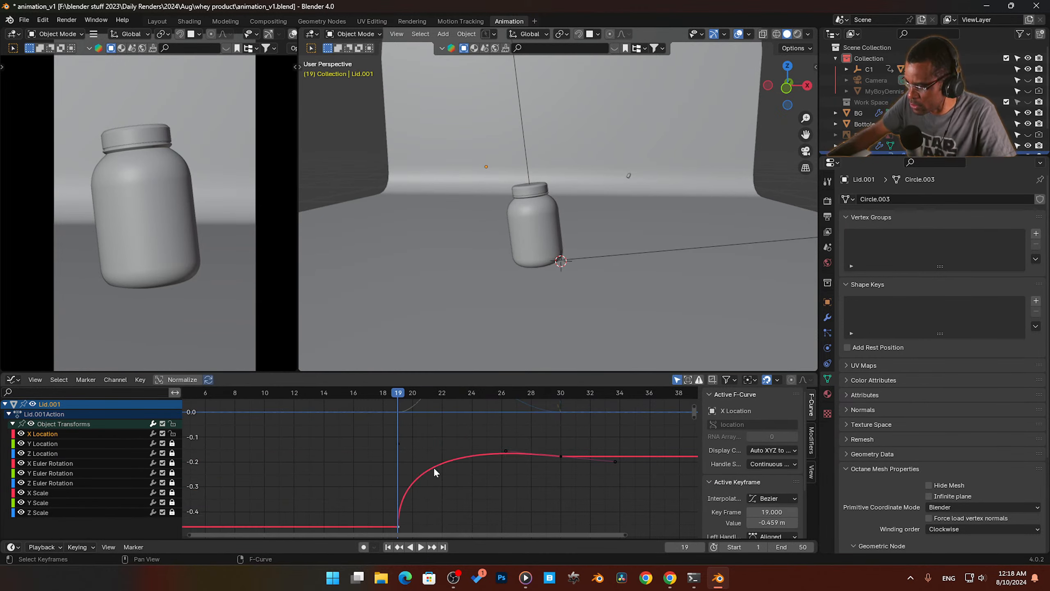
Step: Tilt the outgoing handle at frame 19 slightly forward to soften the X Location curve's steep start, and play the animation
{"action": "key", "text": "space"}
{"action": "key", "text": "space"}
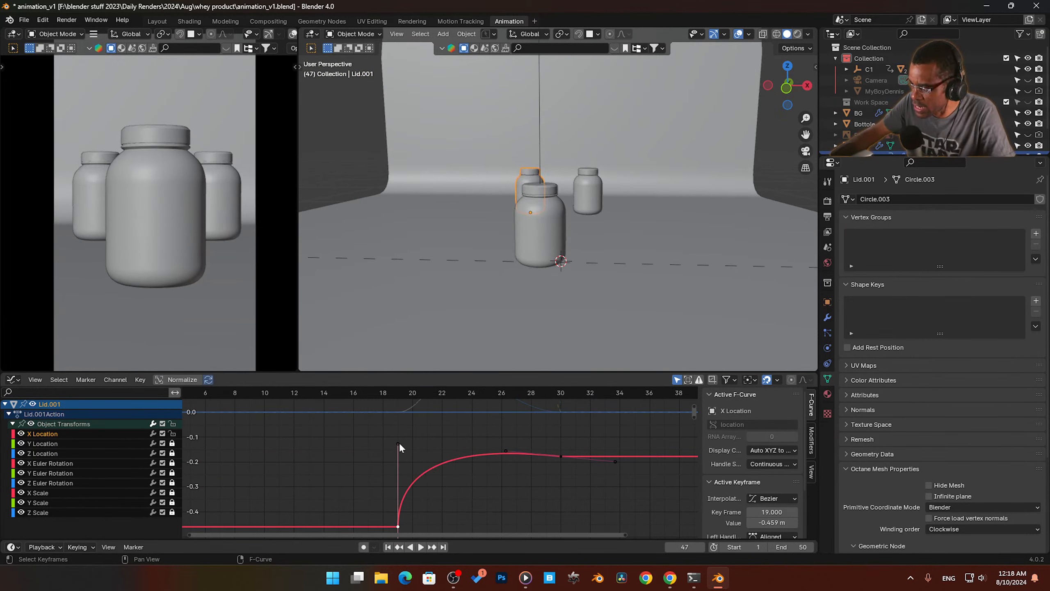
{"action": "left_click_drag", "start_coordinate": [399, 442], "coordinate": [418, 447]}
{"action": "key", "text": "space"}
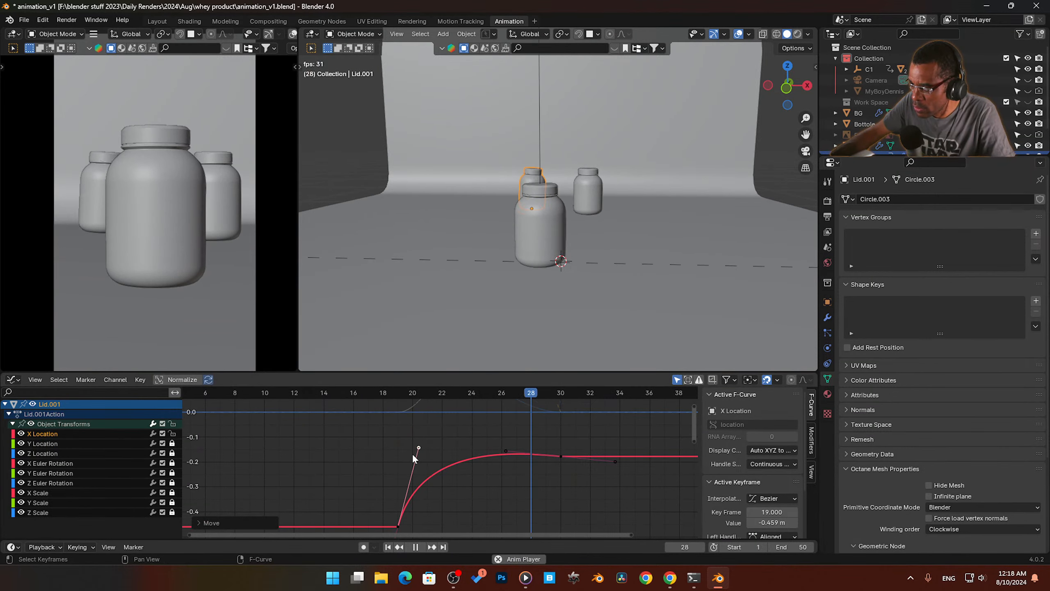
{"action": "key", "text": "space"}
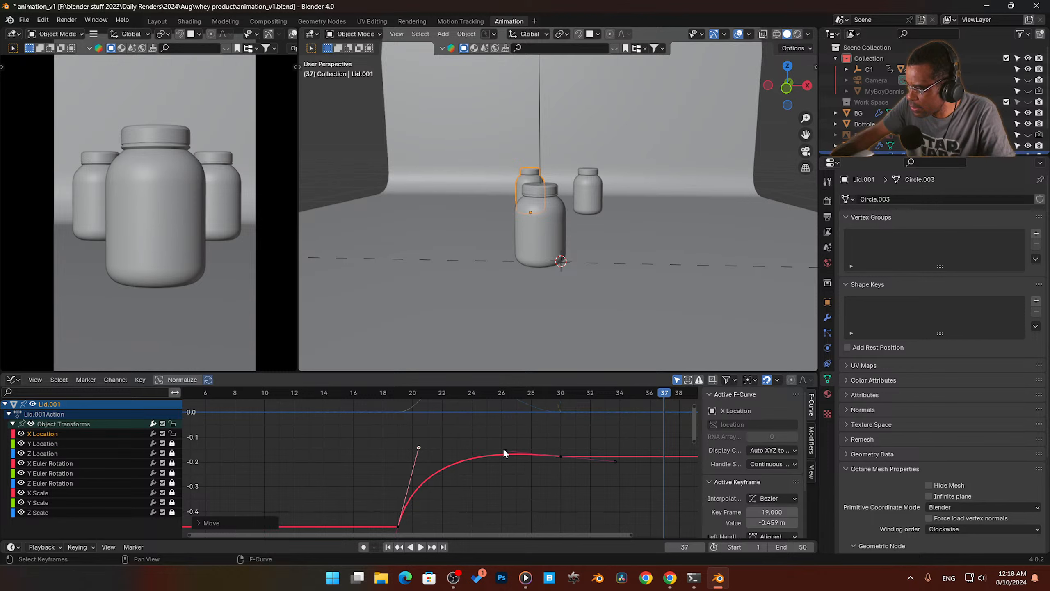
Step: Level the incoming handle at frame 30 to remove the X Location curve's overshoot, and play the animation
{"action": "left_click_drag", "start_coordinate": [503, 451], "coordinate": [509, 457]}
{"action": "key", "text": "space"}
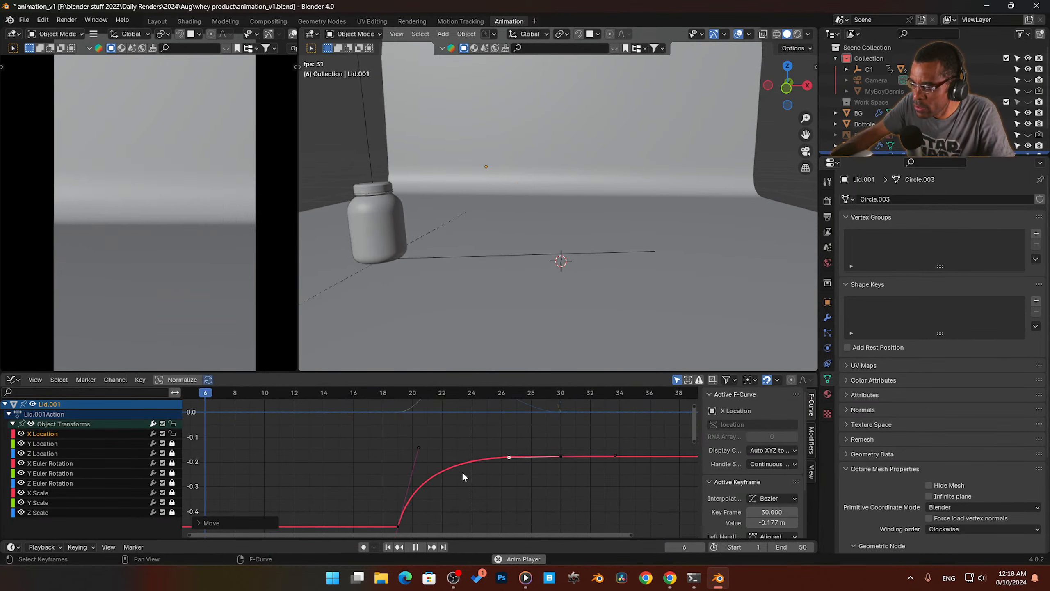
{"action": "key", "text": "space"}
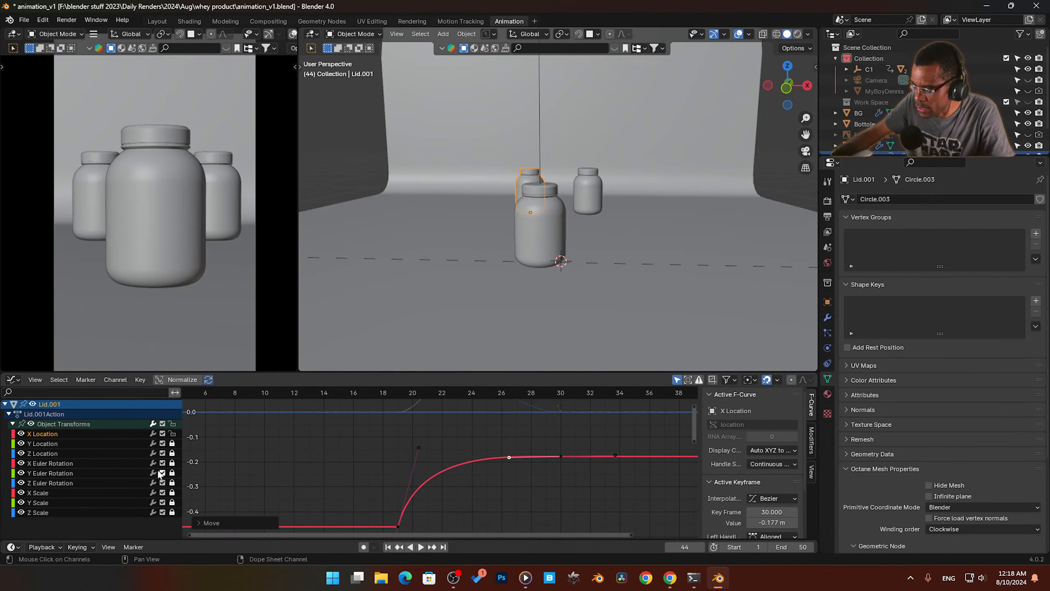
Step: Lock the X Location curve, unlock the Y Location curve of Lid.001, and frame all its keyframes
{"action": "left_click", "coordinate": [171, 434]}
{"action": "left_click", "coordinate": [42, 442]}
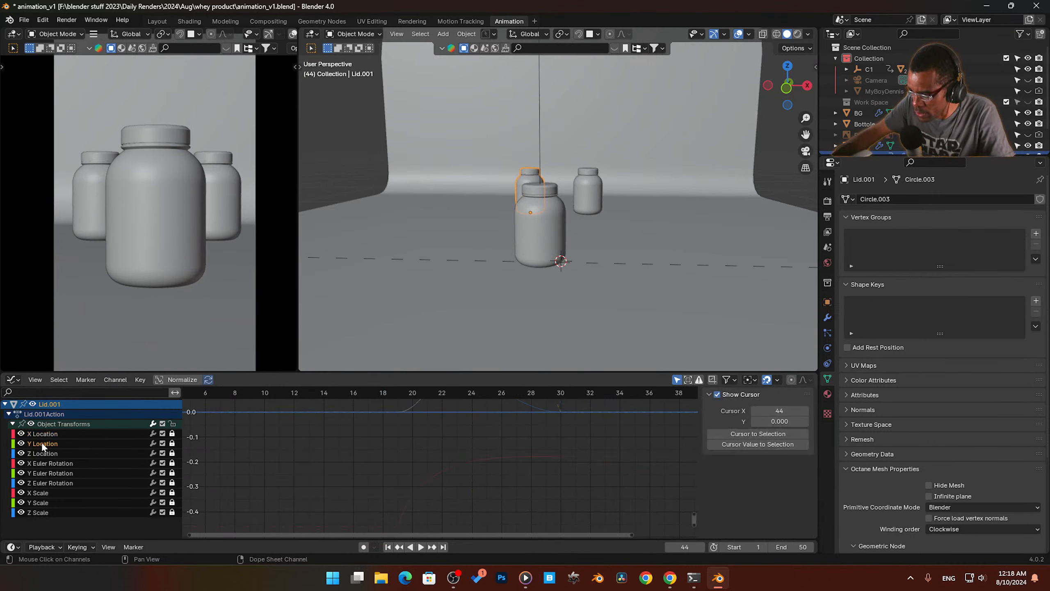
{"action": "left_click", "coordinate": [171, 443]}
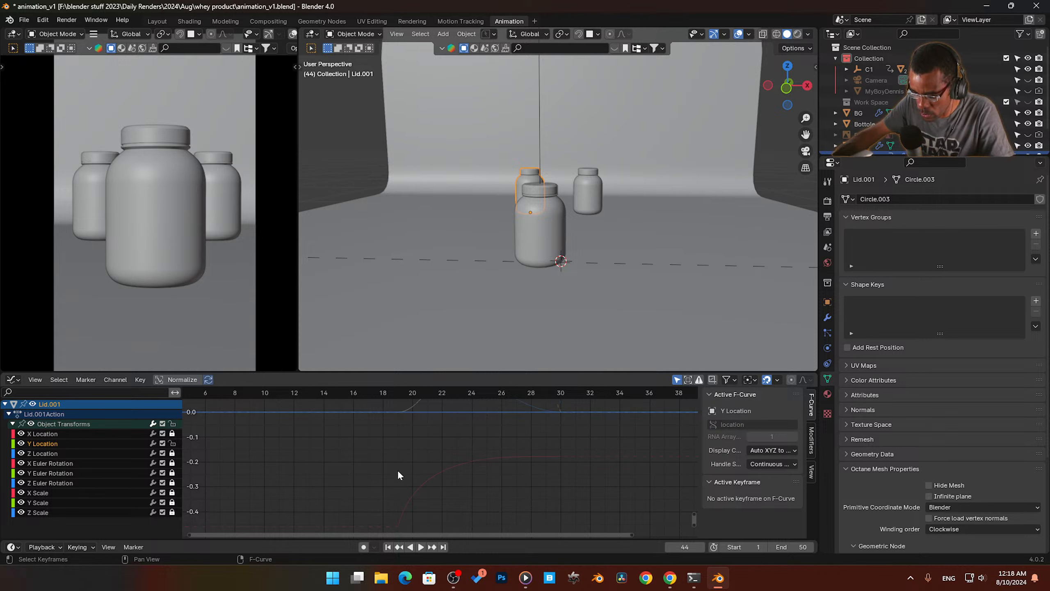
{"action": "key", "text": "a"}
{"action": "key", "text": "KP_Decimal"}
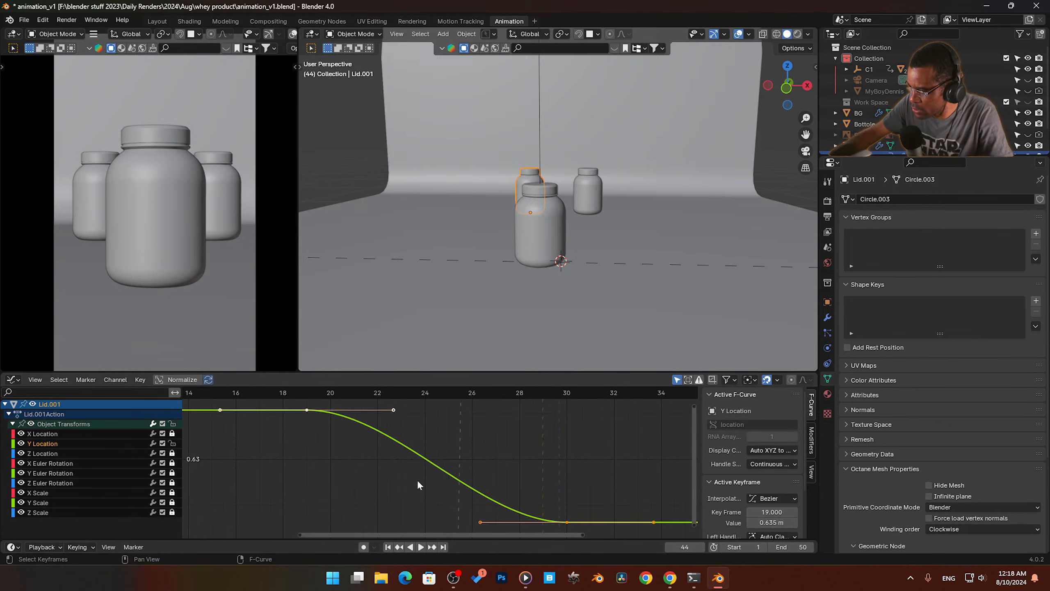
Step: Move the incoming handle of the frame 30 Y Location keyframe straight above it so the curve falls steeply at its end
{"action": "left_click", "coordinate": [480, 523]}
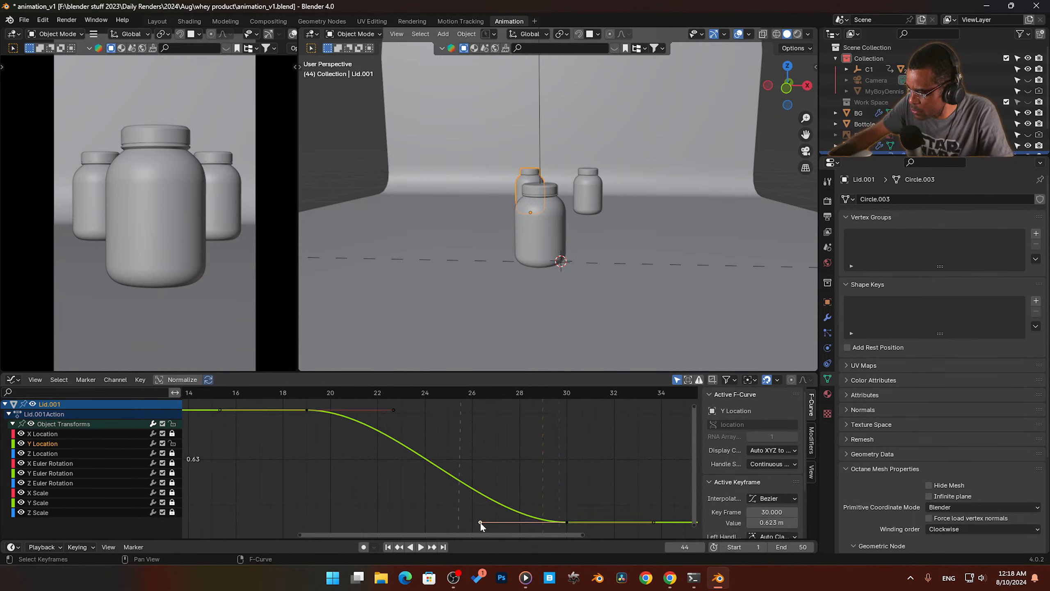
{"action": "key", "text": "g"}
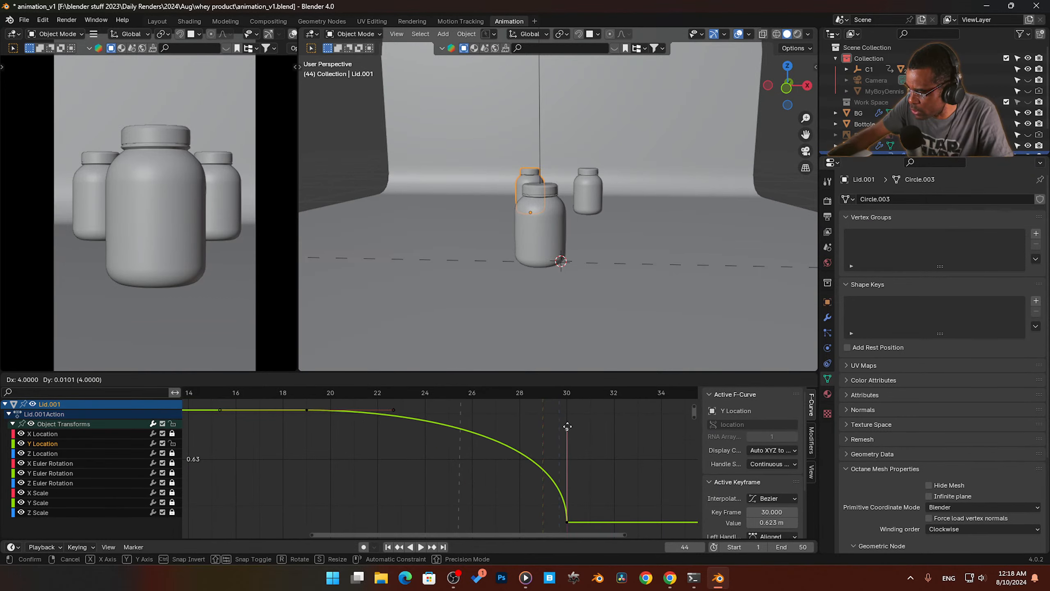
{"action": "left_click", "coordinate": [568, 417]}
{"action": "middle_click_drag", "start_coordinate": [462, 467], "coordinate": [446, 497]}
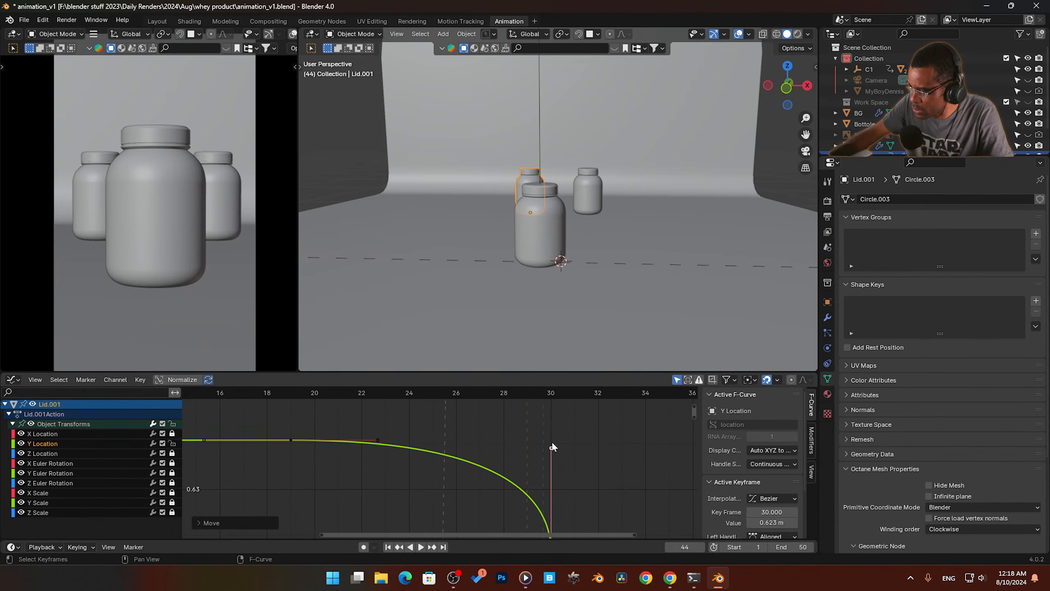
Step: Raise the incoming handle of the frame 30 Y Location keyframe slightly, keeping it vertical, and play the animation
{"action": "key", "text": "g"}
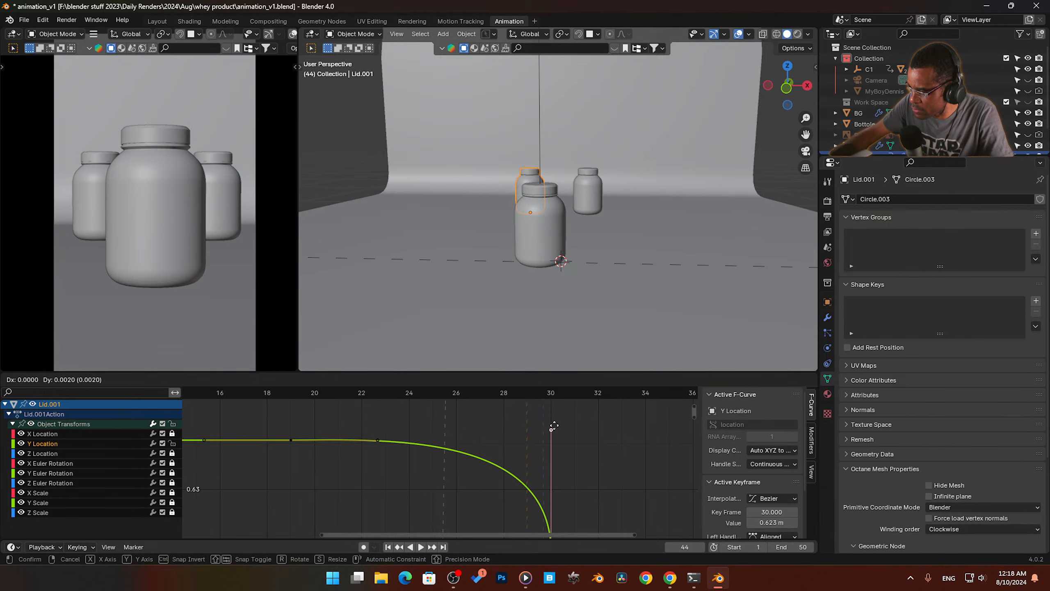
{"action": "left_click", "coordinate": [554, 432]}
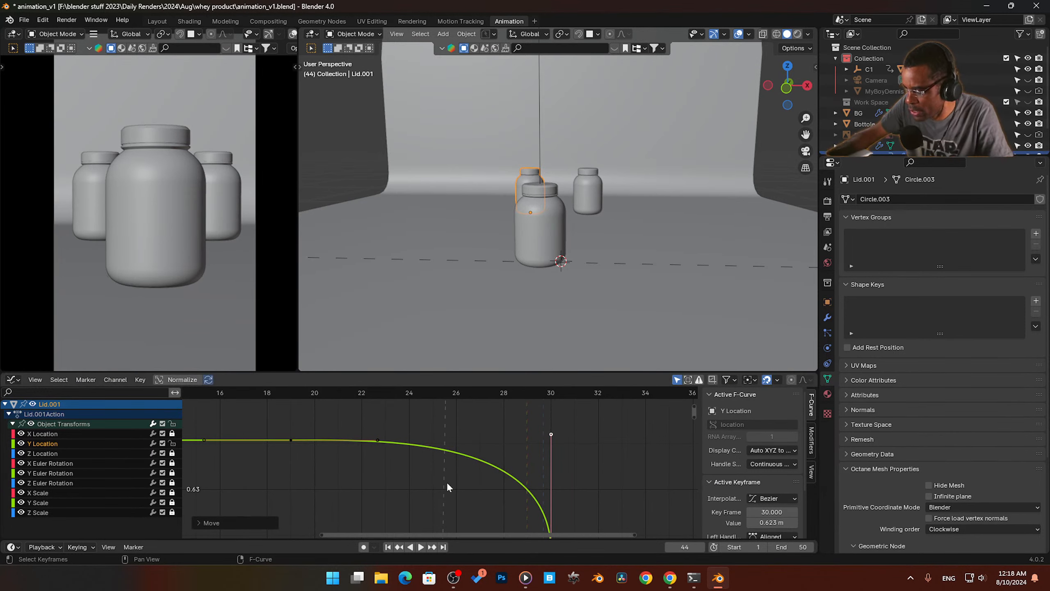
{"action": "scroll", "coordinate": [447, 482], "scroll_direction": "down", "scroll_amount": 3}
{"action": "middle_click_drag", "start_coordinate": [436, 479], "coordinate": [441, 454]}
{"action": "key", "text": "space"}
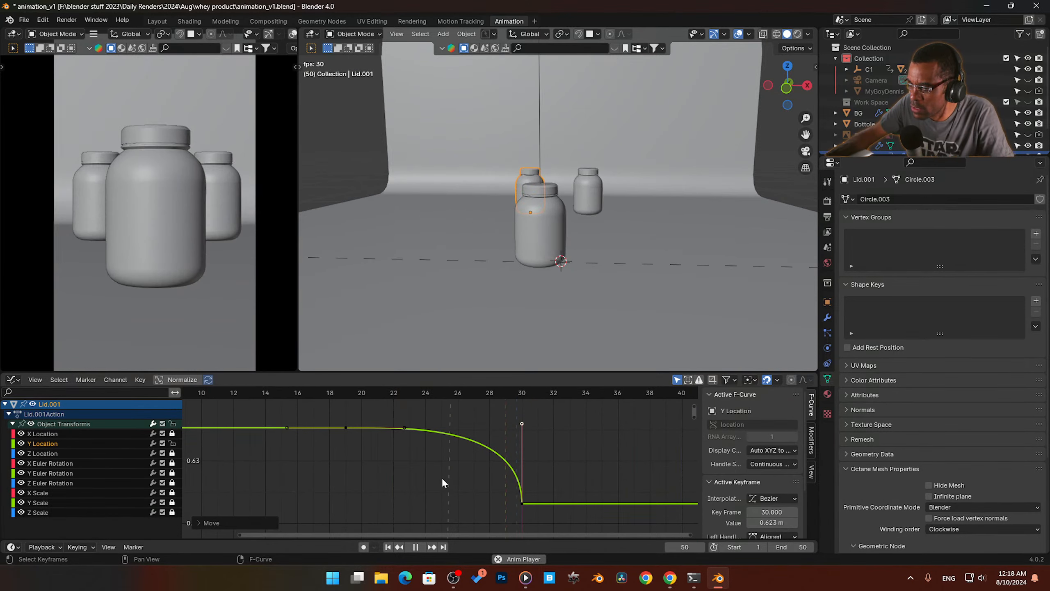
{"action": "key", "text": "space"}
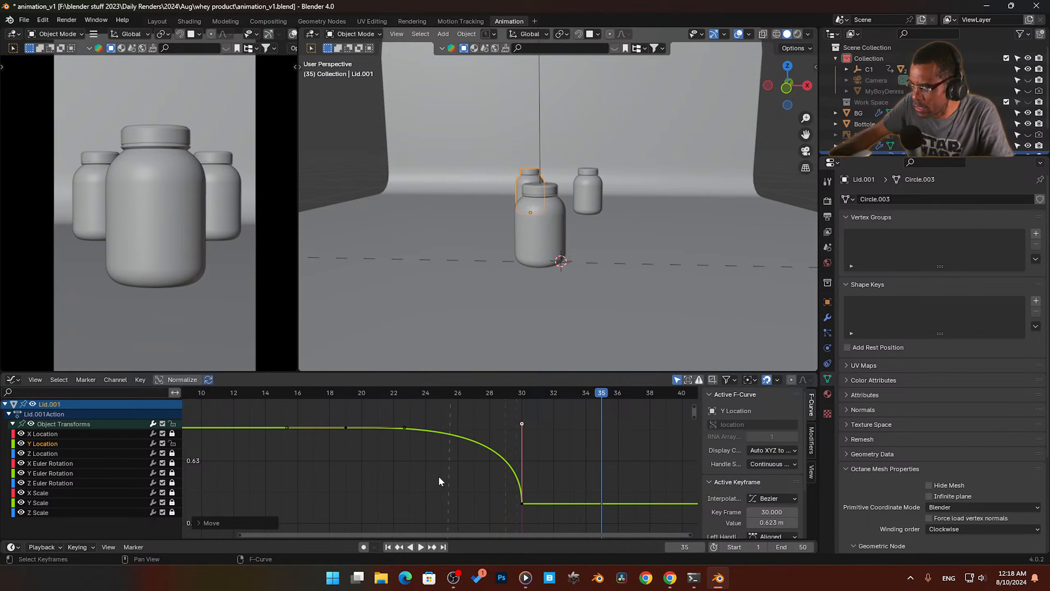
Step: Play the animation once more and save the file
{"action": "key", "text": "space"}
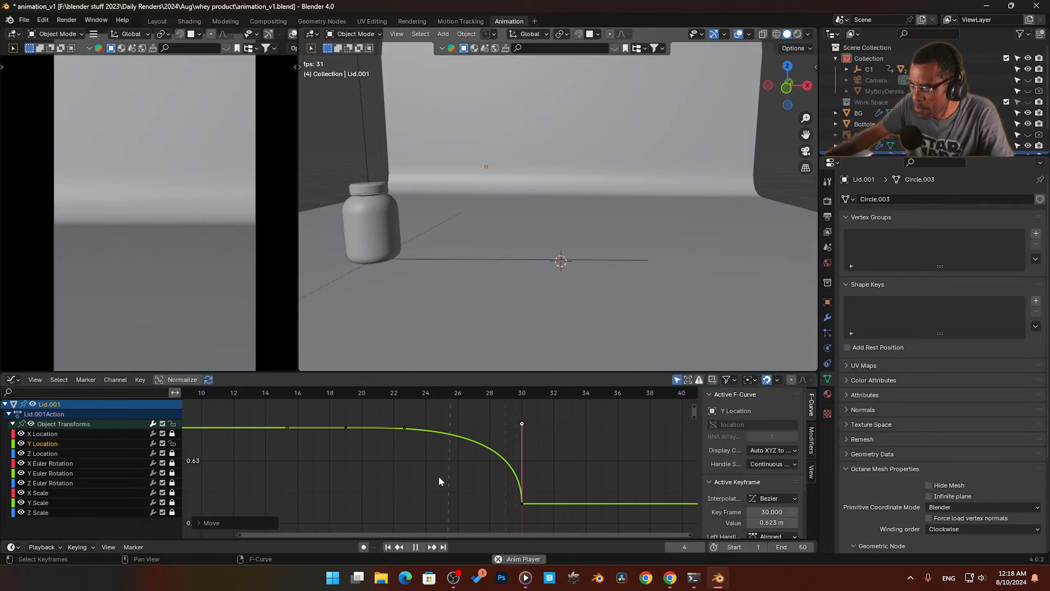
{"action": "key", "text": "space"}
{"action": "key", "text": "shift+s"}
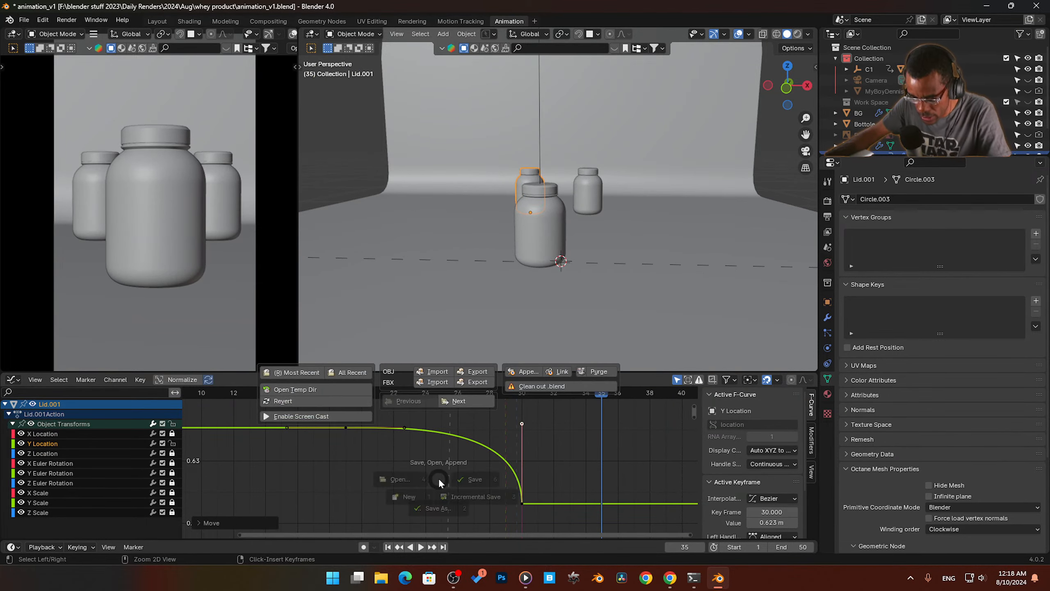
{"action": "key", "text": "ctrl+s"}
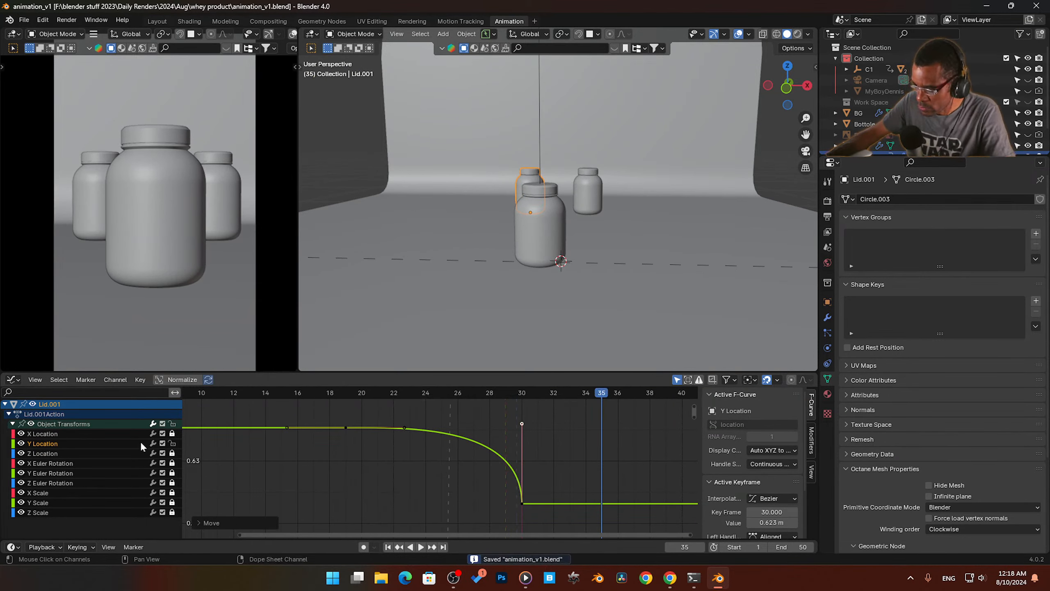
Step: Lock the Y Location curve, unlock the Z Location curve of Lid.001, and frame all its keyframes
{"action": "left_click", "coordinate": [172, 443]}
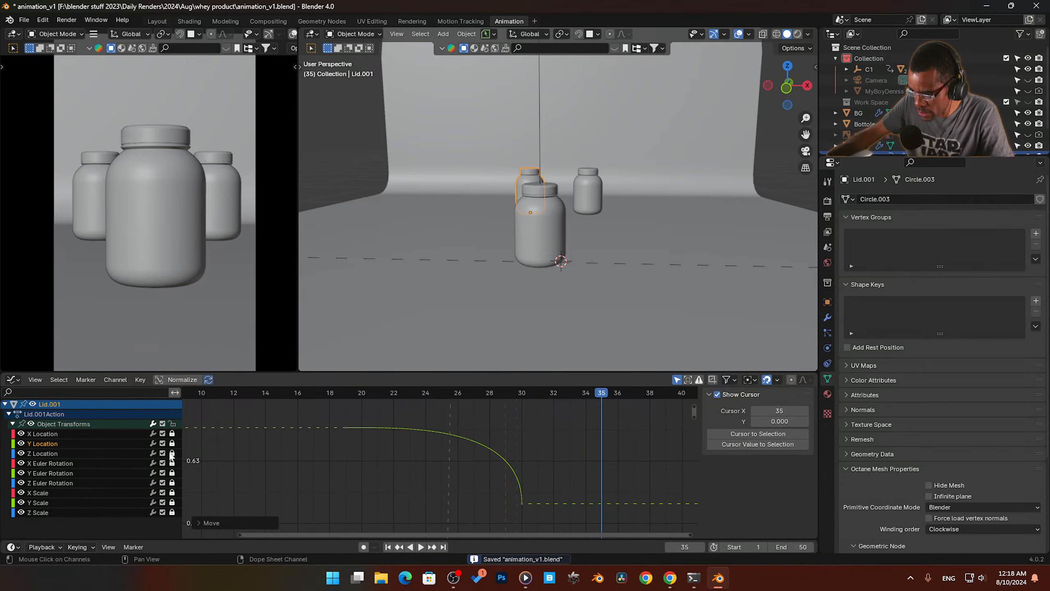
{"action": "left_click", "coordinate": [172, 454]}
{"action": "left_click", "coordinate": [123, 455]}
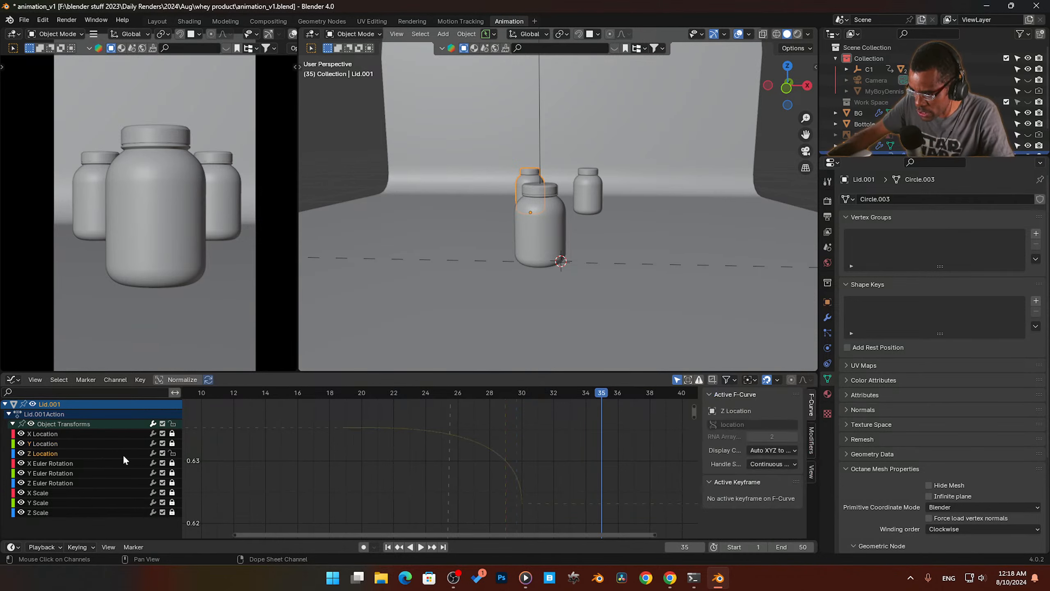
{"action": "key", "text": "Home"}
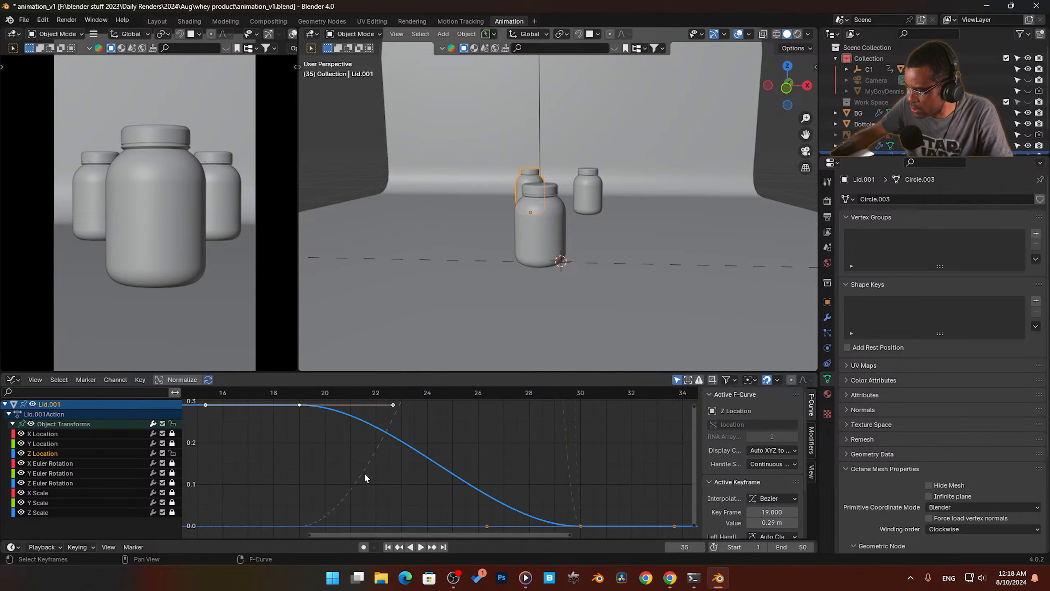
Step: Try moving the incoming handle of the frame 30 Z Location keyframe straight above it, and play the animation
{"action": "scroll", "coordinate": [381, 476], "scroll_direction": "down", "scroll_amount": 1}
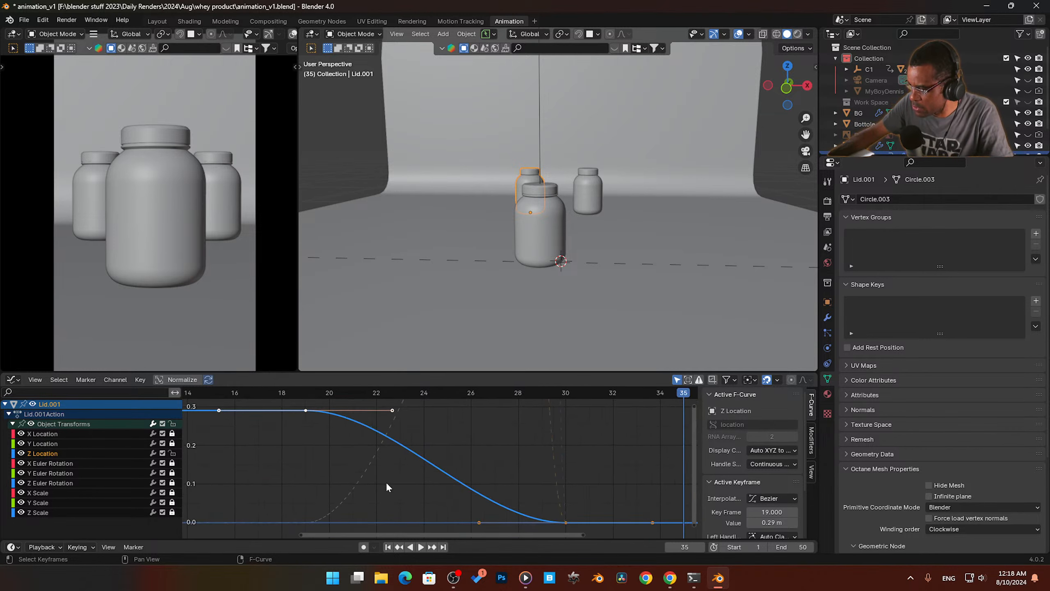
{"action": "scroll", "coordinate": [482, 519], "scroll_direction": "down", "scroll_amount": 1}
{"action": "left_click", "coordinate": [480, 523]}
{"action": "key", "text": "g"}
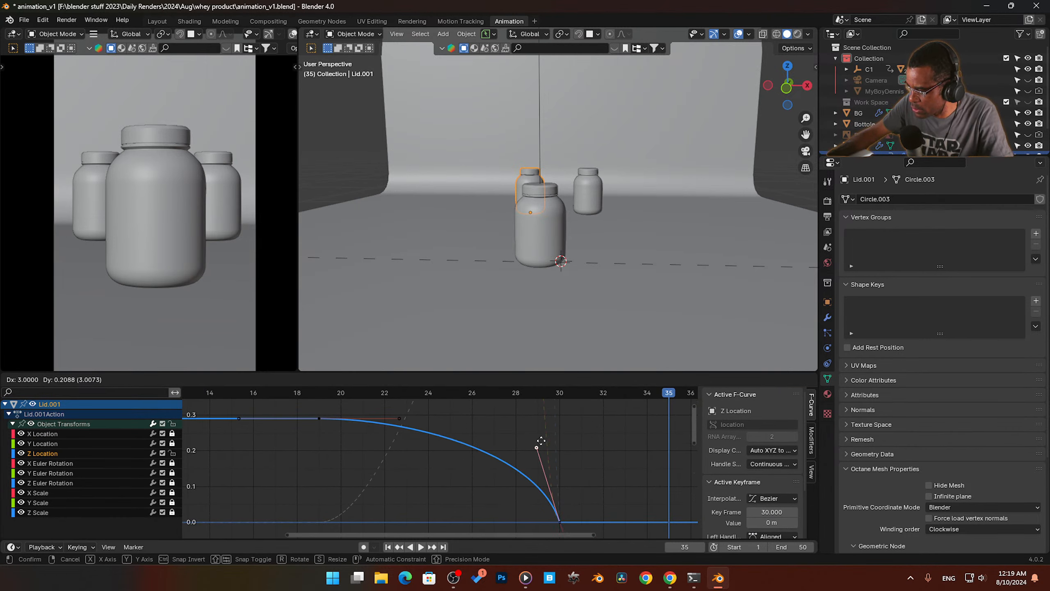
{"action": "left_click", "coordinate": [581, 410]}
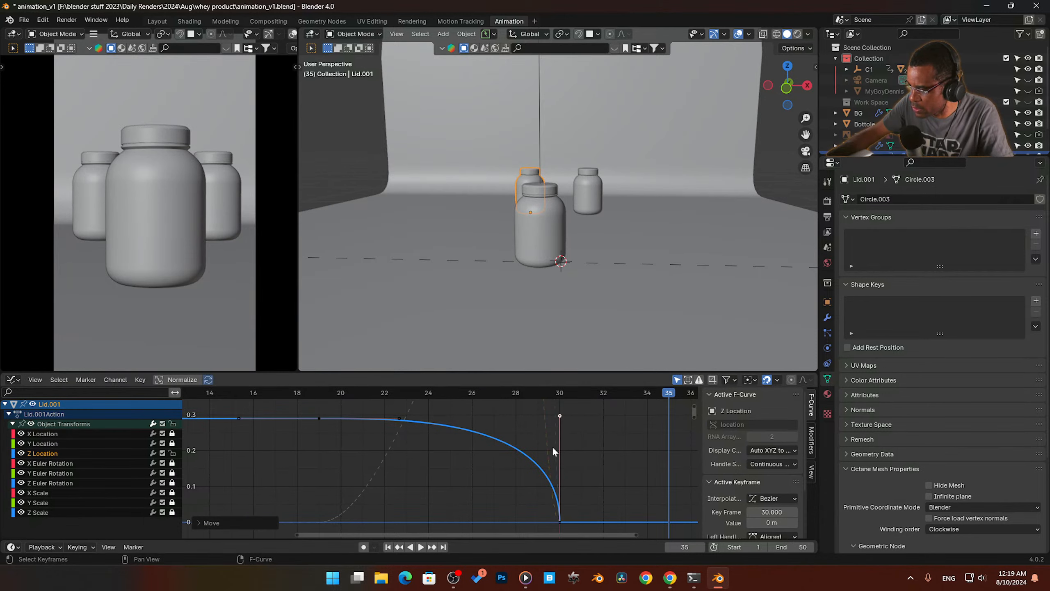
{"action": "key", "text": "space"}
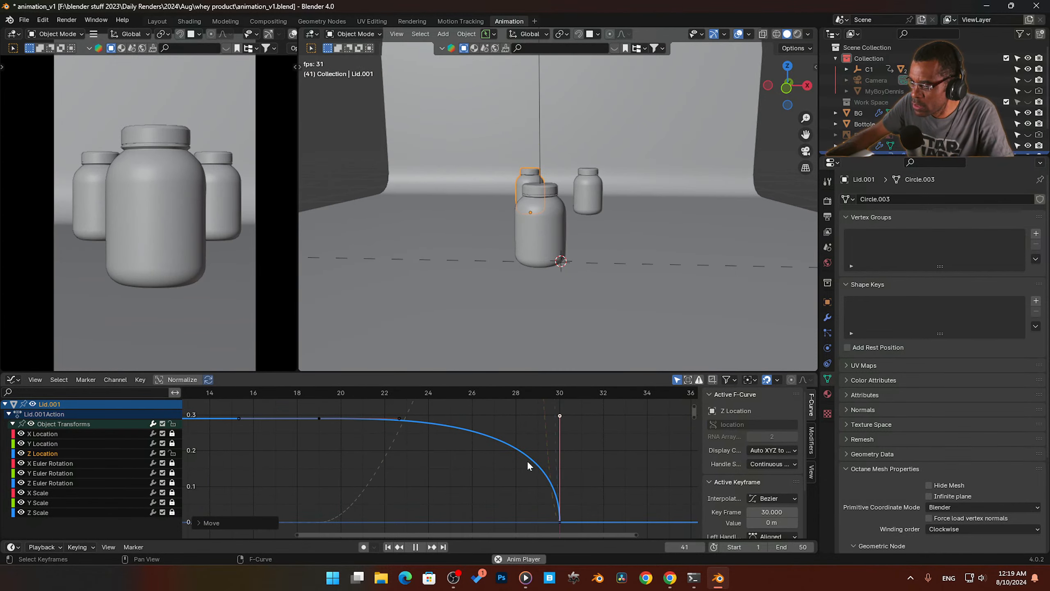
{"action": "key", "text": "space"}
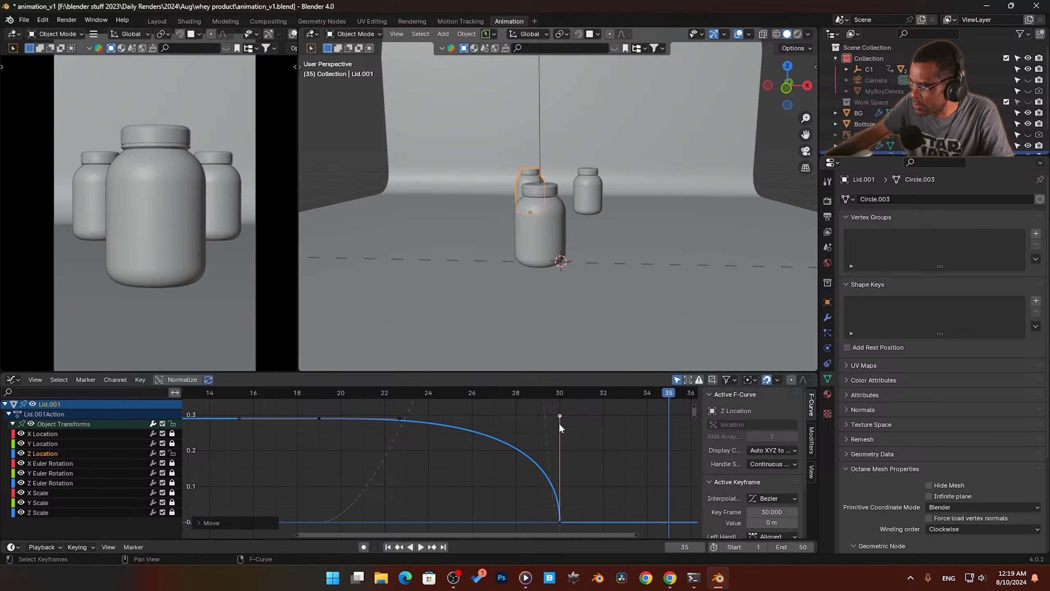
Step: Try tilting the frame 30 handle back to about frame 27, restore the original Z Location curve, and play the animation
{"action": "left_click_drag", "start_coordinate": [560, 416], "coordinate": [497, 451]}
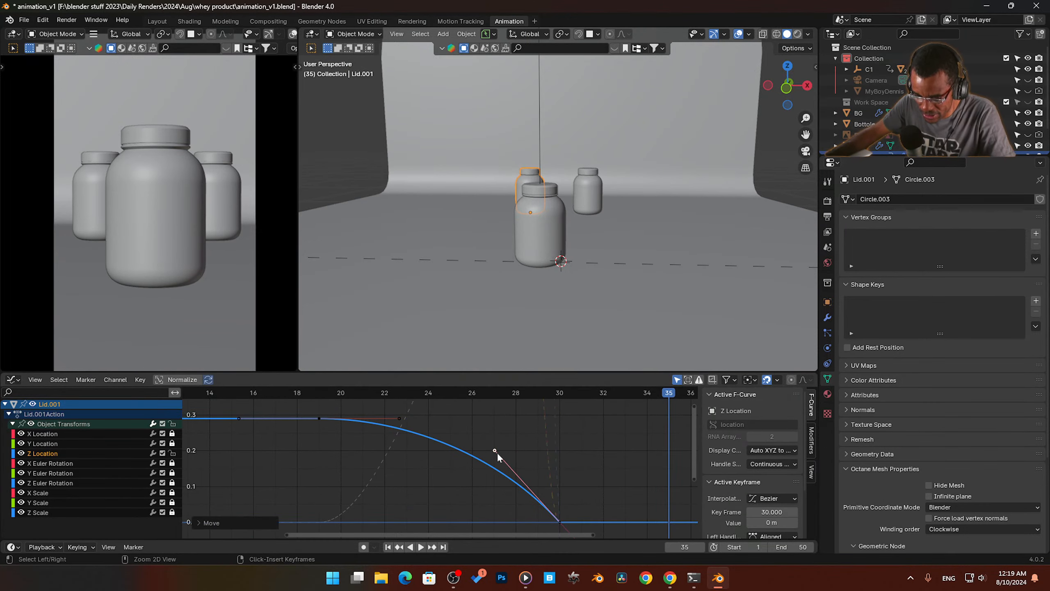
{"action": "key", "text": "v"}
{"action": "left_click", "coordinate": [497, 456]}
{"action": "key", "text": "space"}
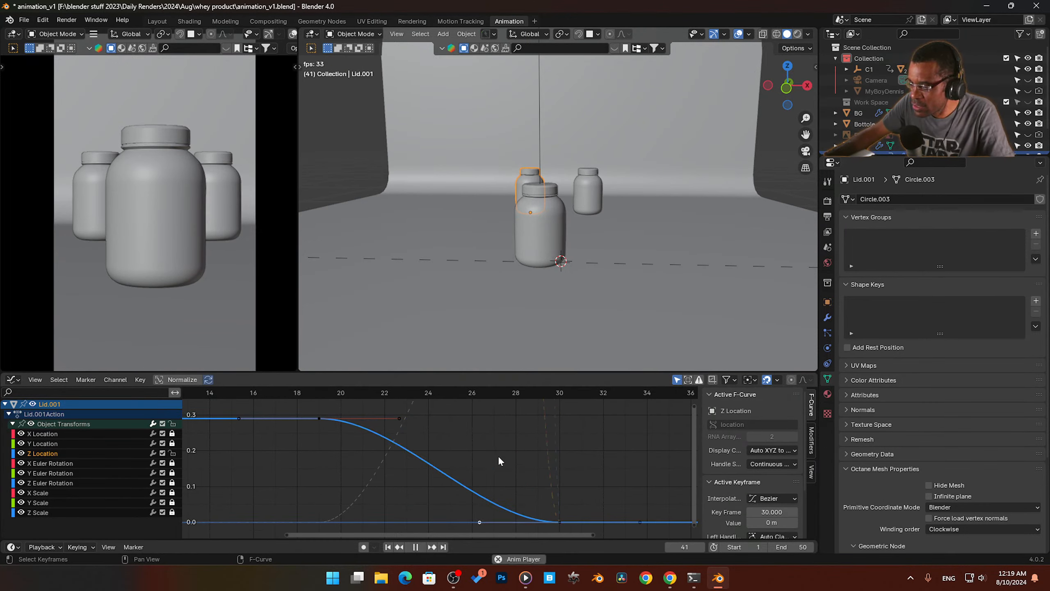
{"action": "key", "text": "space"}
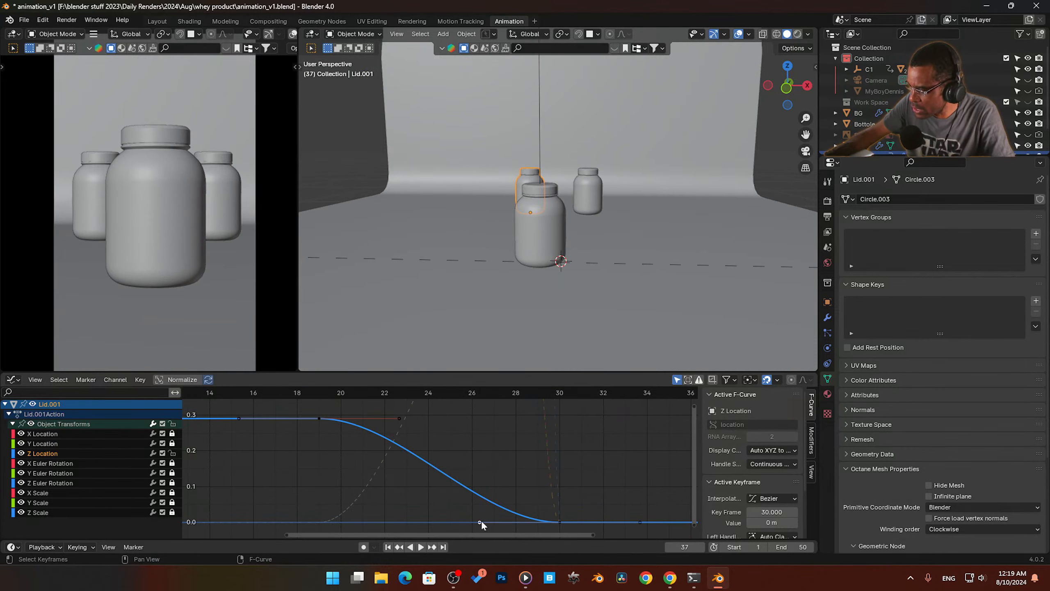
Step: Try the frame 30 incoming handle stretched to about frame 20, and raised at about frame 24.5, playing the animation for each
{"action": "left_click_drag", "start_coordinate": [479, 521], "coordinate": [339, 520]}
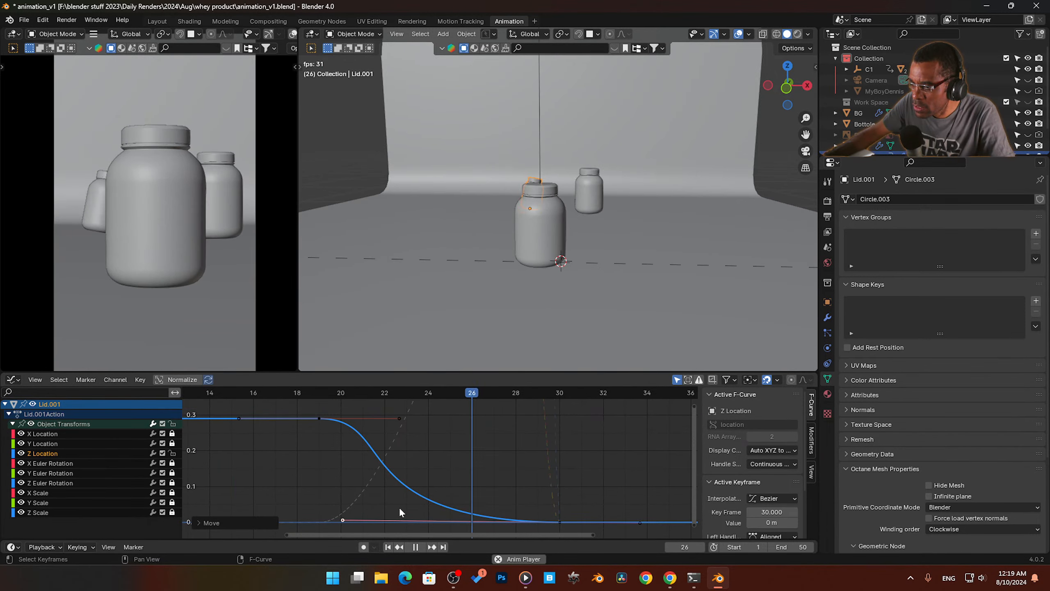
{"action": "key", "text": "space"}
{"action": "key", "text": "g"}
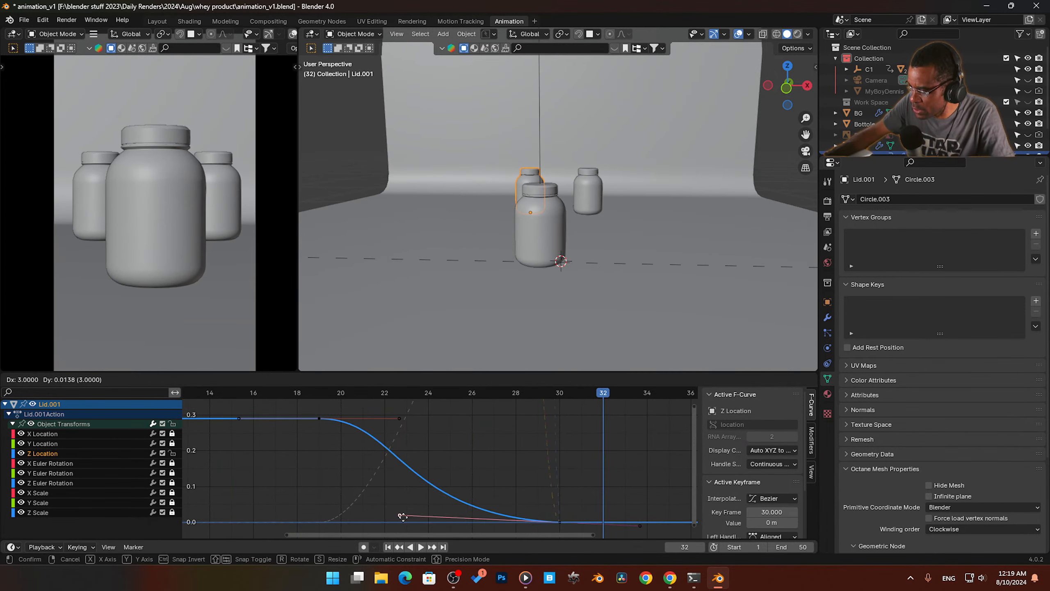
{"action": "left_click", "coordinate": [436, 467]}
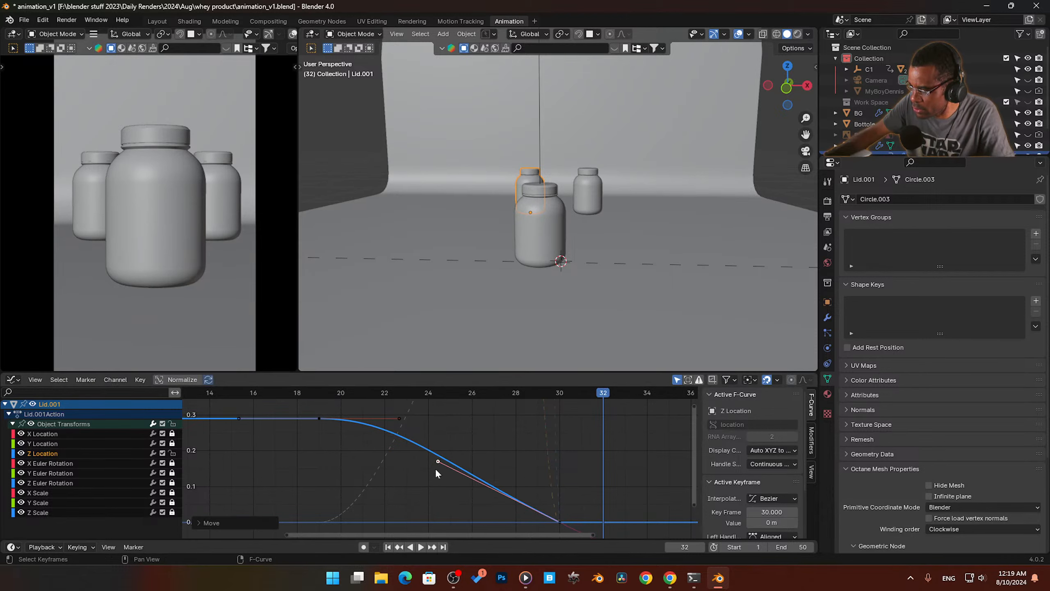
{"action": "key", "text": "space"}
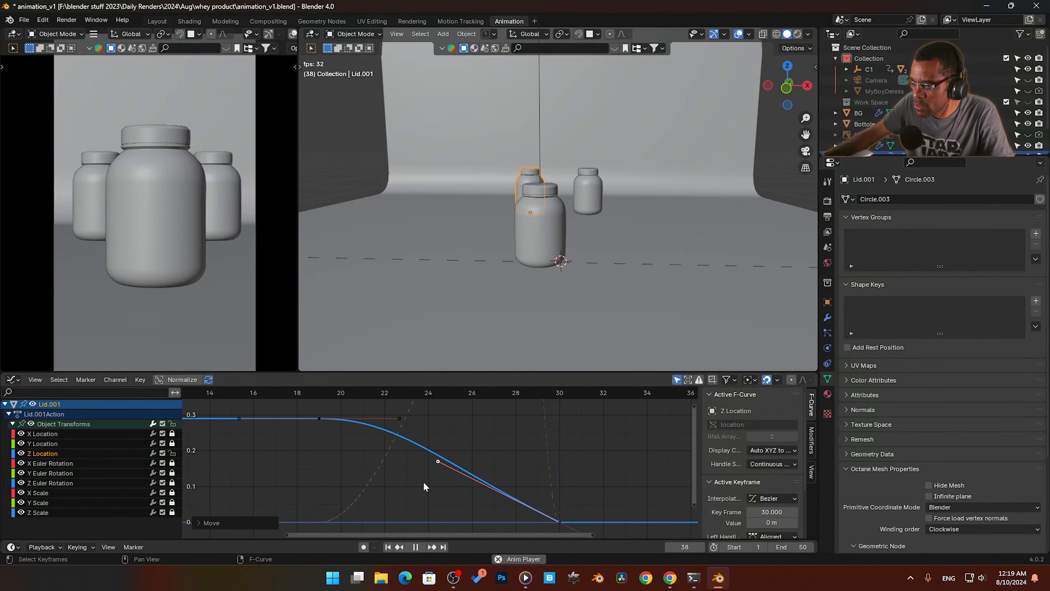
{"action": "key", "text": "space"}
Step: Lower the frame 30 incoming handle level with its Z Location keyframe at about frame 23.5, and play the animation
{"action": "key", "text": "g"}
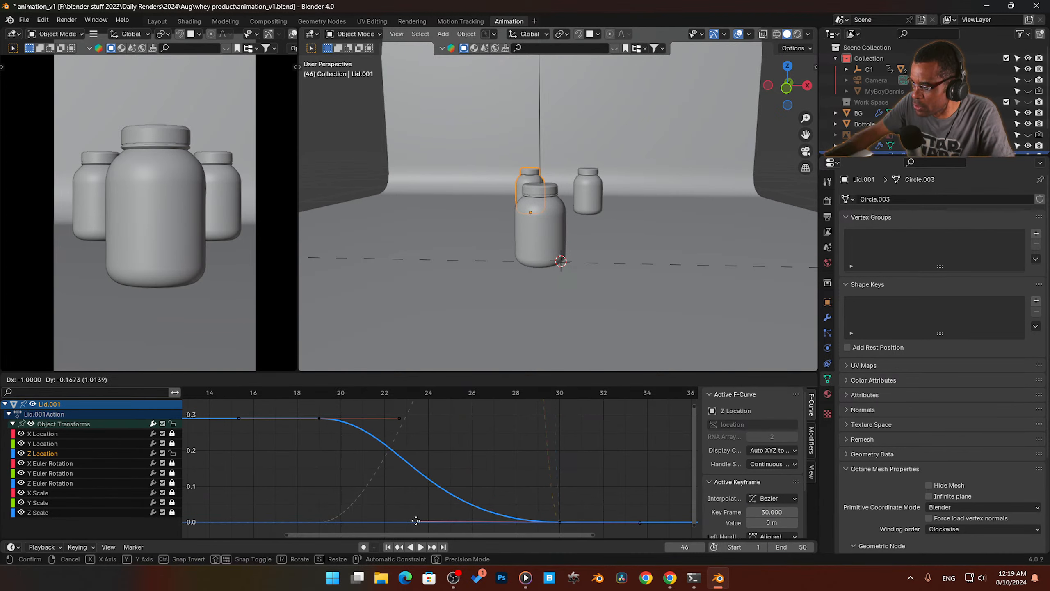
{"action": "left_click", "coordinate": [417, 522]}
{"action": "key", "text": "space"}
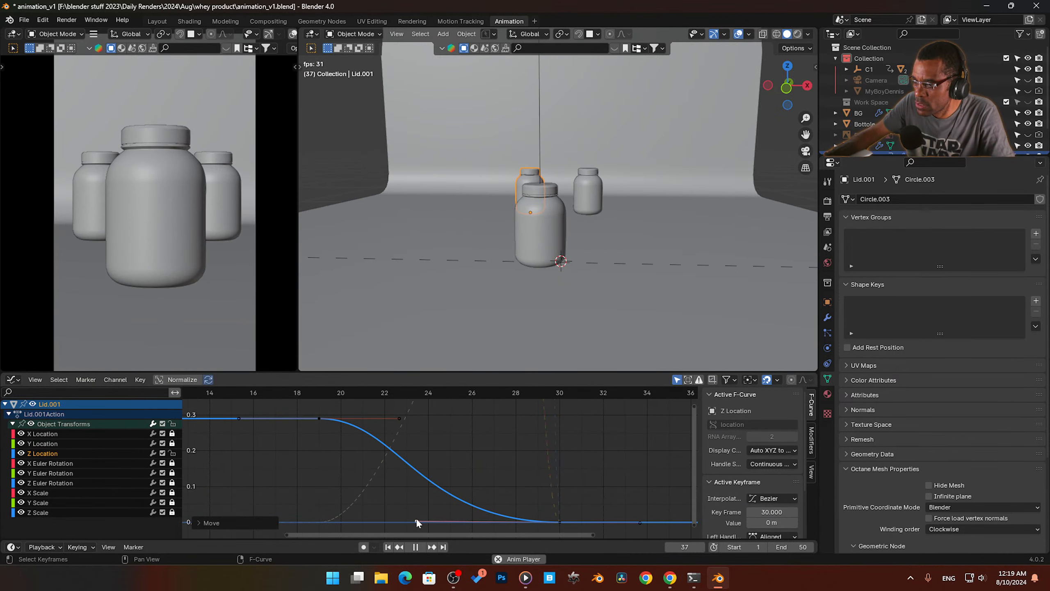
{"action": "key", "text": "space"}
Step: Try pulling the outgoing handle of the frame 19 Z Location keyframe almost straight down, and review the animation
{"action": "left_click_drag", "start_coordinate": [398, 418], "coordinate": [327, 523]}
{"action": "key", "text": "space"}
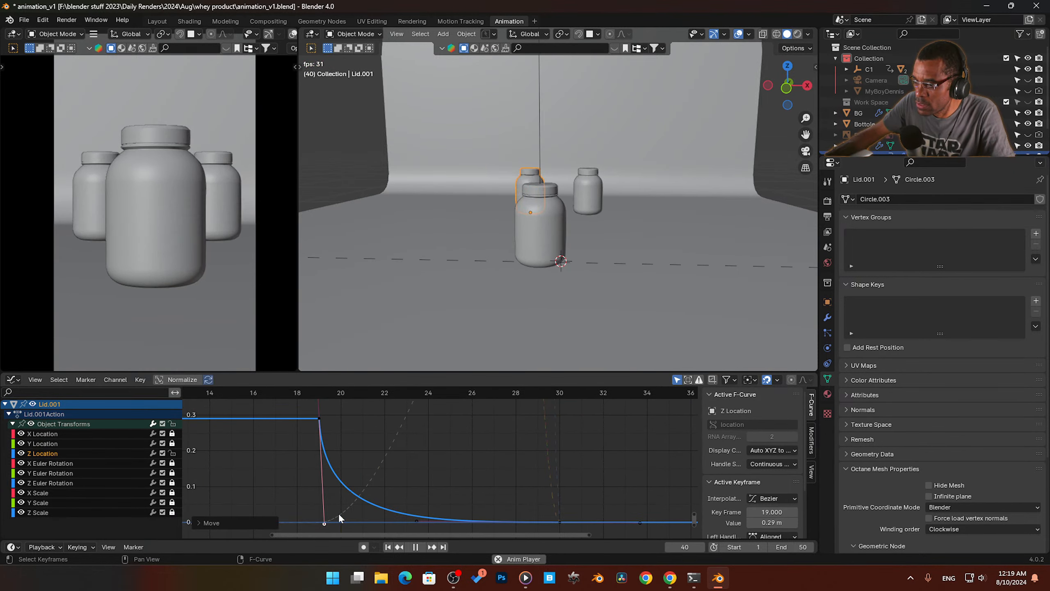
{"action": "key", "text": "space"}
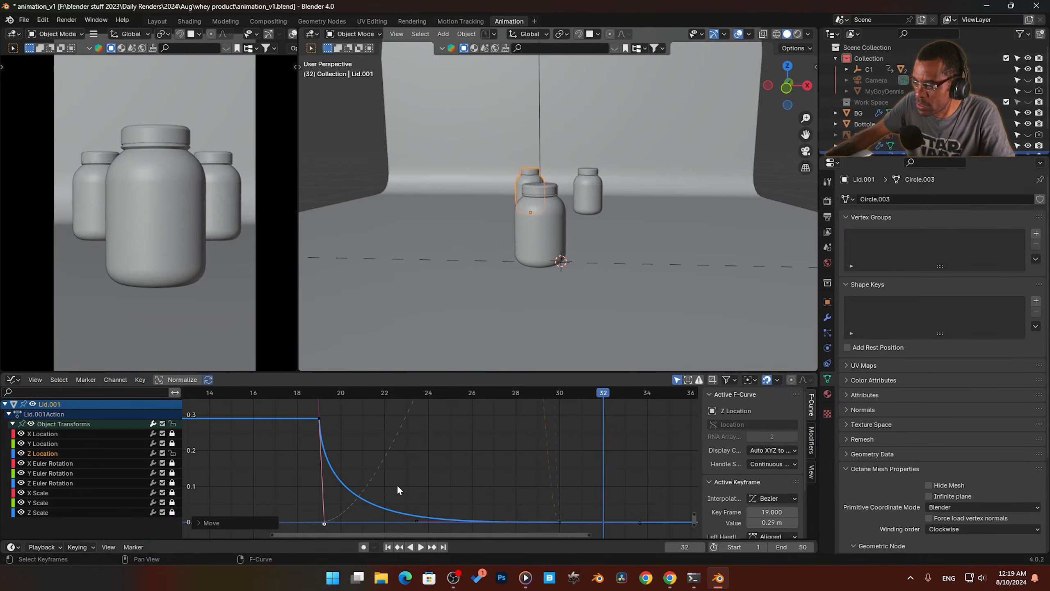
{"action": "left_click_drag", "start_coordinate": [600, 397], "coordinate": [567, 437]}
Step: Try tilting the frame 19 outgoing handle forward to about frame 21.5 for a gentler Z Location drop, and play the animation
{"action": "left_click_drag", "start_coordinate": [325, 523], "coordinate": [374, 506]}
{"action": "key", "text": "space"}
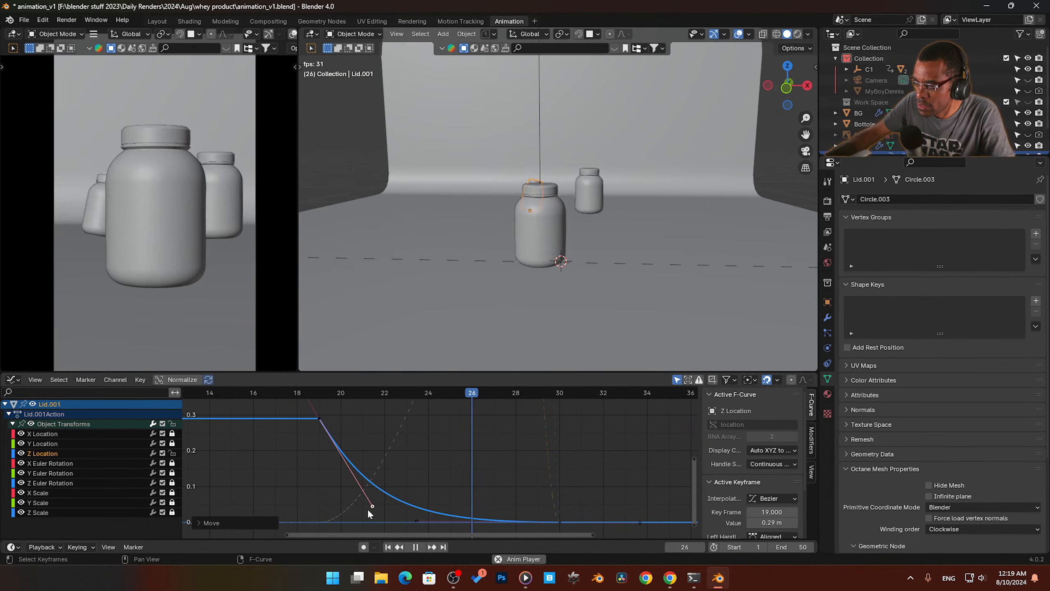
{"action": "key", "text": "Escape"}
{"action": "left_click", "coordinate": [389, 495]}
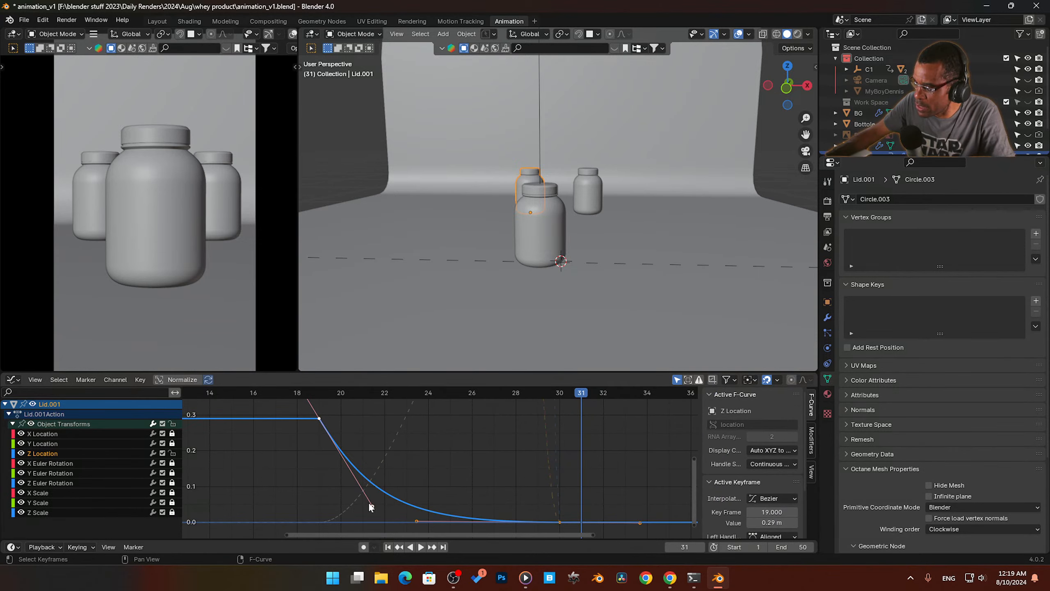
Step: Undo the frame 19 handle changes on the Z Location curve, and play the animation
{"action": "key", "text": "ctrl+z"}
{"action": "key", "text": "ctrl+z"}
{"action": "key", "text": "ctrl+z"}
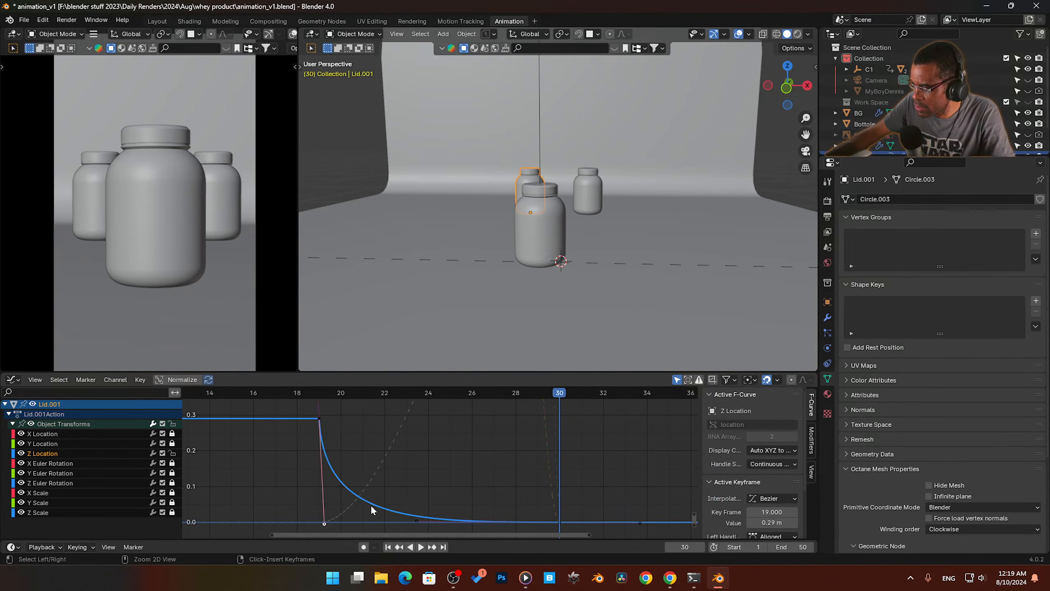
{"action": "key", "text": "ctrl+z"}
{"action": "key", "text": "ctrl+z"}
{"action": "key", "text": "space"}
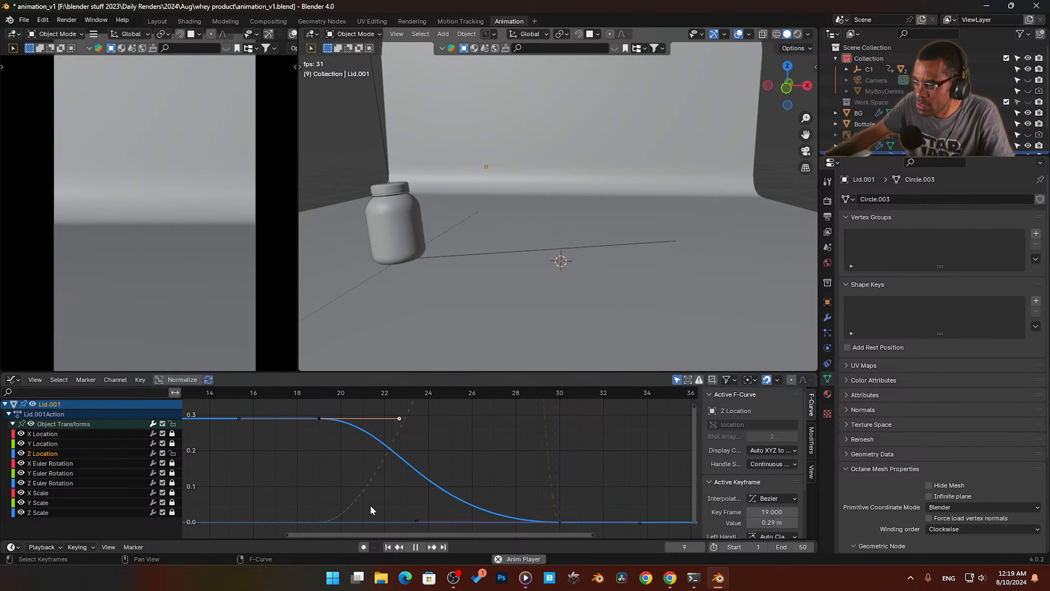
{"action": "key", "text": "space"}
Step: Try stretching the frame 19 outgoing handle horizontally to about frame 27, and play the animation
{"action": "left_click_drag", "start_coordinate": [399, 426], "coordinate": [503, 419]}
{"action": "key", "text": "space"}
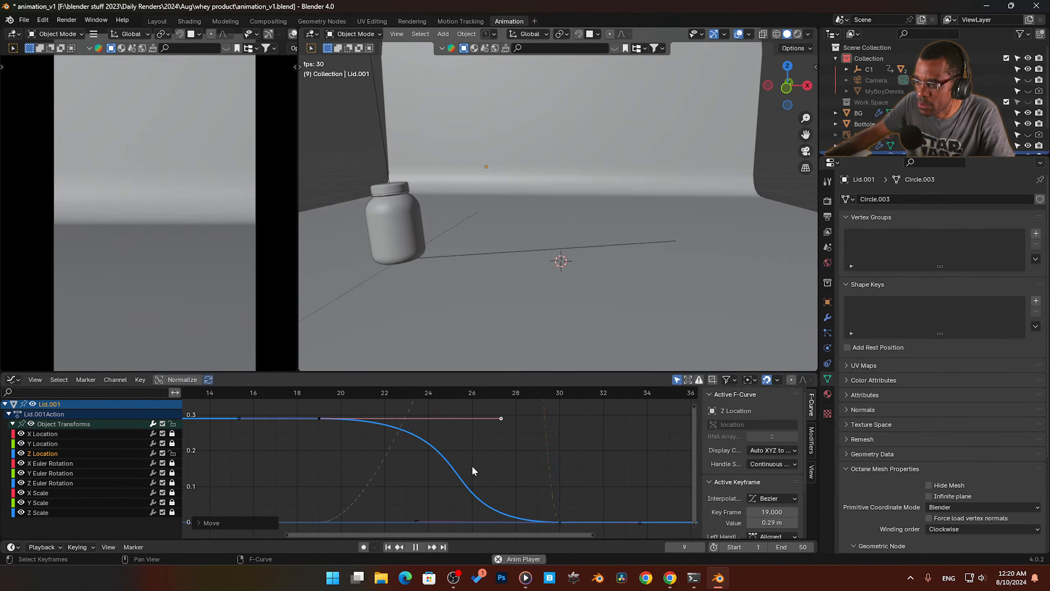
{"action": "key", "text": "space"}
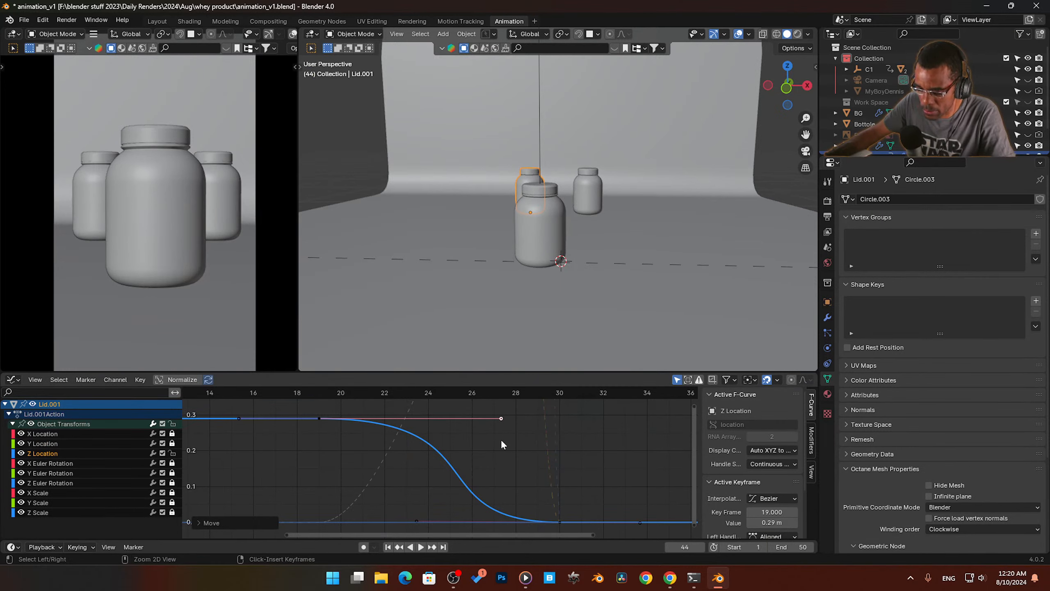
Step: Undo the stretching of the frame 19 handle and replay the animation to review the motion
{"action": "key", "text": "ctrl+z"}
{"action": "key", "text": "space"}
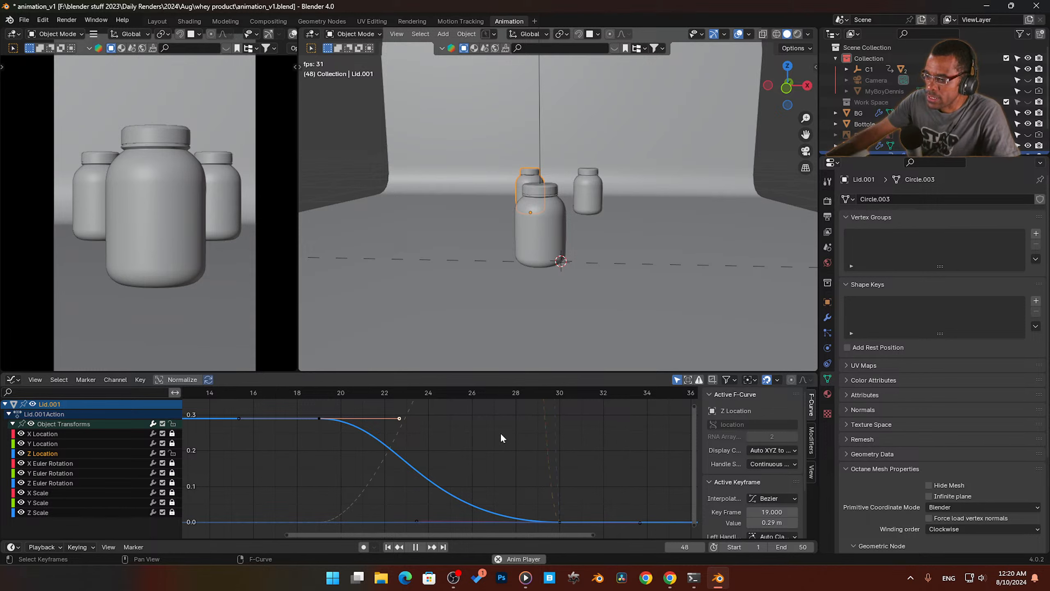
{"action": "key", "text": "space"}
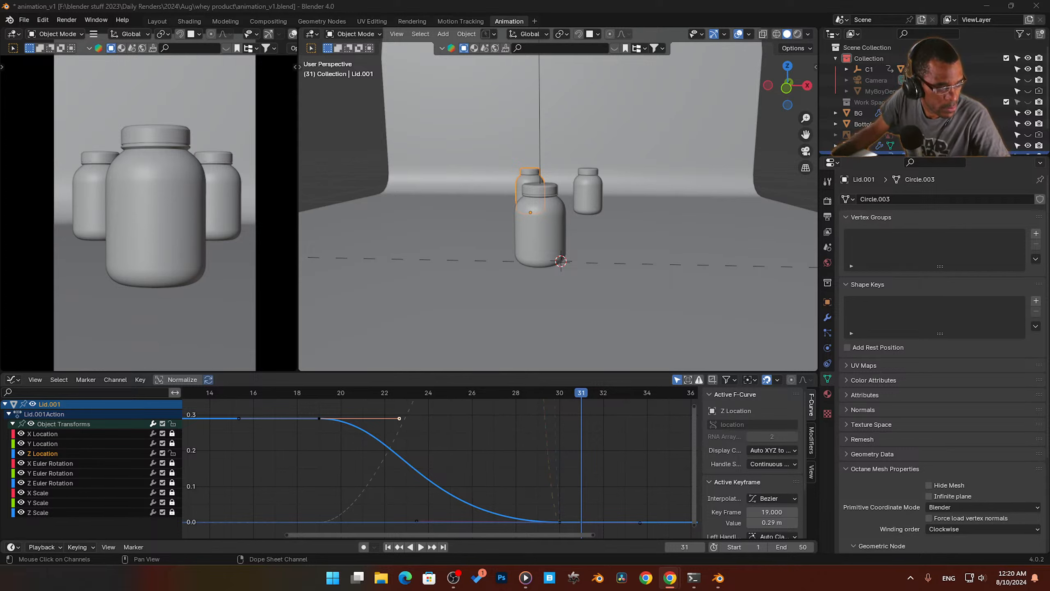
{"action": "left_click", "coordinate": [305, 394]}
{"action": "key", "text": "space"}
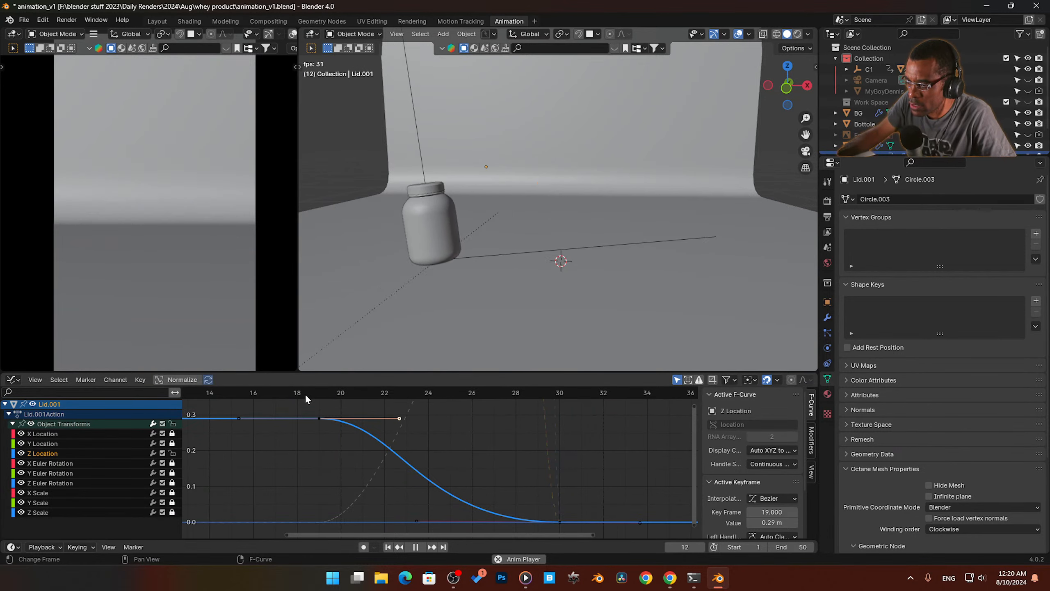
Step: Unlock only the rear bottle's Y Euler Rotation curve for editing, enlarge the graph area around its frame 19 keyframe, and play the animation
{"action": "key", "text": "space"}
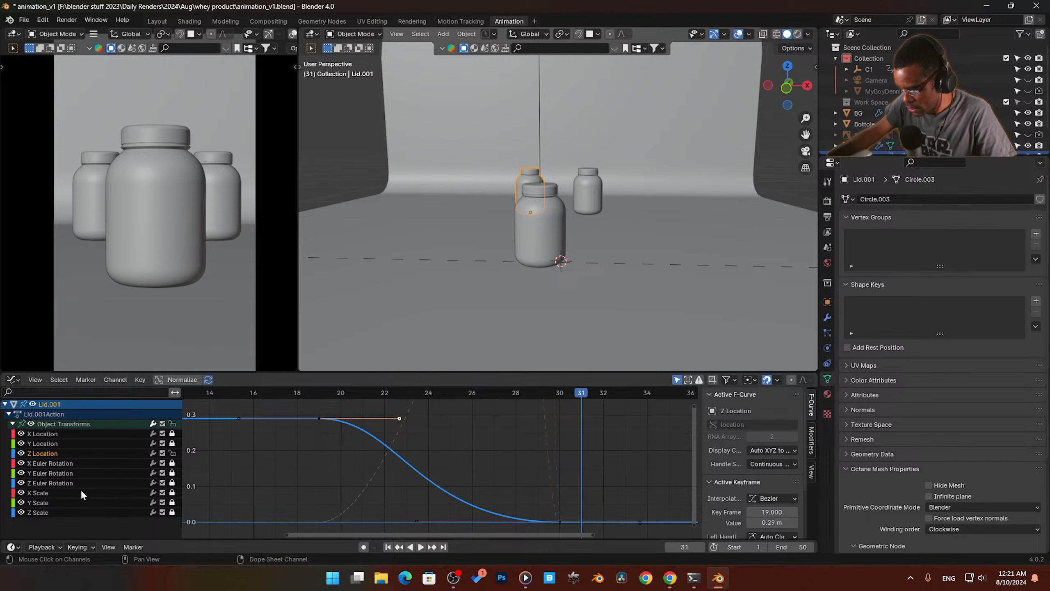
{"action": "left_click", "coordinate": [84, 472]}
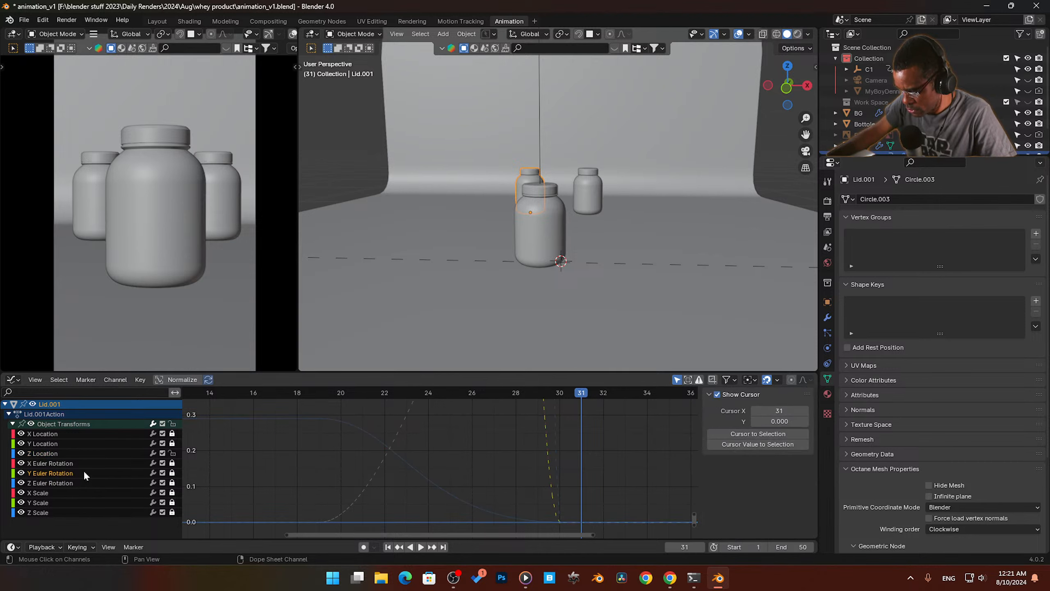
{"action": "left_click", "coordinate": [172, 473]}
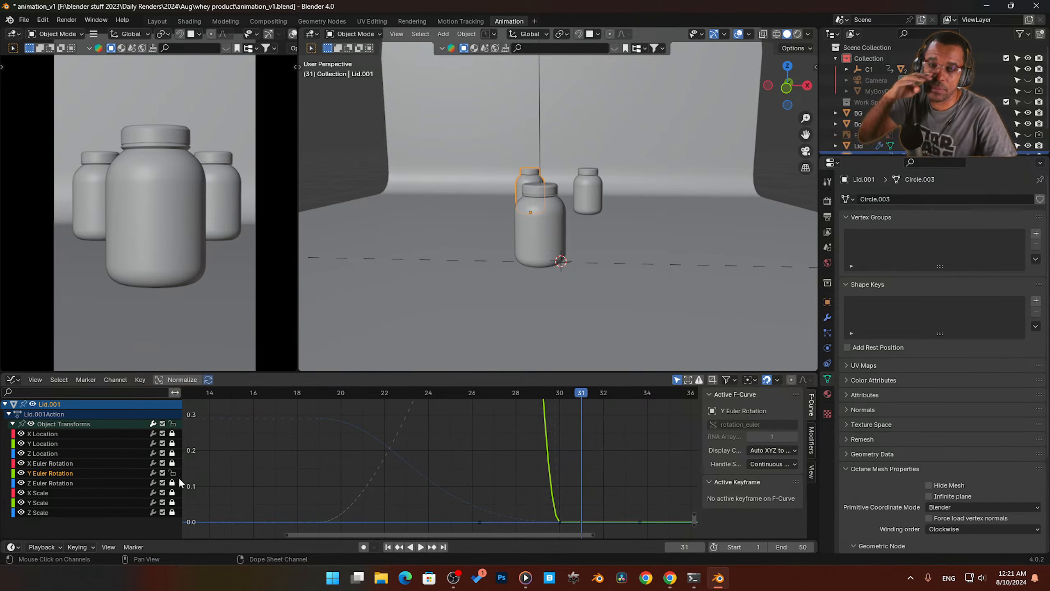
{"action": "left_click", "coordinate": [393, 437]}
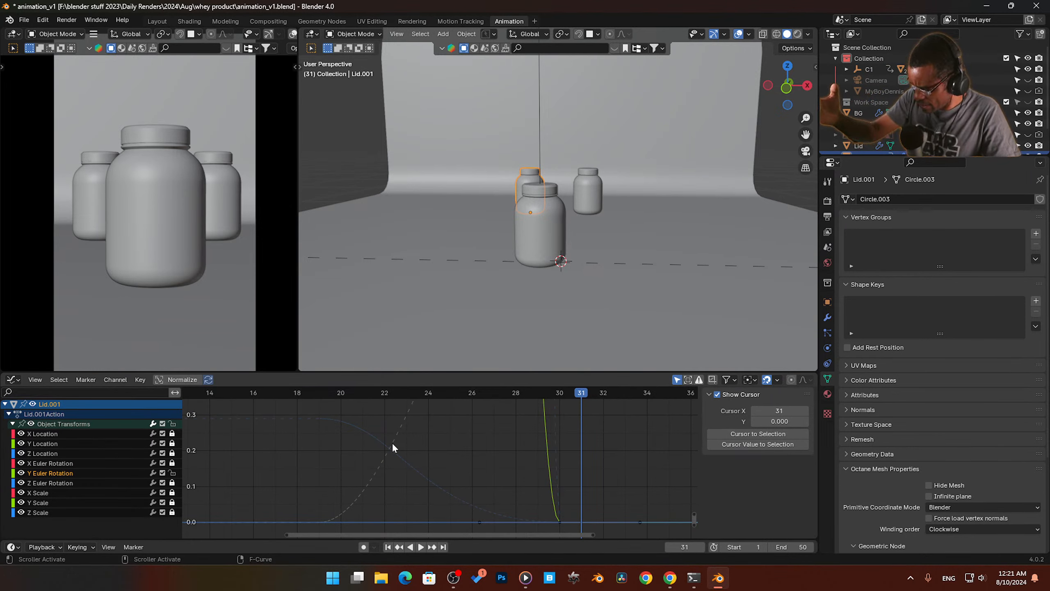
{"action": "right_click", "coordinate": [359, 485]}
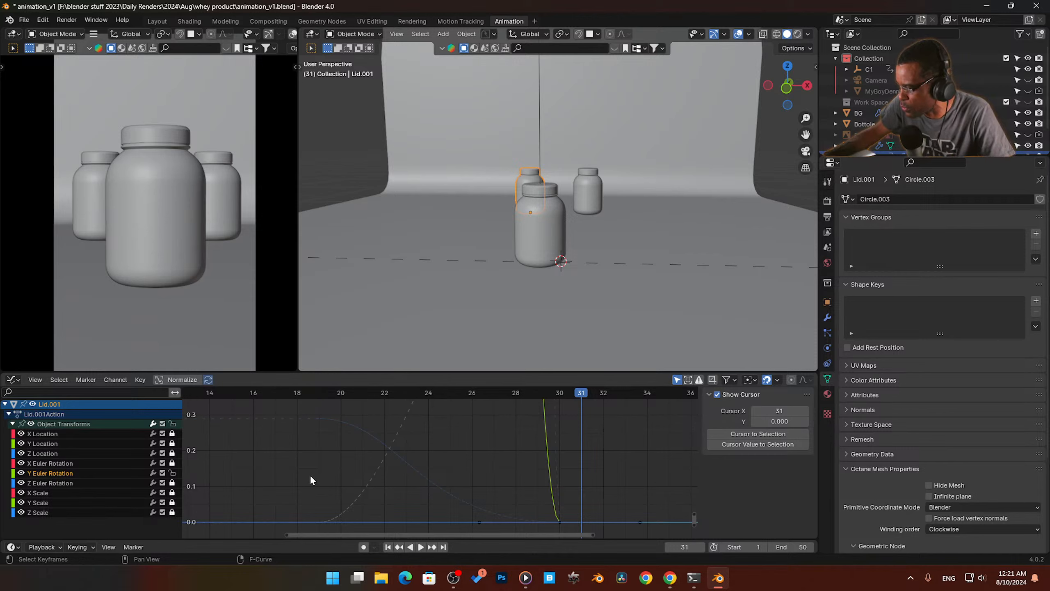
{"action": "left_click", "coordinate": [79, 472]}
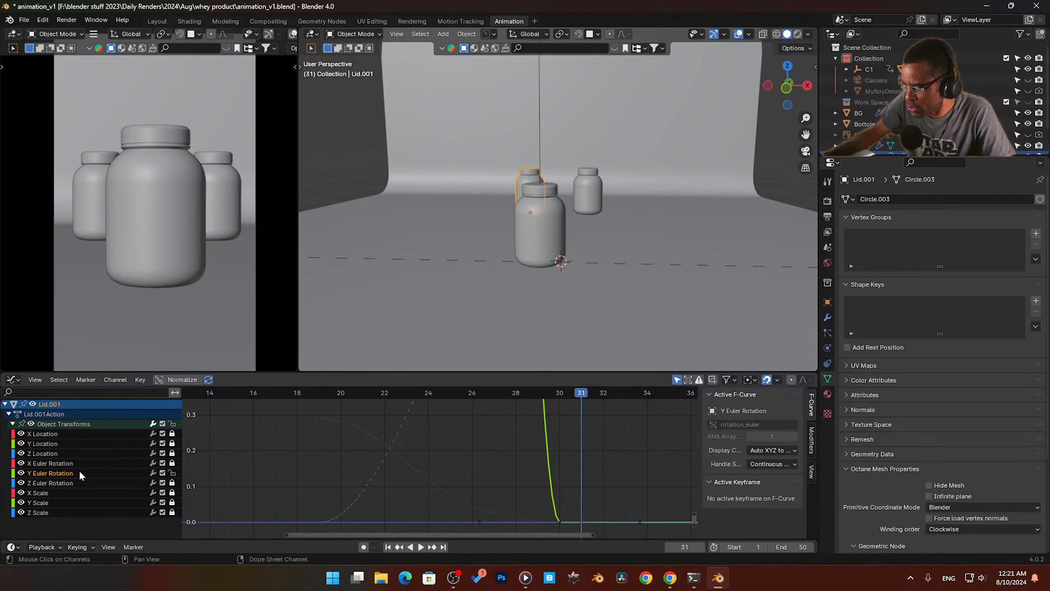
{"action": "left_click", "coordinate": [435, 487]}
{"action": "key", "text": "KP_Decimal"}
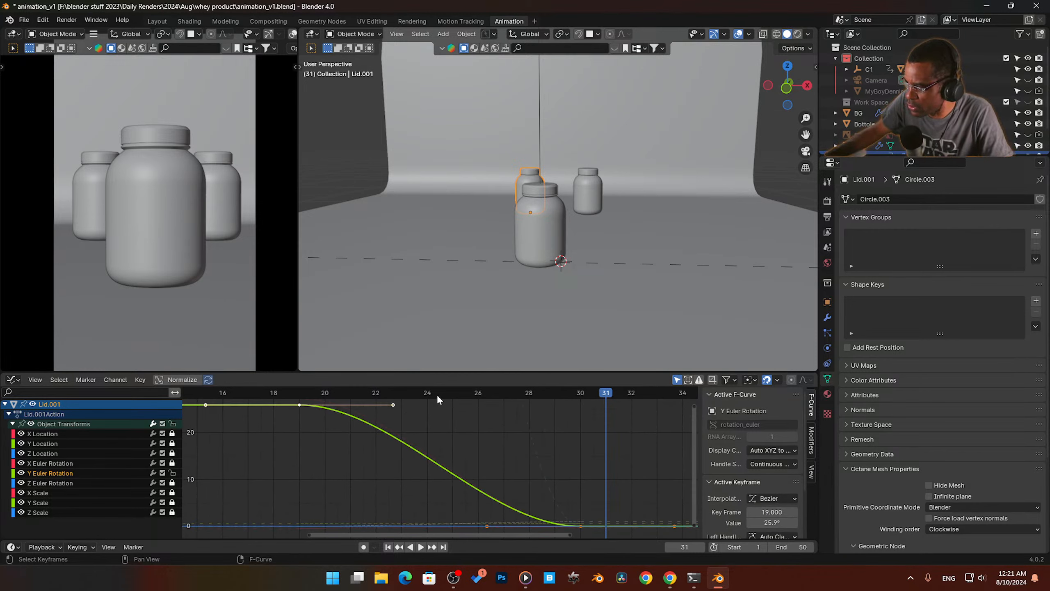
{"action": "left_click_drag", "start_coordinate": [471, 373], "coordinate": [482, 315]}
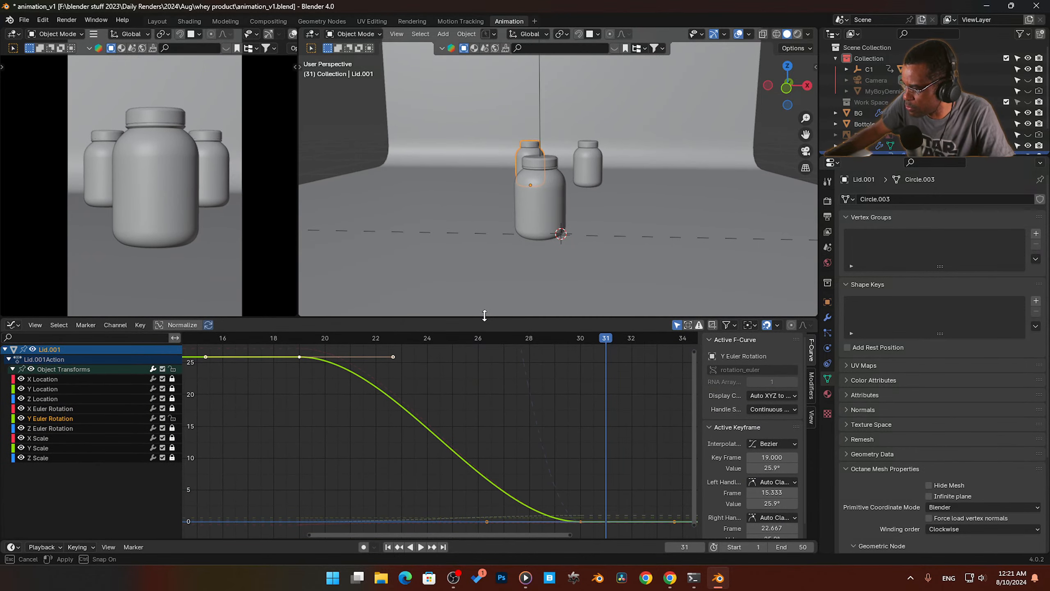
{"action": "key", "text": "space"}
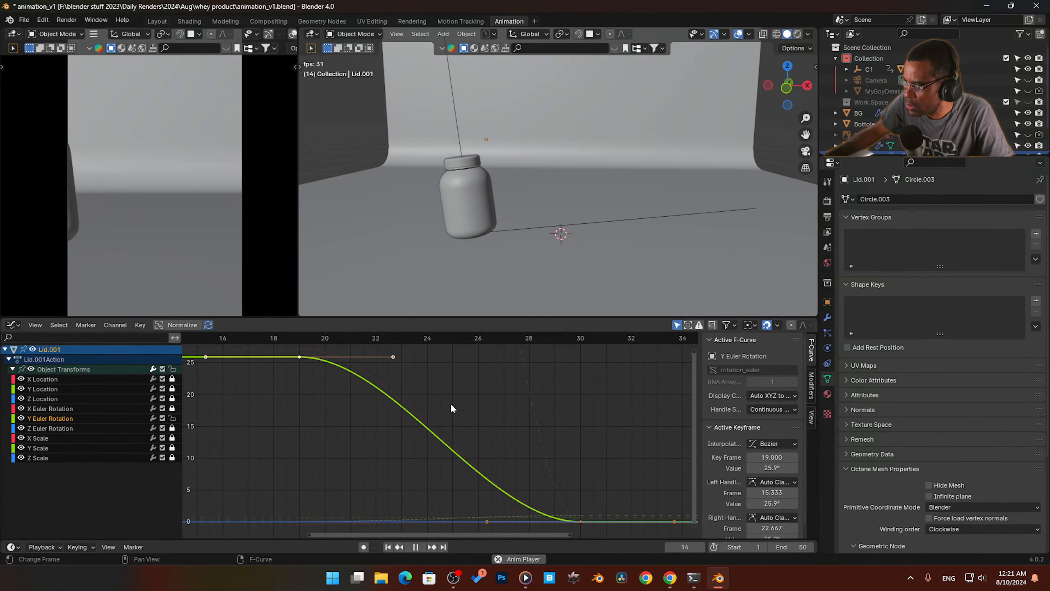
{"action": "key", "text": "space"}
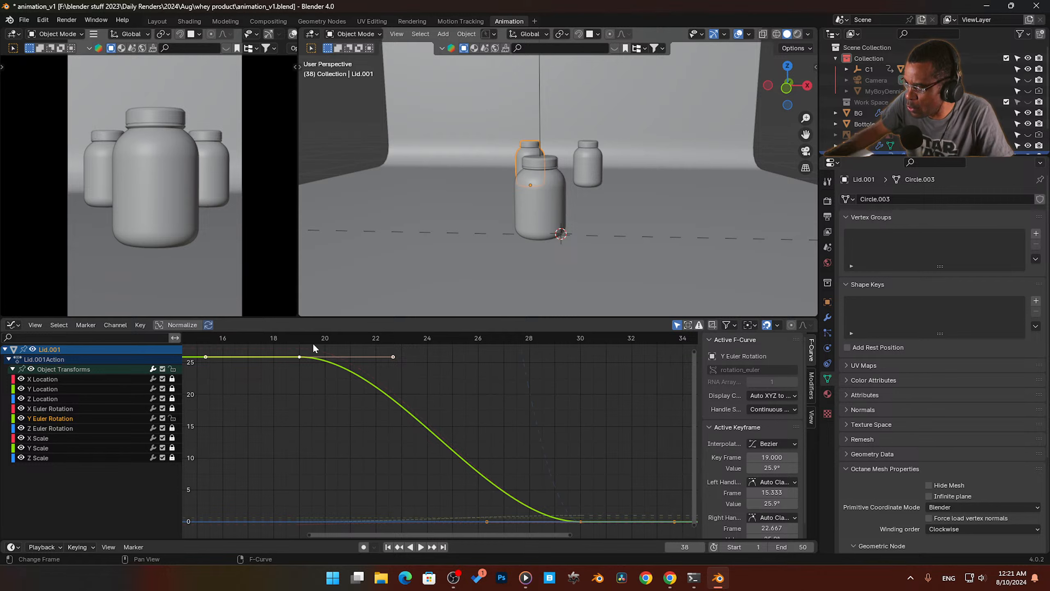
Step: Try moving the frame 19 keyframe forward and down on the Y Euler Rotation curve, discard the moves, and play the animation
{"action": "left_click", "coordinate": [302, 339]}
{"action": "left_click_drag", "start_coordinate": [300, 354], "coordinate": [345, 366]}
{"action": "key", "text": "ctrl+z"}
{"action": "left_click", "coordinate": [342, 371]}
{"action": "left_click", "coordinate": [303, 357]}
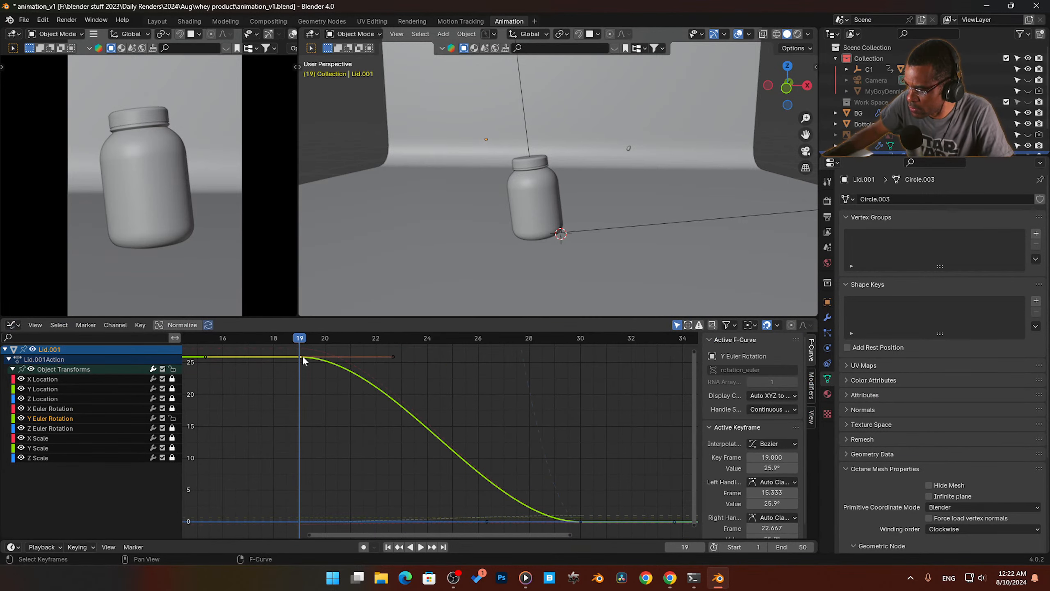
{"action": "key", "text": "g"}
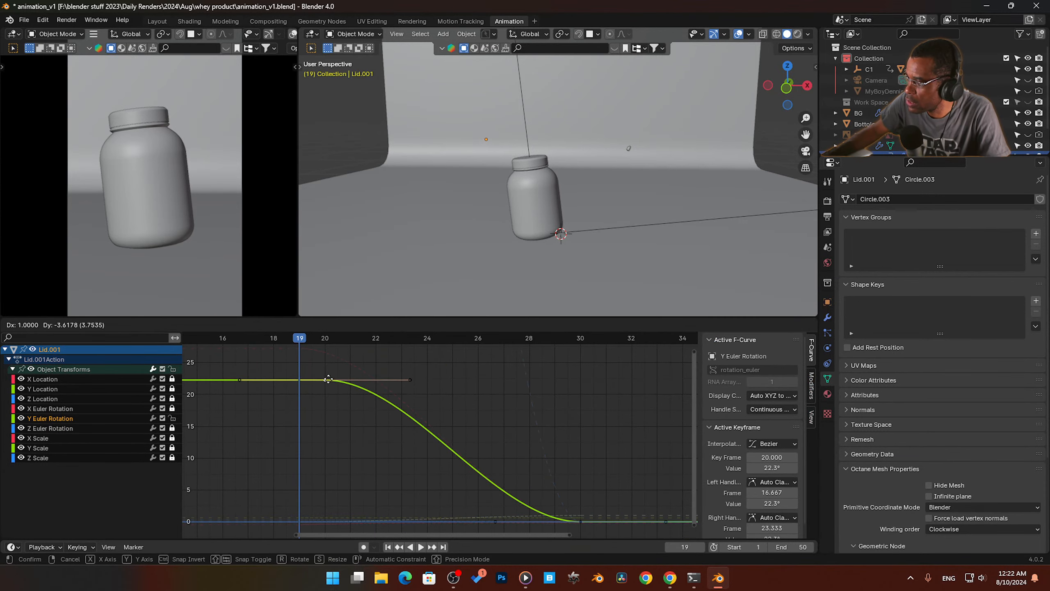
{"action": "right_click", "coordinate": [329, 380]}
{"action": "key", "text": "space"}
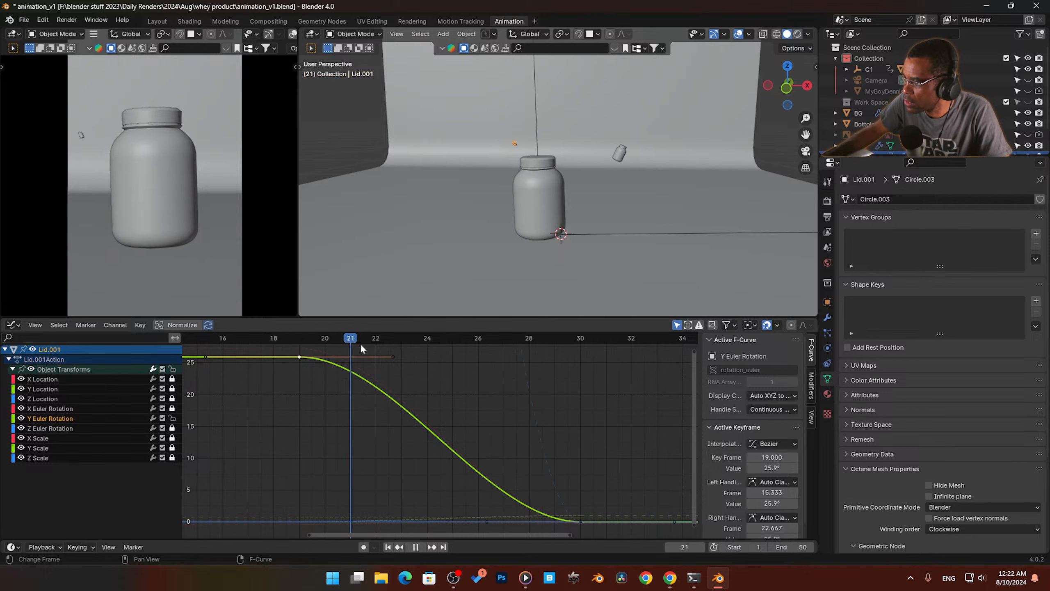
{"action": "key", "text": "space"}
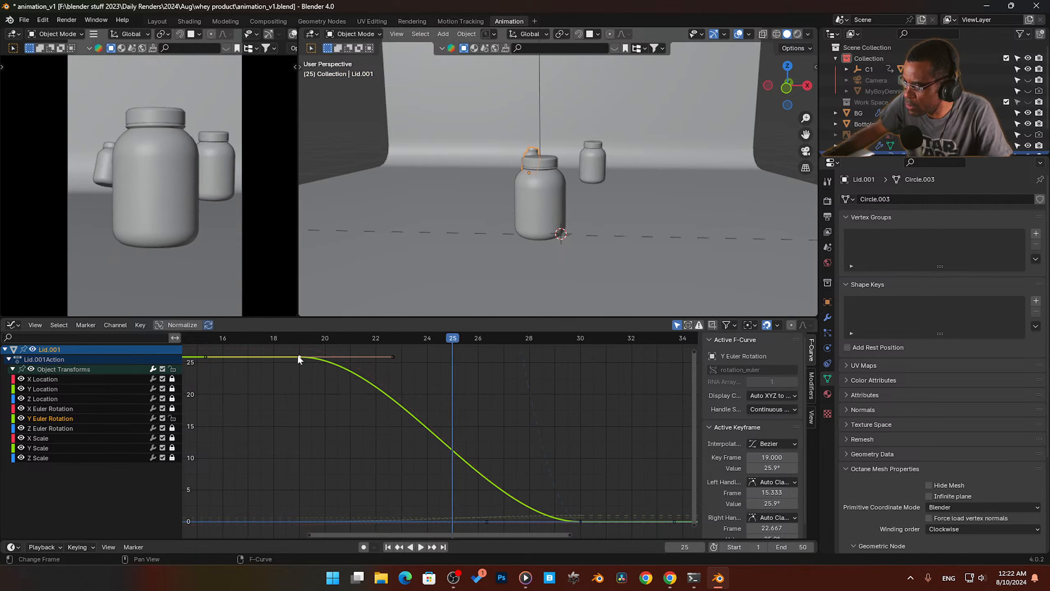
Step: Try moving the frame 19 Y Euler Rotation keyframe forward and upward, undo the move, and replay the animation from around frame 18
{"action": "key", "text": "g"}
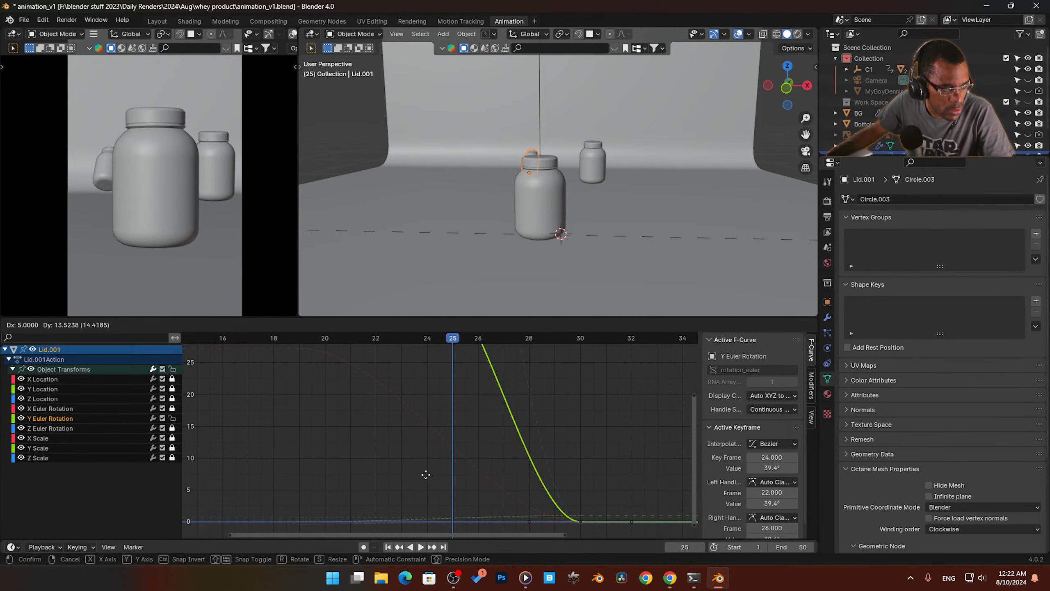
{"action": "left_click", "coordinate": [450, 479]}
{"action": "key", "text": "ctrl+z"}
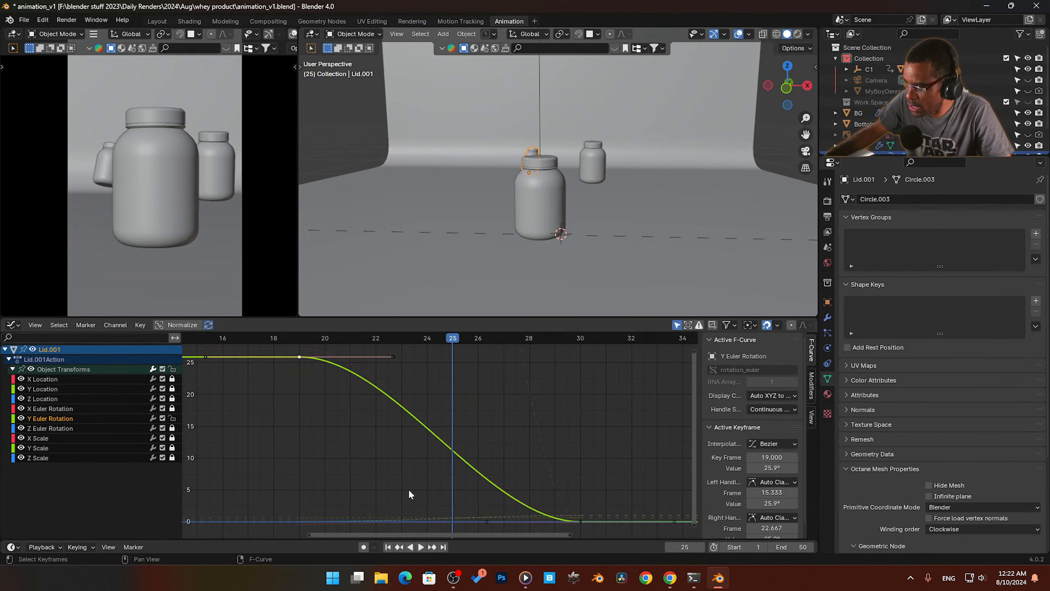
{"action": "left_click", "coordinate": [283, 338]}
{"action": "key", "text": "space"}
{"action": "key", "text": "space"}
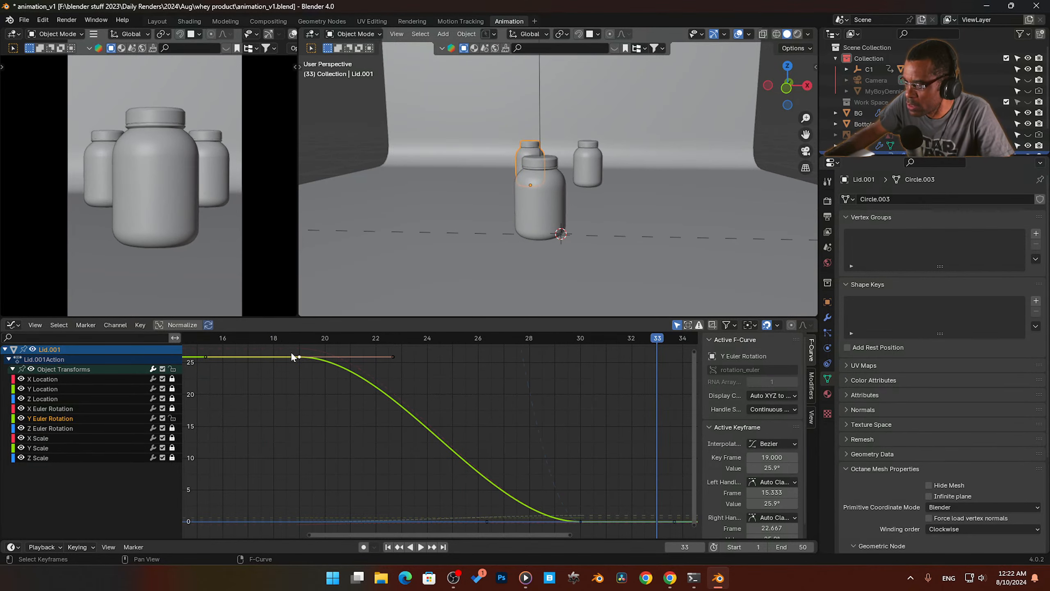
Step: Try raising the frame 30 incoming handle on the Y Euler Rotation curve vertically to about 18.6°, and play the animation
{"action": "left_click", "coordinate": [579, 518]}
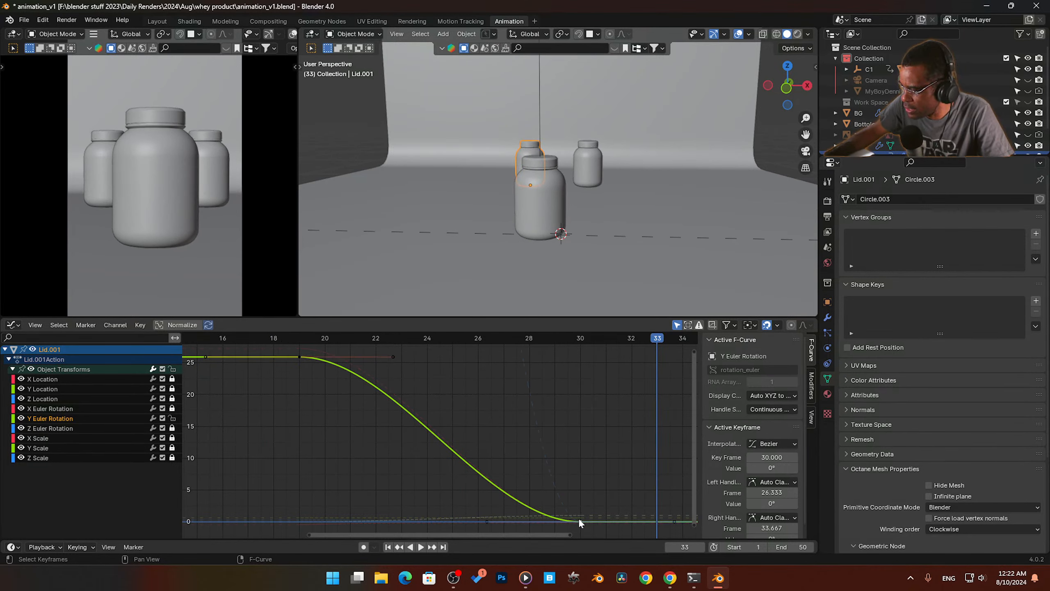
{"action": "left_click_drag", "start_coordinate": [488, 520], "coordinate": [588, 397]}
{"action": "key", "text": "space"}
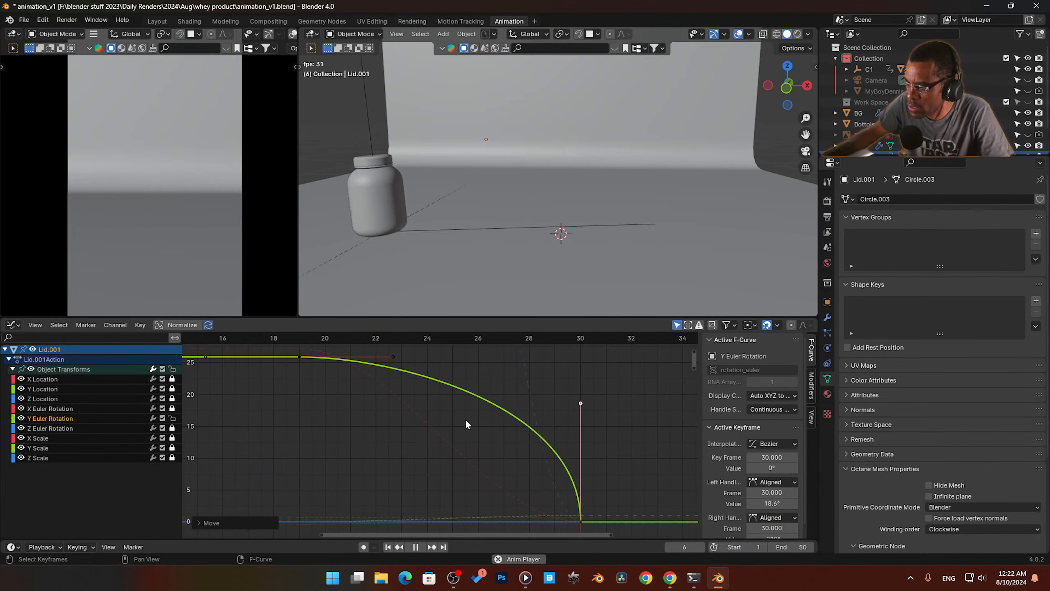
{"action": "key", "text": "space"}
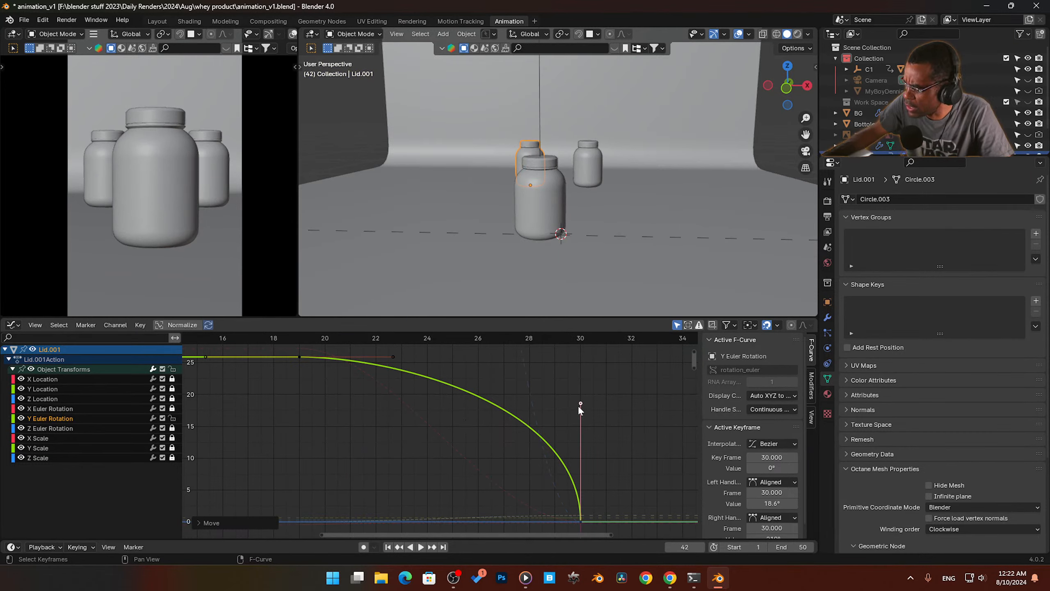
Step: Try stretching the frame 30 incoming handle back to about frame 24.5 at 0.86°, play the animation, and undo both changes to that handle
{"action": "left_click_drag", "start_coordinate": [579, 408], "coordinate": [455, 512]}
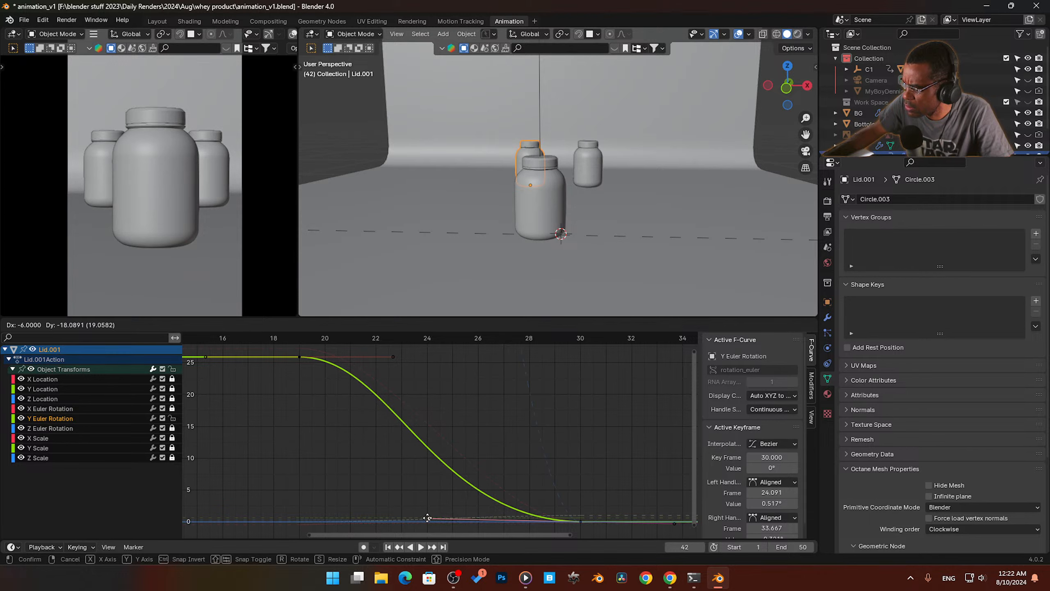
{"action": "left_click", "coordinate": [434, 512]}
{"action": "key", "text": "space"}
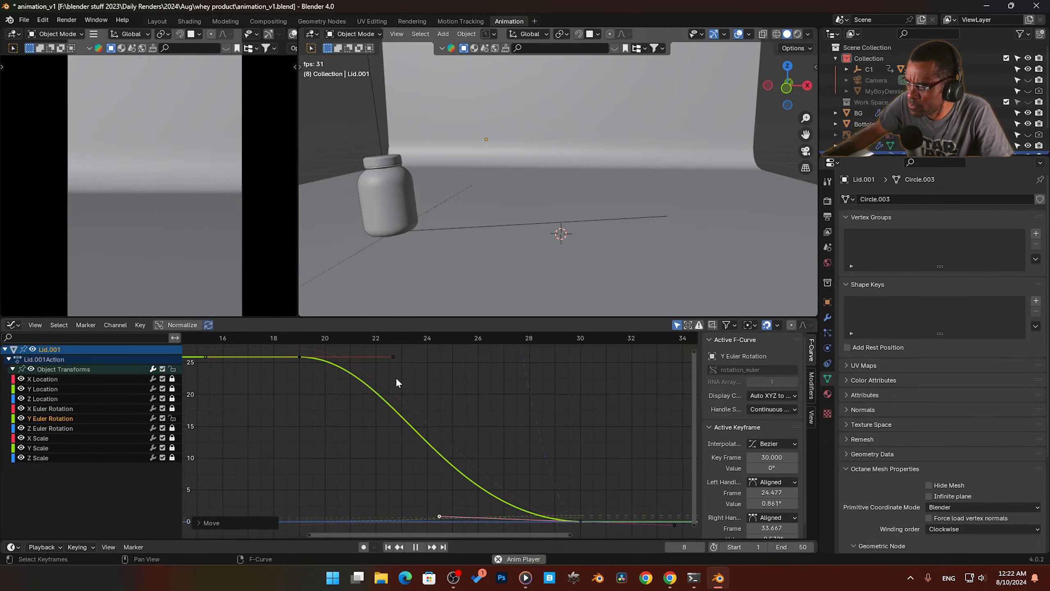
{"action": "key", "text": "Escape"}
{"action": "key", "text": "ctrl+z"}
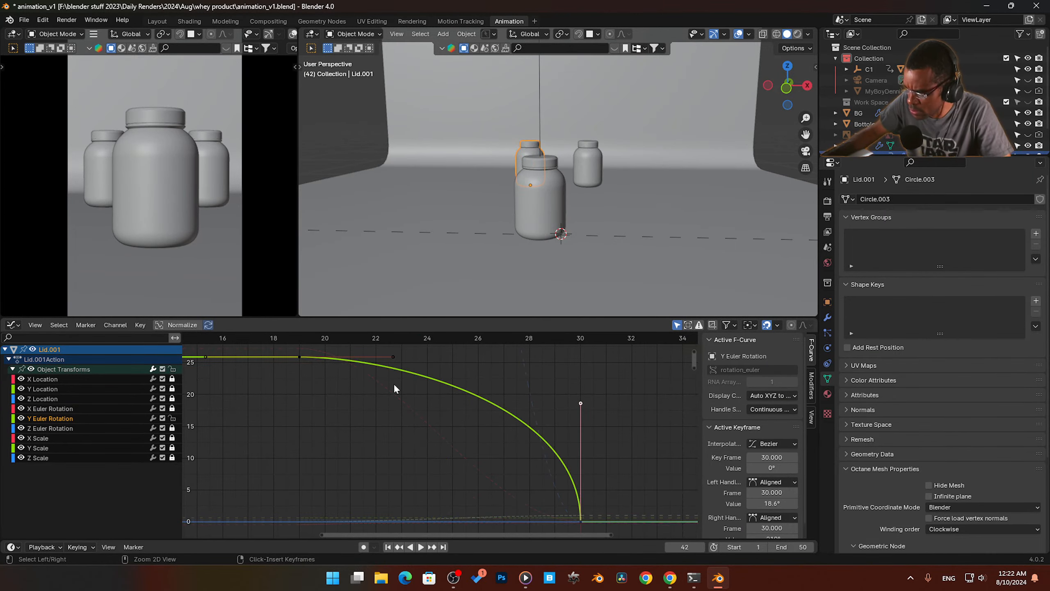
{"action": "key", "text": "ctrl+z"}
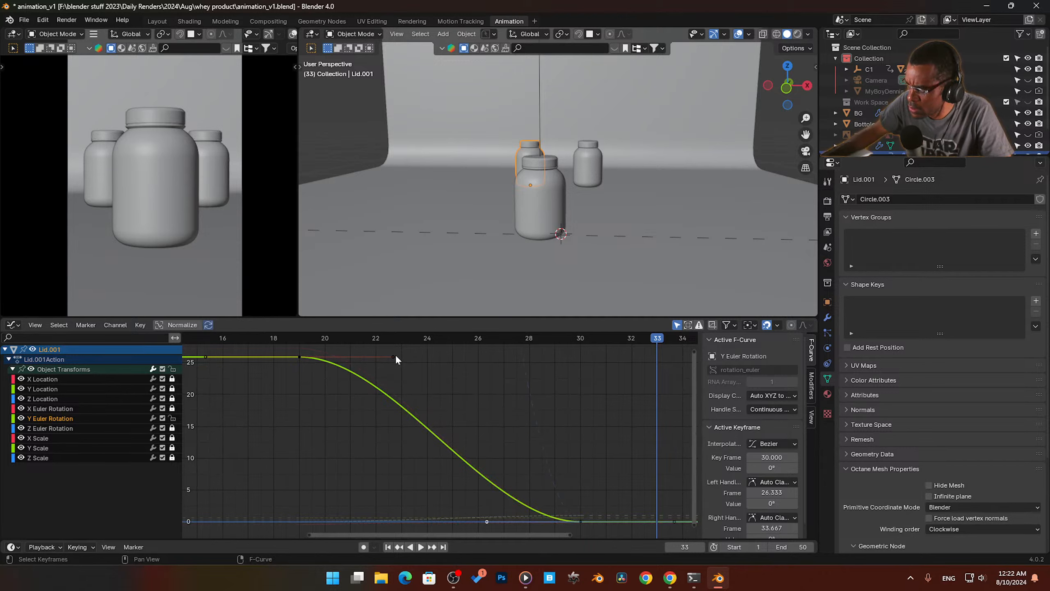
Step: Try pulling the frame 19 outgoing handle steeply down to about frame 19.3 and 3.5° on the Y Euler Rotation curve, and play the animation
{"action": "left_click", "coordinate": [395, 358]}
{"action": "key", "text": "g"}
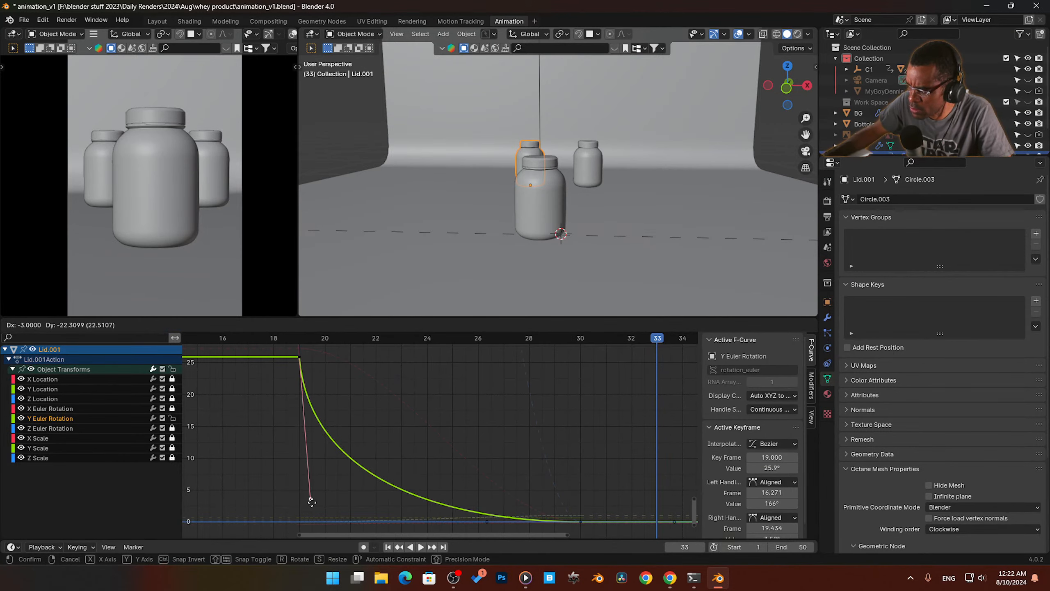
{"action": "left_click", "coordinate": [309, 501]}
{"action": "key", "text": "space"}
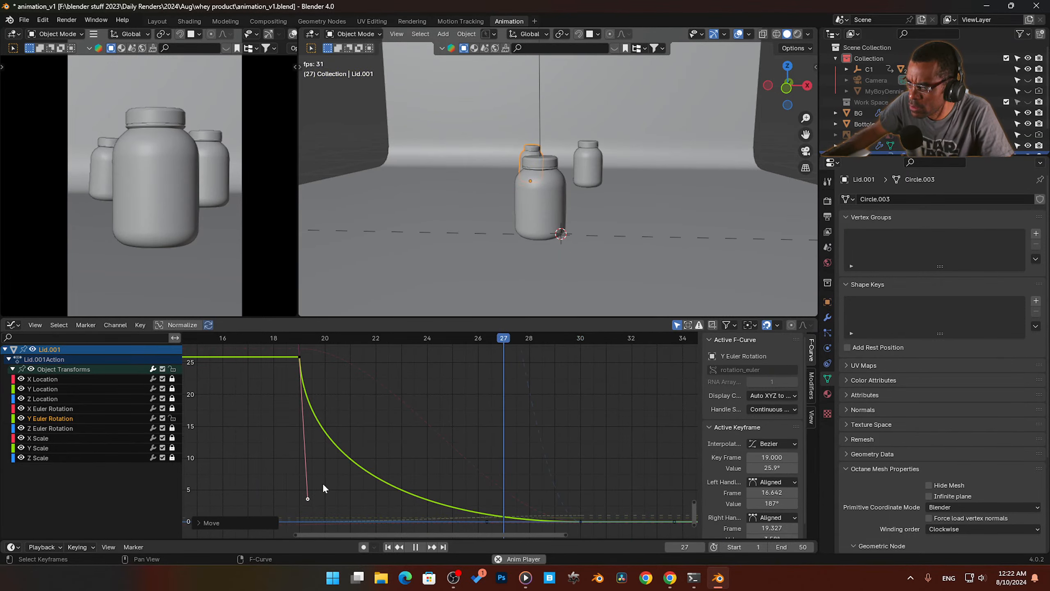
{"action": "key", "text": "space"}
Step: Undo the steep frame 19 handle change on the Y Euler Rotation curve, and replay the animation
{"action": "key", "text": "ctrl+z"}
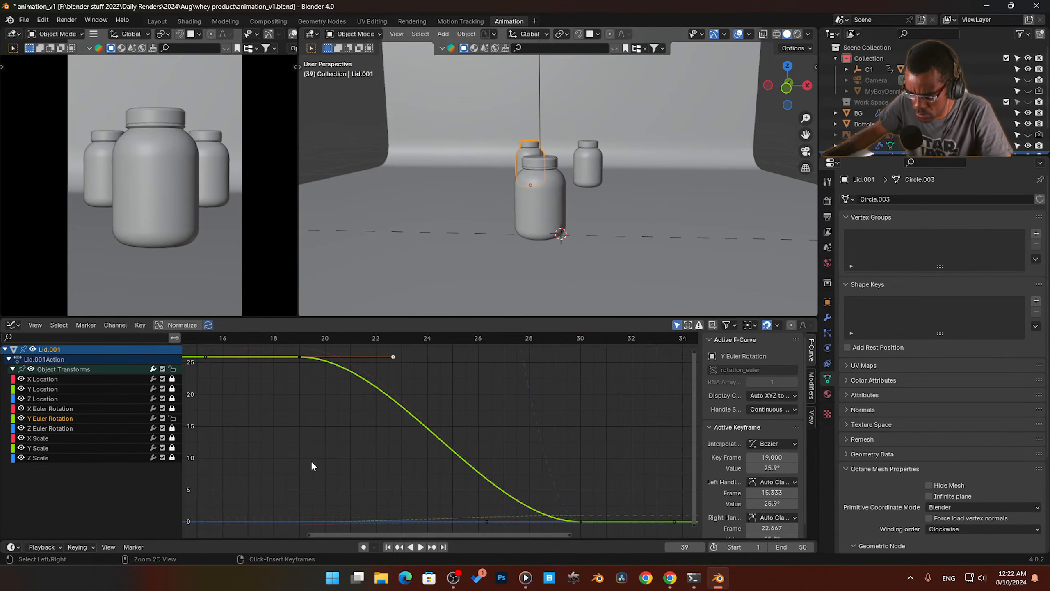
{"action": "key", "text": "space"}
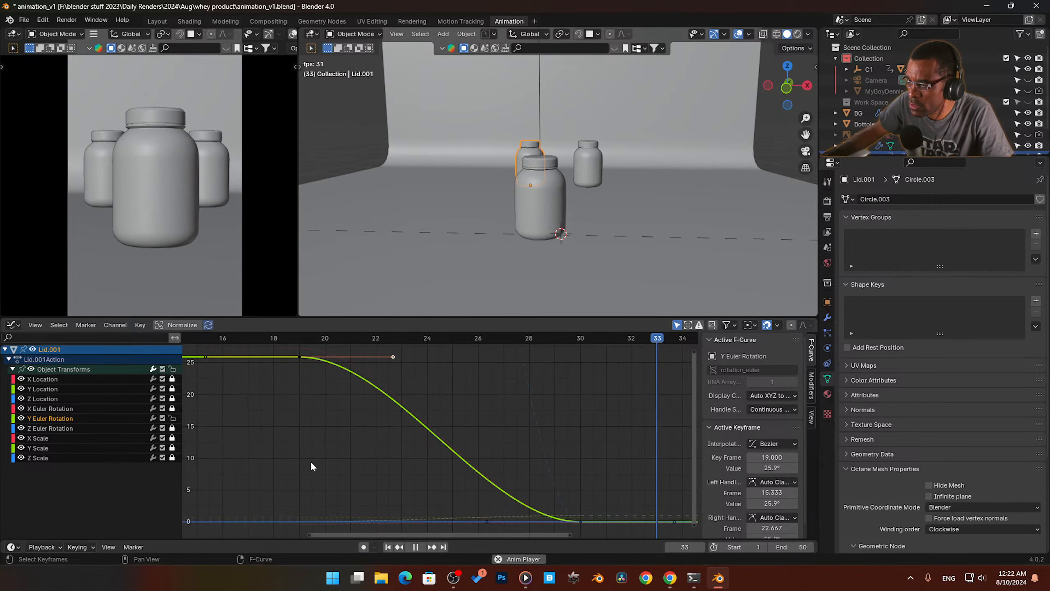
{"action": "key", "text": "space"}
Step: Stretch the frame 19 outgoing handle of the Y Euler Rotation curve horizontally to about frame 26.7, and play the animation
{"action": "key", "text": "g"}
{"action": "key", "text": "x"}
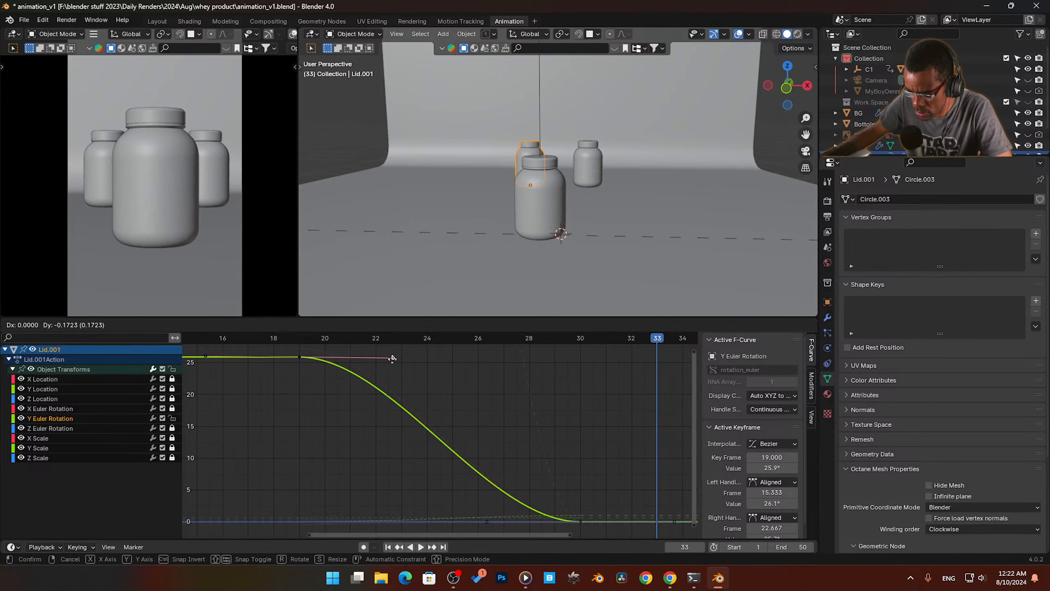
{"action": "left_click", "coordinate": [495, 370]}
{"action": "key", "text": "space"}
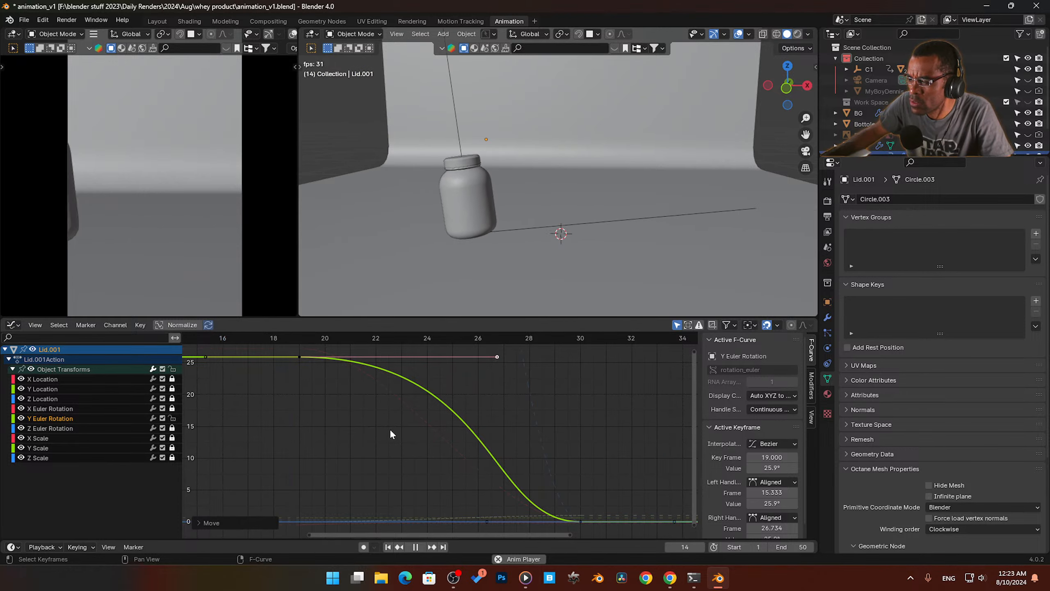
{"action": "key", "text": "space"}
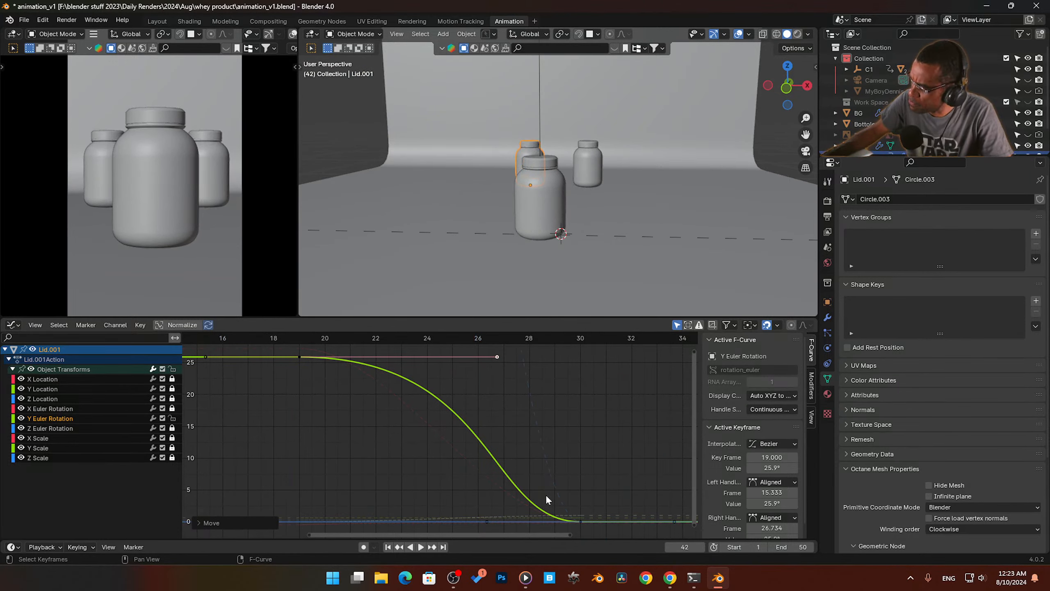
Step: Reshape the frame 30 incoming handle on the Y Euler Rotation curve, ending at about frame 28 and 10.8°, playing the animation to check
{"action": "left_click", "coordinate": [574, 521]}
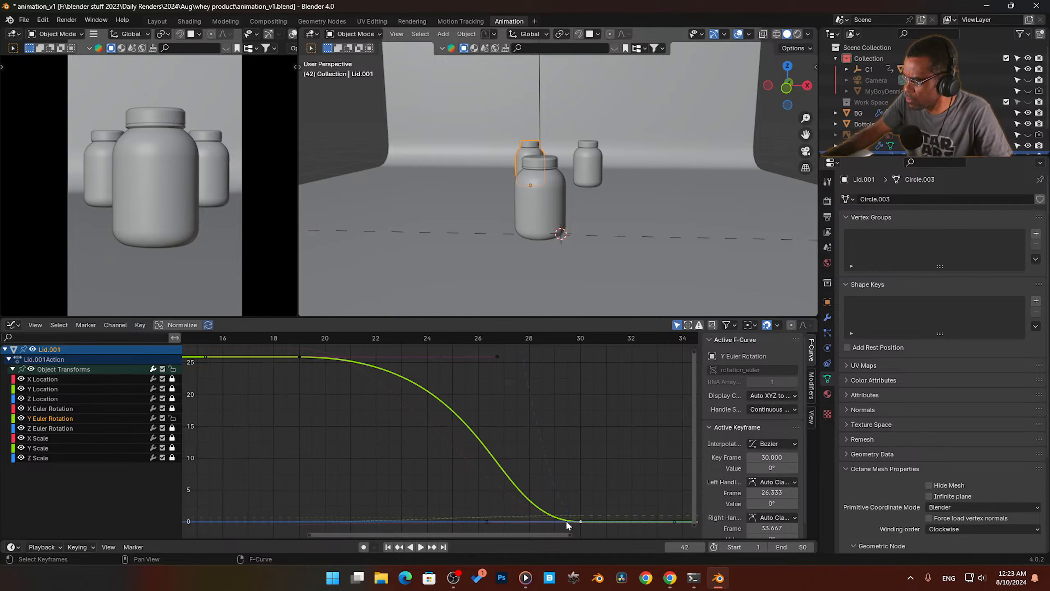
{"action": "left_click_drag", "start_coordinate": [492, 522], "coordinate": [609, 476]}
{"action": "key", "text": "space"}
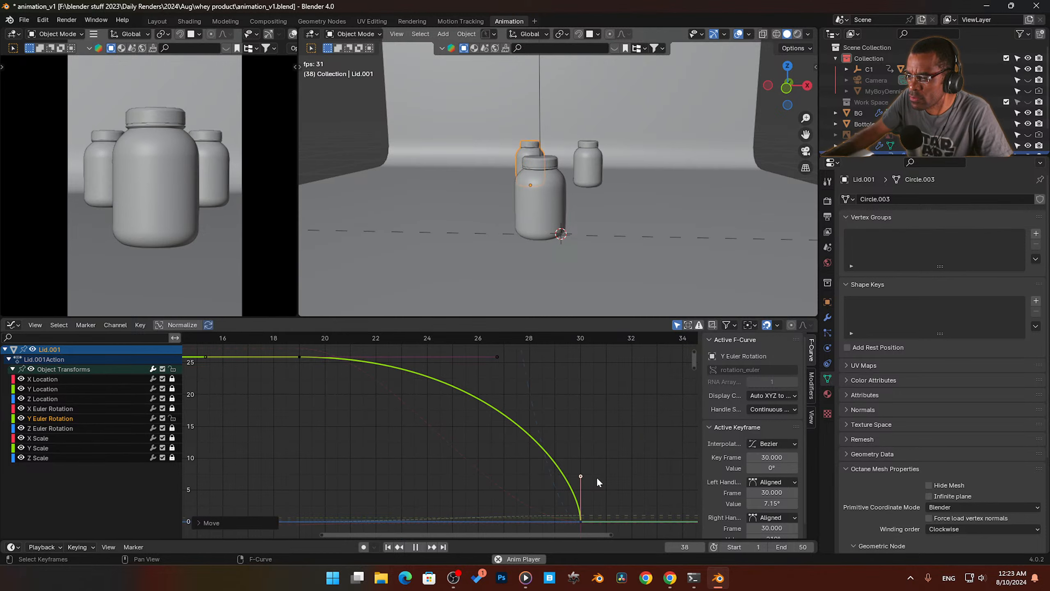
{"action": "key", "text": "Escape"}
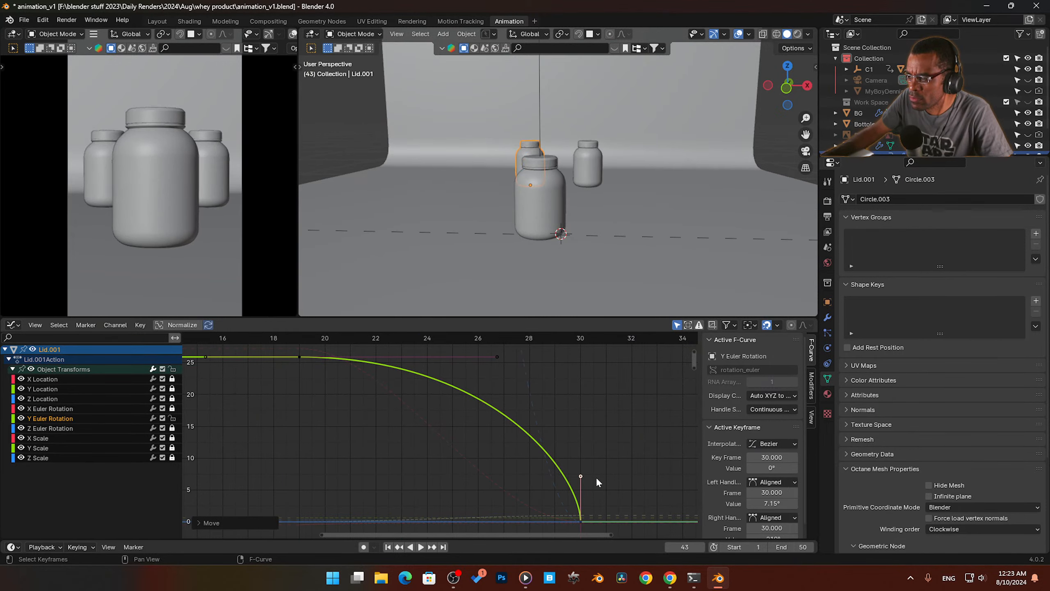
{"action": "left_click_drag", "start_coordinate": [580, 478], "coordinate": [527, 453]}
{"action": "key", "text": "space"}
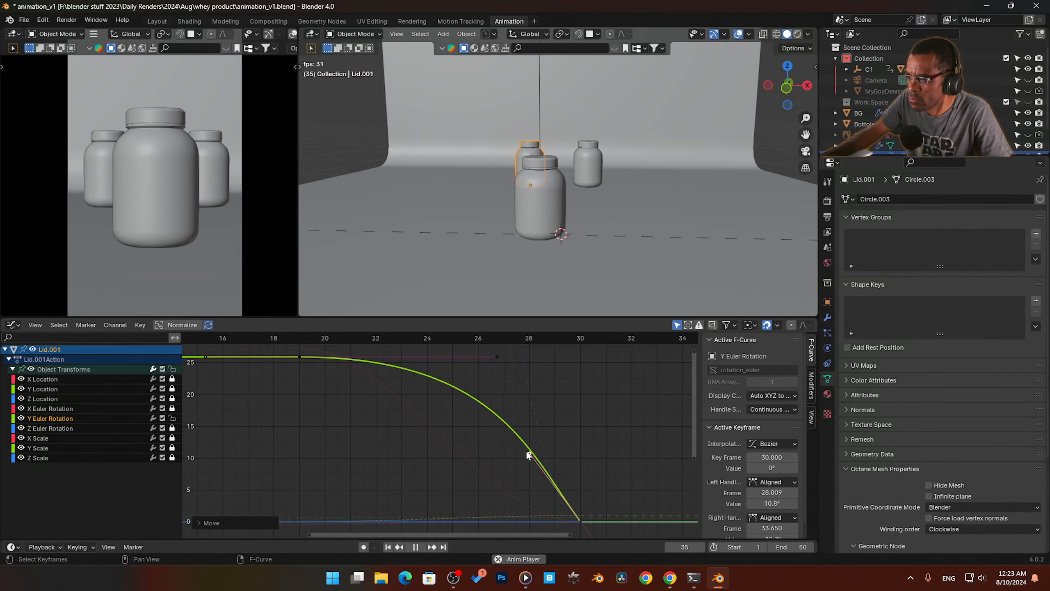
Step: Undo the frame 30 handle change on the Y Euler Rotation curve, stretch its incoming handle horizontally to about frame 24, and play the animation
{"action": "key", "text": "space"}
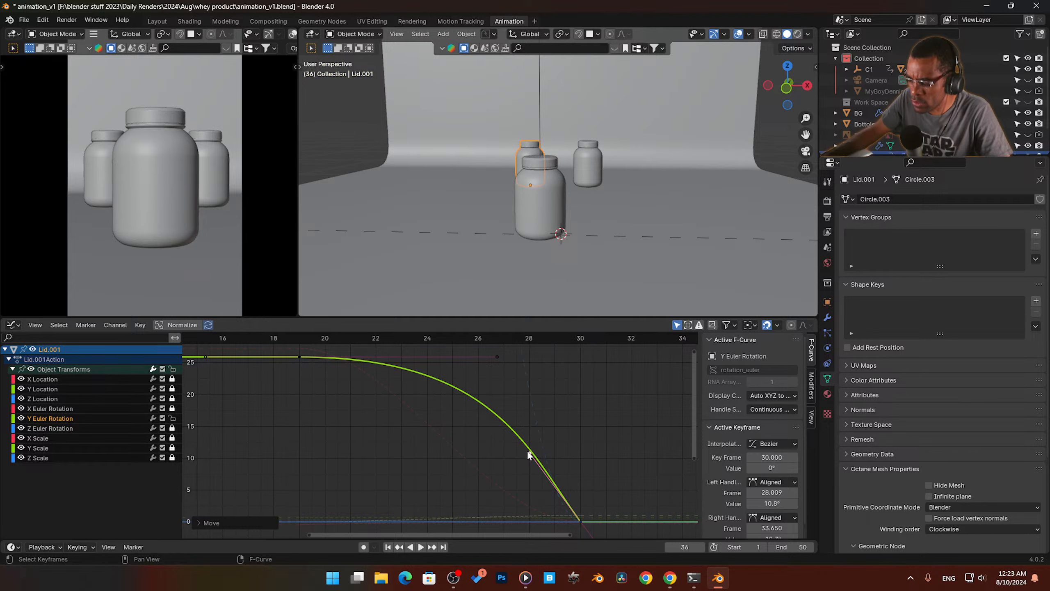
{"action": "key", "text": "ctrl+z"}
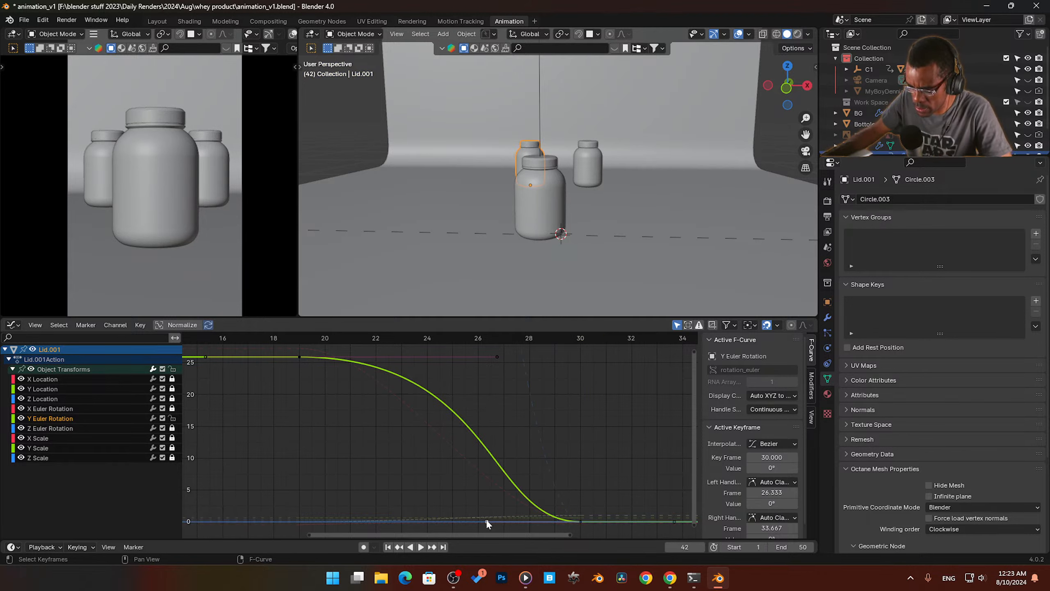
{"action": "key", "text": "g"}
{"action": "key", "text": "x"}
{"action": "left_click", "coordinate": [428, 515]}
{"action": "key", "text": "space"}
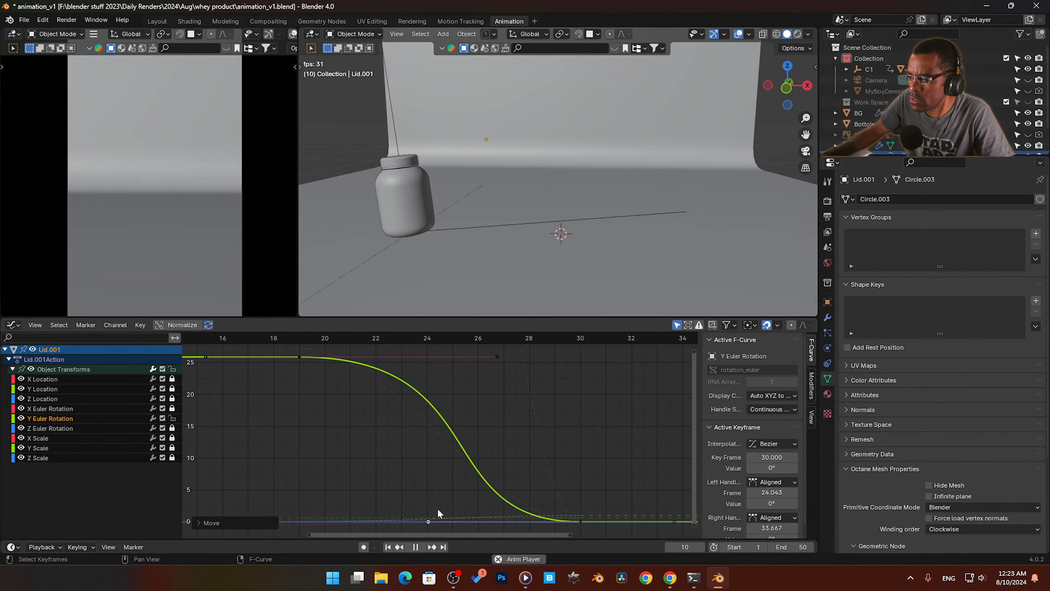
{"action": "key", "text": "space"}
Step: Using Individual Centers as pivot, scale both Y Euler Rotation keyframes' handles along X until frame 19's outgoing handle reaches about frame 30.2, checking playback
{"action": "left_click", "coordinate": [579, 518]}
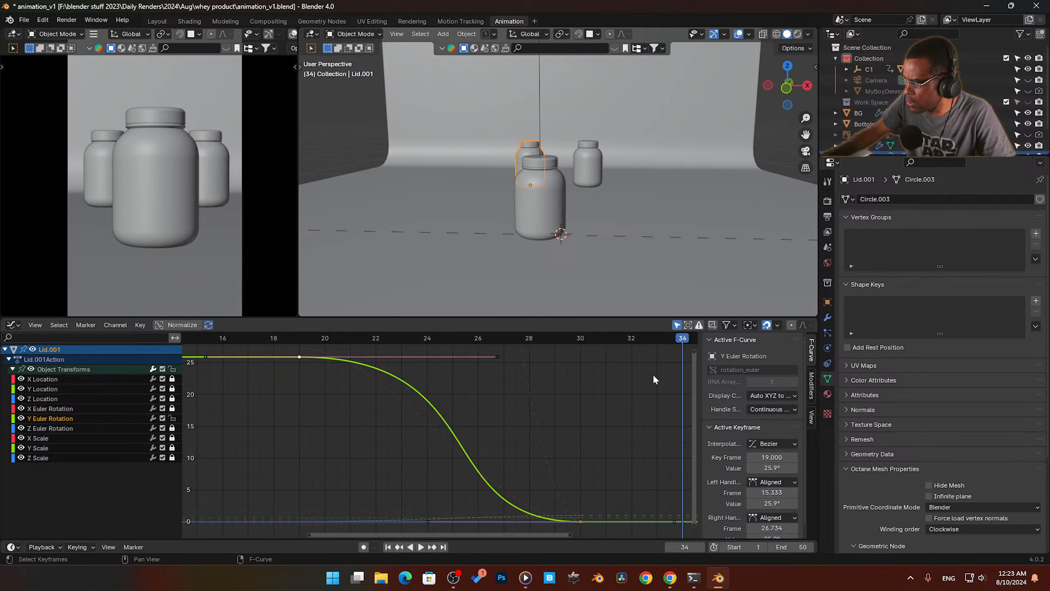
{"action": "left_click", "coordinate": [749, 326]}
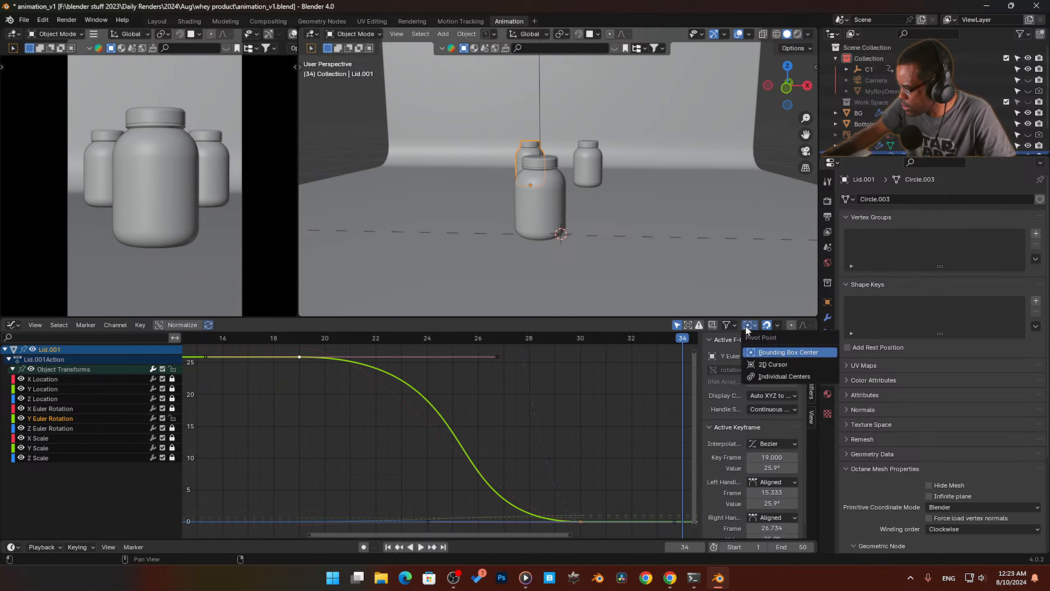
{"action": "left_click", "coordinate": [758, 376]}
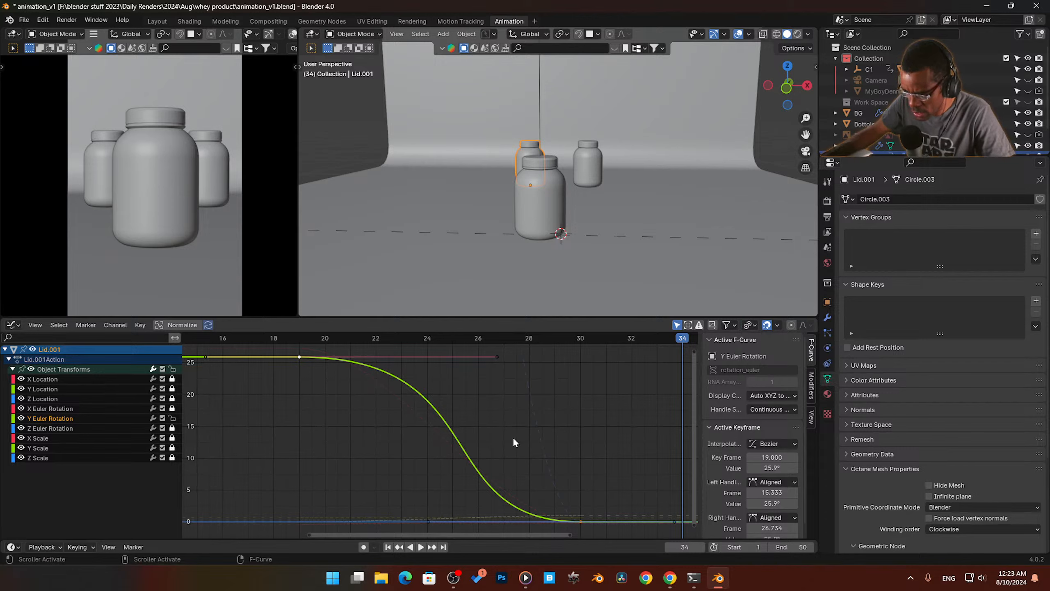
{"action": "key", "text": "s"}
{"action": "key", "text": "x"}
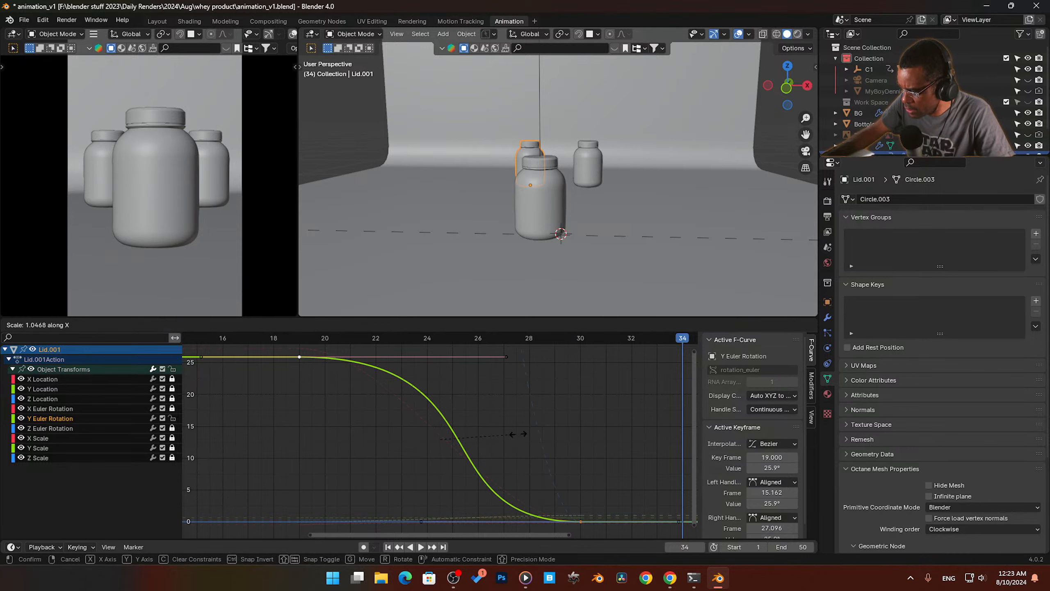
{"action": "left_click", "coordinate": [545, 437]}
{"action": "key", "text": "space"}
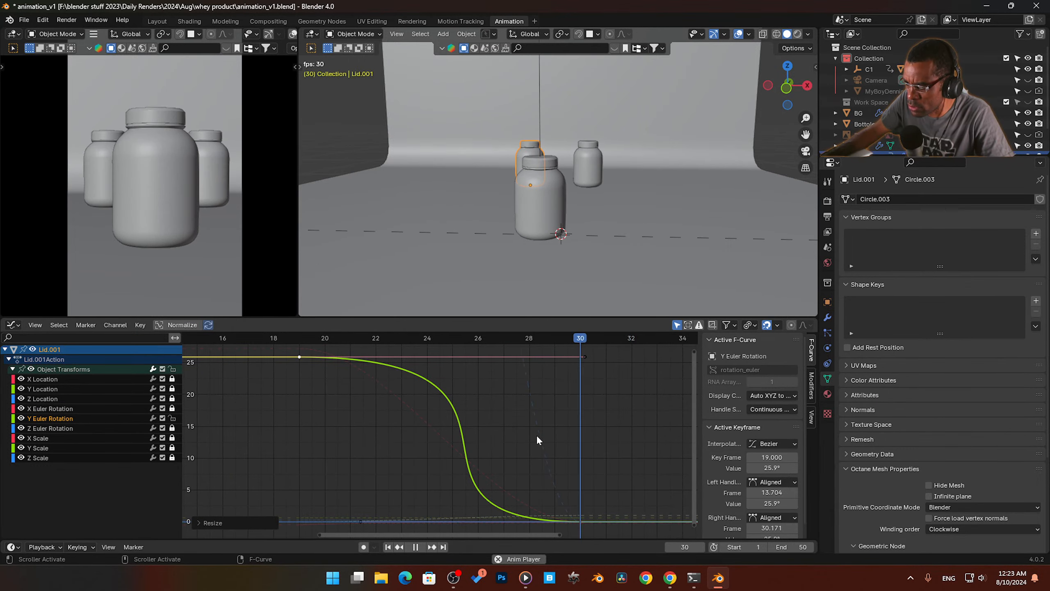
{"action": "key", "text": "space"}
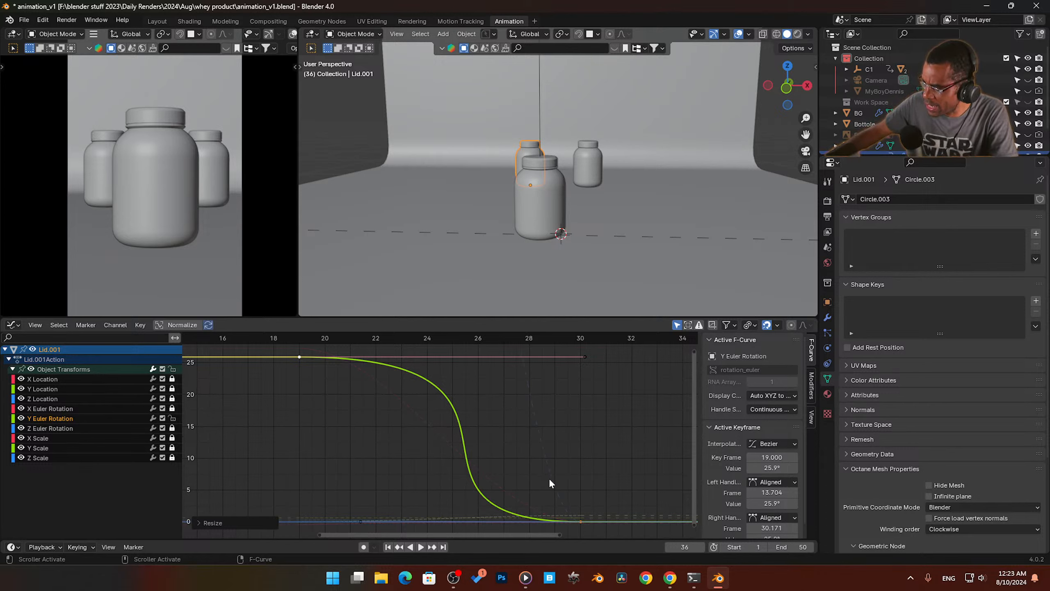
Step: Move the frame 30 keyframe of the Y Euler Rotation curve to frame 32, check the playback, and save the file
{"action": "left_click", "coordinate": [575, 520]}
{"action": "left_click", "coordinate": [582, 523]}
{"action": "key", "text": "g"}
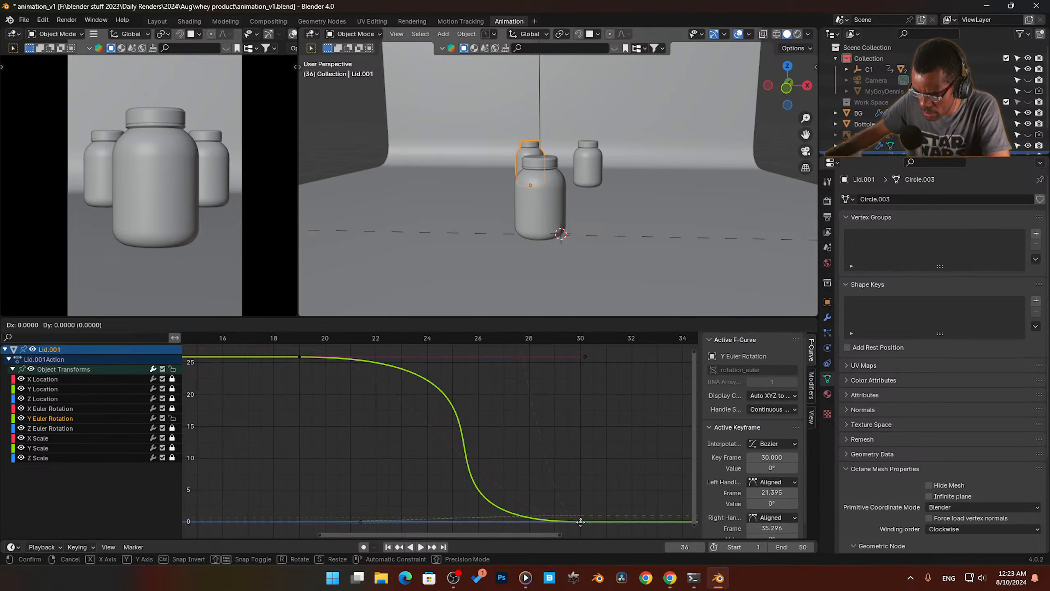
{"action": "left_click", "coordinate": [633, 519]}
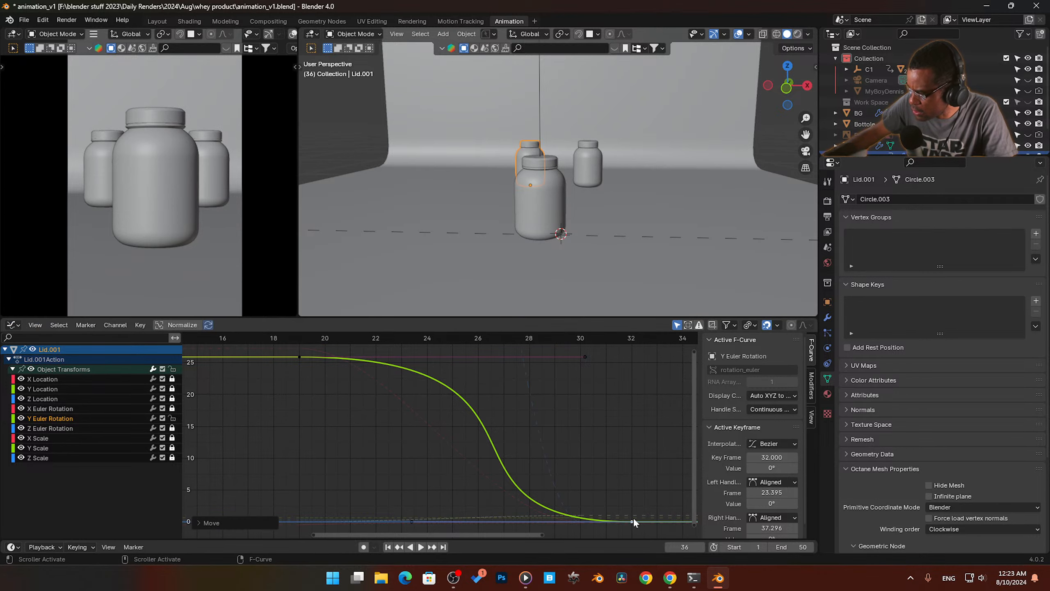
{"action": "key", "text": "space"}
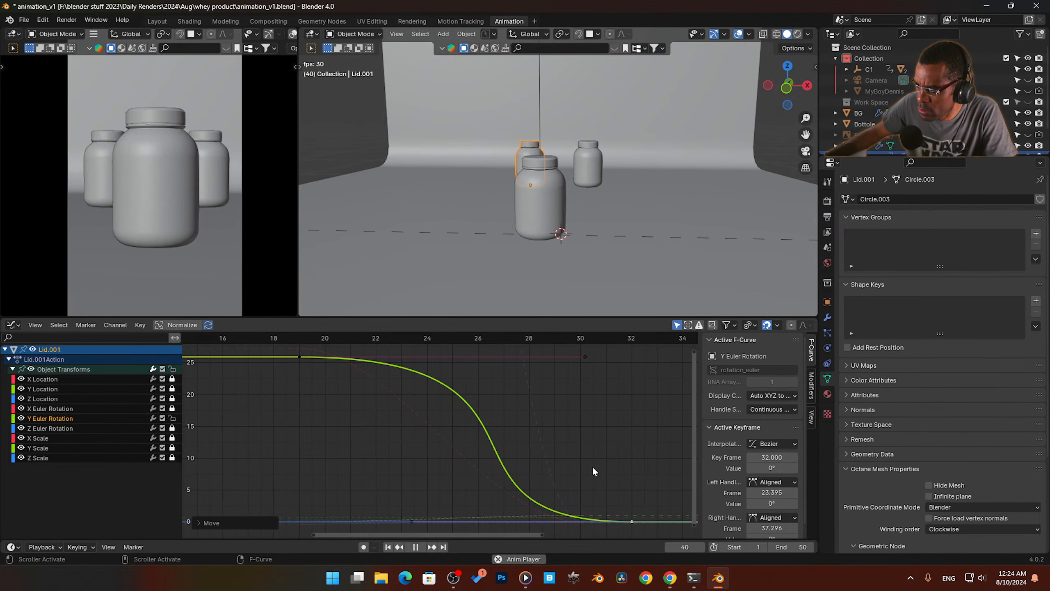
{"action": "key", "text": "space"}
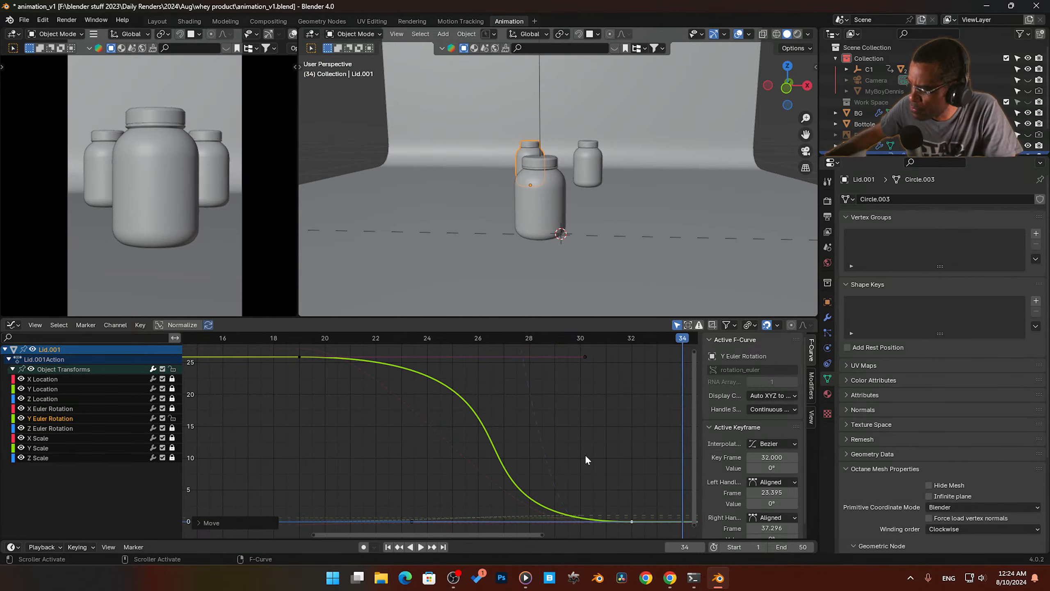
{"action": "key", "text": "shift+s"}
{"action": "key", "text": "ctrl+s"}
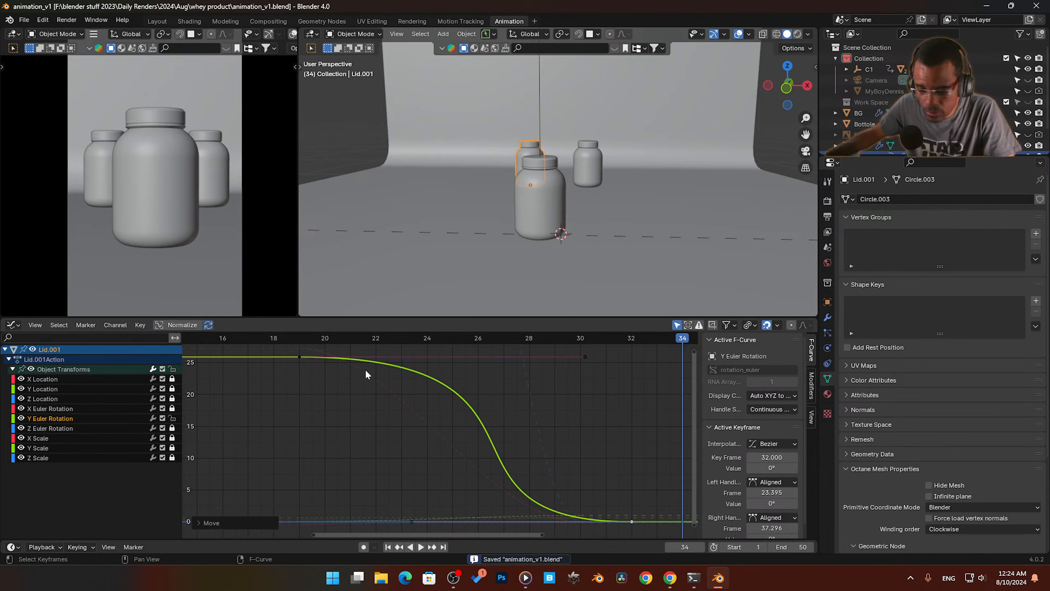
Step: Select the other rear bottle, Lid.002, and lock all of its transform channels except X Location
{"action": "left_click", "coordinate": [584, 178]}
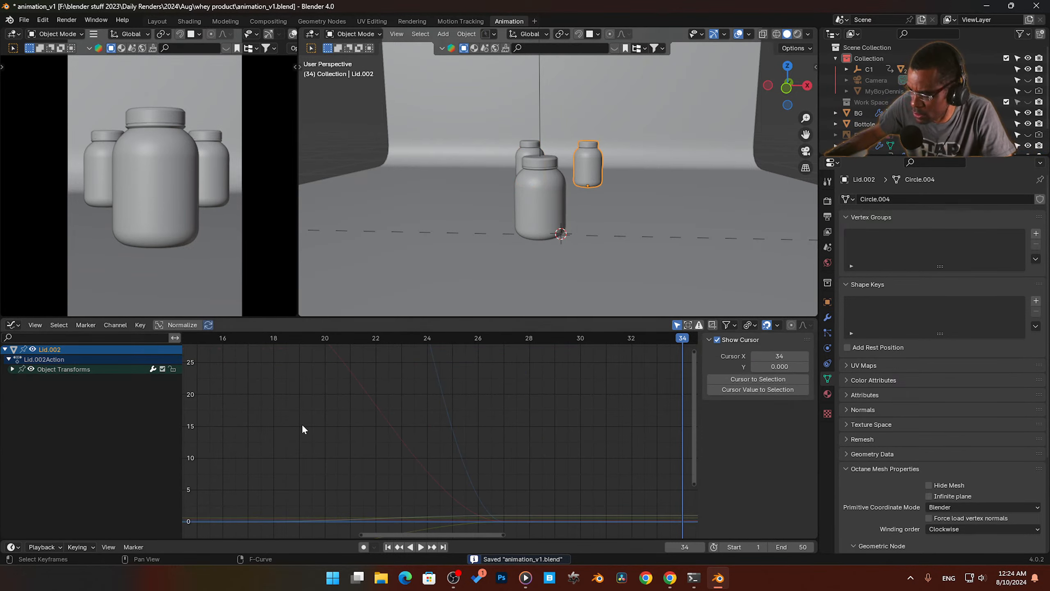
{"action": "left_click", "coordinate": [173, 369]}
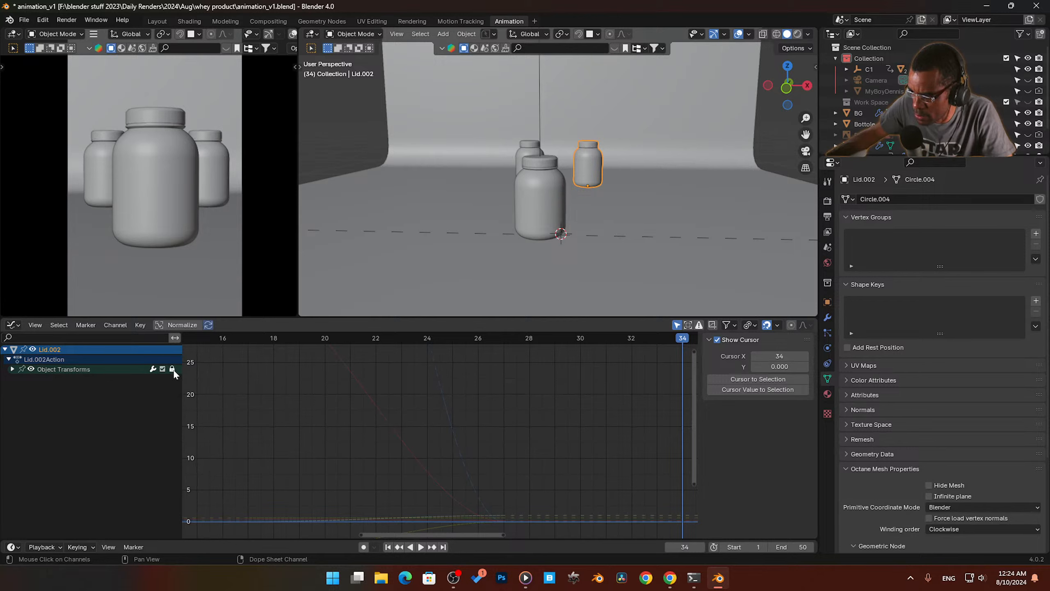
{"action": "left_click", "coordinate": [13, 369]}
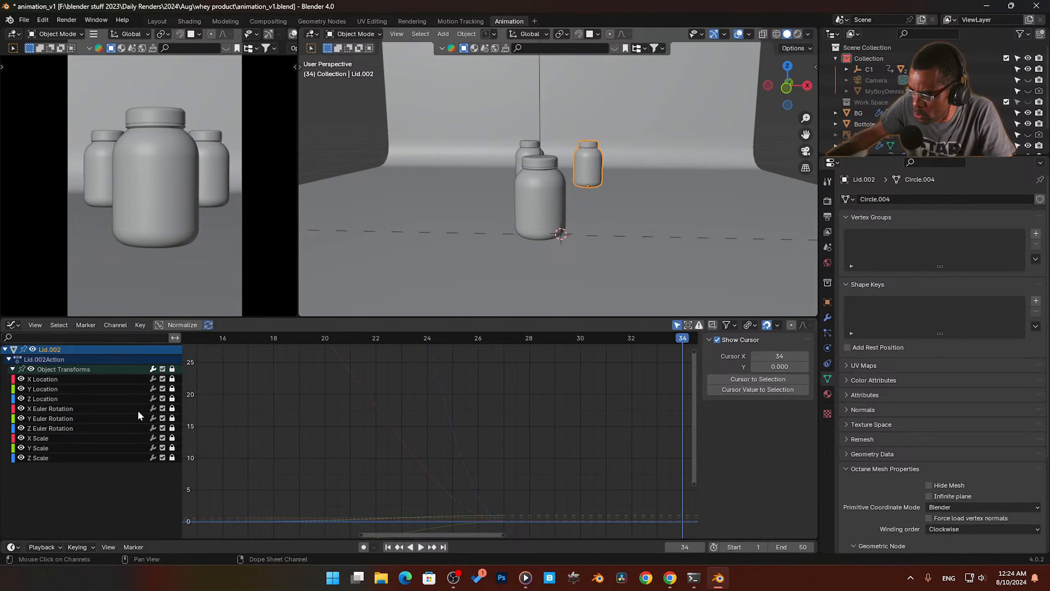
{"action": "left_click", "coordinate": [91, 379]}
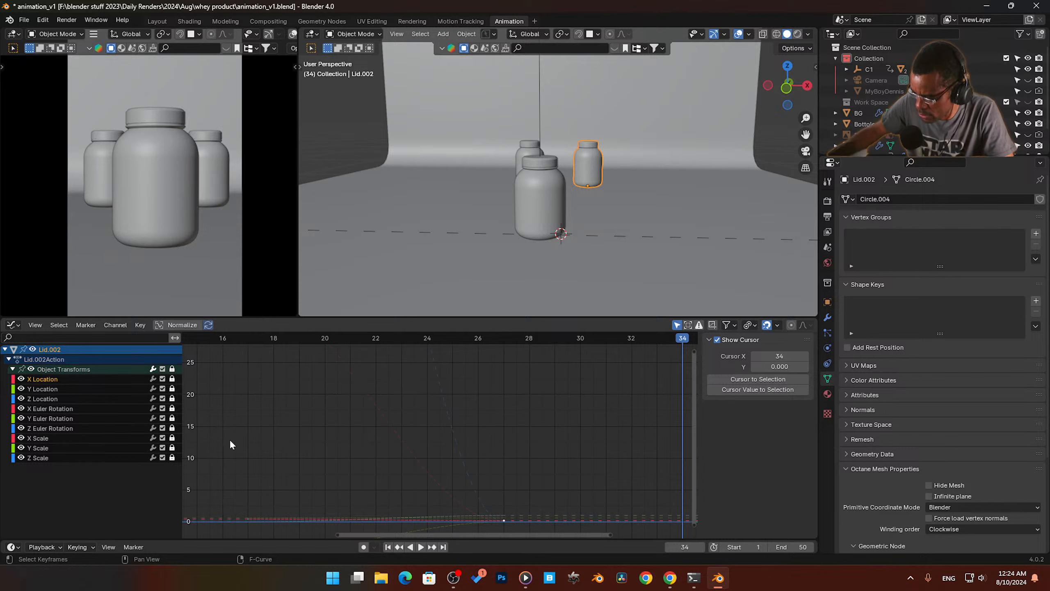
{"action": "key", "text": "Home"}
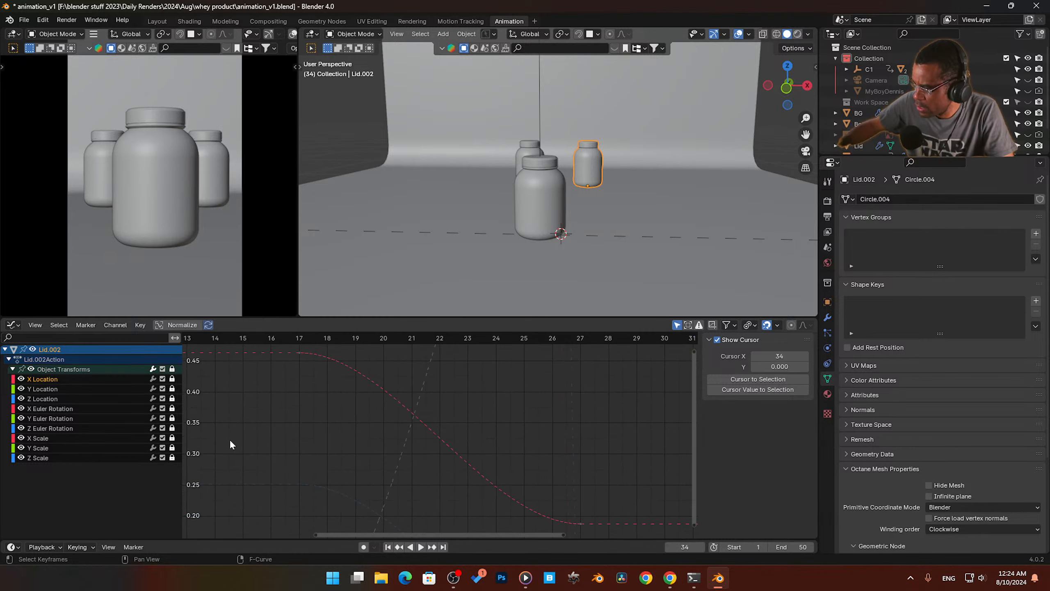
{"action": "left_click", "coordinate": [172, 379]}
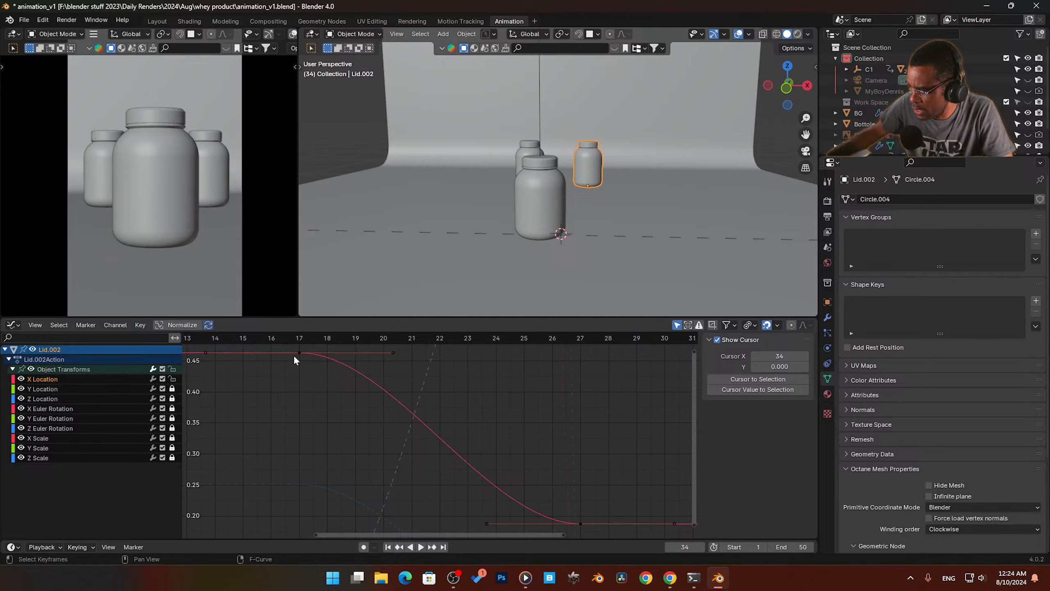
Step: Set the incoming handle of the frame 27 keyframe on the X Location curve to Free
{"action": "left_click", "coordinate": [484, 524]}
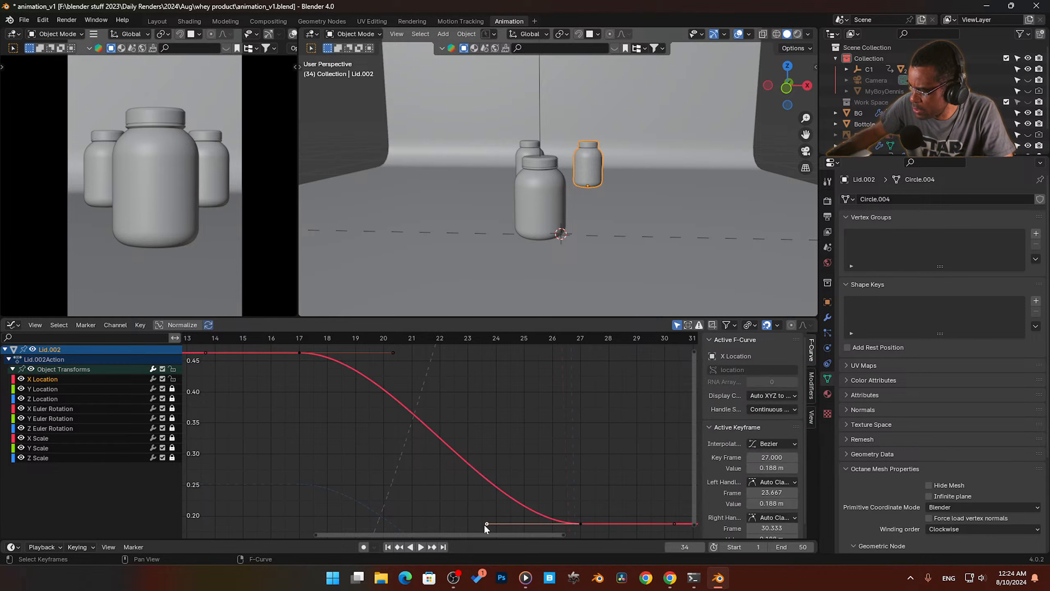
{"action": "key", "text": "v"}
{"action": "left_click", "coordinate": [484, 501]}
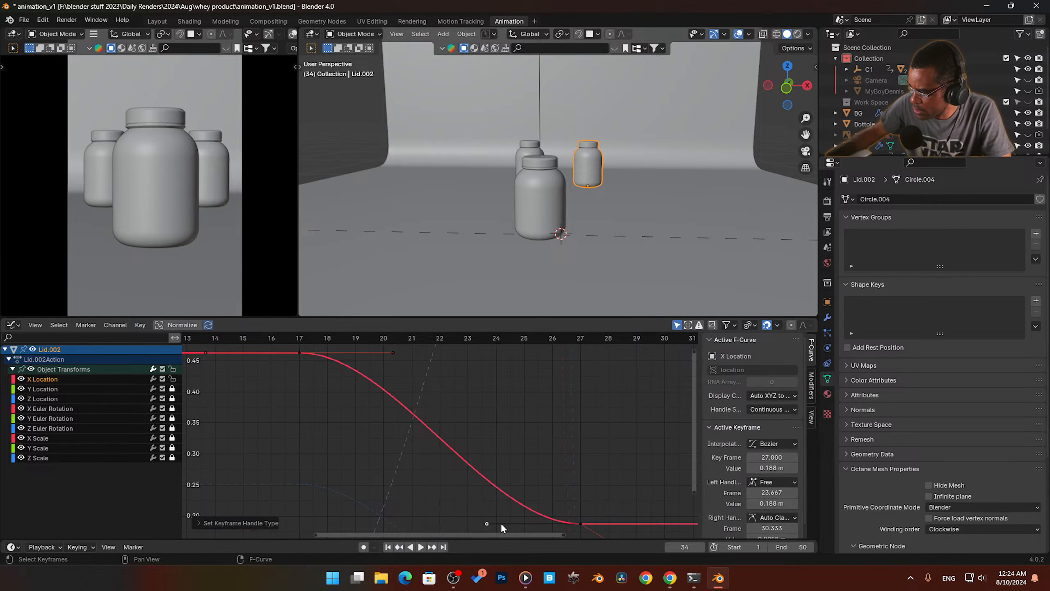
Step: Try pulling the frame 27 incoming handle up to about frame 27 and 0.404 m, play the animation, and undo the handle move
{"action": "key", "text": "g"}
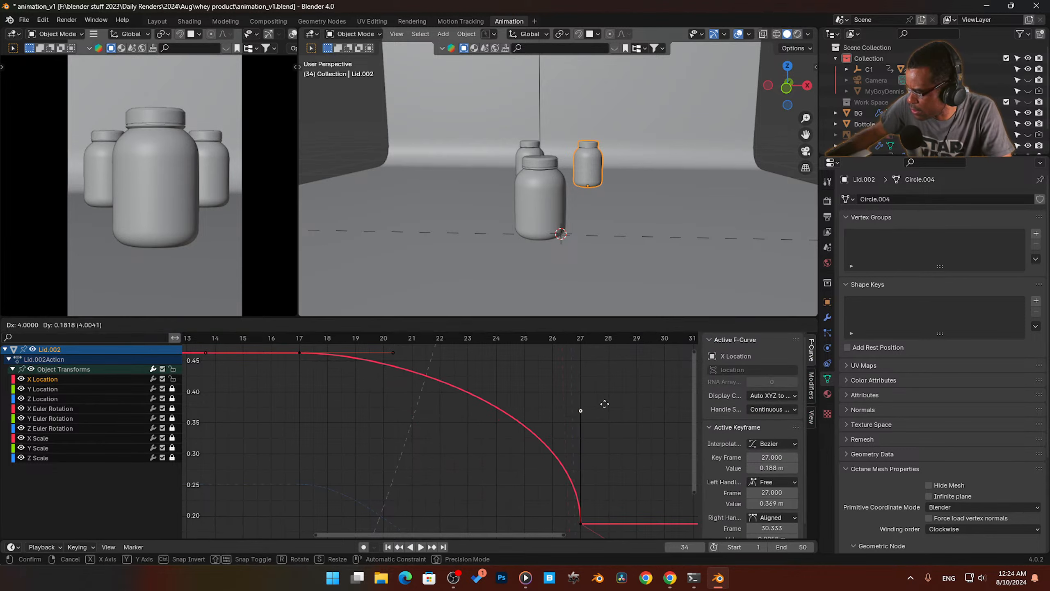
{"action": "left_click", "coordinate": [608, 383]}
{"action": "key", "text": "space"}
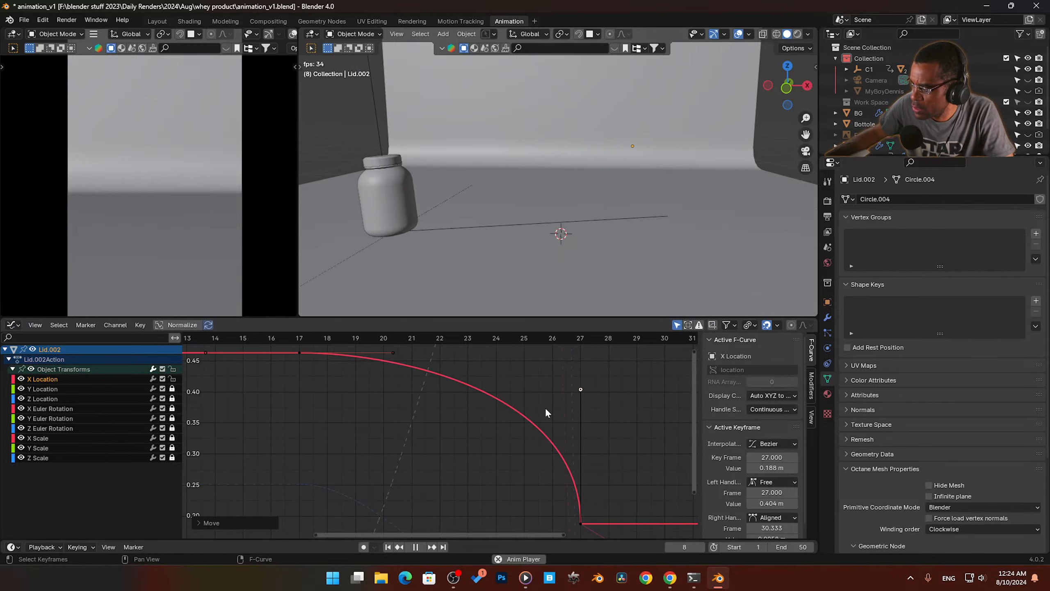
{"action": "key", "text": "space"}
{"action": "key", "text": "ctrl+z"}
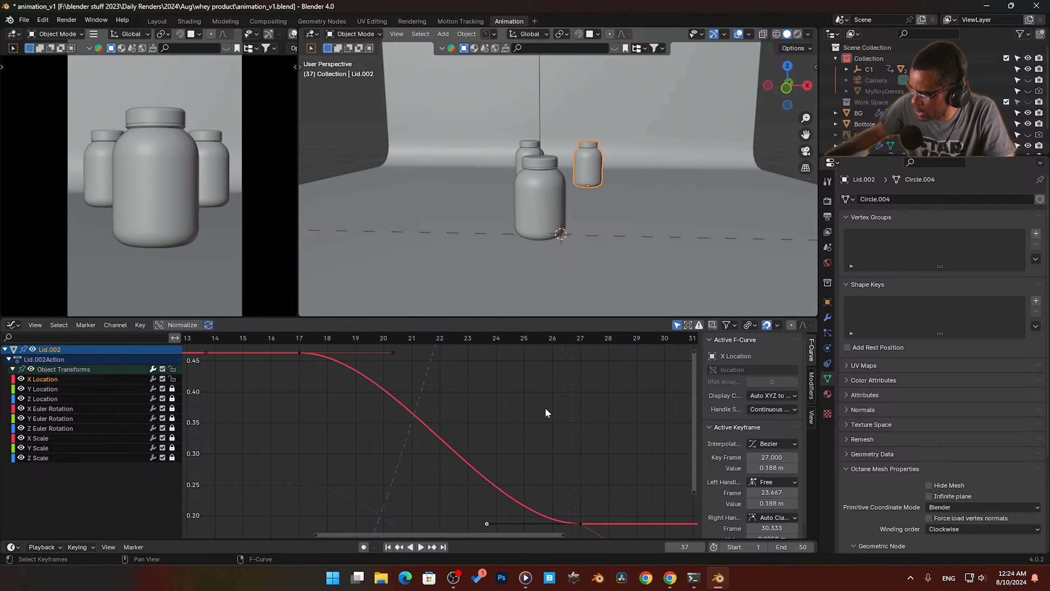
Step: Pull the frame 17 outgoing handle of the X Location curve straight down, ending at about 0.27 m, playing the animation to check
{"action": "left_click_drag", "start_coordinate": [396, 355], "coordinate": [297, 514]}
{"action": "key", "text": "space"}
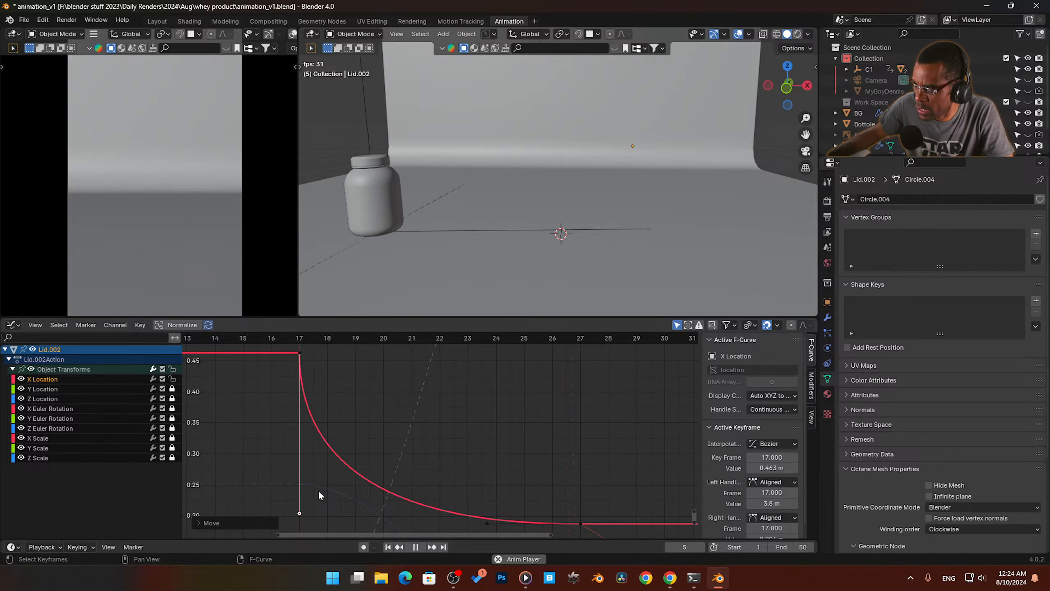
{"action": "key", "text": "Escape"}
{"action": "left_click_drag", "start_coordinate": [296, 512], "coordinate": [294, 467]}
{"action": "key", "text": "space"}
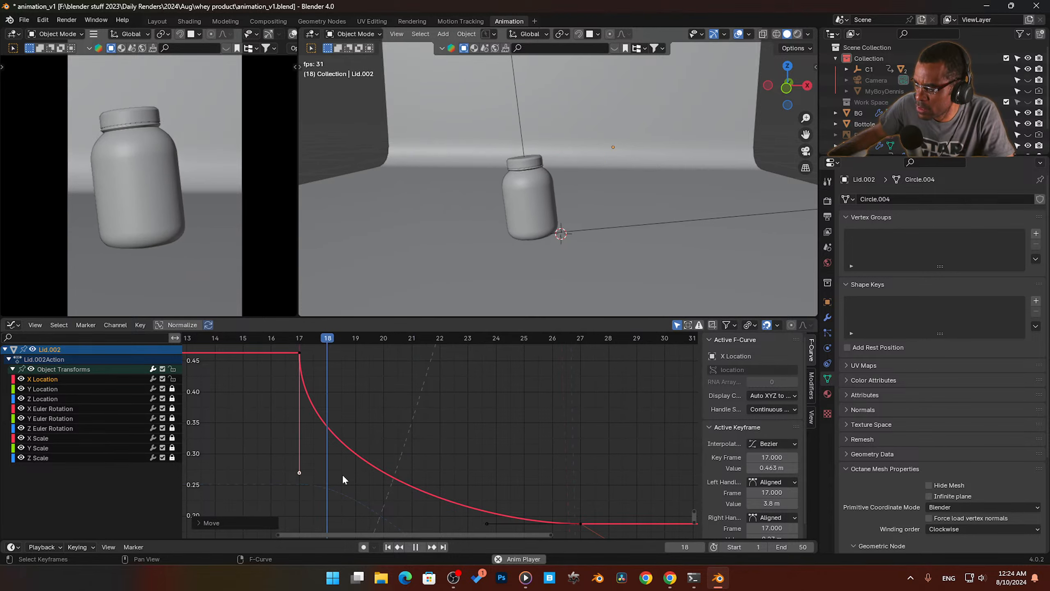
{"action": "key", "text": "space"}
{"action": "left_click_drag", "start_coordinate": [551, 490], "coordinate": [591, 526]}
{"action": "key", "text": "space"}
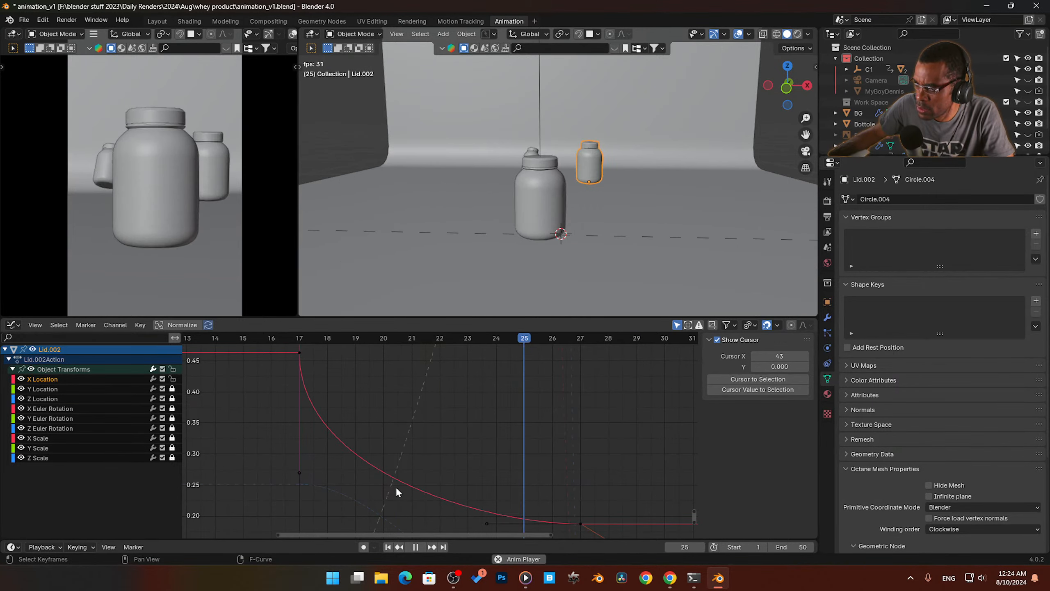
{"action": "key", "text": "space"}
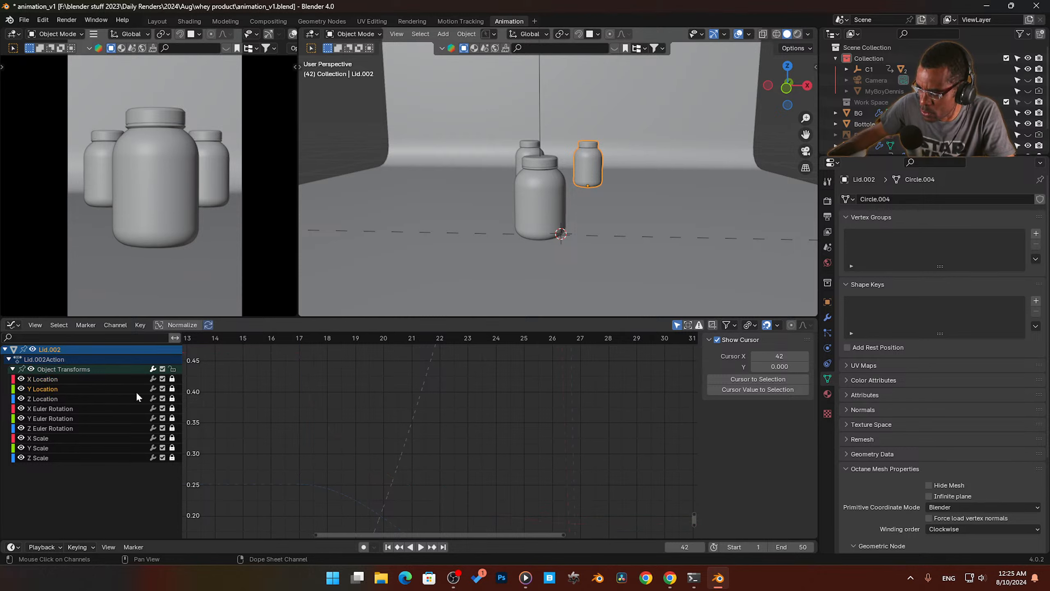
Step: Unlock the Y Location channel of Lid.002 and select all of its keyframes
{"action": "left_click", "coordinate": [172, 389]}
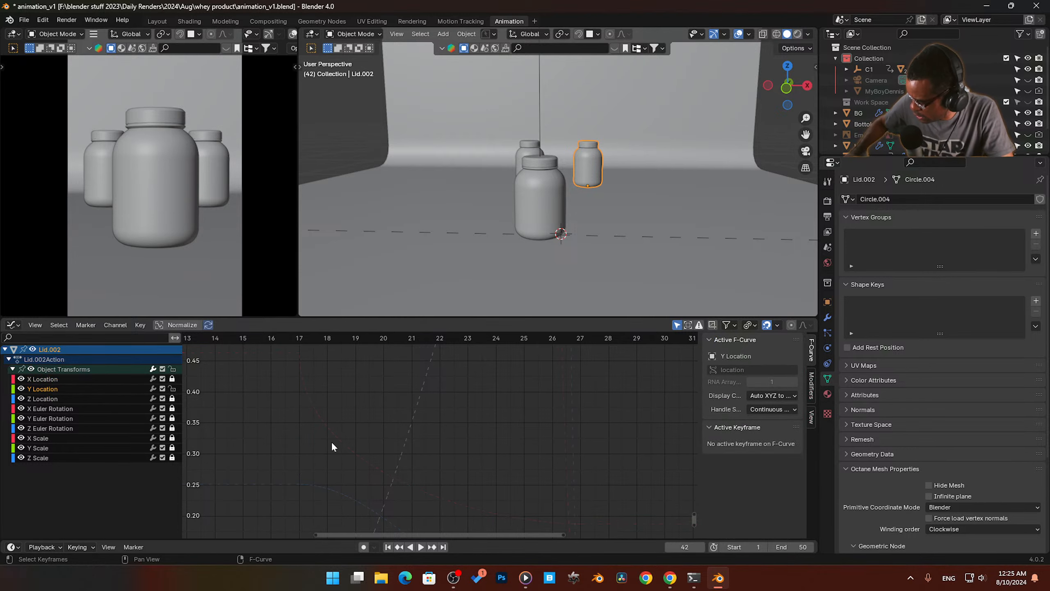
{"action": "key", "text": "a"}
{"action": "key", "text": "KP_Decimal"}
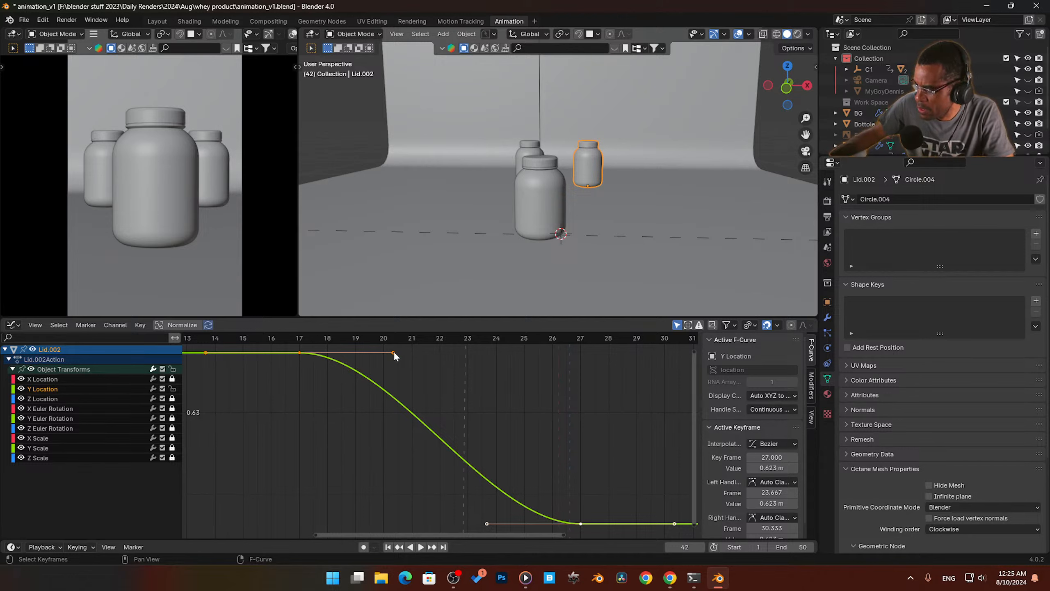
Step: Try pulling the frame 17 outgoing handle down to about frame 19.5 with all Y Location keyframes selected, and undo the move
{"action": "left_click_drag", "start_coordinate": [394, 351], "coordinate": [371, 415]}
{"action": "left_click", "coordinate": [369, 414]}
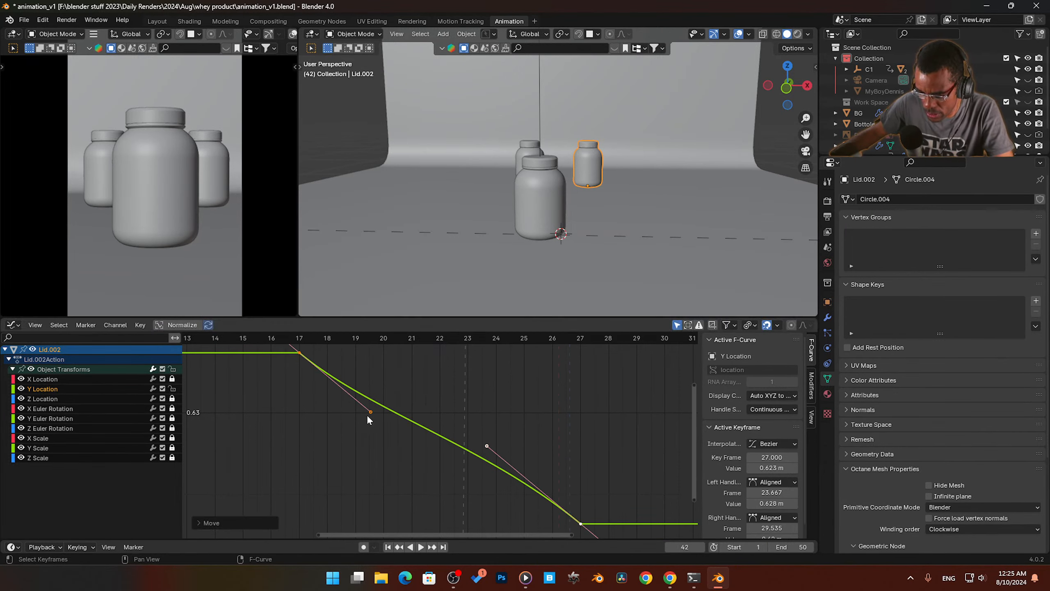
{"action": "key", "text": "ctrl+z"}
{"action": "left_click", "coordinate": [396, 359]}
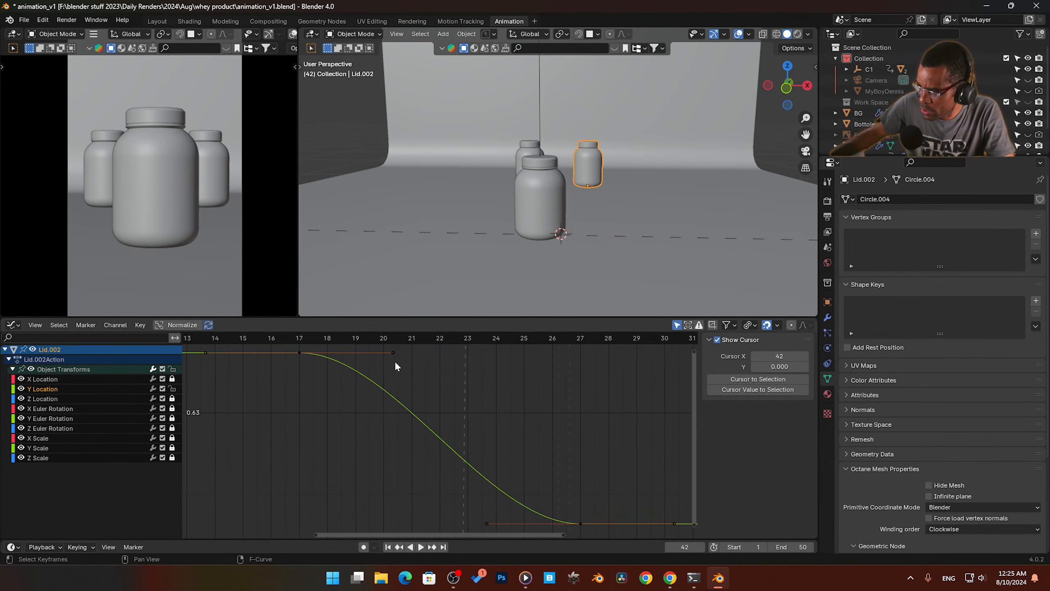
Step: Set the frame 17 Y Location keyframe's handles to Free, pull its outgoing handle straight down to about 0.624 m, and play the animation
{"action": "left_click", "coordinate": [299, 352]}
{"action": "key", "text": "v"}
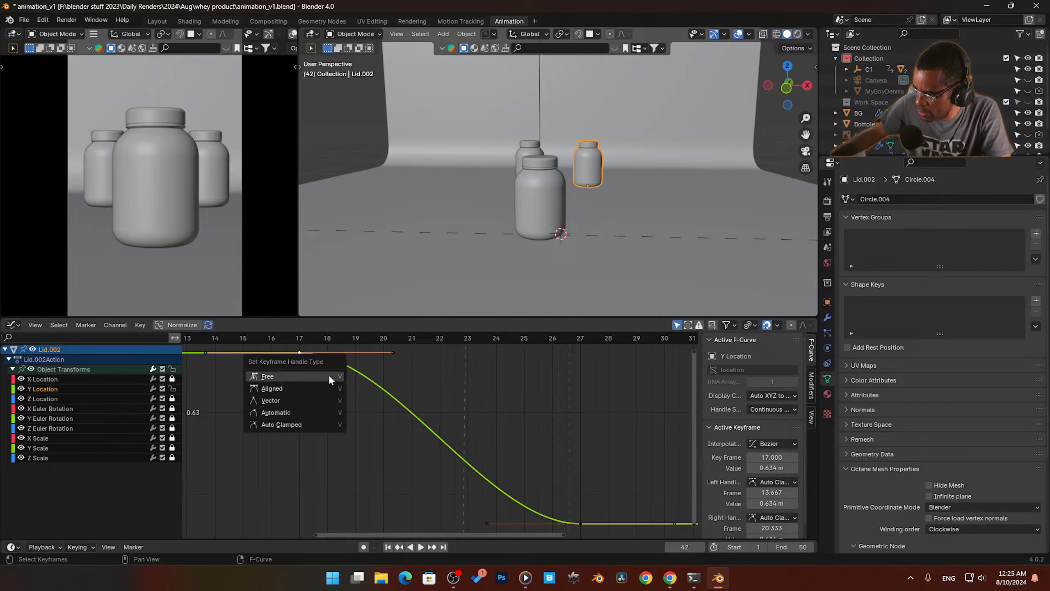
{"action": "left_click", "coordinate": [328, 375]}
{"action": "left_click_drag", "start_coordinate": [397, 355], "coordinate": [295, 514]}
{"action": "key", "text": "space"}
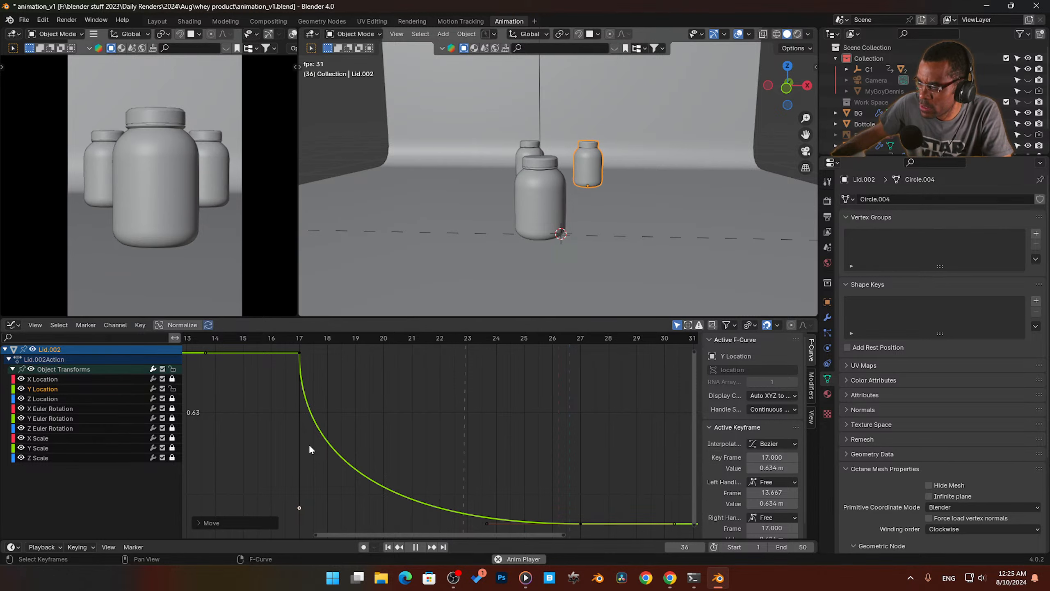
Step: Move the frame 27 keyframe of the Y Location curve horizontally to frame 26, and play the animation to check
{"action": "key", "text": "space"}
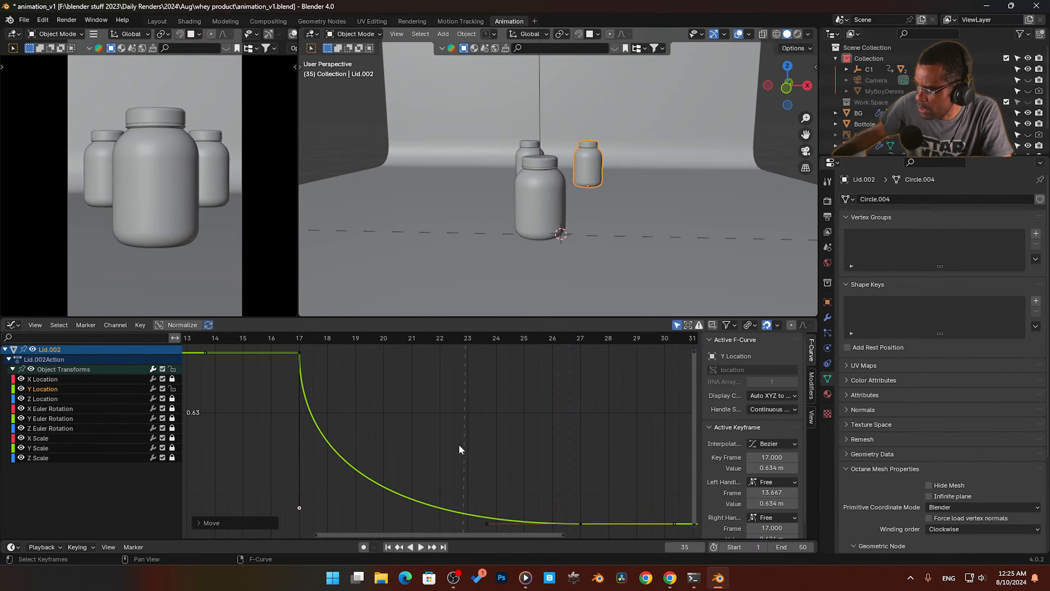
{"action": "left_click_drag", "start_coordinate": [555, 475], "coordinate": [583, 529]}
{"action": "key", "text": "g"}
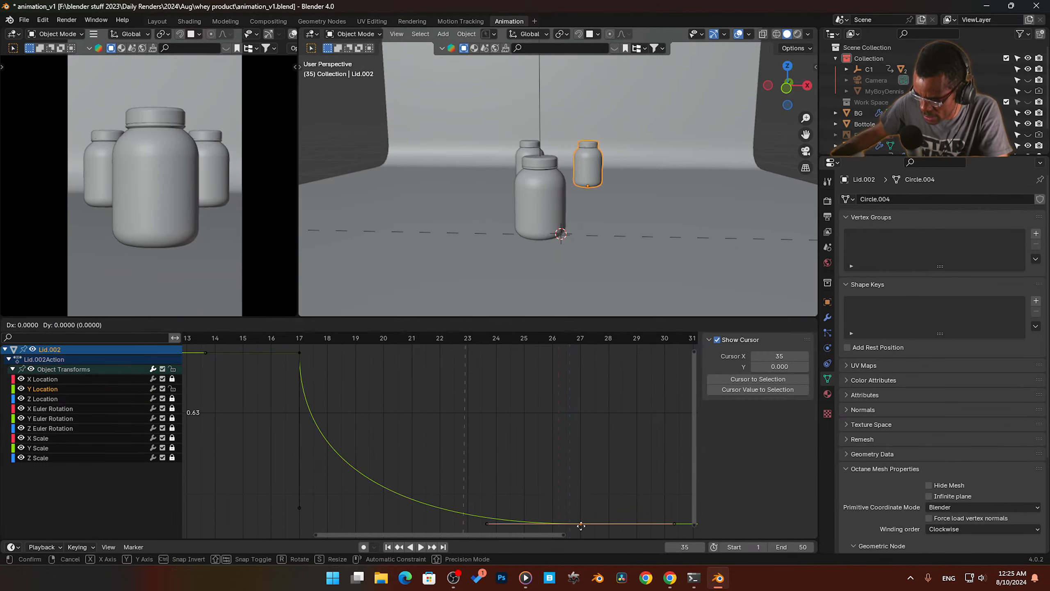
{"action": "key", "text": "x"}
{"action": "left_click", "coordinate": [561, 525]}
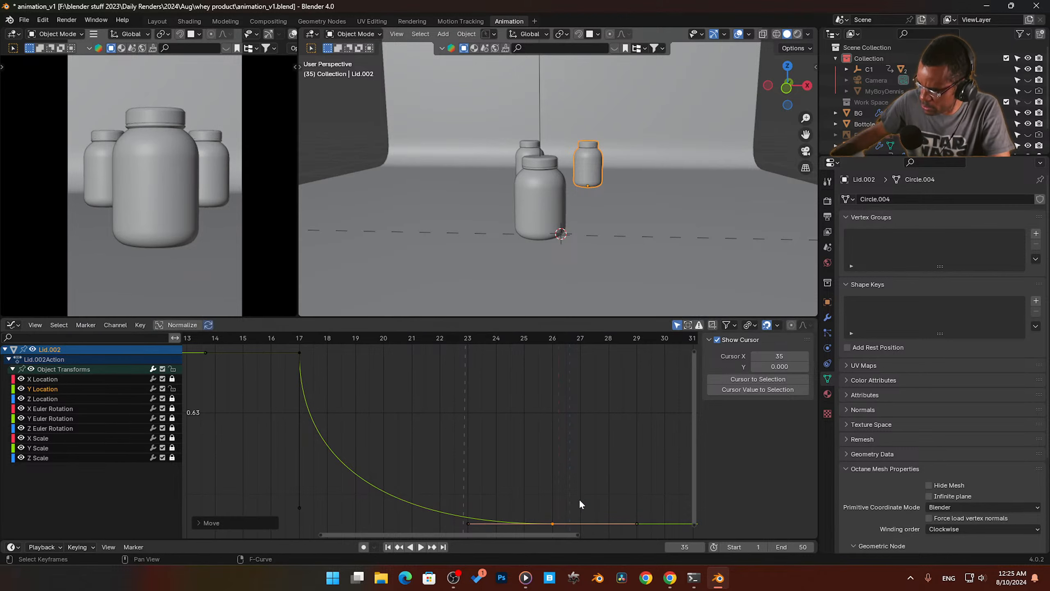
{"action": "key", "text": "space"}
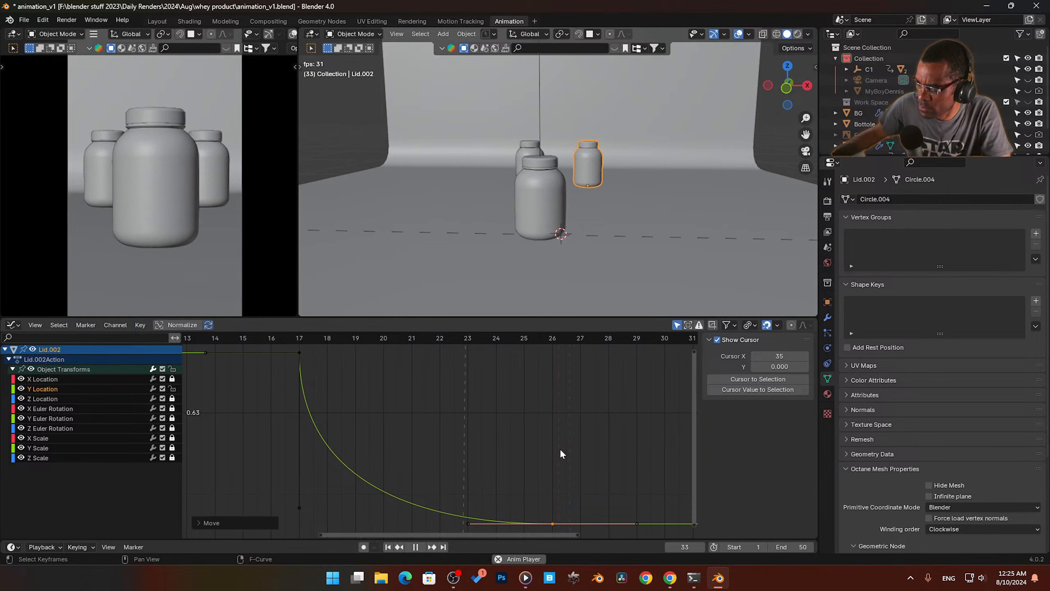
{"action": "key", "text": "space"}
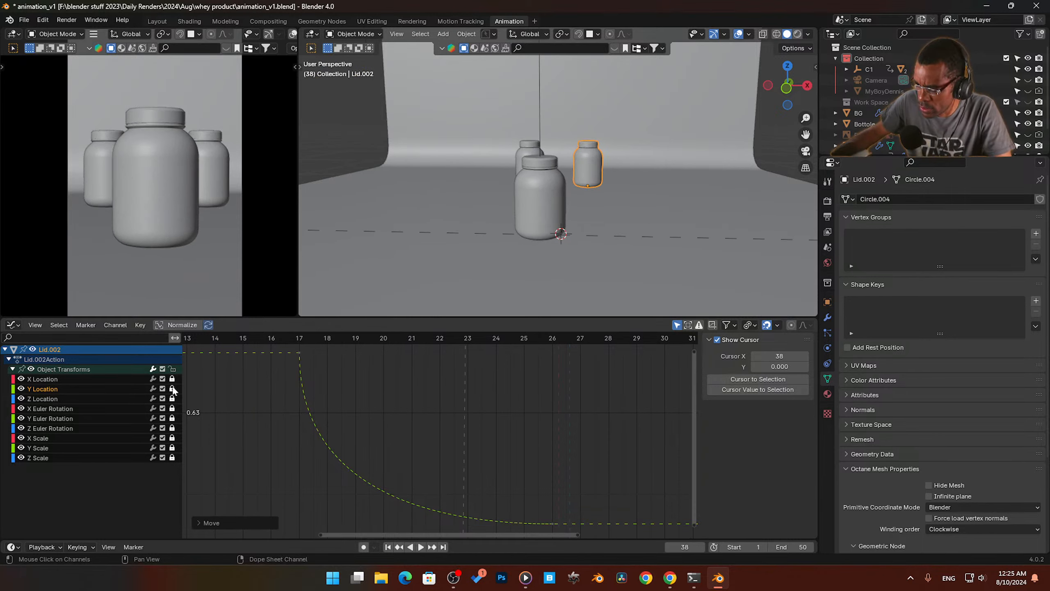
Step: Lock the Y Location channel, unlock Z Location, and set its keyframes' handles to Free
{"action": "left_click", "coordinate": [45, 397]}
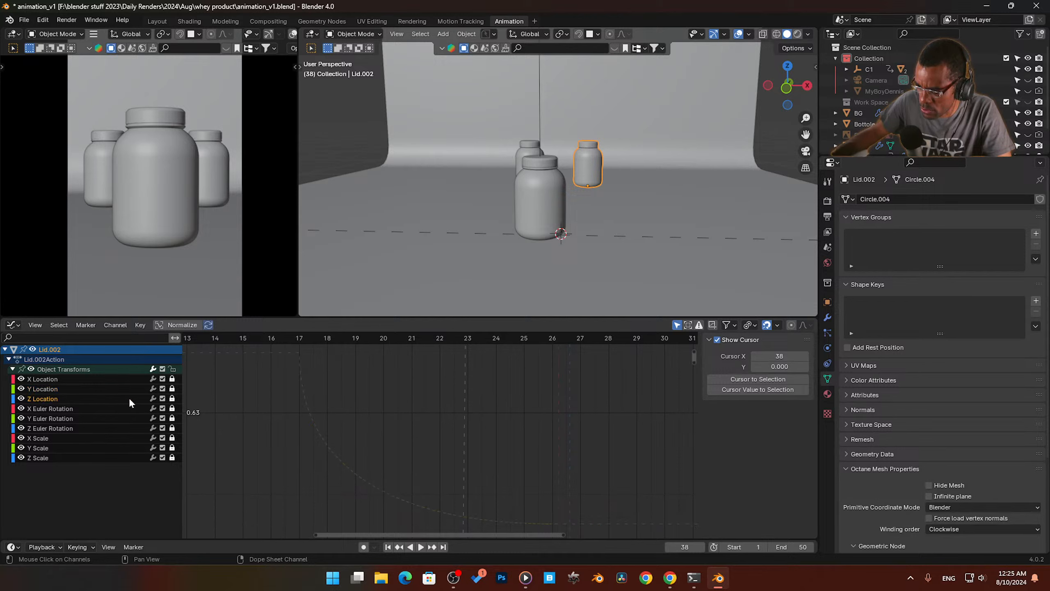
{"action": "left_click", "coordinate": [162, 399]}
{"action": "left_click", "coordinate": [172, 399]}
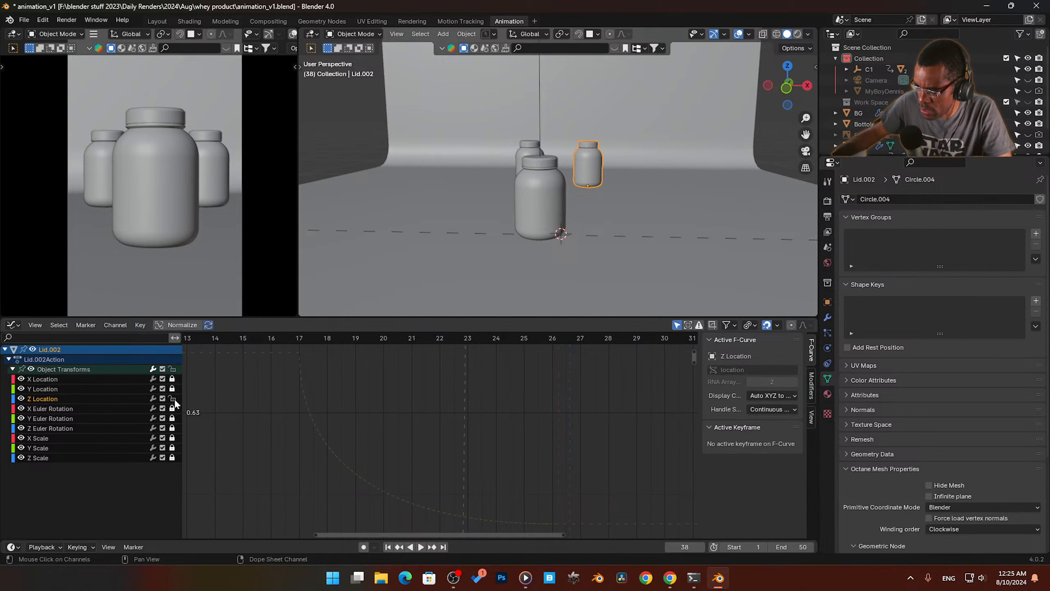
{"action": "left_click", "coordinate": [322, 447]}
{"action": "key", "text": "Home"}
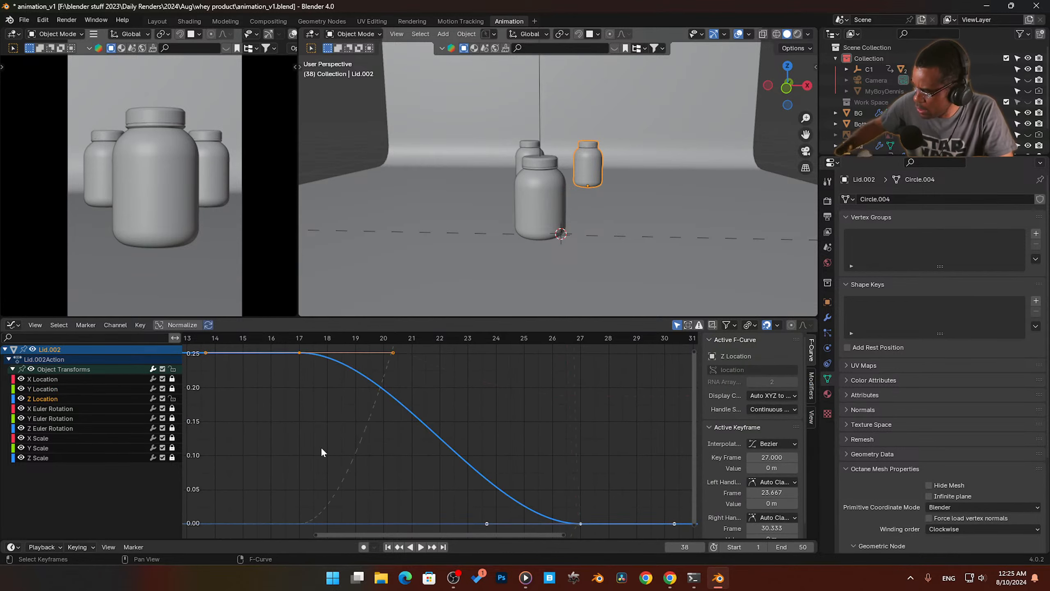
{"action": "key", "text": "v"}
{"action": "left_click", "coordinate": [400, 373]}
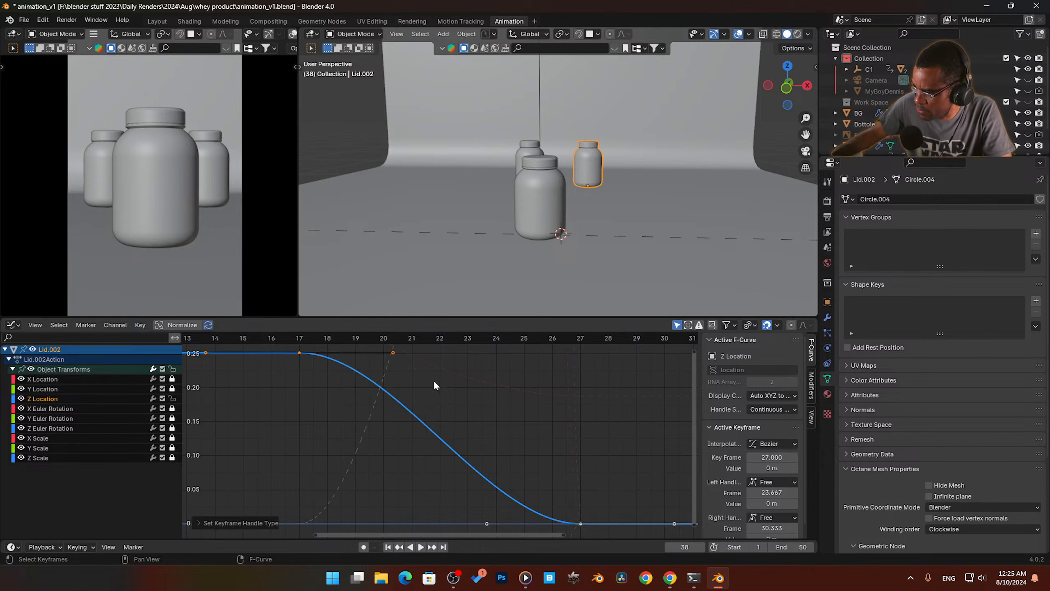
{"action": "left_click", "coordinate": [434, 382]}
Step: Try pulling the frame 17 outgoing handle of the Z Location curve straight down to about 0.02 m, and undo the move
{"action": "left_click_drag", "start_coordinate": [394, 354], "coordinate": [299, 512]}
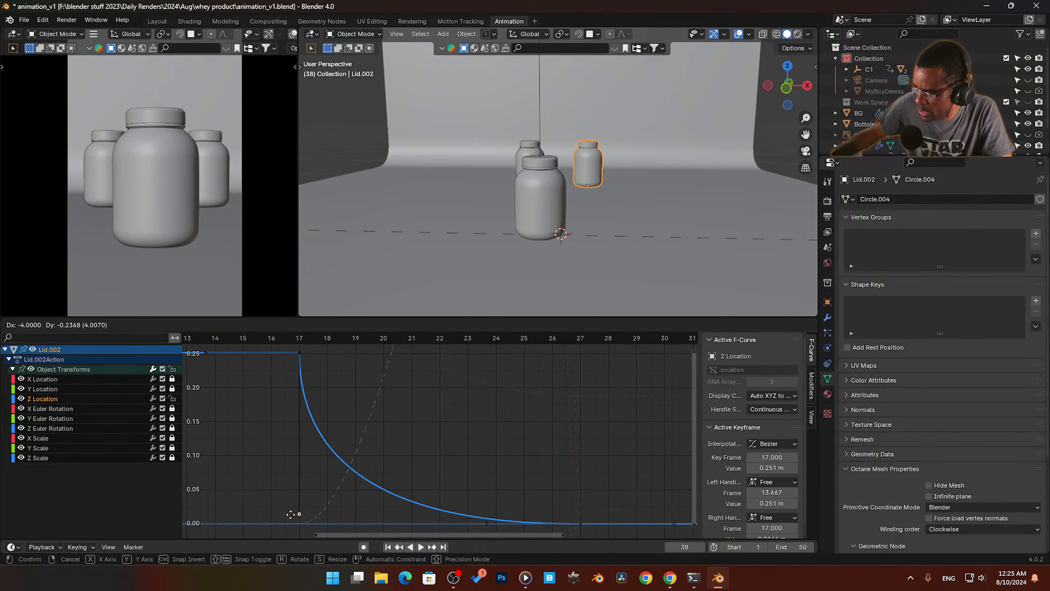
{"action": "key", "text": "space"}
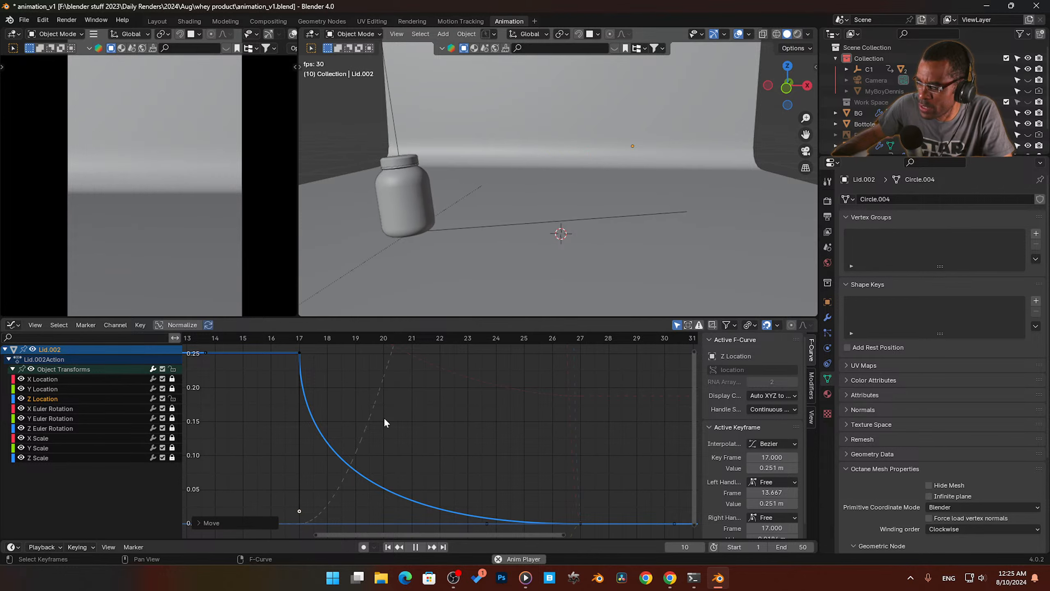
{"action": "key", "text": "space"}
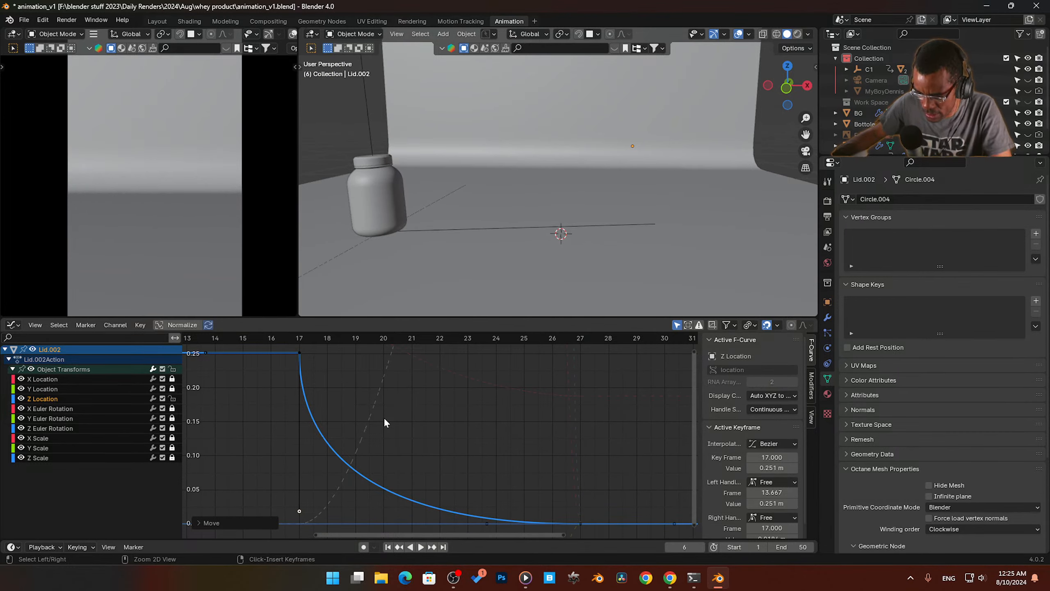
{"action": "key", "text": "ctrl+z"}
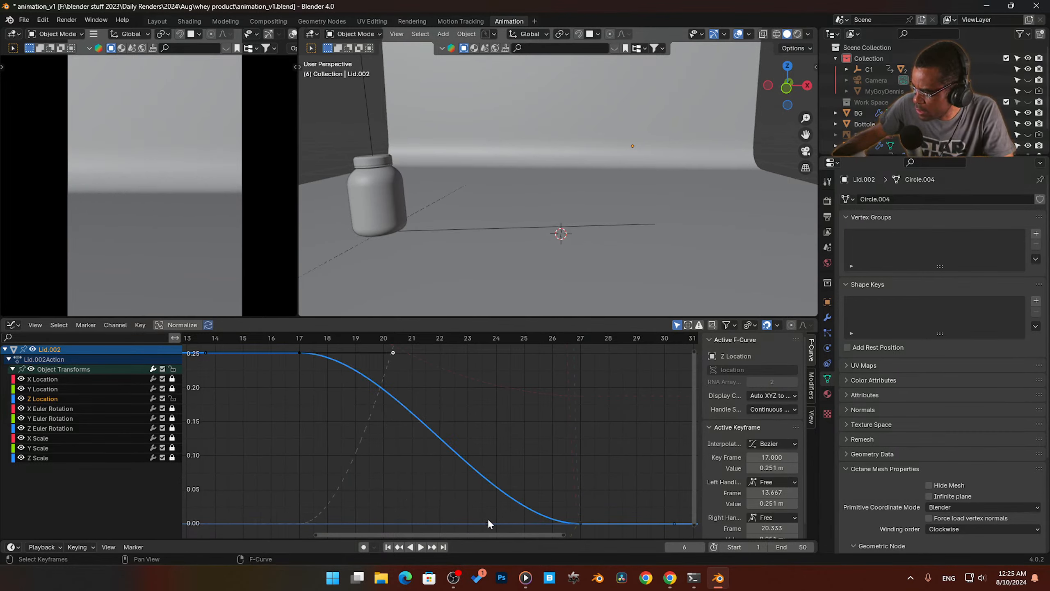
Step: Try the frame 27 keyframe's incoming Z Location handle straight up at about 0.155 m, and at frame 24.1 and 0.13 m, playing each version
{"action": "left_click_drag", "start_coordinate": [488, 519], "coordinate": [580, 418]}
{"action": "key", "text": "space"}
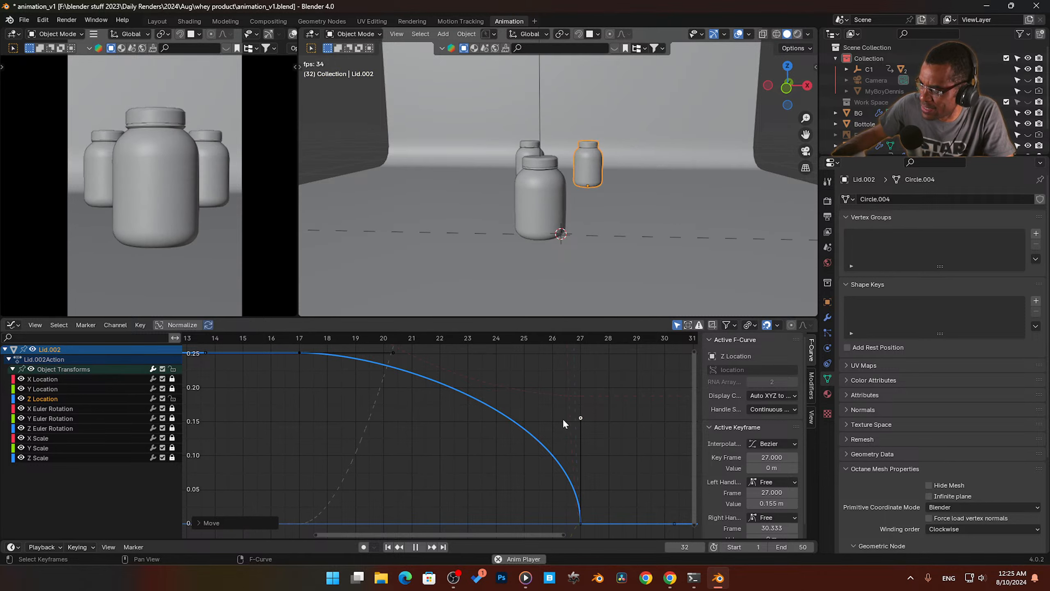
{"action": "key", "text": "space"}
{"action": "left_click_drag", "start_coordinate": [581, 420], "coordinate": [503, 434]}
{"action": "key", "text": "space"}
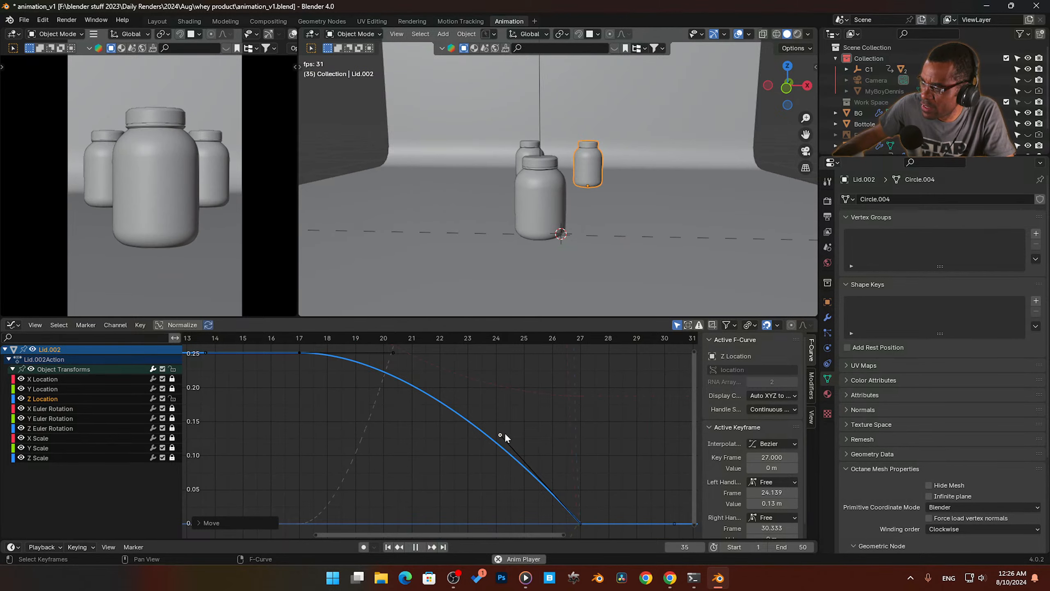
{"action": "key", "text": "space"}
Step: Lower the frame 27 keyframe's incoming Z Location handle in stages to about frame 24.3 and 0.023 m, playing the animation to check
{"action": "left_click_drag", "start_coordinate": [503, 442], "coordinate": [474, 478]}
{"action": "key", "text": "space"}
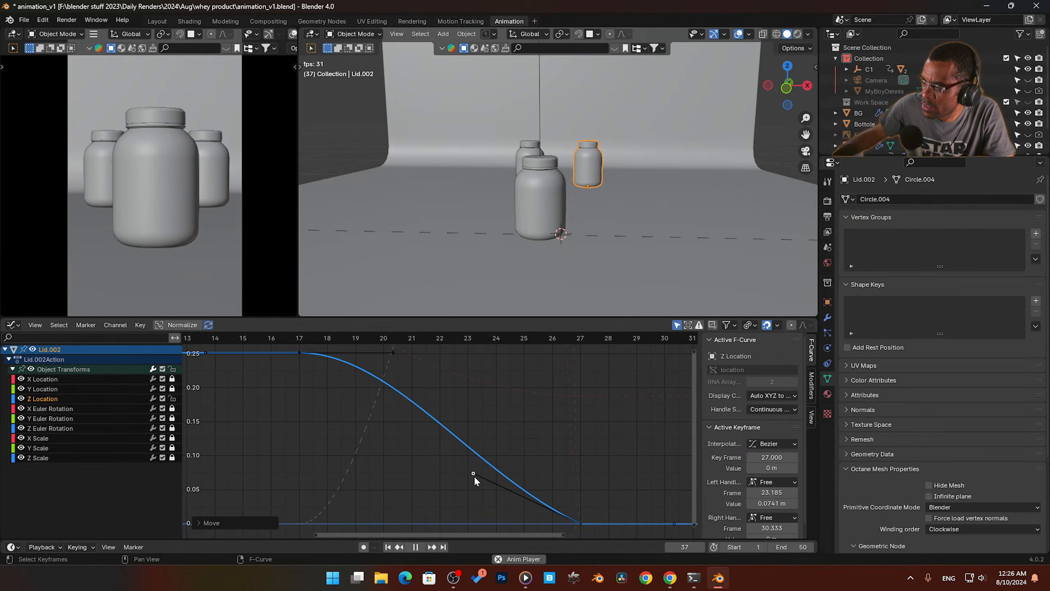
{"action": "key", "text": "g"}
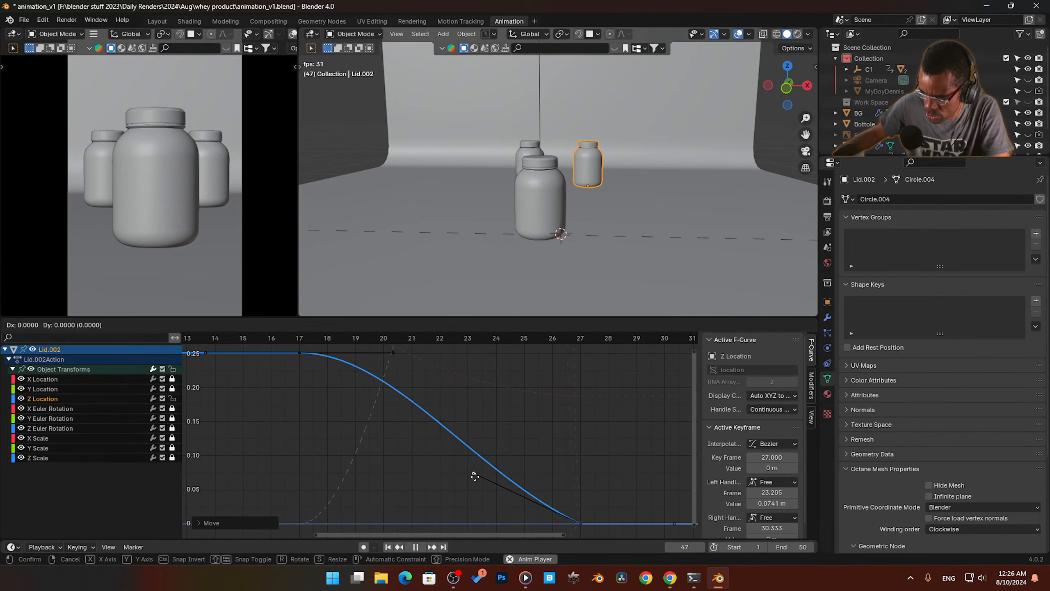
{"action": "key", "text": "x"}
{"action": "left_click", "coordinate": [502, 495]}
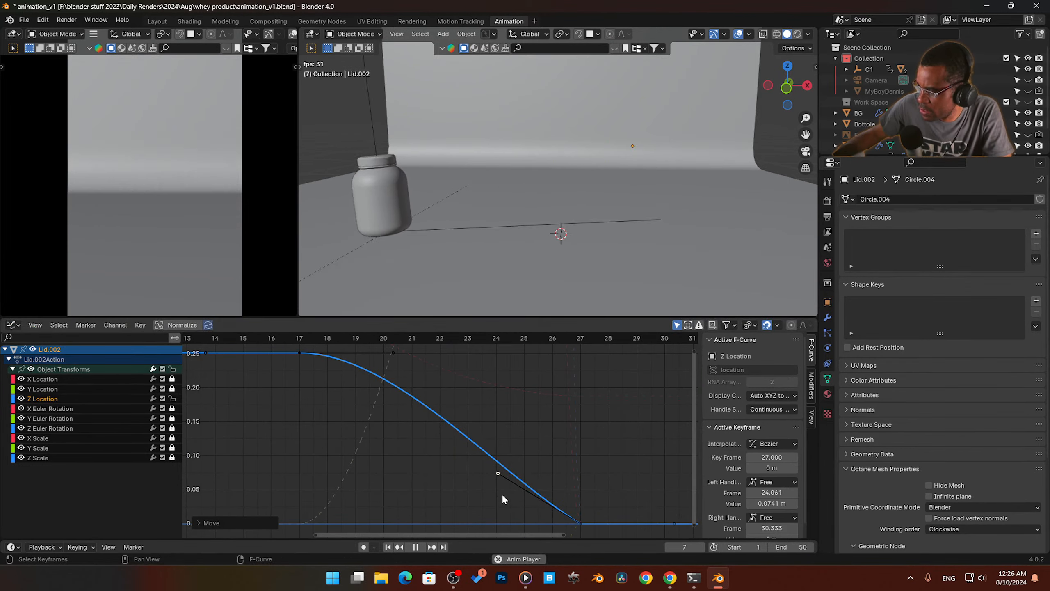
{"action": "key", "text": "g"}
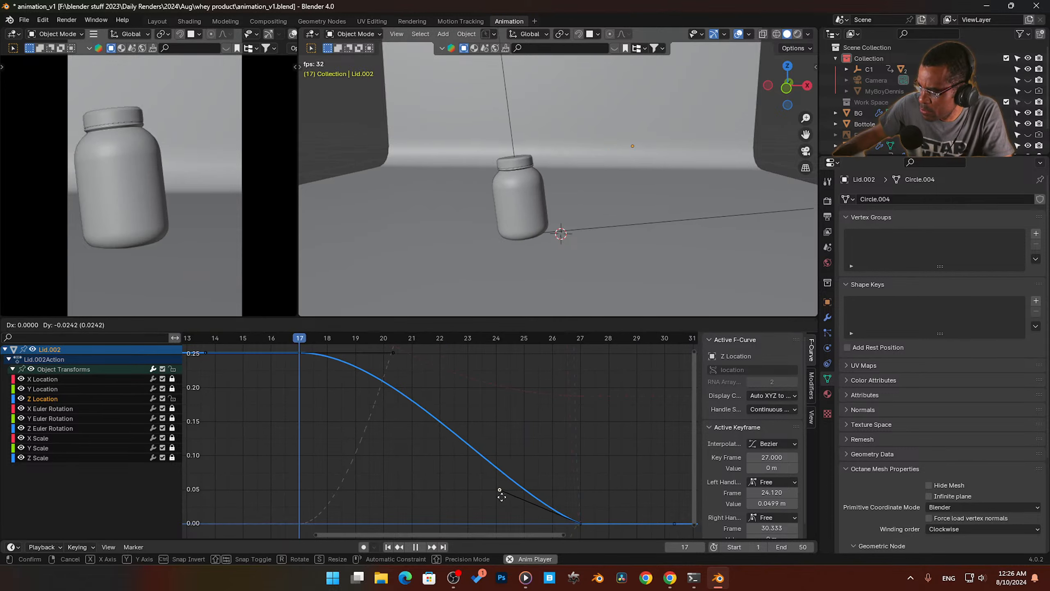
{"action": "left_click", "coordinate": [506, 513]}
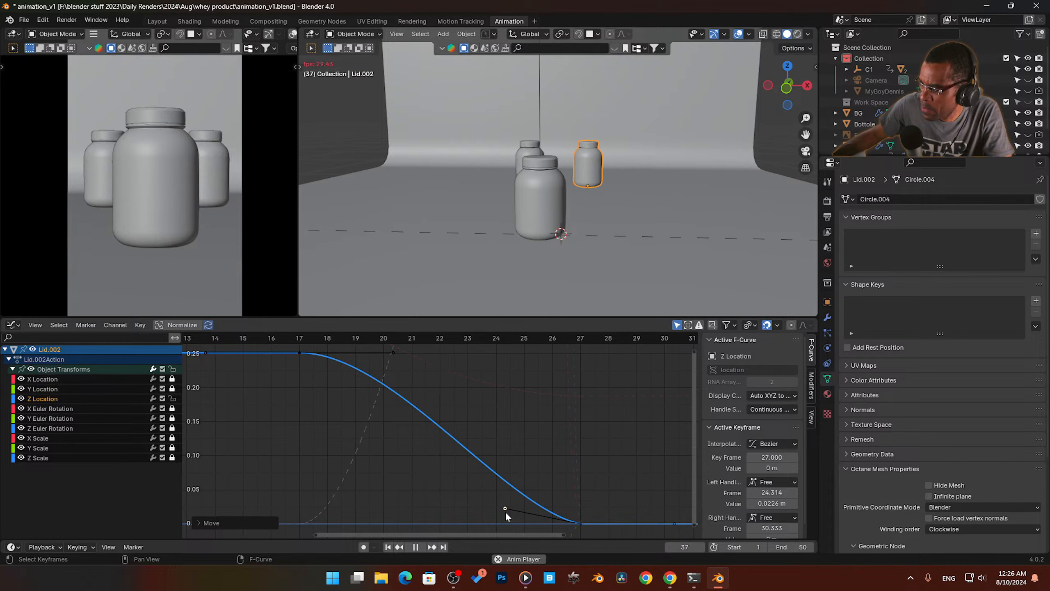
{"action": "key", "text": "space"}
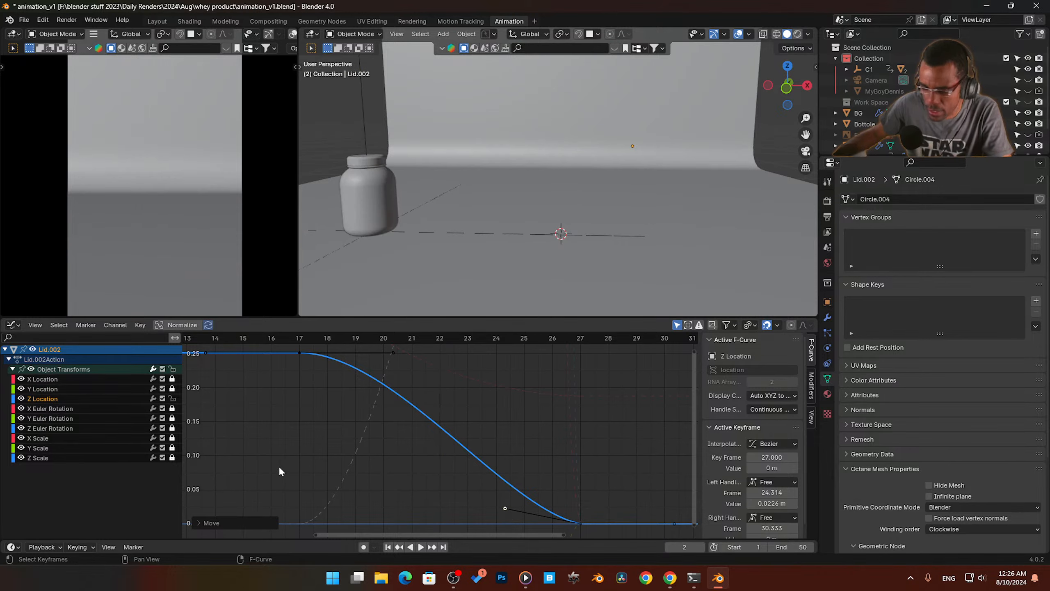
Step: Lock the Z Location channel, unlock X Euler Rotation, and set its frame 17 keyframe's handles to Free
{"action": "left_click", "coordinate": [172, 399]}
{"action": "left_click", "coordinate": [65, 409]}
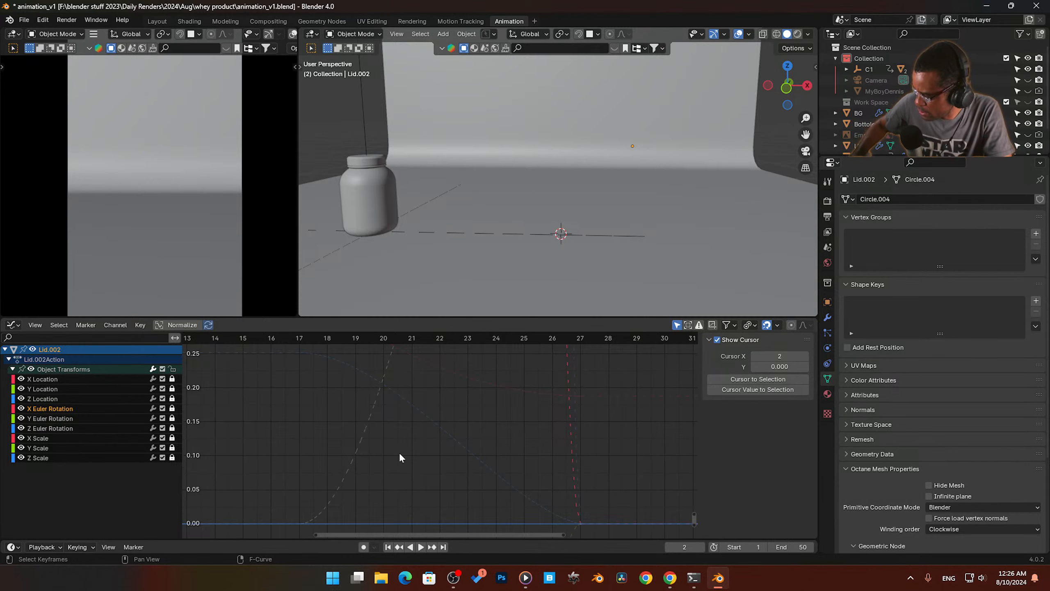
{"action": "key", "text": "Home"}
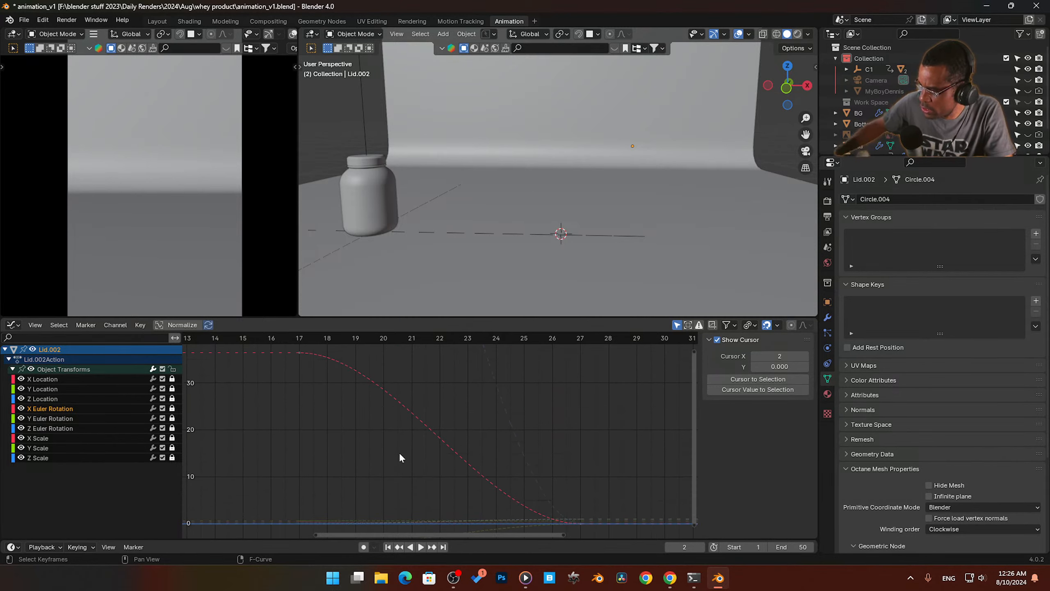
{"action": "left_click", "coordinate": [172, 409]}
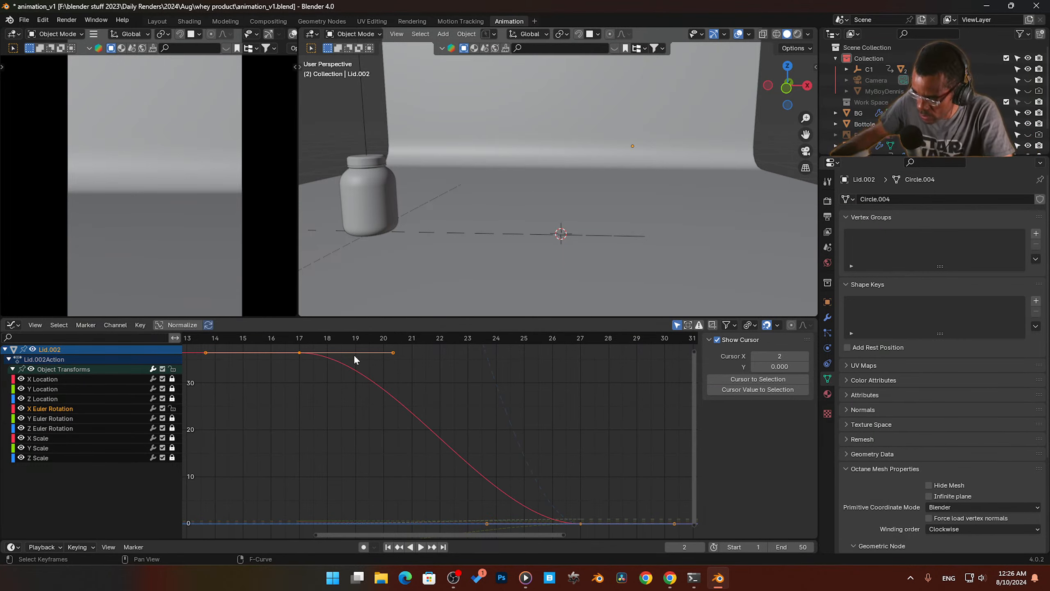
{"action": "left_click", "coordinate": [300, 353]}
{"action": "key", "text": "v"}
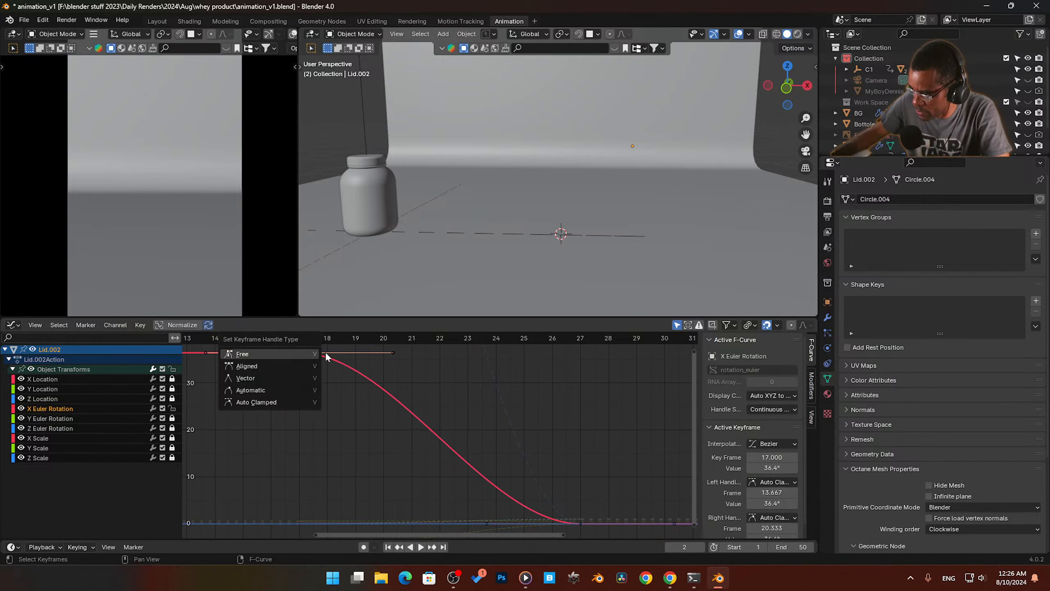
{"action": "left_click", "coordinate": [297, 355]}
Step: Try pulling the frame 17 outgoing handle of the X Euler Rotation curve down to about 15°, play the animation, and undo the move
{"action": "left_click", "coordinate": [389, 350]}
{"action": "left_click", "coordinate": [393, 353]}
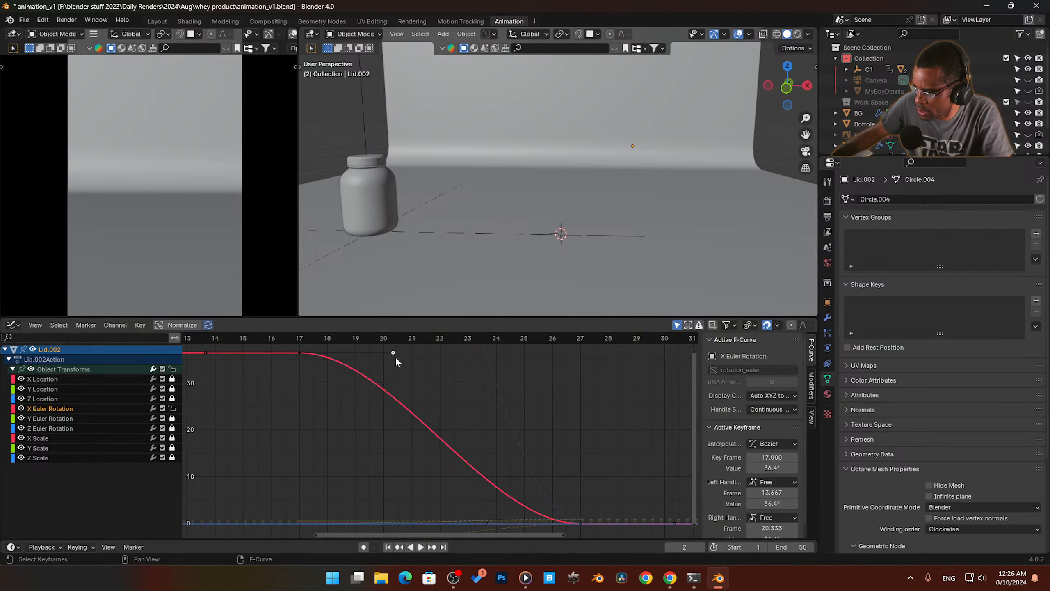
{"action": "key", "text": "g"}
{"action": "left_click", "coordinate": [298, 465]}
{"action": "key", "text": "space"}
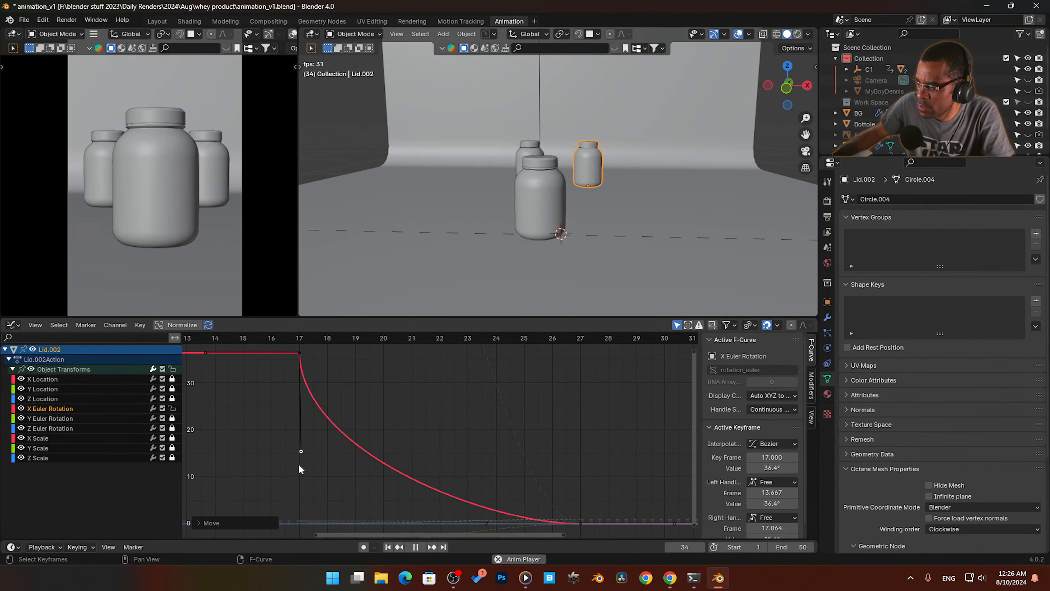
{"action": "key", "text": "space"}
{"action": "left_click", "coordinate": [303, 449]}
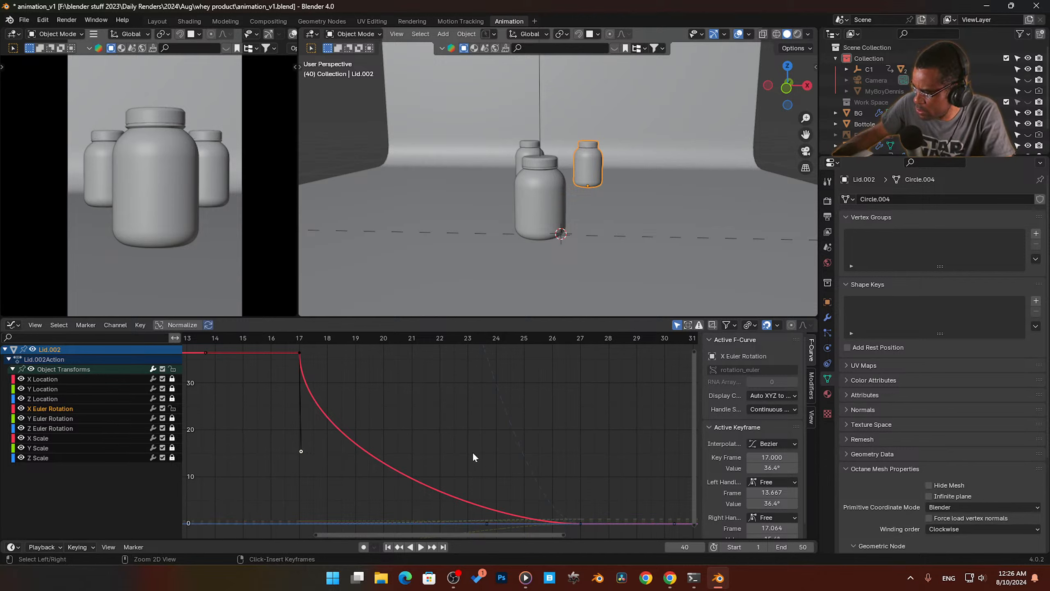
{"action": "key", "text": "ctrl+z"}
{"action": "key", "text": "ctrl+z"}
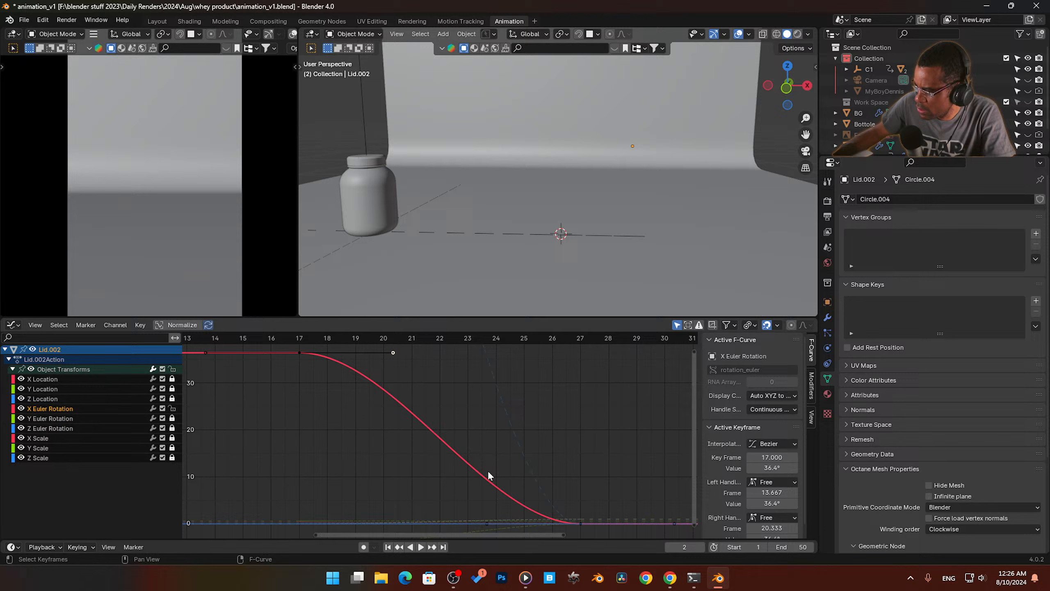
Step: Raise the frame 27 keyframe's incoming X Euler Rotation handle to about frame 25.2 and 22°, playing the animation to check
{"action": "left_click", "coordinate": [504, 509]}
{"action": "left_click", "coordinate": [486, 522]}
{"action": "key", "text": "g"}
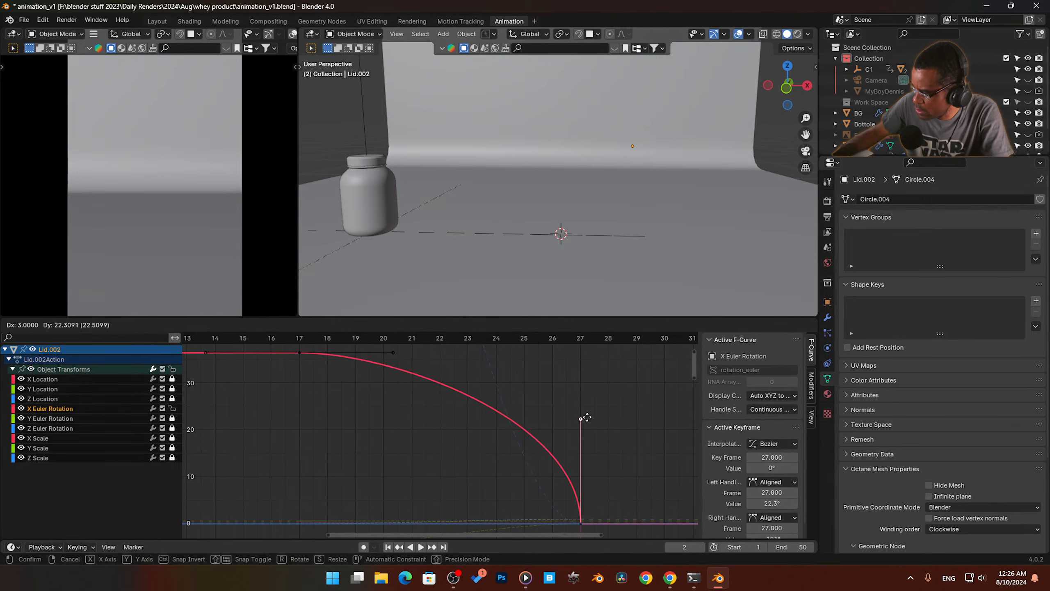
{"action": "left_click", "coordinate": [596, 390]}
{"action": "key", "text": "space"}
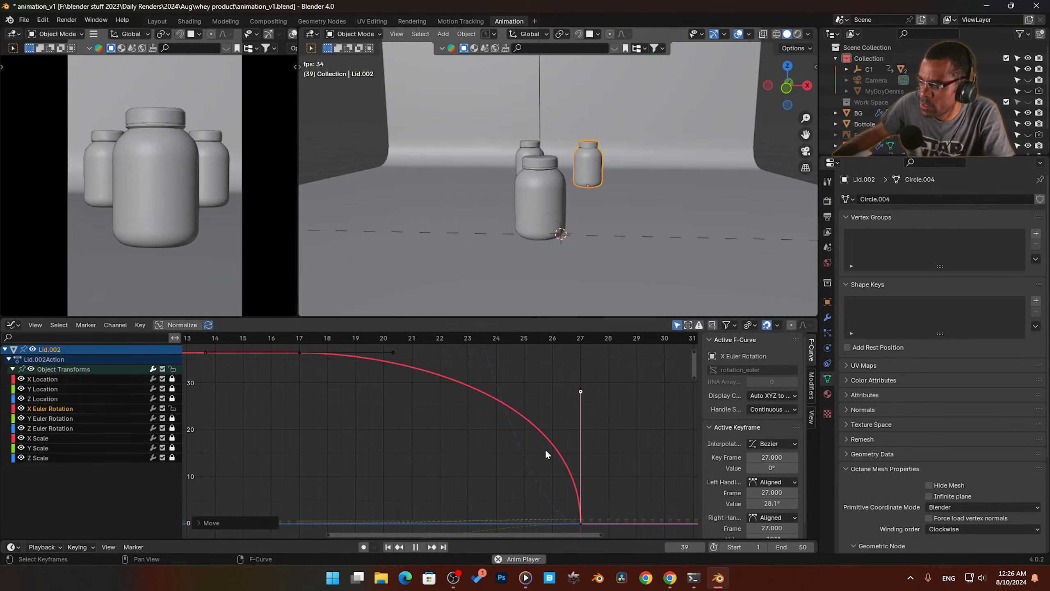
{"action": "key", "text": "space"}
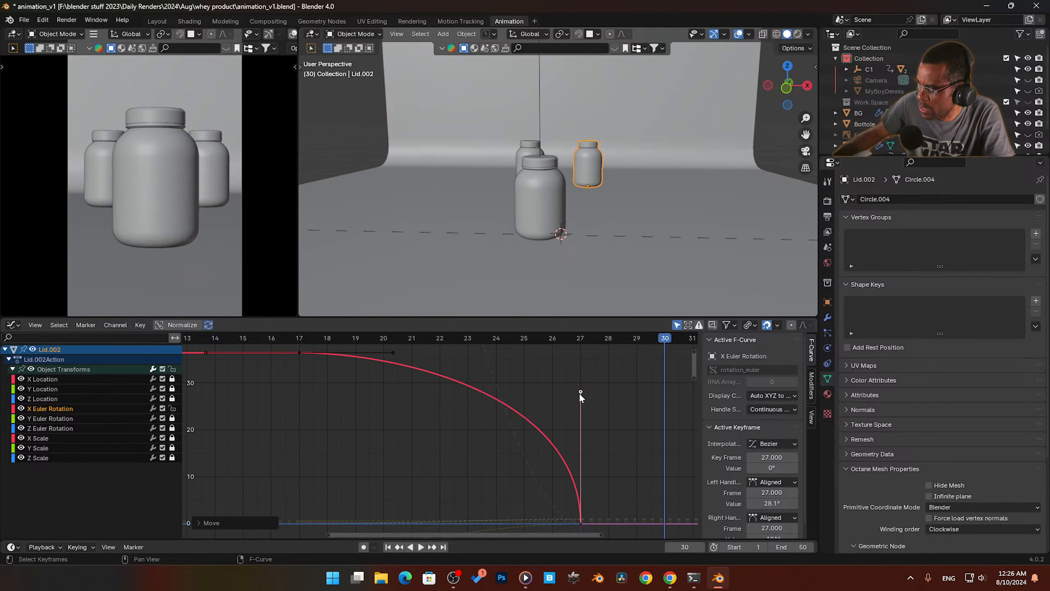
{"action": "left_click_drag", "start_coordinate": [579, 392], "coordinate": [531, 422]}
{"action": "key", "text": "space"}
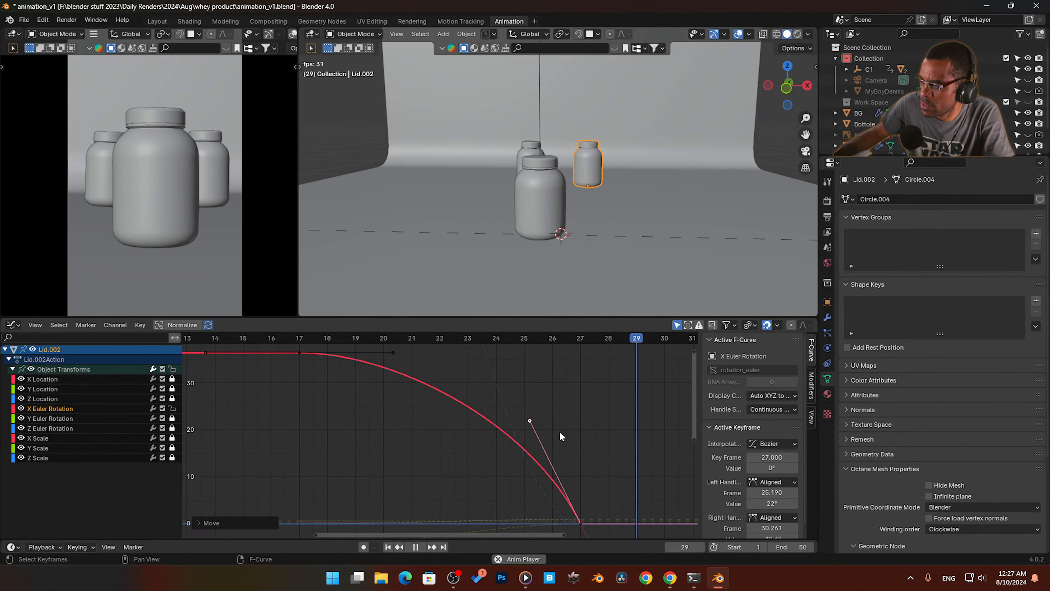
{"action": "key", "text": "space"}
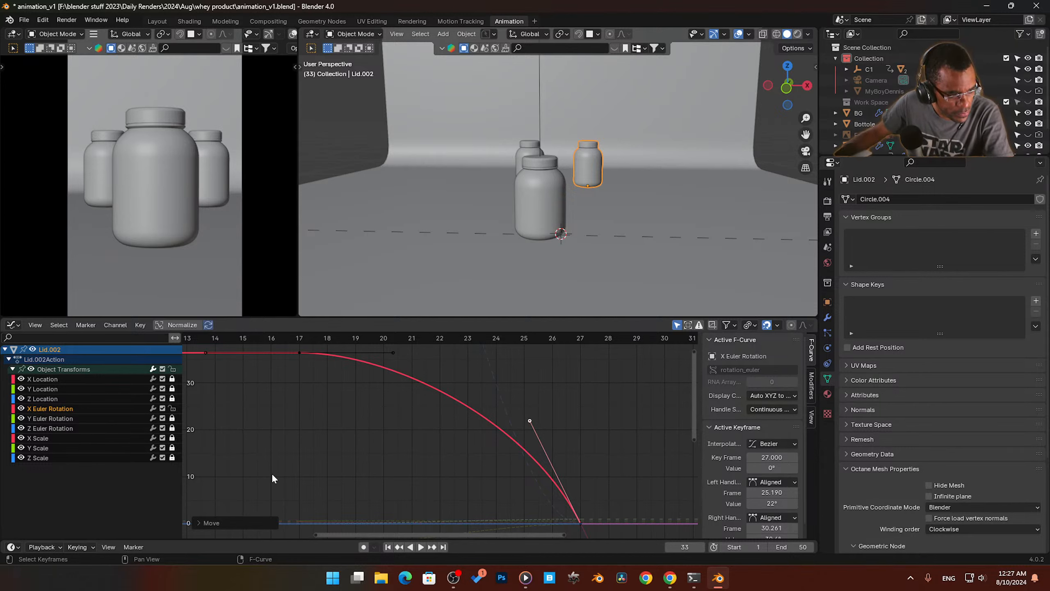
Step: Lock the X Euler Rotation channel of Lid.002 and unlock its Y Euler Rotation channel
{"action": "left_click", "coordinate": [172, 408]}
{"action": "left_click", "coordinate": [67, 417]}
{"action": "left_click", "coordinate": [172, 418]}
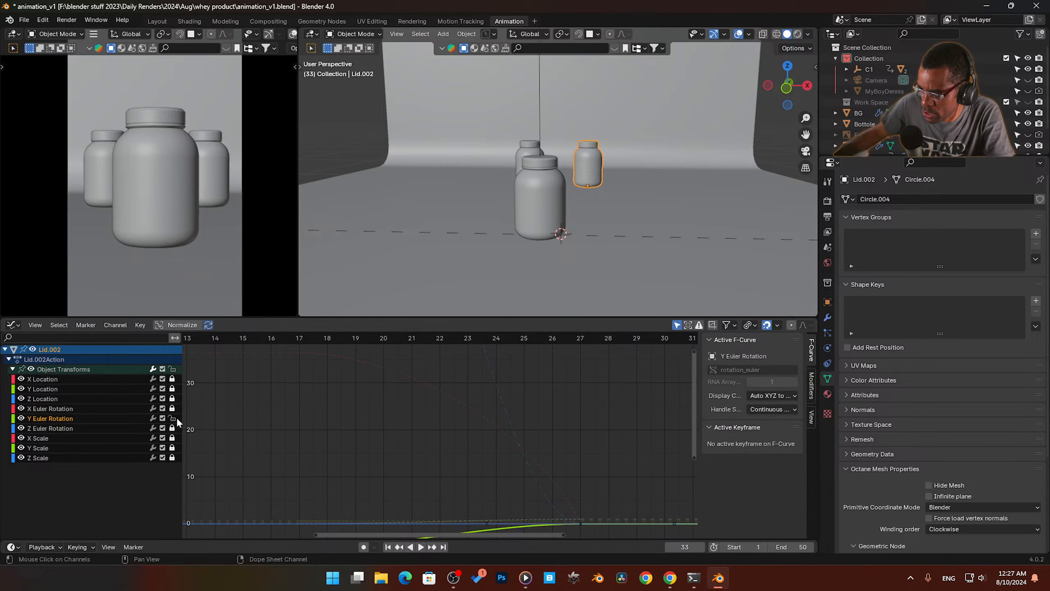
Step: Try pulling the frame 27 keyframe's incoming Y Euler Rotation handle straight down to about -4.4° at frame 27 and play the animation
{"action": "key", "text": "Home"}
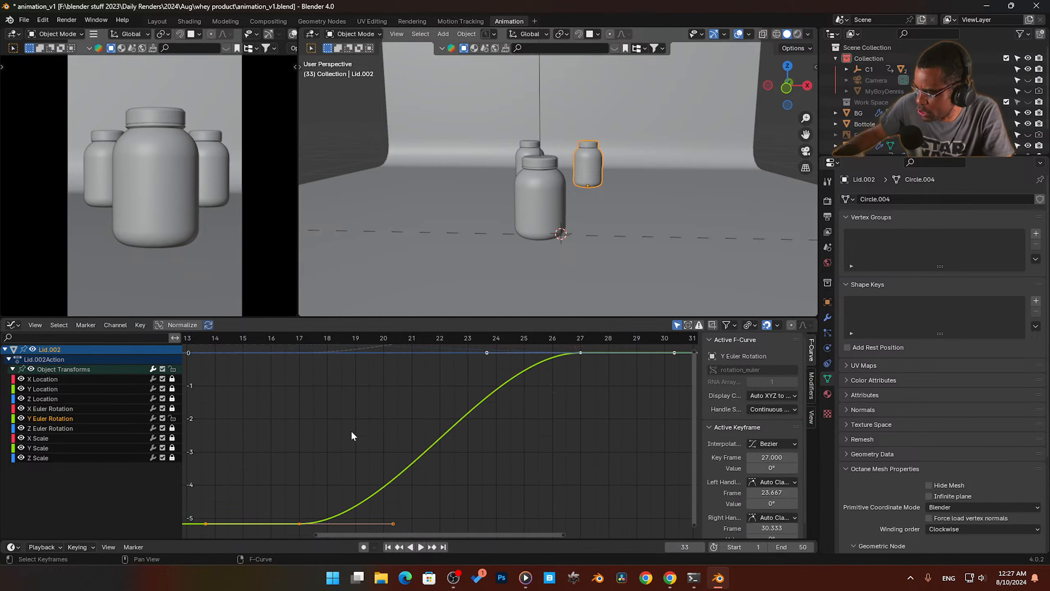
{"action": "left_click", "coordinate": [492, 359]}
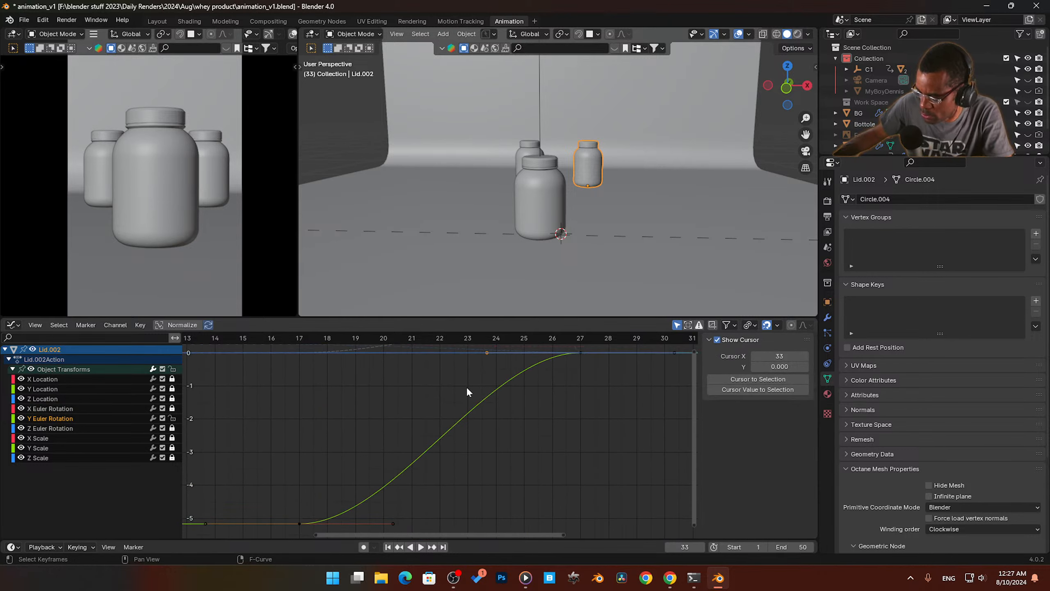
{"action": "left_click_drag", "start_coordinate": [579, 354], "coordinate": [577, 503]}
{"action": "key", "text": "space"}
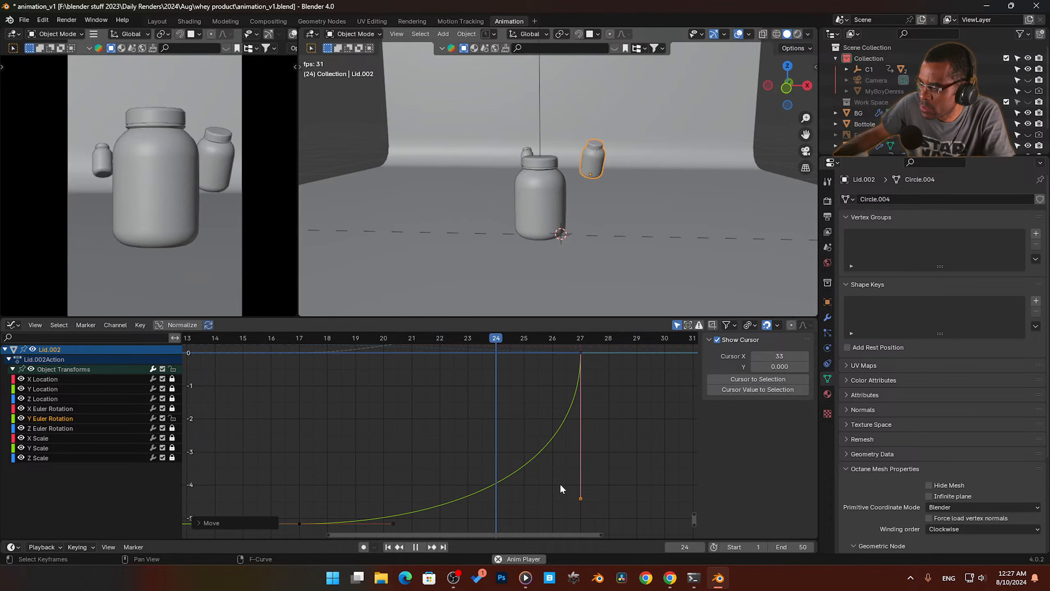
{"action": "key", "text": "space"}
{"action": "key", "text": "space"}
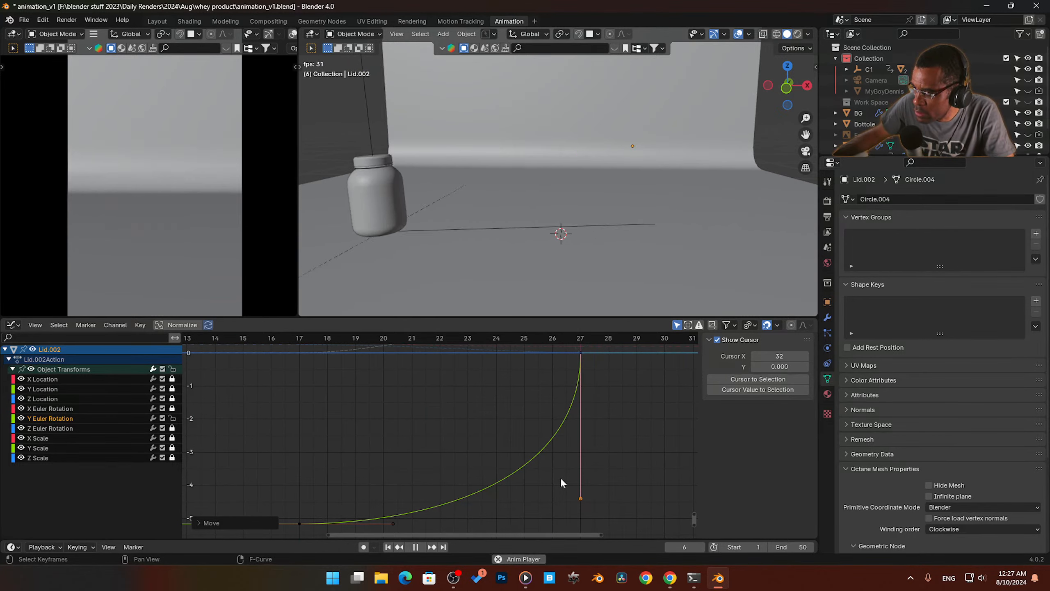
{"action": "key", "text": "Escape"}
Step: Try the frame 27 incoming handle at about frame 25.5 and -3.6°, play the animation, and undo both handle moves
{"action": "left_click_drag", "start_coordinate": [581, 502], "coordinate": [556, 477]}
{"action": "key", "text": "space"}
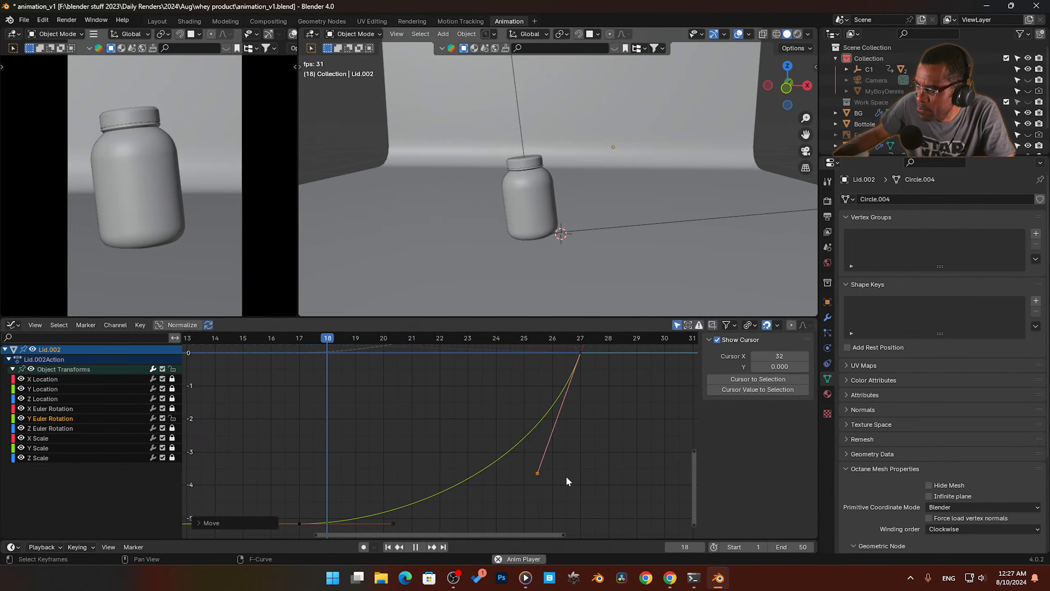
{"action": "key", "text": "Escape"}
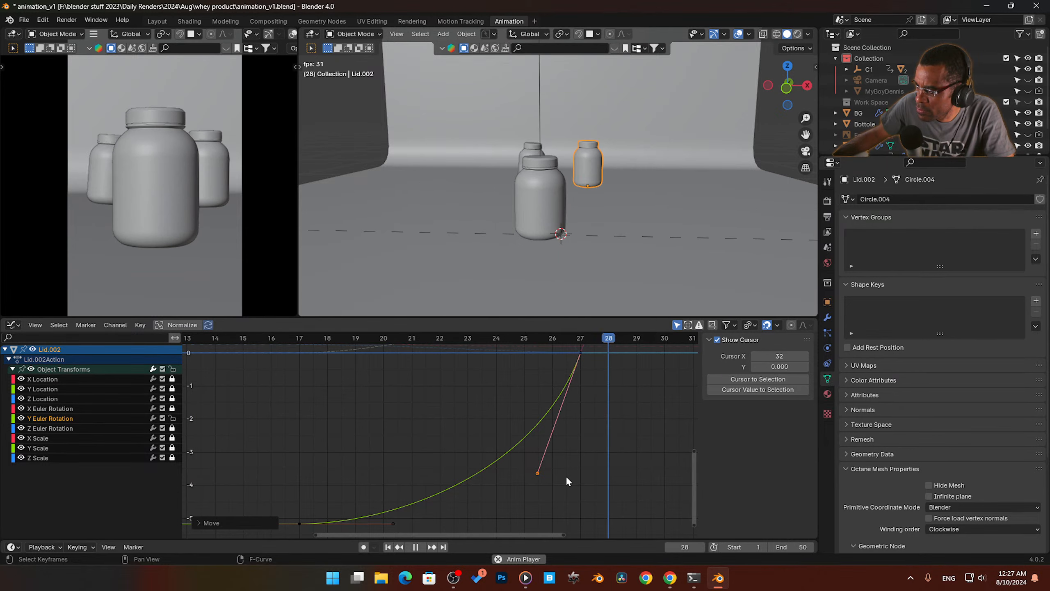
{"action": "key", "text": "ctrl+z"}
{"action": "key", "text": "ctrl+z"}
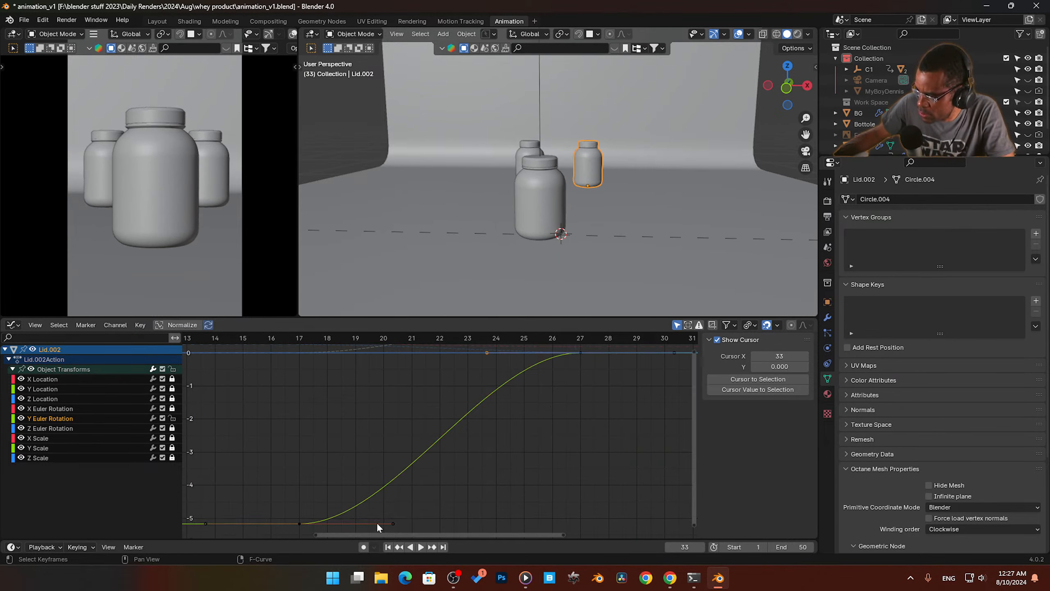
Step: Raise the frame 17 keyframe's outgoing Y Euler Rotation handle to about frame 18.2 and -1.5°, playing the animation to check
{"action": "left_click", "coordinate": [392, 522]}
{"action": "left_click_drag", "start_coordinate": [394, 523], "coordinate": [300, 391]}
{"action": "key", "text": "space"}
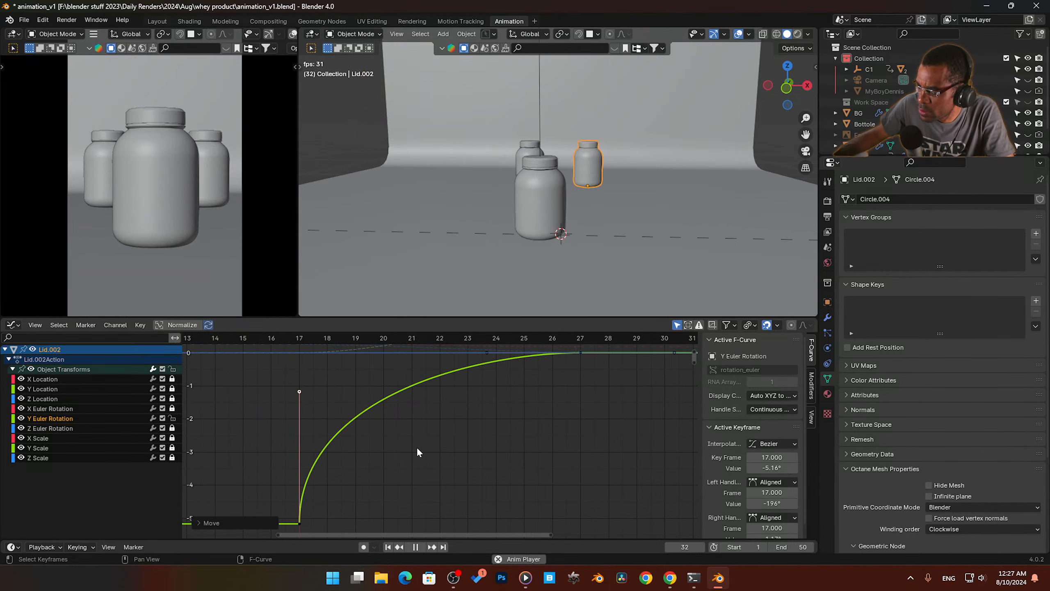
{"action": "key", "text": "space"}
{"action": "left_click_drag", "start_coordinate": [300, 392], "coordinate": [334, 403]}
{"action": "key", "text": "space"}
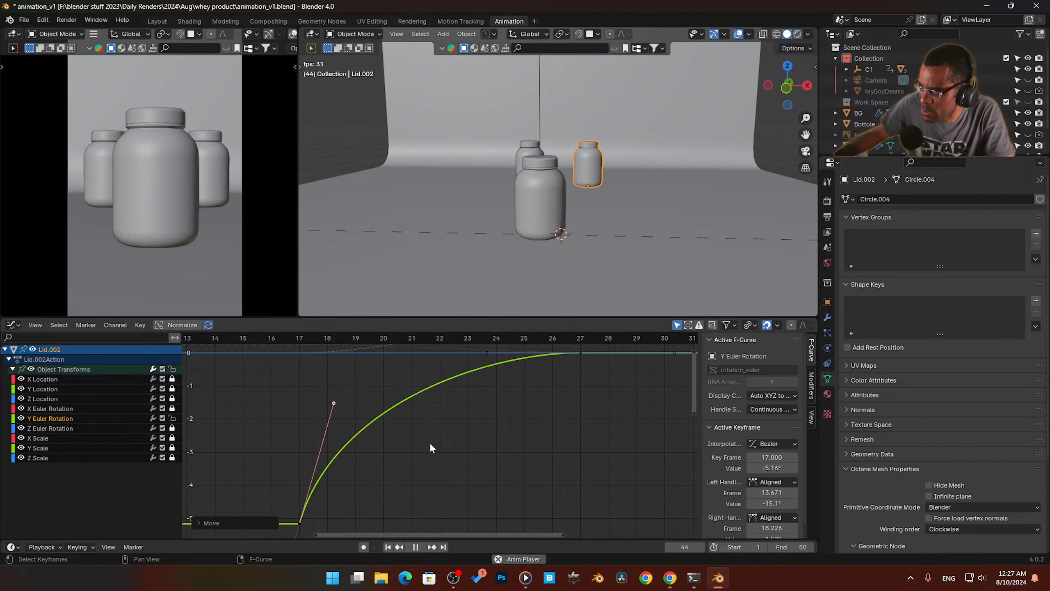
{"action": "key", "text": "space"}
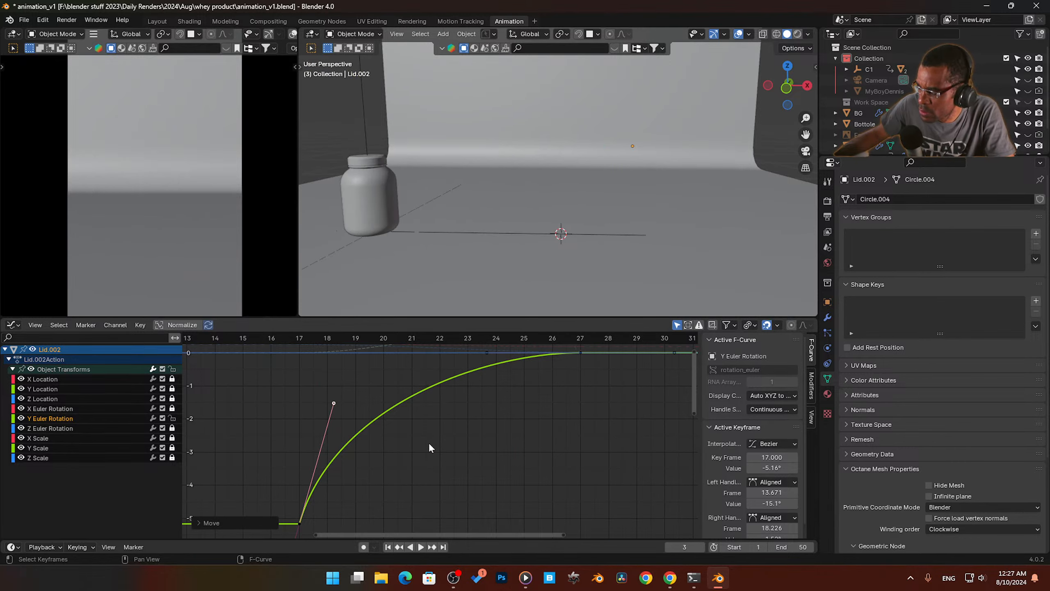
Step: Switch to Media Player, play "Edo By Dawn by Sounds Of Nou-Wer" from the music library, and return to Blender
{"action": "left_click", "coordinate": [525, 577]}
{"action": "scroll", "coordinate": [422, 352], "scroll_direction": "down", "scroll_amount": 15}
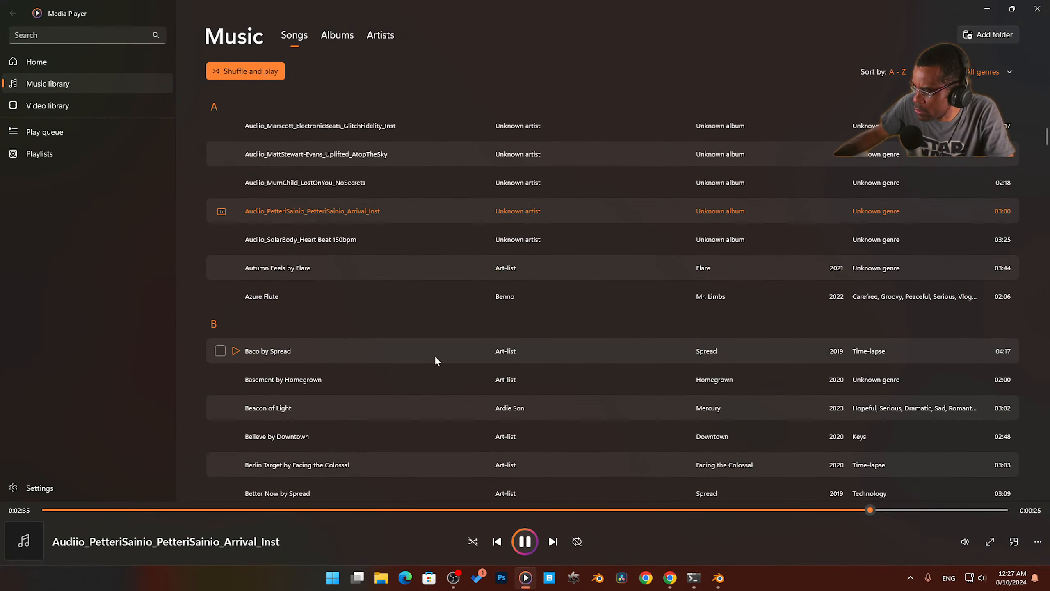
{"action": "scroll", "coordinate": [440, 365], "scroll_direction": "down", "scroll_amount": 10}
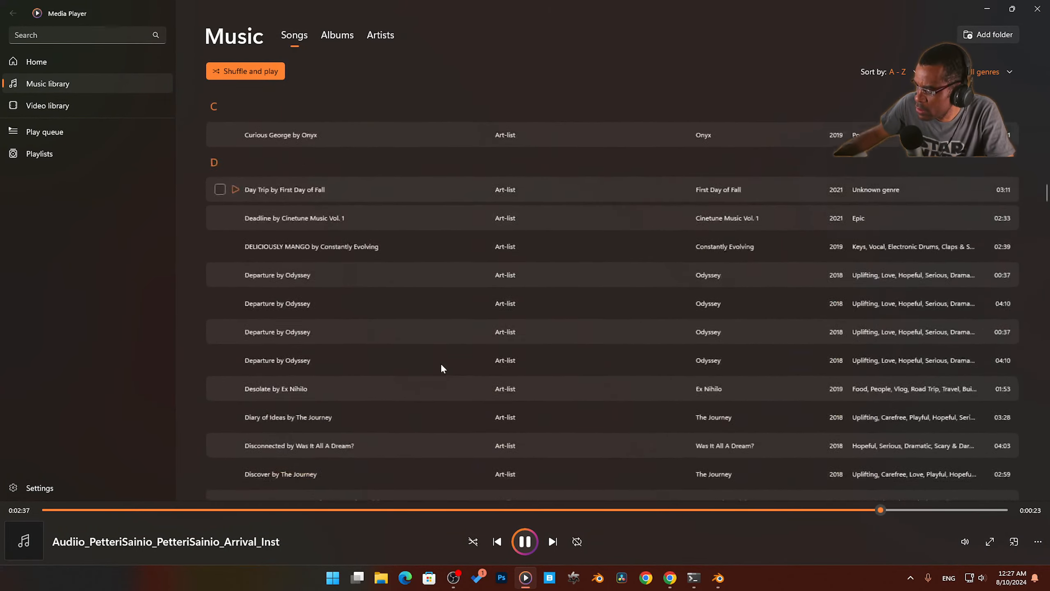
{"action": "scroll", "coordinate": [440, 362], "scroll_direction": "down", "scroll_amount": 5}
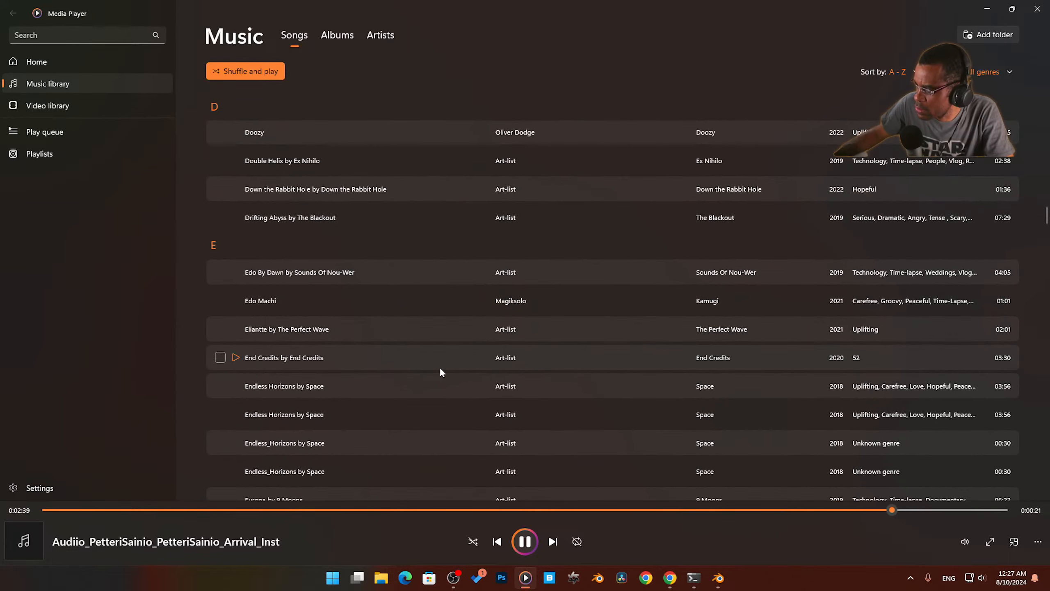
{"action": "left_click", "coordinate": [237, 272]}
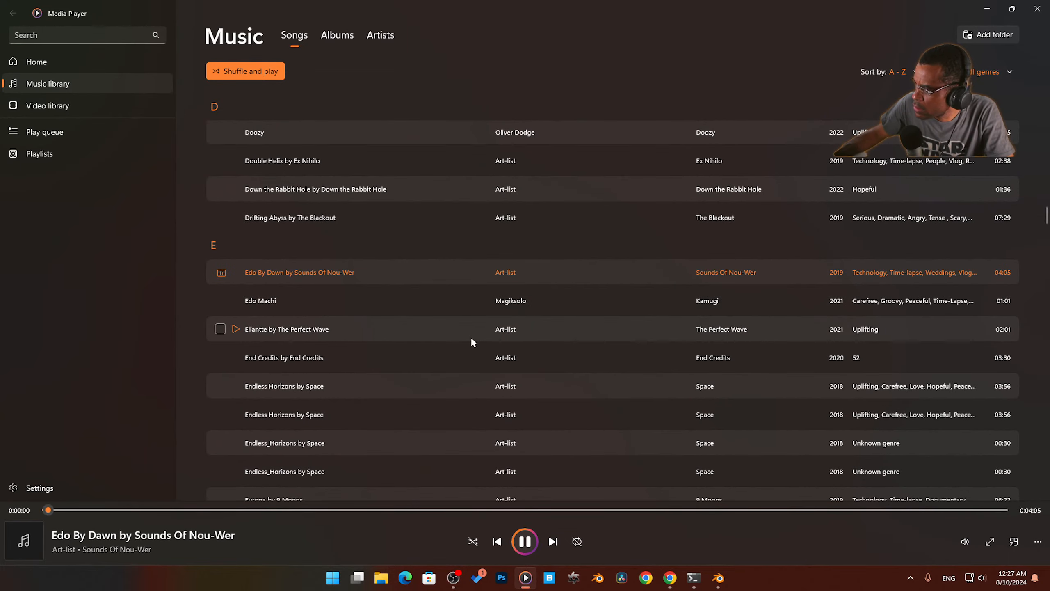
{"action": "scroll", "coordinate": [470, 342], "scroll_direction": "down", "scroll_amount": 10}
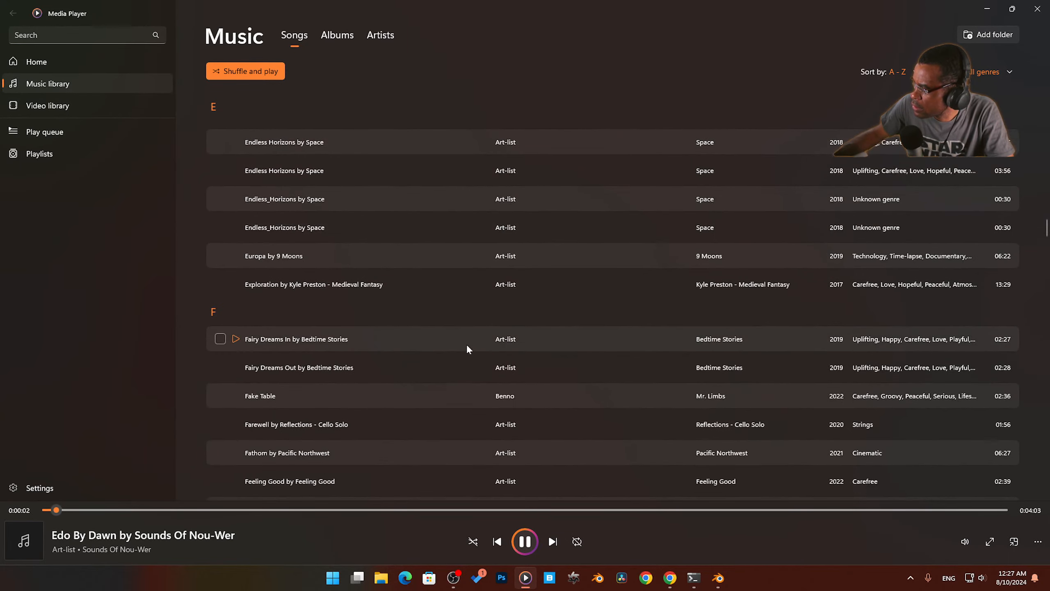
{"action": "scroll", "coordinate": [467, 353], "scroll_direction": "down", "scroll_amount": 10}
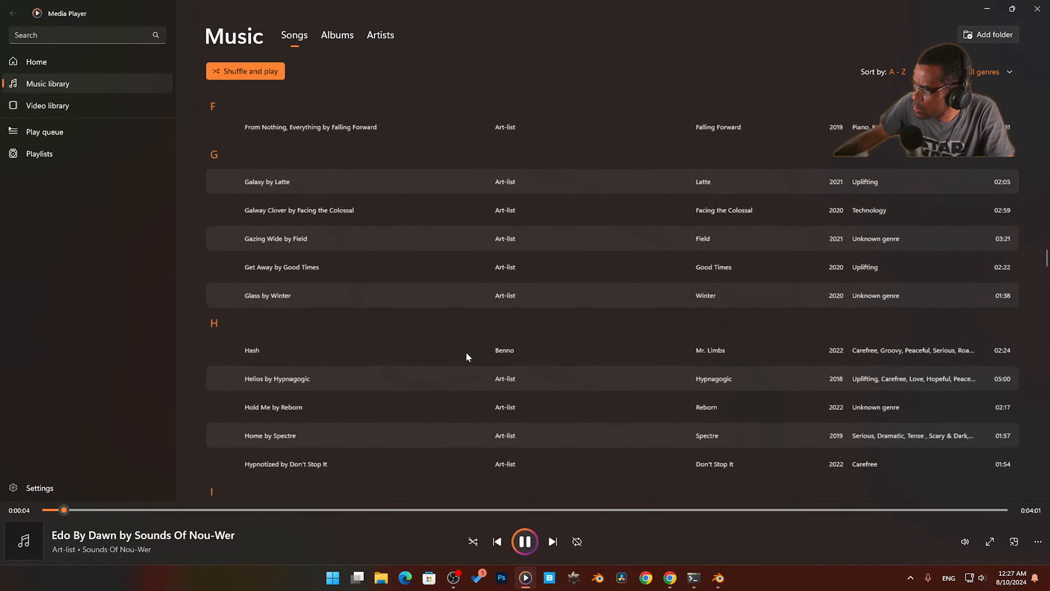
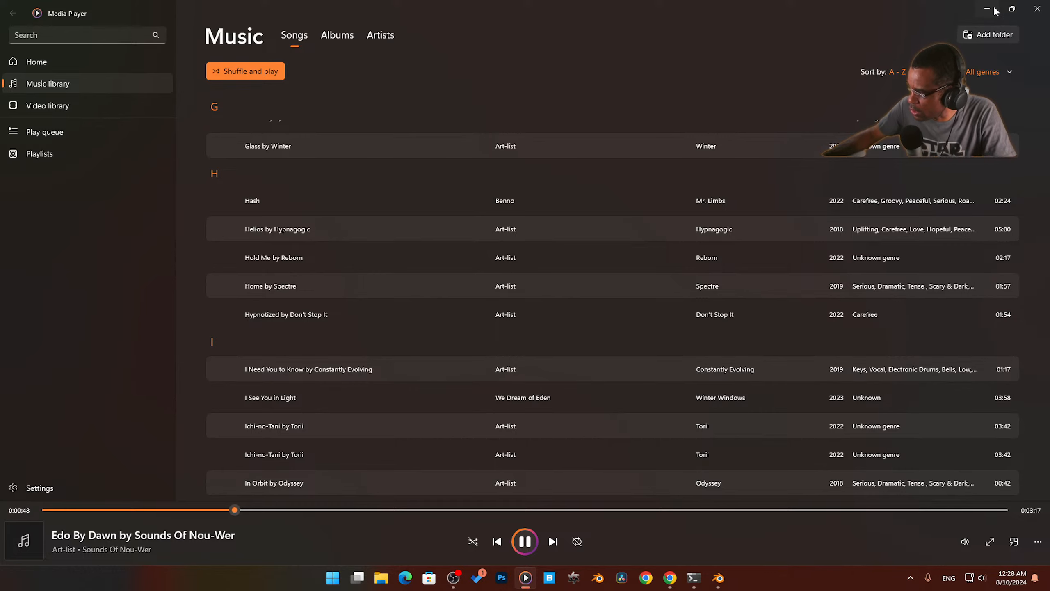
{"action": "left_click", "coordinate": [989, 9]}
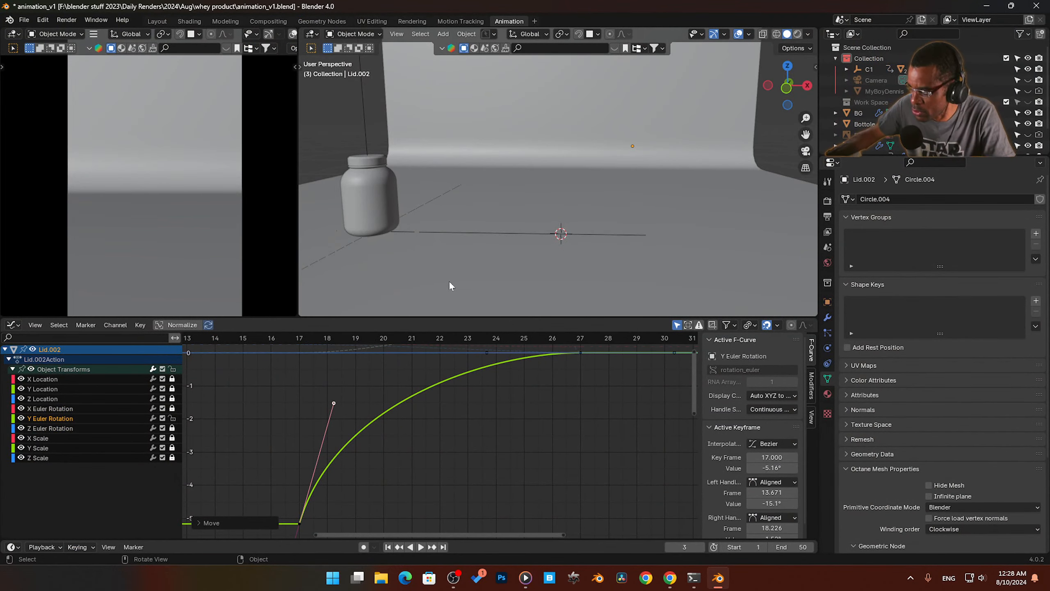
Step: Deselect the curve handles and play the animation to review the reshaped Y Euler Rotation of Lid.002
{"action": "left_click", "coordinate": [403, 441]}
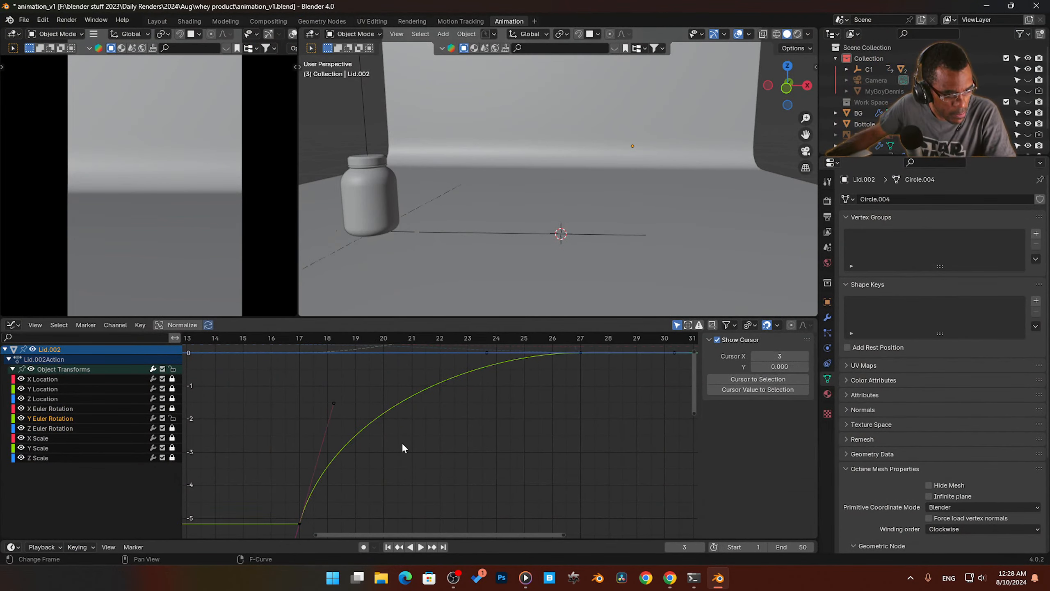
{"action": "key", "text": "space"}
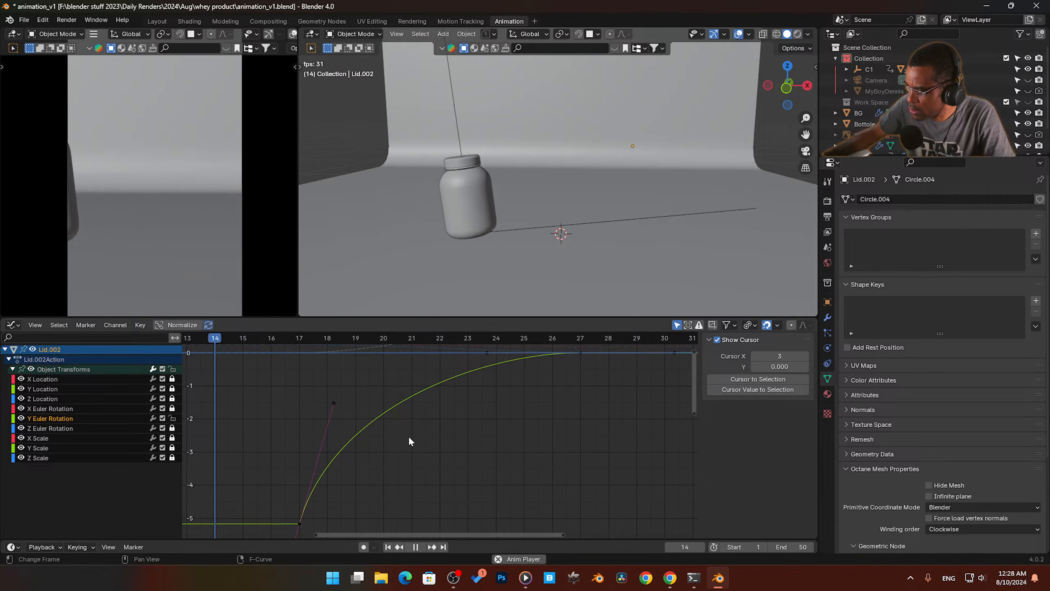
{"action": "key", "text": "space"}
{"action": "scroll", "coordinate": [510, 446], "scroll_direction": "down", "scroll_amount": 1}
{"action": "scroll", "coordinate": [513, 445], "scroll_direction": "down", "scroll_amount": 2}
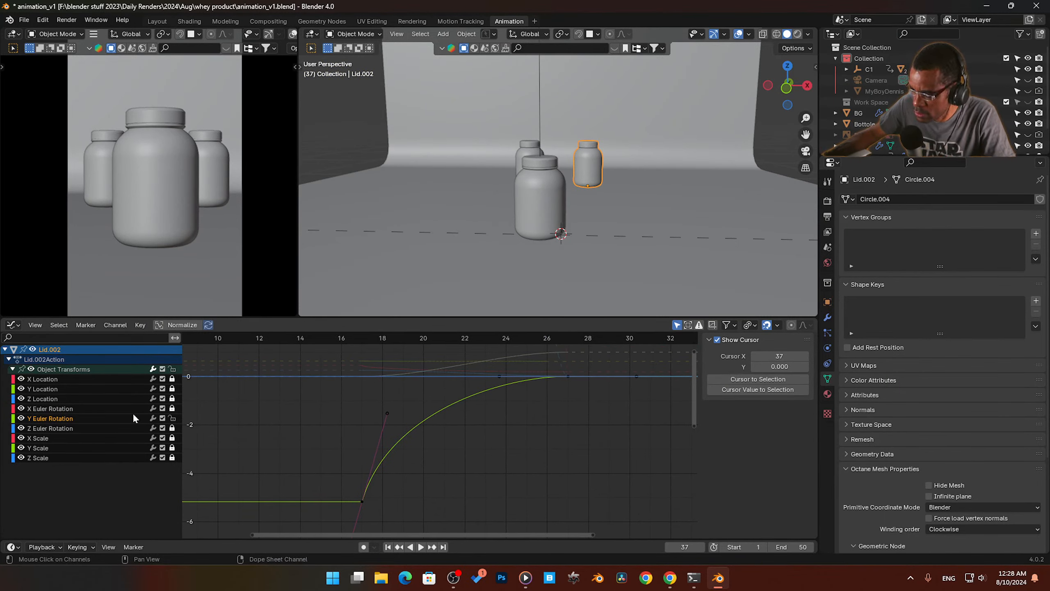
Step: Lock the Y Euler Rotation channel of Lid.002, unlock its Z Euler Rotation channel, and frame that curve
{"action": "left_click", "coordinate": [60, 429]}
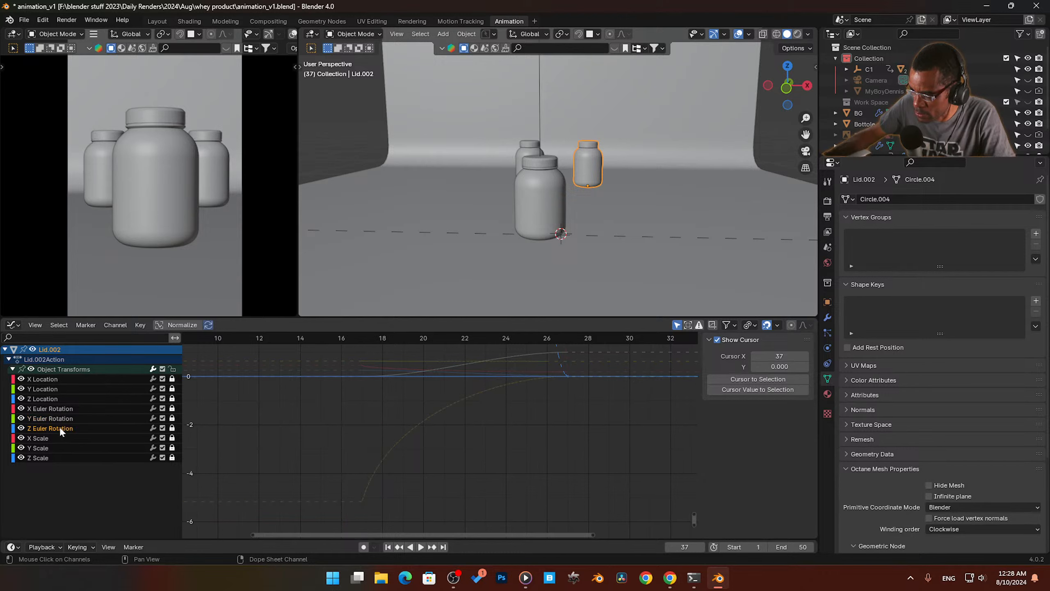
{"action": "left_click", "coordinate": [171, 429]}
{"action": "key", "text": "a"}
{"action": "key", "text": "KP_Decimal"}
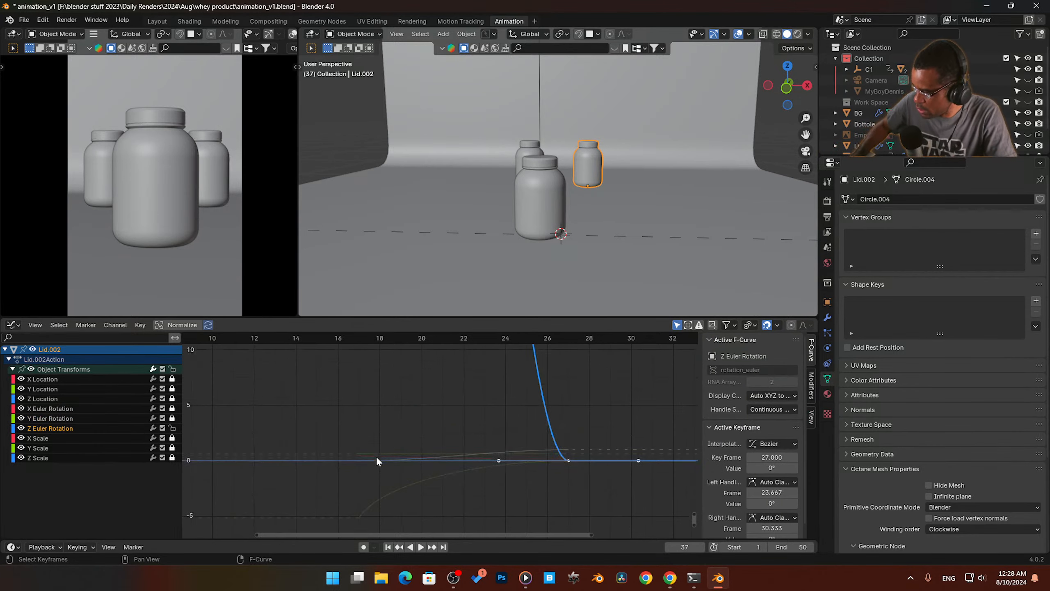
Step: Try pulling the frame 17 outgoing Z Euler Rotation handle down to about frame 17.2 and 40°, play the animation, and undo the move
{"action": "left_click", "coordinate": [393, 353]}
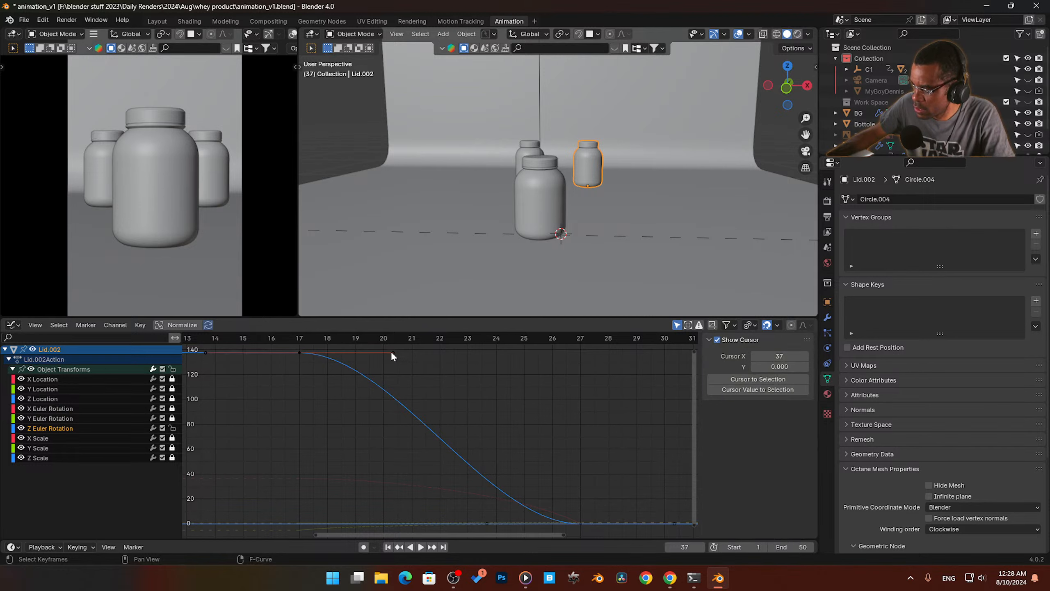
{"action": "key", "text": "g"}
{"action": "left_click", "coordinate": [306, 481]}
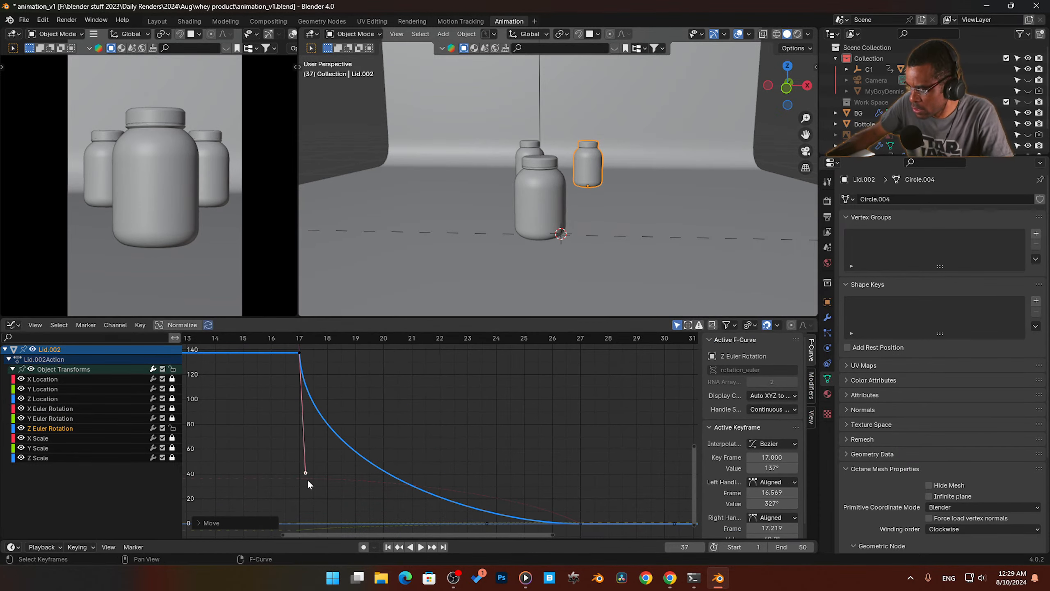
{"action": "key", "text": "space"}
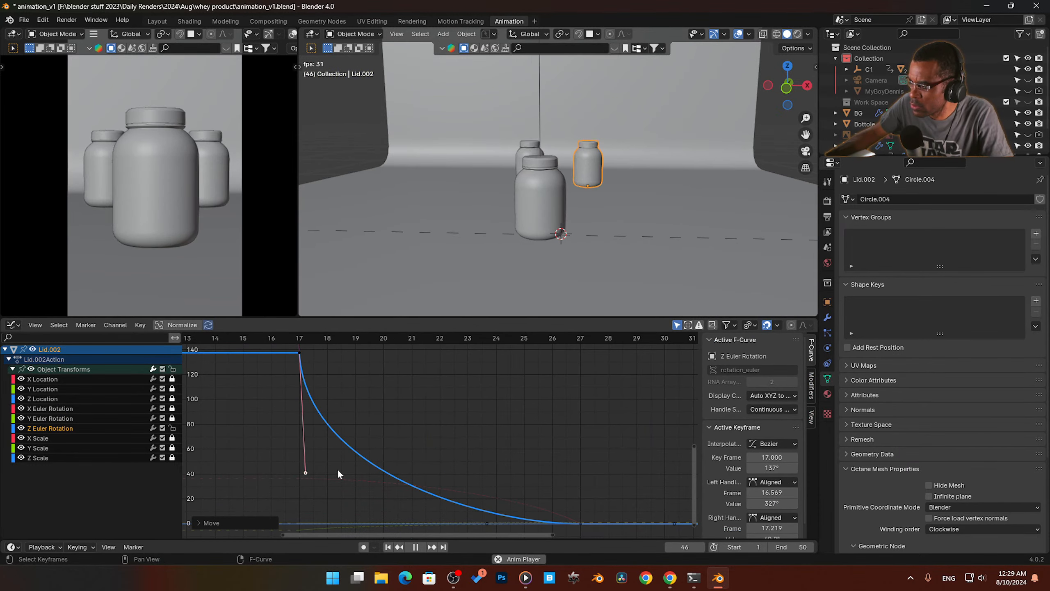
{"action": "key", "text": "Escape"}
{"action": "key", "text": "ctrl+z"}
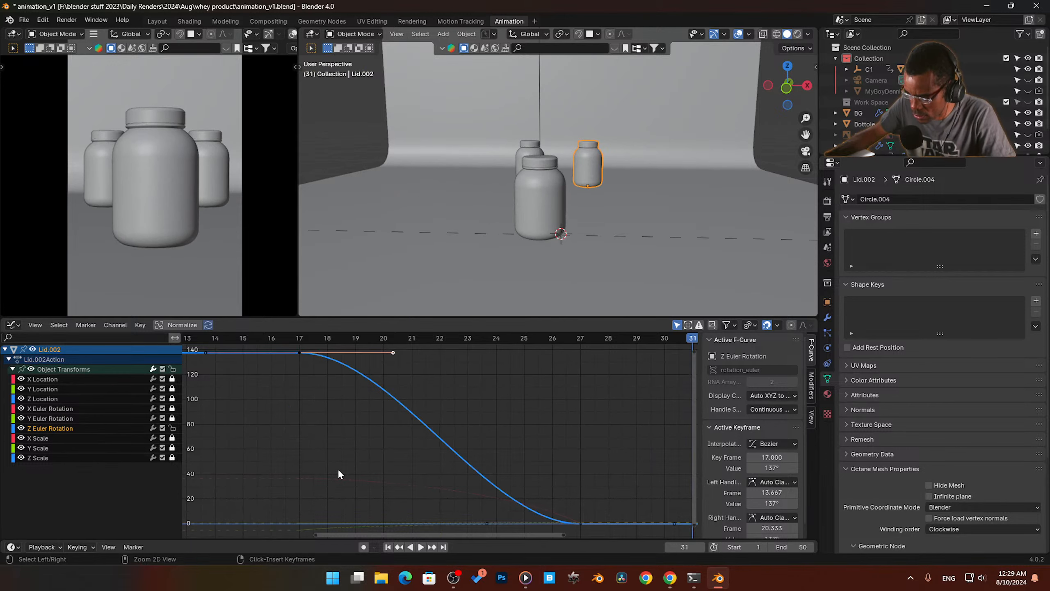
Step: Try raising the frame 27 incoming Z Euler Rotation handle to 113° at frame 27, play the animation, and revert the move
{"action": "left_click", "coordinate": [486, 519]}
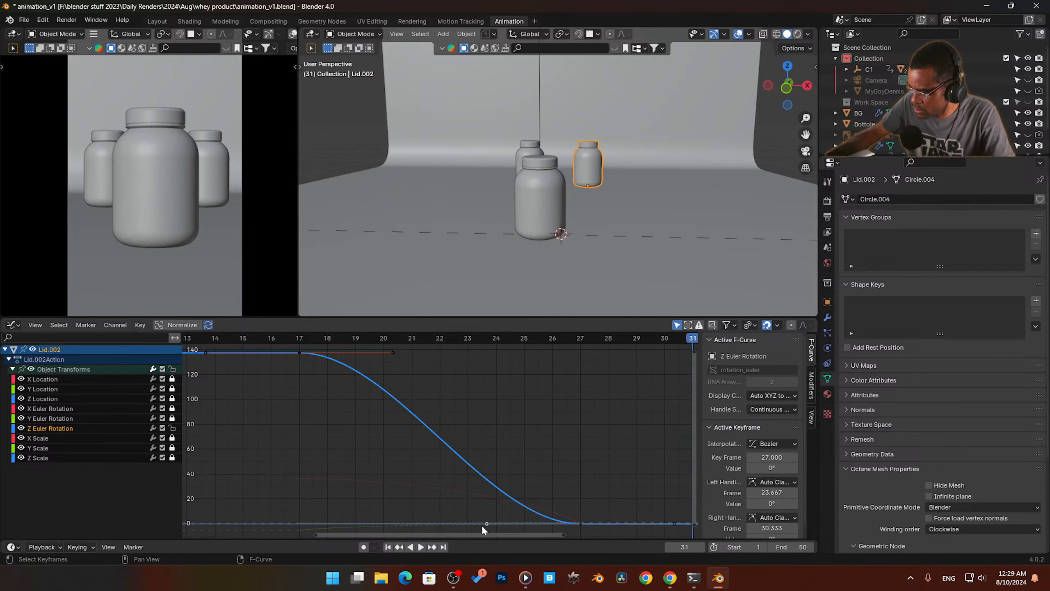
{"action": "left_click_drag", "start_coordinate": [482, 525], "coordinate": [530, 436]}
{"action": "key", "text": "space"}
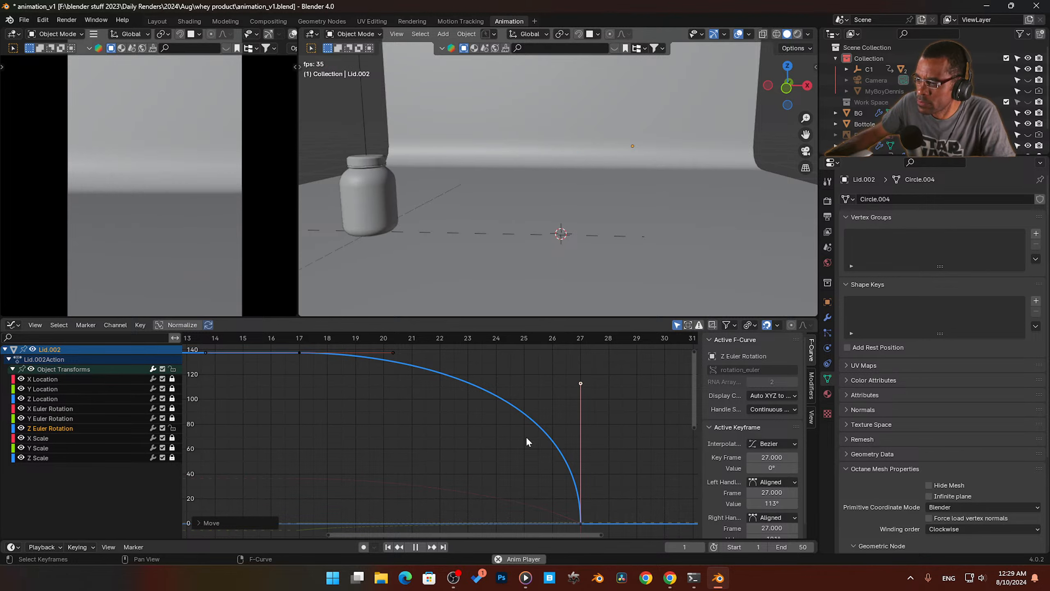
{"action": "key", "text": "Escape"}
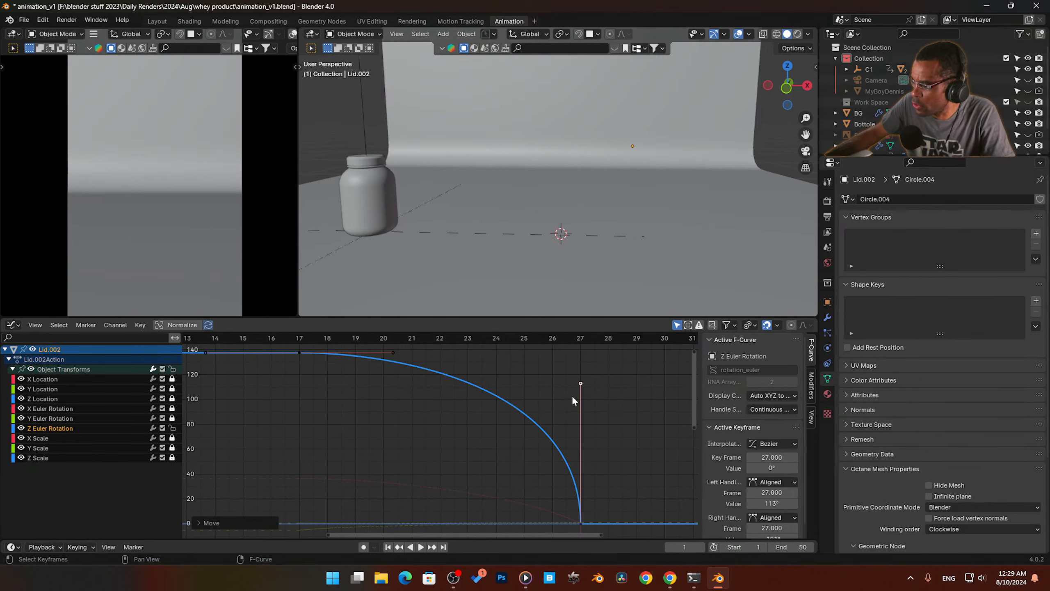
{"action": "key", "text": "v"}
{"action": "left_click", "coordinate": [550, 407]}
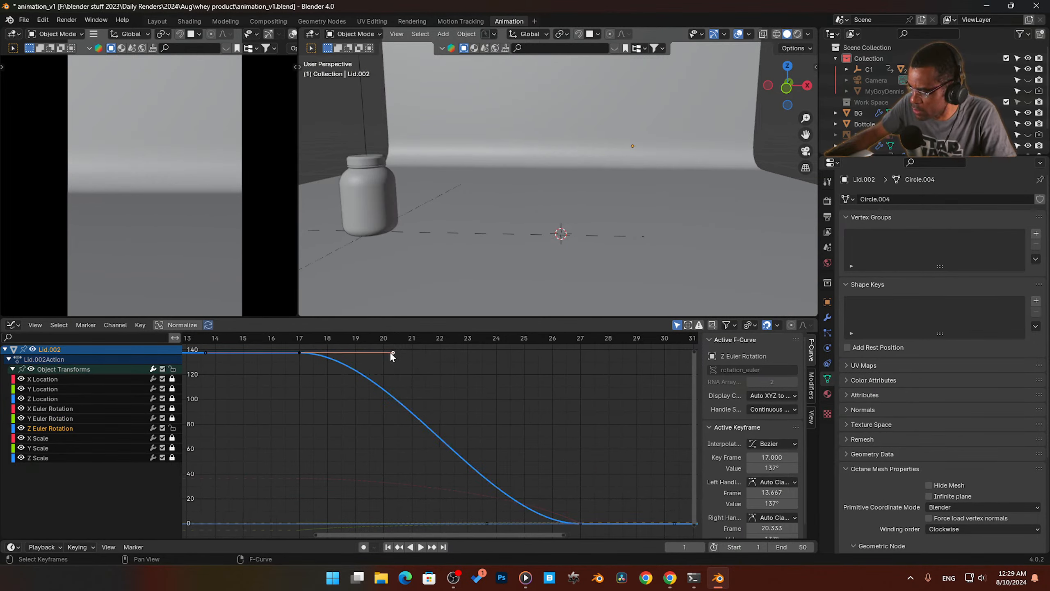
Step: Extend the frame 17 outgoing Z Euler Rotation handle to about frame 22.8 and 119°, playing the animation to check
{"action": "left_click_drag", "start_coordinate": [391, 358], "coordinate": [469, 358]}
{"action": "key", "text": "space"}
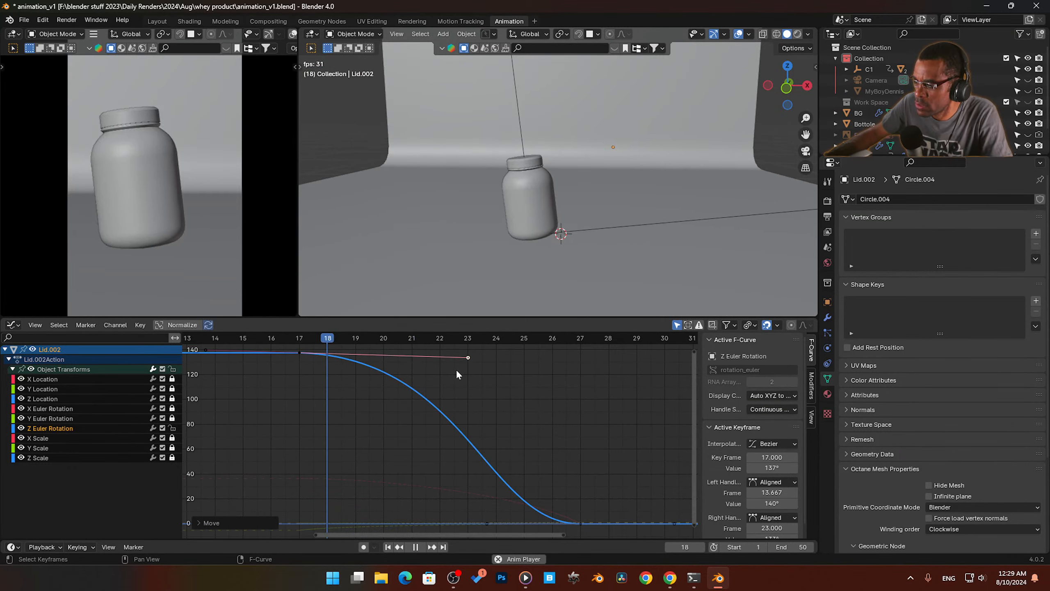
{"action": "key", "text": "space"}
{"action": "left_click", "coordinate": [462, 376]}
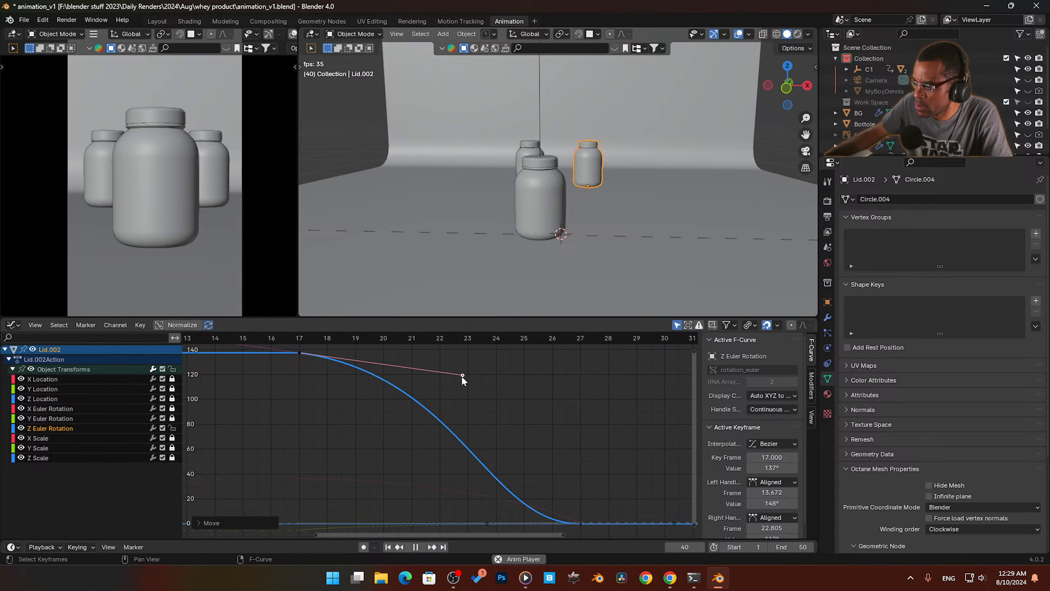
{"action": "key", "text": "space"}
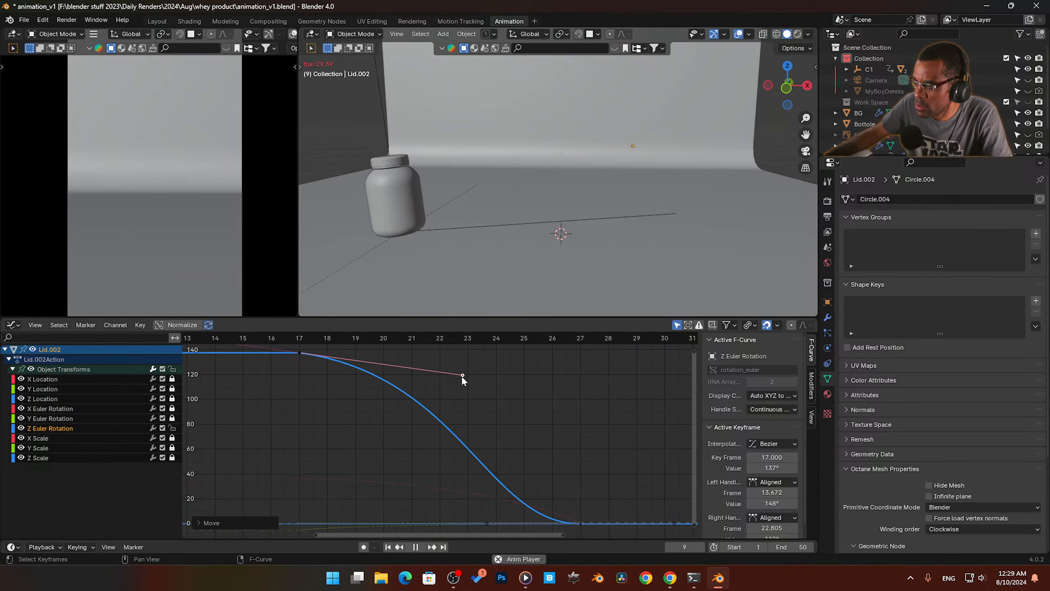
{"action": "key", "text": "space"}
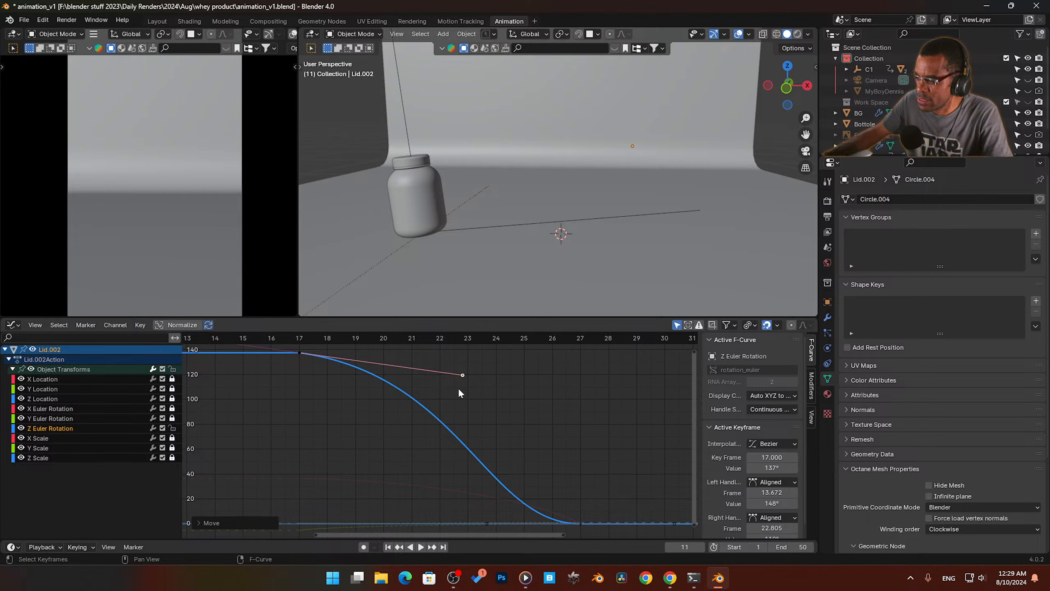
Step: Pull the frame 17 outgoing Z Euler Rotation handle back to about frame 21.6, nearly level with its keyframe, playing the animation to check
{"action": "left_click_drag", "start_coordinate": [462, 380], "coordinate": [459, 387]}
{"action": "key", "text": "space"}
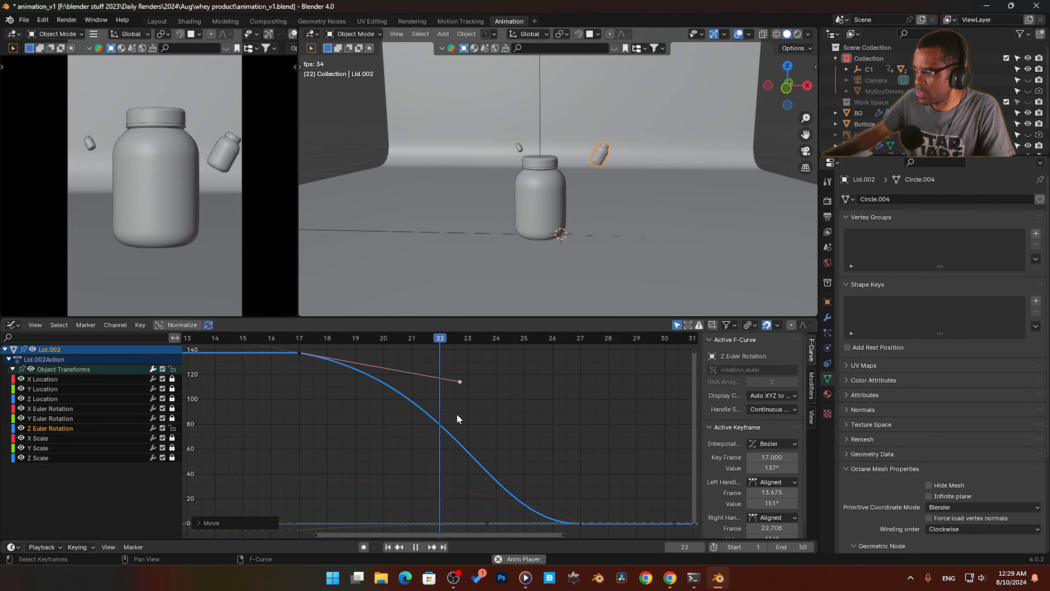
{"action": "key", "text": "space"}
{"action": "key", "text": "g"}
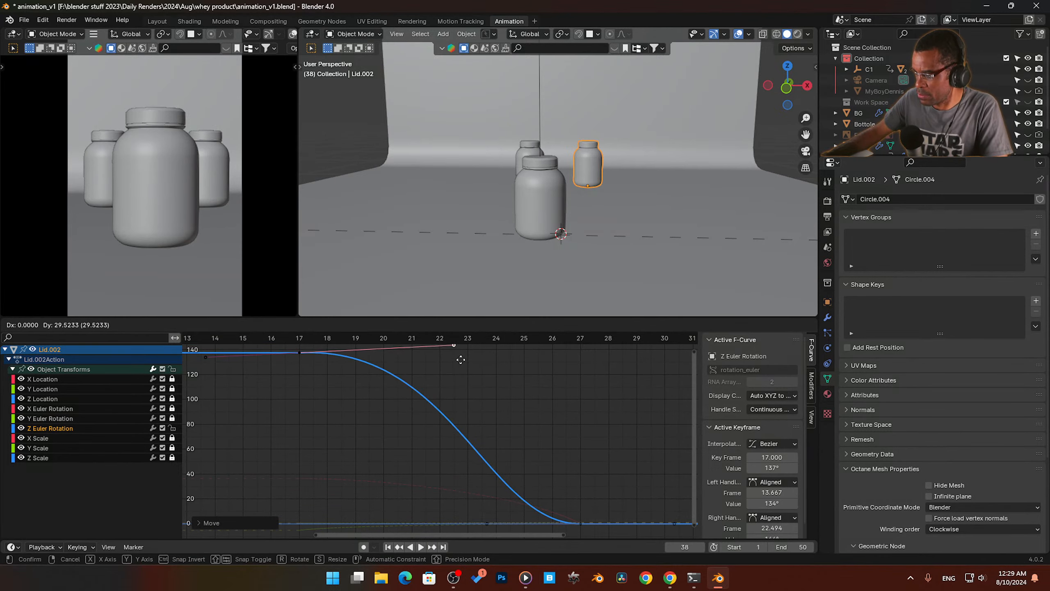
{"action": "left_click", "coordinate": [437, 364]}
{"action": "key", "text": "space"}
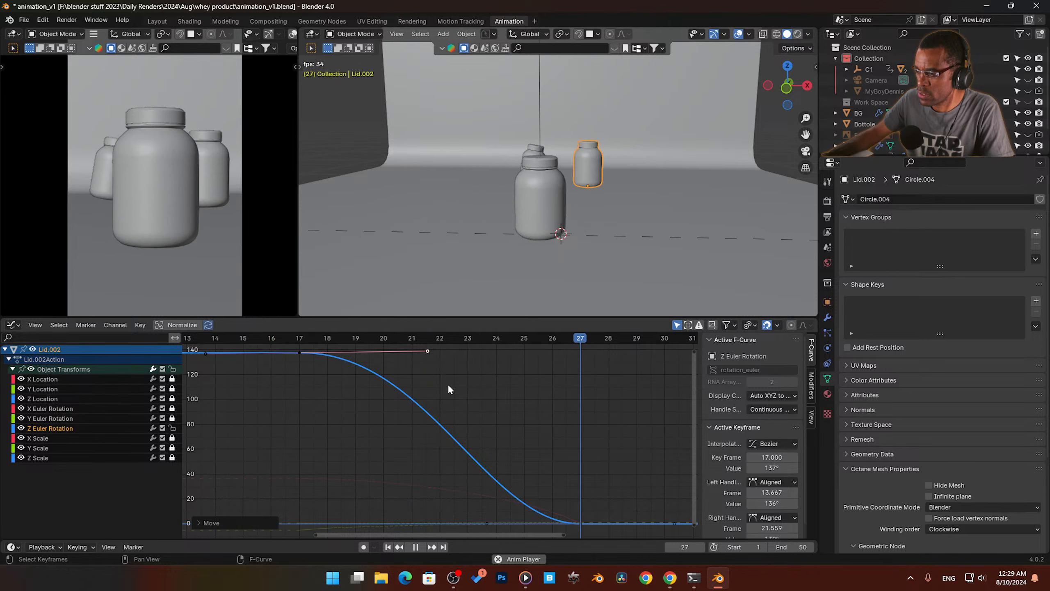
{"action": "key", "text": "space"}
{"action": "scroll", "coordinate": [457, 417], "scroll_direction": "down", "scroll_amount": 1}
{"action": "scroll", "coordinate": [459, 424], "scroll_direction": "down", "scroll_amount": 1}
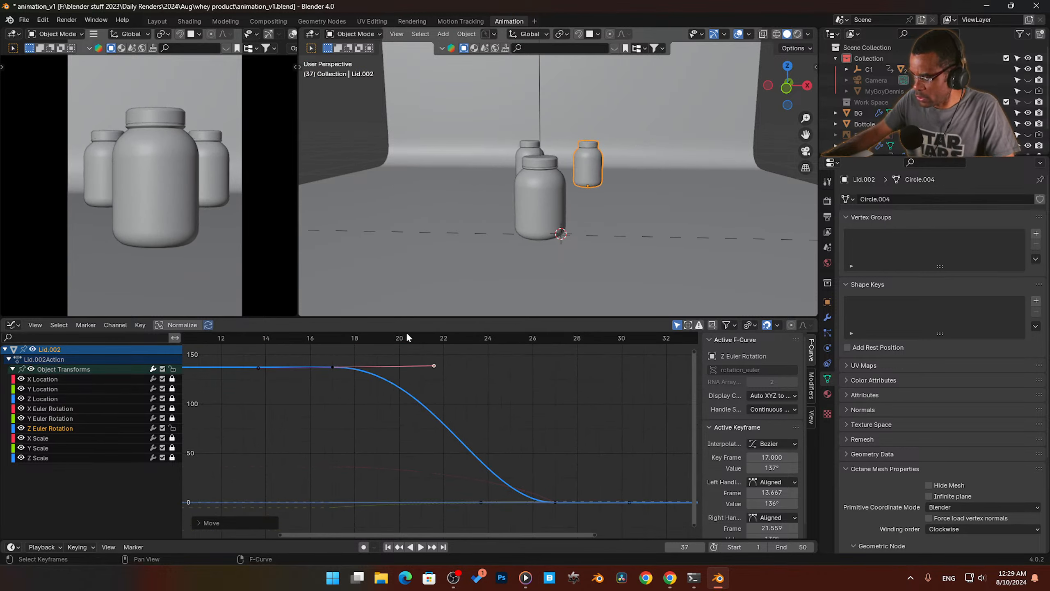
{"action": "scroll", "coordinate": [247, 34], "scroll_direction": "down", "scroll_amount": 3}
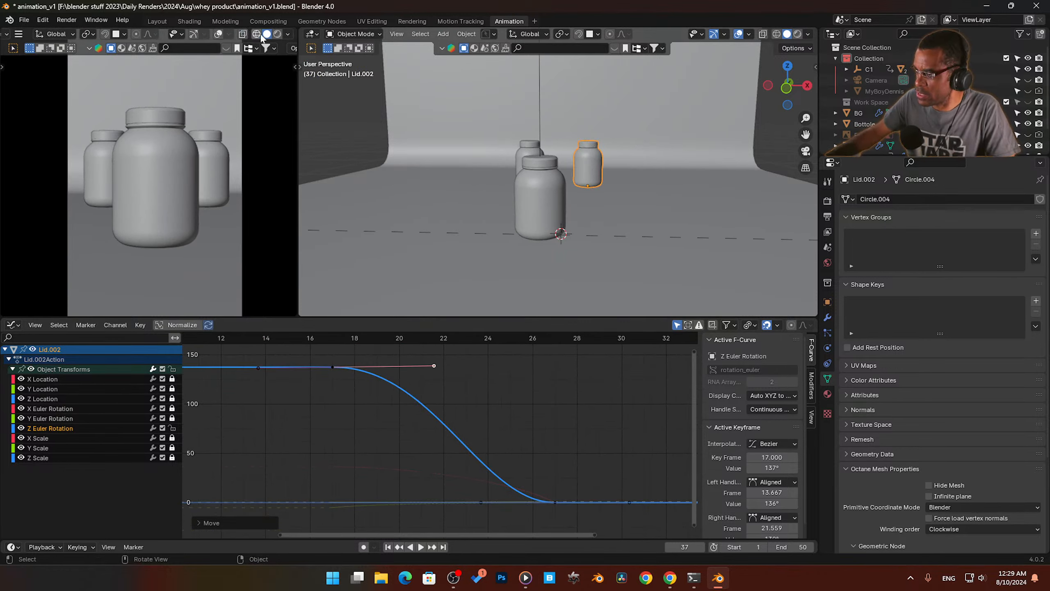
Step: Show the camera view in rendered shading and set the Camera's Octane F-Stop to 9.6
{"action": "left_click", "coordinate": [277, 35]}
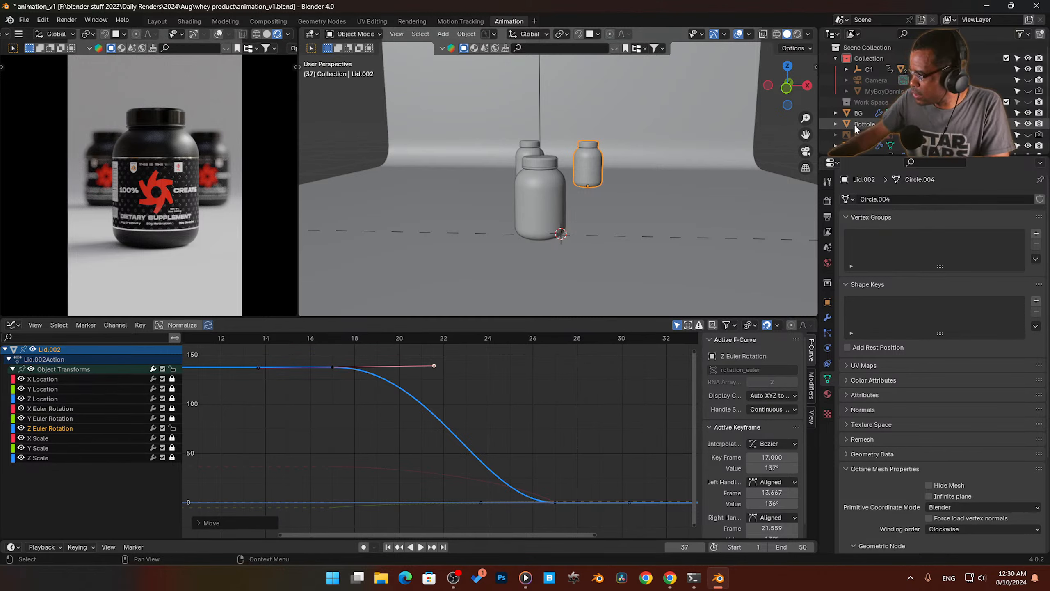
{"action": "left_click", "coordinate": [868, 81]}
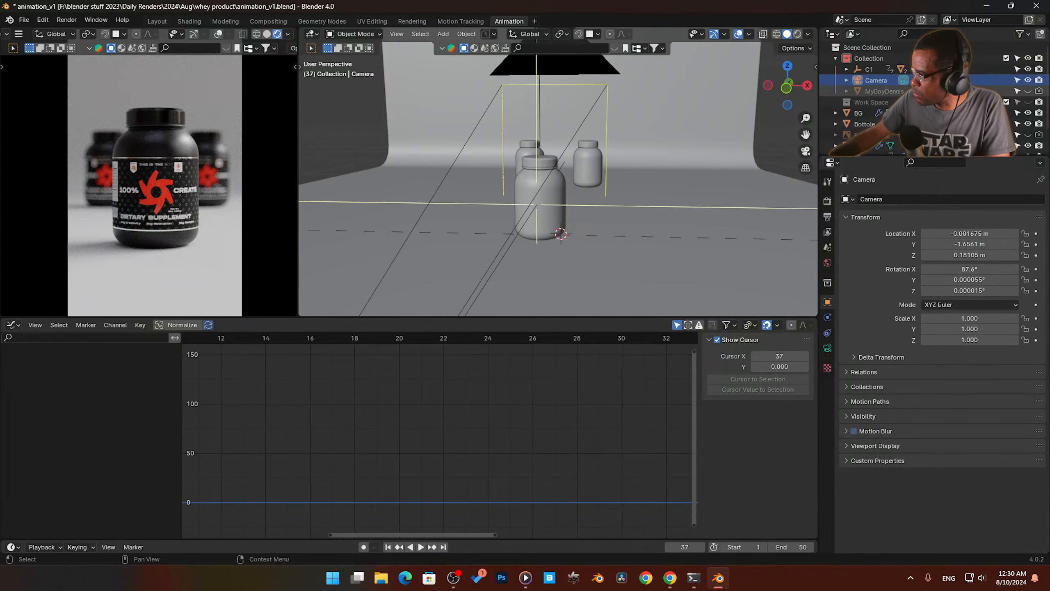
{"action": "left_click", "coordinate": [880, 79]}
{"action": "left_click", "coordinate": [828, 348]}
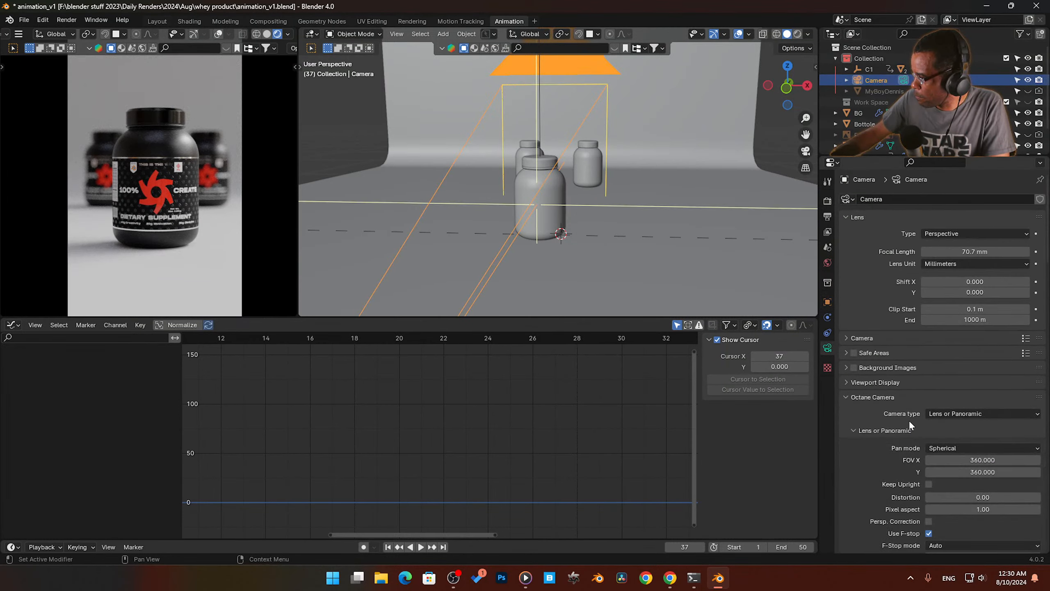
{"action": "scroll", "coordinate": [889, 433], "scroll_direction": "down", "scroll_amount": 10}
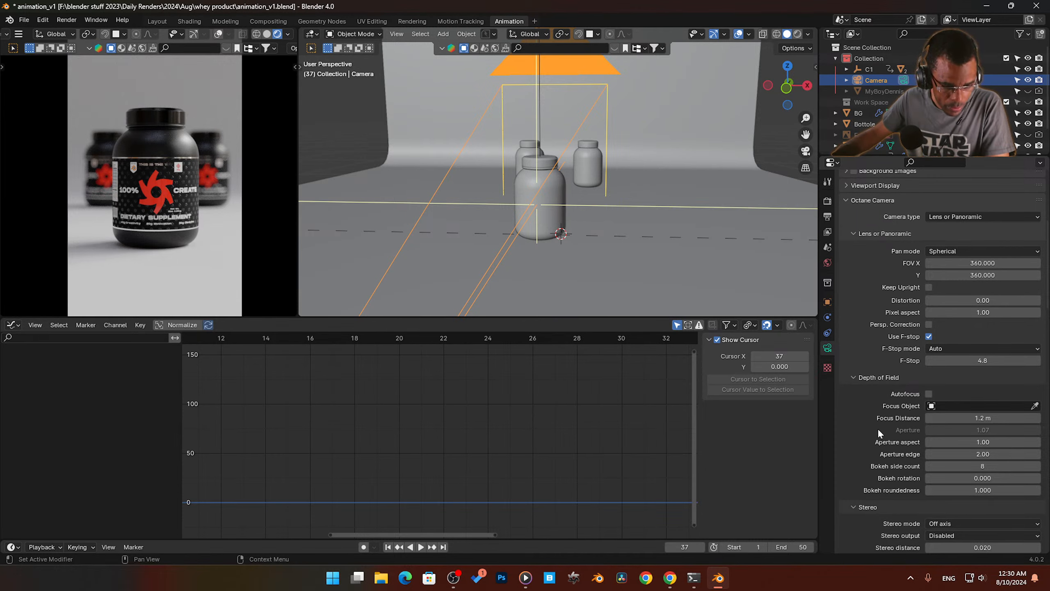
{"action": "scroll", "coordinate": [883, 414], "scroll_direction": "down", "scroll_amount": 4}
{"action": "scroll", "coordinate": [885, 415], "scroll_direction": "down", "scroll_amount": 3}
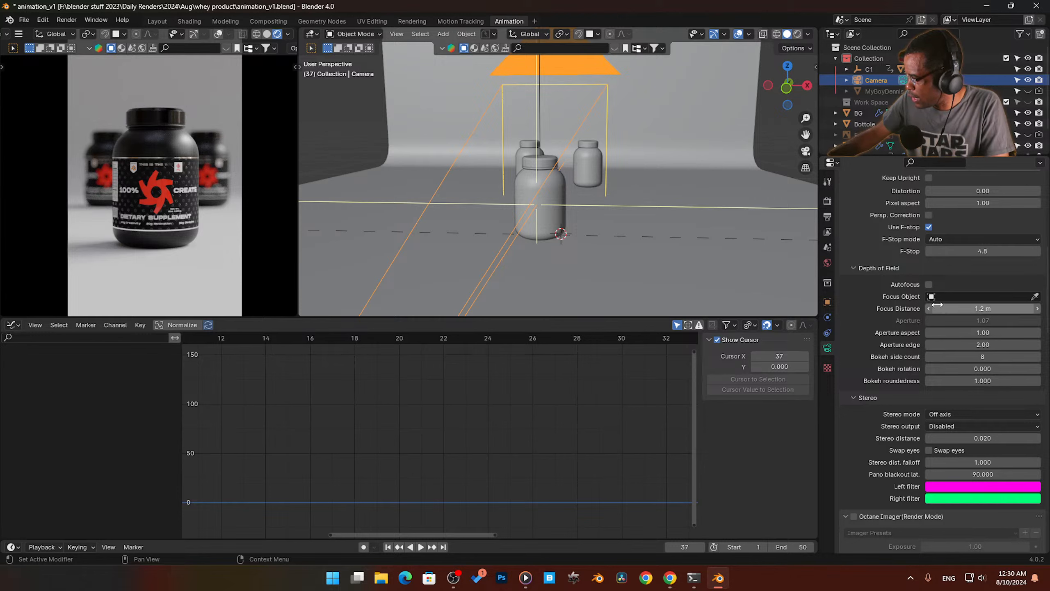
{"action": "scroll", "coordinate": [917, 292], "scroll_direction": "up", "scroll_amount": 2}
{"action": "left_click", "coordinate": [980, 273]}
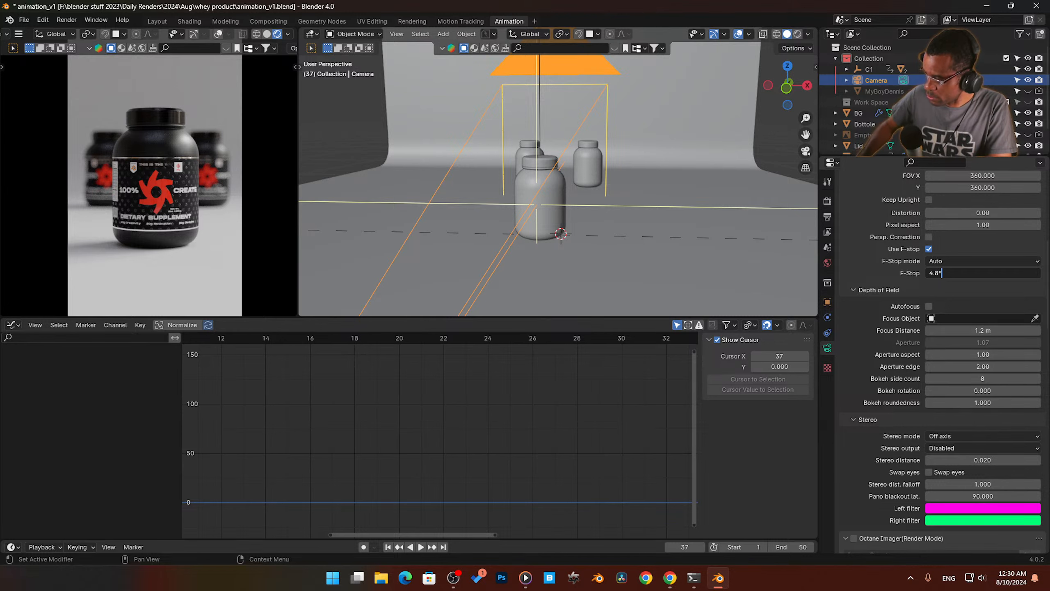
{"action": "type", "text": "9.6"}
{"action": "key", "text": "Return"}
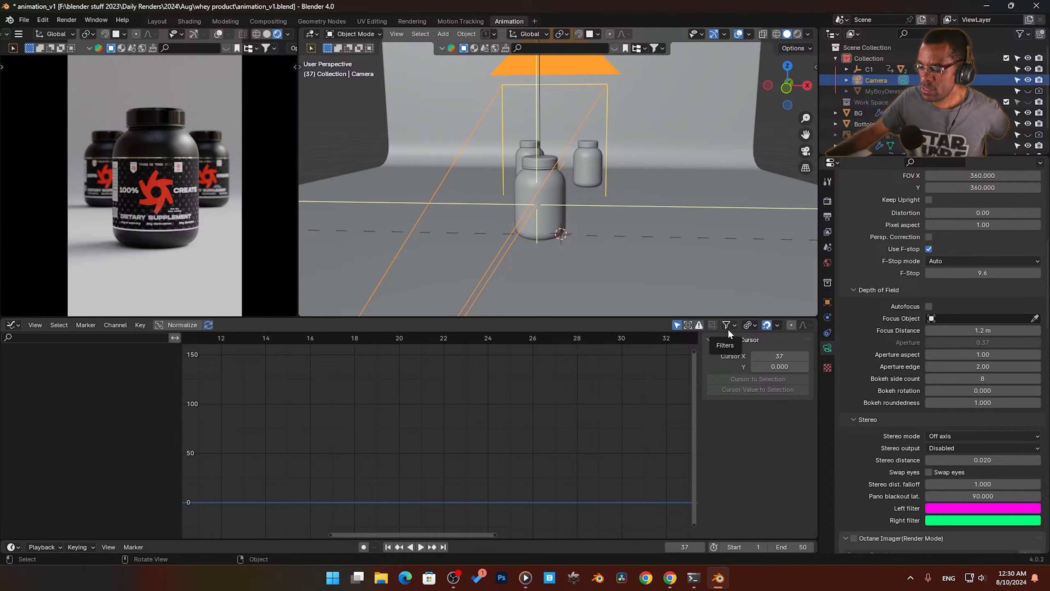
{"action": "left_click", "coordinate": [189, 23]}
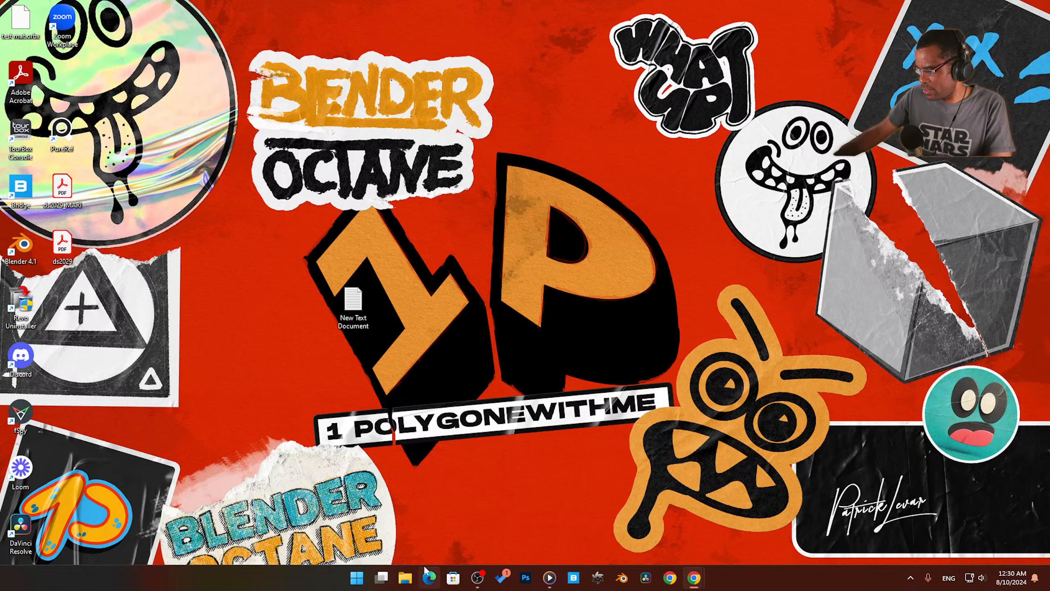
{"action": "mouse_move", "coordinate": [696, 581]}
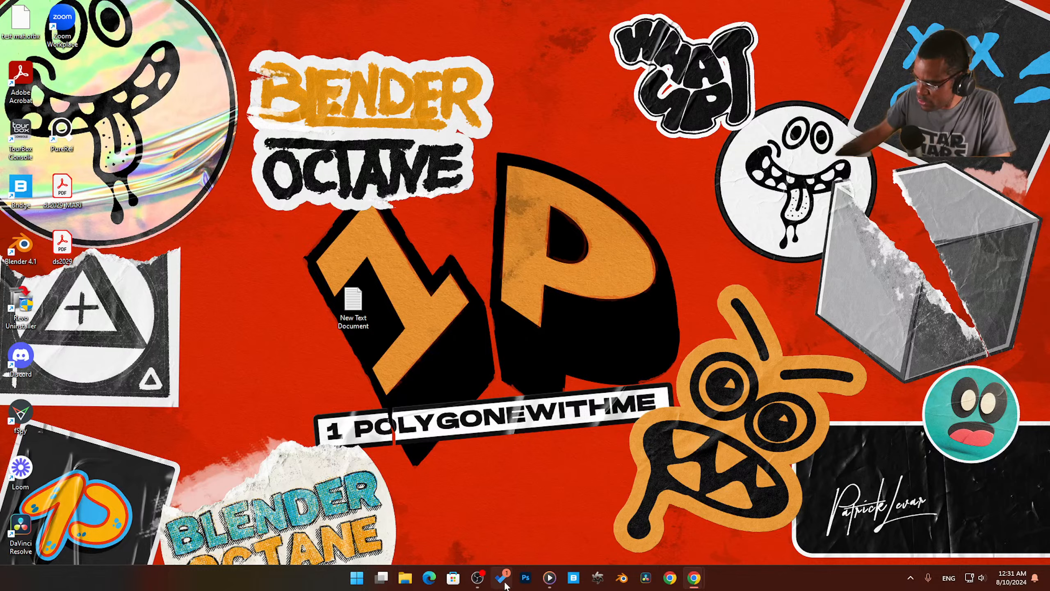
{"action": "mouse_move", "coordinate": [474, 581]}
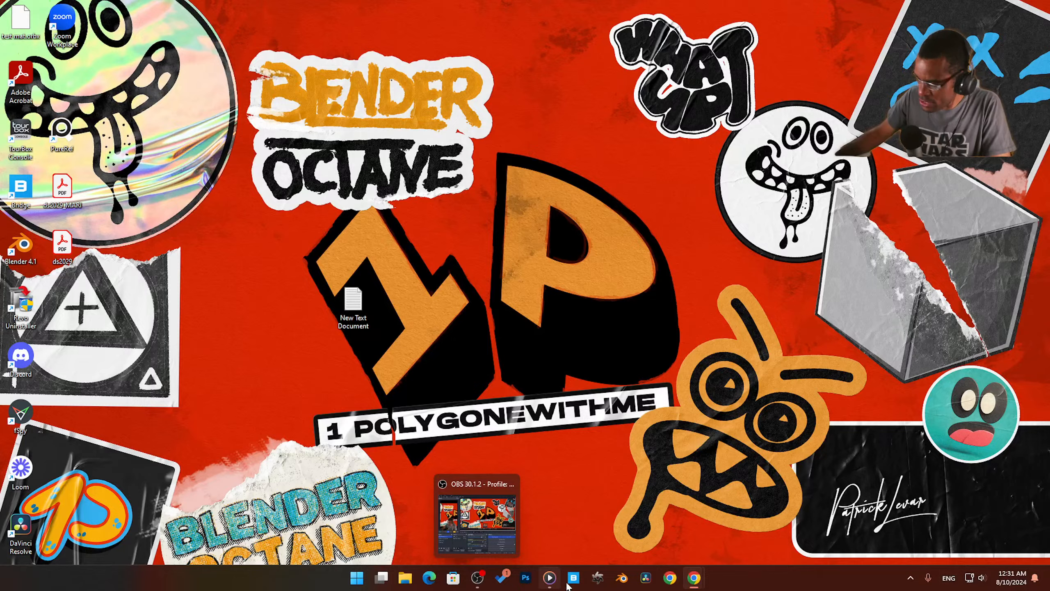
{"action": "left_click", "coordinate": [910, 577]}
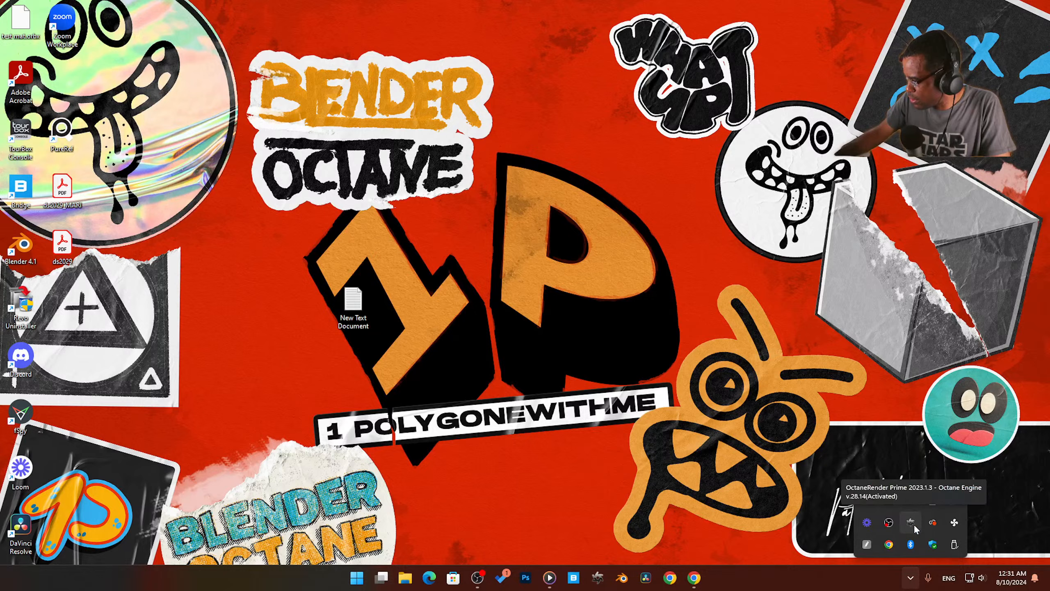
{"action": "left_click", "coordinate": [697, 486]}
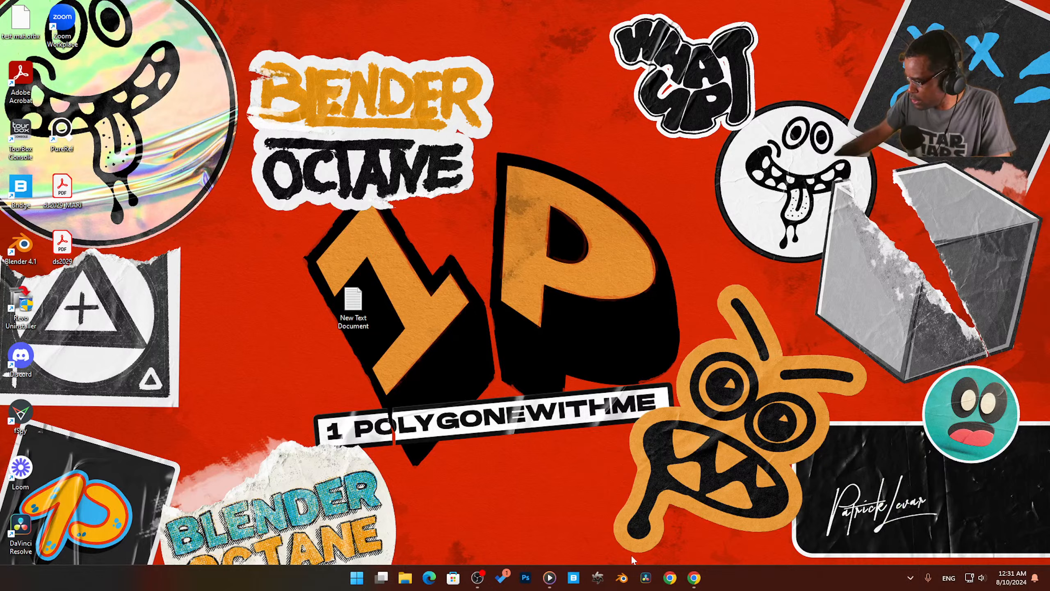
Step: Relaunch Blender from the desktop
{"action": "left_click", "coordinate": [625, 578]}
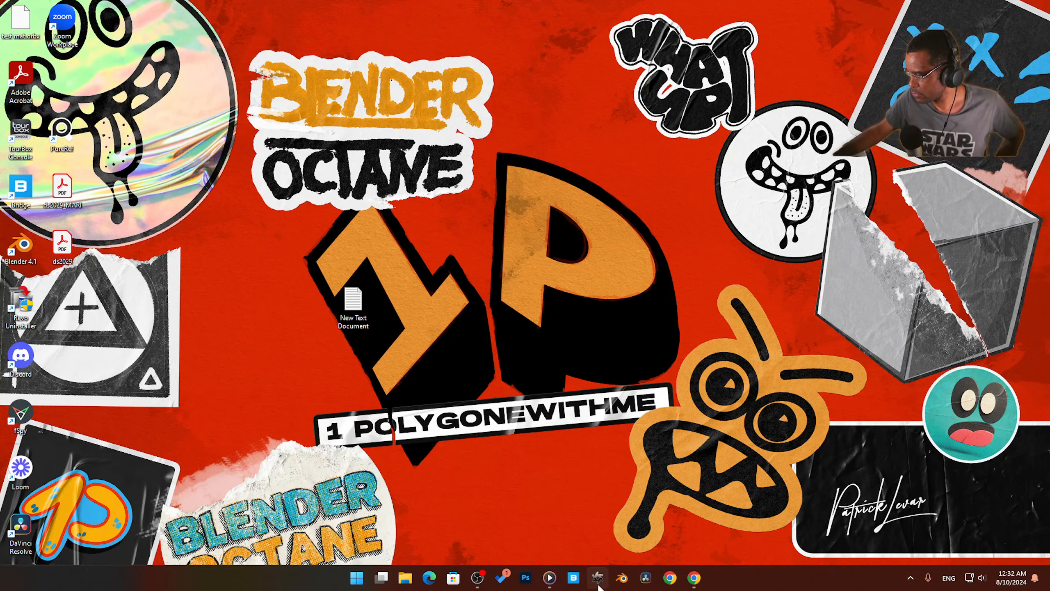
{"action": "left_click", "coordinate": [623, 578]}
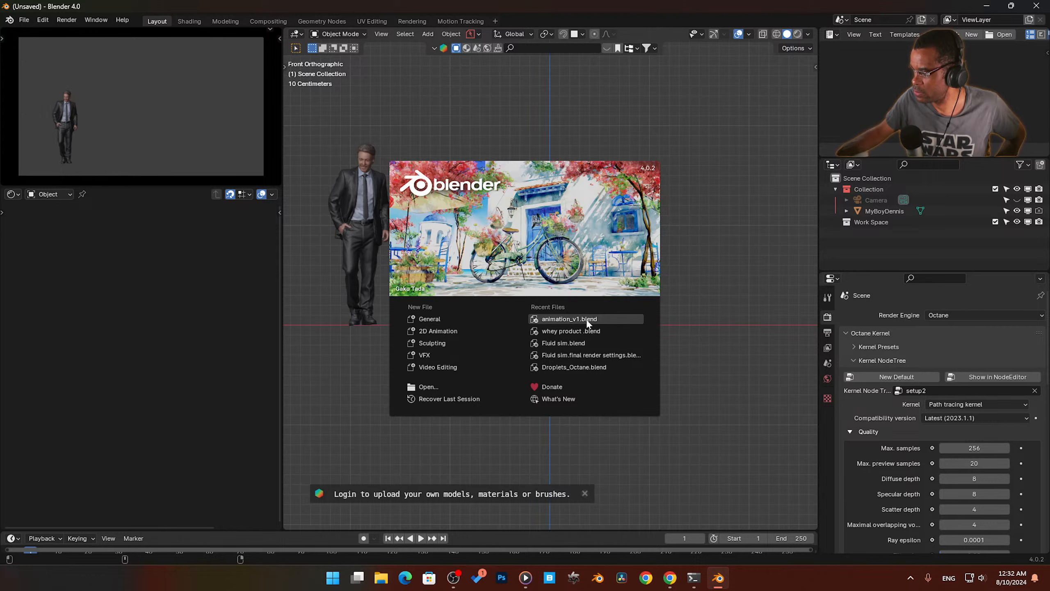
Step: Recover the last session, then play and scrub its timeline to check the bottle animation
{"action": "left_click", "coordinate": [448, 398]}
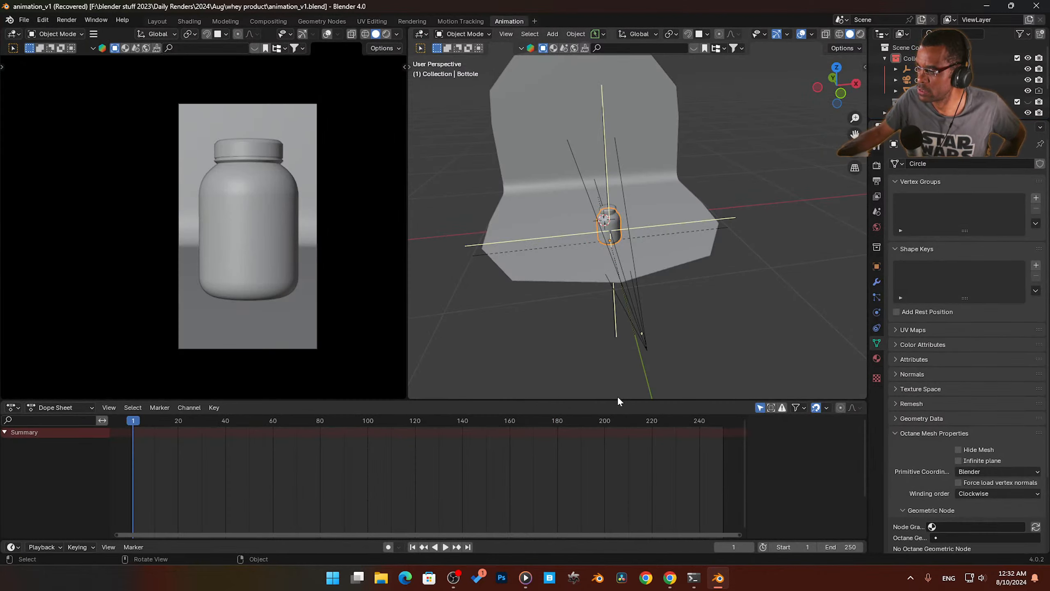
{"action": "key", "text": "space"}
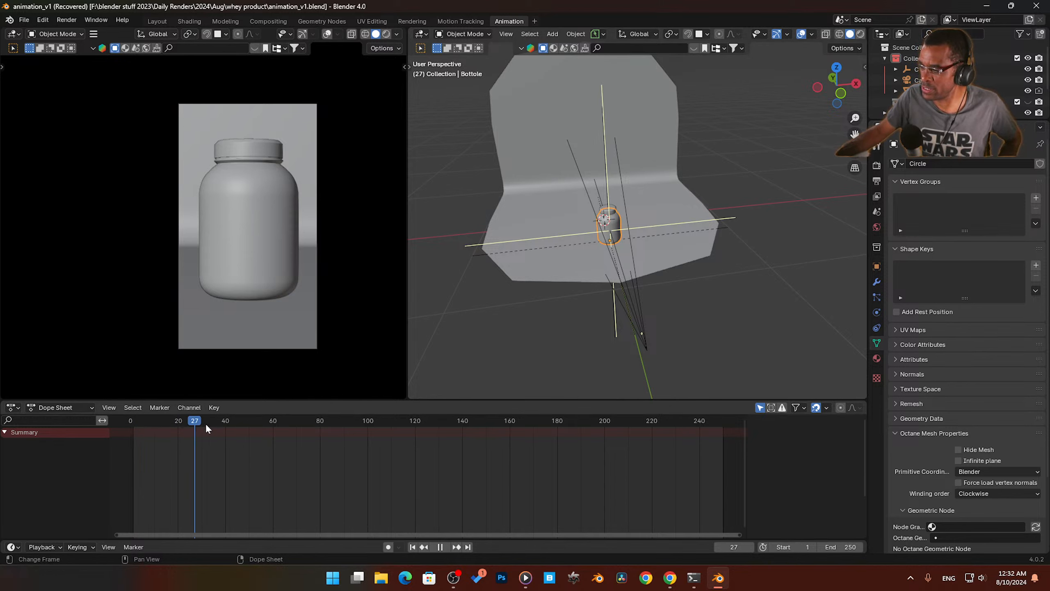
{"action": "key", "text": "space"}
{"action": "left_click_drag", "start_coordinate": [423, 432], "coordinate": [296, 427]}
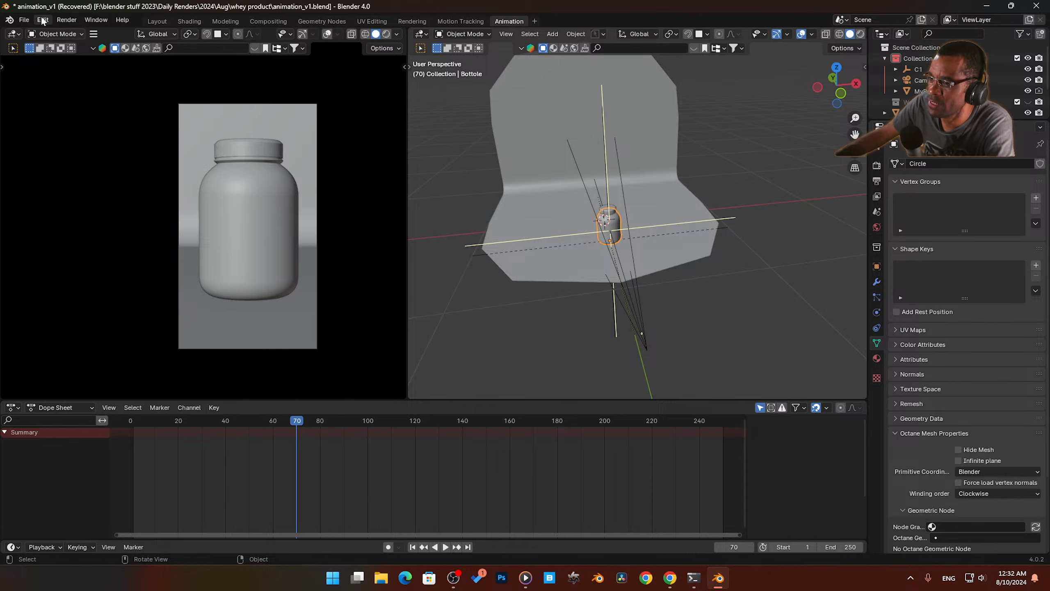
Step: Open the recent file animation_v1.blend, discarding the changes in the recovered session
{"action": "left_click", "coordinate": [24, 19]}
{"action": "mouse_move", "coordinate": [43, 57]}
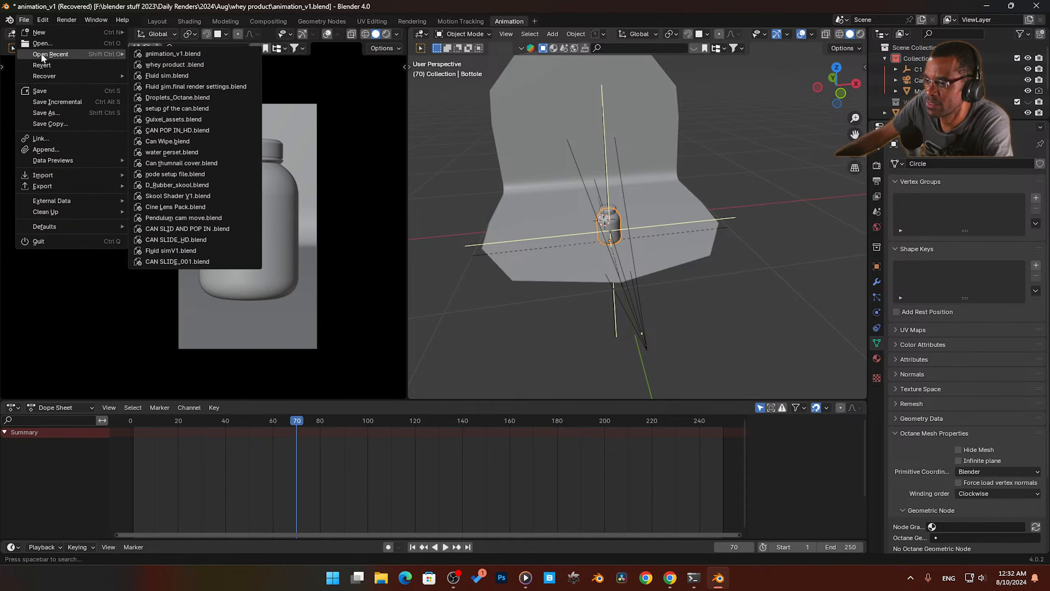
{"action": "left_click", "coordinate": [144, 55]}
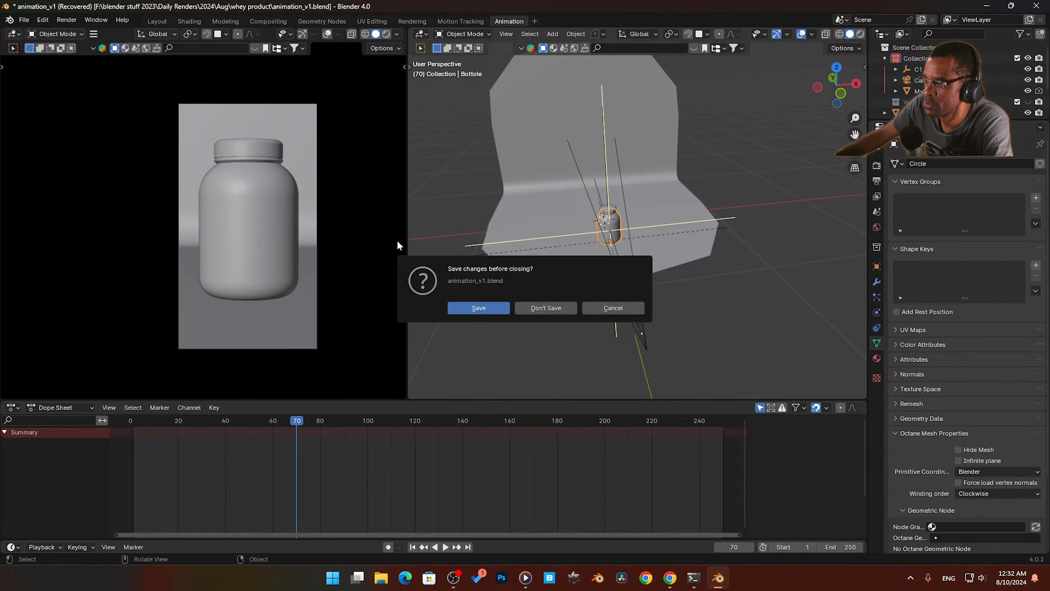
{"action": "left_click", "coordinate": [538, 310]}
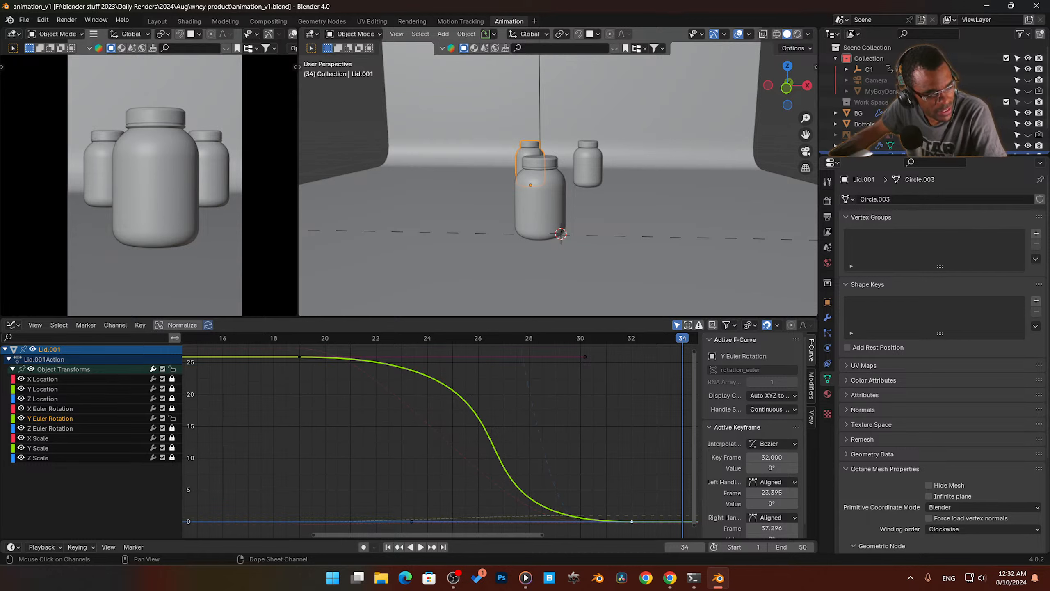
{"action": "key", "text": "alt+Tab"}
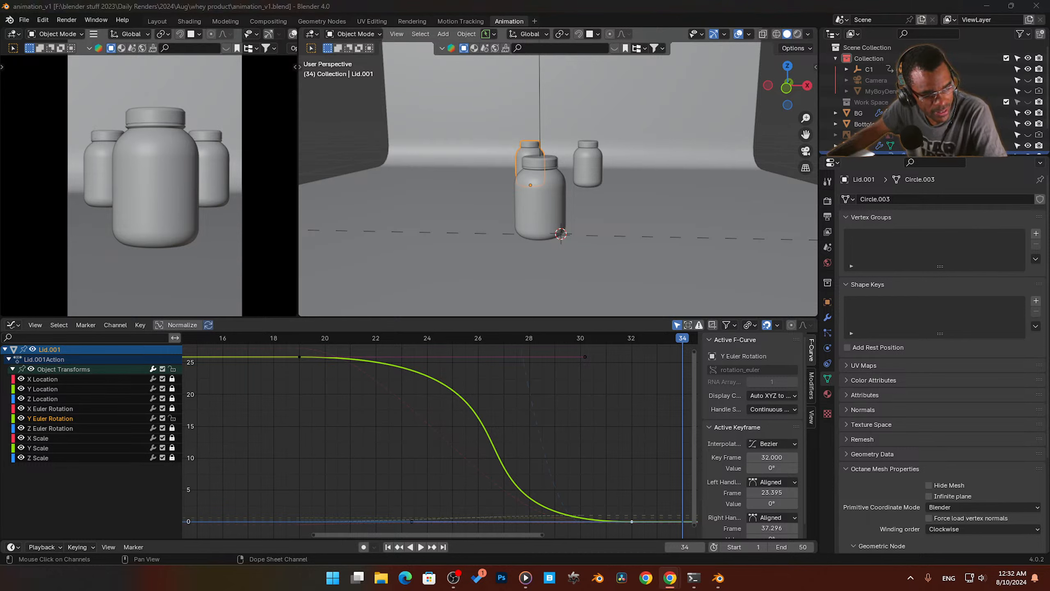
Step: Change the Graph Editor area to the Dope Sheet, playing the animation to review the bottles' timing
{"action": "key", "text": "space"}
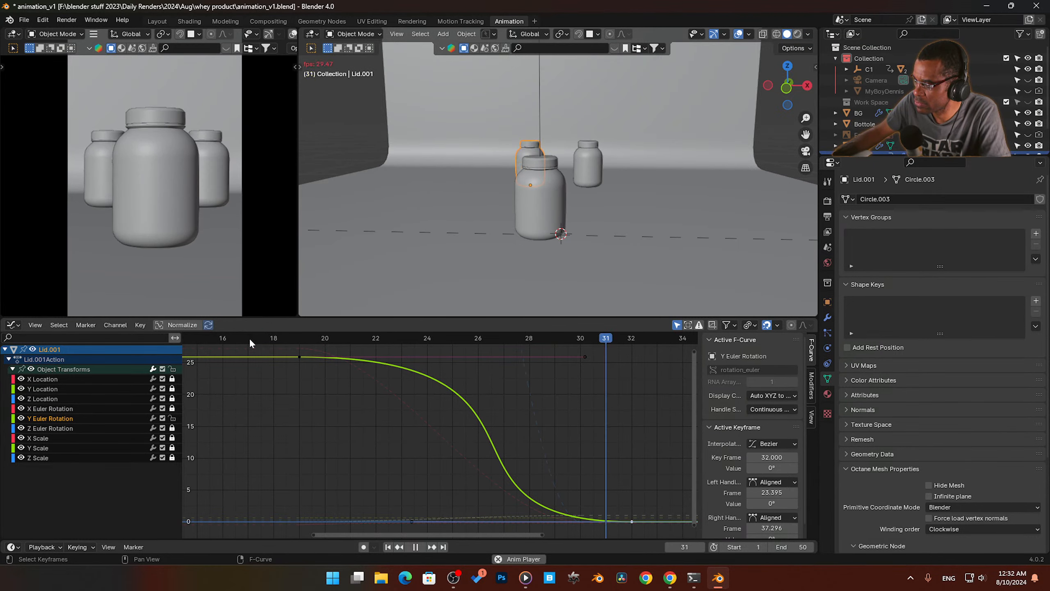
{"action": "key", "text": "space"}
{"action": "left_click", "coordinate": [11, 325]}
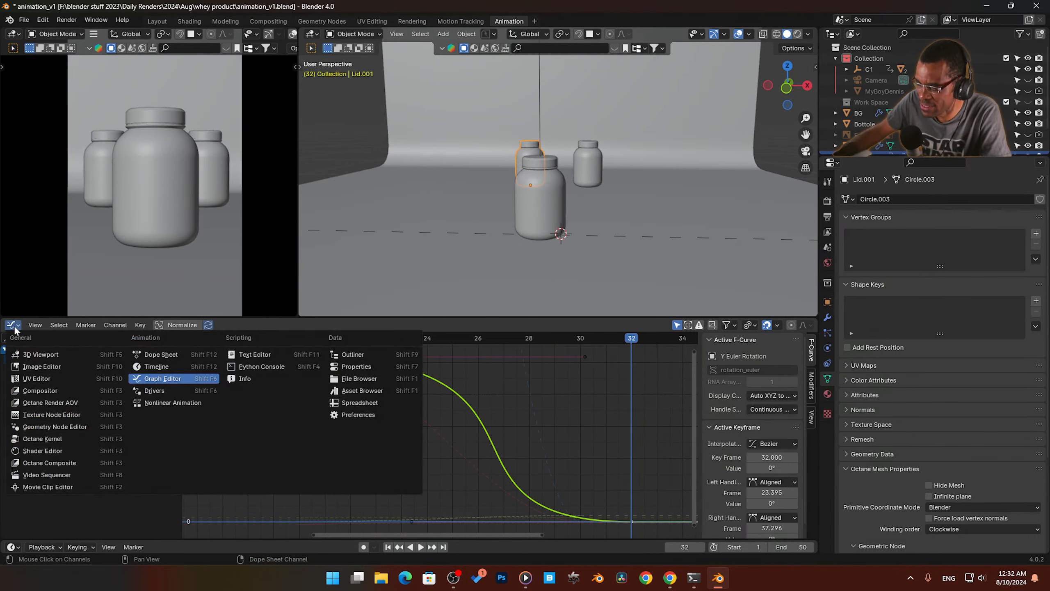
{"action": "left_click", "coordinate": [177, 355]}
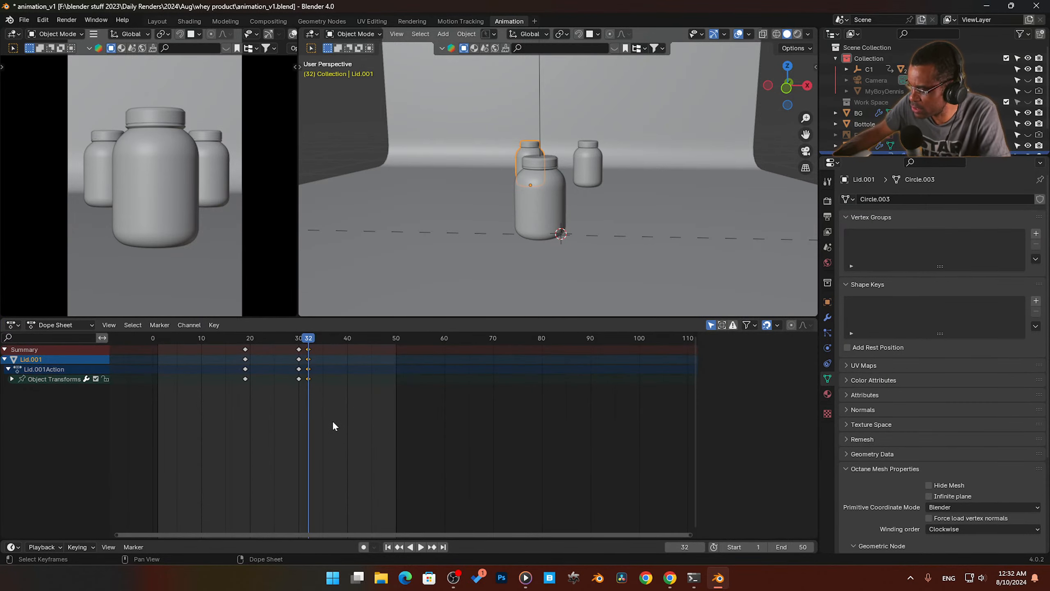
{"action": "key", "text": "space"}
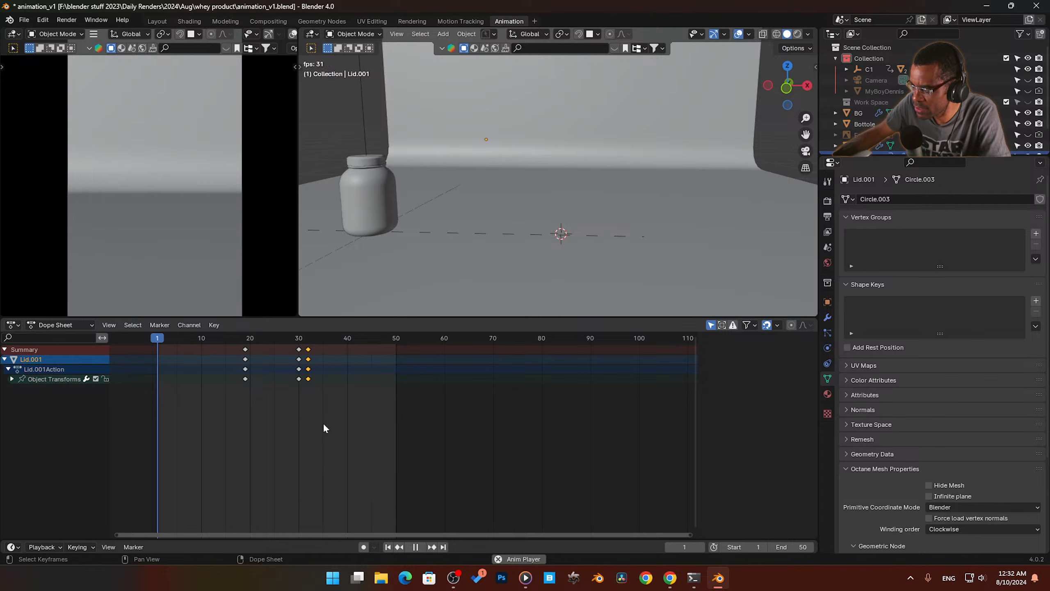
{"action": "key", "text": "space"}
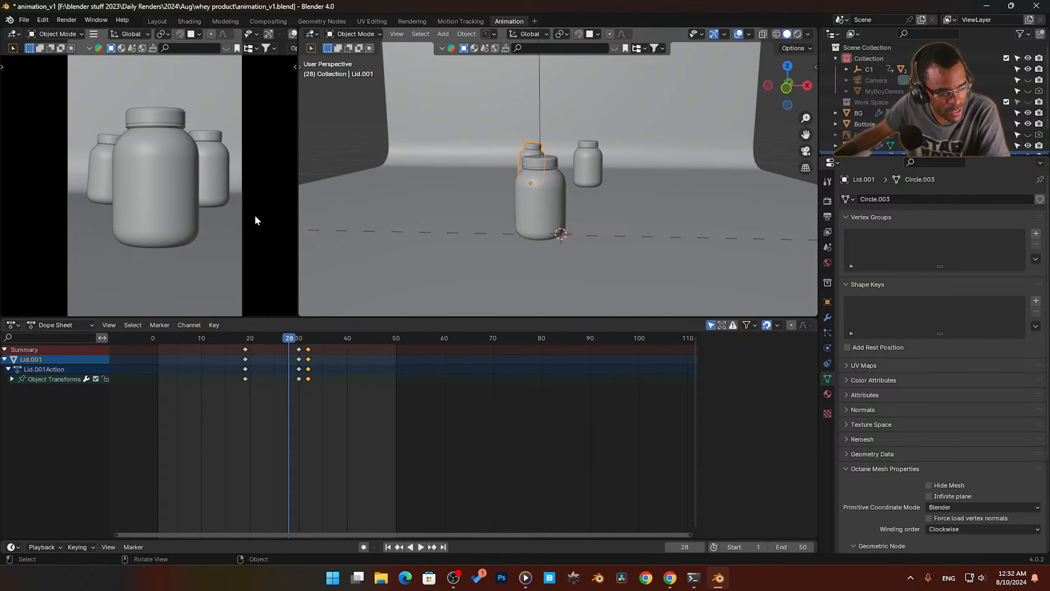
{"action": "key", "text": "space"}
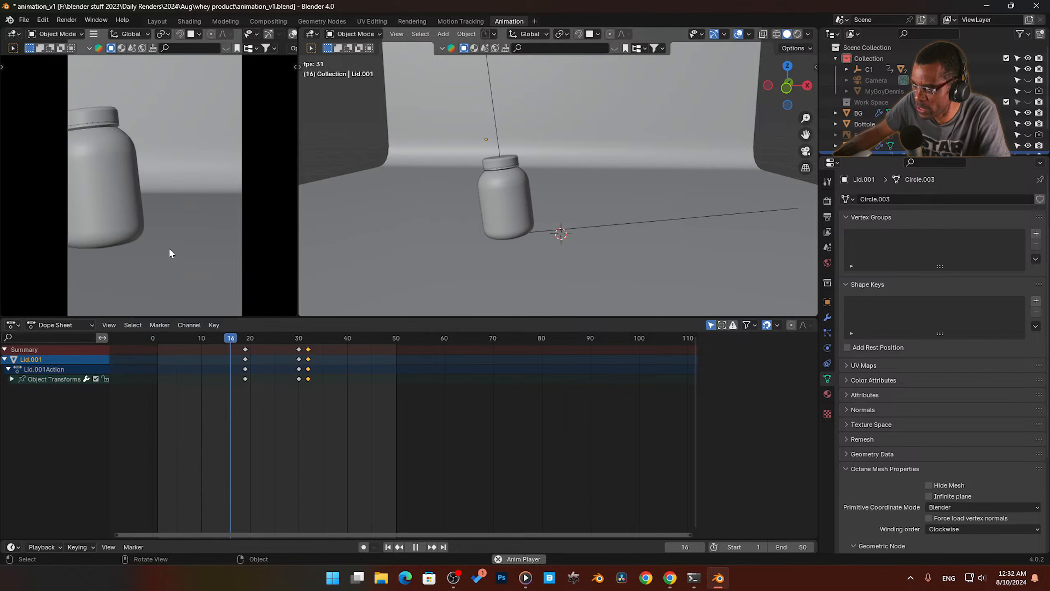
{"action": "key", "text": "space"}
Step: Select the C1 empty that controls the front bottle to show its keyframes in the Dope Sheet
{"action": "left_click", "coordinate": [175, 225]}
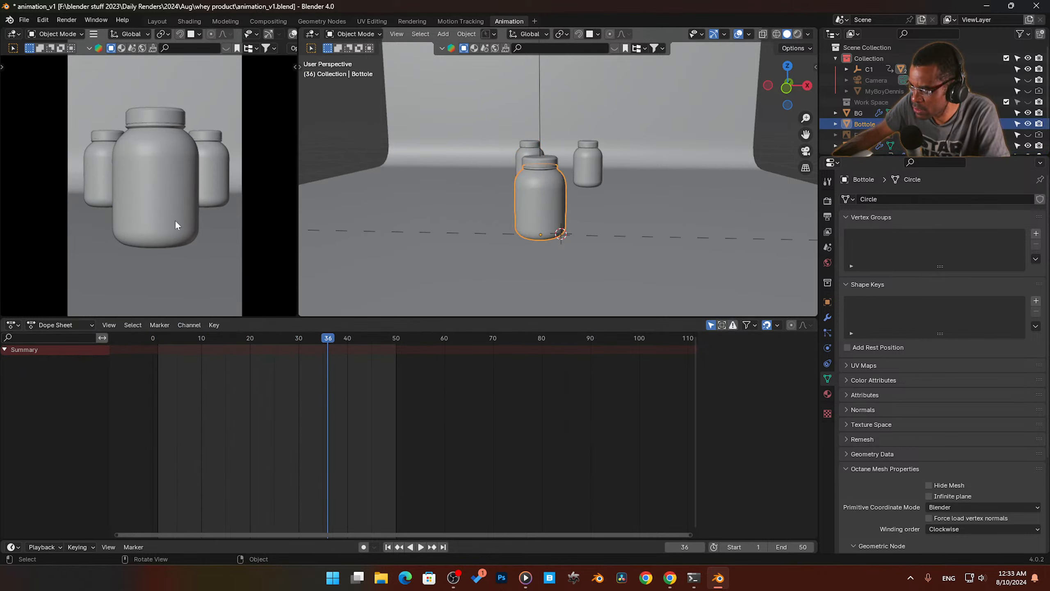
{"action": "left_click", "coordinate": [534, 161]}
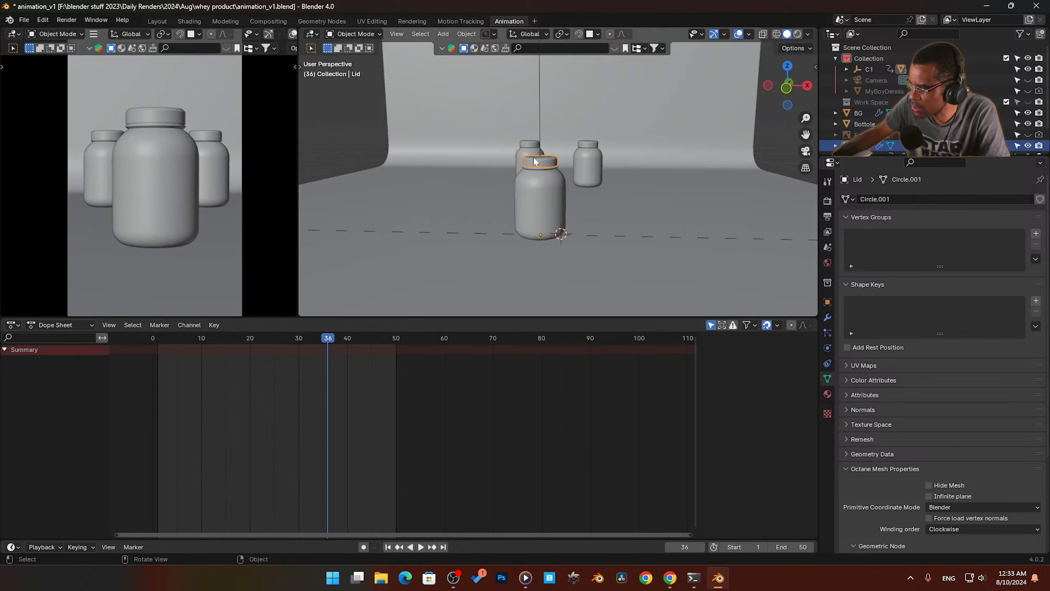
{"action": "left_click", "coordinate": [539, 120]}
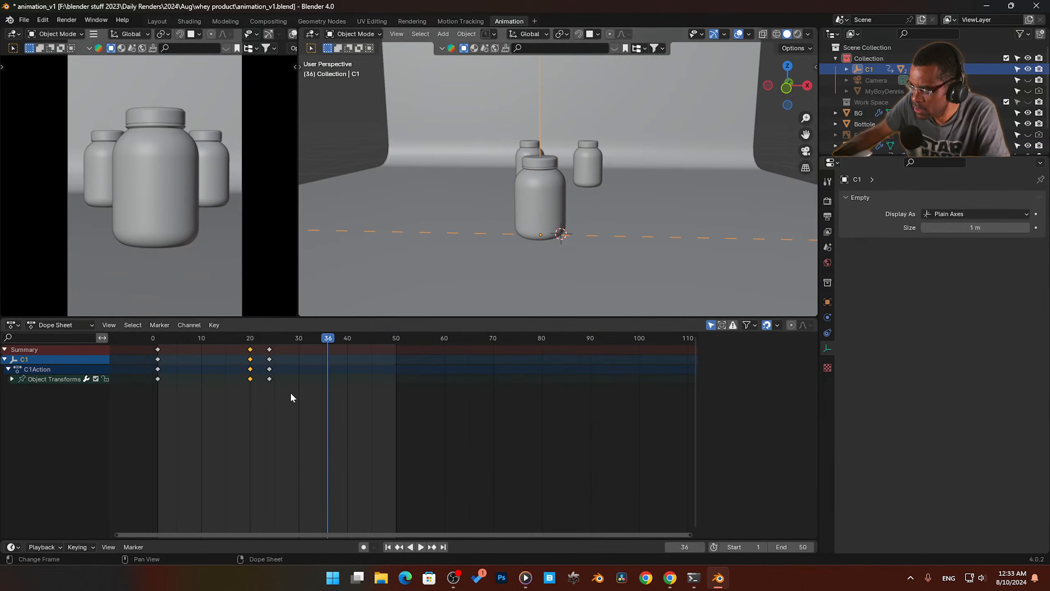
{"action": "left_click_drag", "start_coordinate": [292, 404], "coordinate": [245, 337]}
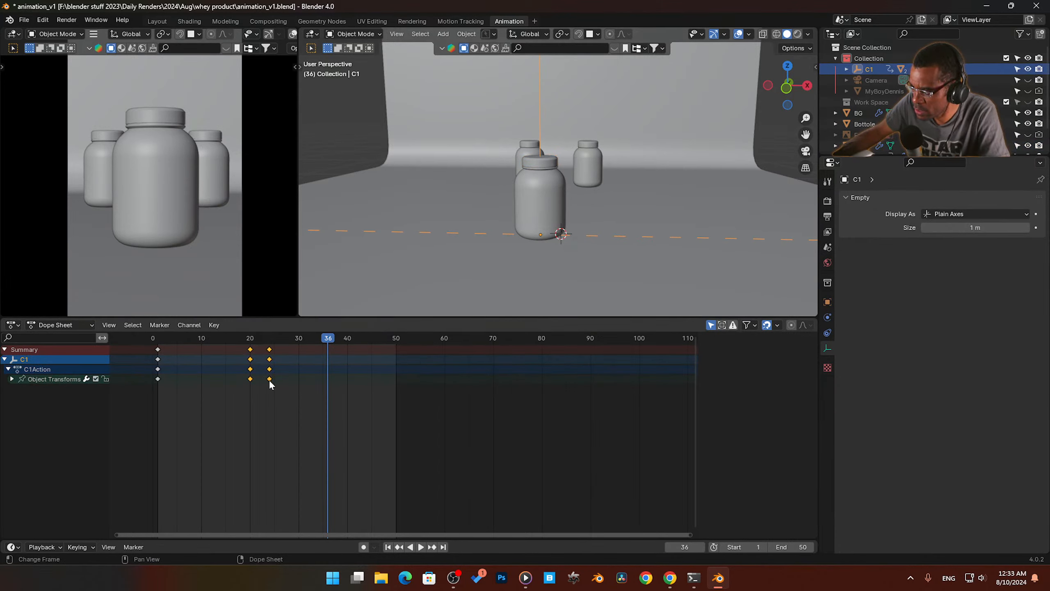
{"action": "key", "text": "shift+d"}
{"action": "left_click", "coordinate": [297, 383]}
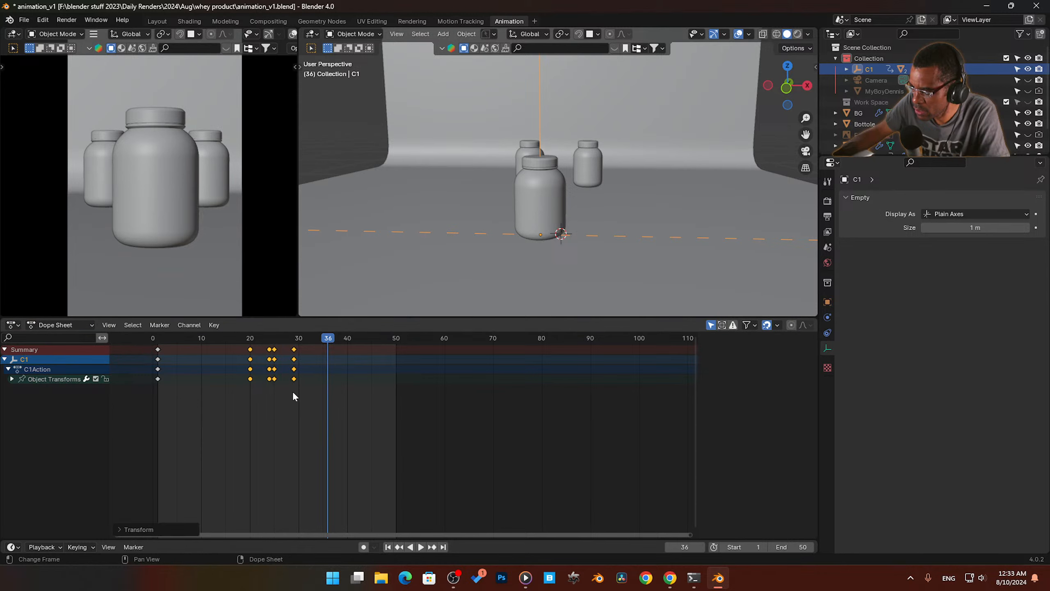
{"action": "key", "text": "ctrl+z"}
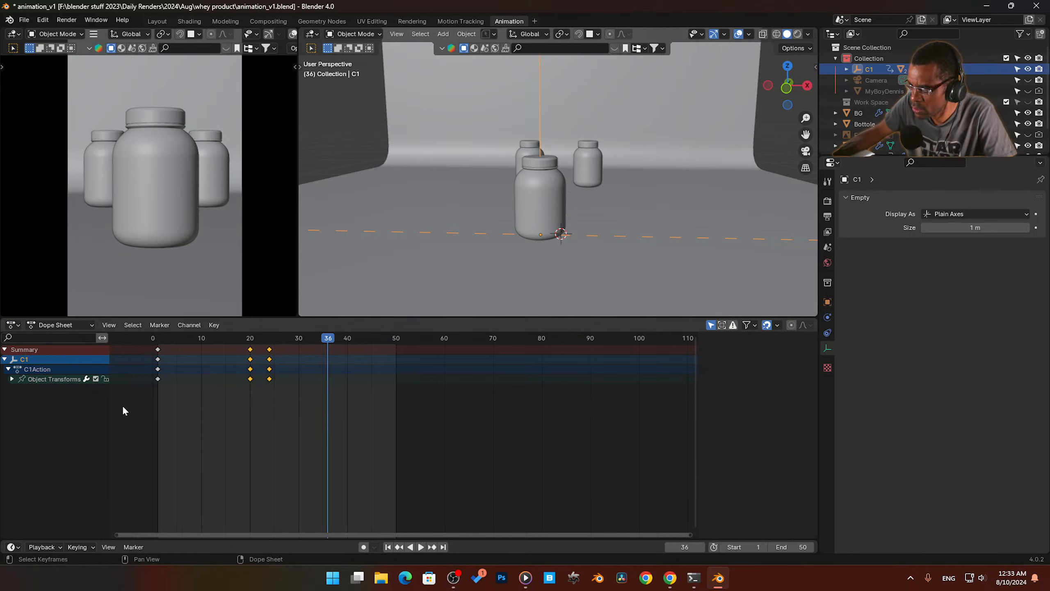
Step: Unlock C1's transform channels, move its last two keyframe columns to frames 24 and 28, and play the result
{"action": "left_click", "coordinate": [11, 380]}
{"action": "key", "text": "n"}
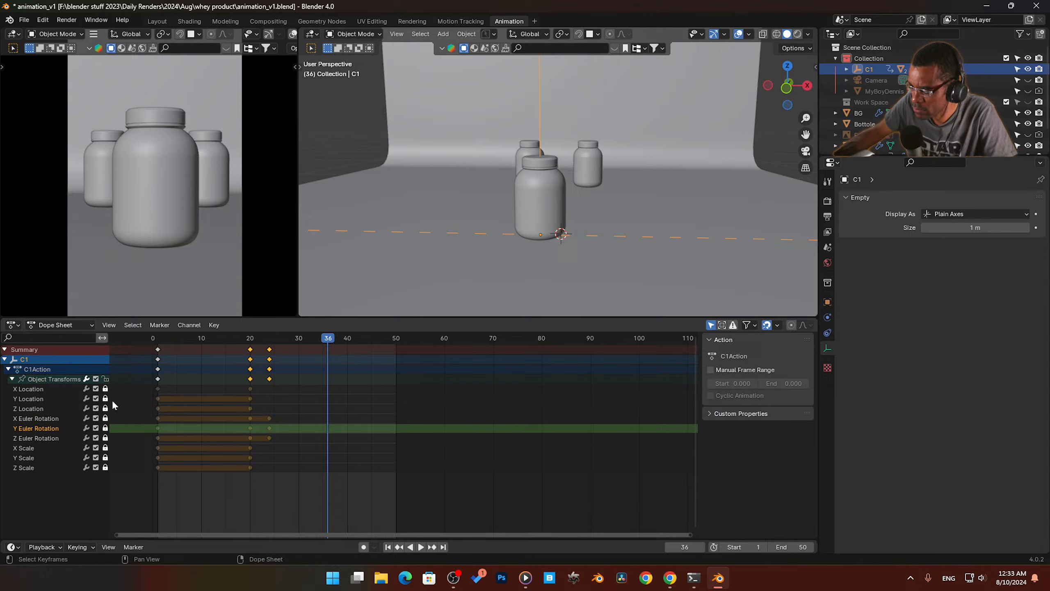
{"action": "left_click", "coordinate": [105, 379]}
{"action": "left_click_drag", "start_coordinate": [288, 476], "coordinate": [237, 348]}
{"action": "key", "text": "g"}
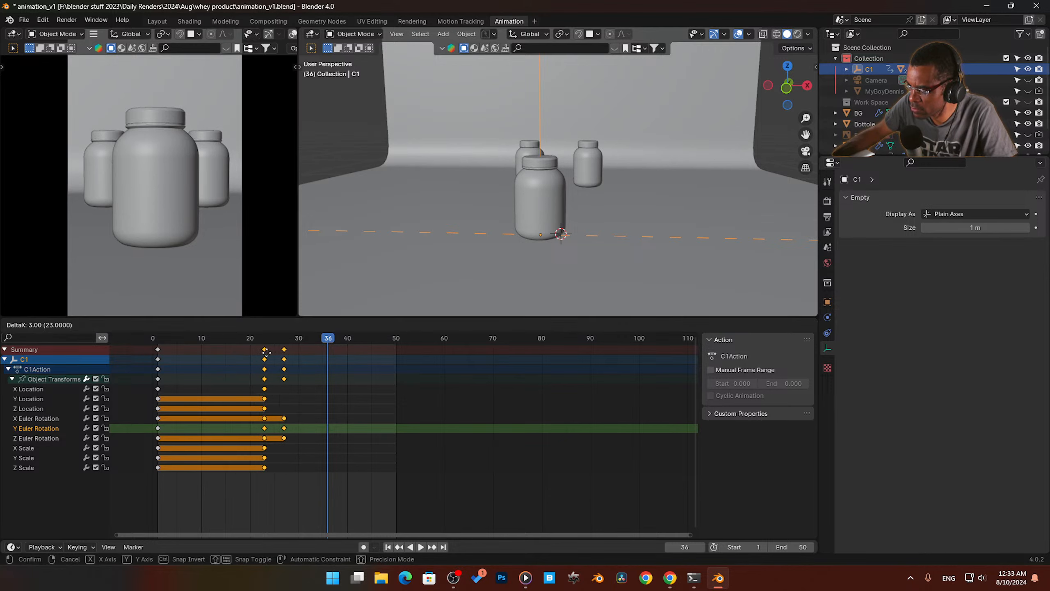
{"action": "left_click", "coordinate": [269, 352]}
{"action": "key", "text": "space"}
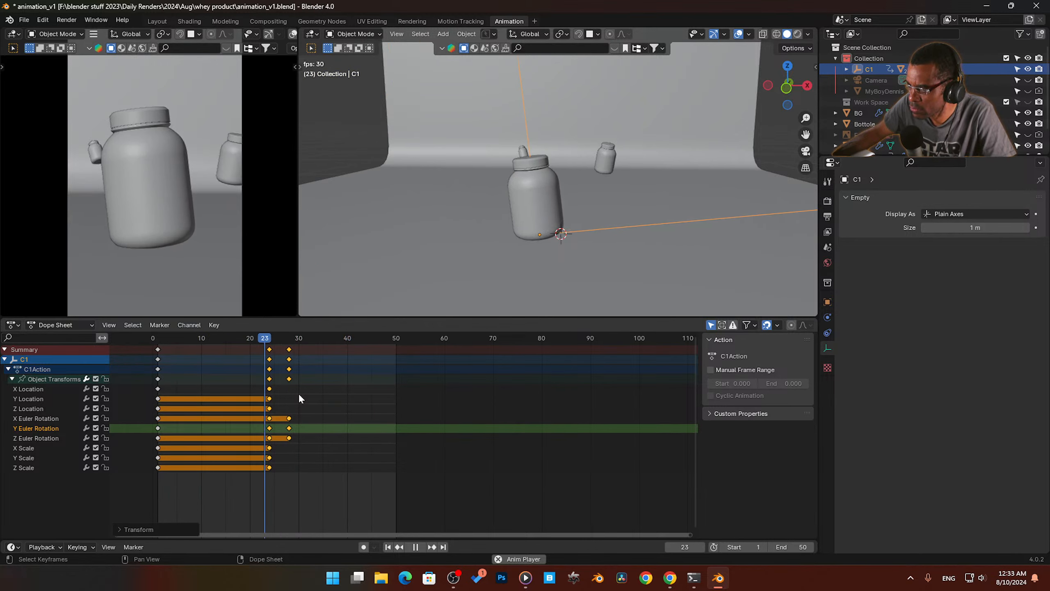
{"action": "key", "text": "space"}
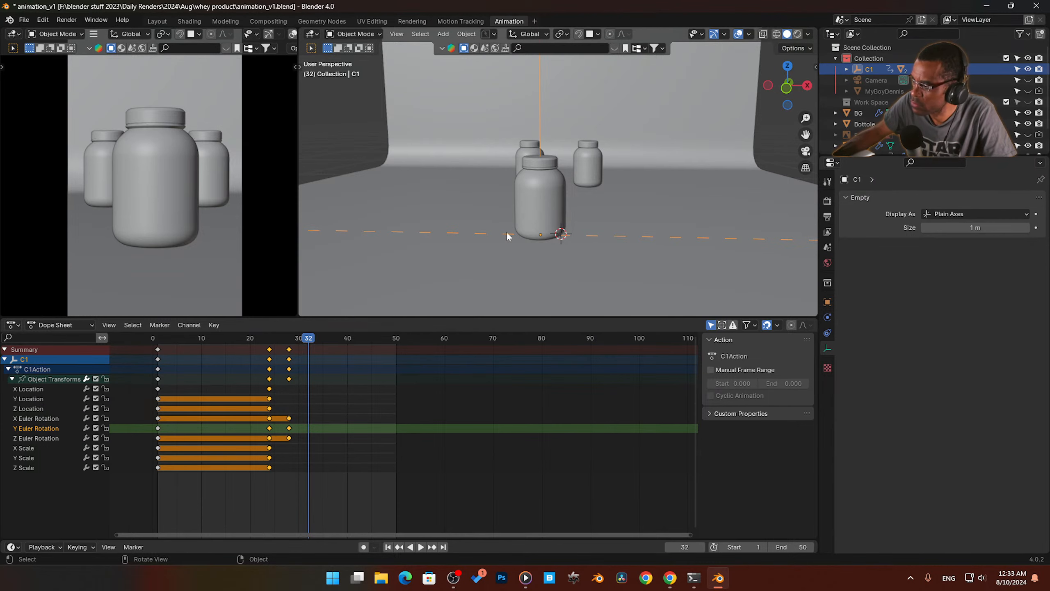
Step: Switch to Media Player, skip to the next song, and return to Blender
{"action": "mouse_move", "coordinate": [669, 579]}
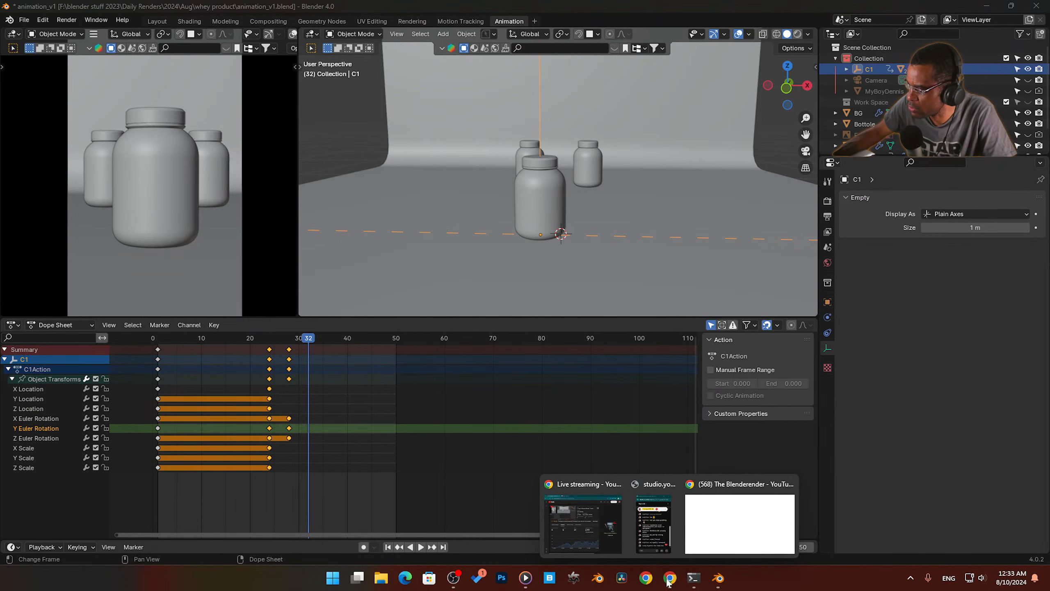
{"action": "left_click", "coordinate": [719, 546]}
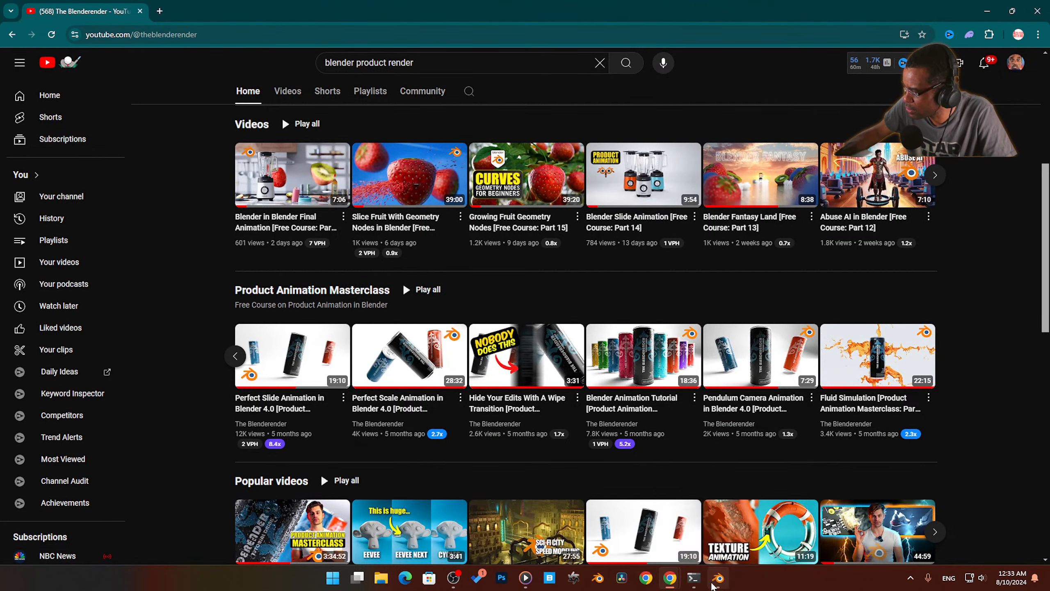
{"action": "left_click", "coordinate": [525, 578]}
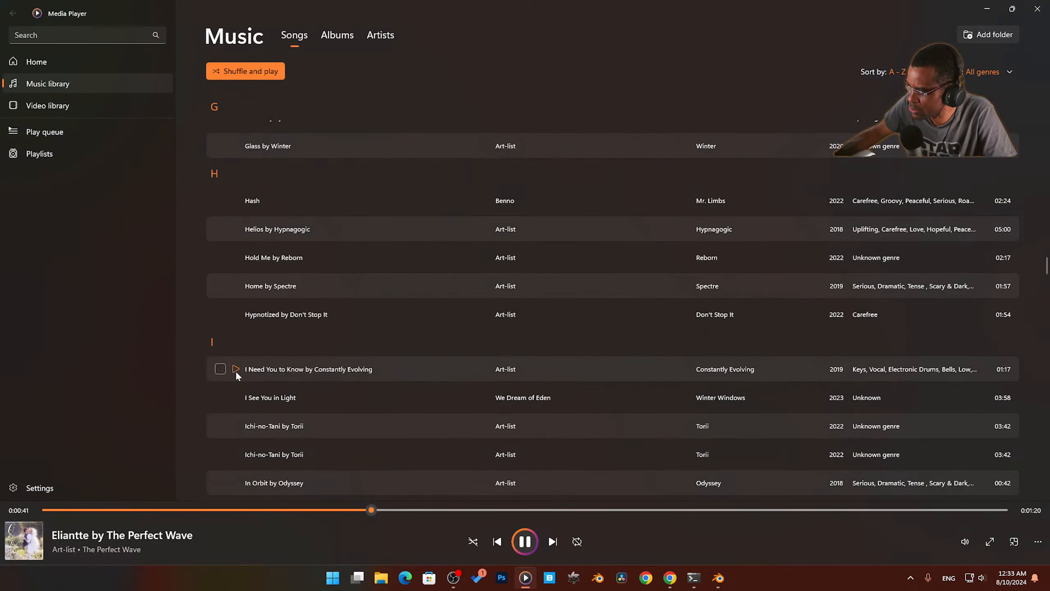
{"action": "scroll", "coordinate": [420, 449], "scroll_direction": "down", "scroll_amount": 3}
{"action": "left_click", "coordinate": [553, 542]}
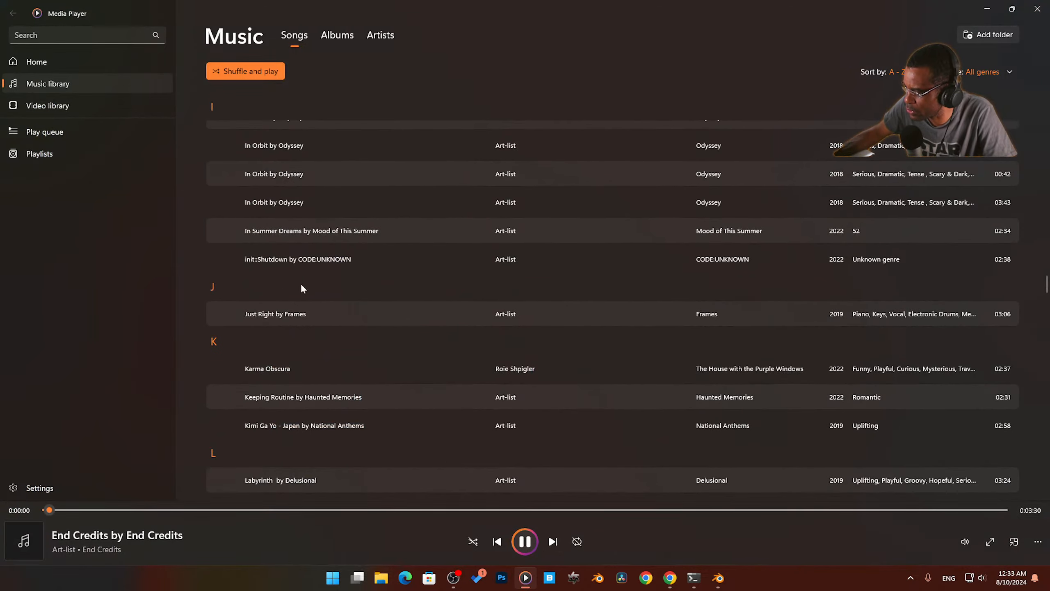
{"action": "left_click", "coordinate": [987, 12]}
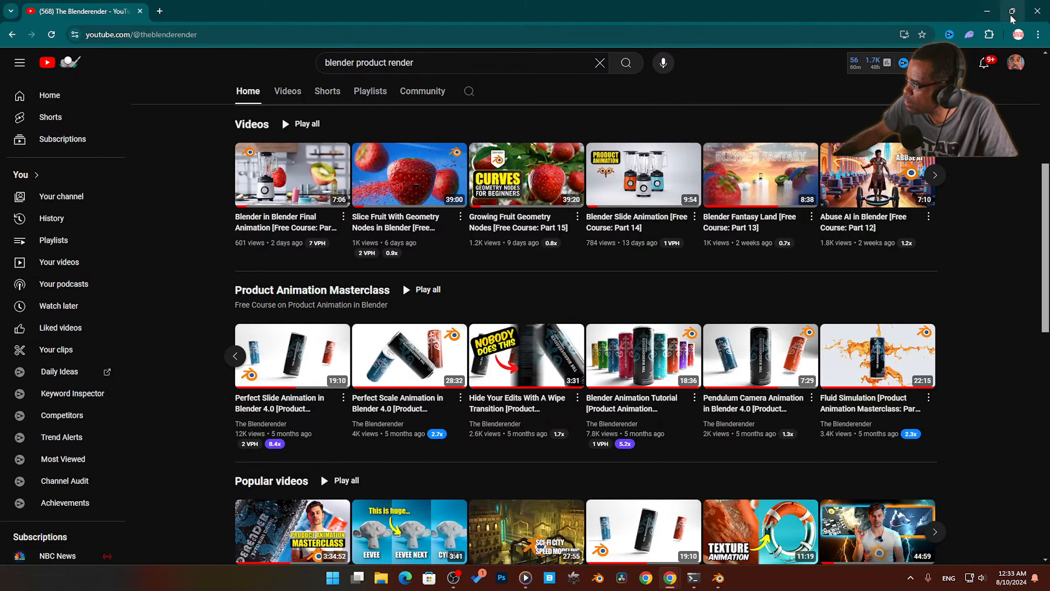
{"action": "left_click", "coordinate": [1032, 17]}
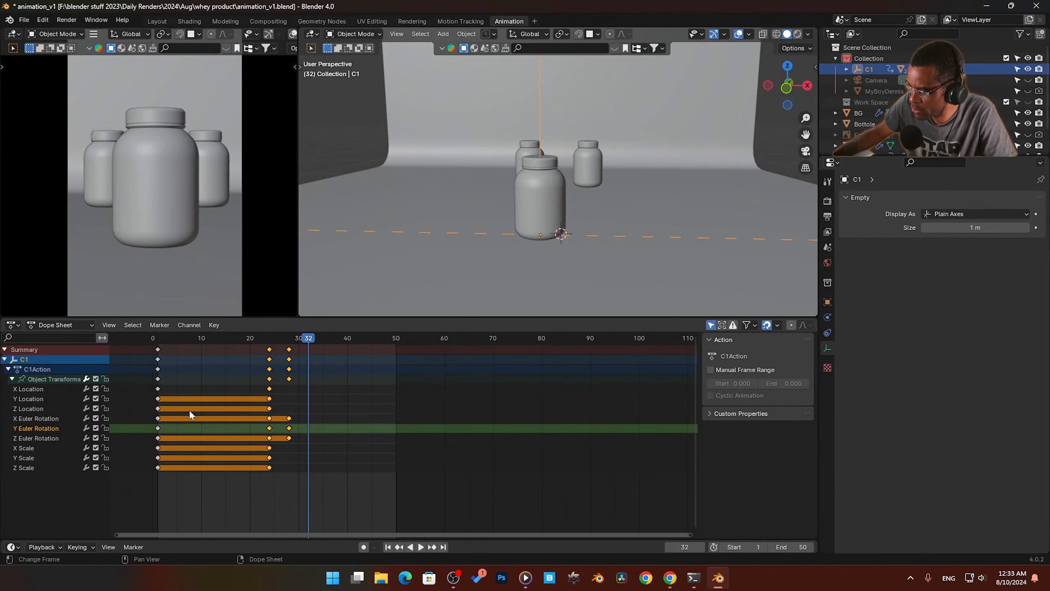
Step: Play the animation from the first frame to review the front bottle's timing against the rear bottles
{"action": "key", "text": "shift+Left"}
{"action": "key", "text": "space"}
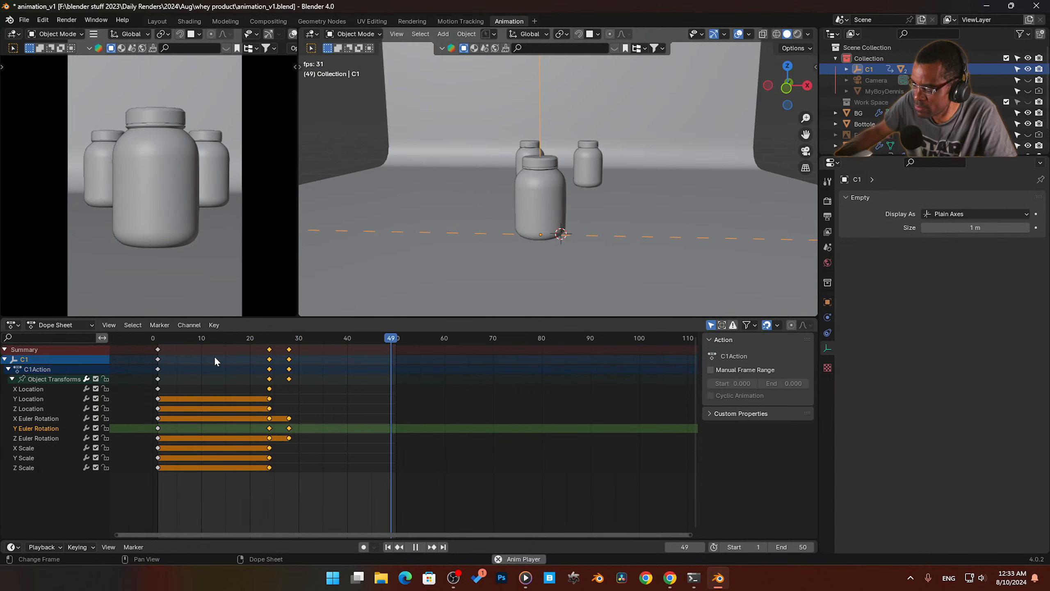
{"action": "key", "text": "space"}
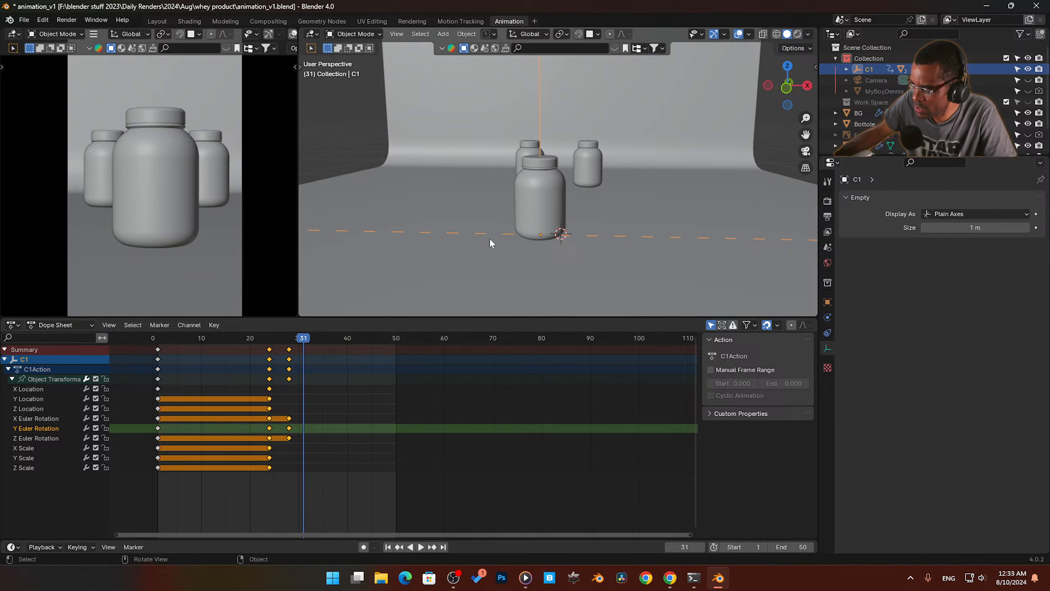
Step: Try shifting both rear bottles' keyframes 6 frames later together, undo the shift, and replay the animation
{"action": "left_click", "coordinate": [578, 164]}
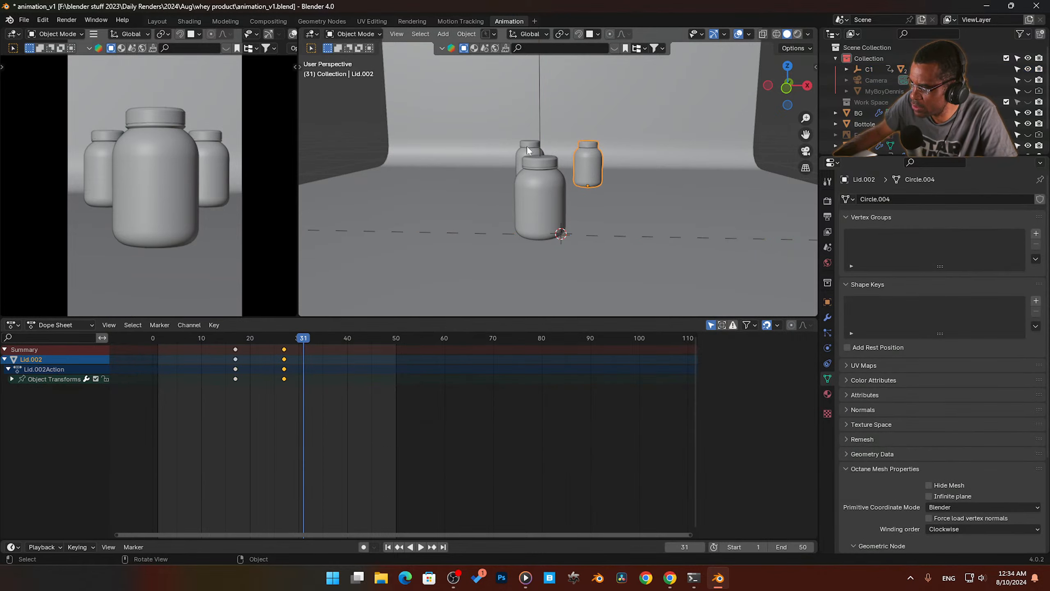
{"action": "left_click", "coordinate": [526, 146], "text": "shift"}
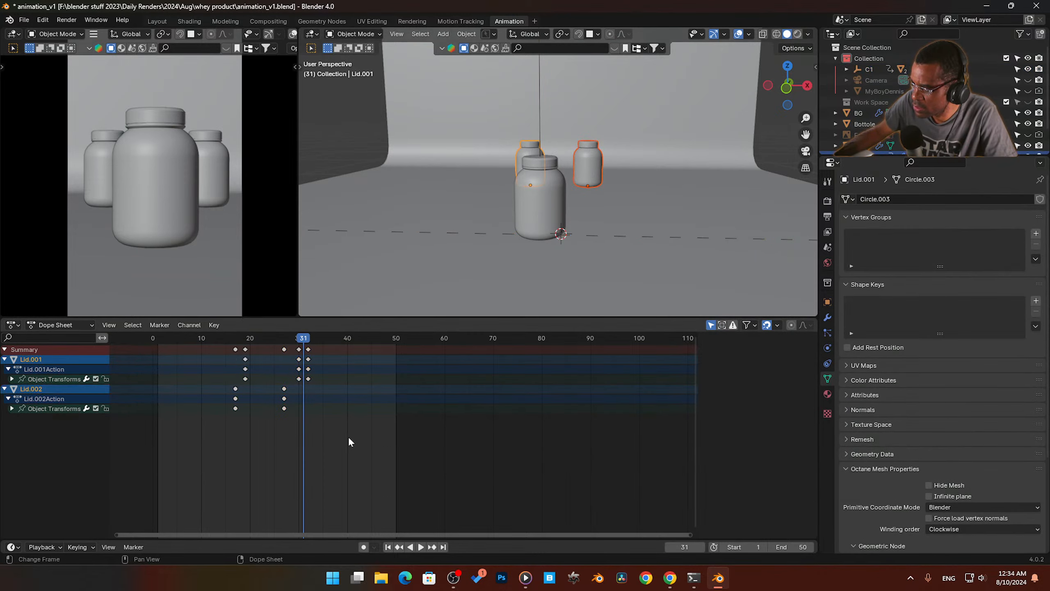
{"action": "left_click_drag", "start_coordinate": [348, 437], "coordinate": [212, 345]}
{"action": "left_click_drag", "start_coordinate": [234, 413], "coordinate": [256, 430]}
{"action": "key", "text": "space"}
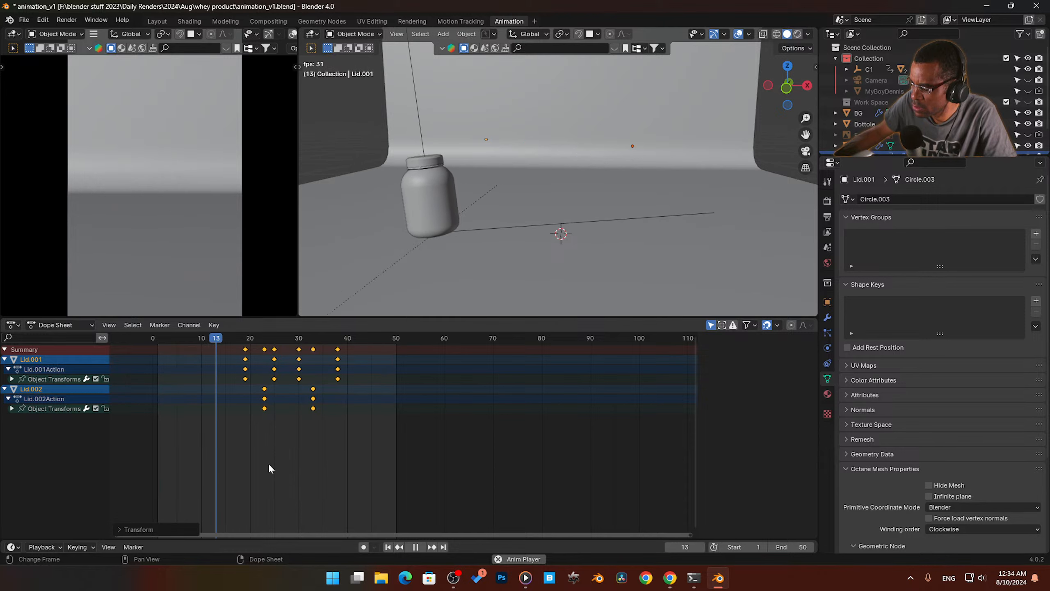
{"action": "key", "text": "space"}
{"action": "key", "text": "ctrl+z"}
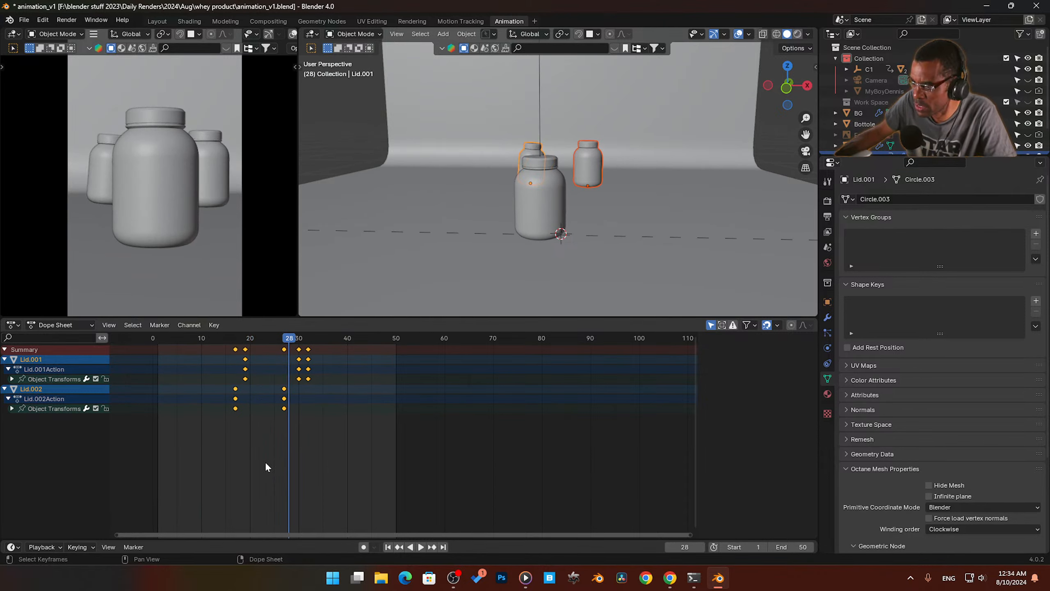
{"action": "key", "text": "ctrl+z"}
{"action": "key", "text": "space"}
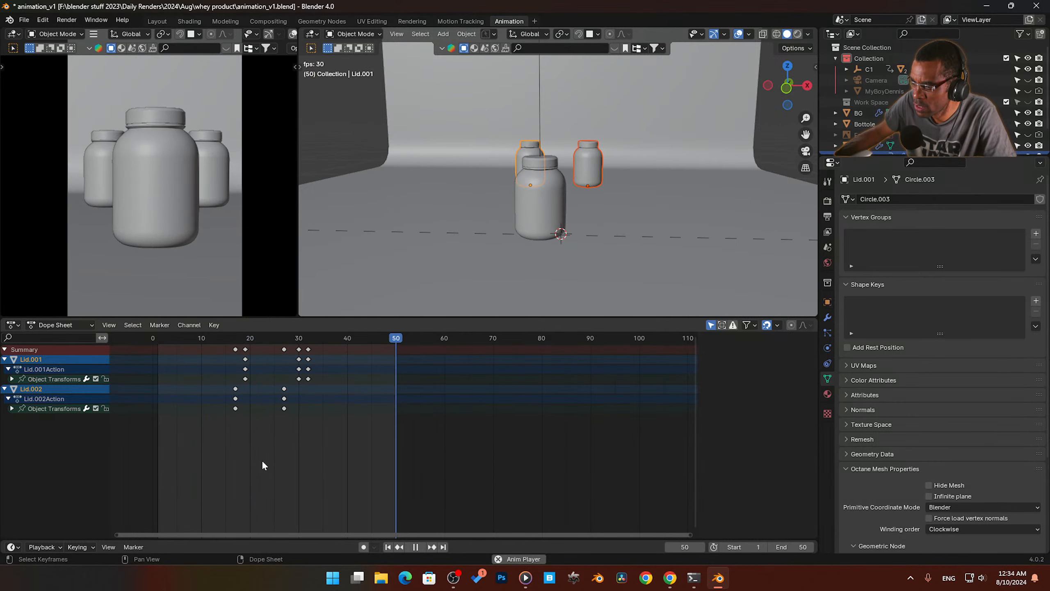
{"action": "key", "text": "space"}
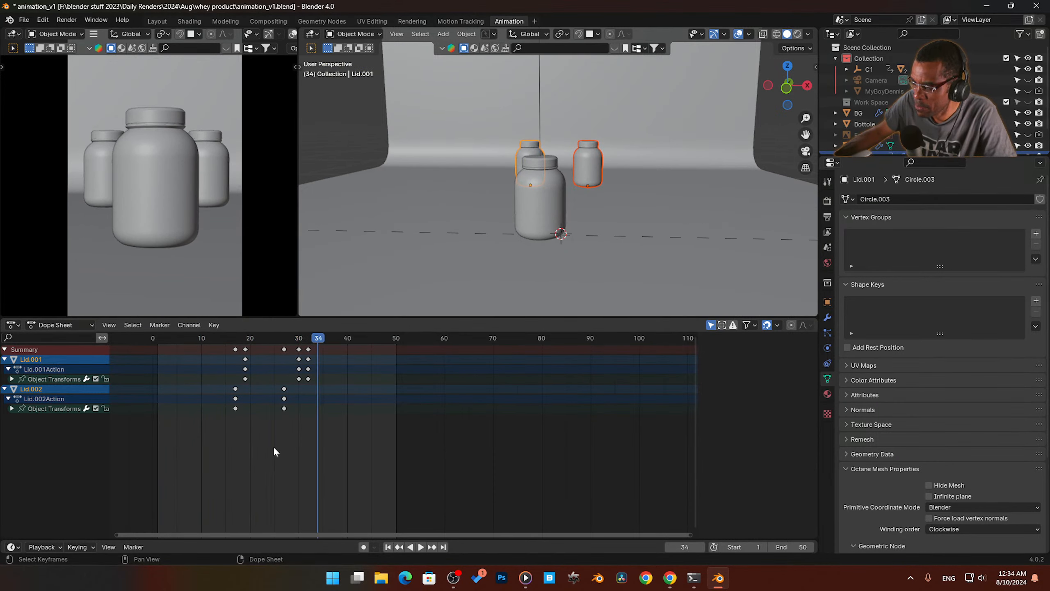
Step: Move the right rear bottle's two keyframe columns to frames 25 and 35, playing the animation to check the delay
{"action": "left_click", "coordinate": [597, 170]}
{"action": "left_click_drag", "start_coordinate": [330, 425], "coordinate": [277, 342]}
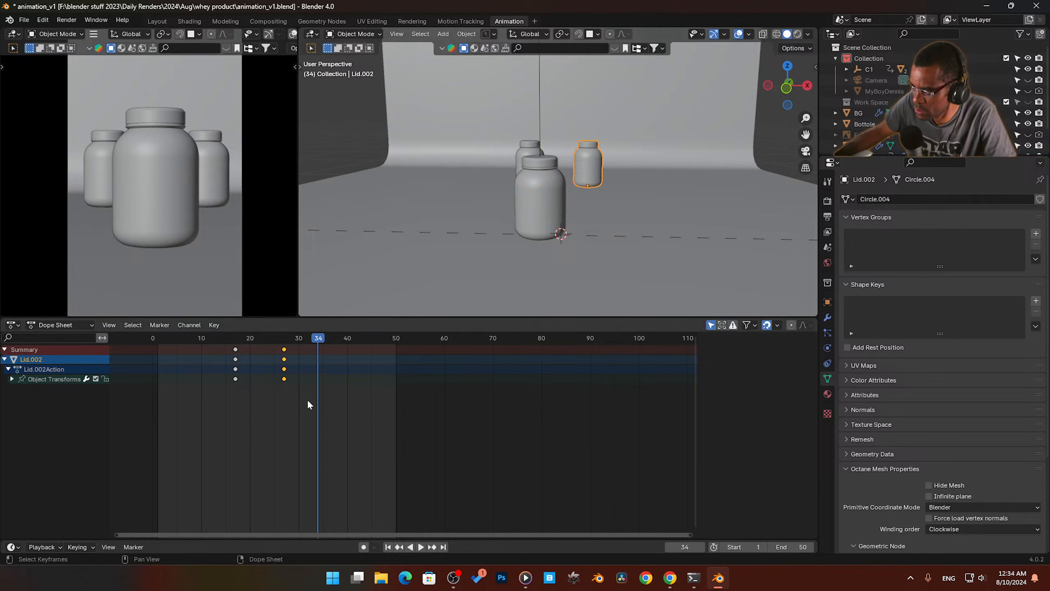
{"action": "left_click_drag", "start_coordinate": [308, 404], "coordinate": [202, 342]}
{"action": "left_click_drag", "start_coordinate": [284, 379], "coordinate": [298, 379]}
{"action": "key", "text": "space"}
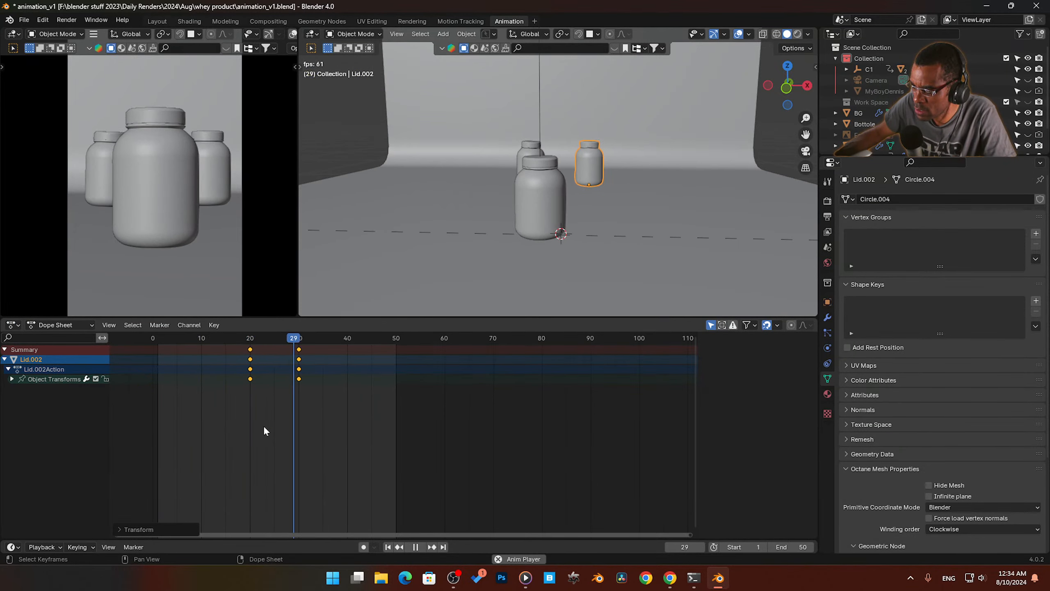
{"action": "key", "text": "space"}
{"action": "left_click_drag", "start_coordinate": [300, 379], "coordinate": [324, 384]}
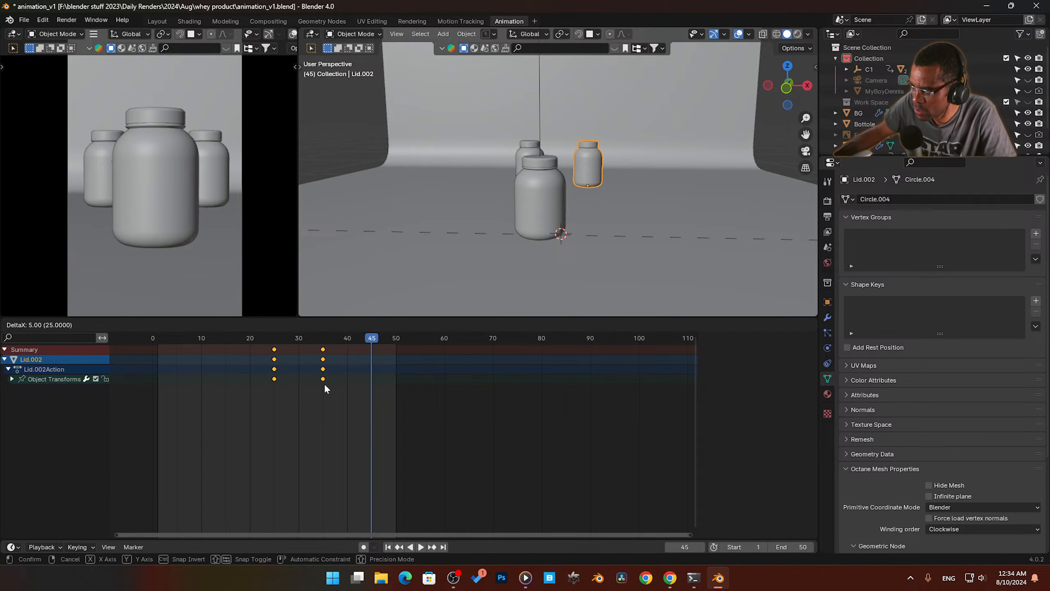
{"action": "key", "text": "space"}
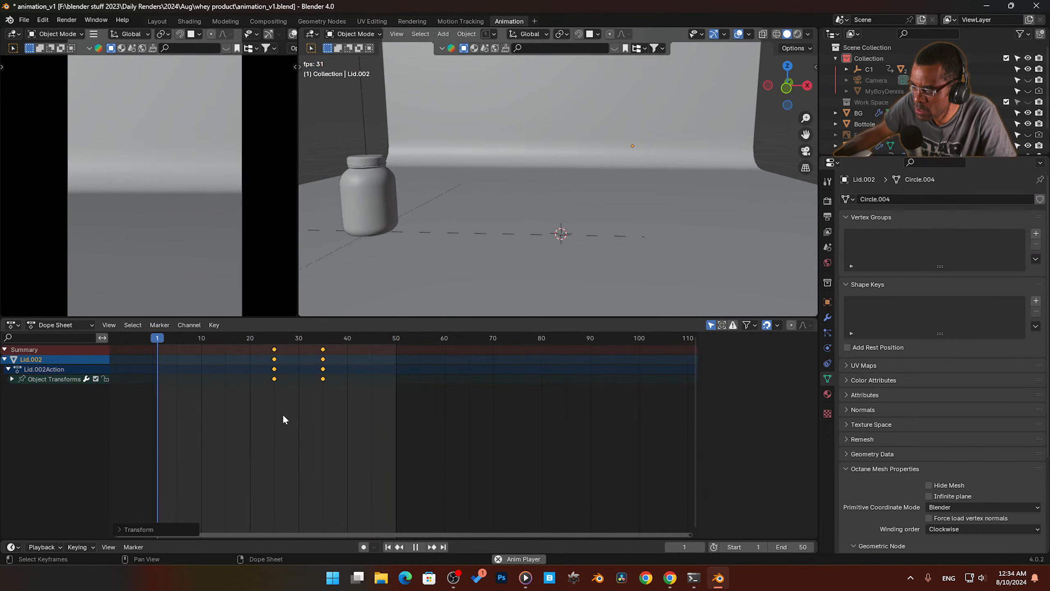
{"action": "key", "text": "space"}
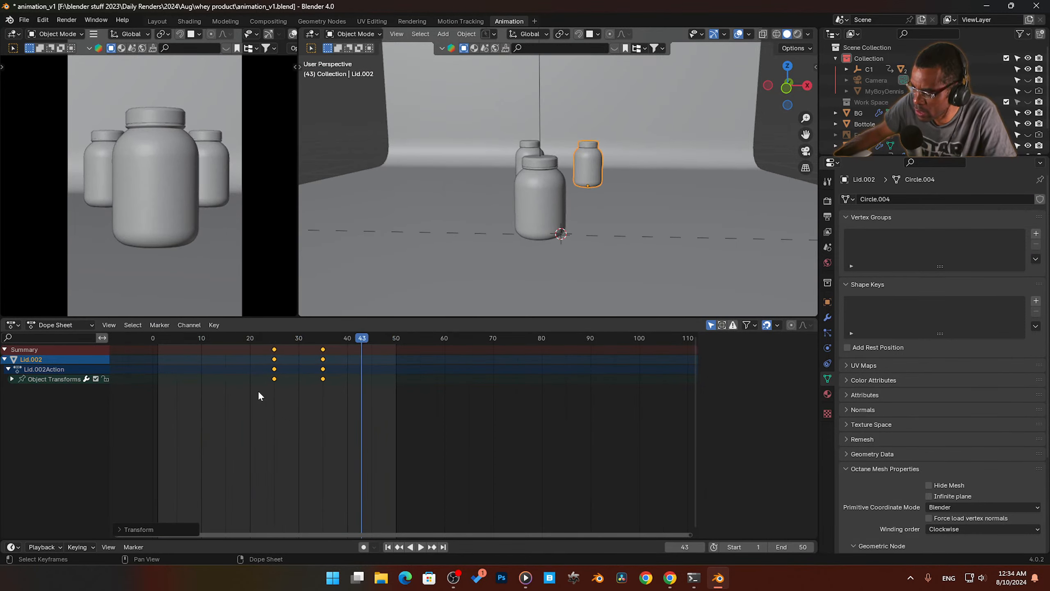
Step: Unlock the left rear bottle's transform channels, move all its keyframes to frames 23, 34 and 36, and play the result
{"action": "left_click", "coordinate": [527, 141]}
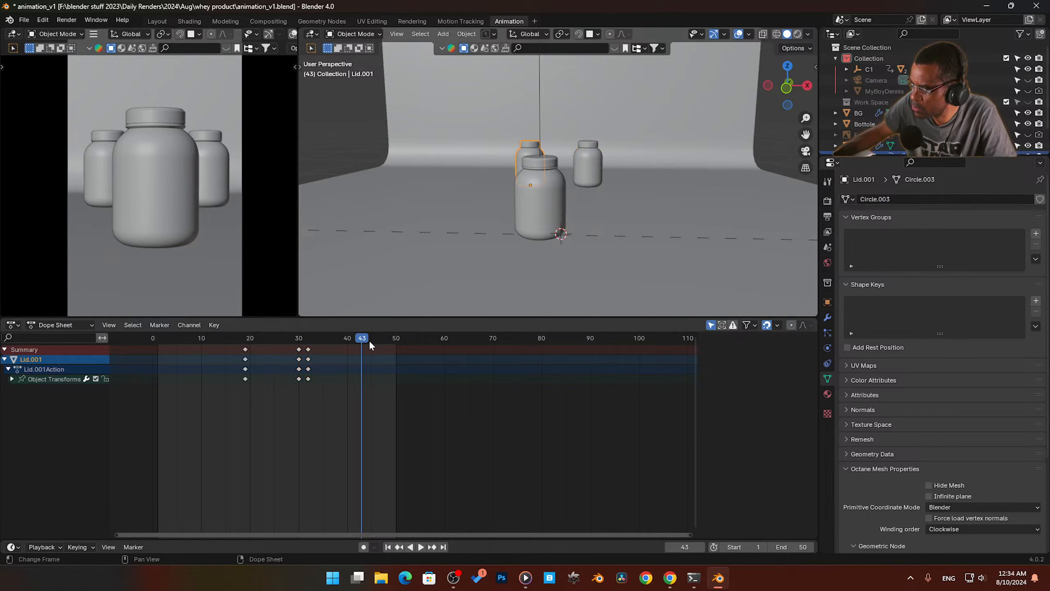
{"action": "left_click_drag", "start_coordinate": [325, 402], "coordinate": [228, 341]}
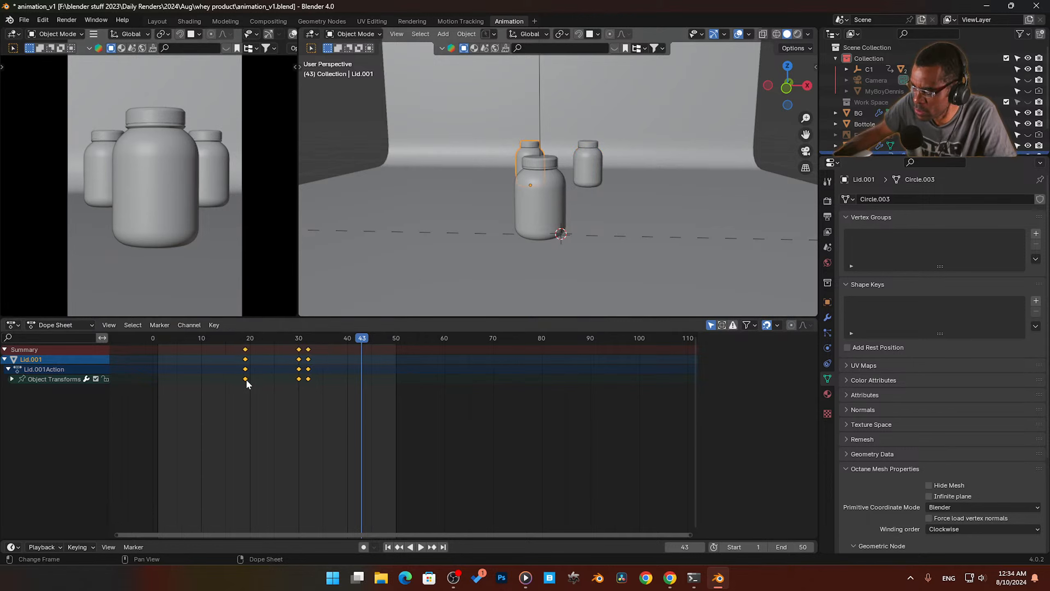
{"action": "left_click_drag", "start_coordinate": [246, 379], "coordinate": [265, 390]}
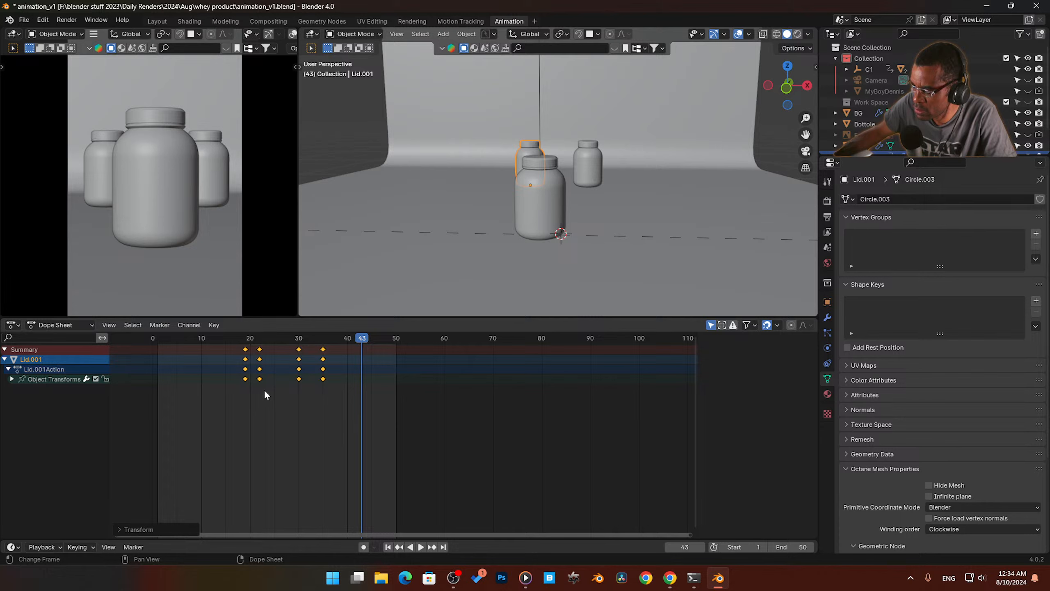
{"action": "key", "text": "ctrl+z"}
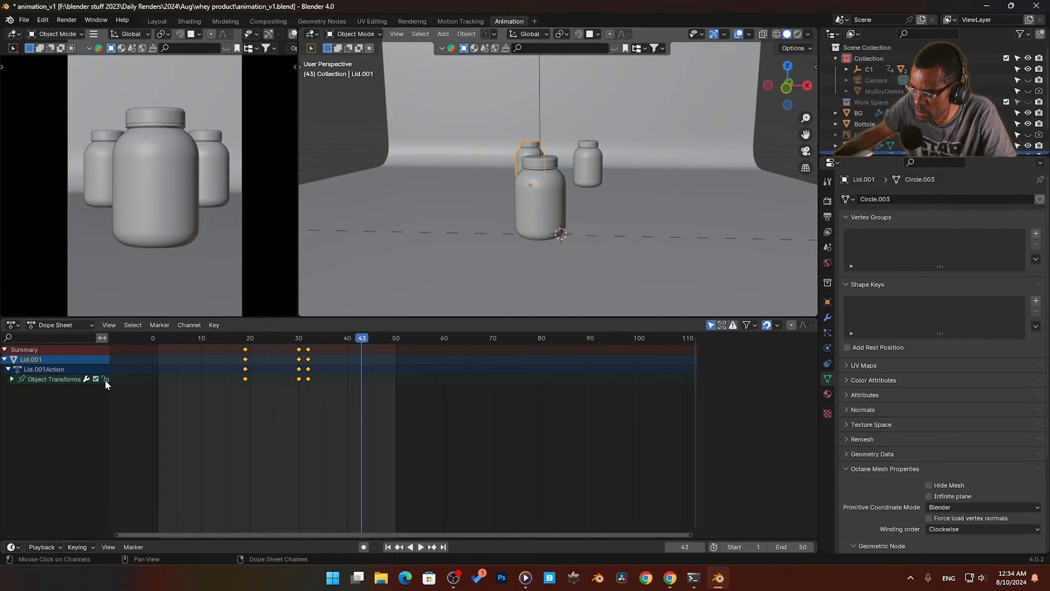
{"action": "left_click", "coordinate": [105, 380]}
{"action": "left_click_drag", "start_coordinate": [338, 414], "coordinate": [233, 344]}
{"action": "key", "text": "g"}
{"action": "left_click", "coordinate": [266, 385]}
{"action": "key", "text": "space"}
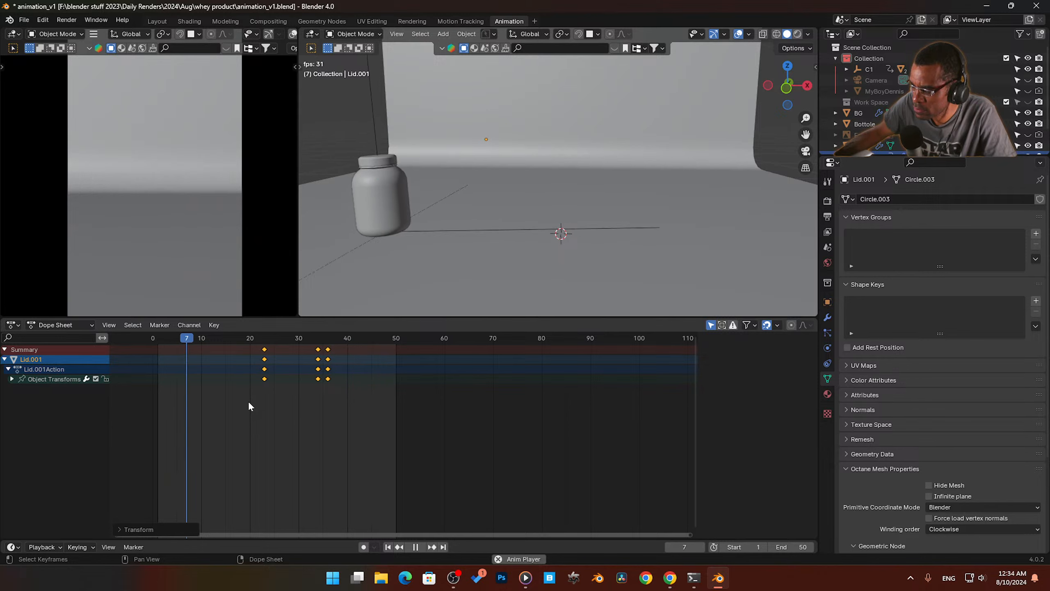
{"action": "key", "text": "space"}
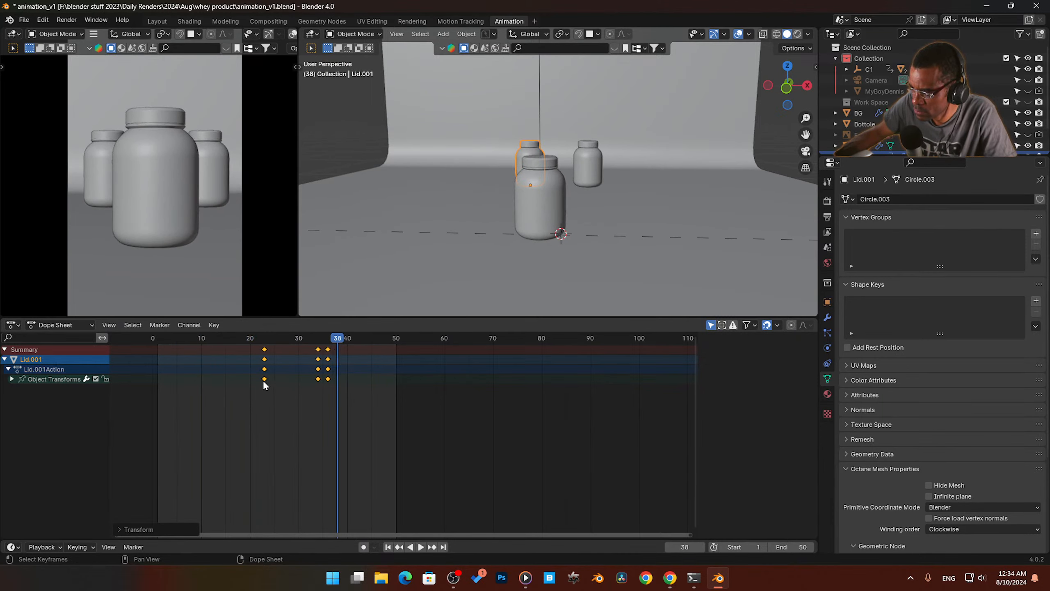
Step: Shift the left rear bottle's keyframes 3 frames earlier to frames 20, 31 and 33, and replay the animation
{"action": "key", "text": "g"}
{"action": "left_click", "coordinate": [251, 383]}
{"action": "key", "text": "space"}
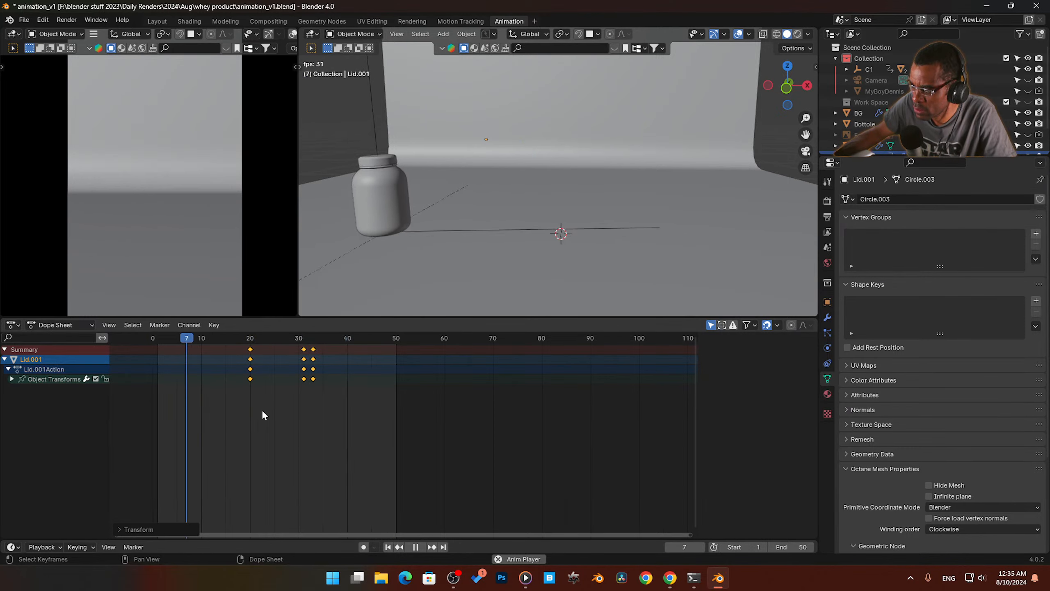
{"action": "key", "text": "space"}
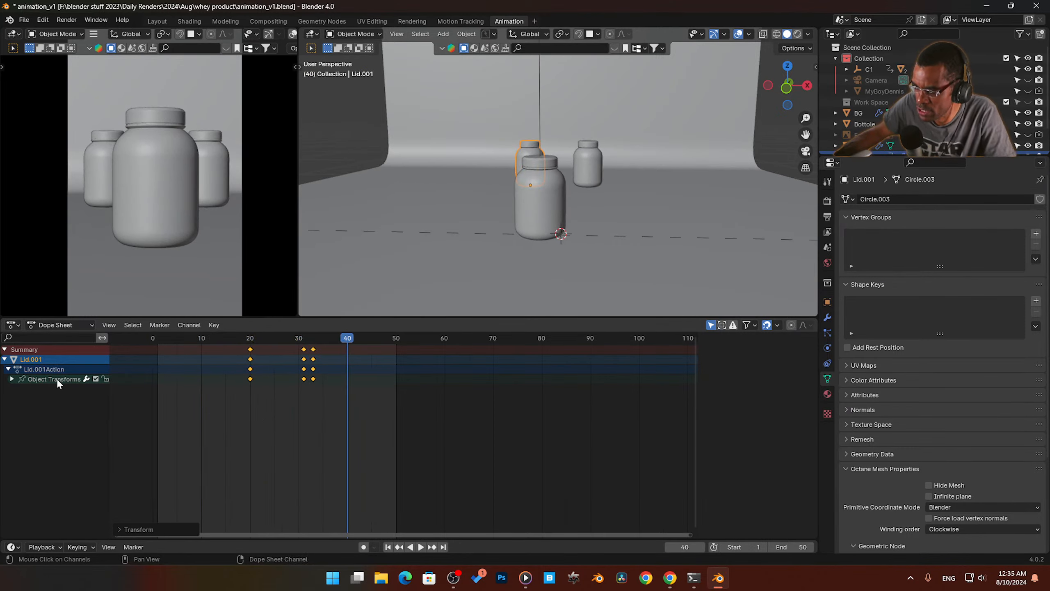
{"action": "key", "text": "space"}
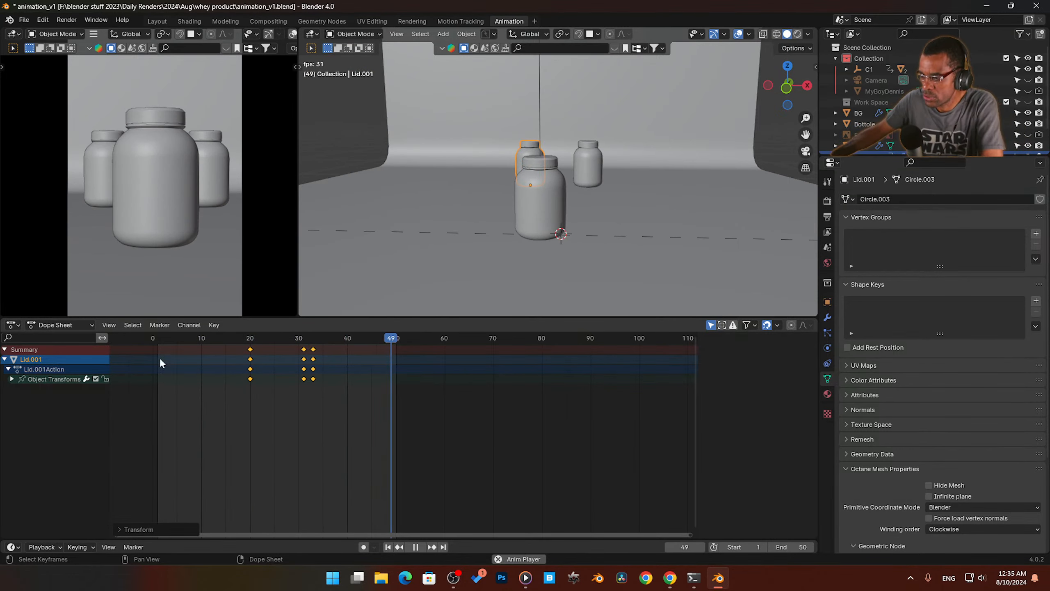
Step: Scrub and replay the animation to check the rear bottles' staggered arrival, and save the current blend file
{"action": "key", "text": "space"}
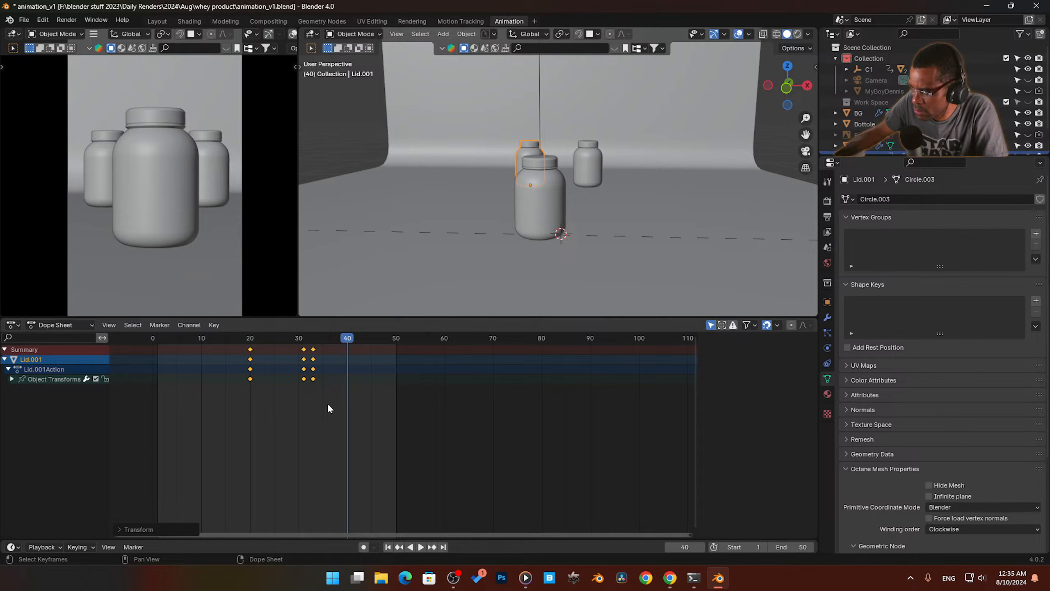
{"action": "left_click_drag", "start_coordinate": [352, 337], "coordinate": [232, 383]}
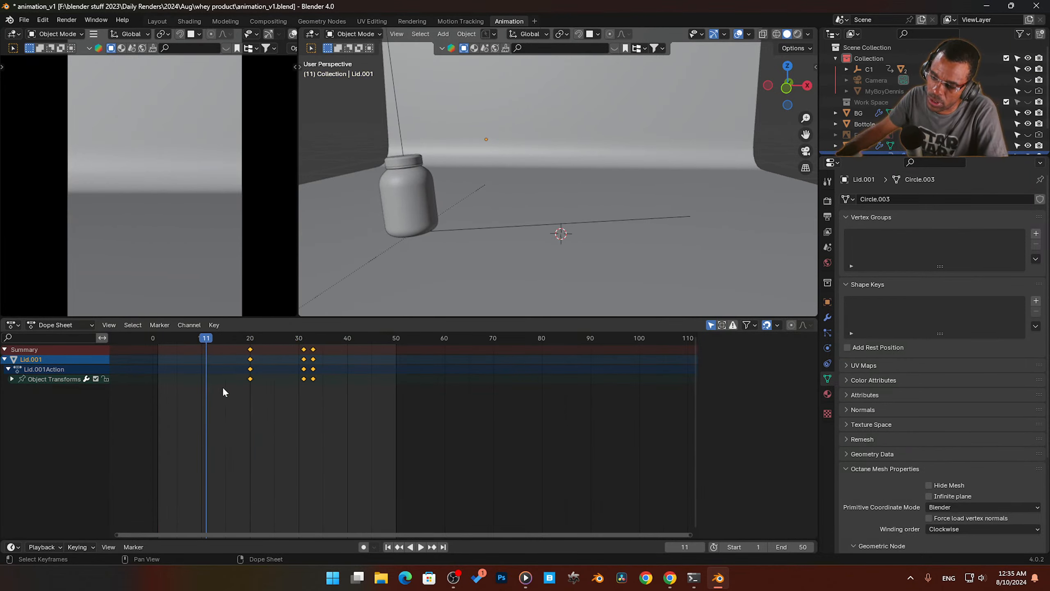
{"action": "key", "text": "space"}
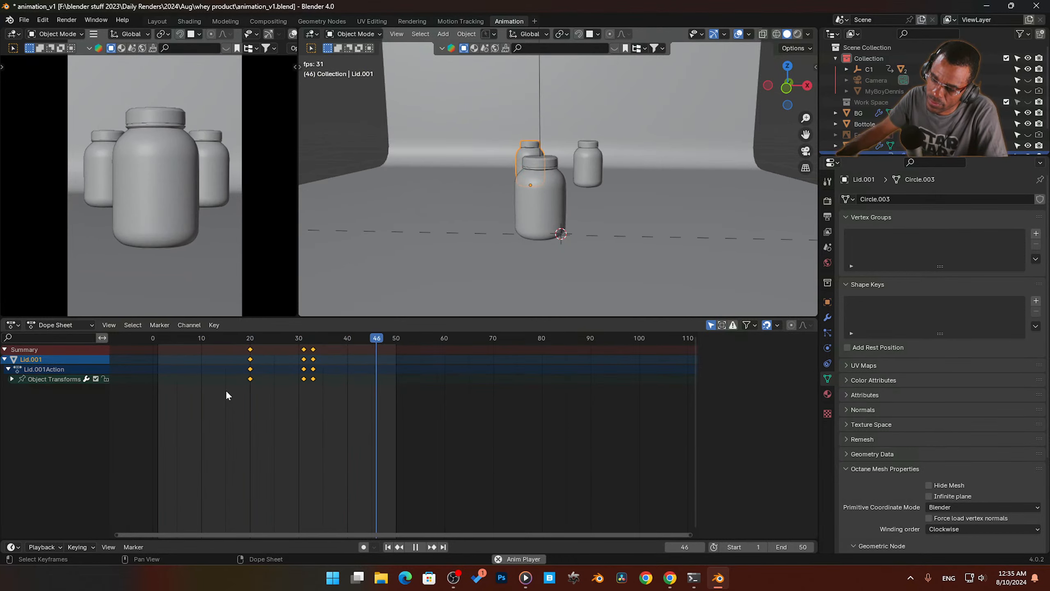
{"action": "key", "text": "space"}
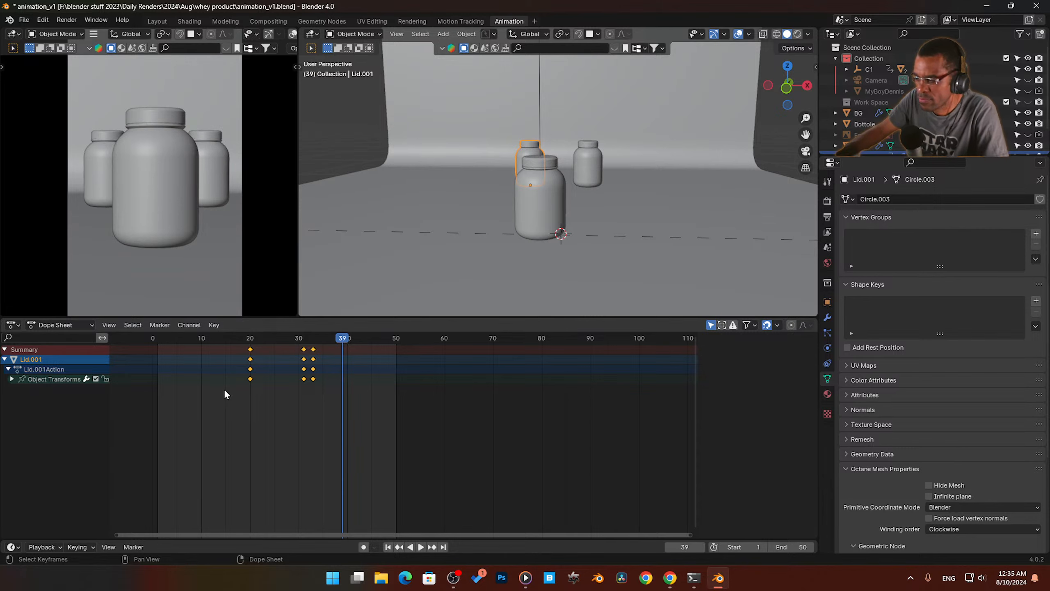
{"action": "key", "text": "space"}
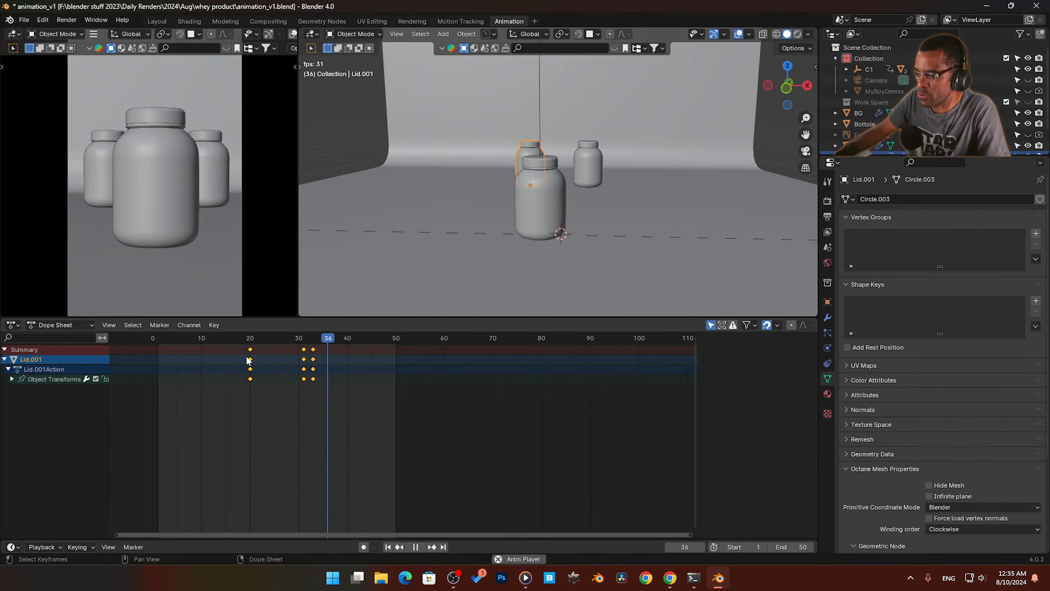
{"action": "key", "text": "space"}
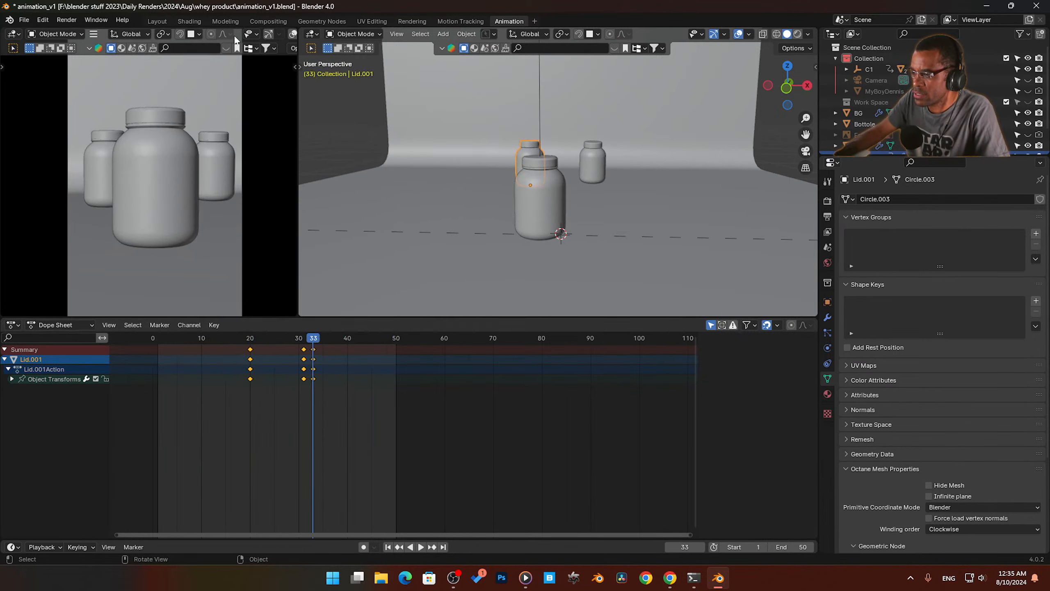
{"action": "key", "text": "ctrl+s"}
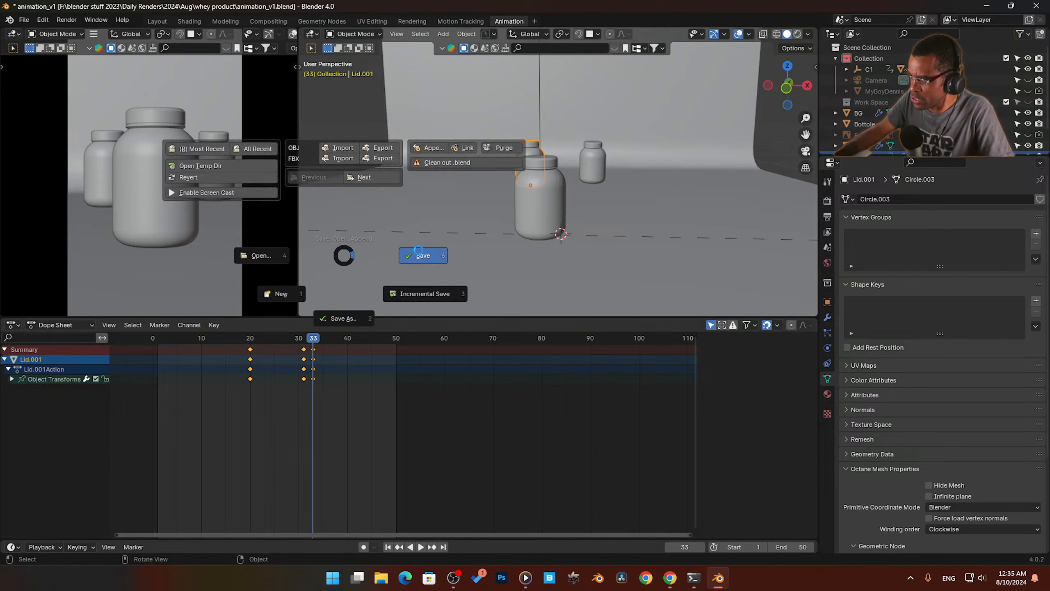
Step: Save the current file and restart Blender with the recent file animation_v1.blend open
{"action": "left_click", "coordinate": [419, 253]}
{"action": "key", "text": "ctrl+q"}
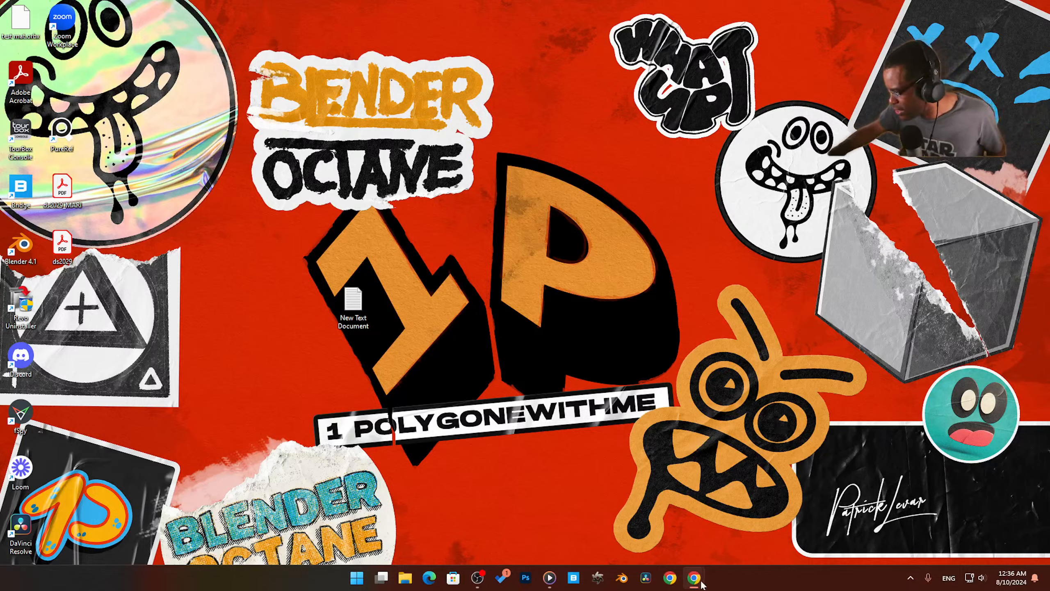
{"action": "mouse_move", "coordinate": [699, 582]}
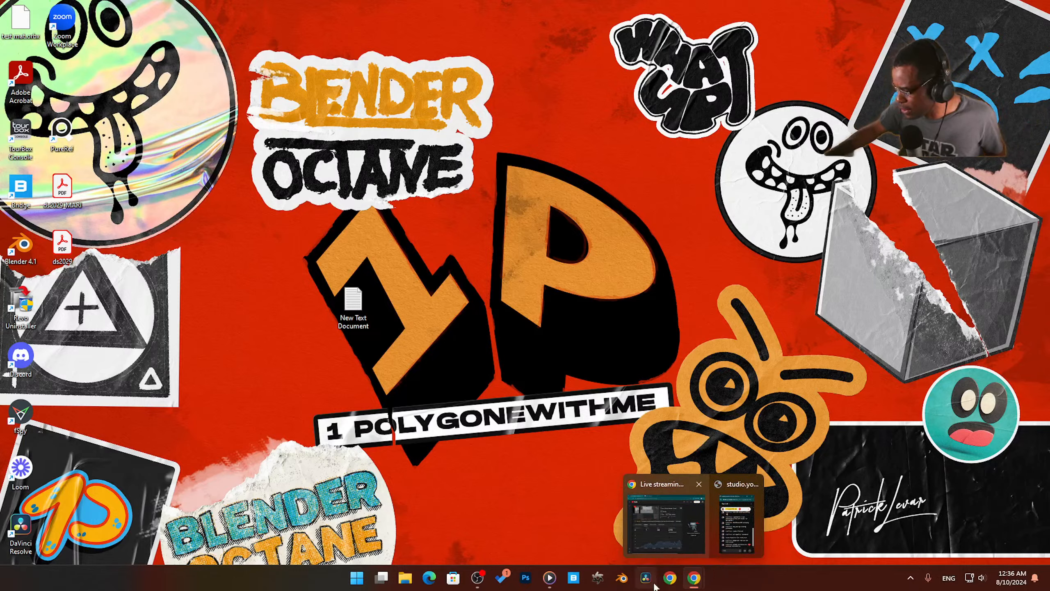
{"action": "left_click", "coordinate": [622, 578]}
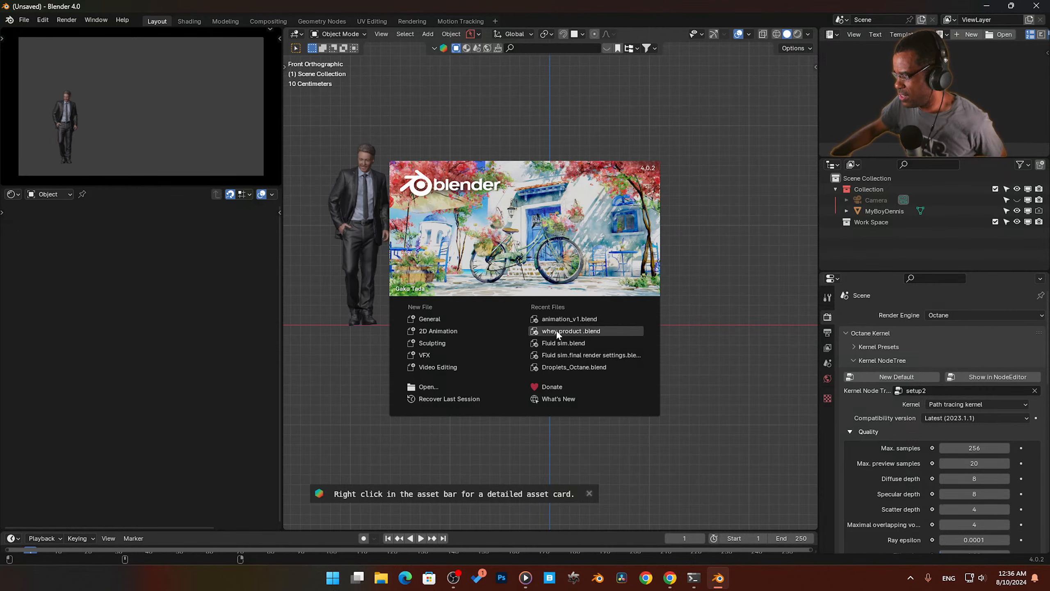
{"action": "left_click", "coordinate": [539, 322]}
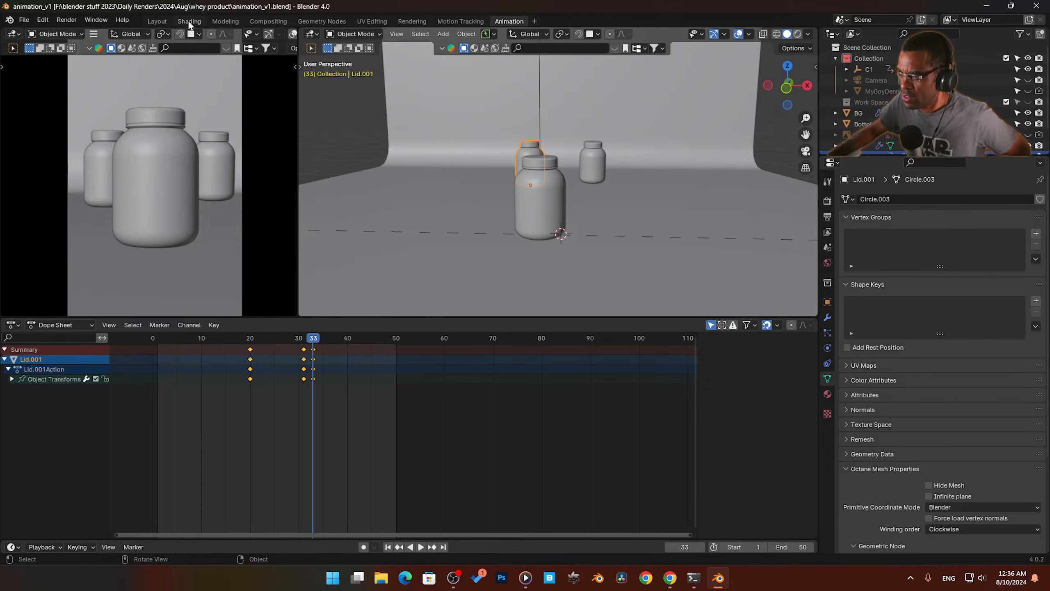
Step: Switch to the Shading workspace and play back the bottle animation in the camera view
{"action": "left_click", "coordinate": [189, 22]}
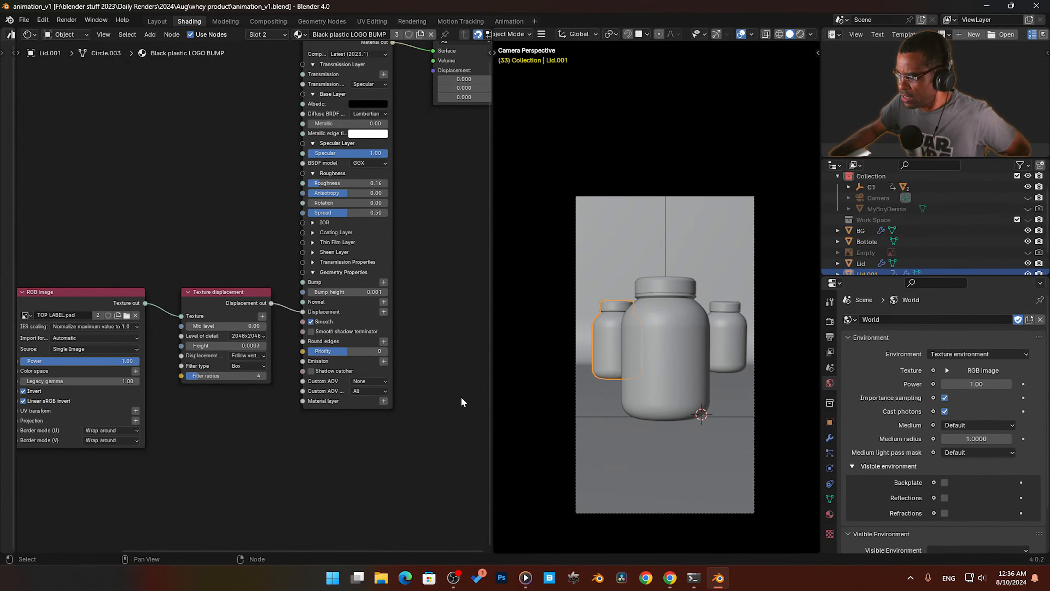
{"action": "key", "text": "space"}
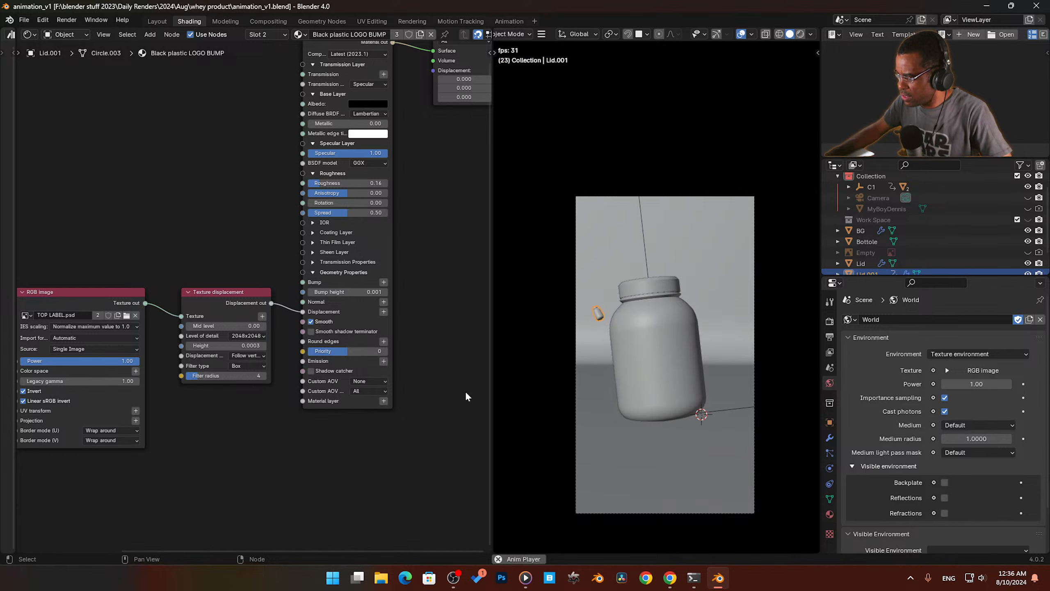
{"action": "key", "text": "space"}
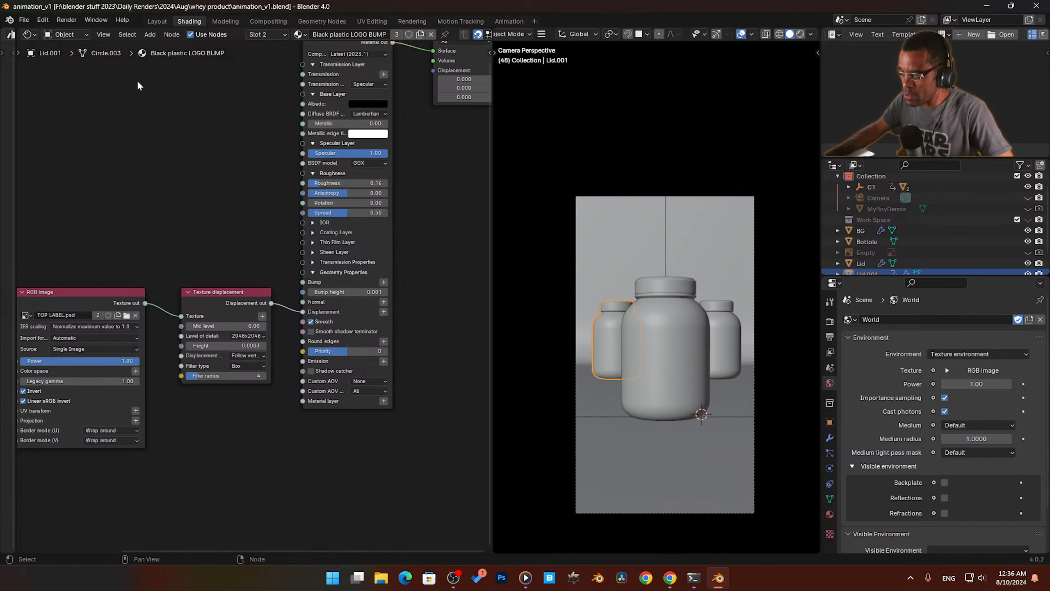
Step: Save the scene as a new version named animation_v2.blend in the same folder
{"action": "left_click", "coordinate": [28, 19]}
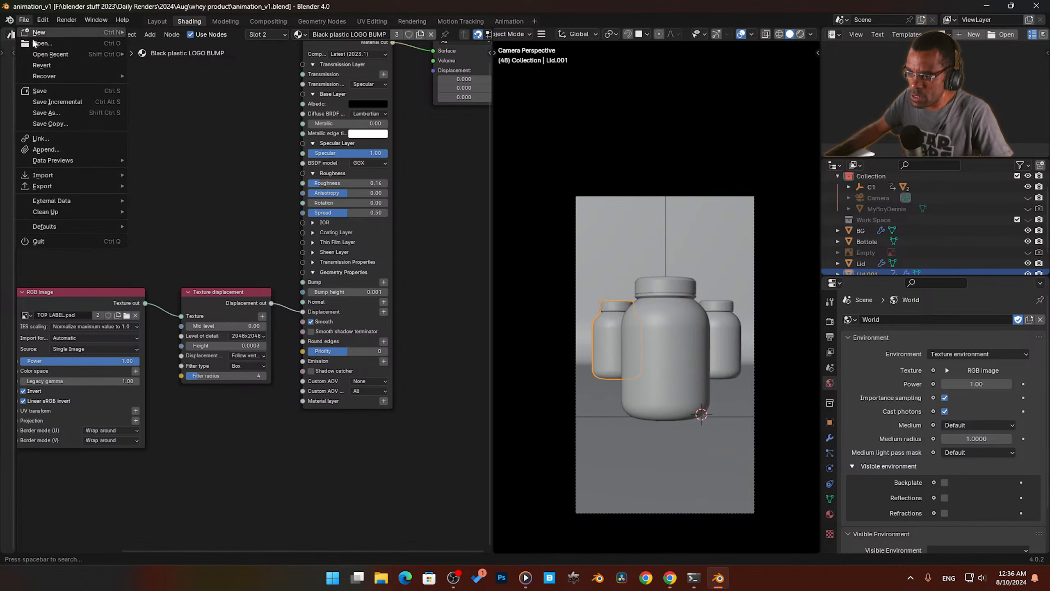
{"action": "left_click", "coordinate": [60, 113]}
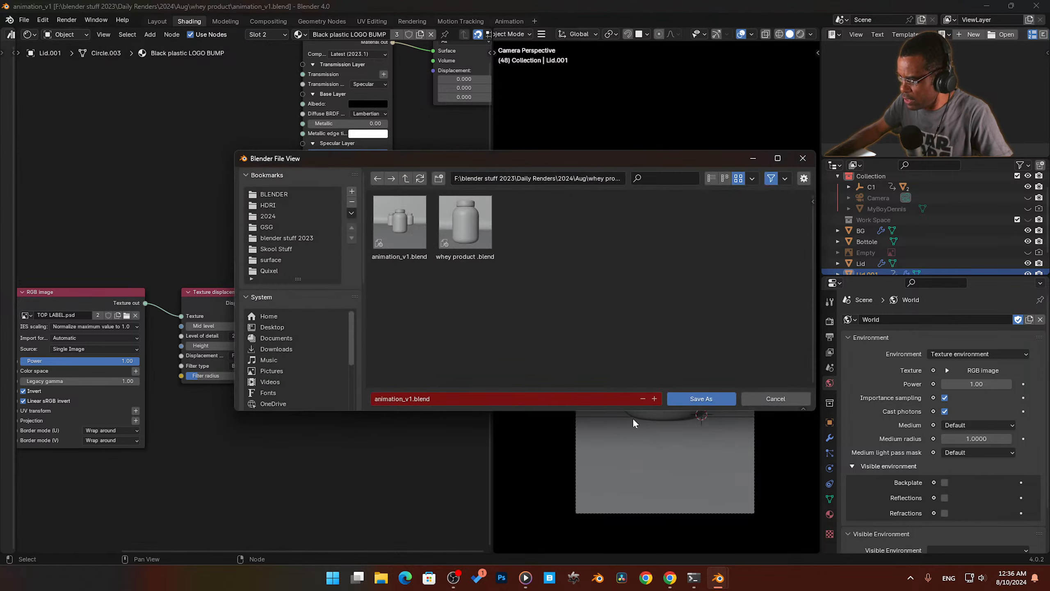
{"action": "left_click", "coordinate": [654, 398]}
{"action": "left_click", "coordinate": [702, 400]}
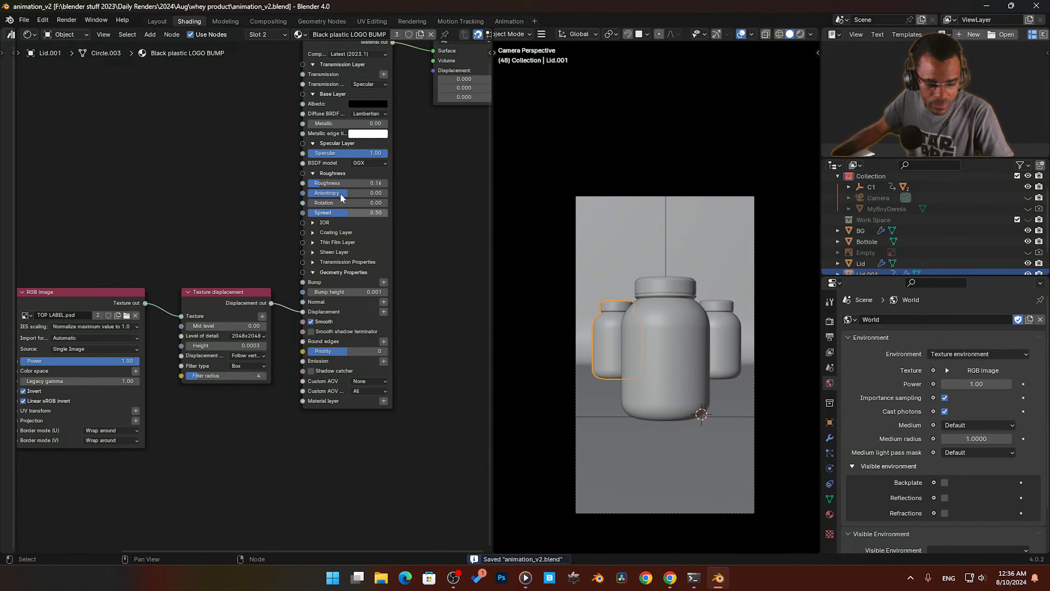
Step: Display the camera viewport in rendered shading
{"action": "middle_click_drag", "start_coordinate": [226, 181], "coordinate": [241, 222]}
{"action": "scroll", "coordinate": [241, 222], "scroll_direction": "down", "scroll_amount": 1}
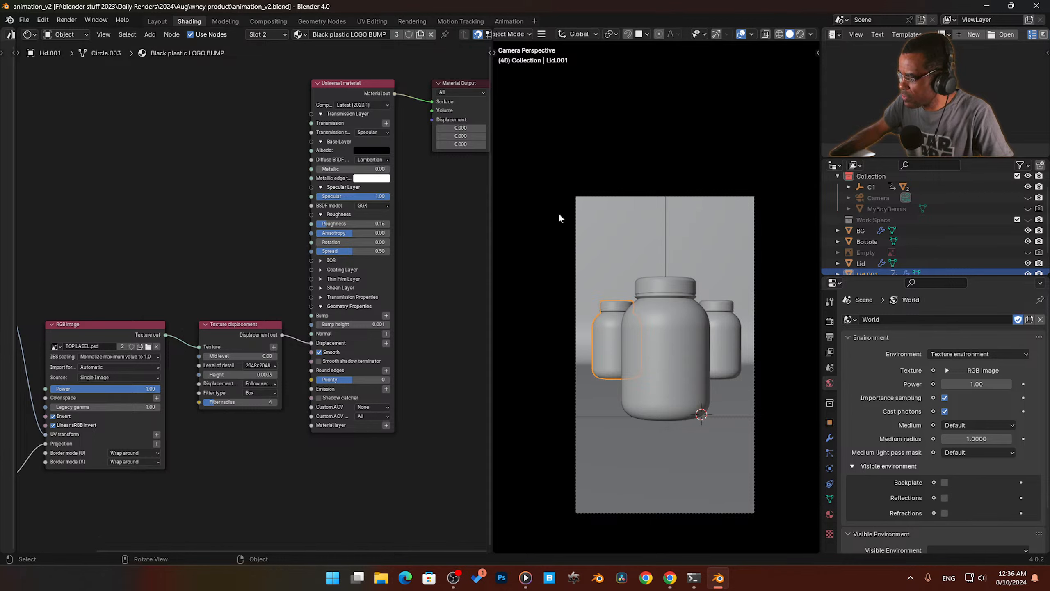
{"action": "left_click", "coordinate": [801, 35]}
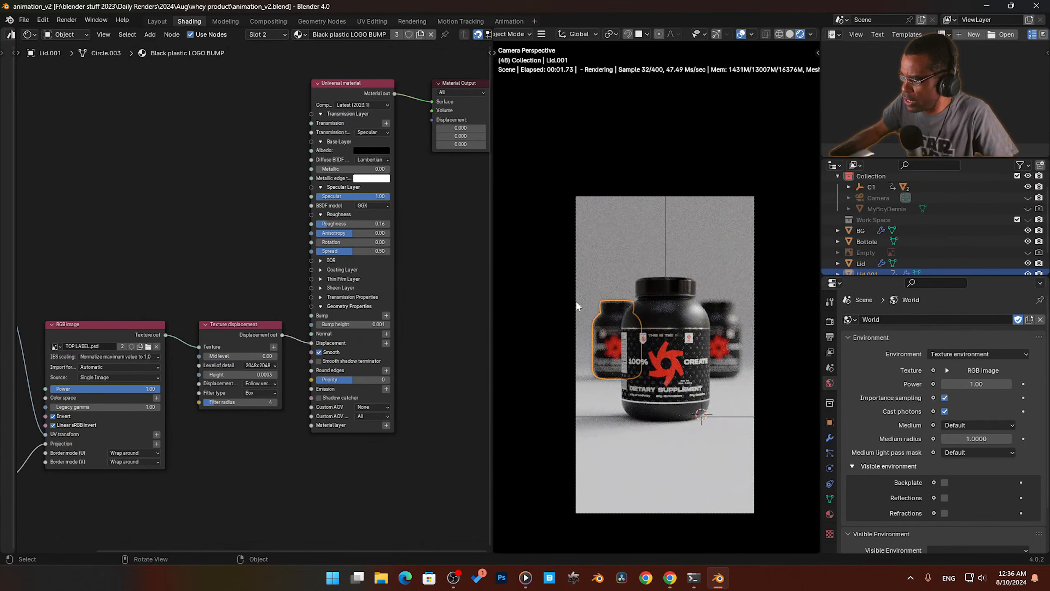
Step: Set the Camera's Octane F-Stop to 9.6 by doubling its value to reduce the background blur
{"action": "left_click", "coordinate": [878, 199]}
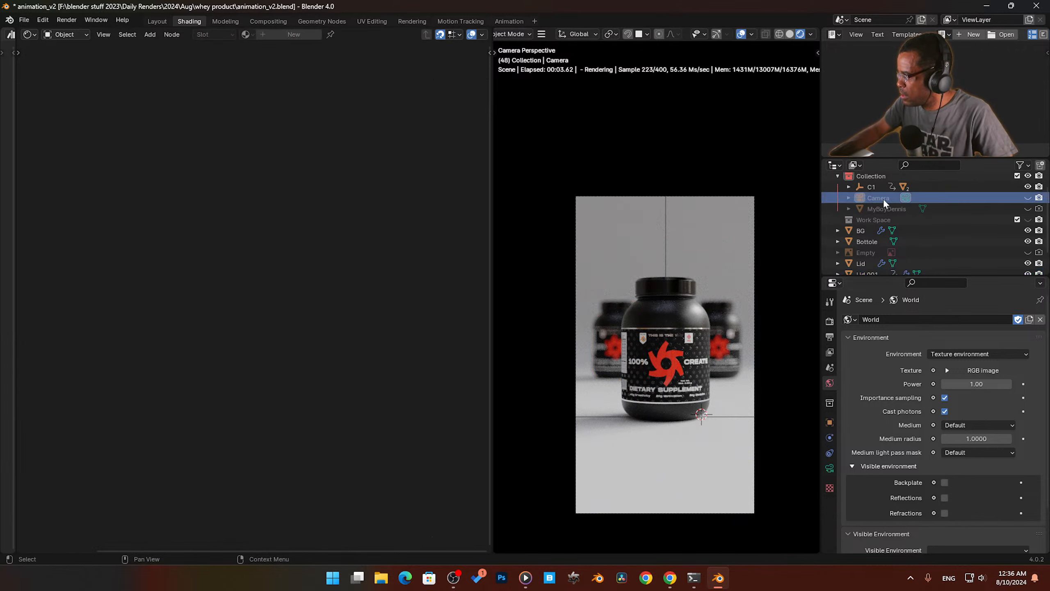
{"action": "left_click", "coordinate": [832, 467]}
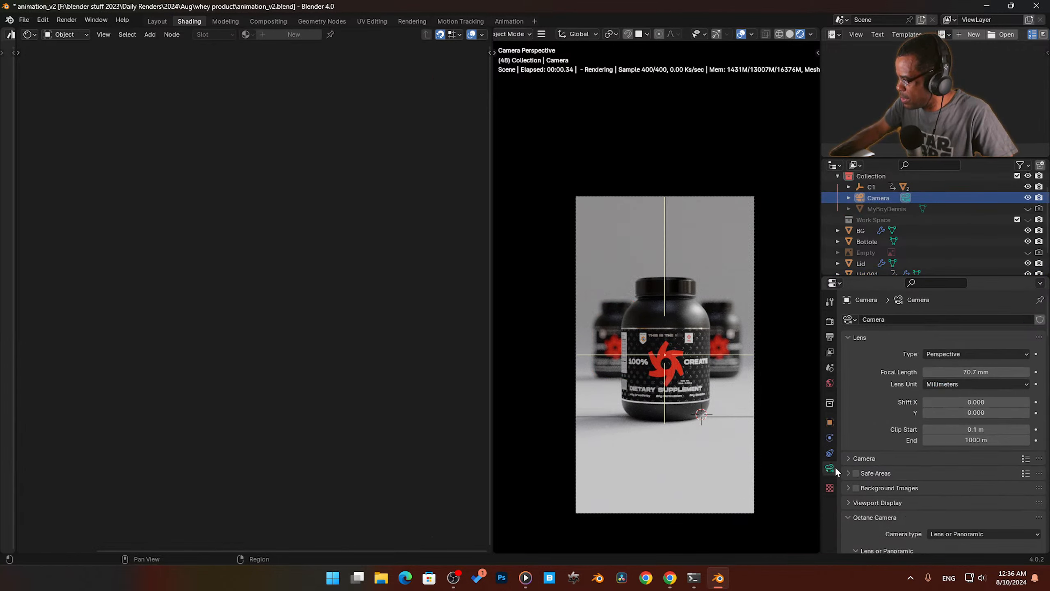
{"action": "scroll", "coordinate": [910, 444], "scroll_direction": "down", "scroll_amount": 6}
{"action": "scroll", "coordinate": [917, 441], "scroll_direction": "down", "scroll_amount": 5}
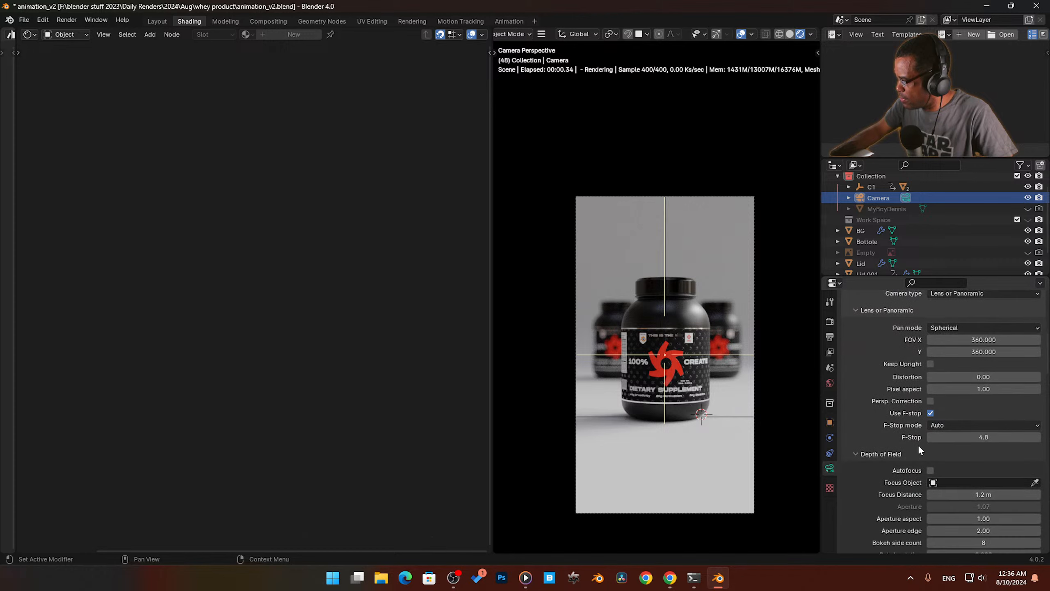
{"action": "left_click", "coordinate": [997, 441]}
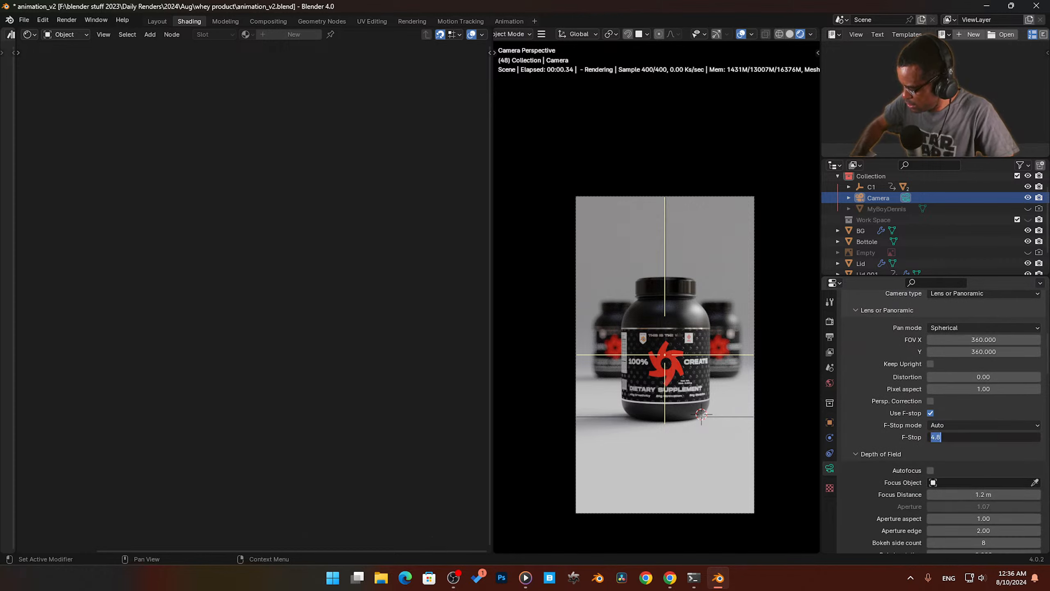
{"action": "key", "text": "End"}
{"action": "type", "text": "*2"}
{"action": "key", "text": "Return"}
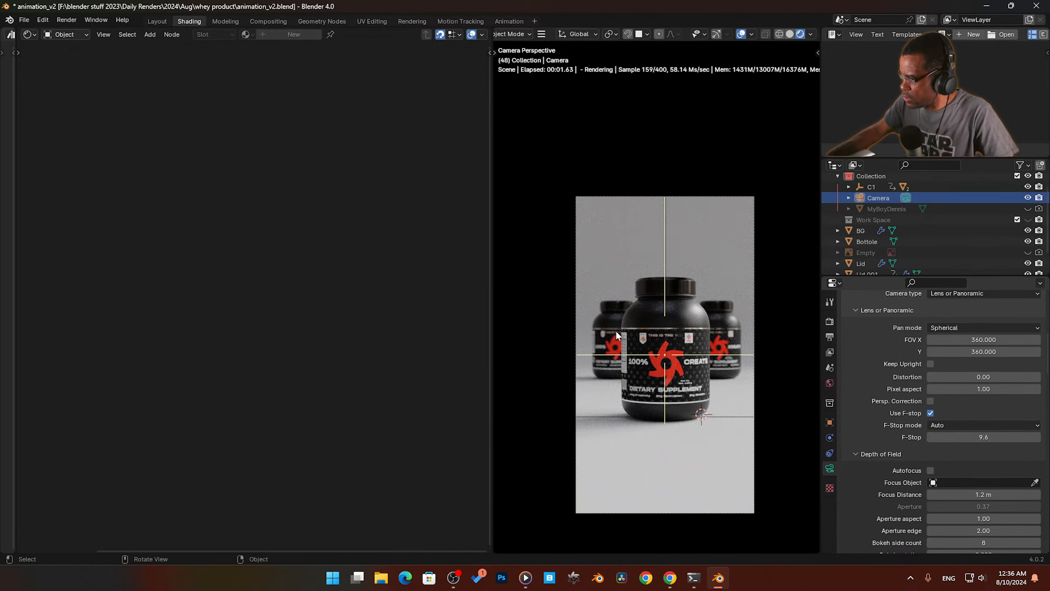
Step: Make the rear-left bottle's Black plastic LOGO BUMP material a single-user copy and rename it "back L"
{"action": "left_click", "coordinate": [617, 318]}
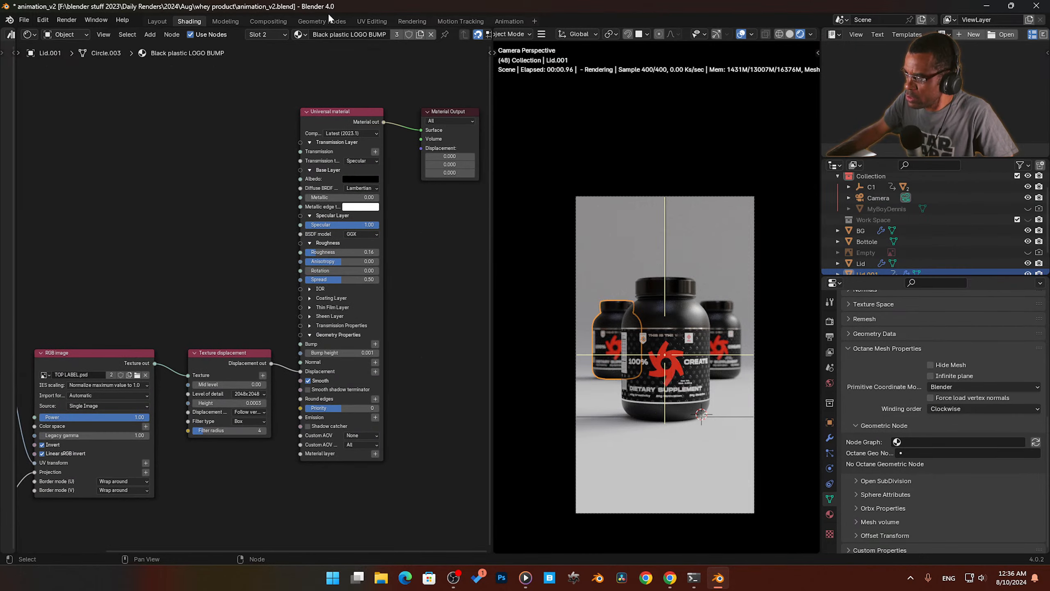
{"action": "left_click", "coordinate": [398, 34]}
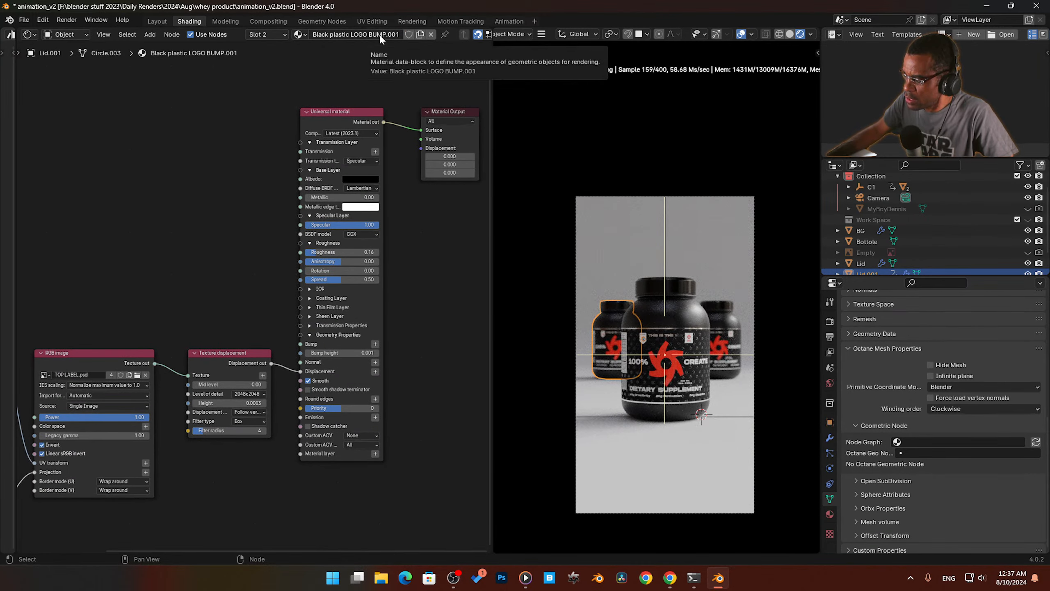
{"action": "left_click", "coordinate": [357, 35]}
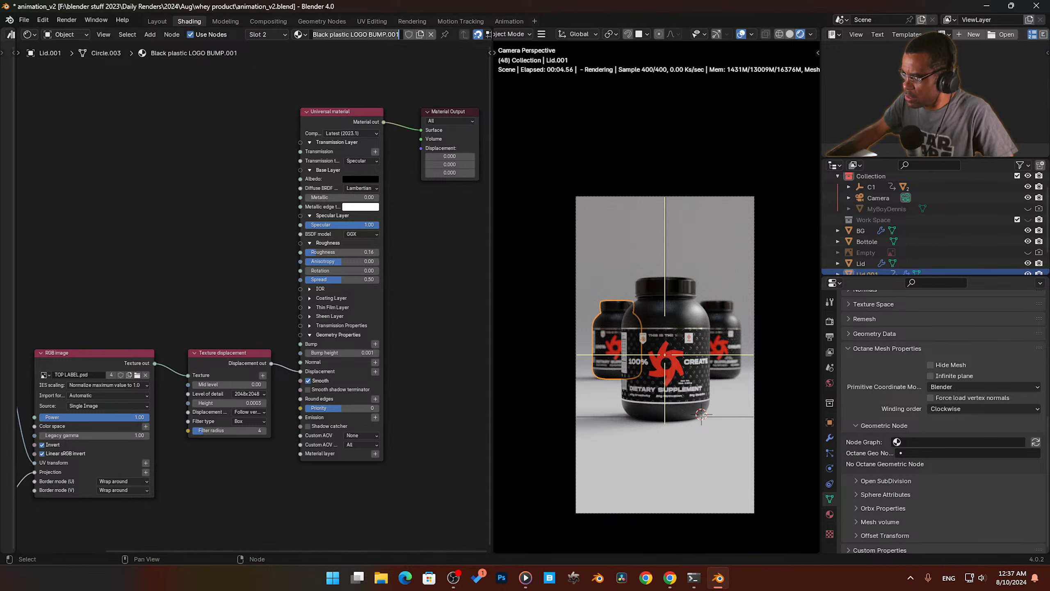
{"action": "type", "text": "b"}
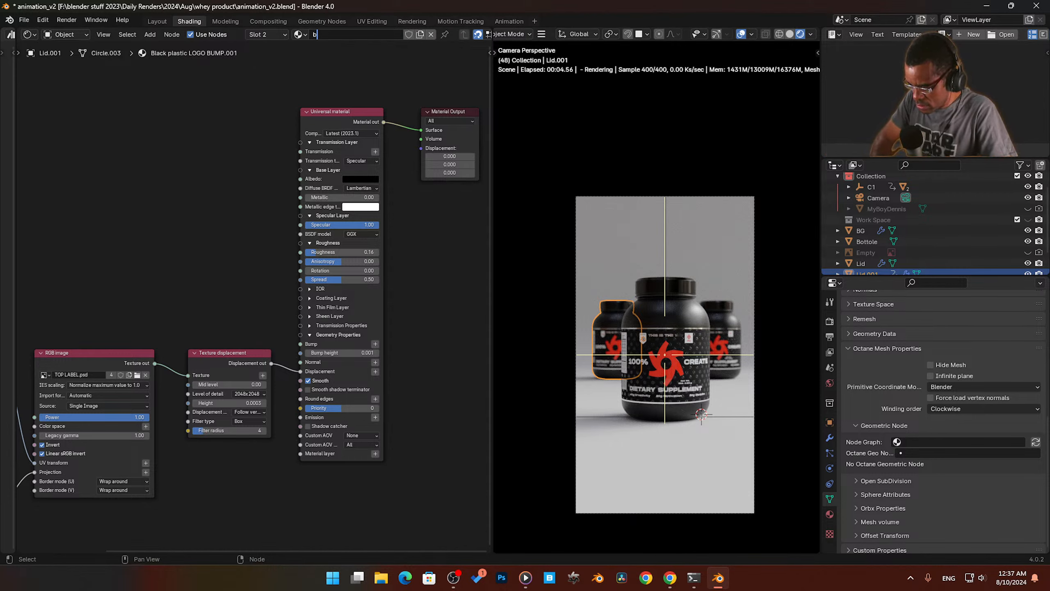
{"action": "type", "text": "ack L"}
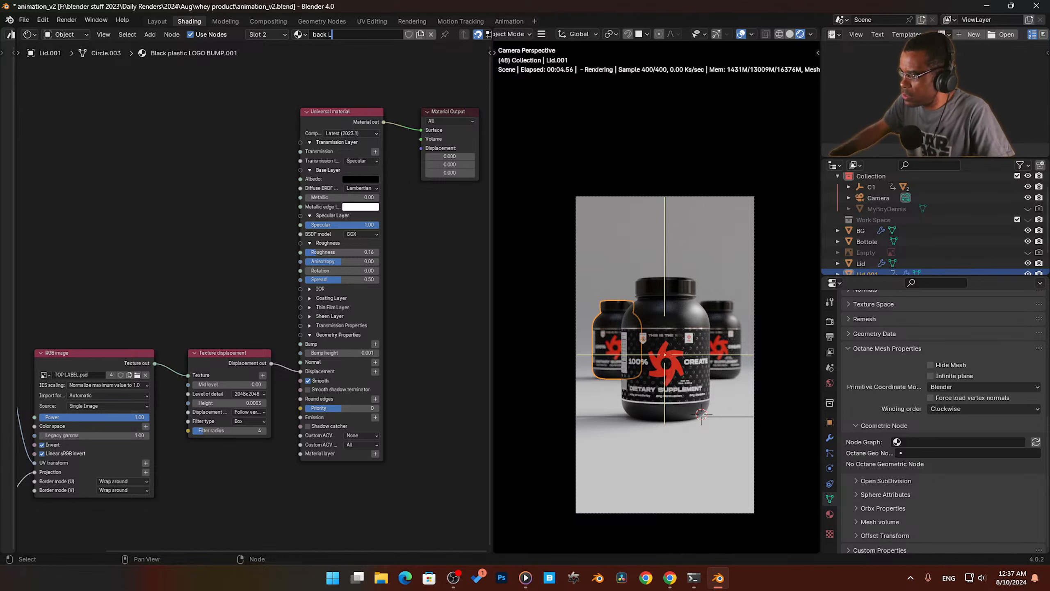
{"action": "key", "text": "Return"}
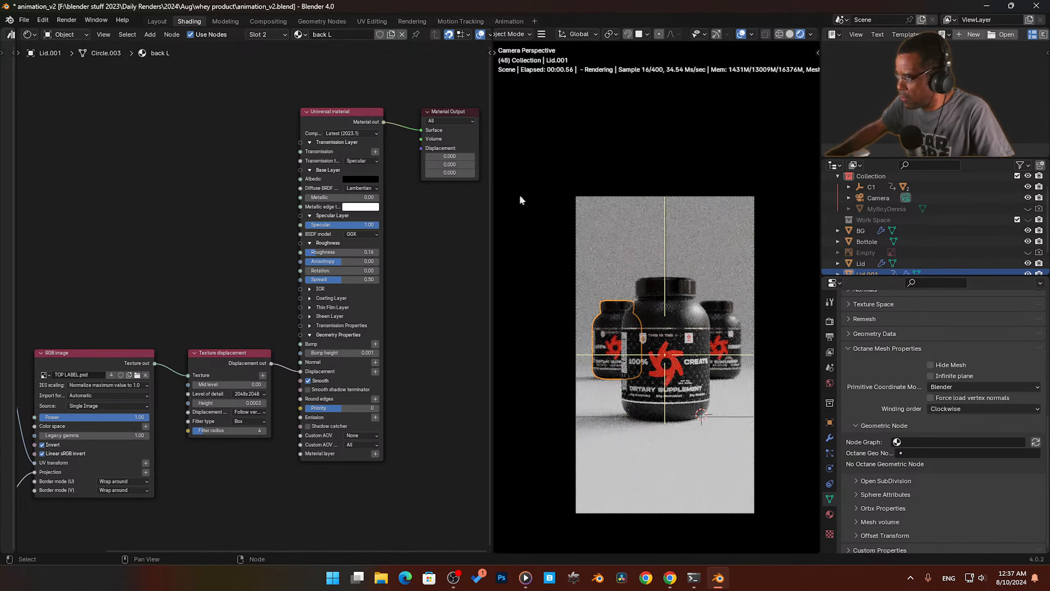
Step: Make the rear-left bottle's Black plastic matte material a single-user copy and rename it "red can"
{"action": "left_click", "coordinate": [830, 514]}
{"action": "scroll", "coordinate": [906, 414], "scroll_direction": "up", "scroll_amount": 8}
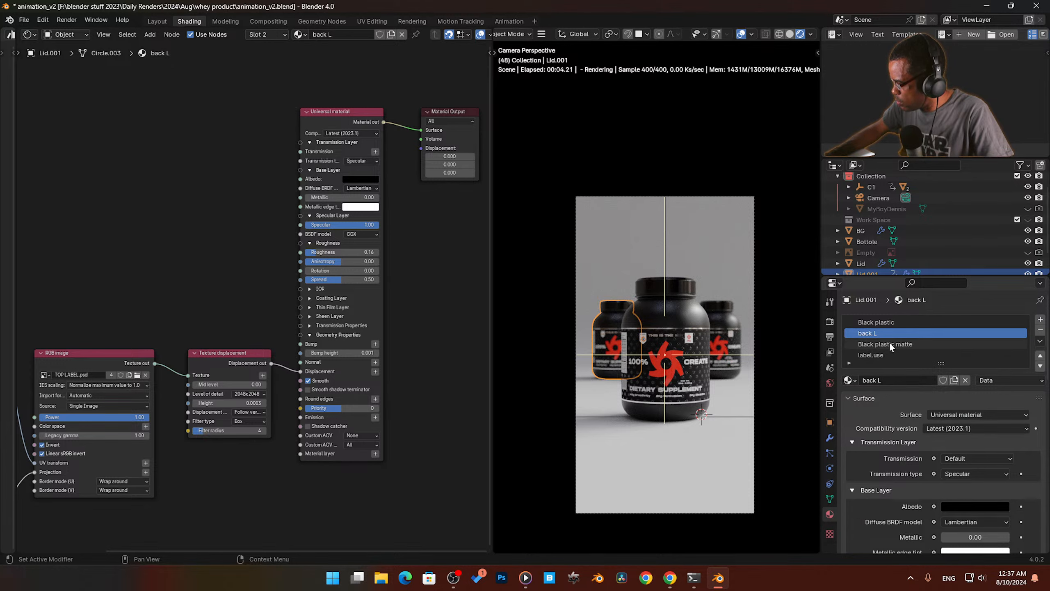
{"action": "left_click", "coordinate": [902, 344]}
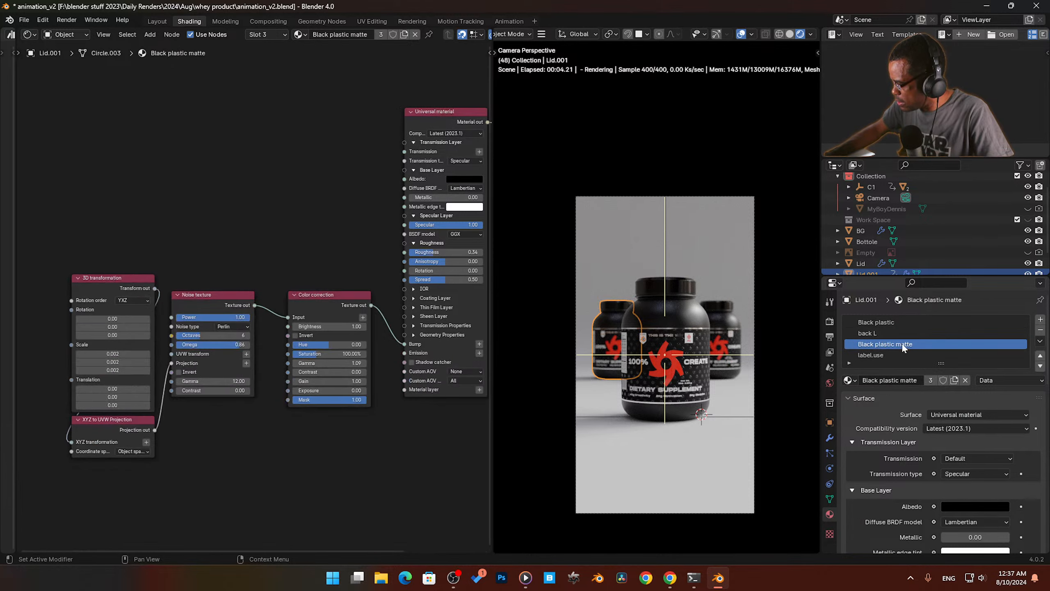
{"action": "left_click", "coordinate": [930, 381]}
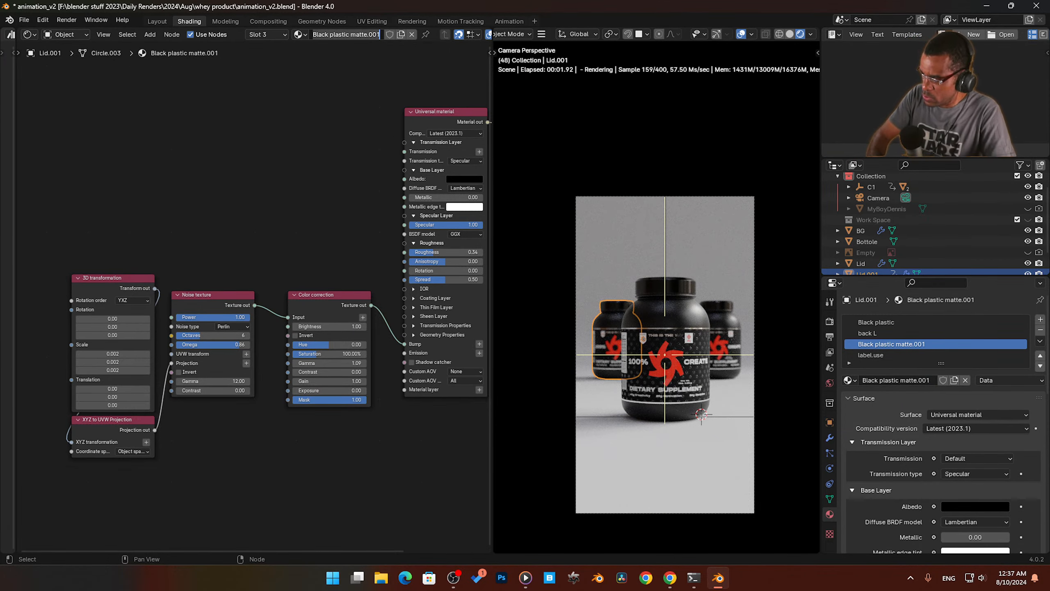
{"action": "type", "text": "red"}
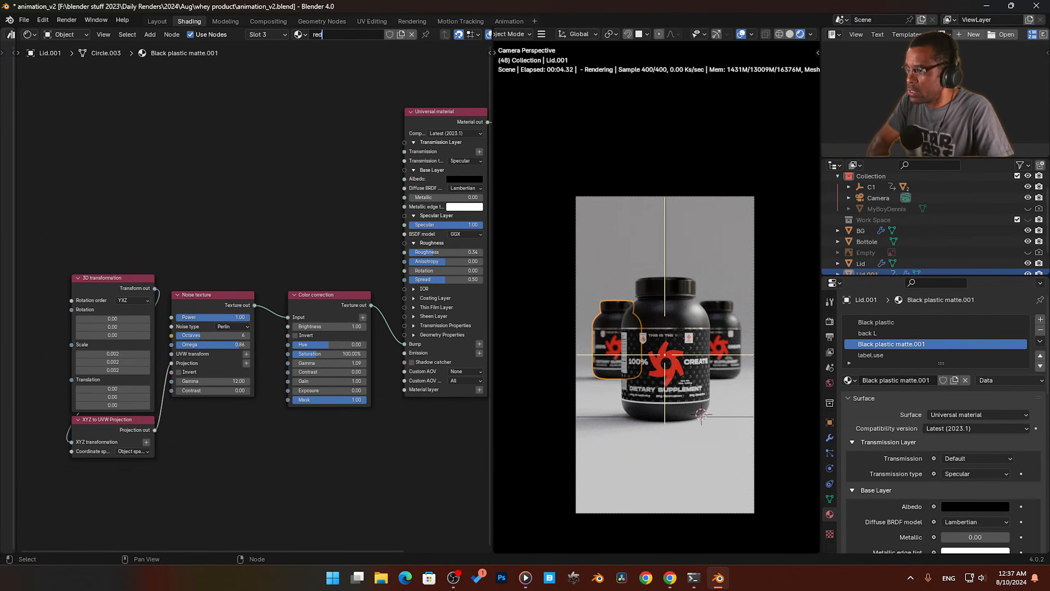
{"action": "type", "text": " c"}
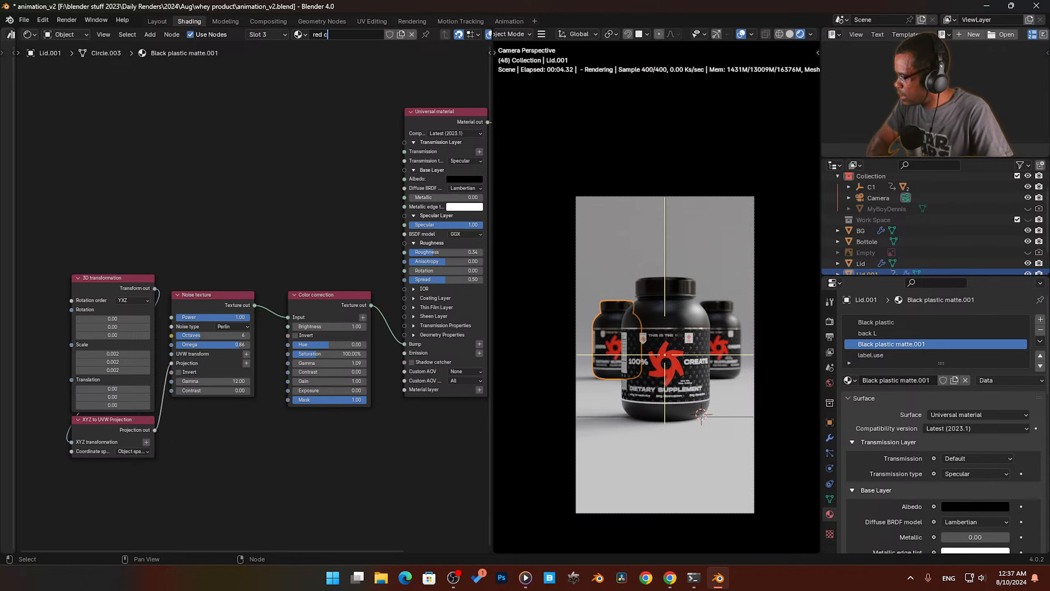
{"action": "type", "text": "an"}
{"action": "key", "text": "Return"}
{"action": "middle_click_drag", "start_coordinate": [192, 176], "coordinate": [113, 189]}
{"action": "left_click", "coordinate": [395, 192]}
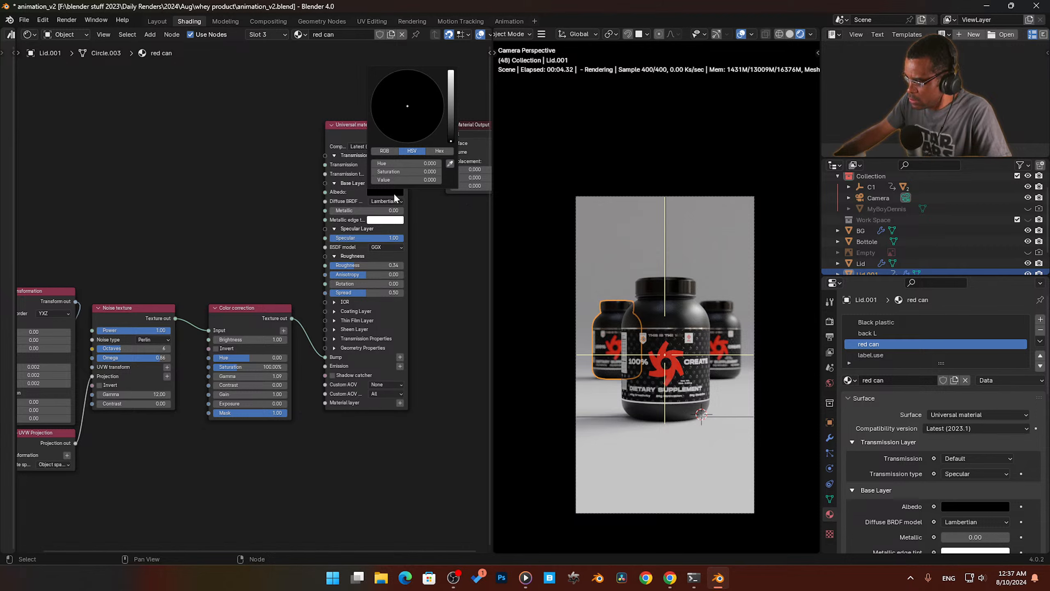
{"action": "left_click", "coordinate": [437, 152]}
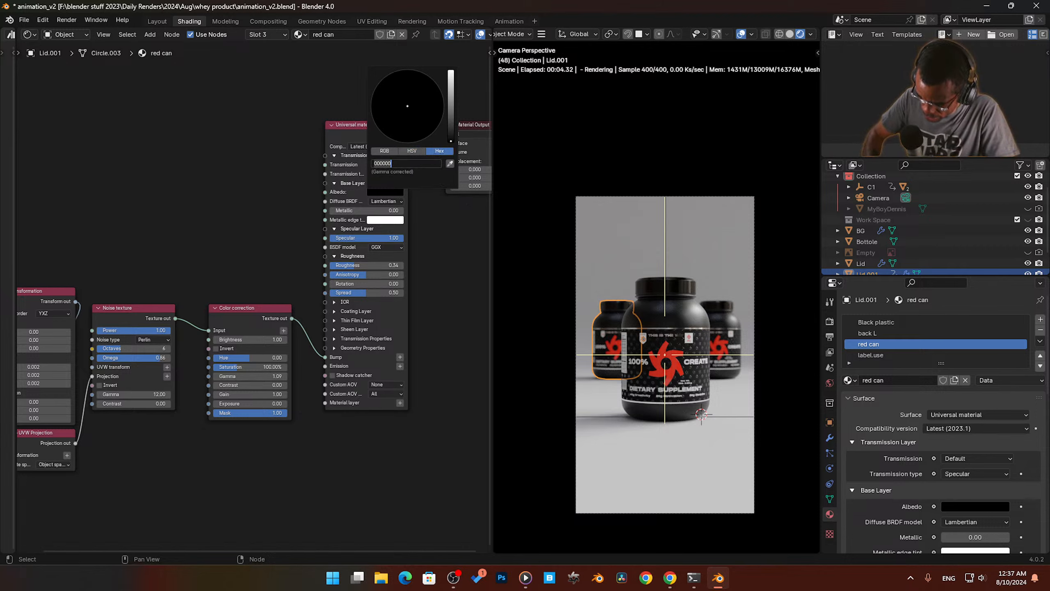
{"action": "key", "text": "super+v"}
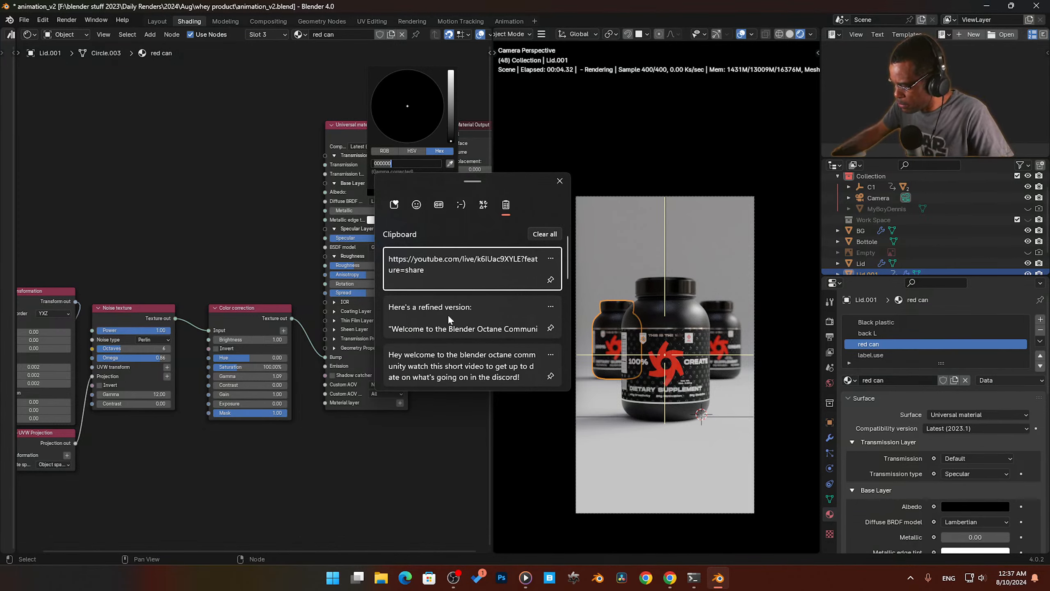
{"action": "left_click", "coordinate": [256, 230]}
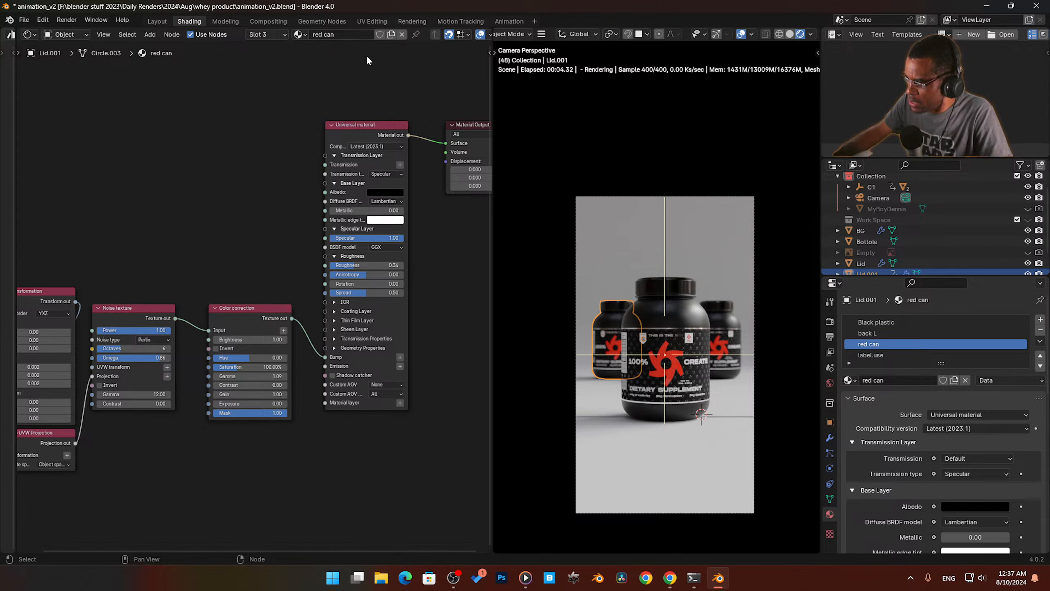
{"action": "left_click", "coordinate": [394, 193]}
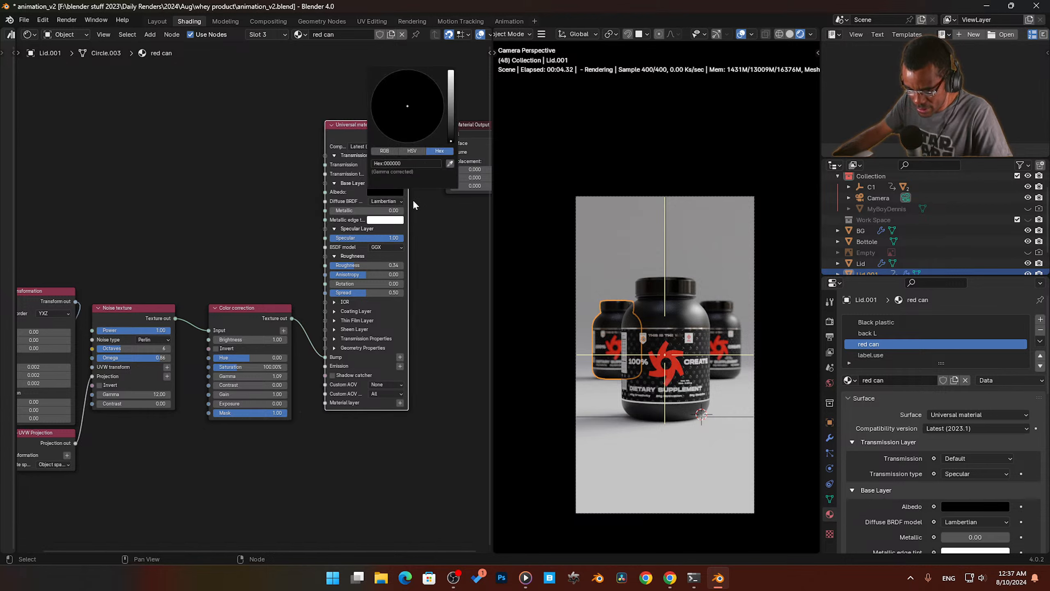
{"action": "key", "text": "super+v"}
{"action": "scroll", "coordinate": [492, 306], "scroll_direction": "down", "scroll_amount": 2}
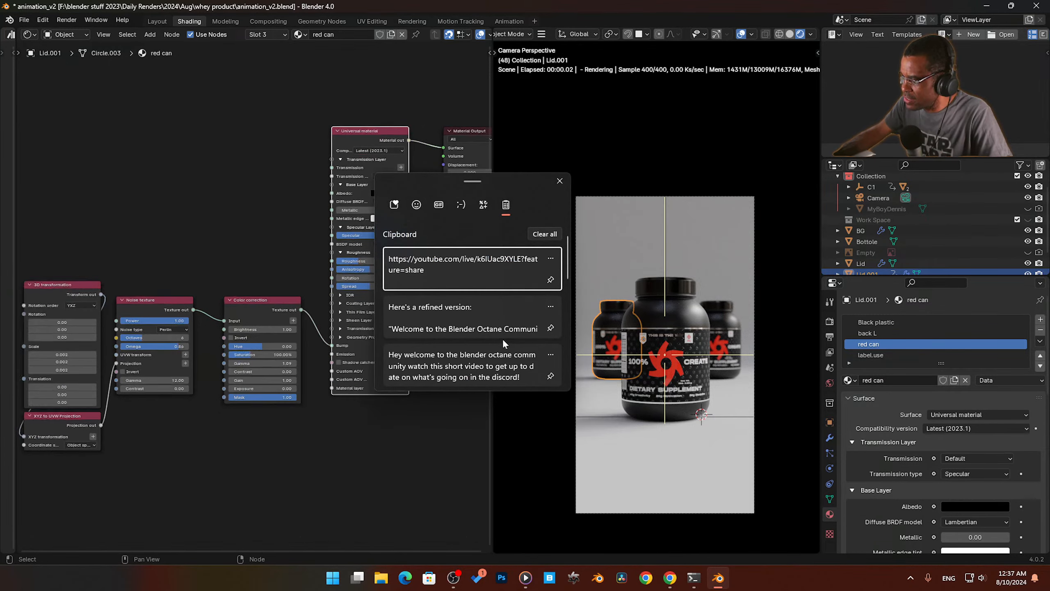
{"action": "left_click_drag", "start_coordinate": [567, 270], "coordinate": [569, 365]}
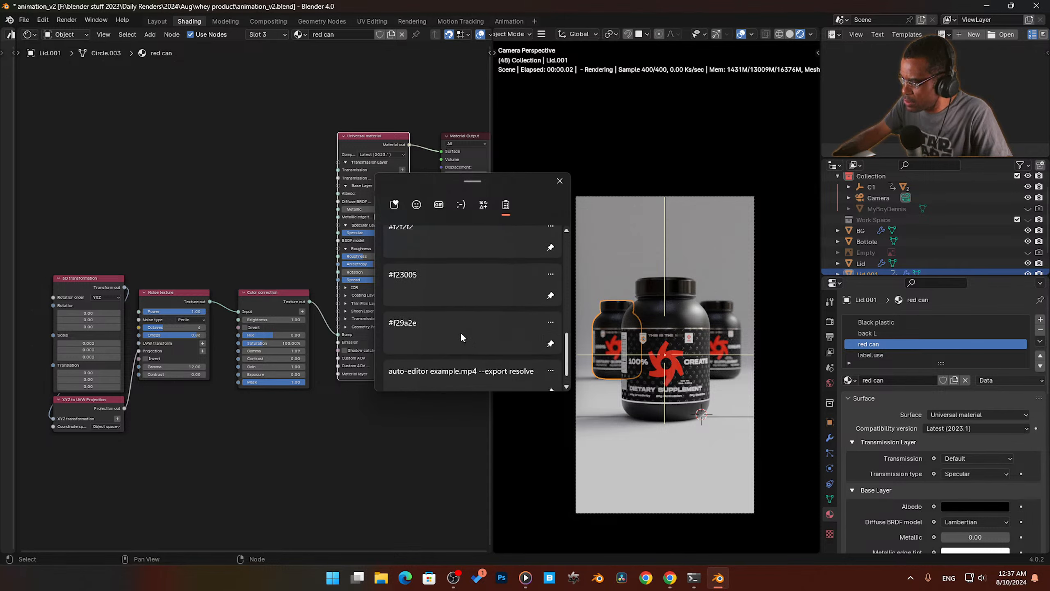
{"action": "left_click", "coordinate": [425, 330]}
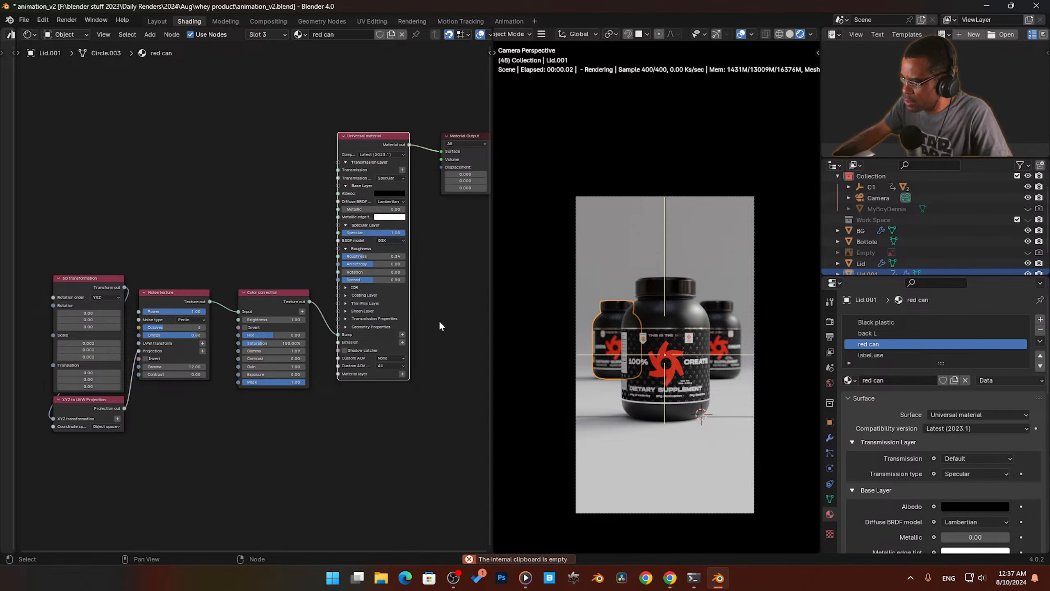
Step: Set the red can material's Albedo to hex #f29a2e, pasted from the clipboard history
{"action": "left_click", "coordinate": [399, 193]}
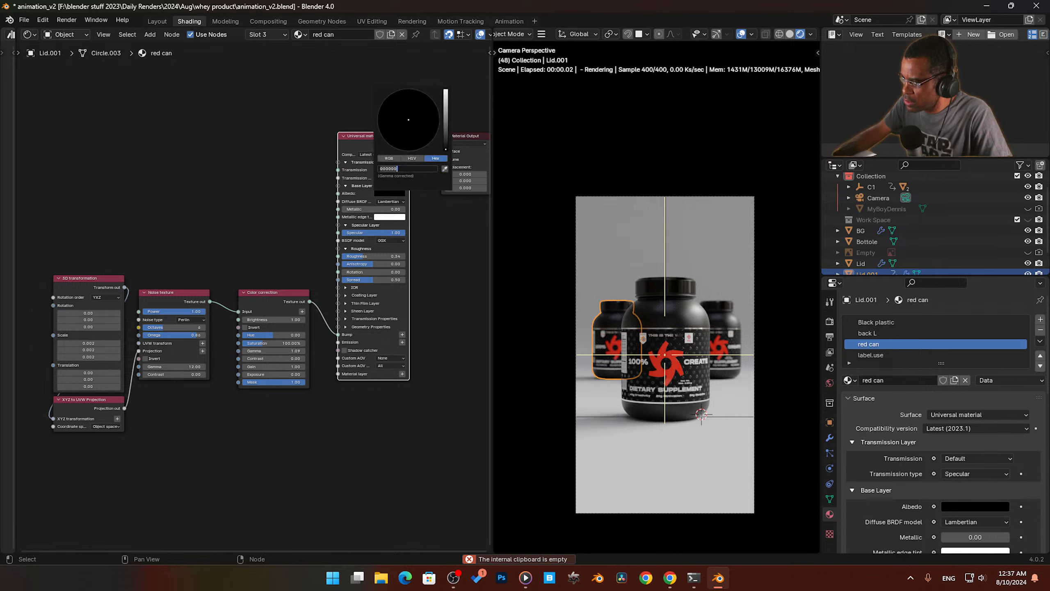
{"action": "key", "text": "super+v"}
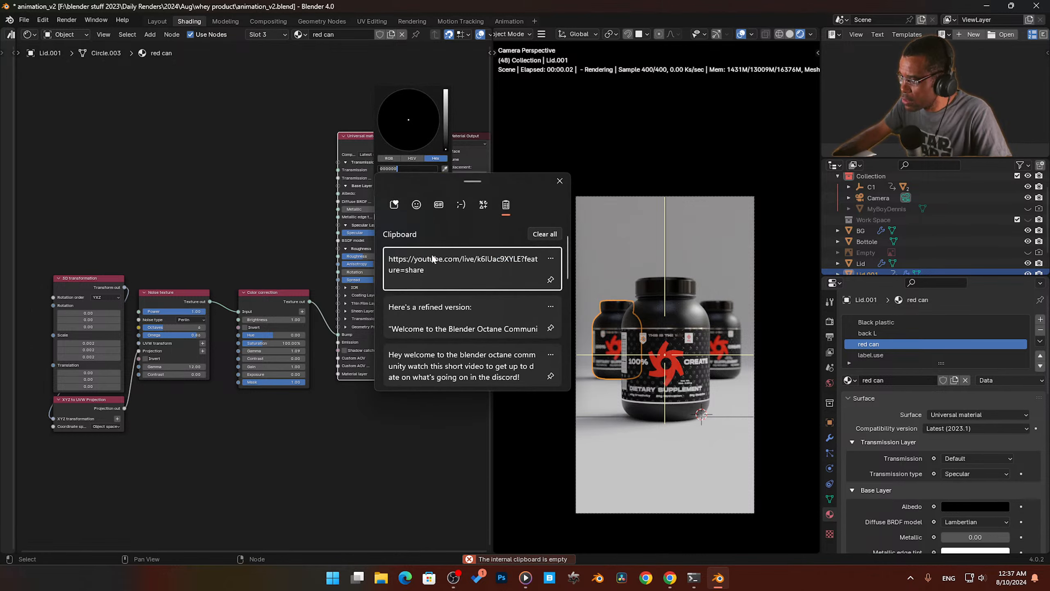
{"action": "left_click_drag", "start_coordinate": [567, 264], "coordinate": [560, 363]}
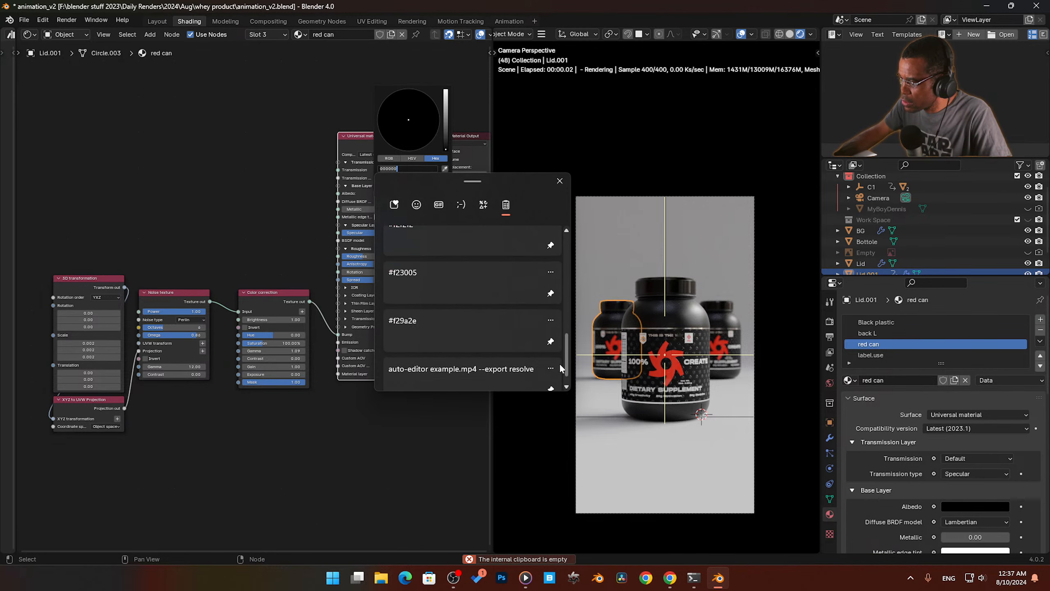
{"action": "left_click", "coordinate": [404, 334]}
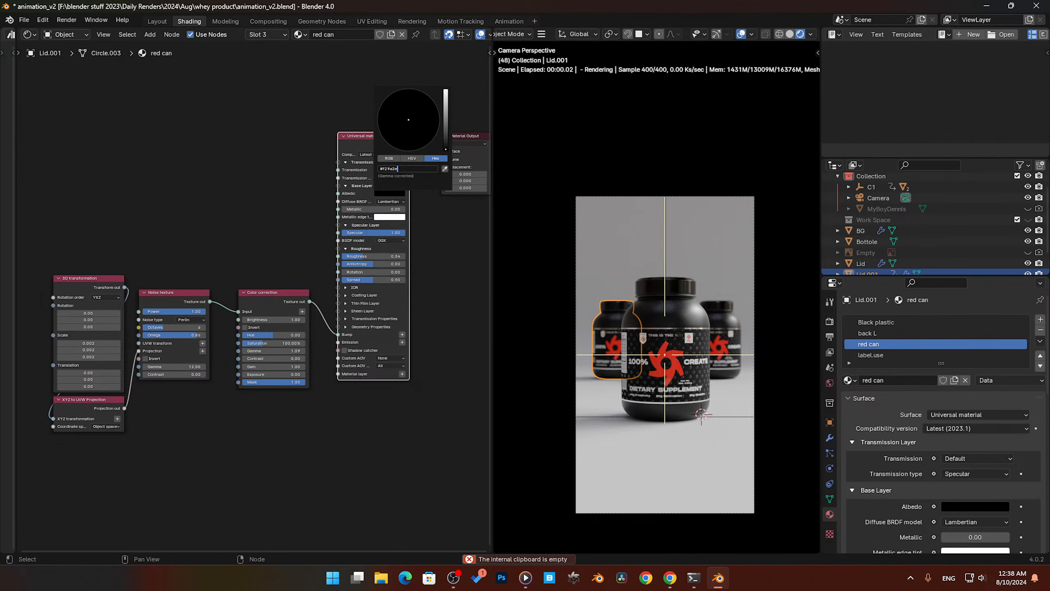
{"action": "key", "text": "Return"}
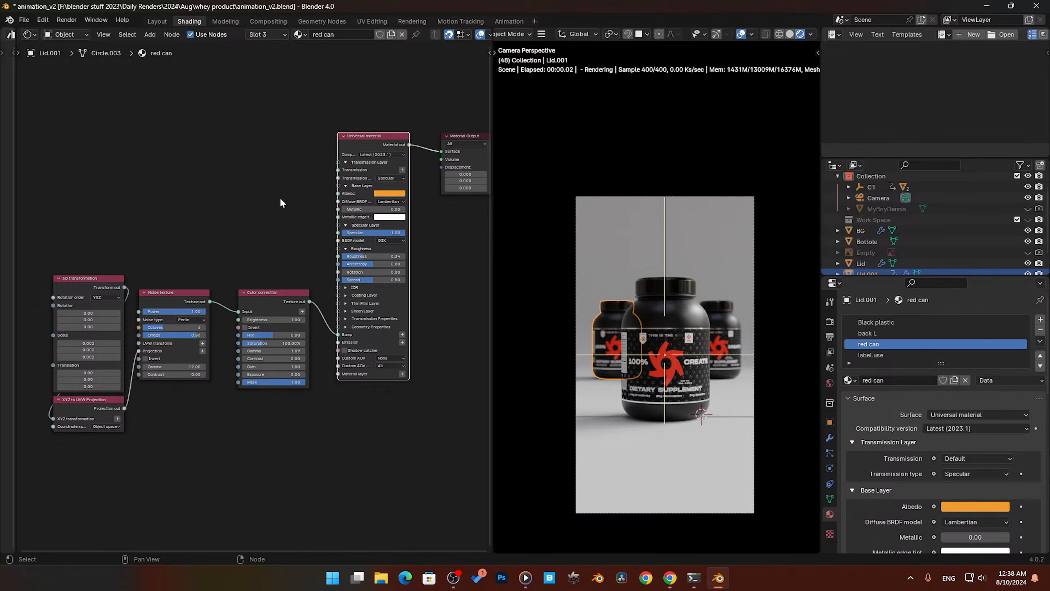
Step: Isolate the rear-left bottle in local view with its back L material slot active
{"action": "scroll", "coordinate": [289, 242], "scroll_direction": "up", "scroll_amount": 3}
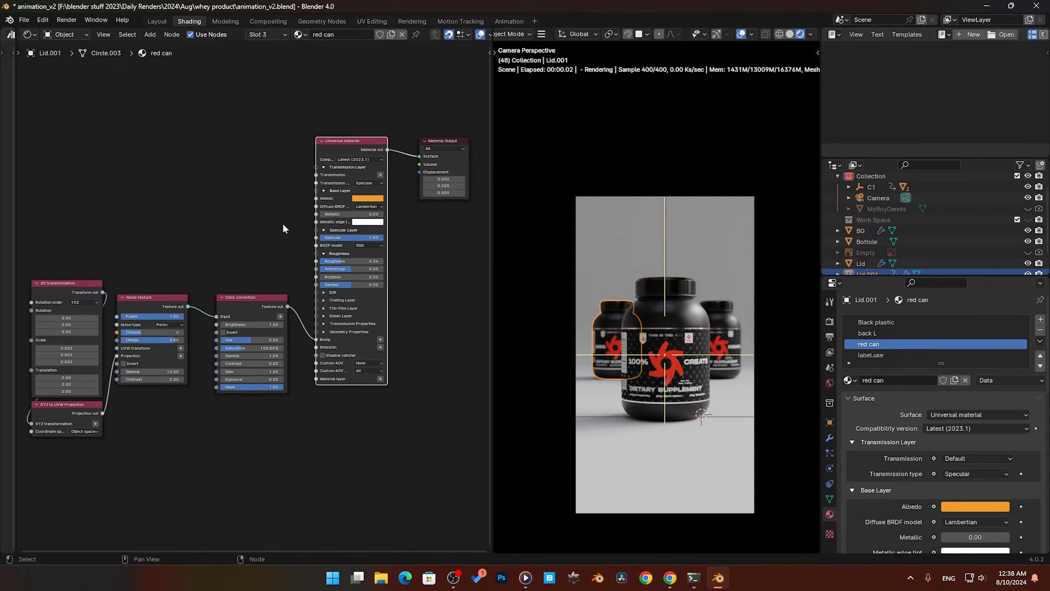
{"action": "scroll", "coordinate": [285, 243], "scroll_direction": "up", "scroll_amount": 2}
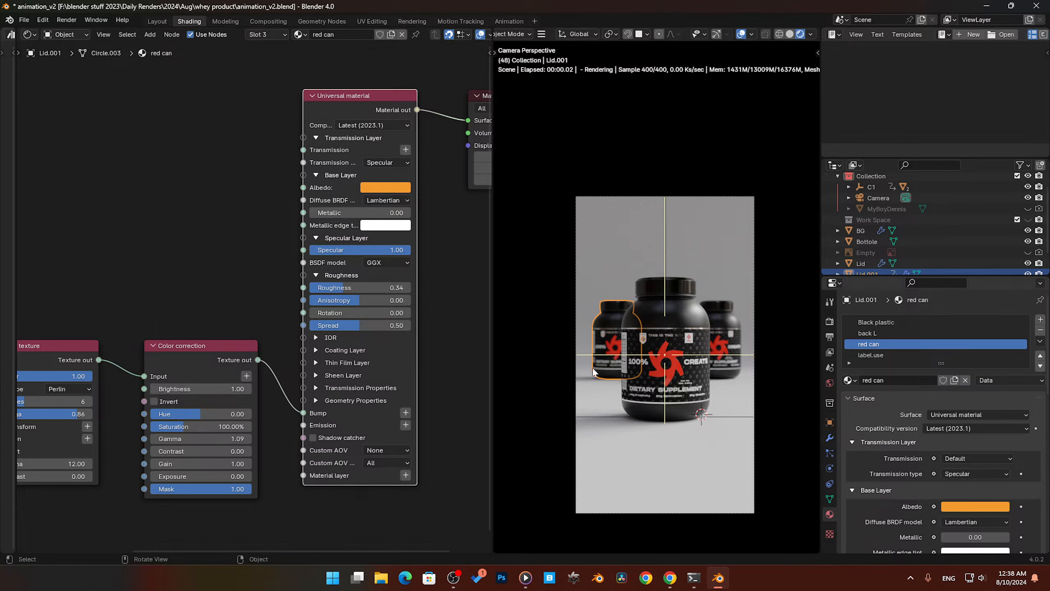
{"action": "middle_click_drag", "start_coordinate": [453, 284], "coordinate": [414, 306]}
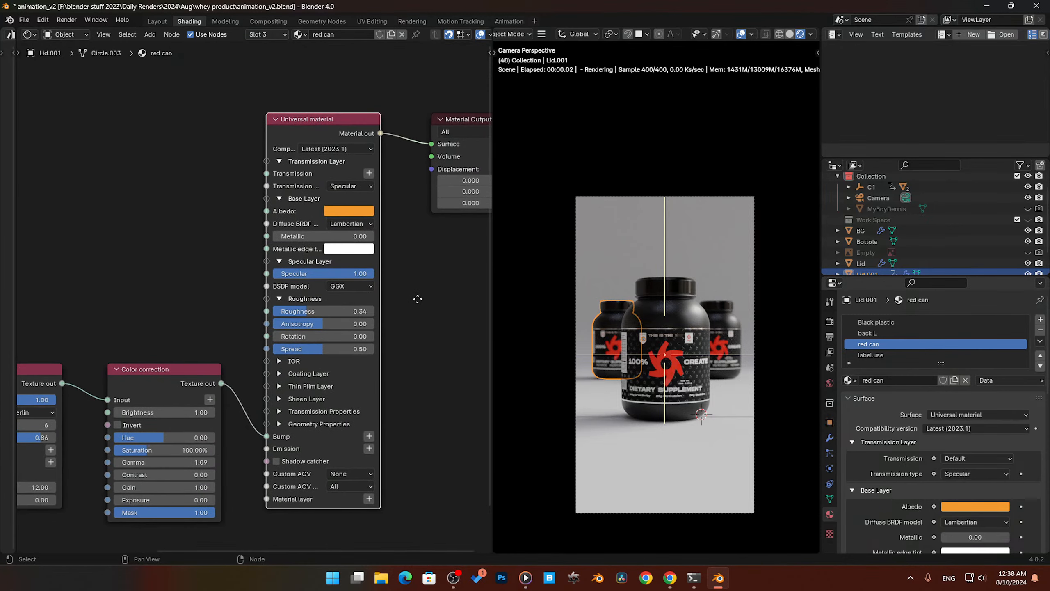
{"action": "left_click", "coordinate": [875, 357]}
{"action": "left_click", "coordinate": [880, 343]}
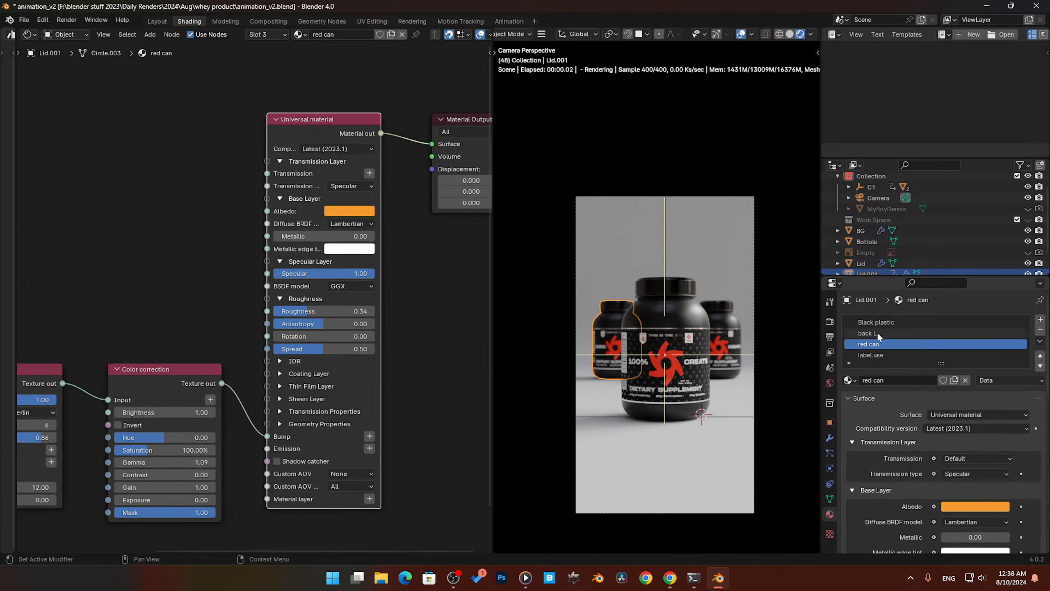
{"action": "left_click", "coordinate": [877, 333]}
{"action": "key", "text": "KP_Divide"}
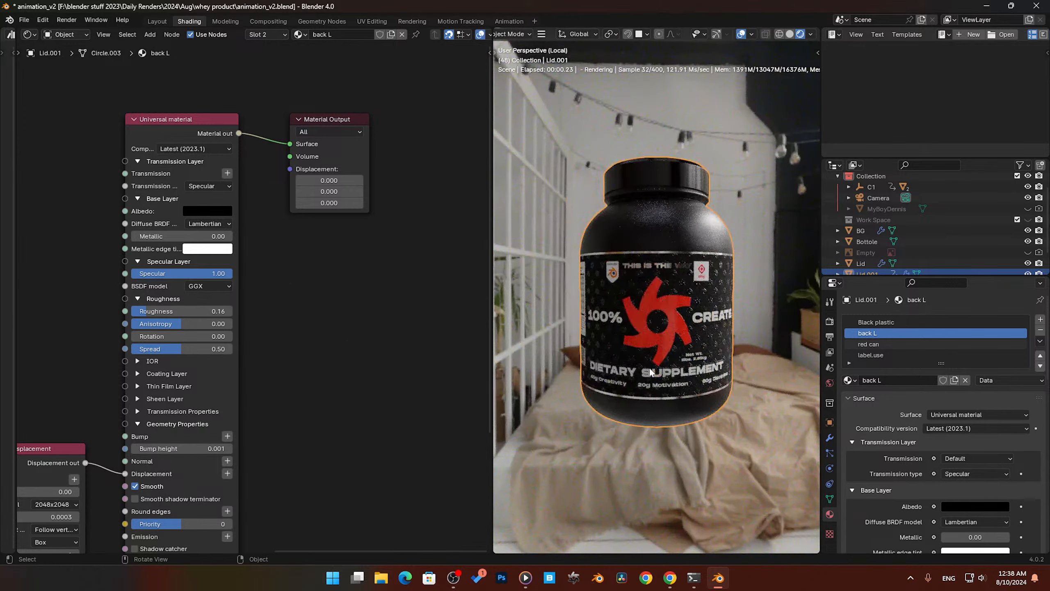
{"action": "scroll", "coordinate": [640, 366], "scroll_direction": "up", "scroll_amount": 3}
{"action": "scroll", "coordinate": [699, 226], "scroll_direction": "down", "scroll_amount": 2}
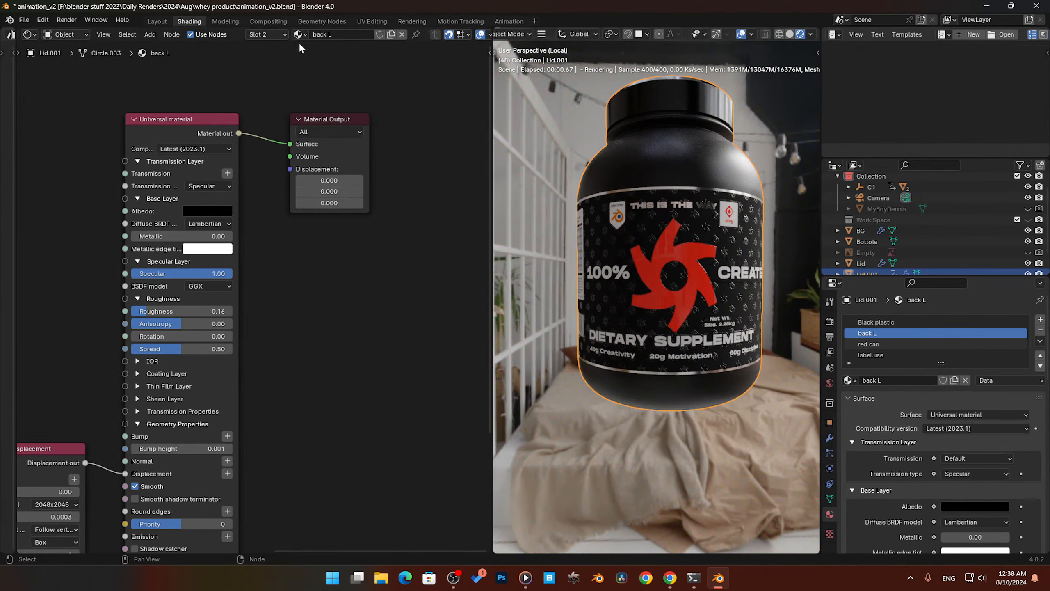
Step: Look through the bottle's material slots, make red can active and enter Edit Mode on the isolated bottle
{"action": "left_click", "coordinate": [872, 322]}
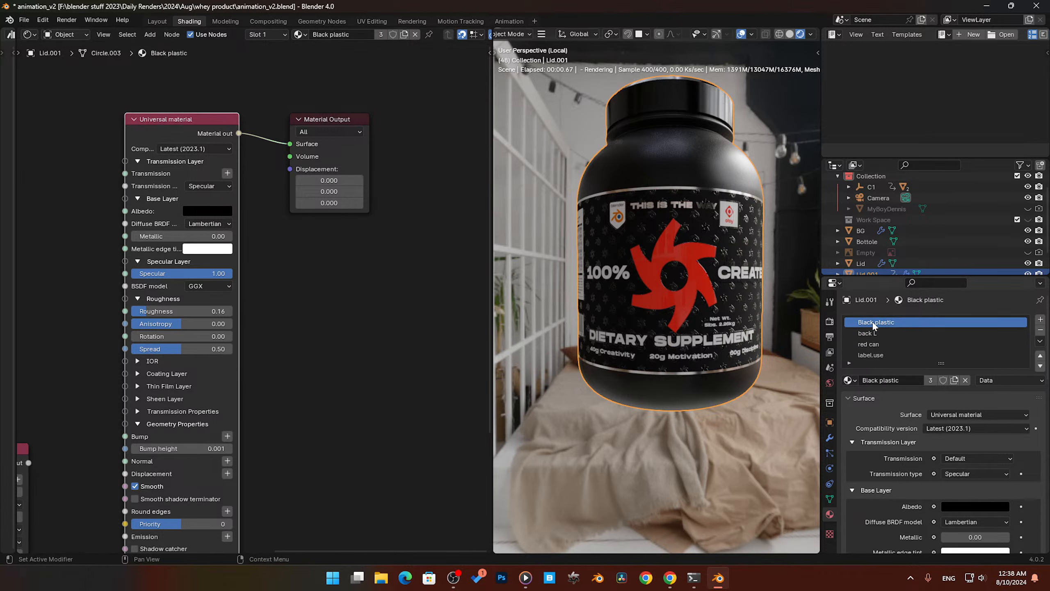
{"action": "left_click", "coordinate": [875, 333]}
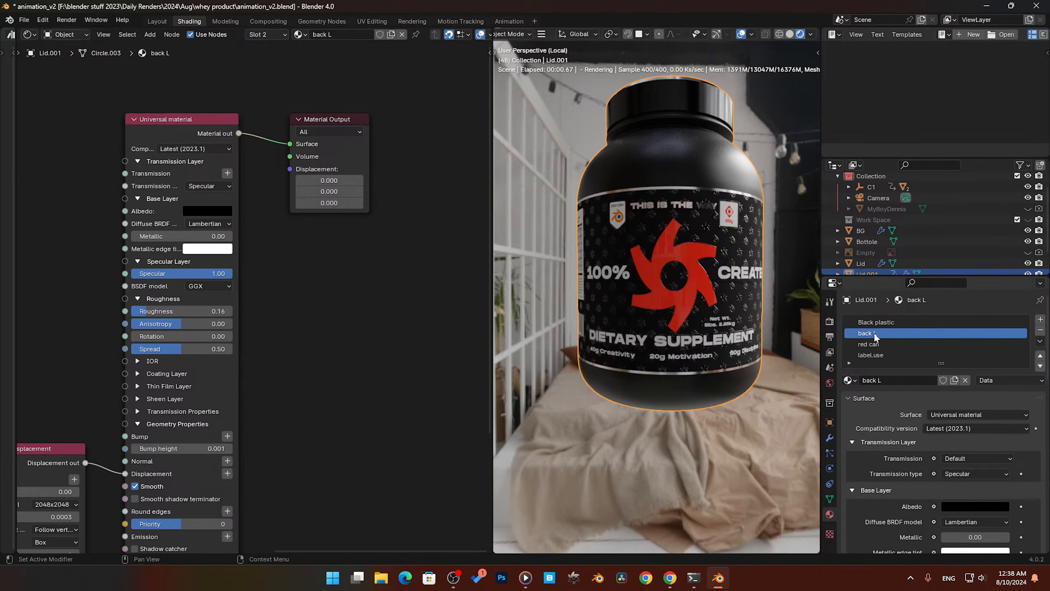
{"action": "left_click", "coordinate": [875, 345]}
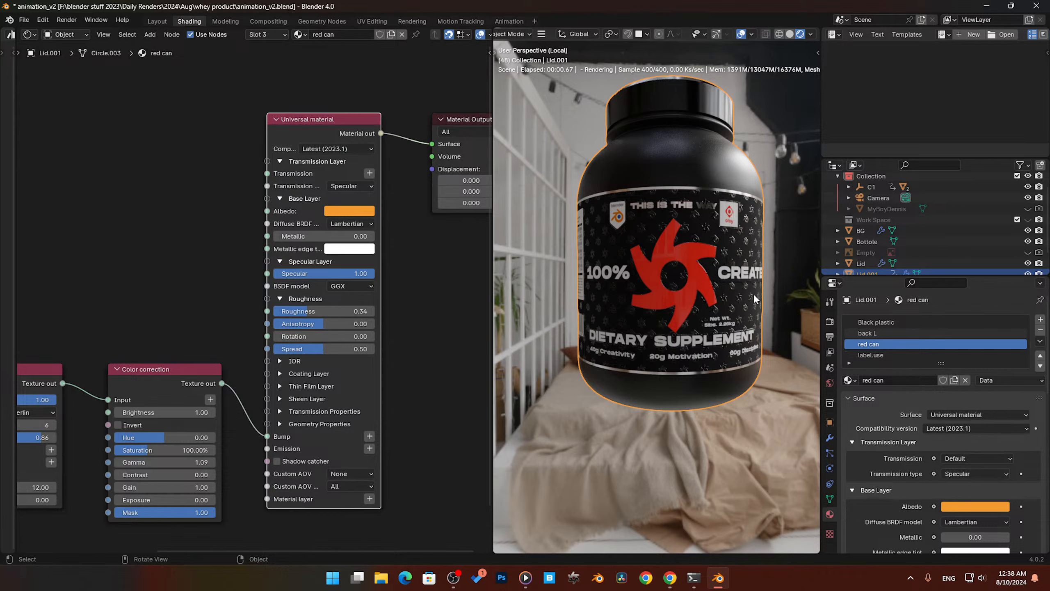
{"action": "key", "text": "Tab"}
{"action": "left_click", "coordinate": [823, 295]}
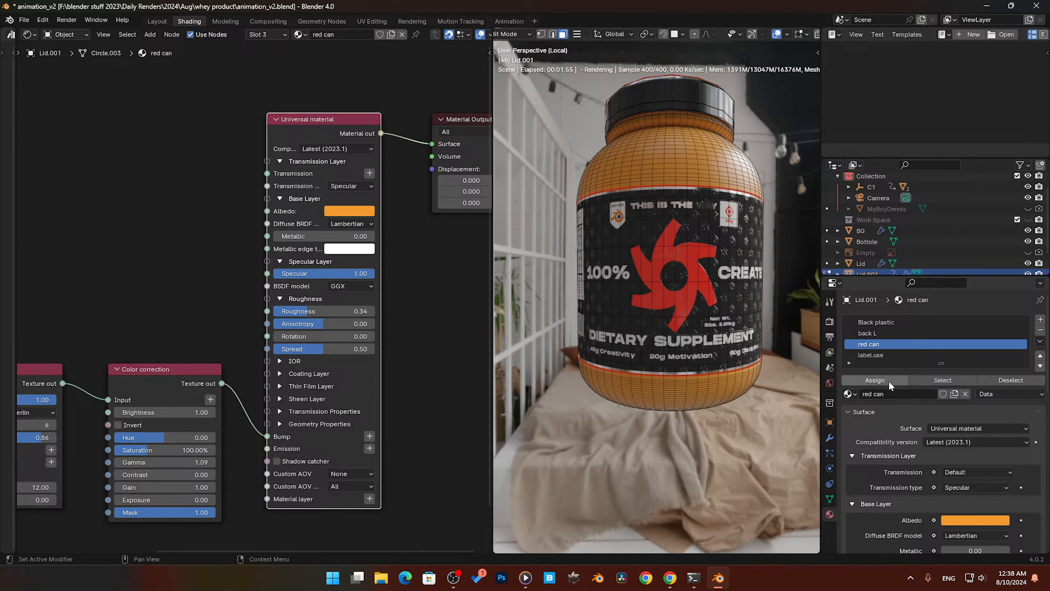
Step: Rename the red can material "orange can" and return the bottle to Object Mode
{"action": "left_click", "coordinate": [885, 394]}
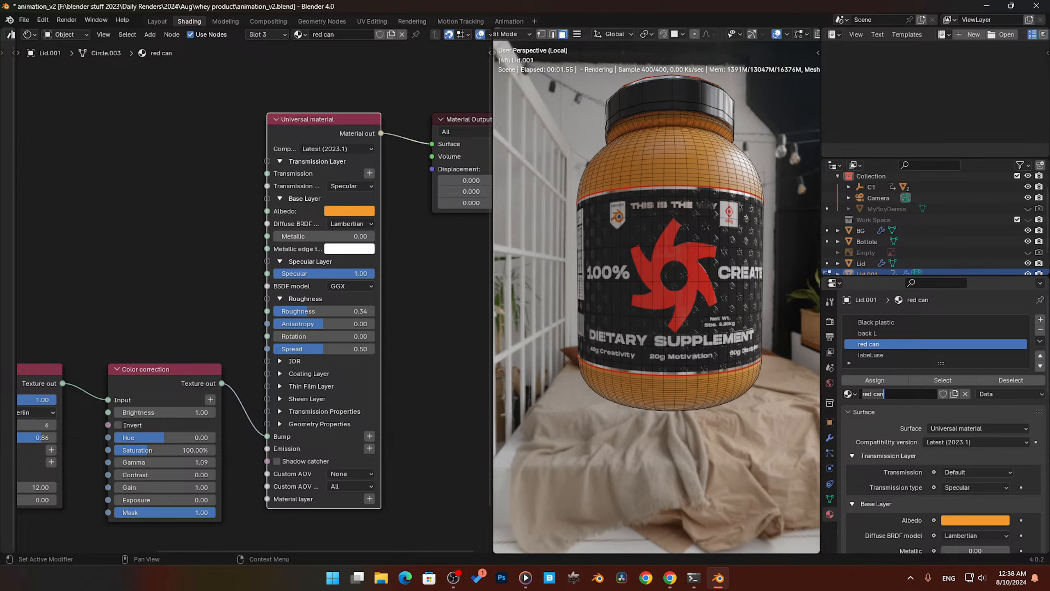
{"action": "key", "text": "ctrl+a"}
{"action": "type", "text": "orange can"}
{"action": "key", "text": "Return"}
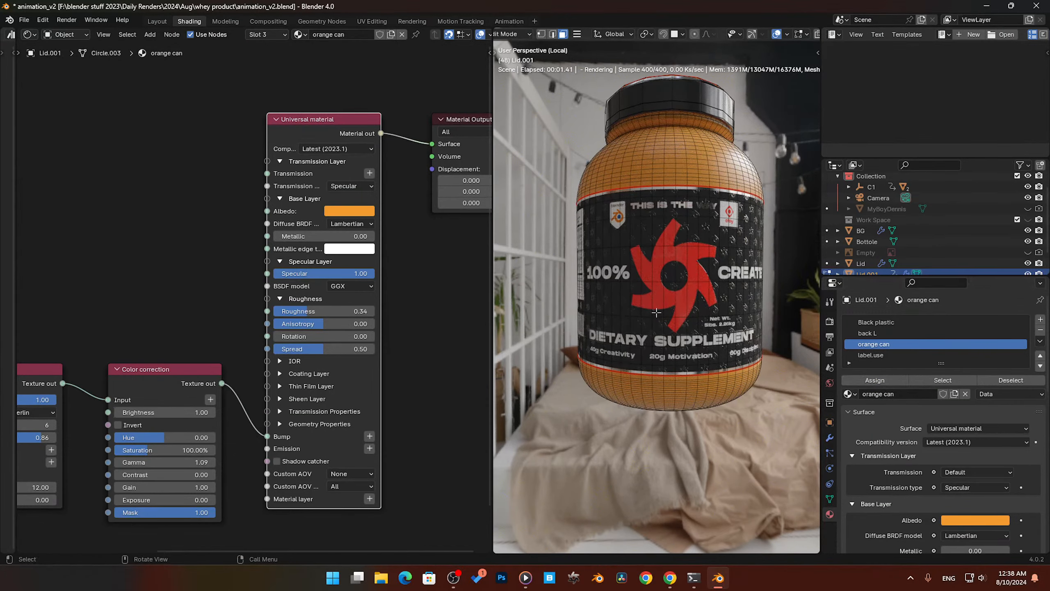
{"action": "key", "text": "Tab"}
{"action": "left_click", "coordinate": [665, 258]}
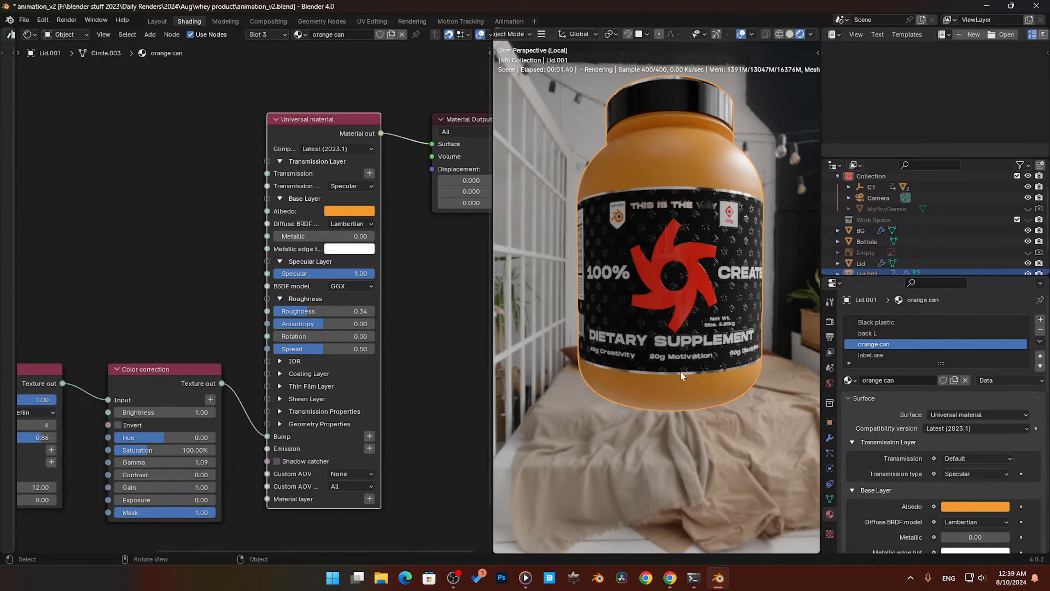
Step: Examine the top of the lid in Edit Mode and go through the bottle's material slots, ending on Black plastic
{"action": "middle_click_drag", "start_coordinate": [680, 372], "coordinate": [689, 301]}
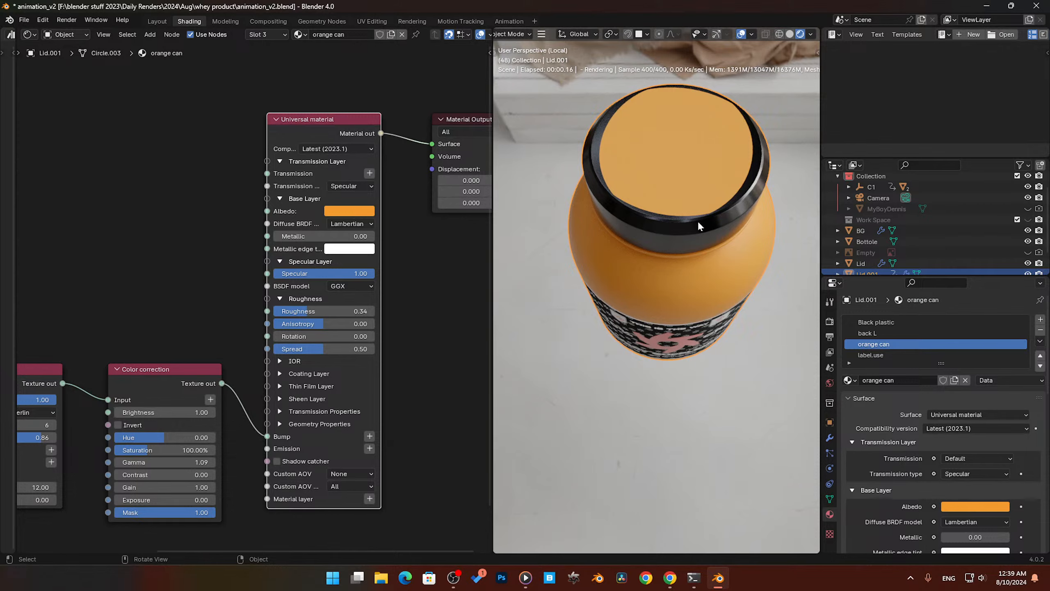
{"action": "key", "text": "ctrl+Tab"}
{"action": "left_click", "coordinate": [721, 221]}
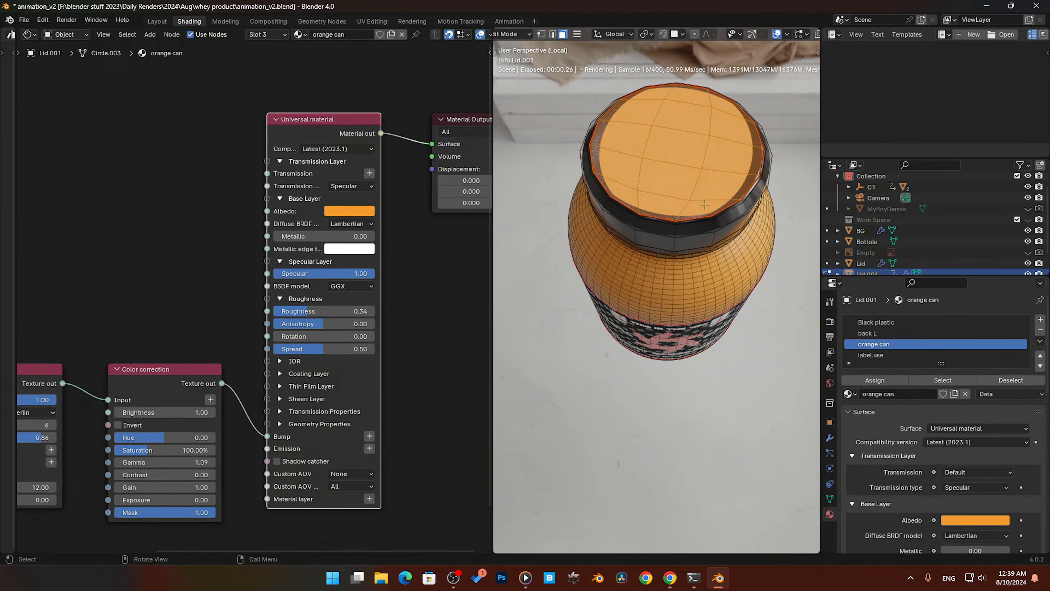
{"action": "middle_click_drag", "start_coordinate": [706, 204], "coordinate": [704, 197]}
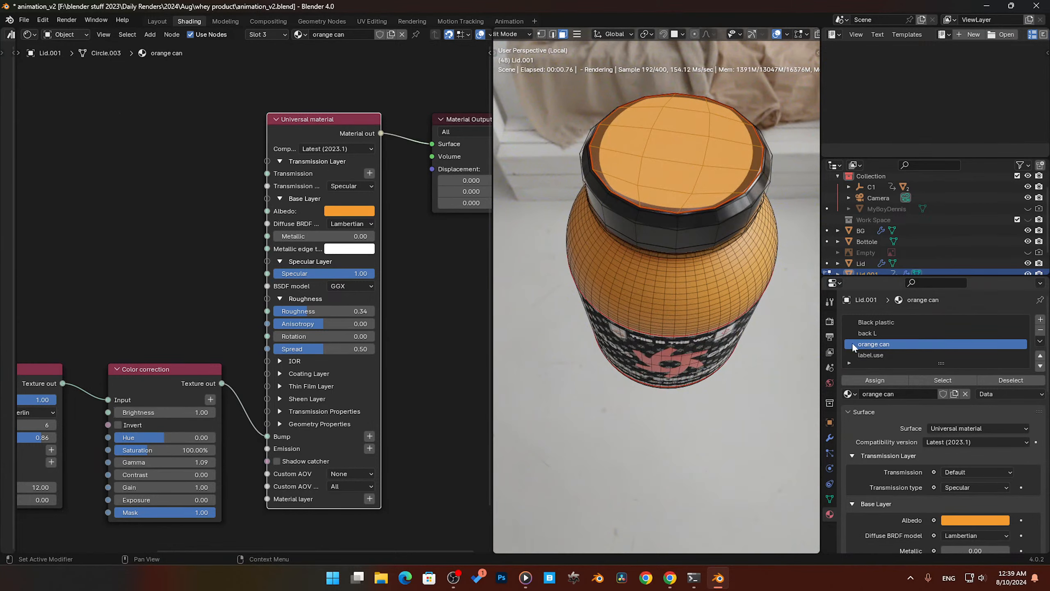
{"action": "scroll", "coordinate": [874, 335], "scroll_direction": "down", "scroll_amount": 1}
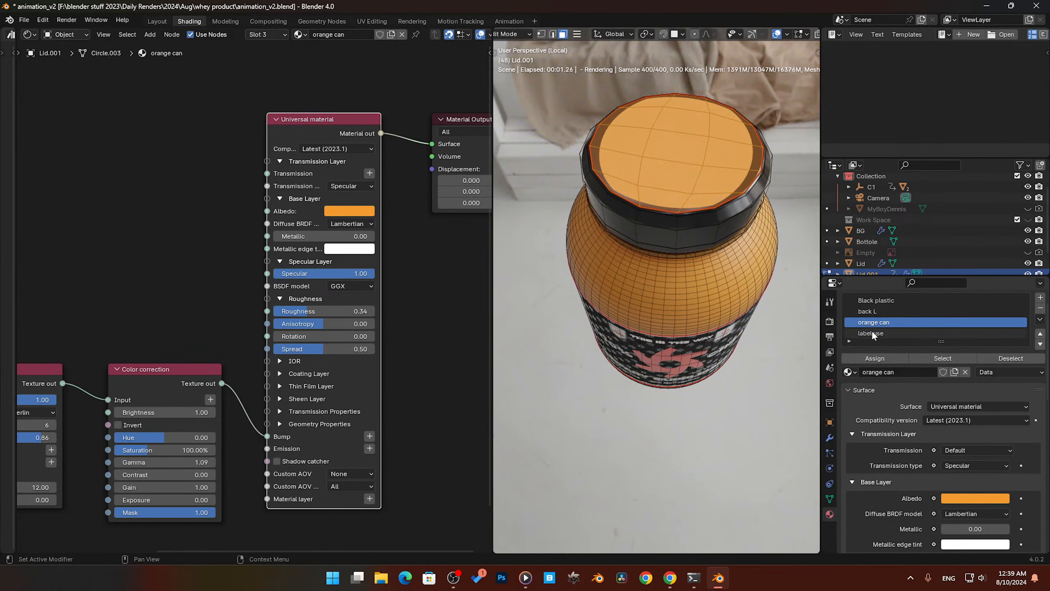
{"action": "left_click", "coordinate": [871, 331]}
{"action": "left_click", "coordinate": [867, 311]}
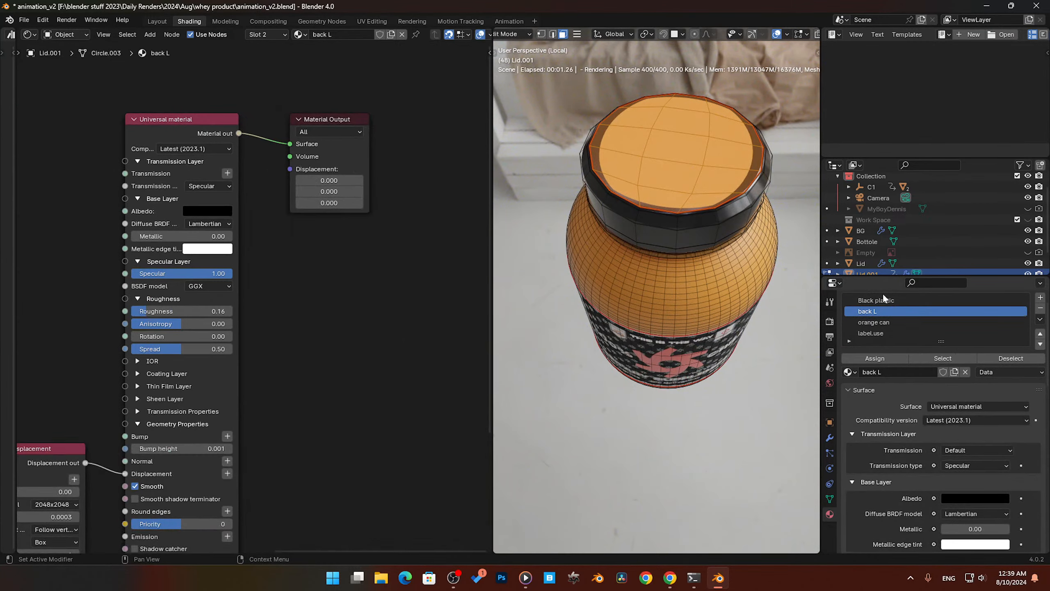
{"action": "left_click", "coordinate": [882, 301]}
{"action": "scroll", "coordinate": [882, 305], "scroll_direction": "up", "scroll_amount": 1}
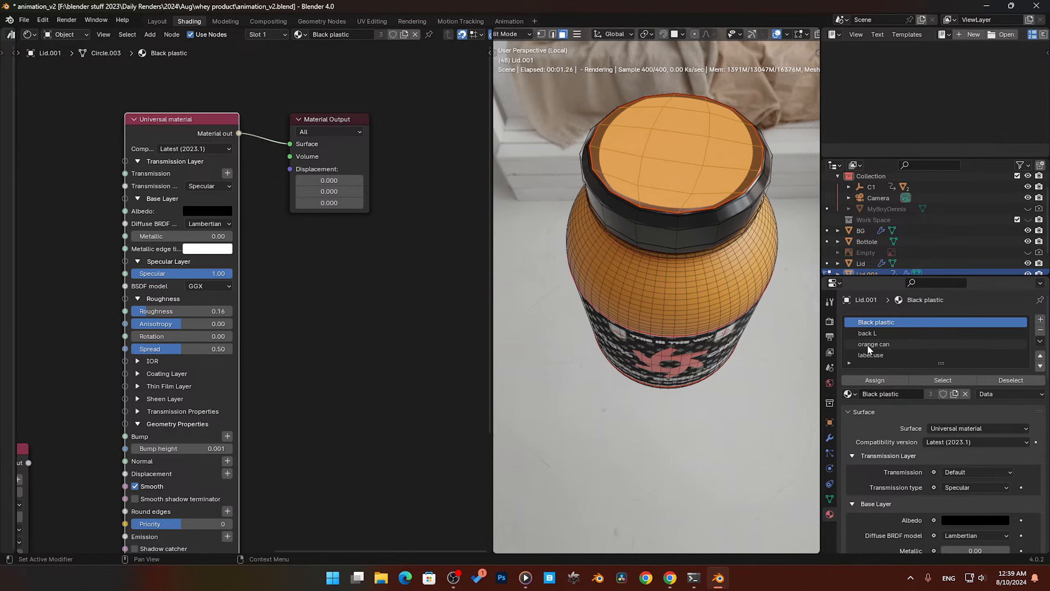
{"action": "scroll", "coordinate": [868, 345], "scroll_direction": "down", "scroll_amount": 1}
Step: Return the bottle to Object Mode and view it through the scene camera
{"action": "middle_click_drag", "start_coordinate": [675, 325], "coordinate": [677, 281]}
{"action": "key", "text": "Tab"}
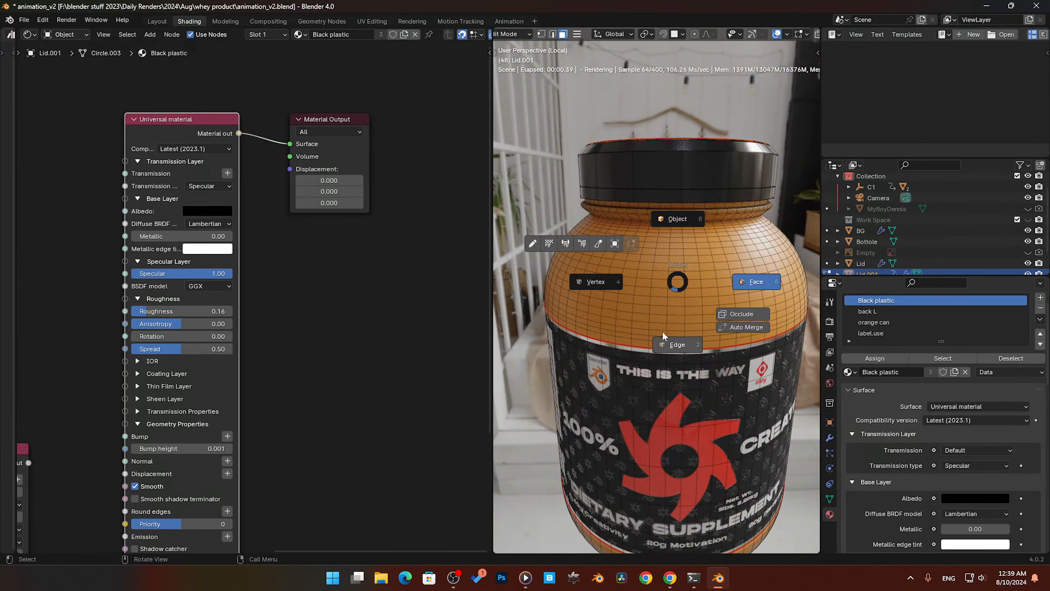
{"action": "key", "text": "Tab"}
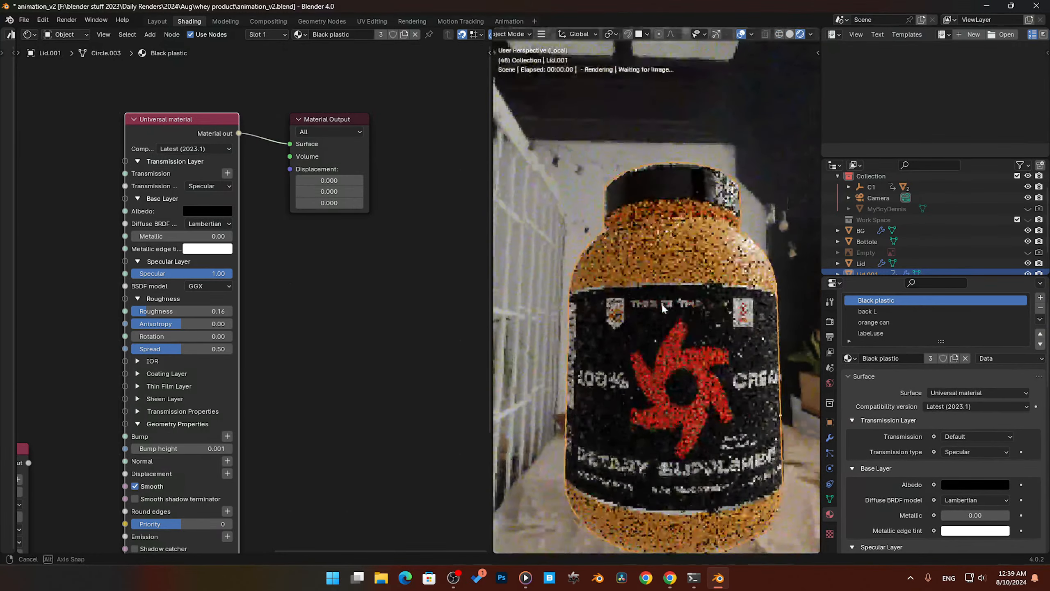
{"action": "key", "text": "KP_0"}
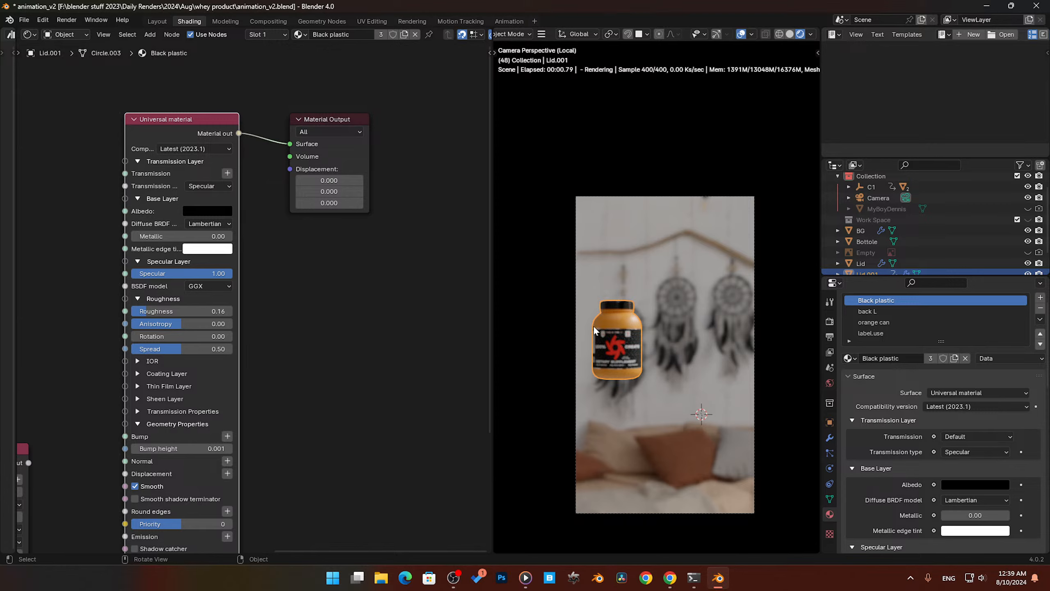
Step: Isolate the rear-right bottle and make its Black plastic LOGO BUMP material a single-user copy named "can r"
{"action": "key", "text": "KP_Divide"}
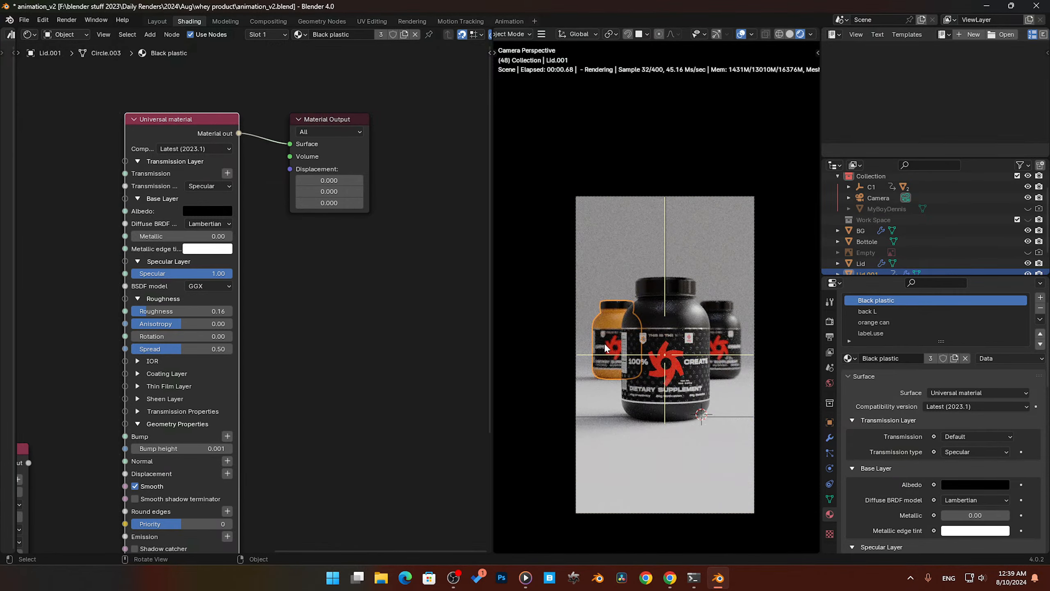
{"action": "left_click", "coordinate": [731, 319]}
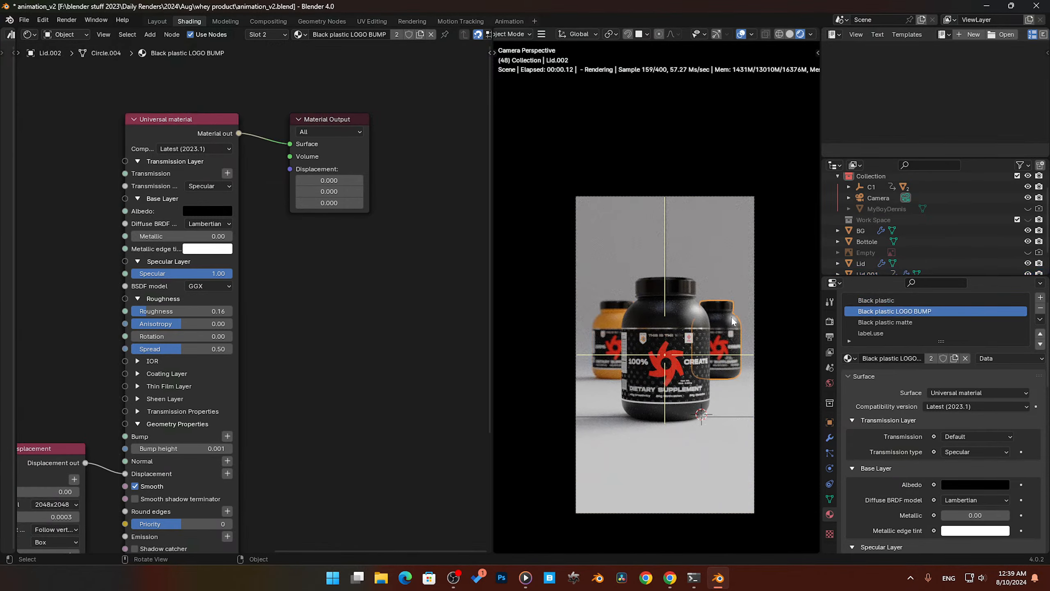
{"action": "key", "text": "KP_Divide"}
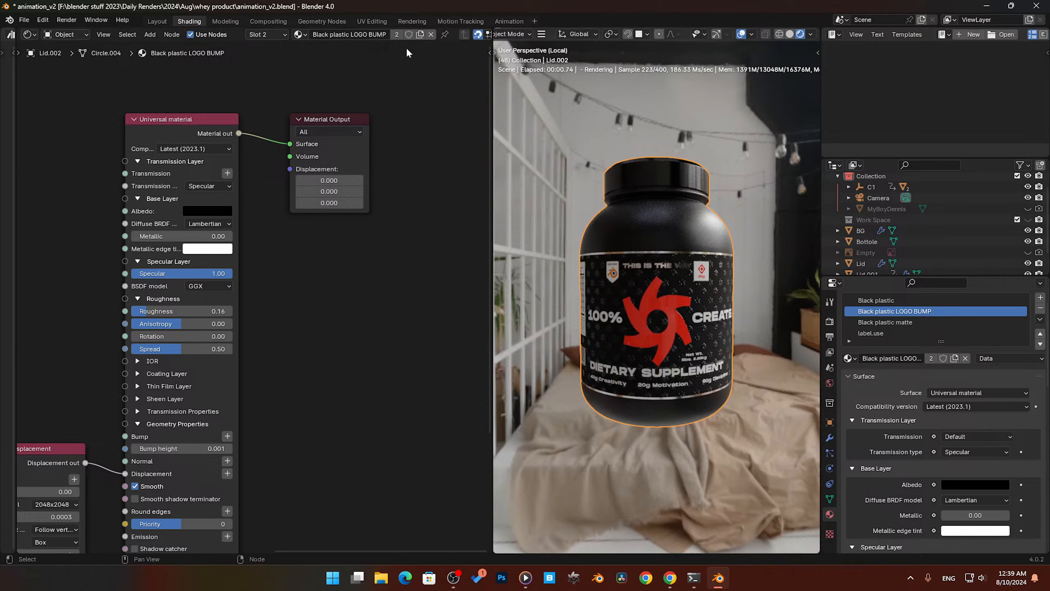
{"action": "left_click", "coordinate": [397, 35]}
{"action": "left_click", "coordinate": [384, 34]}
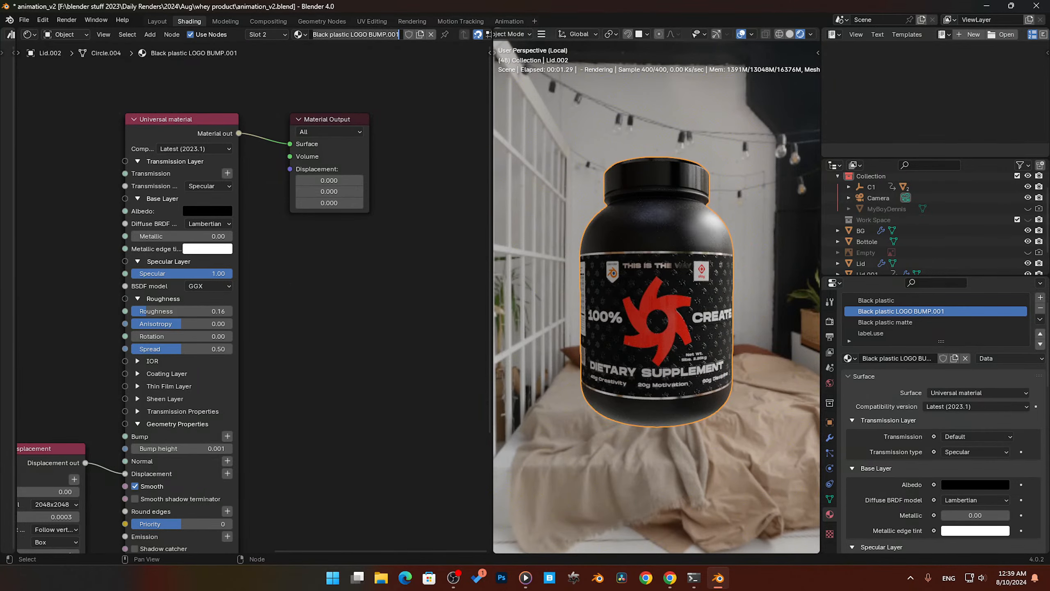
{"action": "type", "text": "can r"}
{"action": "key", "text": "Return"}
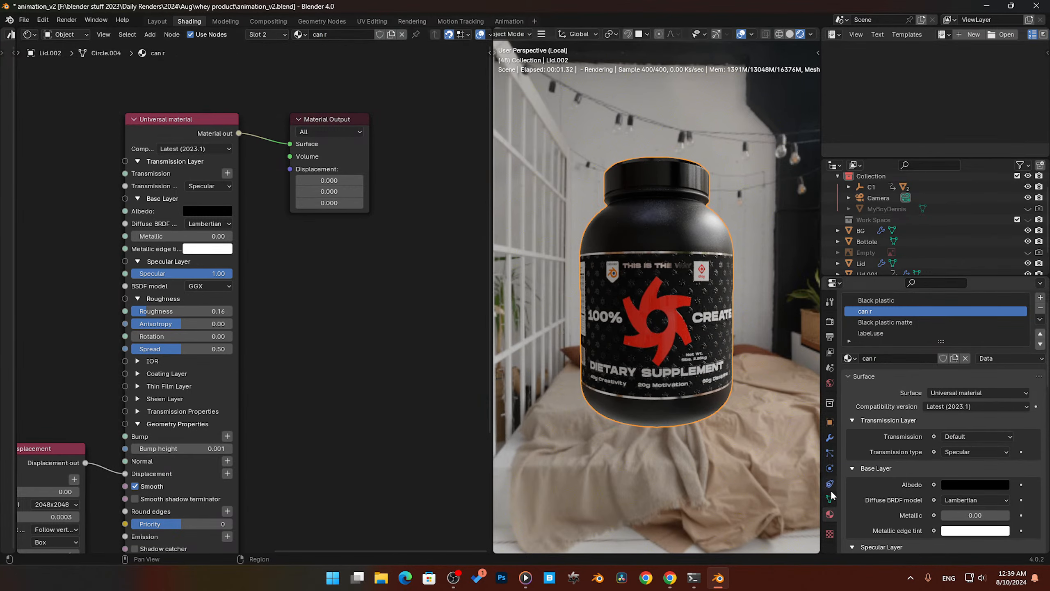
Step: Make the bottle's Black plastic matte material a single-user copy and name it "red can"
{"action": "scroll", "coordinate": [883, 430], "scroll_direction": "down", "scroll_amount": 3}
{"action": "scroll", "coordinate": [885, 396], "scroll_direction": "up", "scroll_amount": 4}
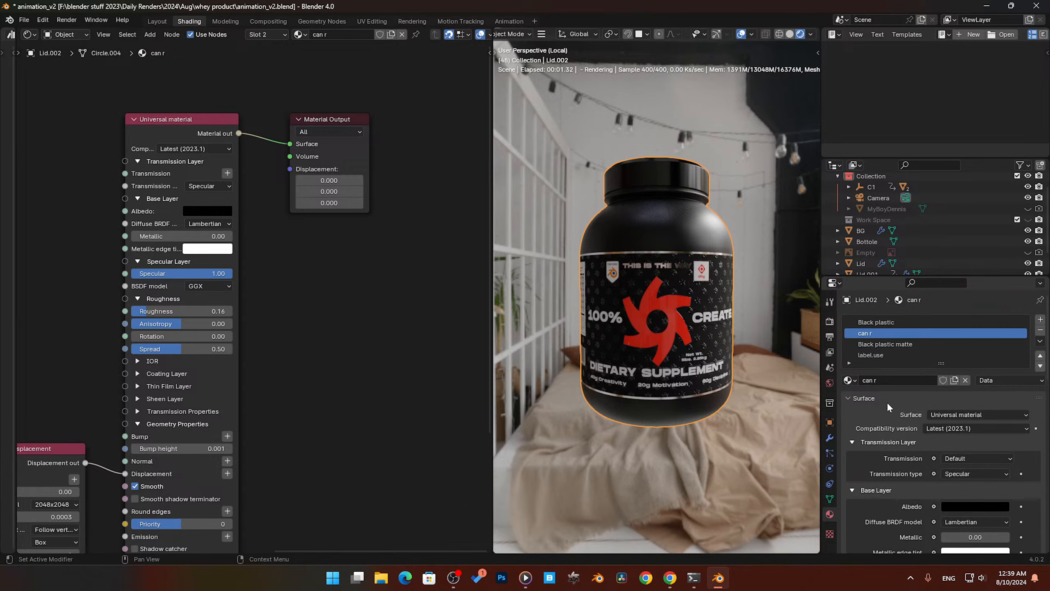
{"action": "left_click", "coordinate": [892, 345]}
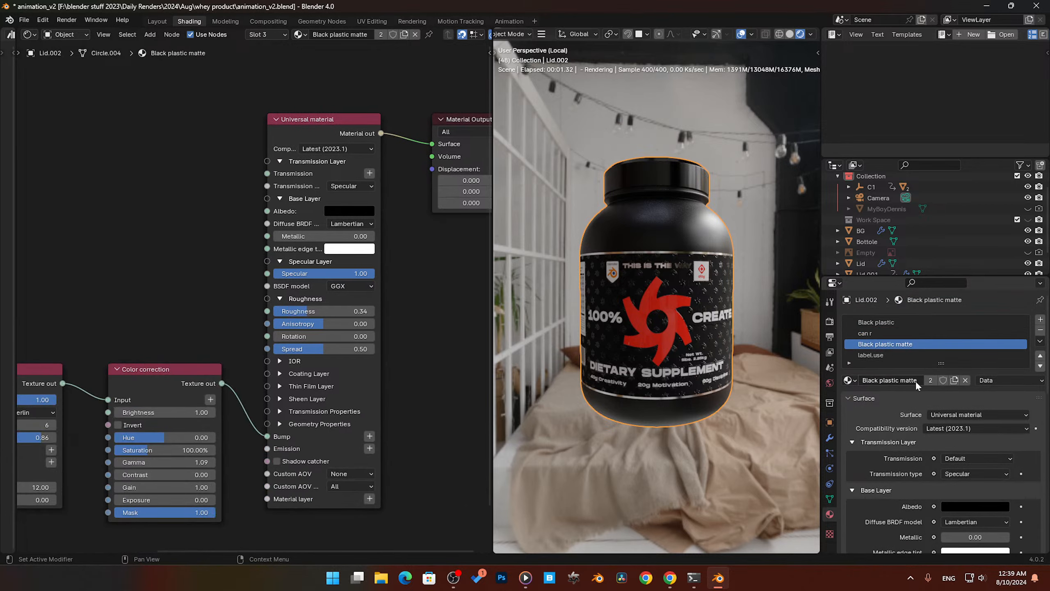
{"action": "left_click", "coordinate": [930, 380]}
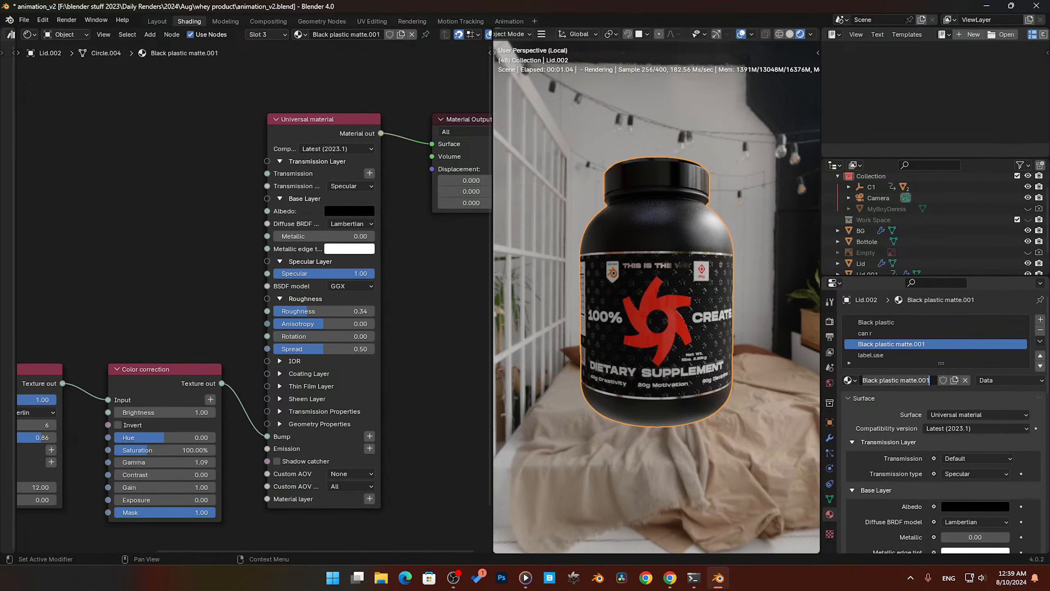
{"action": "type", "text": "rend"}
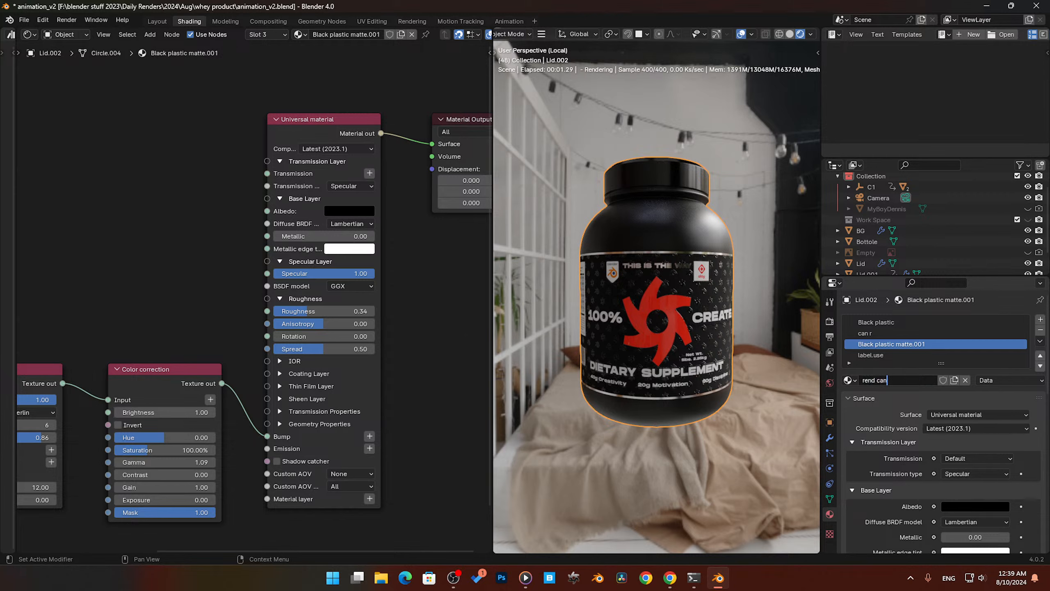
{"action": "type", "text": " can"}
{"action": "key", "text": "Return"}
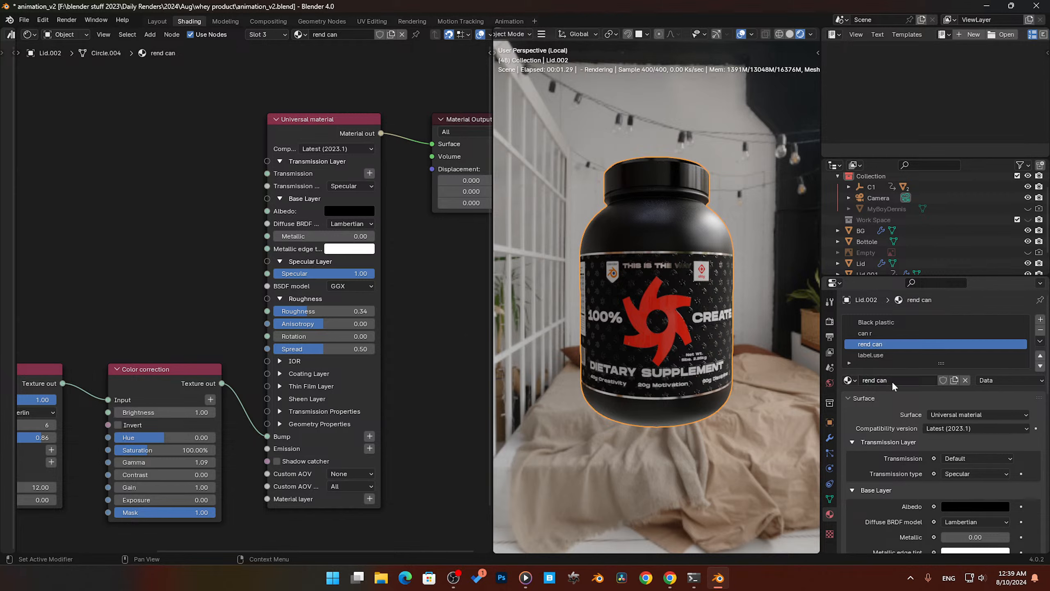
{"action": "key", "text": "ctrl+a"}
{"action": "type", "text": "red can"}
{"action": "key", "text": "Return"}
Step: In Edit Mode, select the bottle body above and below the label and assign the red can material to it
{"action": "key", "text": "ctrl+Tab"}
{"action": "left_click", "coordinate": [638, 261]}
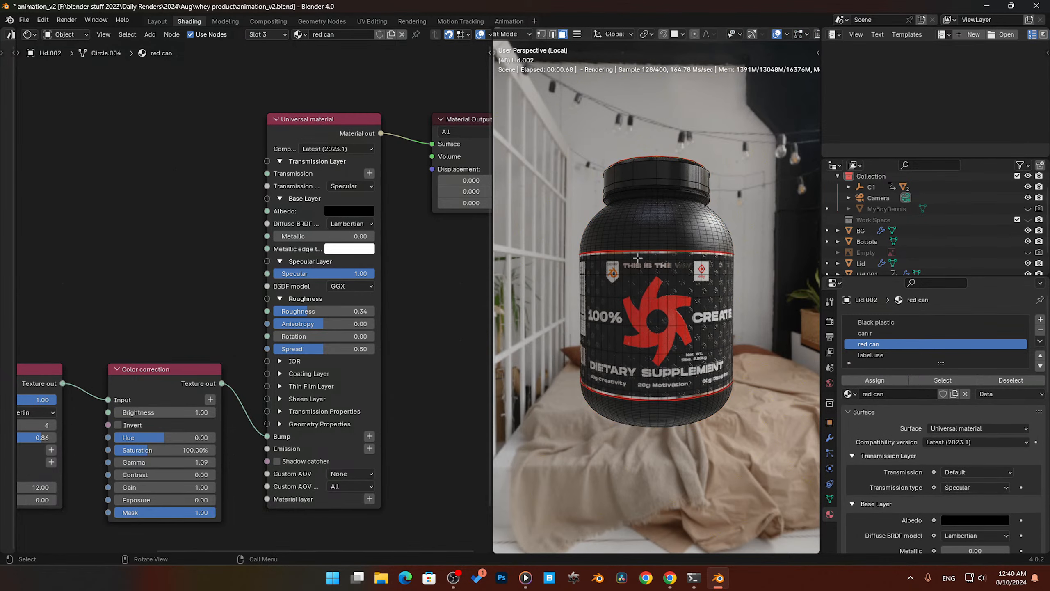
{"action": "key", "text": "l"}
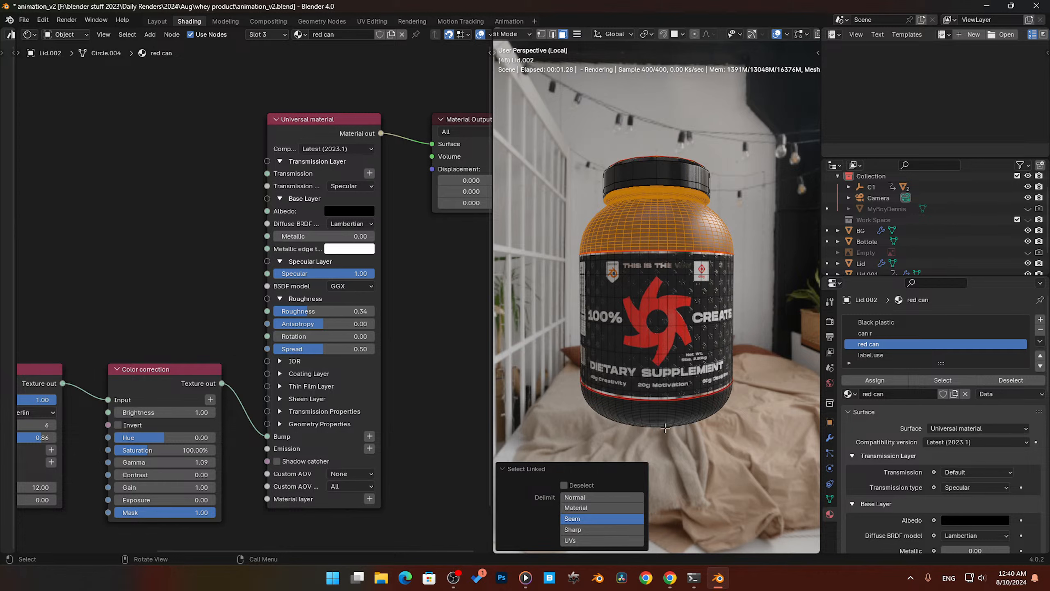
{"action": "key", "text": "l"}
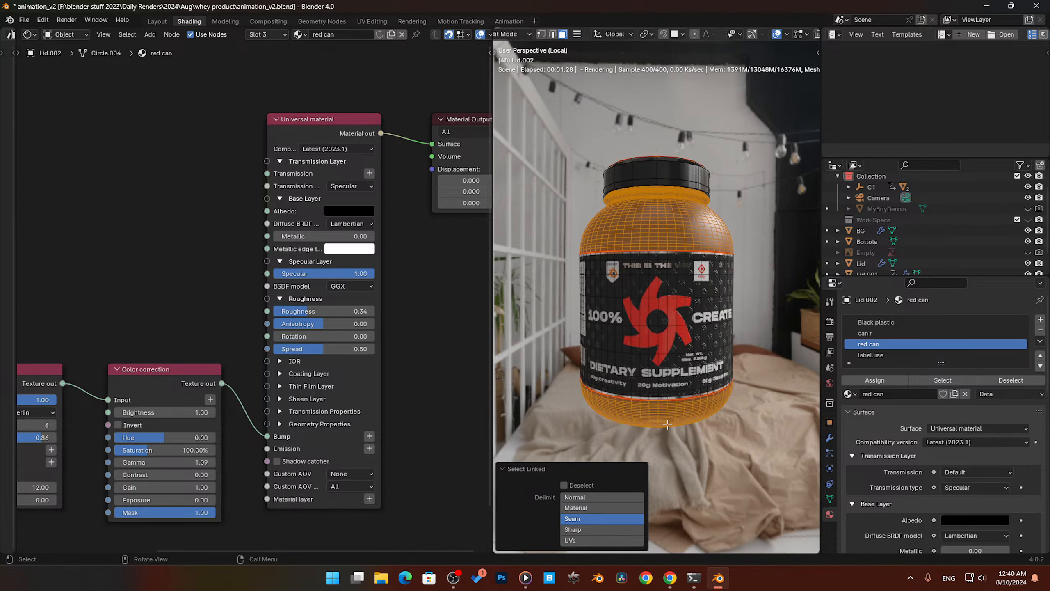
{"action": "left_click", "coordinate": [874, 380]}
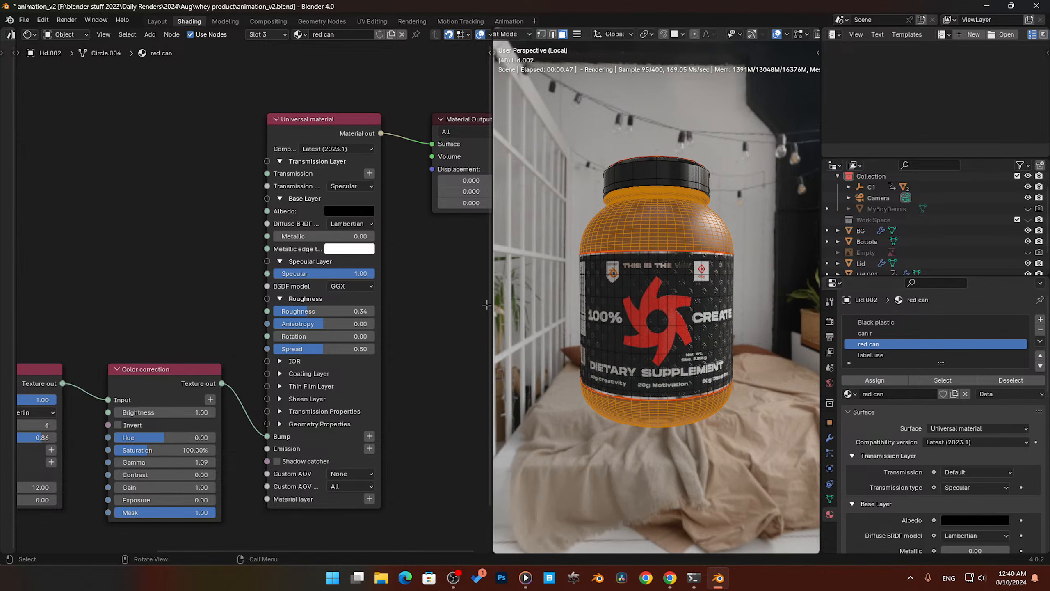
Step: Set the red can material's albedo to hex #f23005, reusing the code from the clipboard history
{"action": "left_click", "coordinate": [352, 212]}
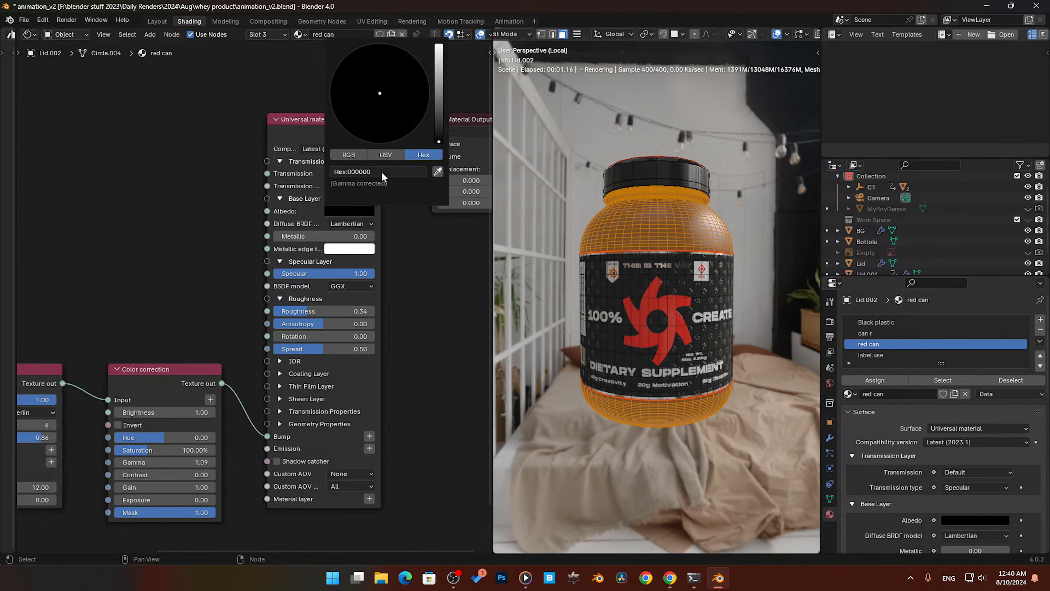
{"action": "left_click", "coordinate": [382, 172]}
{"action": "key", "text": "super+v"}
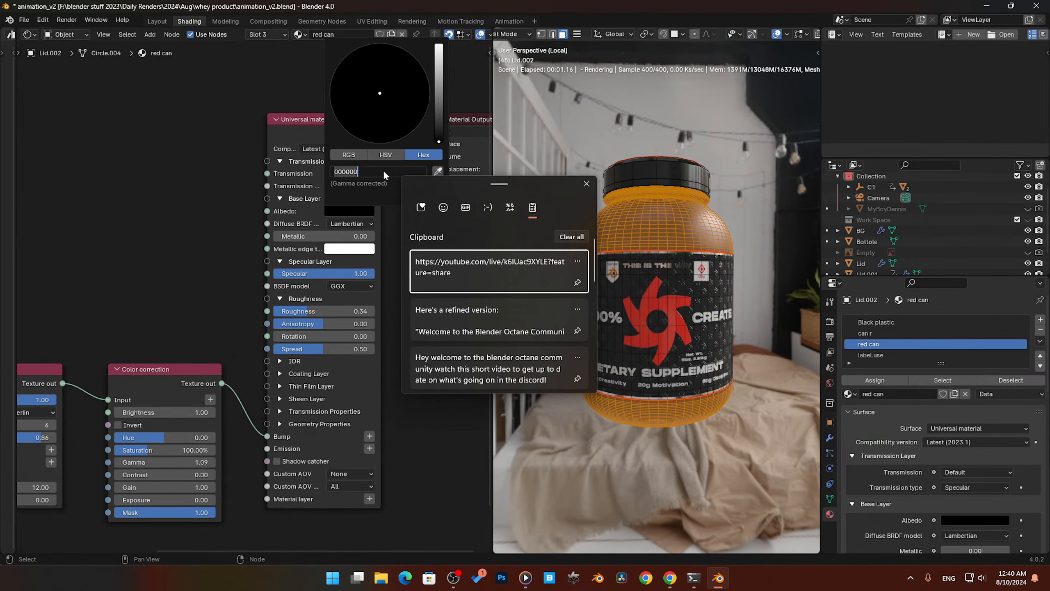
{"action": "left_click_drag", "start_coordinate": [594, 262], "coordinate": [586, 356]}
{"action": "left_click", "coordinate": [448, 289]}
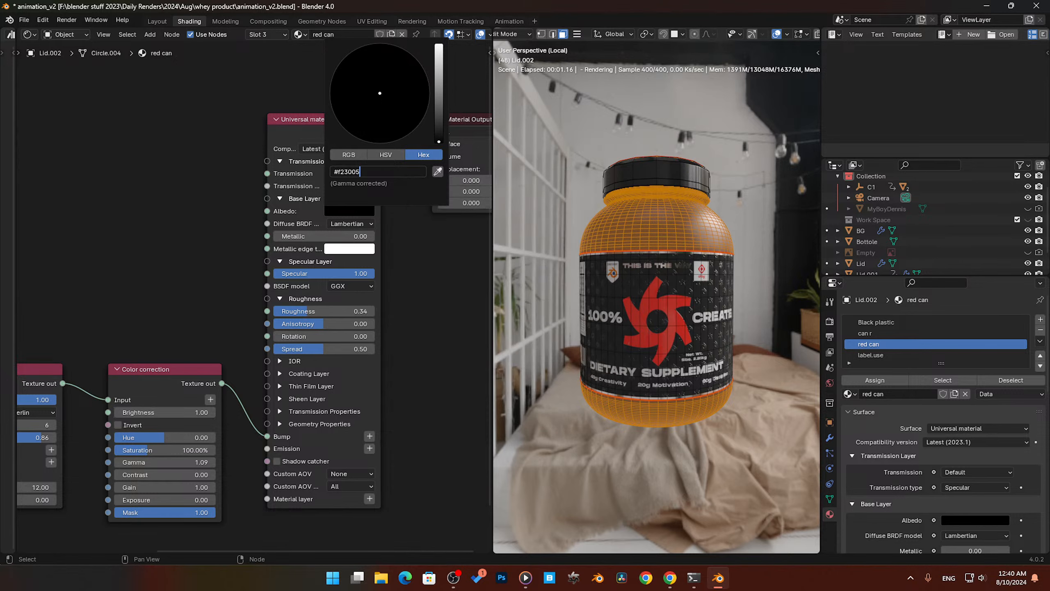
{"action": "key", "text": "Return"}
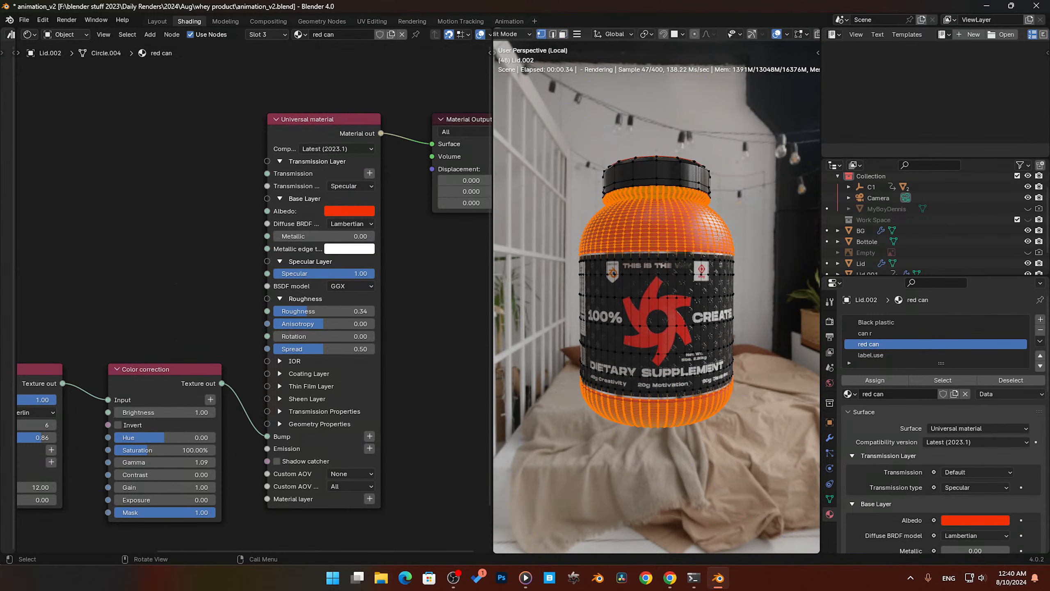
Step: Return the bottle to Object Mode, show the whole scene through the camera and save the file
{"action": "key", "text": "Tab"}
{"action": "mouse_move", "coordinate": [652, 297]}
{"action": "middle_mouse_down"}
{"action": "mouse_move", "coordinate": [676, 307]}
{"action": "mouse_move", "coordinate": [657, 307]}
{"action": "middle_mouse_up"}
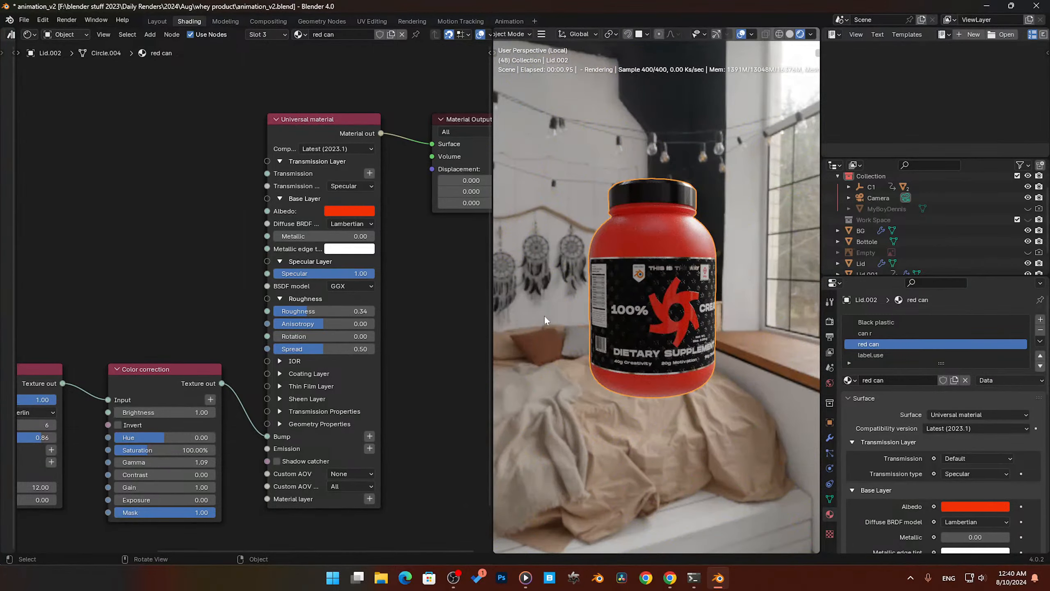
{"action": "key", "text": "KP_0"}
{"action": "key", "text": "ctrl+s"}
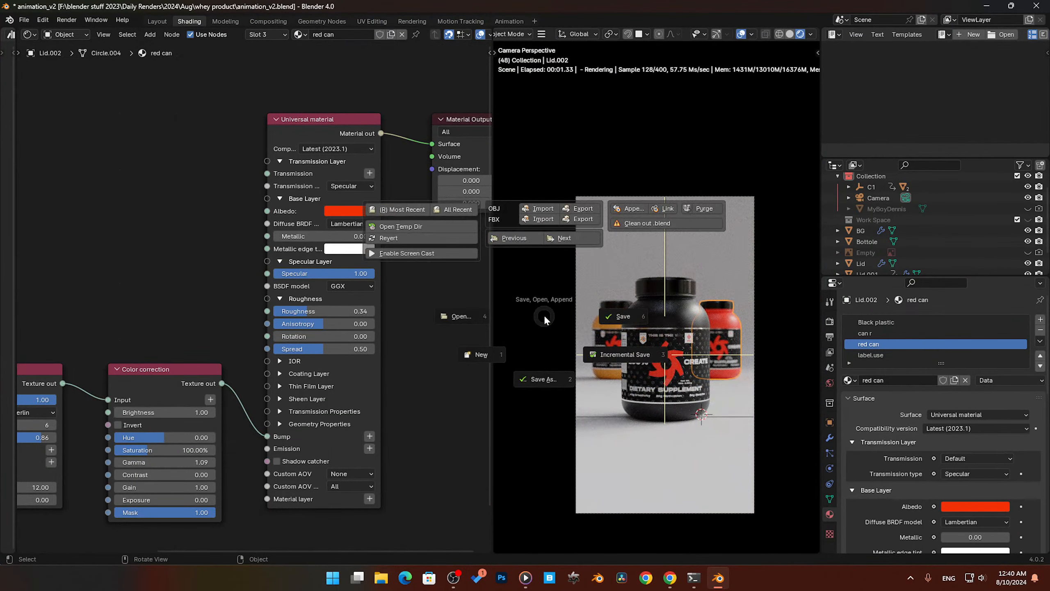
{"action": "left_click", "coordinate": [645, 314]}
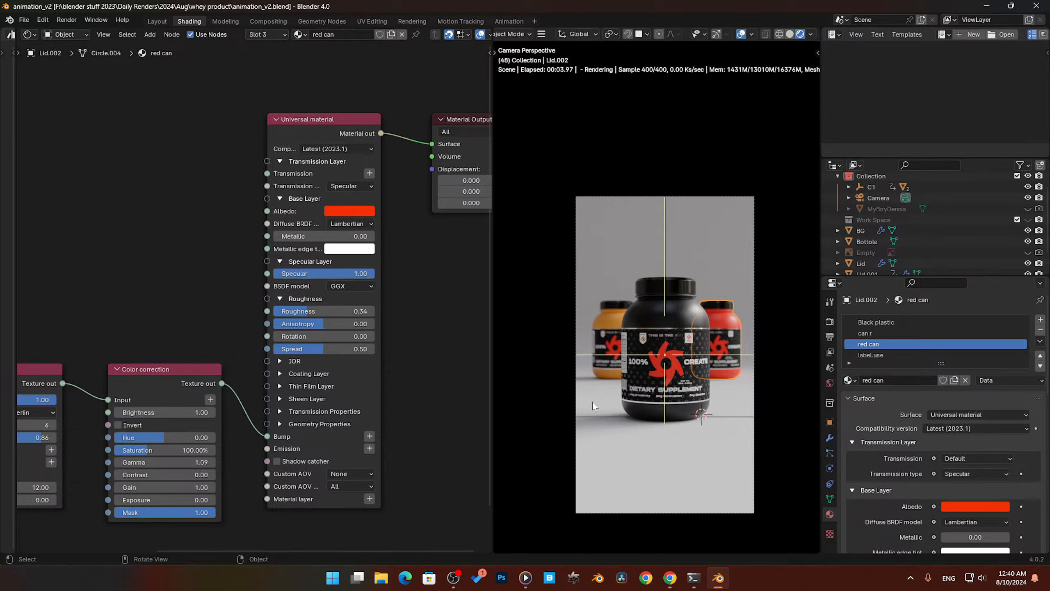
Step: Play the animation in Solid shading, stop it and go to frame 22, and select the front bottle's body
{"action": "key", "text": "space"}
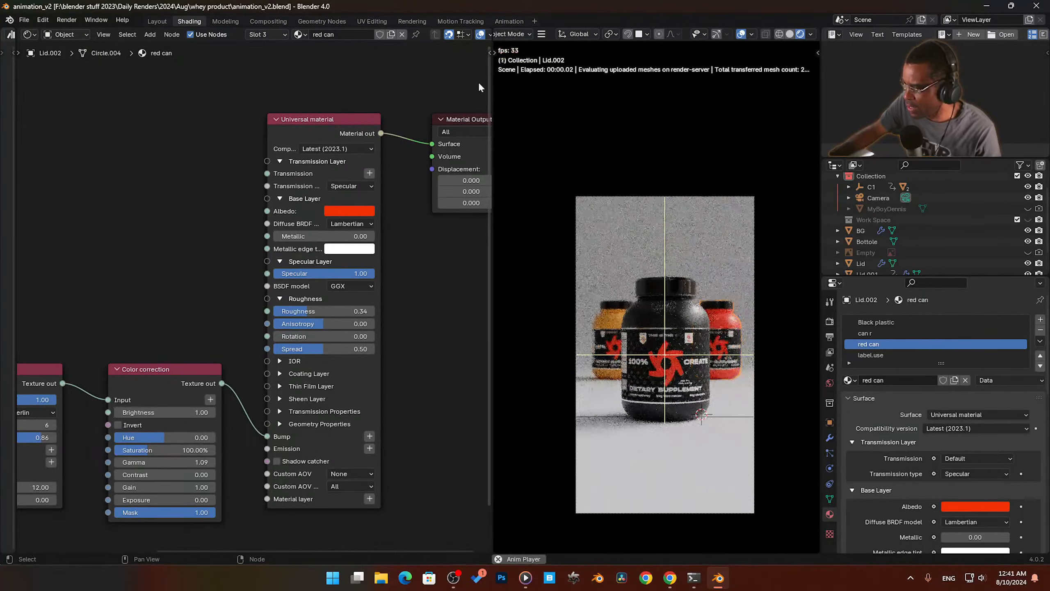
{"action": "left_click", "coordinate": [788, 35]}
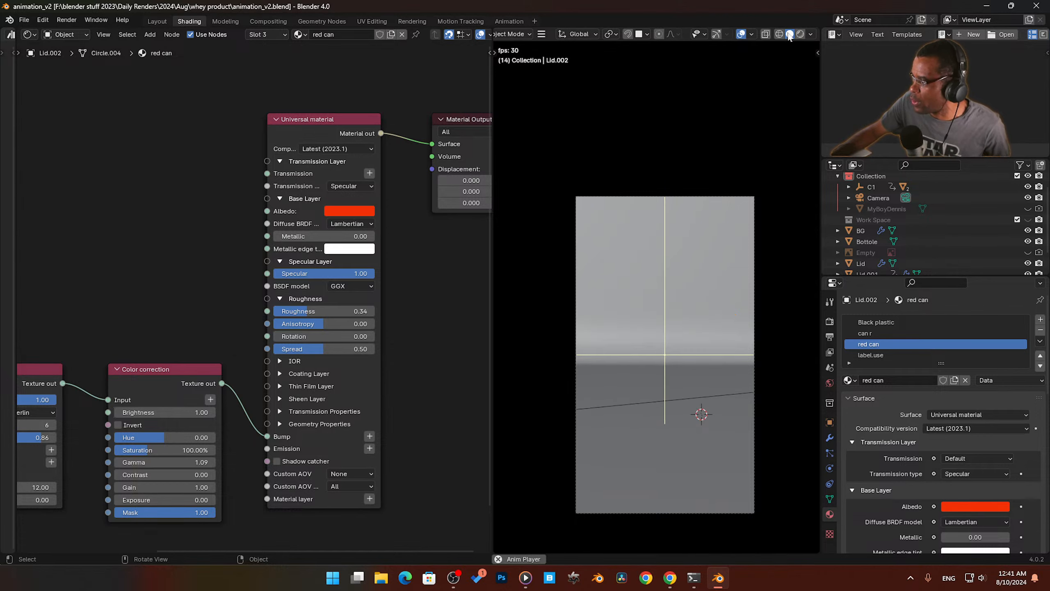
{"action": "key", "text": "Escape"}
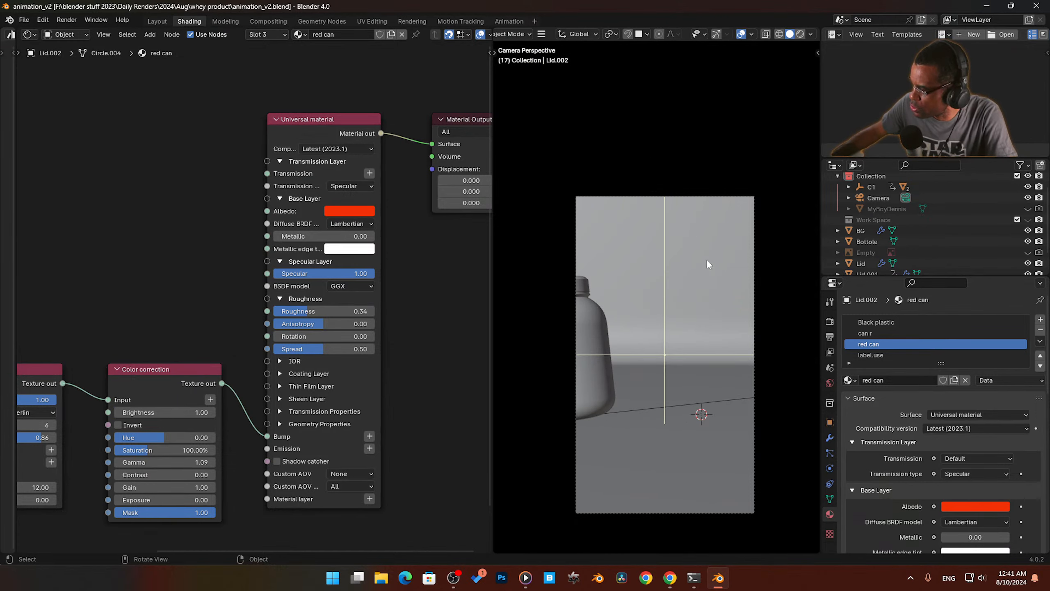
{"action": "key", "text": "Up"}
{"action": "left_click", "coordinate": [655, 322]}
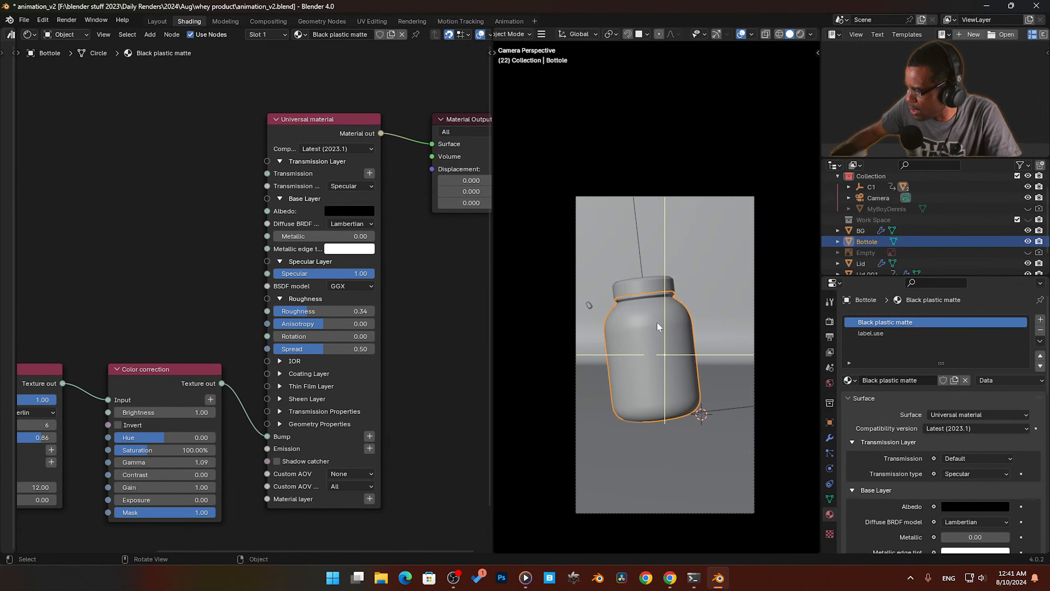
{"action": "left_click", "coordinate": [648, 284]}
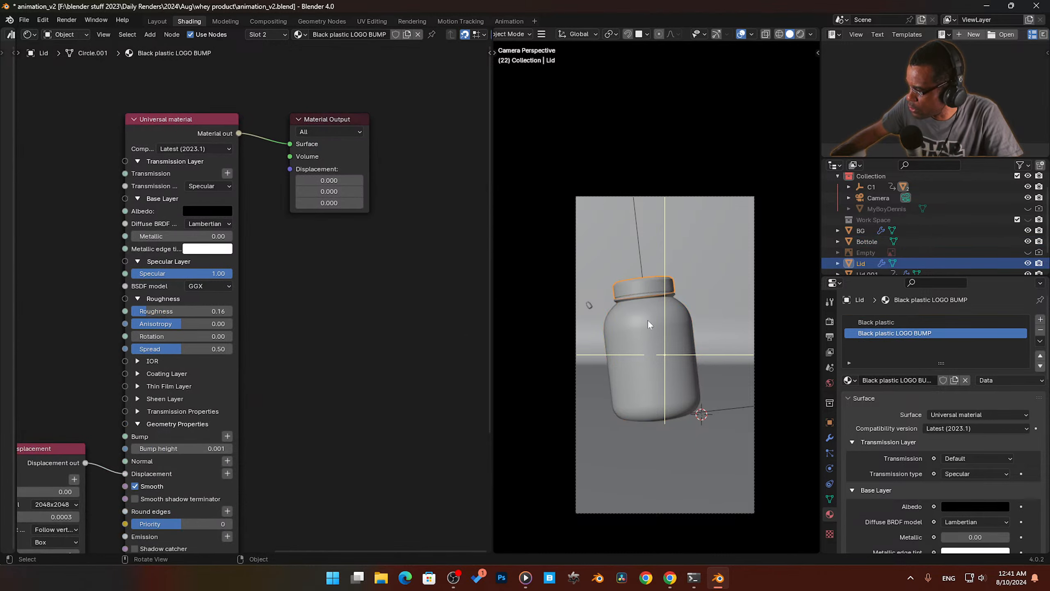
{"action": "left_click", "coordinate": [648, 330]}
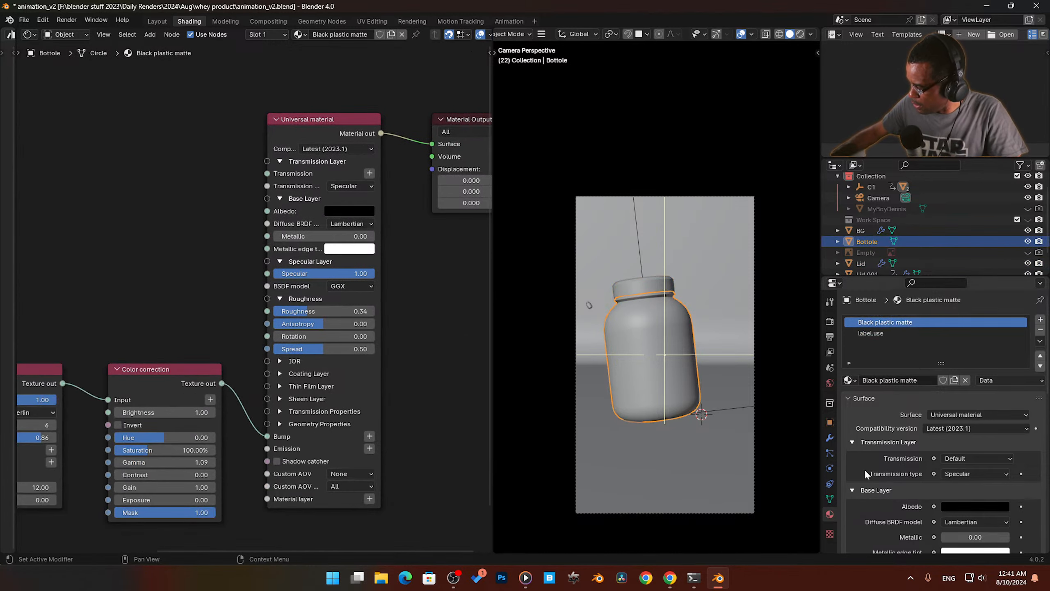
Step: Enable Motion Blur in the scene's Octane render settings
{"action": "left_click", "coordinate": [829, 322]}
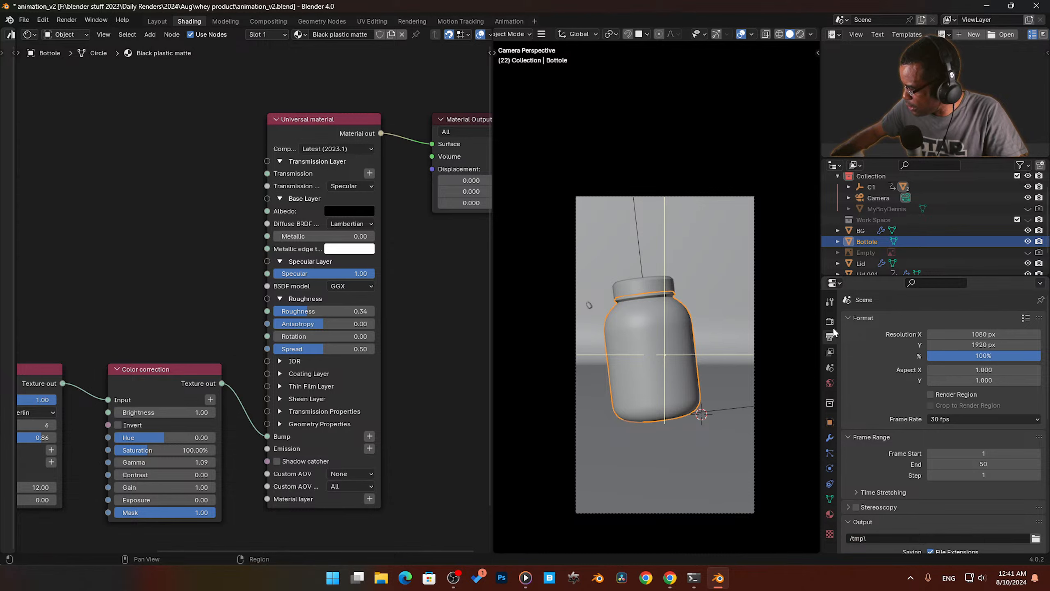
{"action": "scroll", "coordinate": [872, 397], "scroll_direction": "down", "scroll_amount": 12}
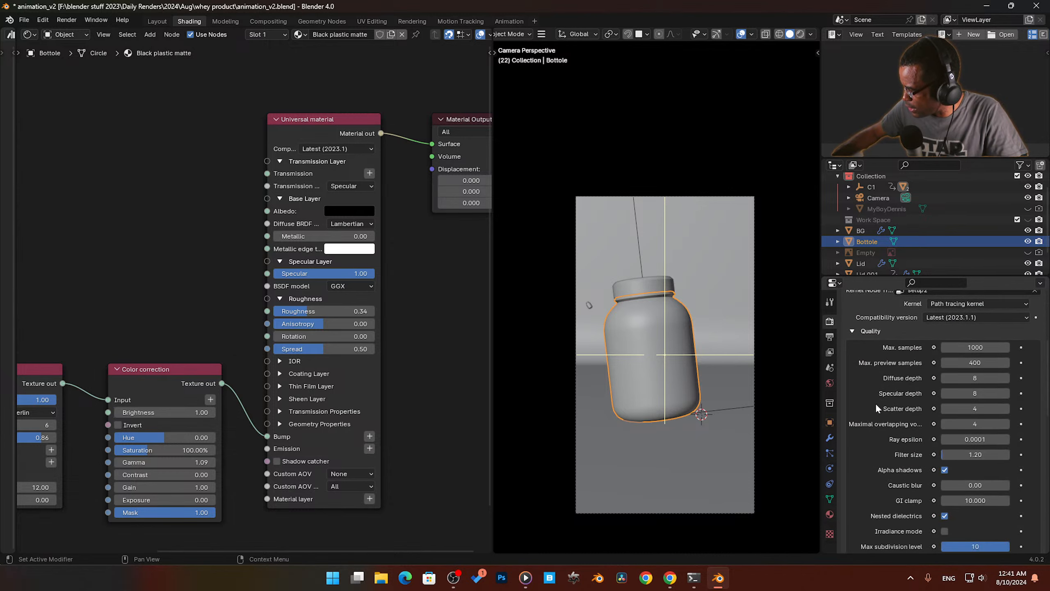
{"action": "scroll", "coordinate": [875, 403], "scroll_direction": "down", "scroll_amount": 5}
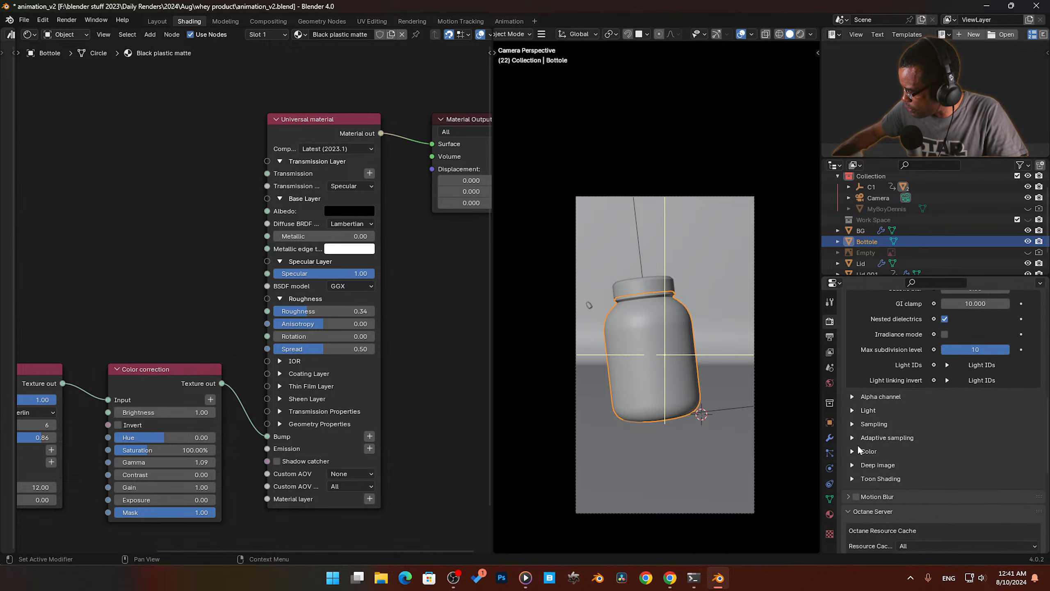
{"action": "scroll", "coordinate": [859, 455], "scroll_direction": "down", "scroll_amount": 1}
{"action": "left_click", "coordinate": [860, 473]}
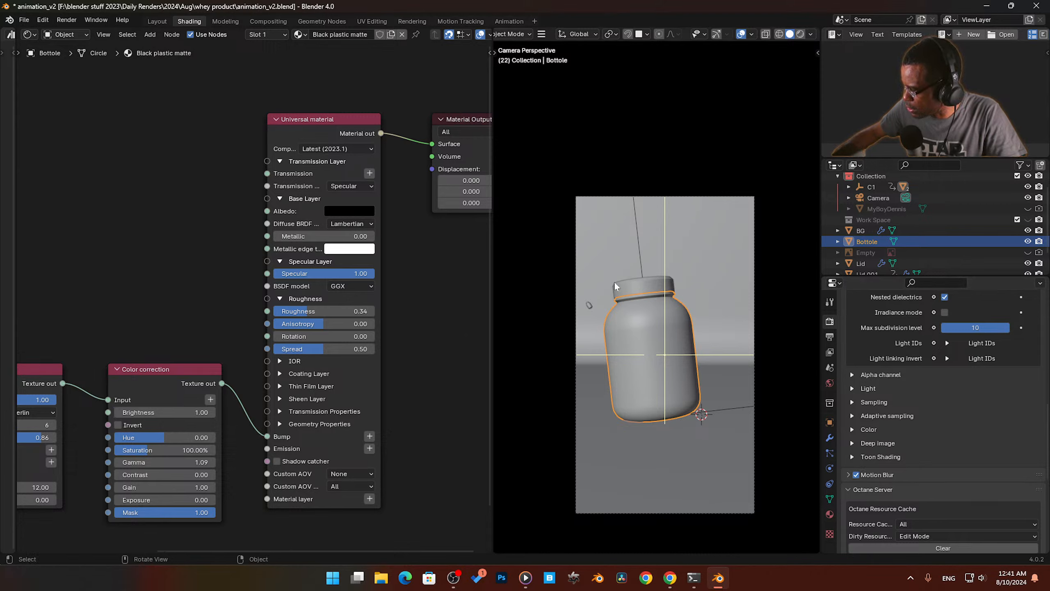
Step: Check the object-level Motion Blur setting on the bottle and the camera, and find the scene's Motion Blur settings again
{"action": "left_click", "coordinate": [829, 422]}
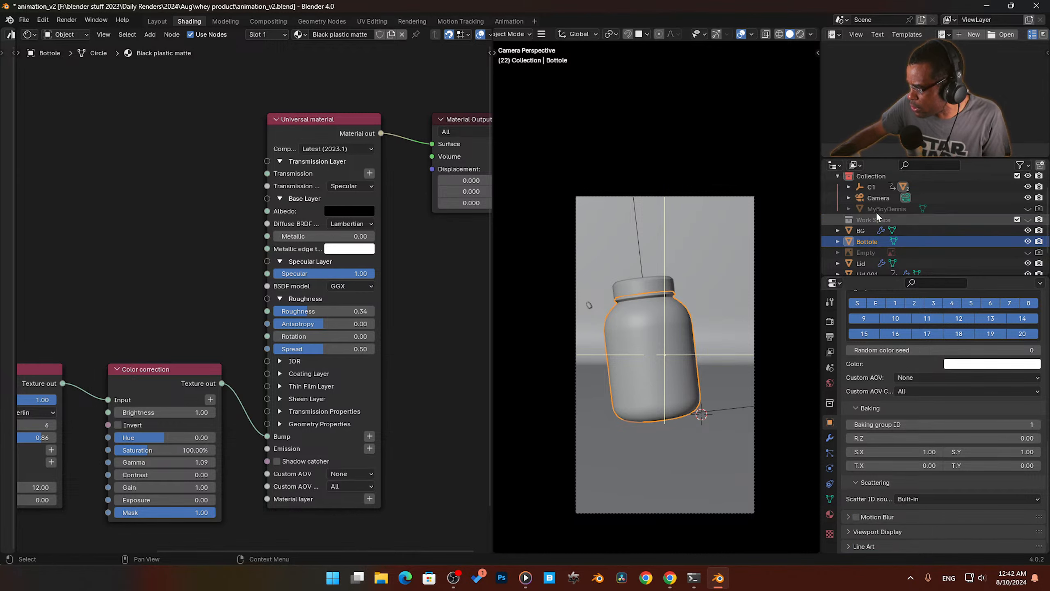
{"action": "left_click", "coordinate": [878, 198]}
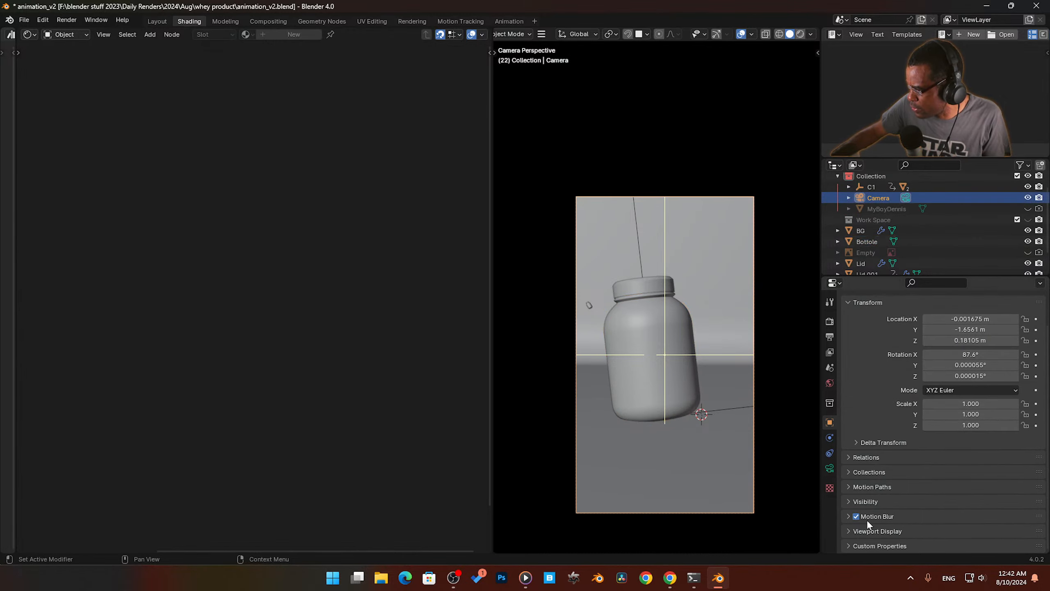
{"action": "left_click", "coordinate": [830, 336]}
{"action": "left_click", "coordinate": [830, 322]}
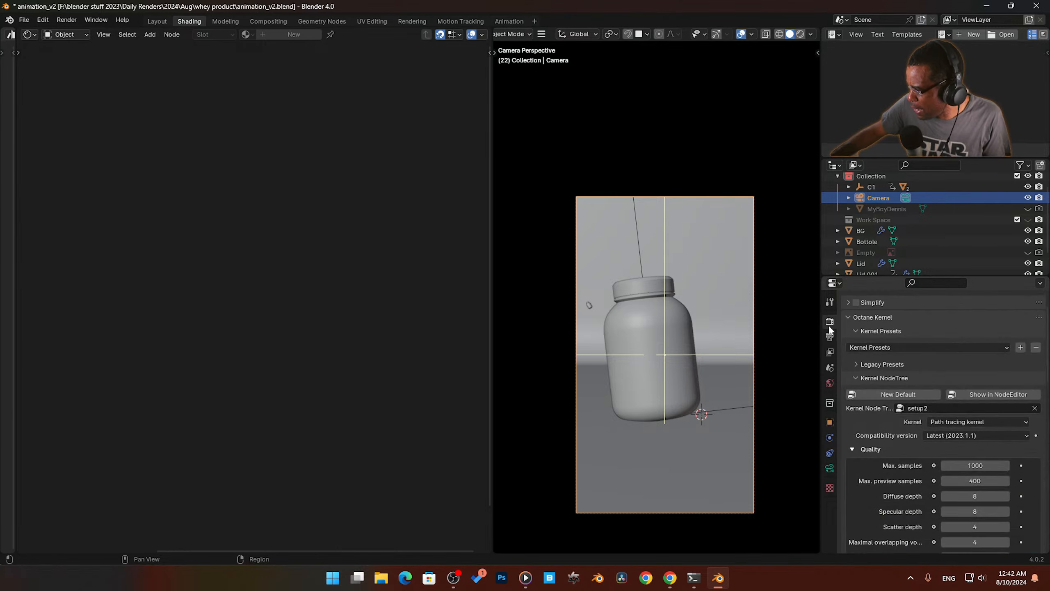
{"action": "scroll", "coordinate": [873, 472], "scroll_direction": "down", "scroll_amount": 15}
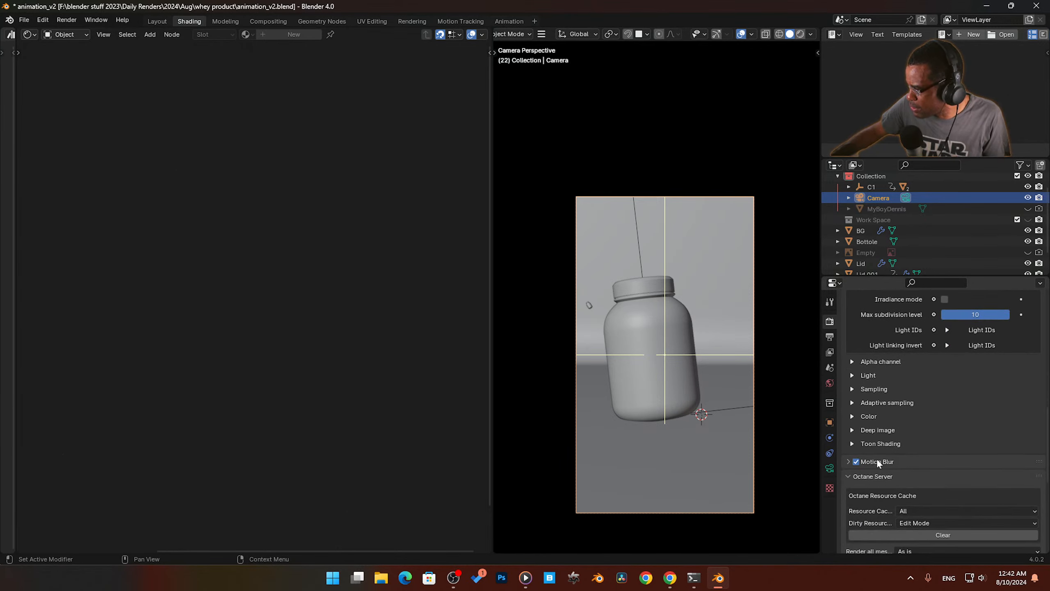
Step: Review the scene's Motion Blur settings, select the front bottle's body and enable Motion Blur in its object properties
{"action": "left_click", "coordinate": [849, 461]}
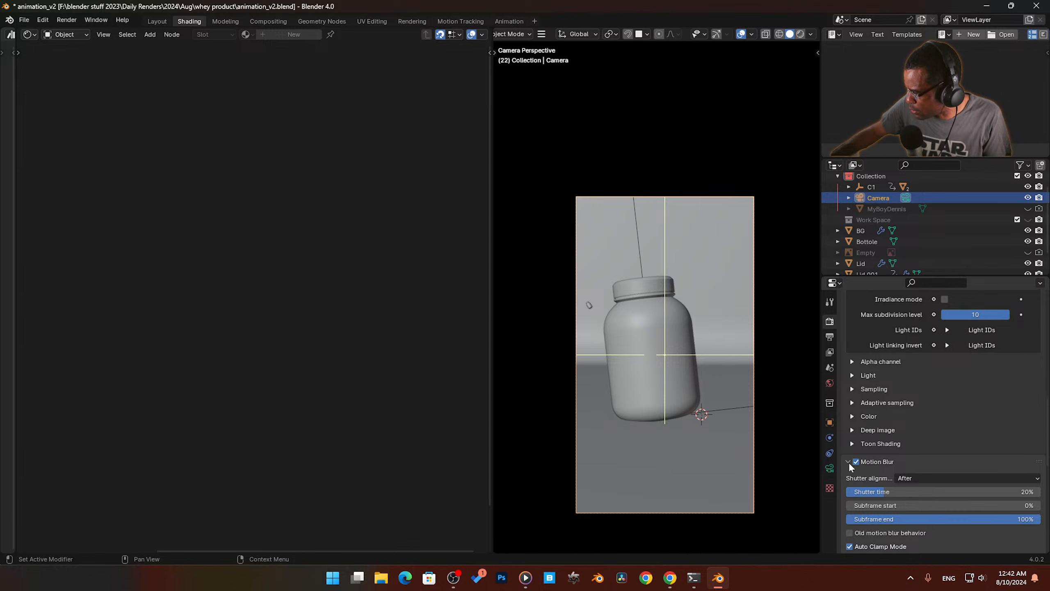
{"action": "left_click", "coordinate": [849, 461]}
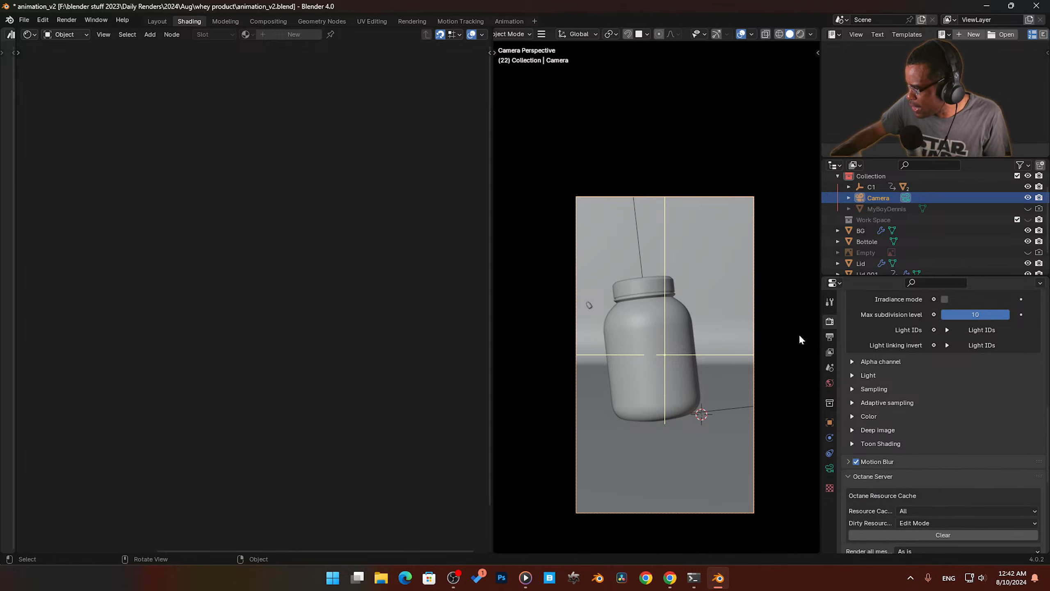
{"action": "left_click", "coordinate": [648, 319]}
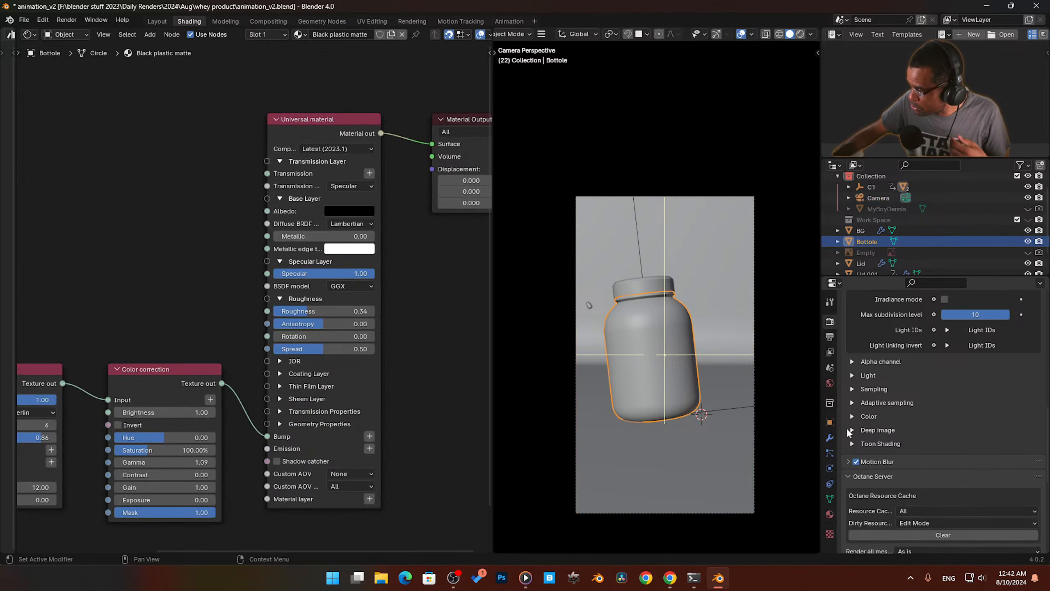
{"action": "left_click", "coordinate": [831, 422]}
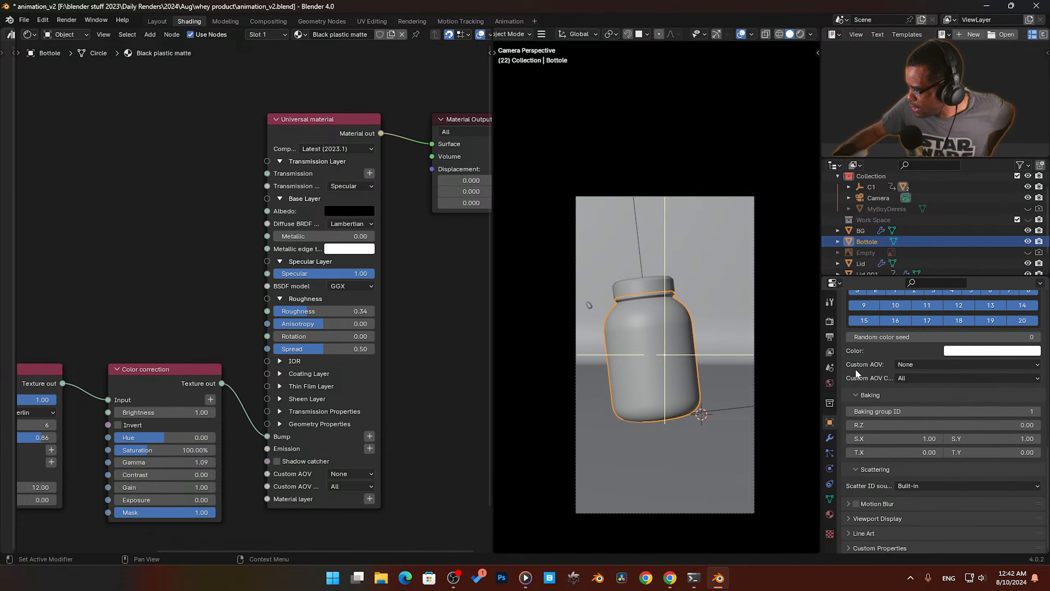
{"action": "scroll", "coordinate": [870, 401], "scroll_direction": "down", "scroll_amount": 1}
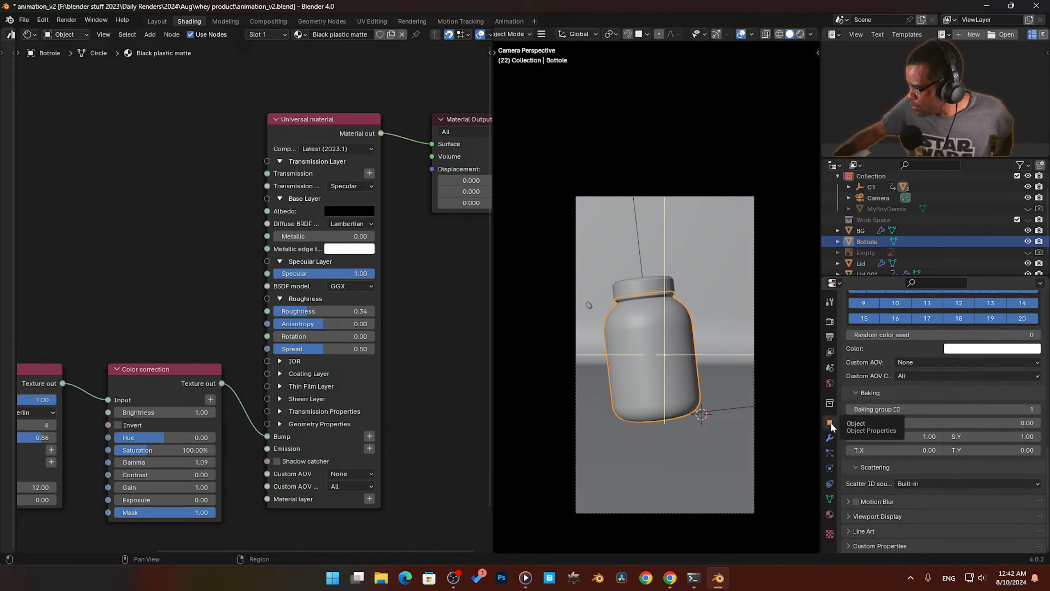
{"action": "left_click", "coordinate": [860, 502]}
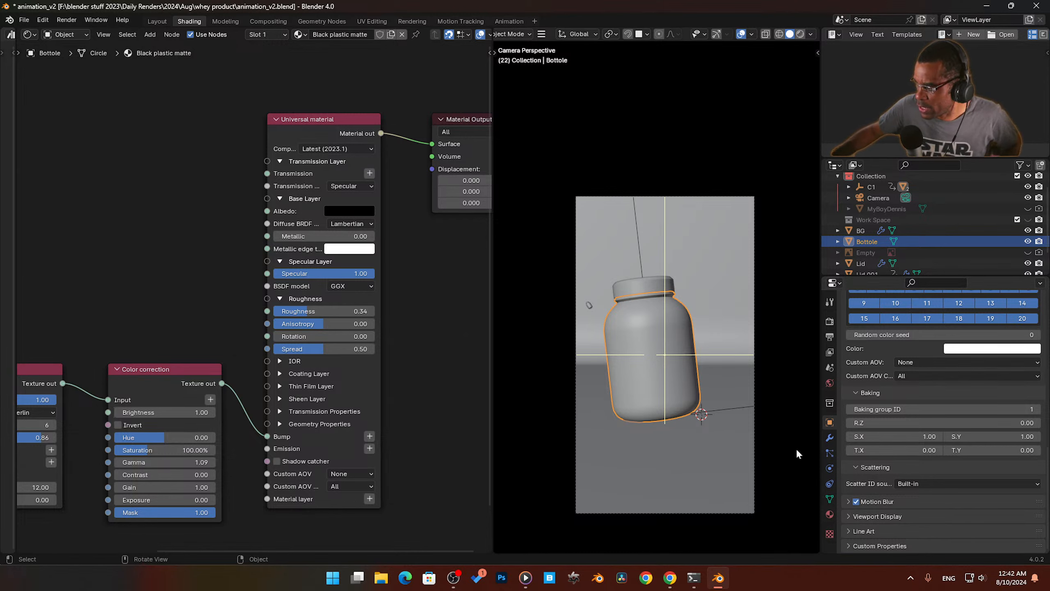
Step: Make sure object-level Motion Blur is on for the front bottle's lid and both background bottles, and save the file
{"action": "left_click", "coordinate": [640, 289]}
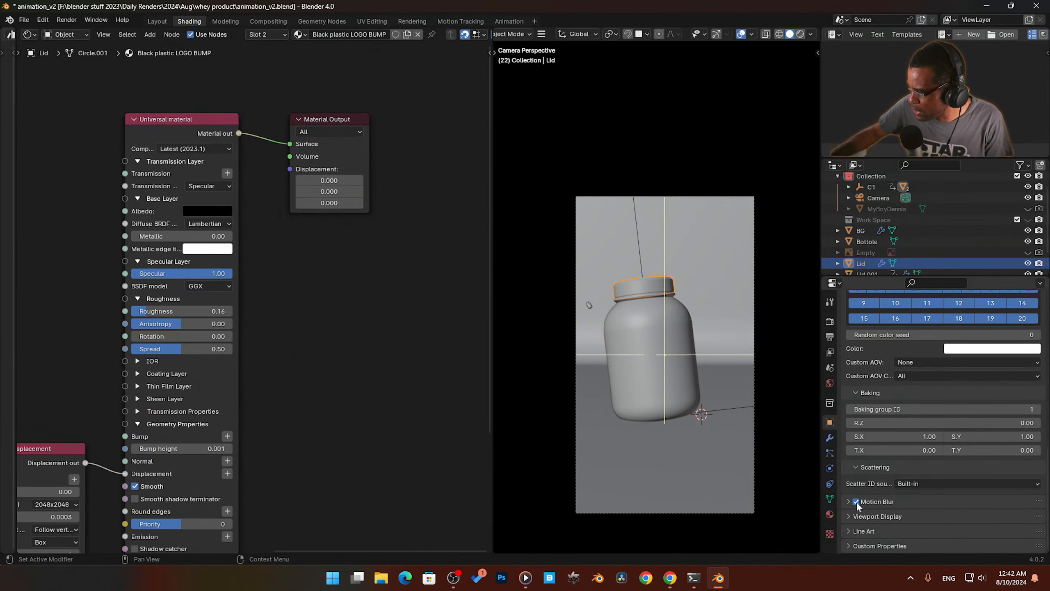
{"action": "left_click", "coordinate": [652, 352]}
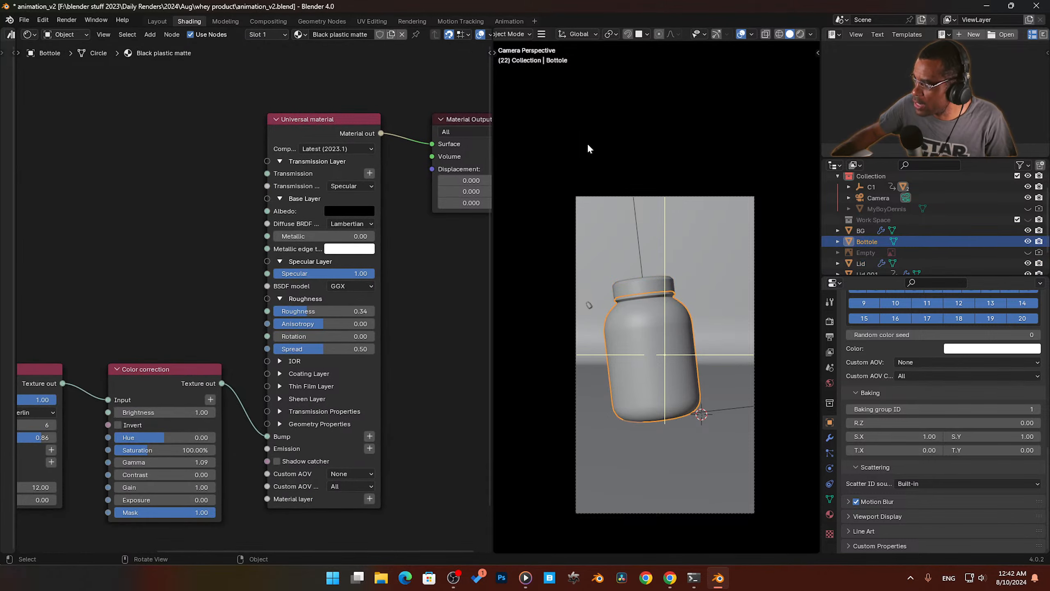
{"action": "key", "text": "space"}
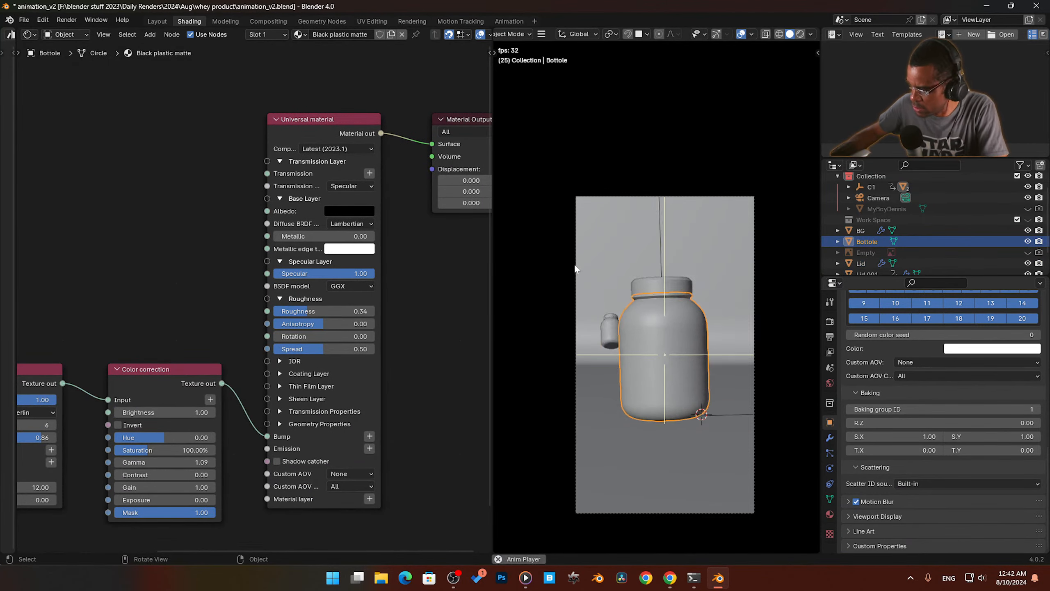
{"action": "left_click", "coordinate": [613, 335]}
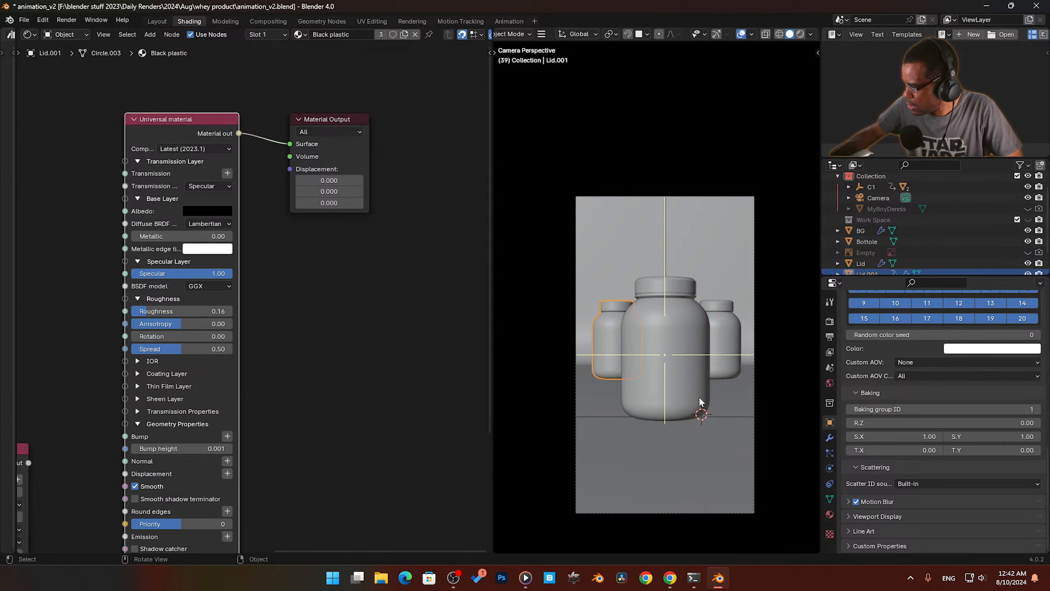
{"action": "left_click", "coordinate": [727, 340]}
{"action": "left_click", "coordinate": [674, 329]}
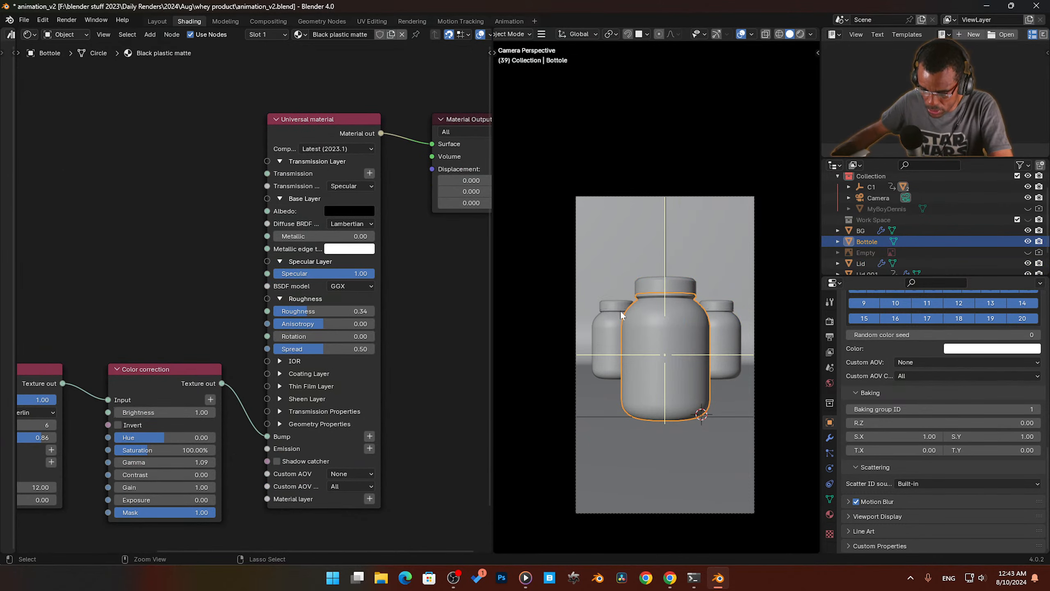
{"action": "key", "text": "shift+s"}
{"action": "key", "text": "ctrl+s"}
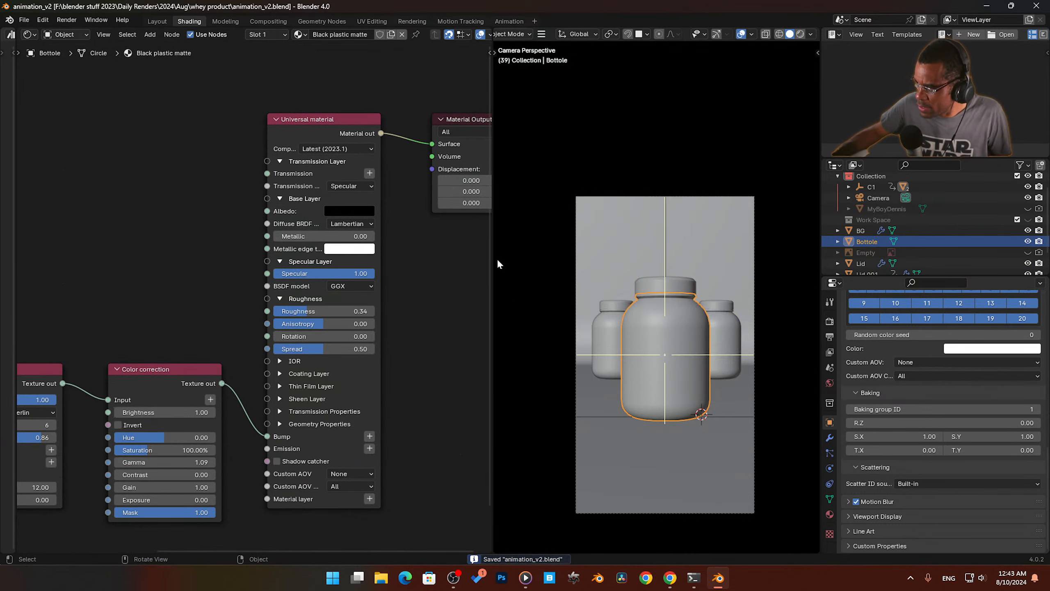
Step: In the Animation workspace, go to frame 22 and set the Octane kernel's Max. samples to 500
{"action": "left_click", "coordinate": [509, 21]}
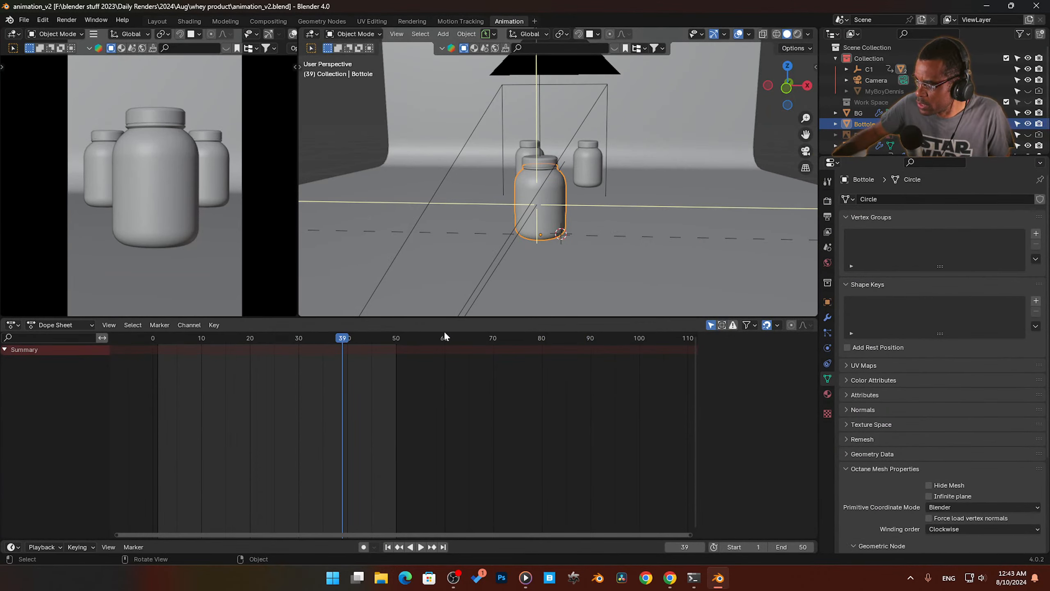
{"action": "left_click_drag", "start_coordinate": [342, 340], "coordinate": [261, 348]}
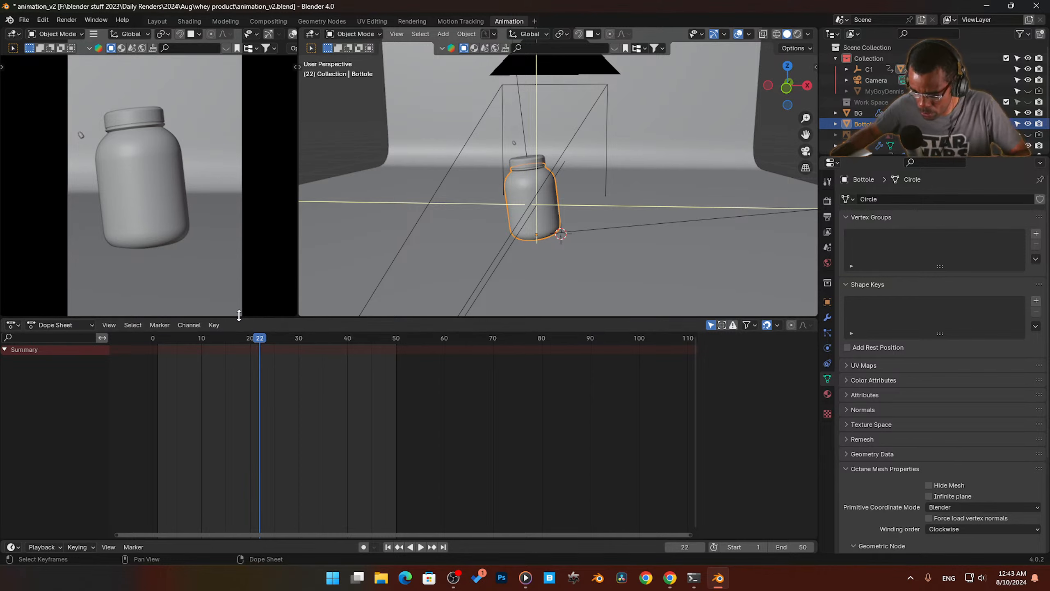
{"action": "left_click", "coordinate": [828, 201]}
{"action": "double_click", "coordinate": [975, 380]}
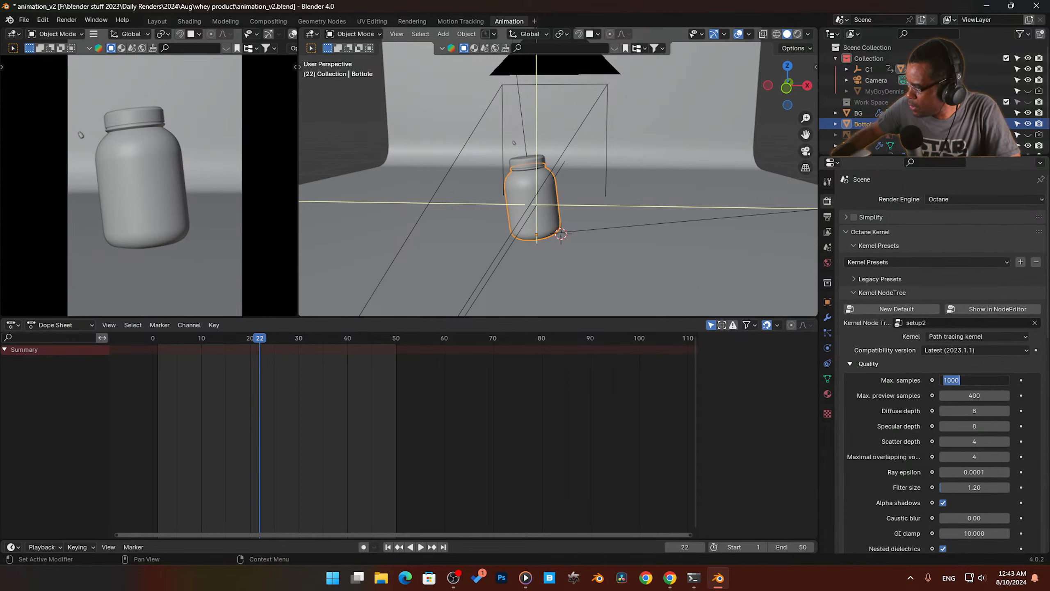
{"action": "type", "text": "500"}
{"action": "key", "text": "Return"}
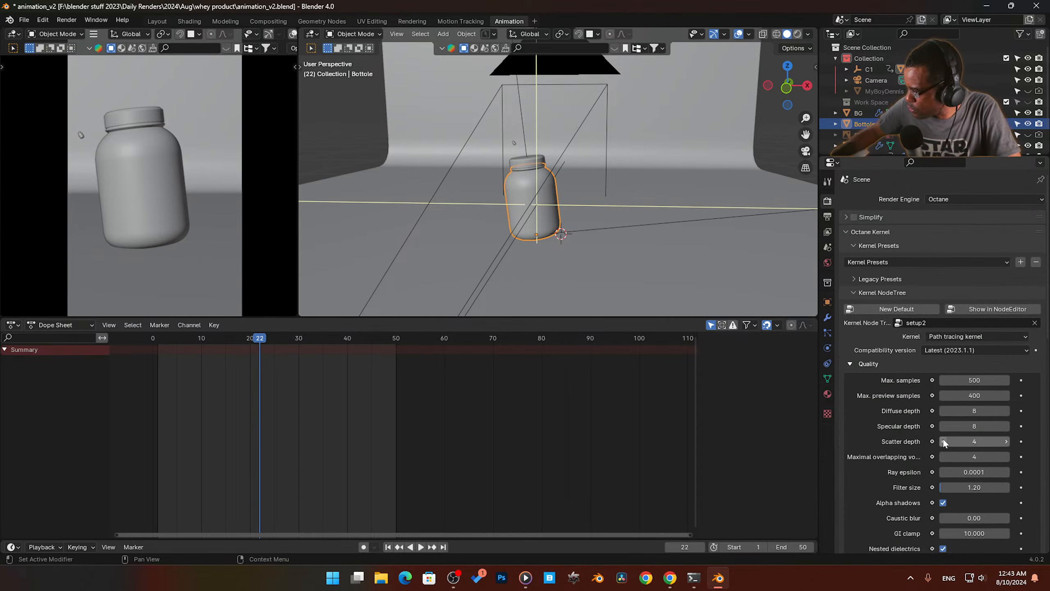
{"action": "scroll", "coordinate": [925, 466], "scroll_direction": "down", "scroll_amount": 3}
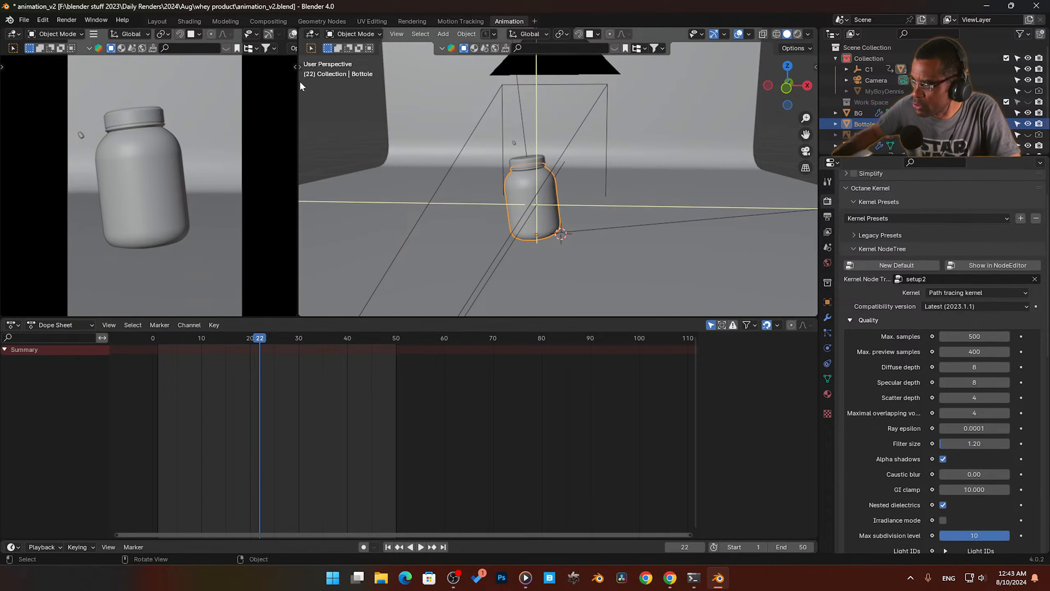
Step: Render frame 22, examine the motion blur on the label and the orange bottle up close, and close the render
{"action": "key", "text": "F12"}
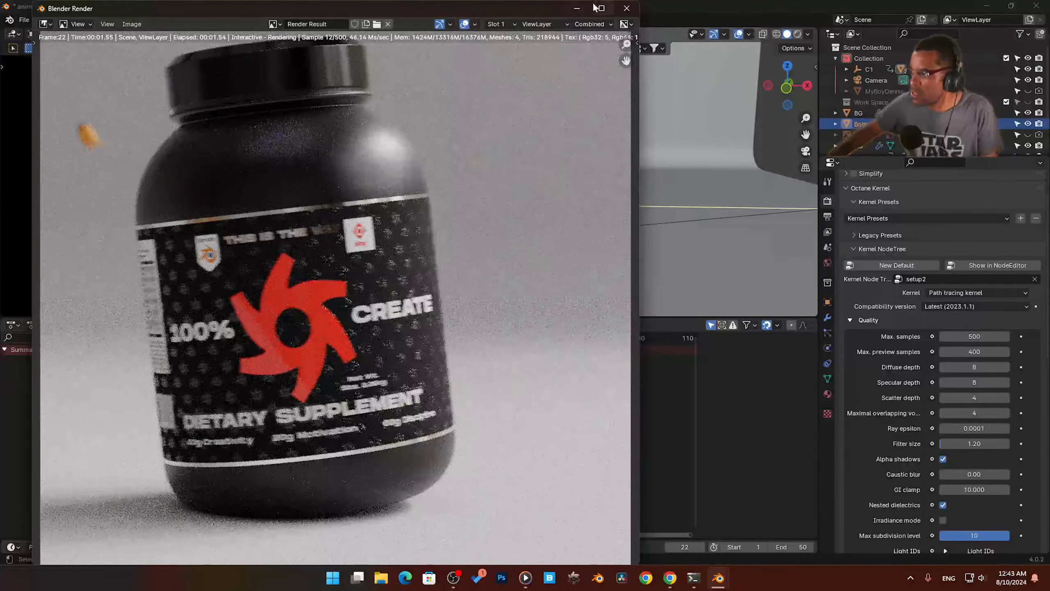
{"action": "left_click", "coordinate": [601, 8]}
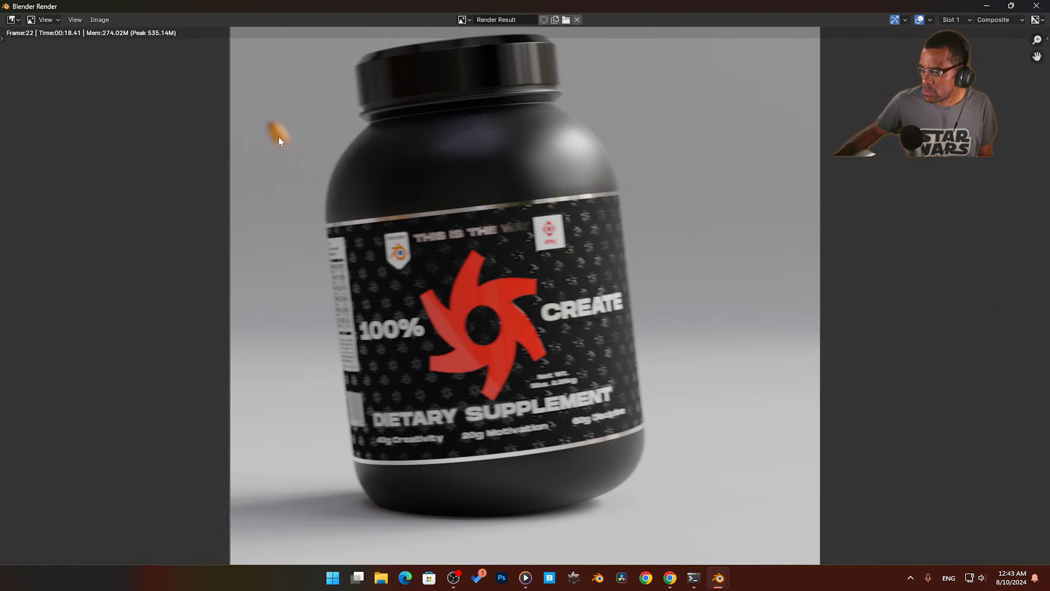
{"action": "scroll", "coordinate": [286, 142], "scroll_direction": "up", "scroll_amount": 3}
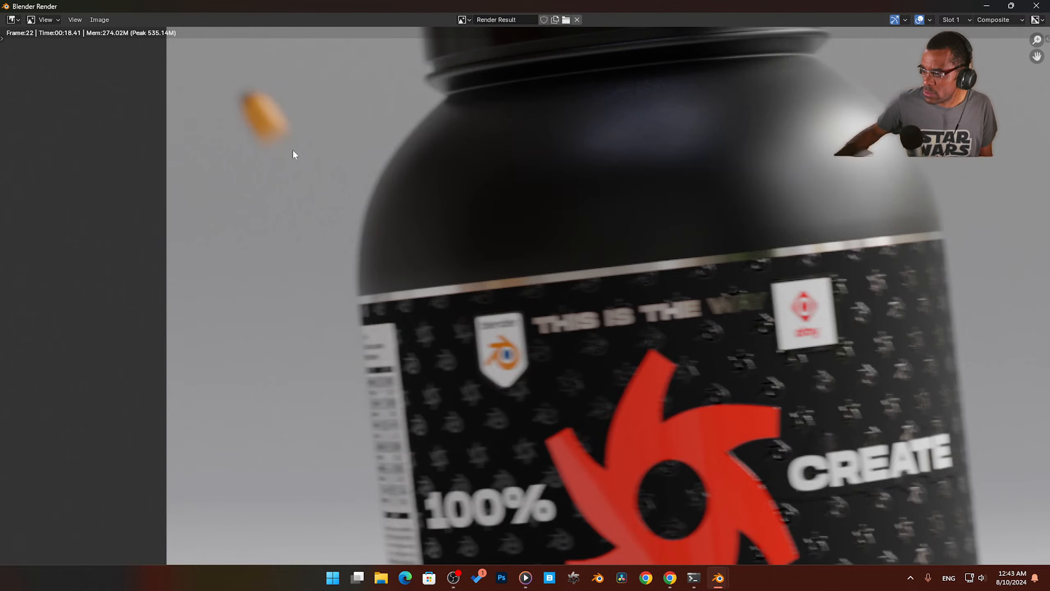
{"action": "scroll", "coordinate": [292, 149], "scroll_direction": "down", "scroll_amount": 5}
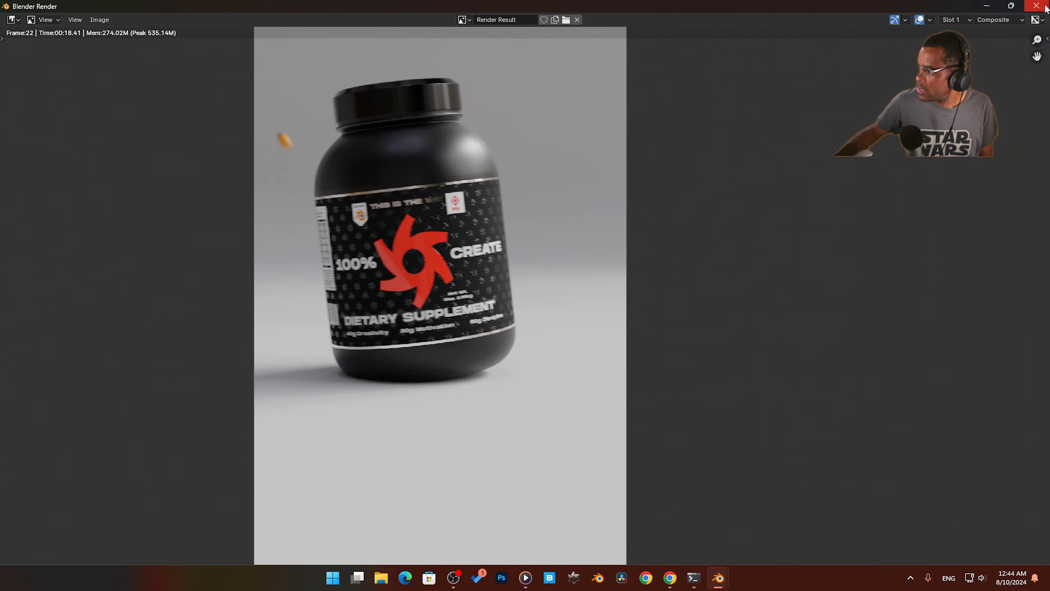
{"action": "left_click", "coordinate": [1046, 7]}
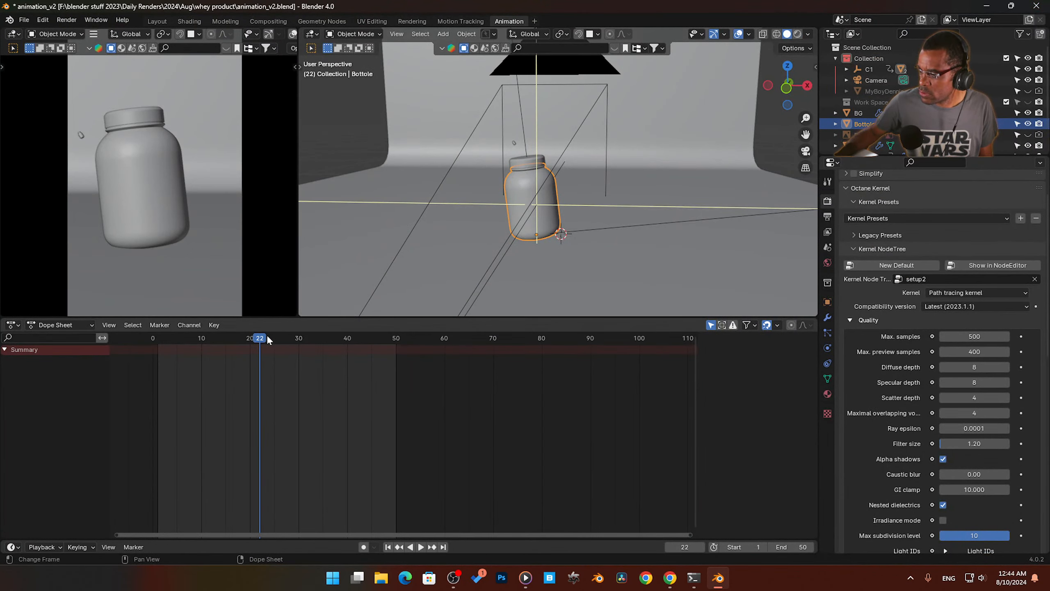
Step: Go to frame 26, render it to check the orange bottle's motion blur, and close the render
{"action": "left_click_drag", "start_coordinate": [260, 338], "coordinate": [280, 338]}
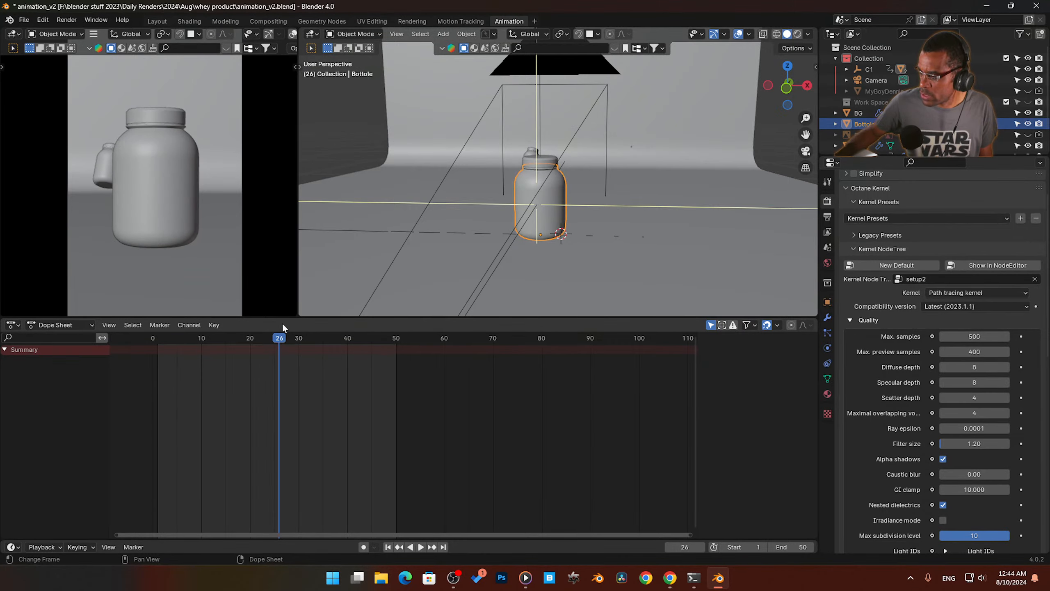
{"action": "key", "text": "F12"}
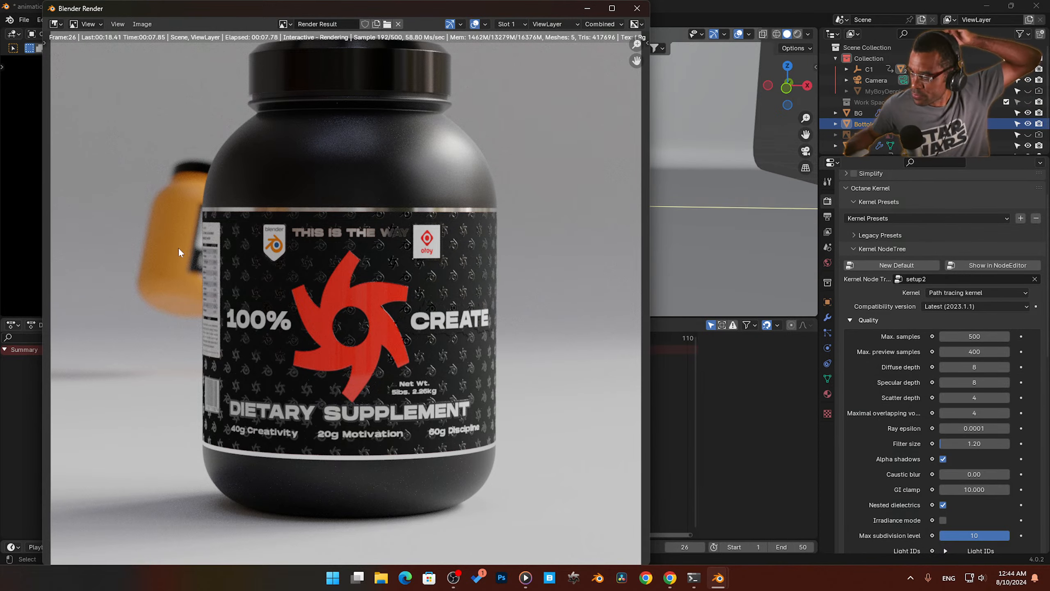
{"action": "left_click", "coordinate": [637, 8]}
Step: Go to frame 35, render it to check all three bottles together, and close the render
{"action": "left_click_drag", "start_coordinate": [281, 342], "coordinate": [322, 348]}
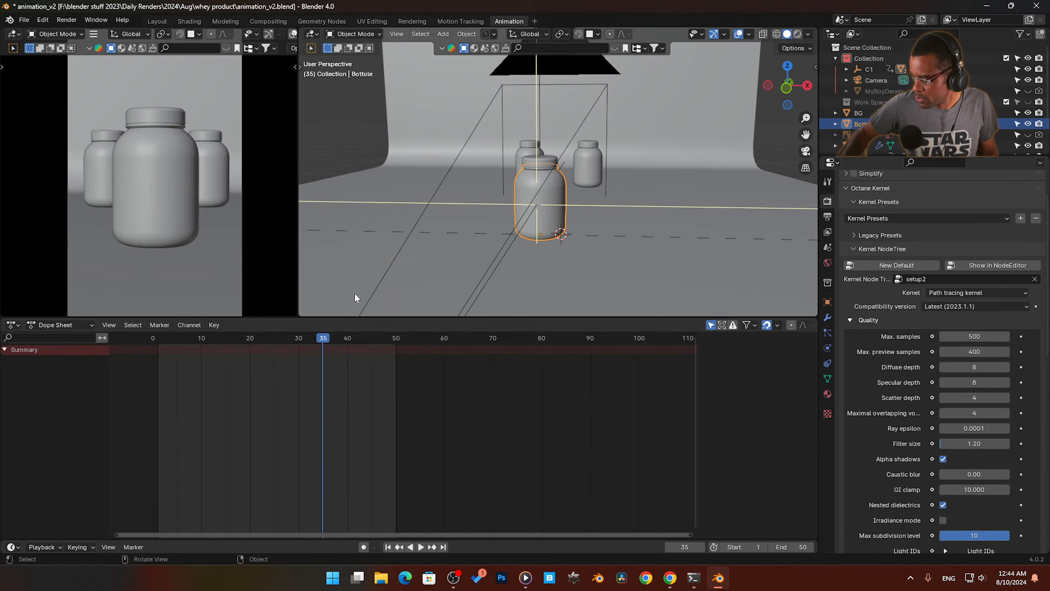
{"action": "key", "text": "F12"}
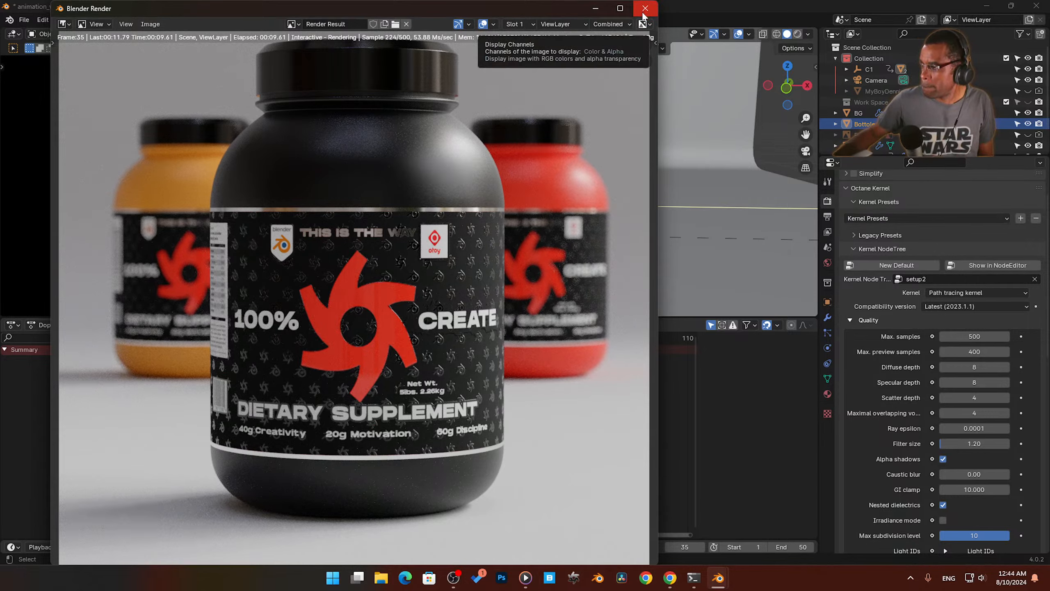
{"action": "scroll", "coordinate": [163, 451], "scroll_direction": "down", "scroll_amount": 1}
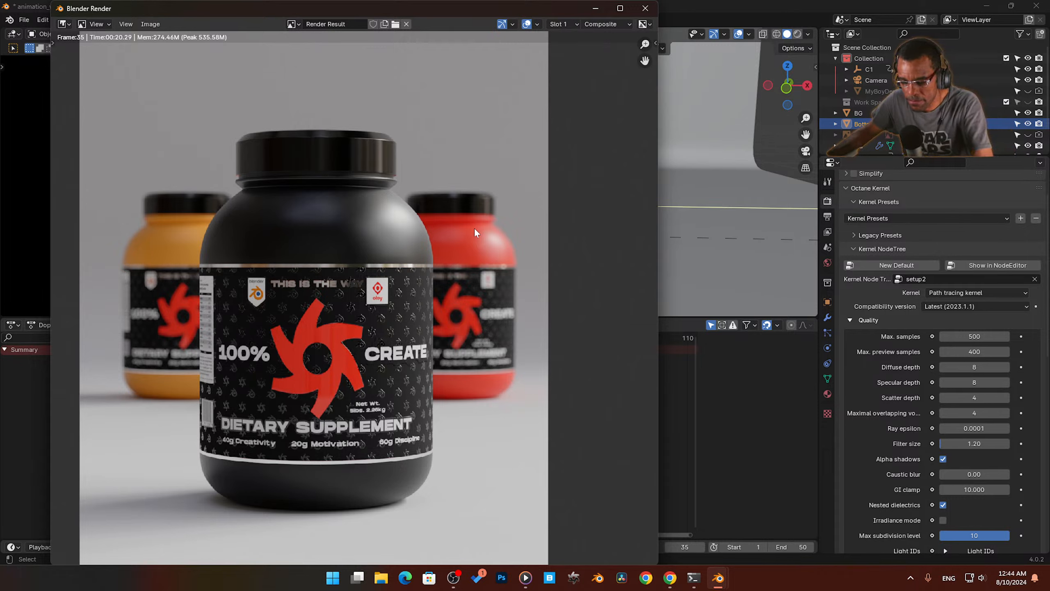
{"action": "left_click", "coordinate": [646, 8]}
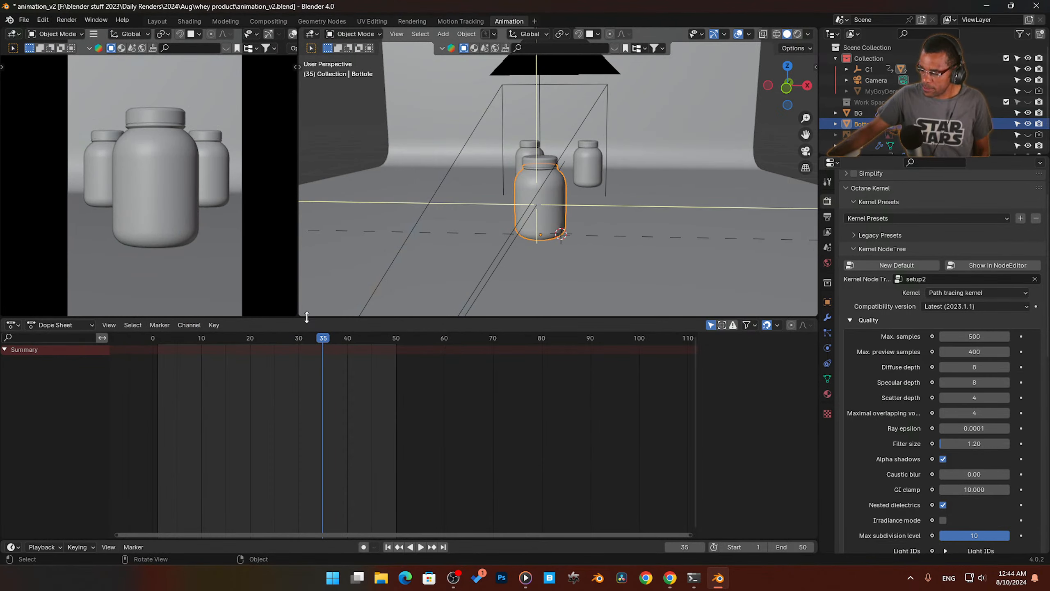
Step: Go to frame 25, select the small background bottle and show its animation curves in the Graph Editor
{"action": "mouse_move", "coordinate": [280, 338]}
{"action": "left_mouse_down"}
{"action": "mouse_move", "coordinate": [233, 341]}
{"action": "mouse_move", "coordinate": [325, 340]}
{"action": "mouse_move", "coordinate": [231, 342]}
{"action": "mouse_move", "coordinate": [274, 346]}
{"action": "left_mouse_up"}
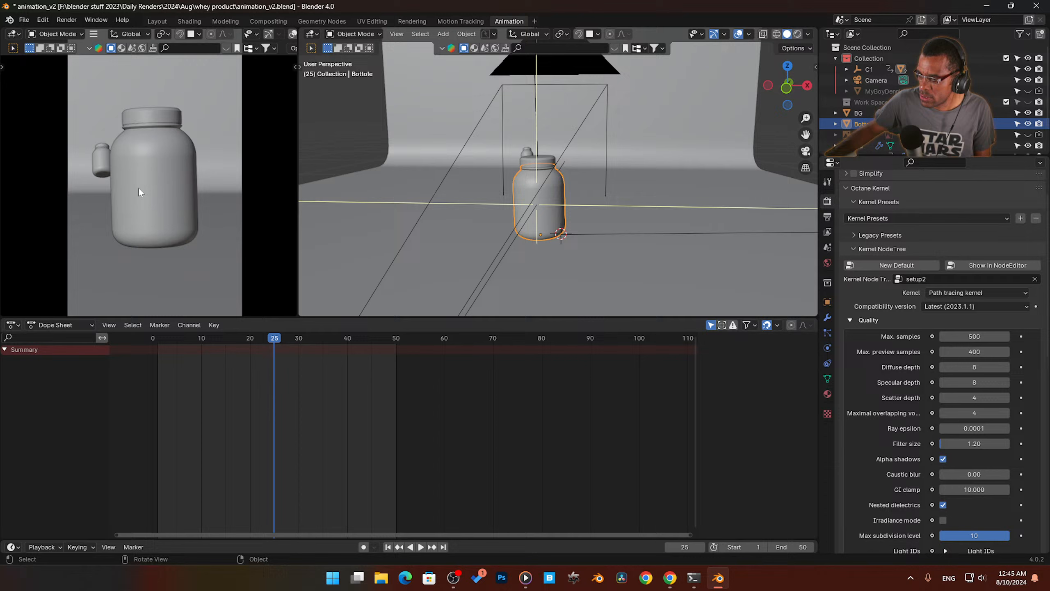
{"action": "left_click", "coordinate": [100, 165]}
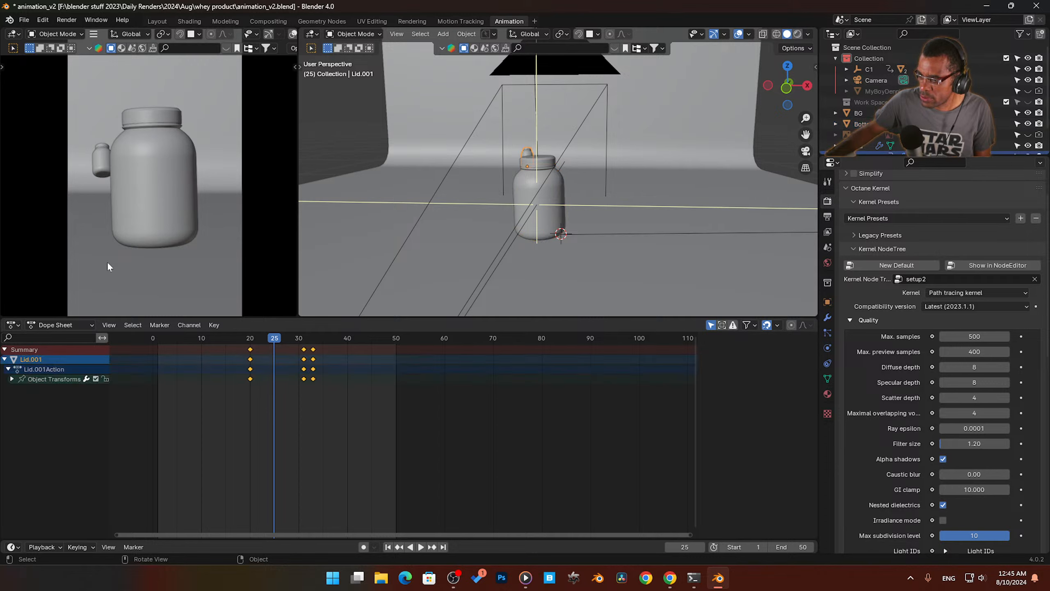
{"action": "left_click", "coordinate": [18, 327]}
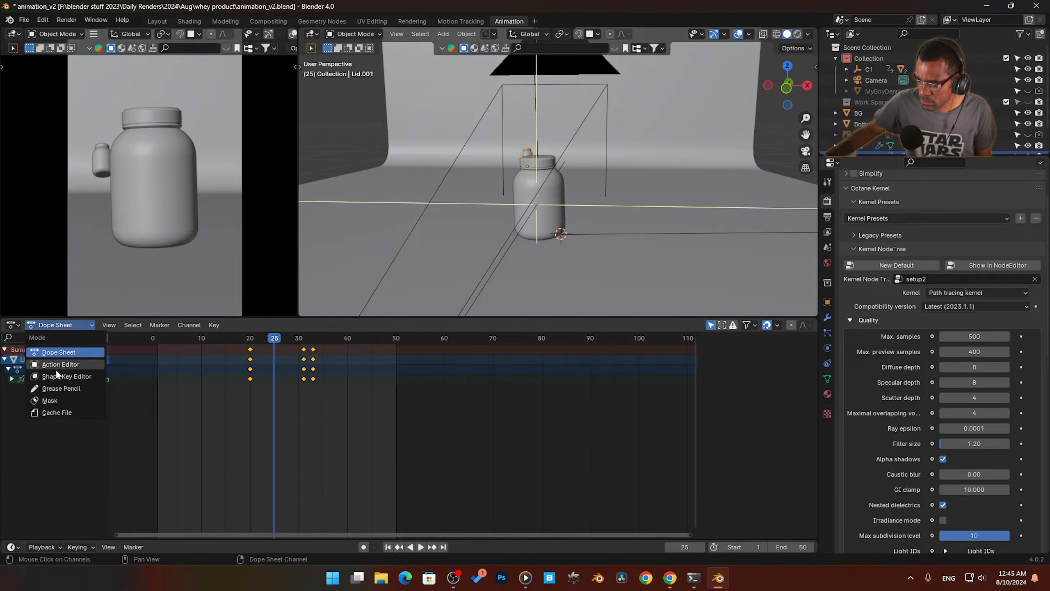
{"action": "left_click", "coordinate": [16, 327]}
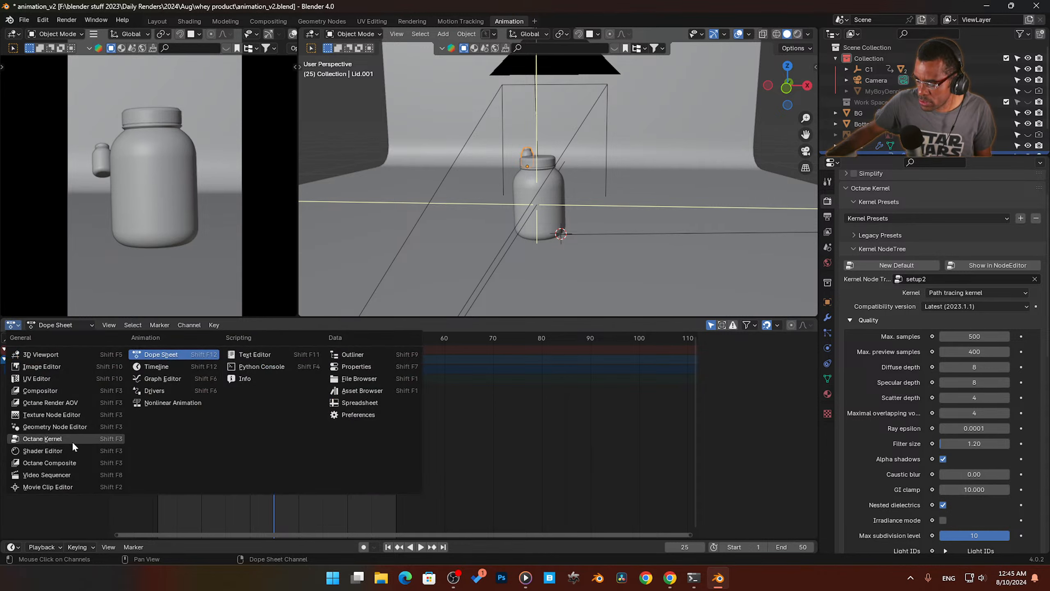
{"action": "left_click", "coordinate": [169, 378]}
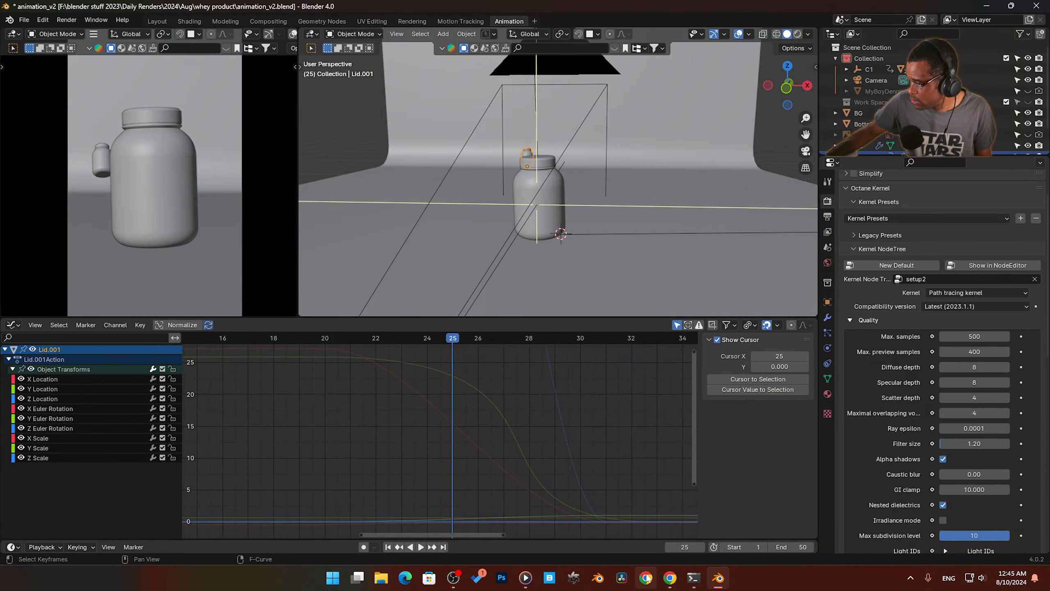
Step: Switch to Media Player, skip ahead to the track "Europa by 9 Moons", and return to Blender
{"action": "left_click", "coordinate": [525, 578]}
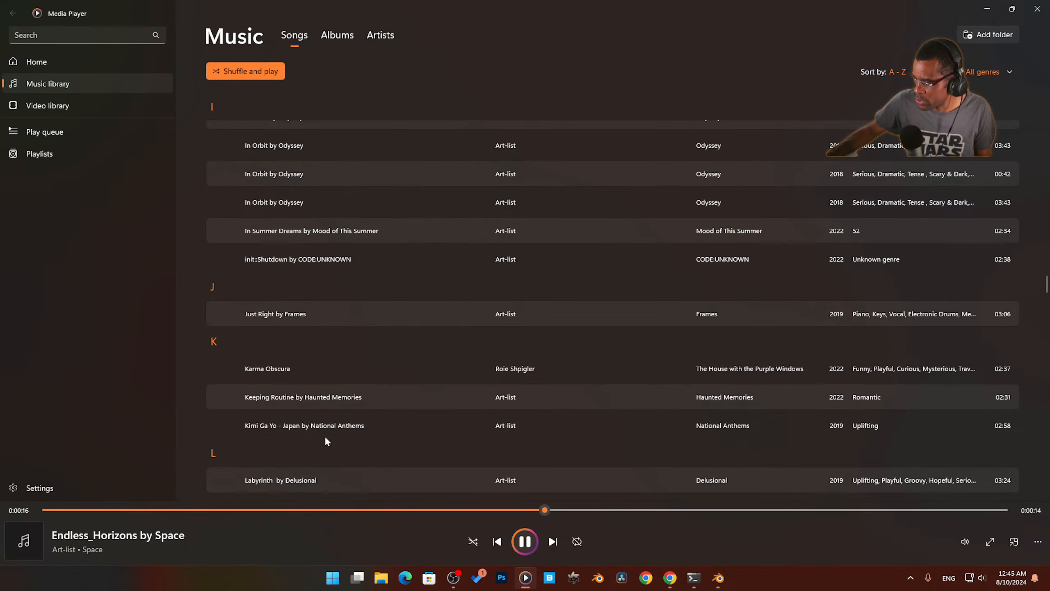
{"action": "scroll", "coordinate": [506, 391], "scroll_direction": "down", "scroll_amount": 6}
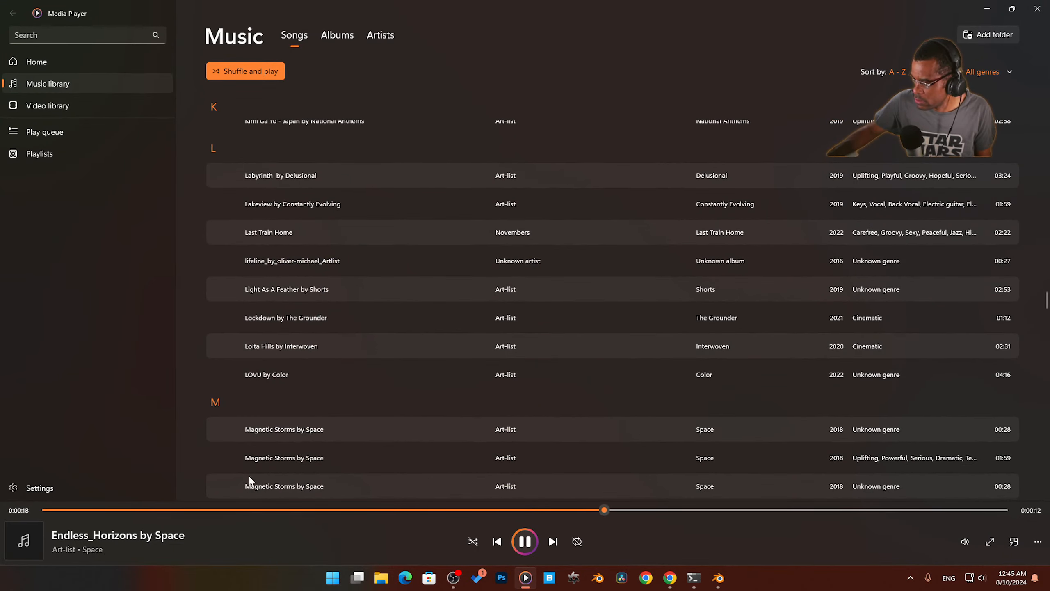
{"action": "left_click", "coordinate": [553, 542]}
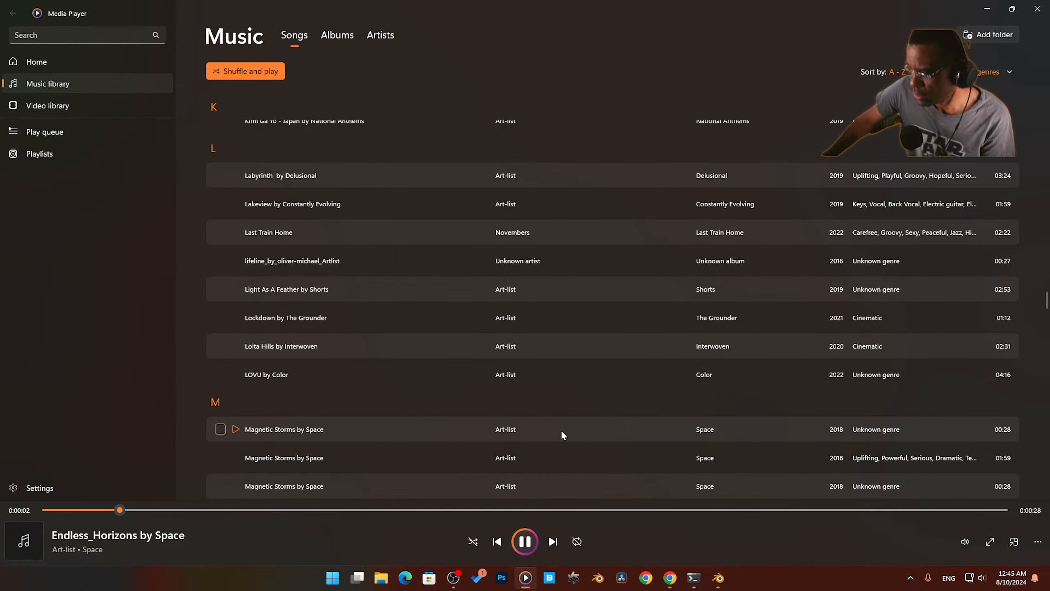
{"action": "left_click", "coordinate": [553, 541]}
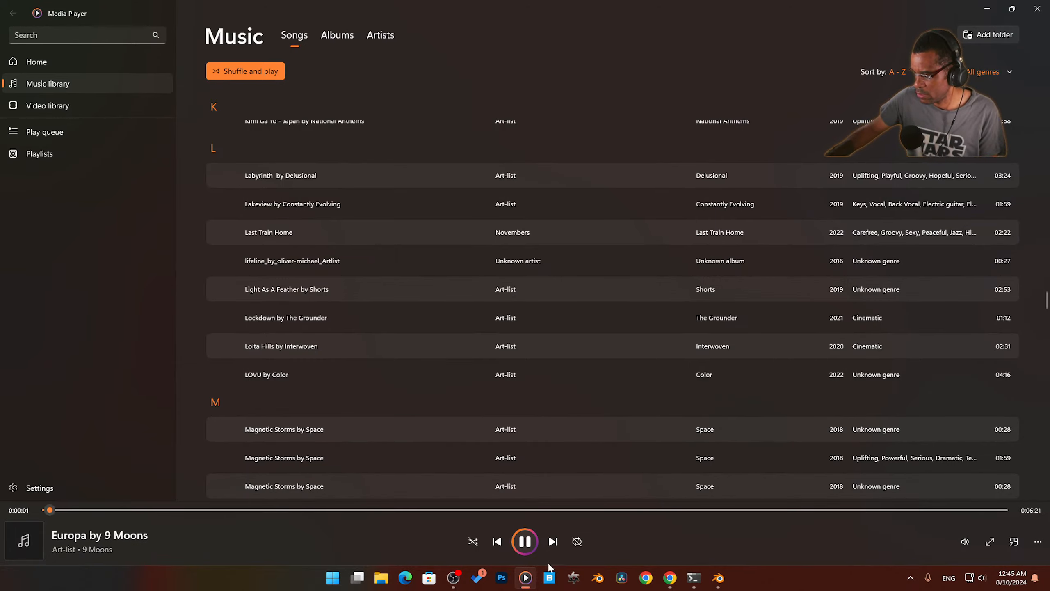
{"action": "left_click", "coordinate": [987, 8]}
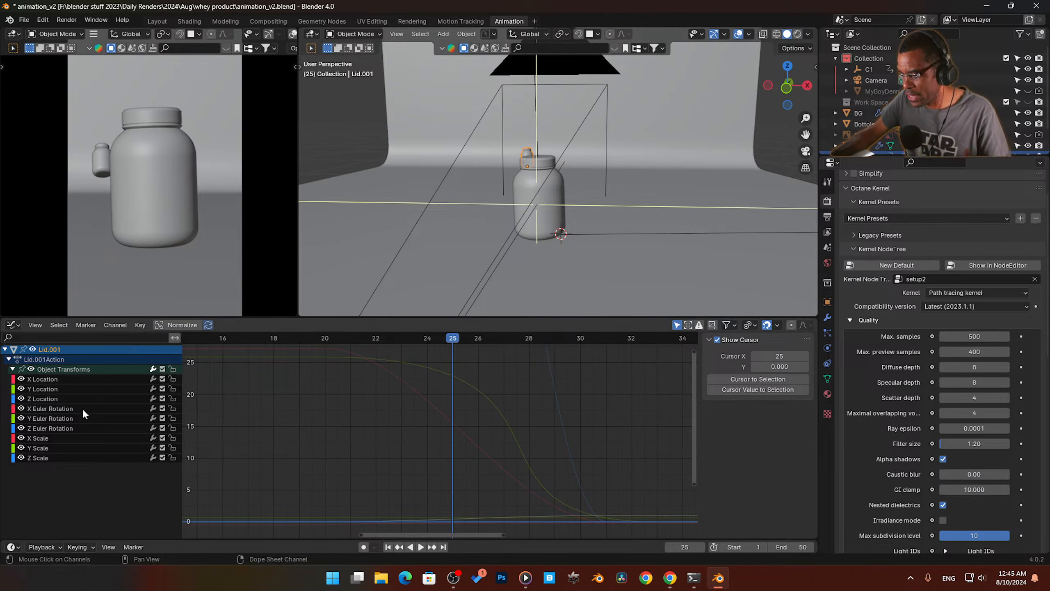
Step: Isolate the small background bottle's X Location curve and move its keyframe at frame 20 to frame 24
{"action": "left_click", "coordinate": [61, 380]}
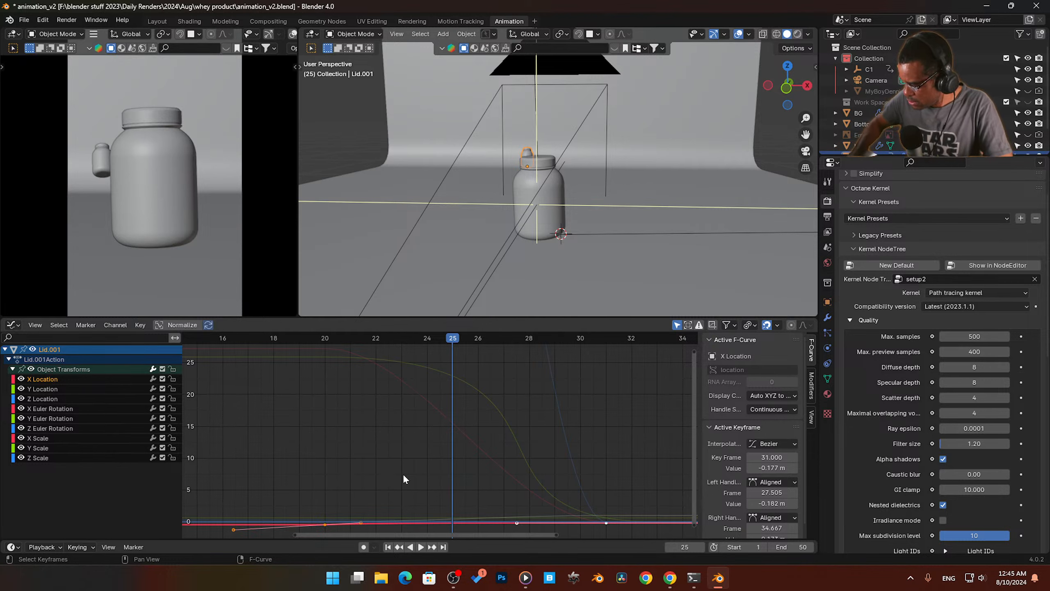
{"action": "key", "text": "KP_Decimal"}
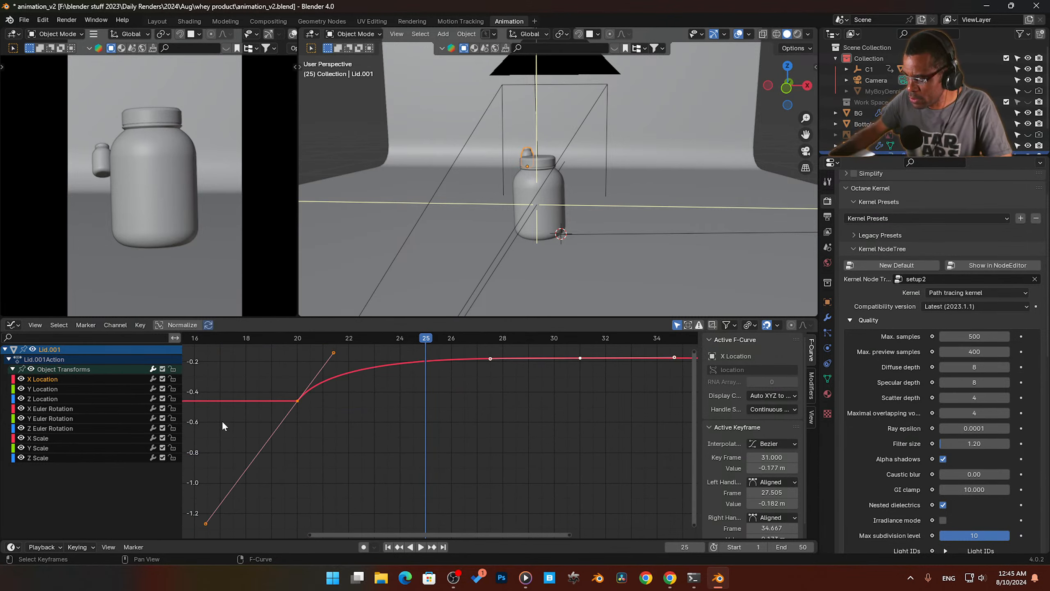
{"action": "scroll", "coordinate": [458, 421], "scroll_direction": "down", "scroll_amount": 3}
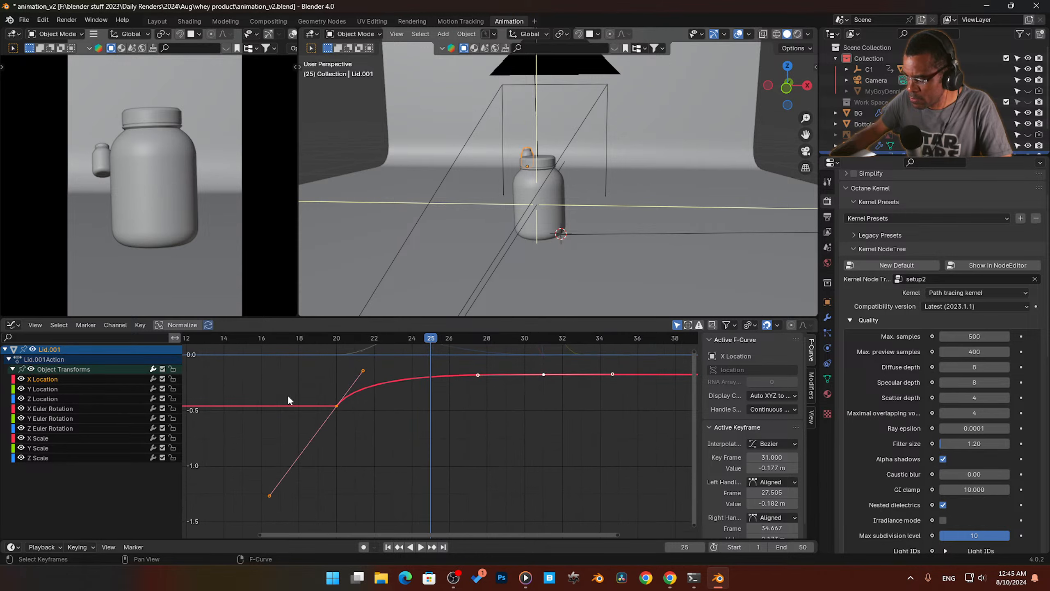
{"action": "left_click_drag", "start_coordinate": [431, 339], "coordinate": [377, 344]}
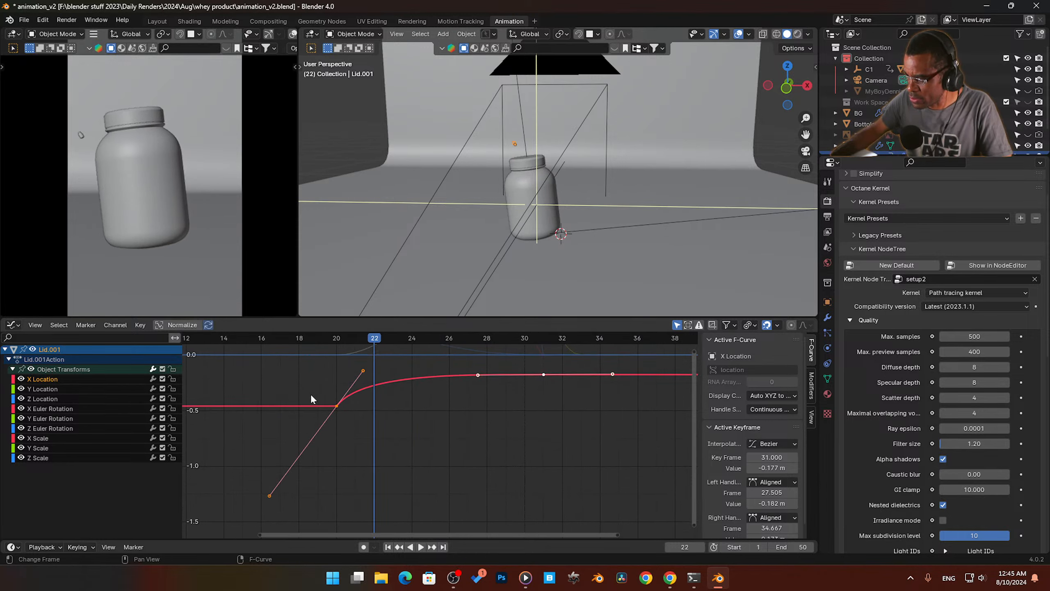
{"action": "left_click", "coordinate": [337, 406]}
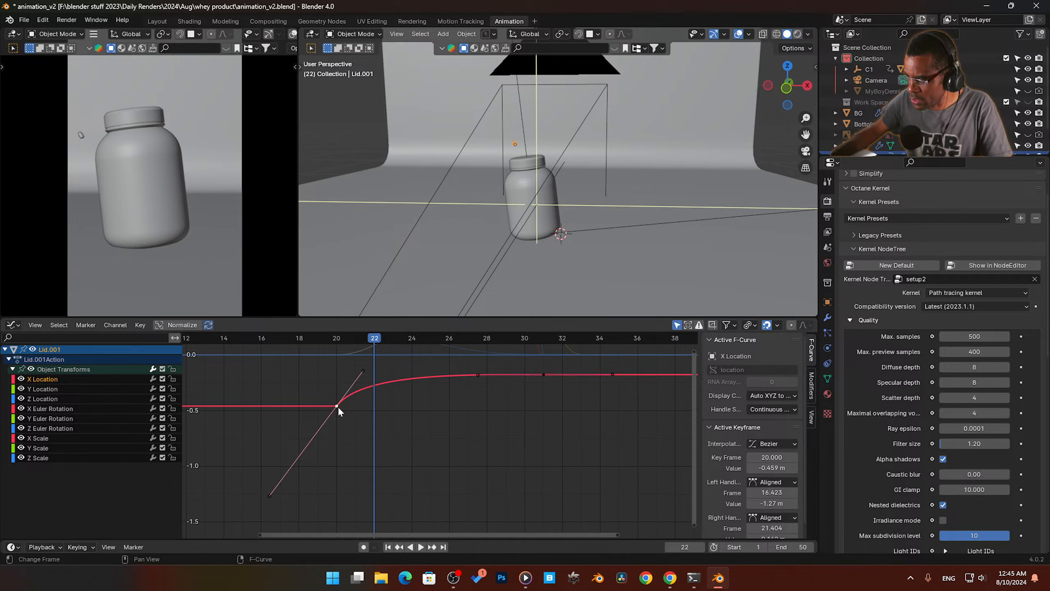
{"action": "key", "text": "g"}
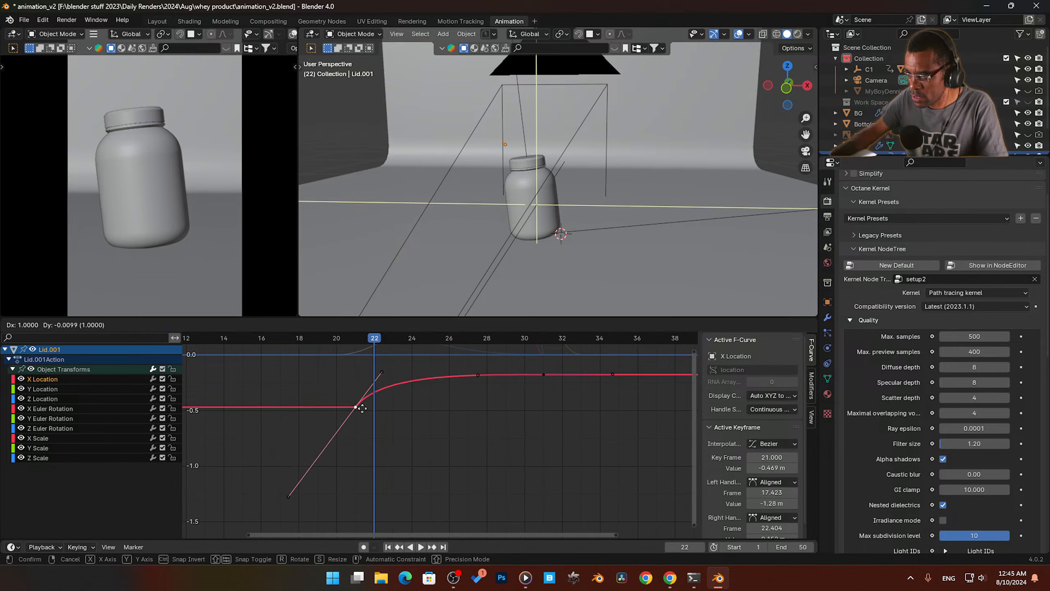
{"action": "left_click", "coordinate": [410, 409]}
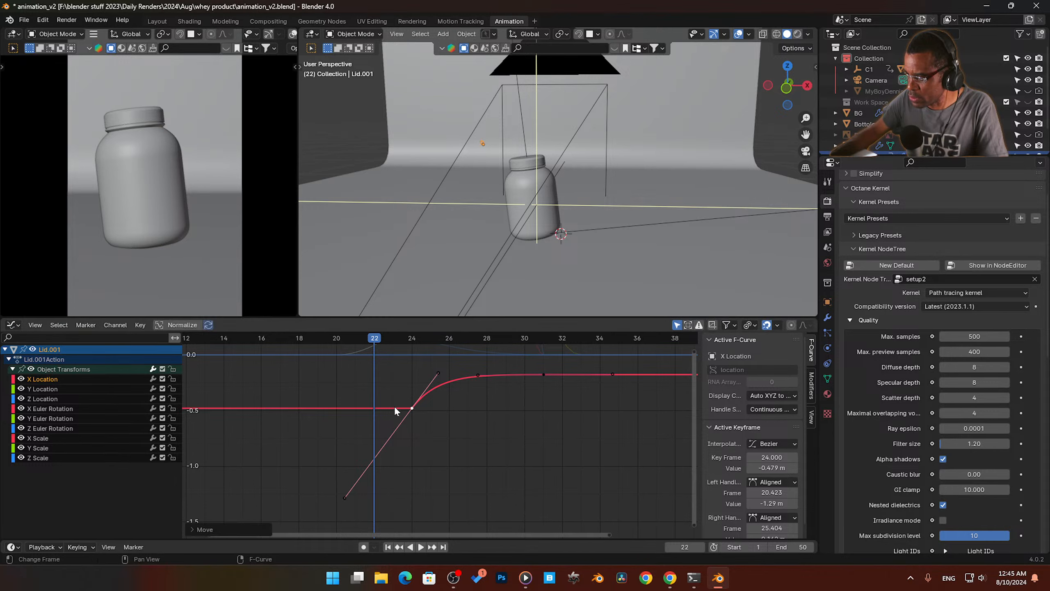
Step: Play back the animation to check the background bottle's entrance timing, stop playback, and save the file
{"action": "key", "text": "space"}
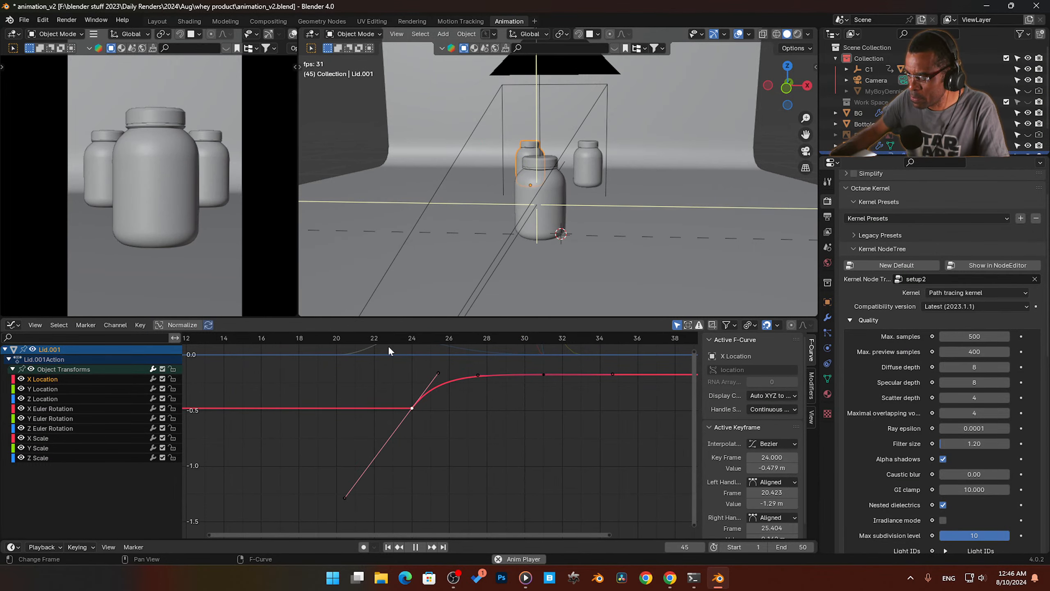
{"action": "key", "text": "space"}
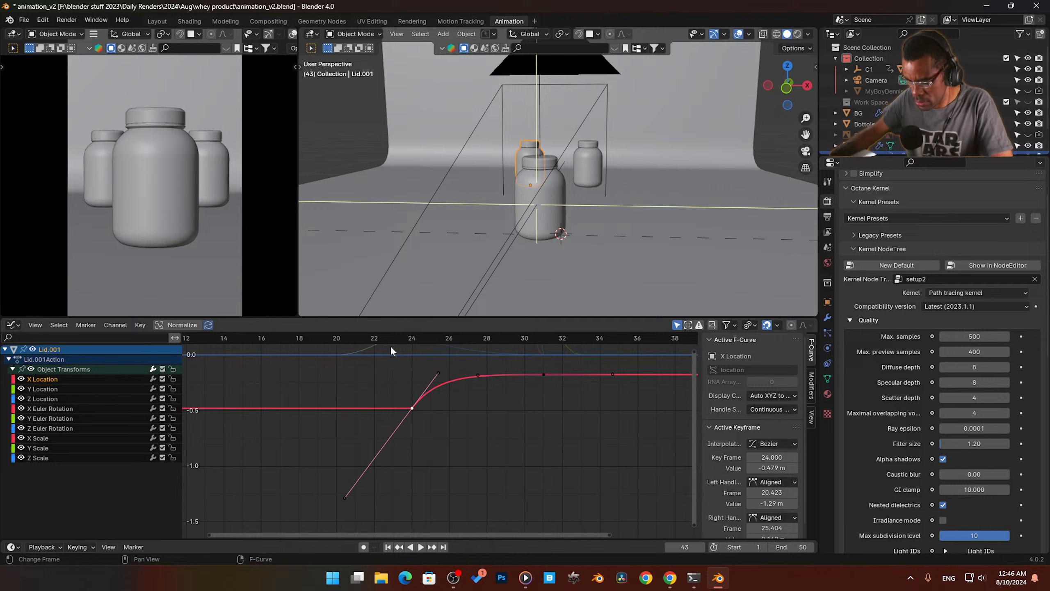
{"action": "key", "text": "ctrl+s"}
{"action": "left_click", "coordinate": [464, 349]}
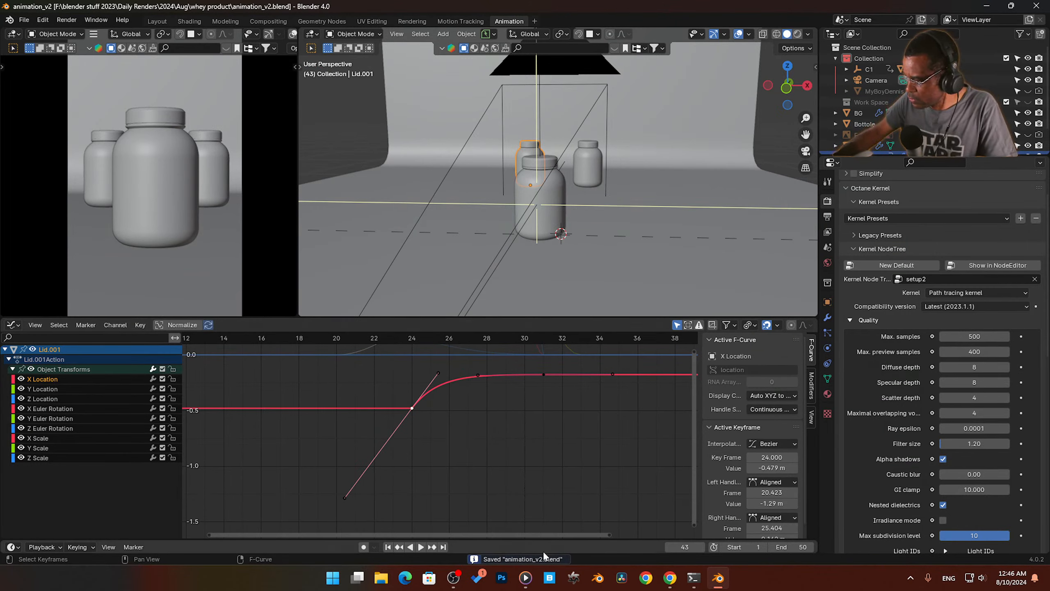
Step: Go to frame 26 and show the camera viewport with rendered shading to check the orange bottle
{"action": "left_click_drag", "start_coordinate": [423, 341], "coordinate": [452, 342]}
{"action": "key", "text": "z"}
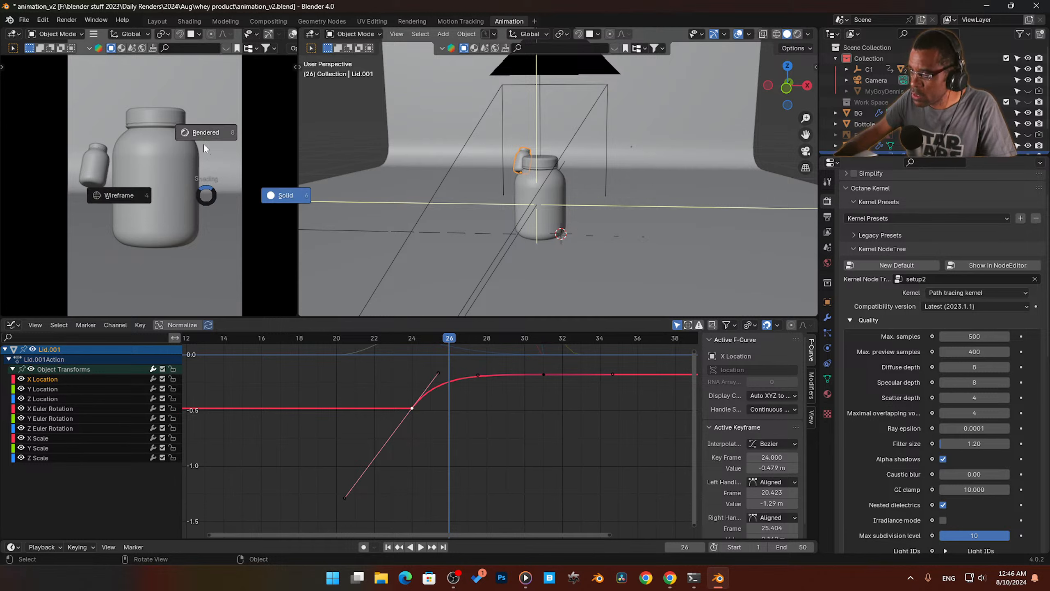
{"action": "left_click", "coordinate": [205, 127]}
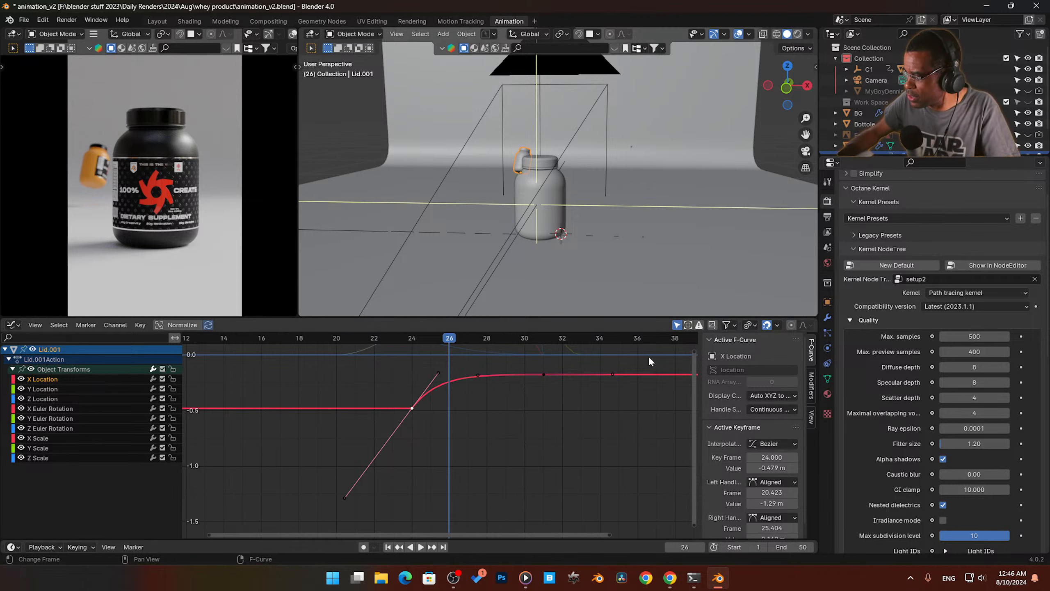
Step: Switch to the Layout workspace, look through the camera in the large viewport, and start its rendered preview
{"action": "left_click", "coordinate": [162, 23]}
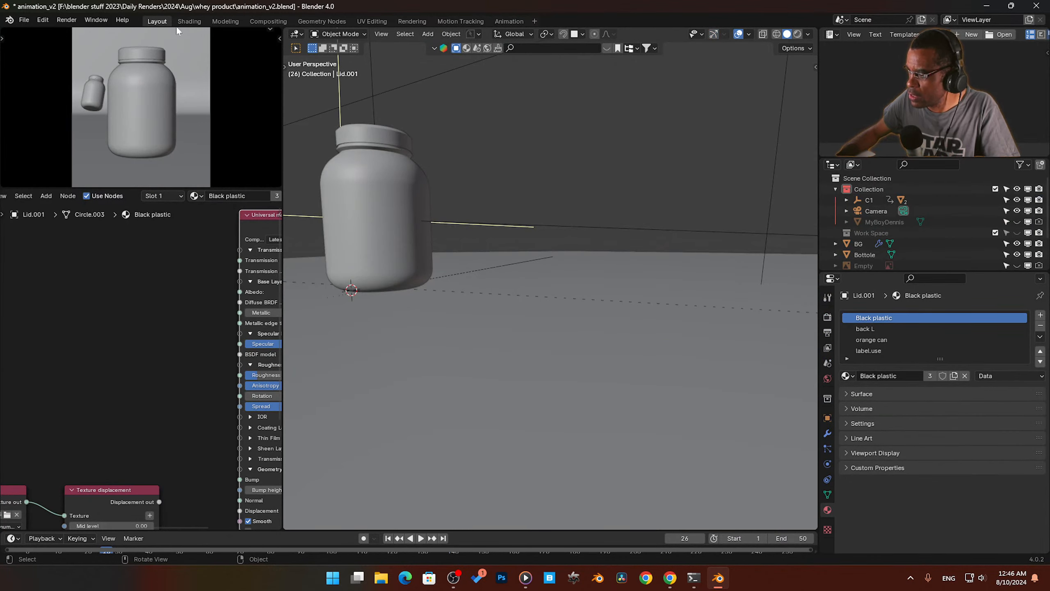
{"action": "key", "text": "KP_0"}
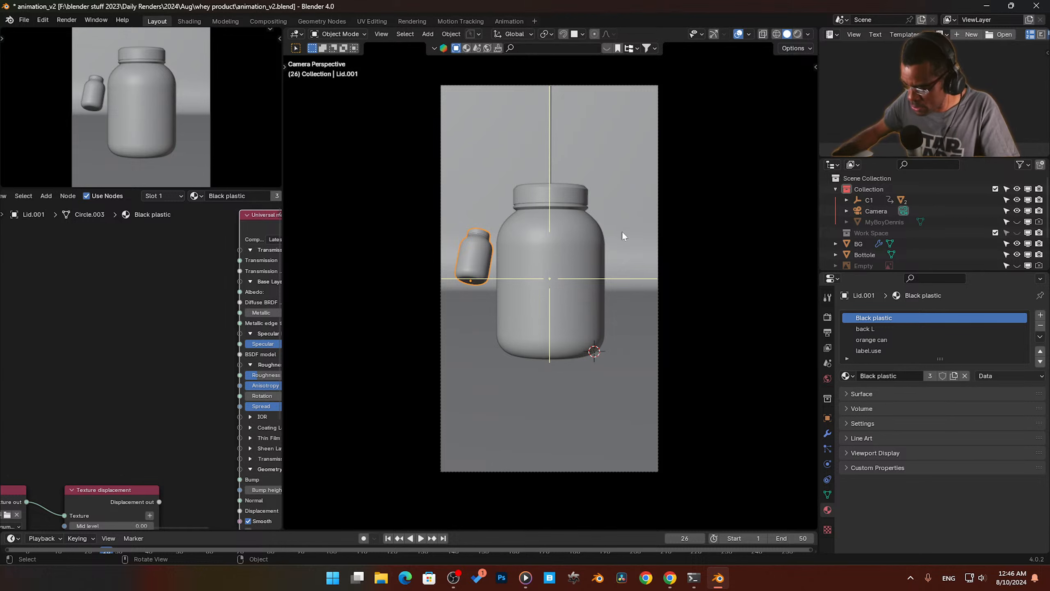
{"action": "scroll", "coordinate": [623, 232], "scroll_direction": "up", "scroll_amount": 2}
{"action": "scroll", "coordinate": [613, 252], "scroll_direction": "down", "scroll_amount": 1}
{"action": "middle_click_drag", "start_coordinate": [612, 253], "coordinate": [540, 251], "text": "shift"}
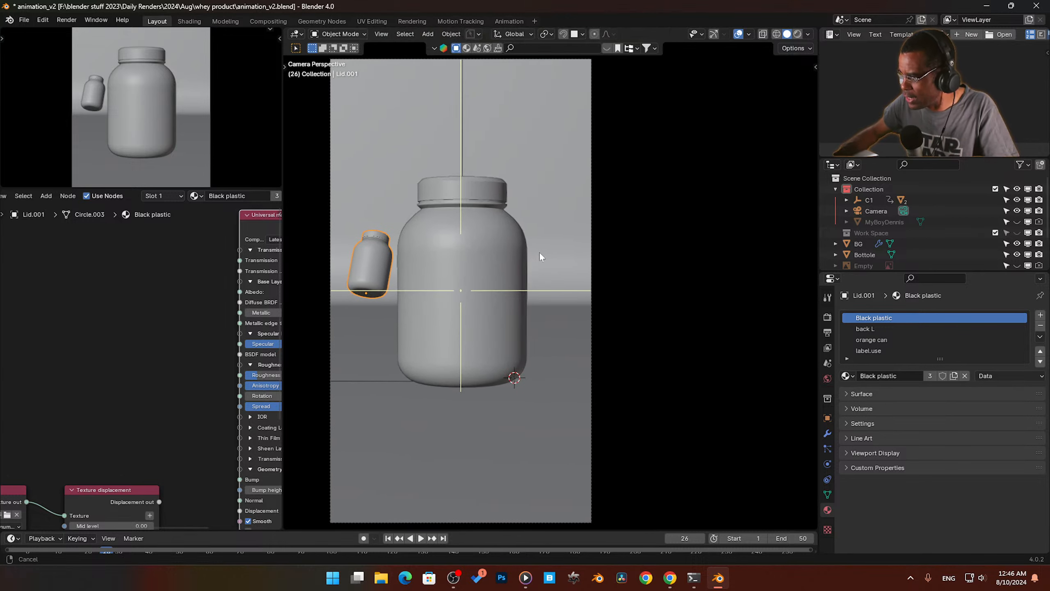
{"action": "key", "text": "n"}
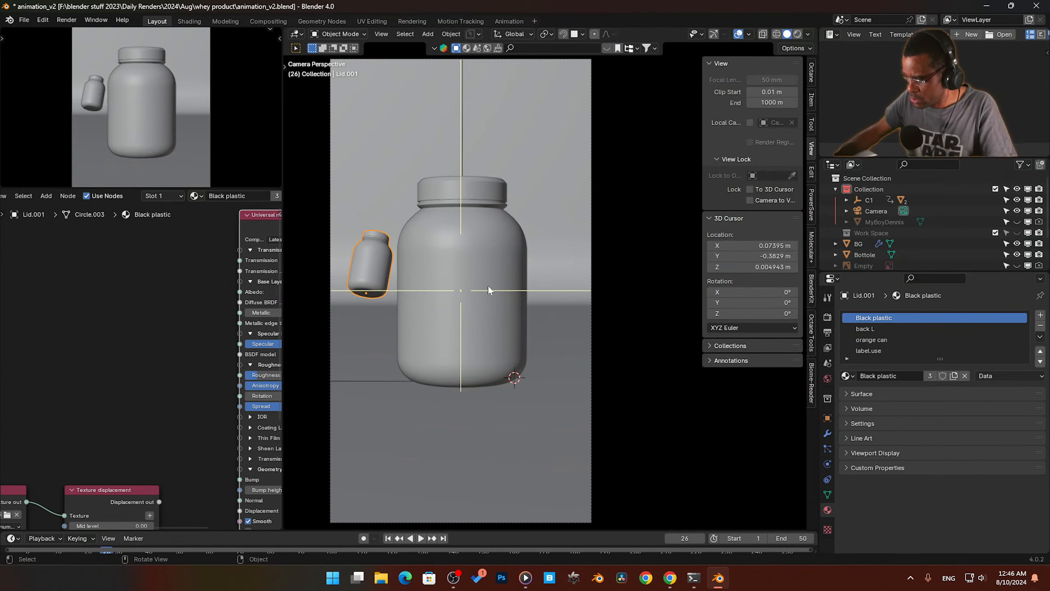
{"action": "key", "text": "z"}
{"action": "left_click", "coordinate": [499, 222]}
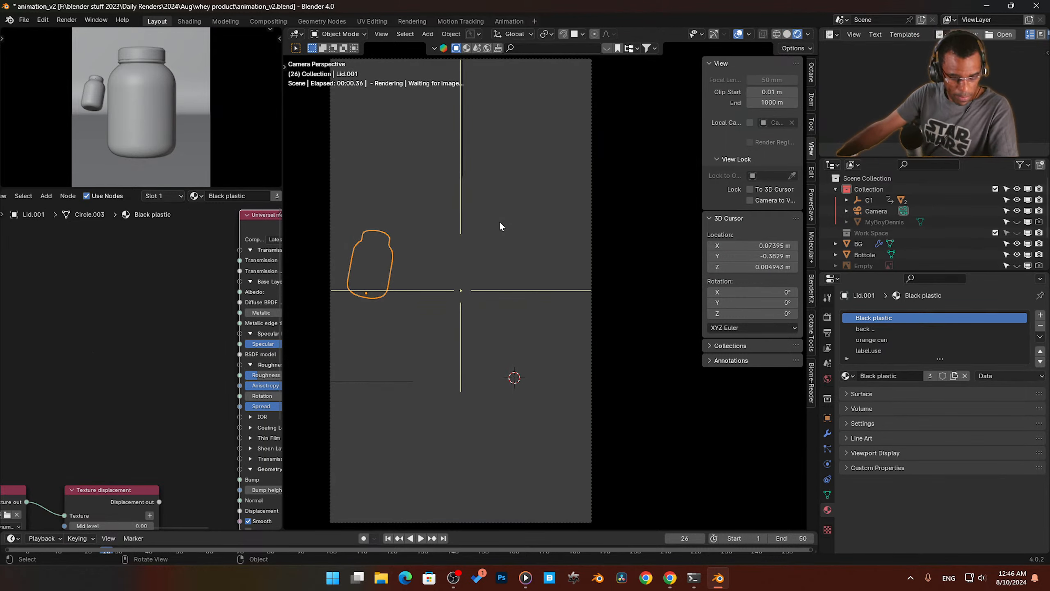
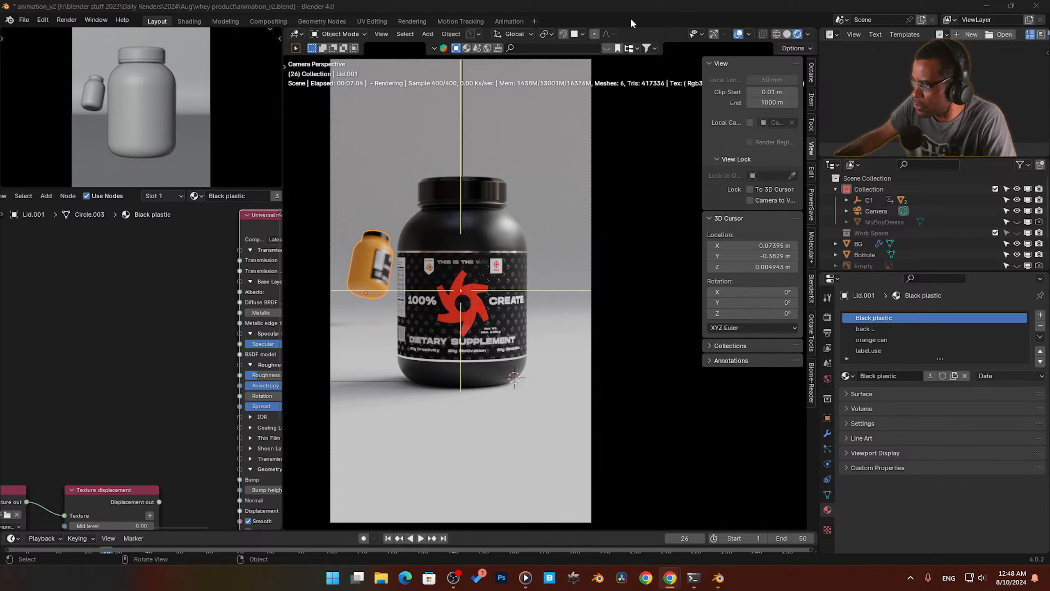
Step: Open the Octane Imager preview settings and clear both the OCIO view and OCIO look
{"action": "left_click", "coordinate": [628, 4]}
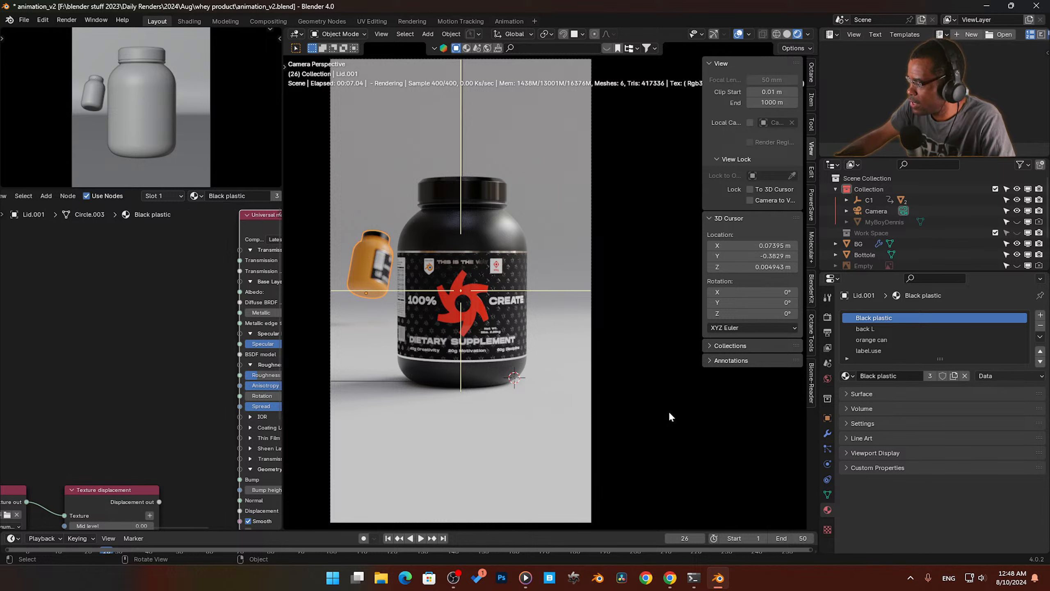
{"action": "left_click", "coordinate": [811, 81]}
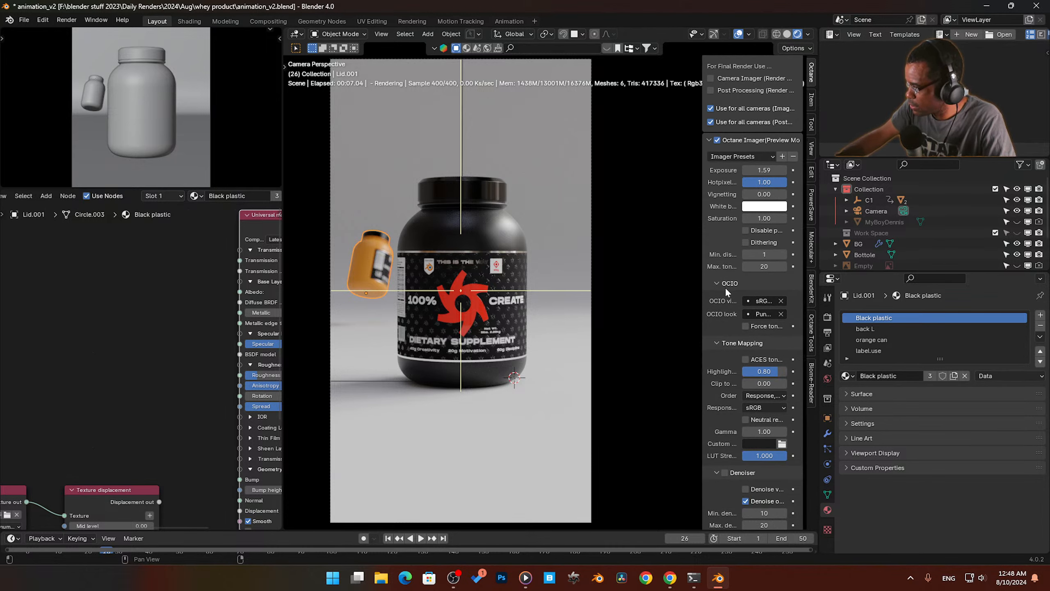
{"action": "scroll", "coordinate": [727, 304], "scroll_direction": "down", "scroll_amount": 4}
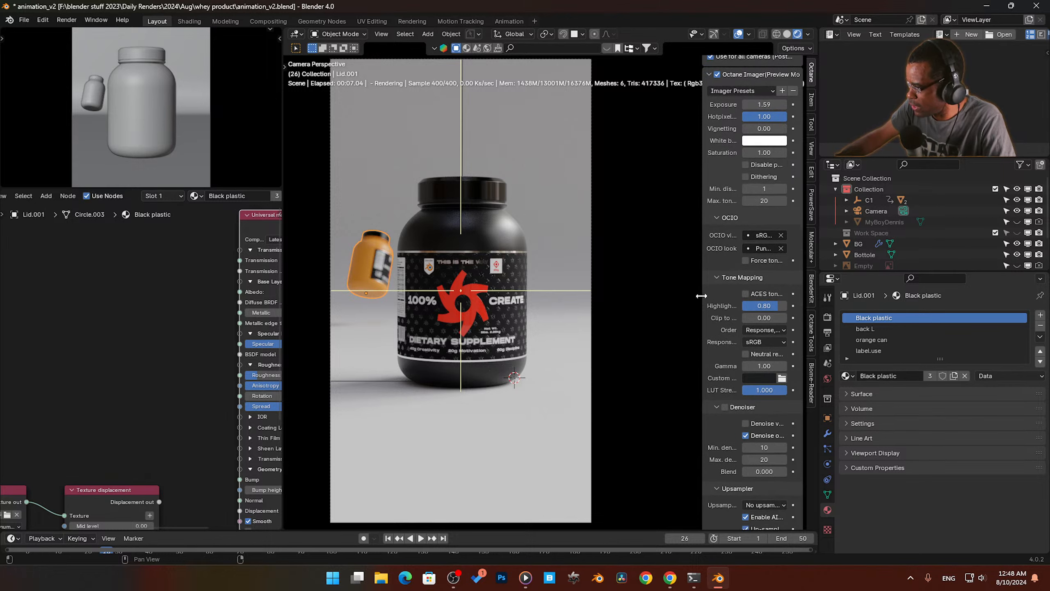
{"action": "left_click_drag", "start_coordinate": [702, 296], "coordinate": [648, 297]}
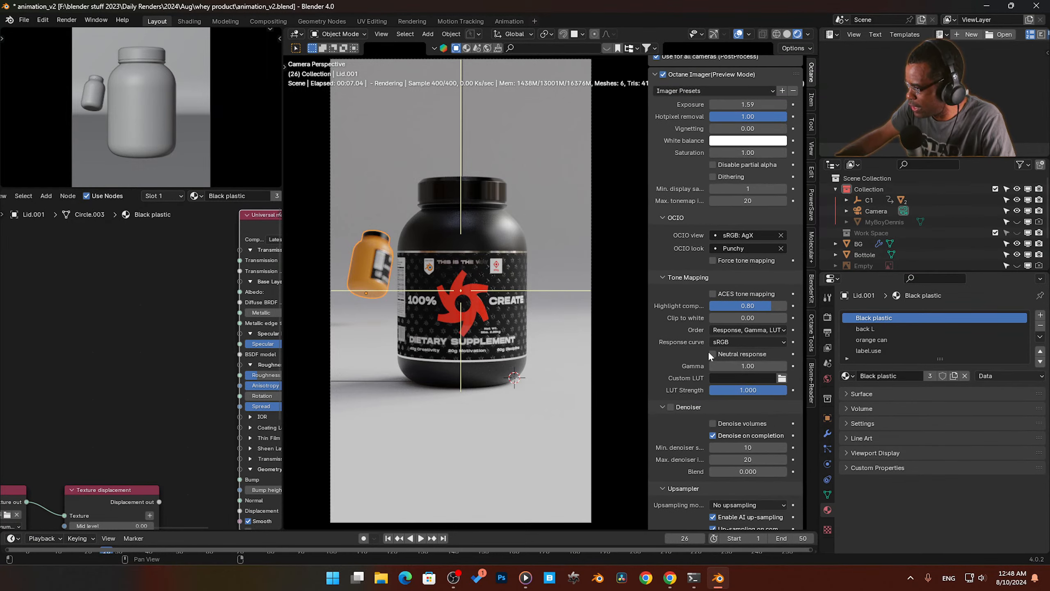
{"action": "left_click", "coordinate": [781, 235]}
{"action": "left_click", "coordinate": [781, 248]}
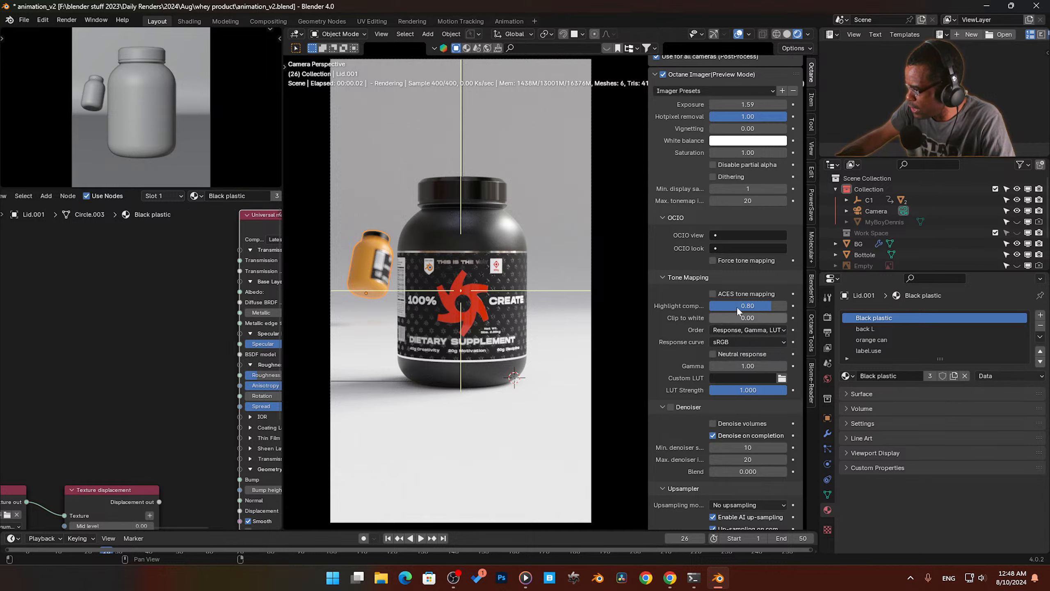
Step: Try the Agfacolor Futura 200CD and Agfacolor Futura II 100CD response curves on the rendered preview
{"action": "left_click", "coordinate": [763, 330]}
{"action": "left_click", "coordinate": [764, 331]}
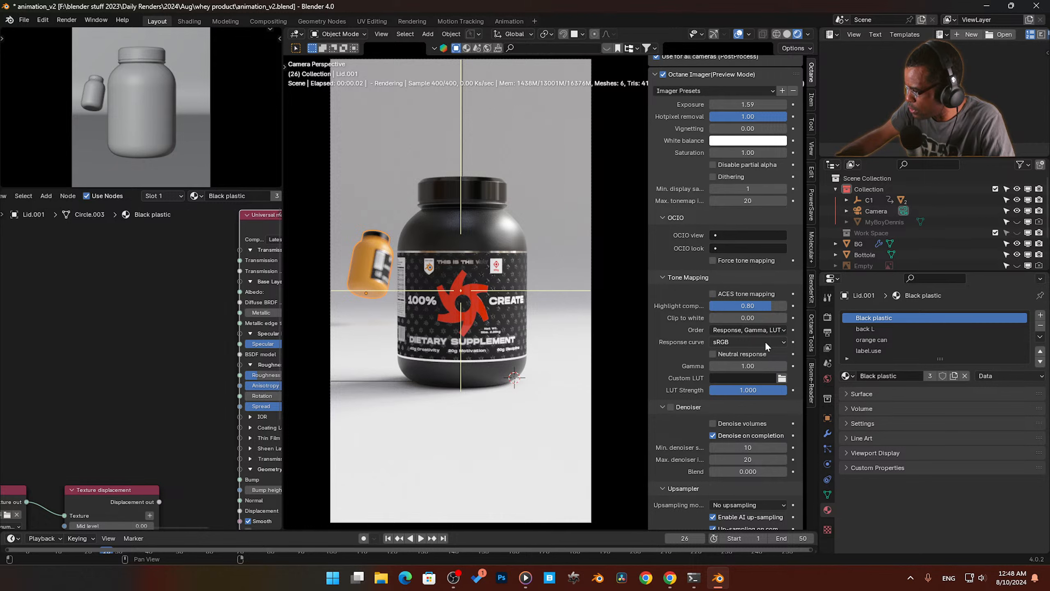
{"action": "left_click", "coordinate": [765, 342]}
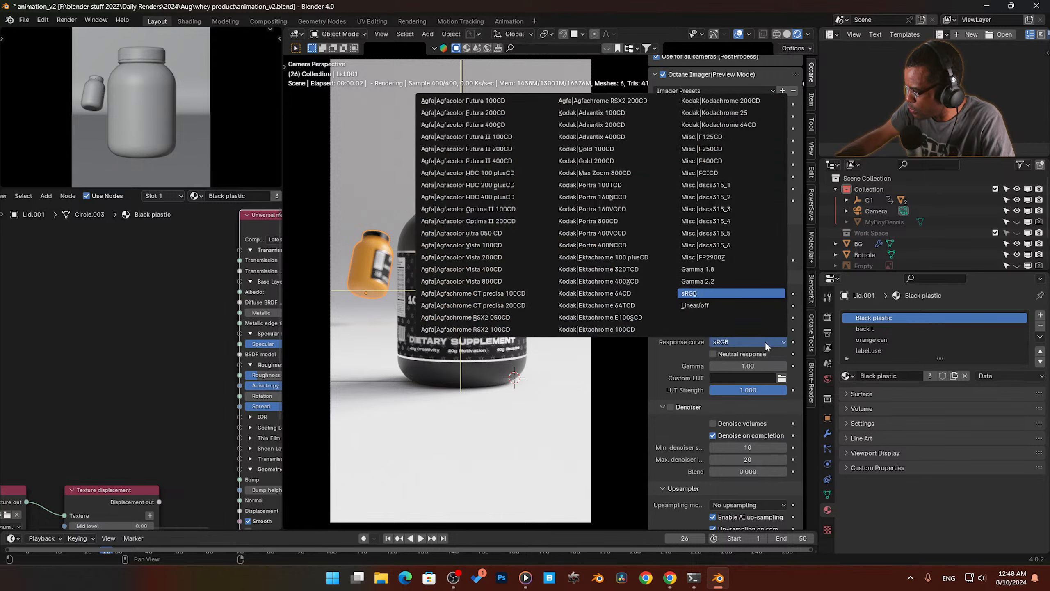
{"action": "left_click", "coordinate": [488, 111]}
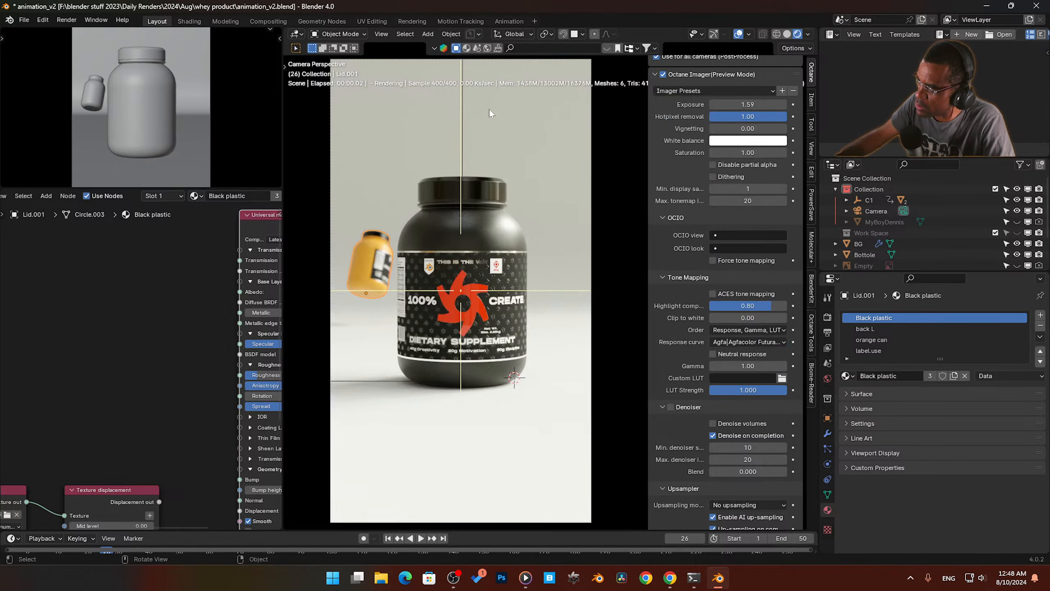
{"action": "left_click", "coordinate": [752, 341]}
{"action": "left_click", "coordinate": [486, 135]}
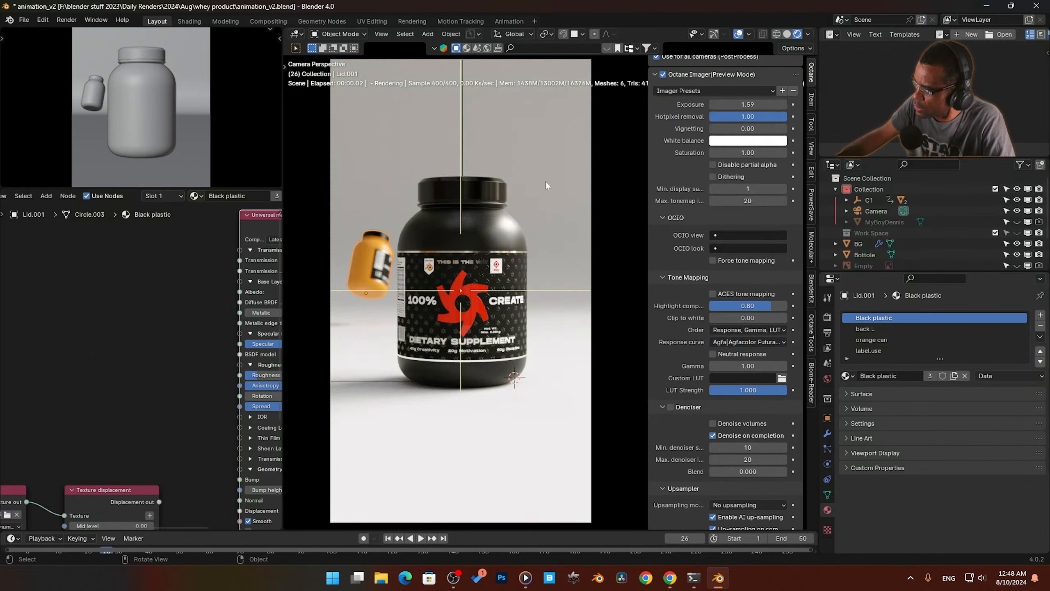
Step: Set the Octane Imager's tone mapping response curve to Kodak Gold 100CD
{"action": "left_click", "coordinate": [741, 334]}
{"action": "left_click", "coordinate": [742, 336]}
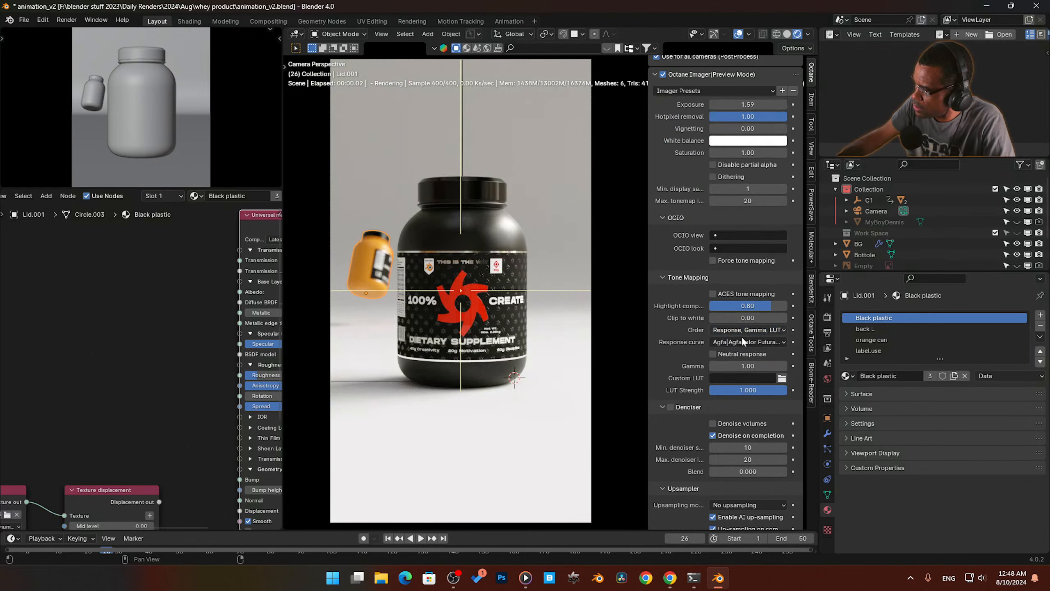
{"action": "left_click", "coordinate": [742, 342]}
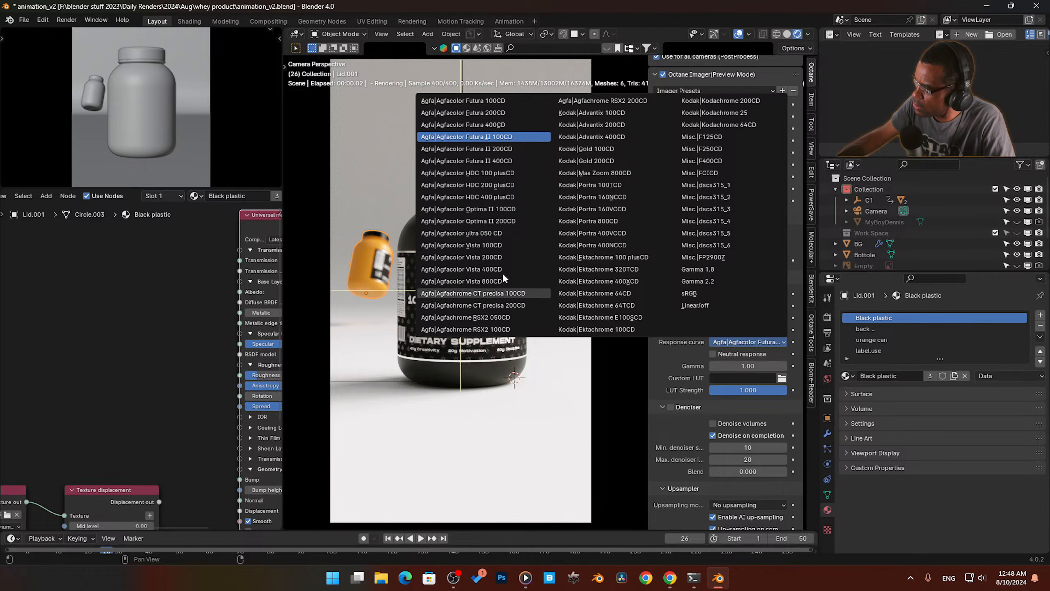
{"action": "left_click", "coordinate": [588, 149]}
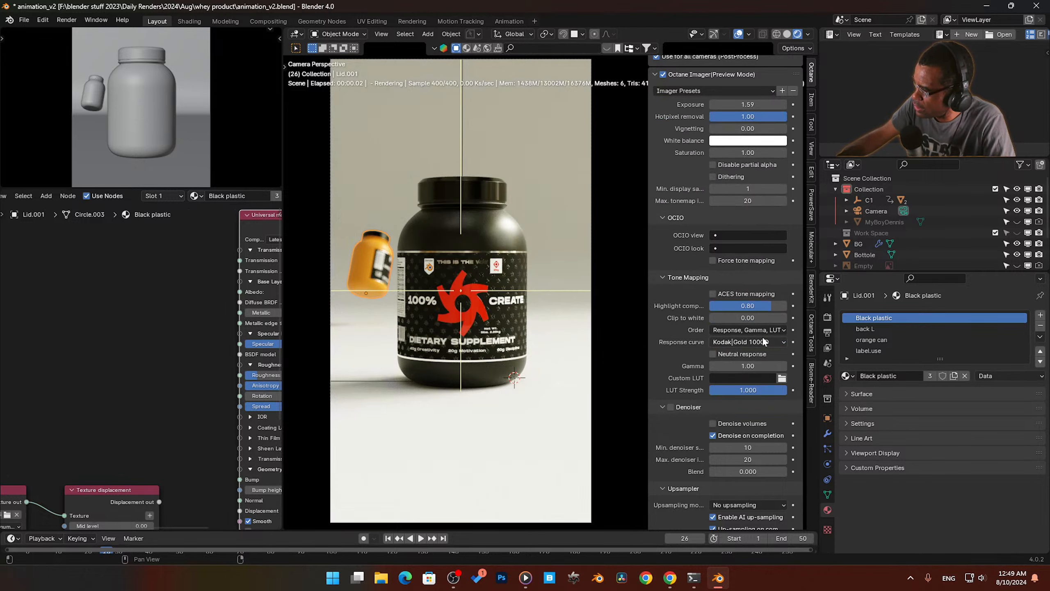
Step: Try the Kodak Gold 200CD and Kodak Portra 400VCCD response curves on the rendered preview
{"action": "left_click", "coordinate": [765, 340]}
{"action": "left_click", "coordinate": [601, 162]}
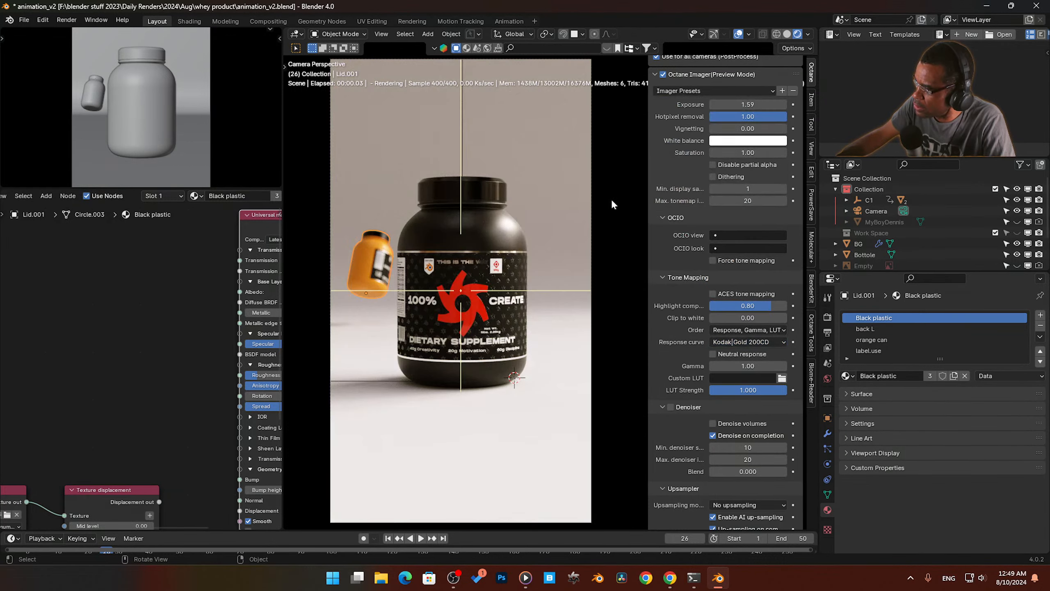
{"action": "left_click", "coordinate": [756, 341]}
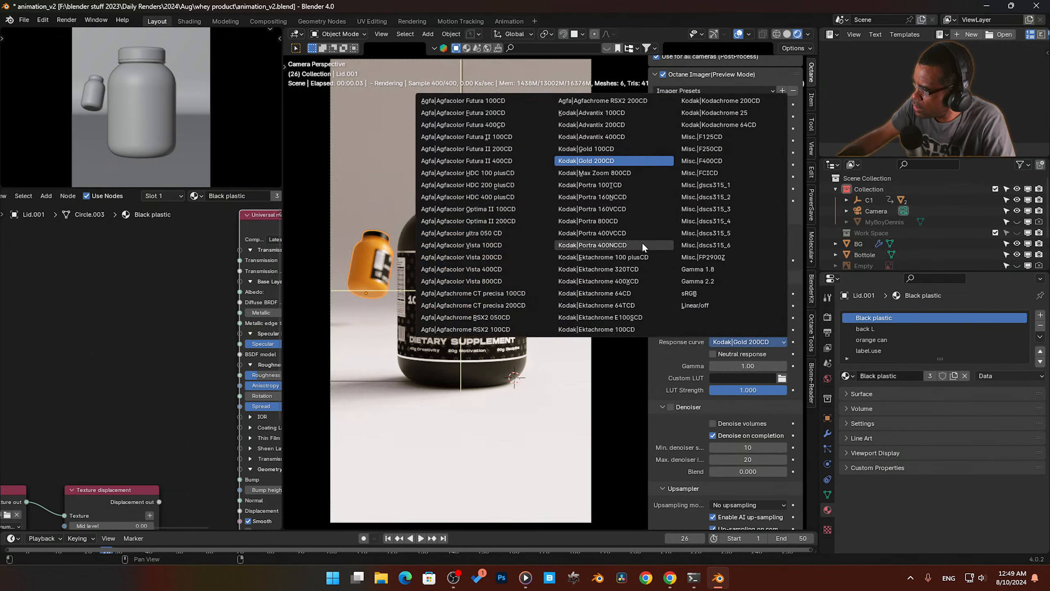
{"action": "left_click", "coordinate": [625, 233]}
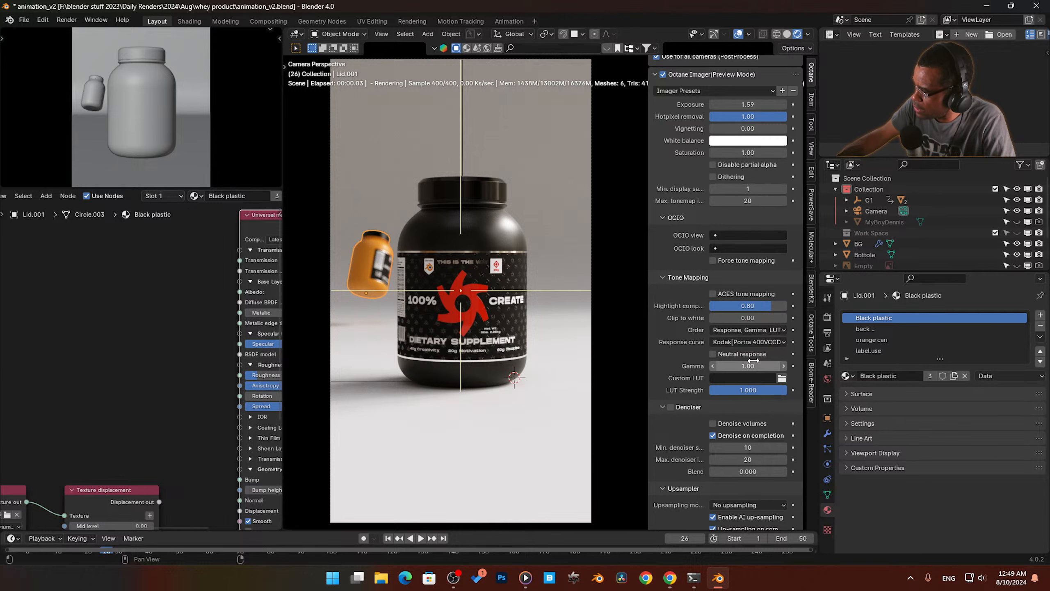
Step: Try the Kodak Ektachrome 100 plusCD, Ektachrome 64TCD and Ektachrome 100CD response curves on the rendered preview
{"action": "left_click", "coordinate": [756, 343]}
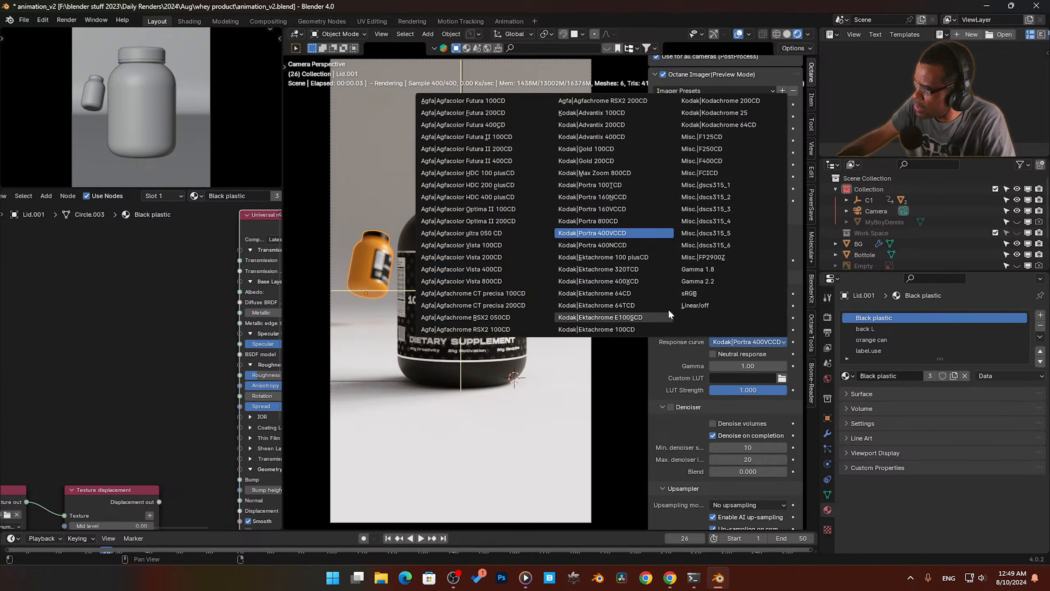
{"action": "left_click", "coordinate": [619, 256]}
{"action": "left_click", "coordinate": [764, 342]}
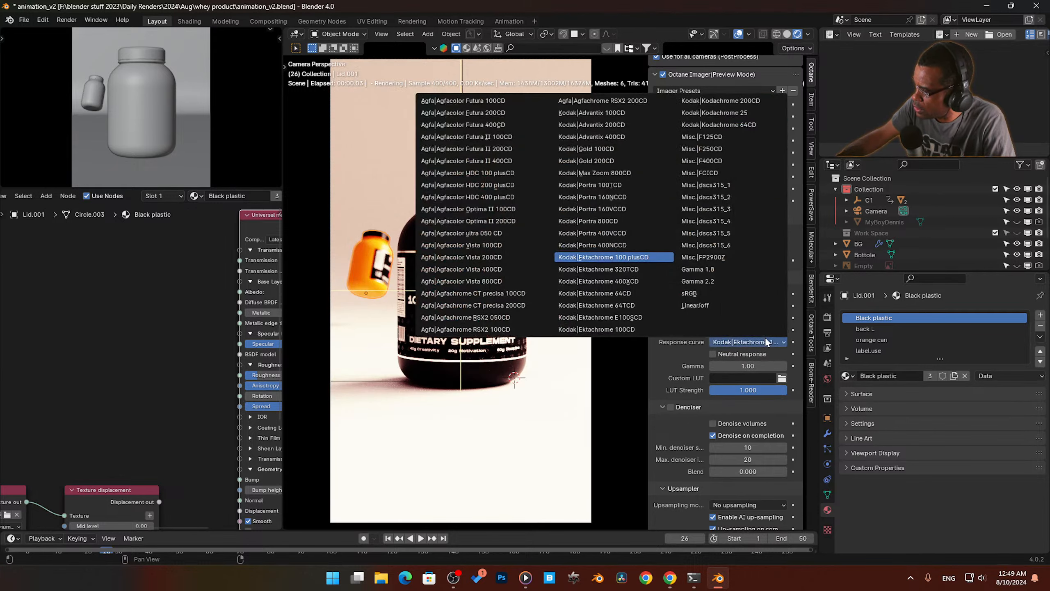
{"action": "left_click", "coordinate": [632, 302]}
{"action": "left_click", "coordinate": [744, 342]}
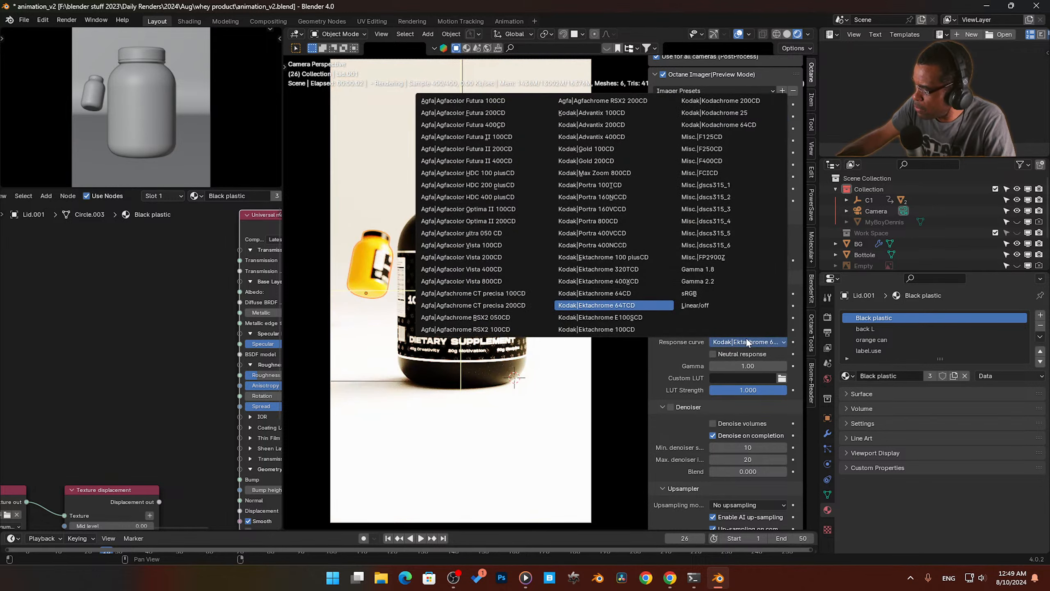
{"action": "left_click", "coordinate": [598, 330]}
Step: Compare the Kodachrome 25, Kodachrome 200CD and Kodak Advantix 400CD response curves on the rendered preview
{"action": "left_click", "coordinate": [760, 342]}
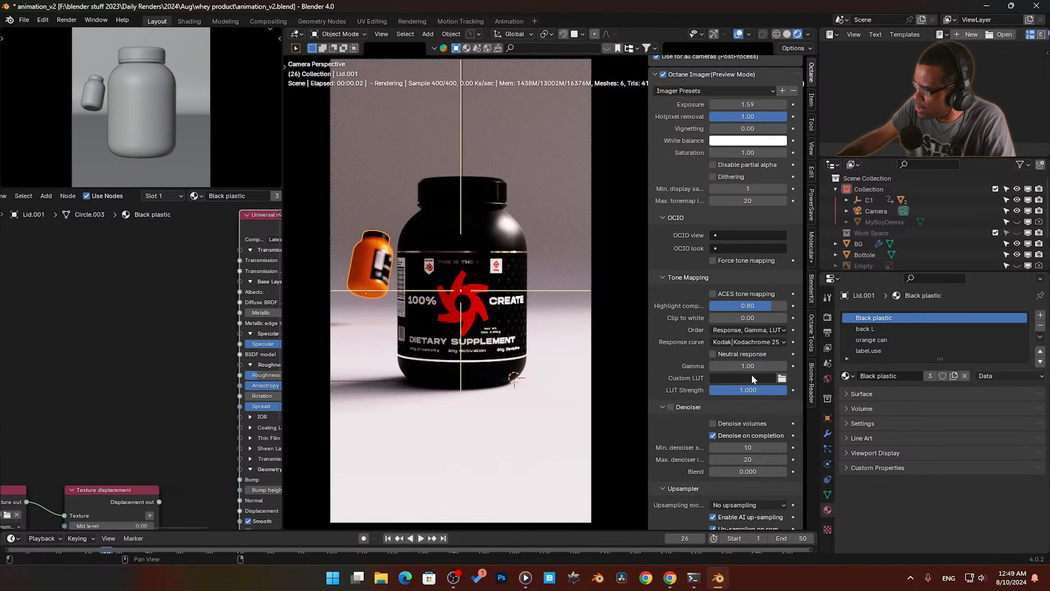
{"action": "left_click", "coordinate": [754, 343]}
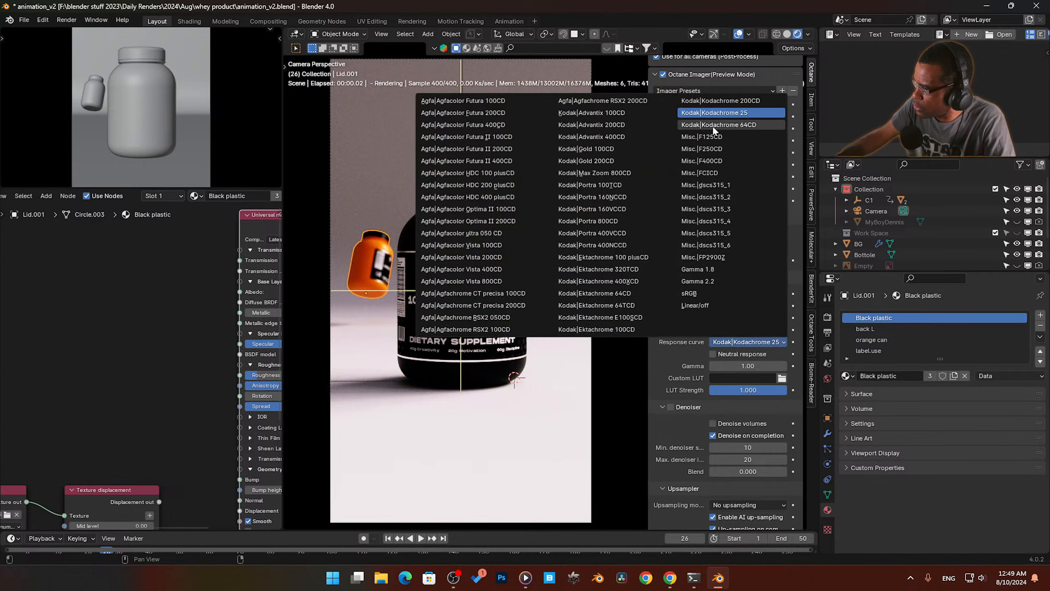
{"action": "left_click", "coordinate": [722, 101]}
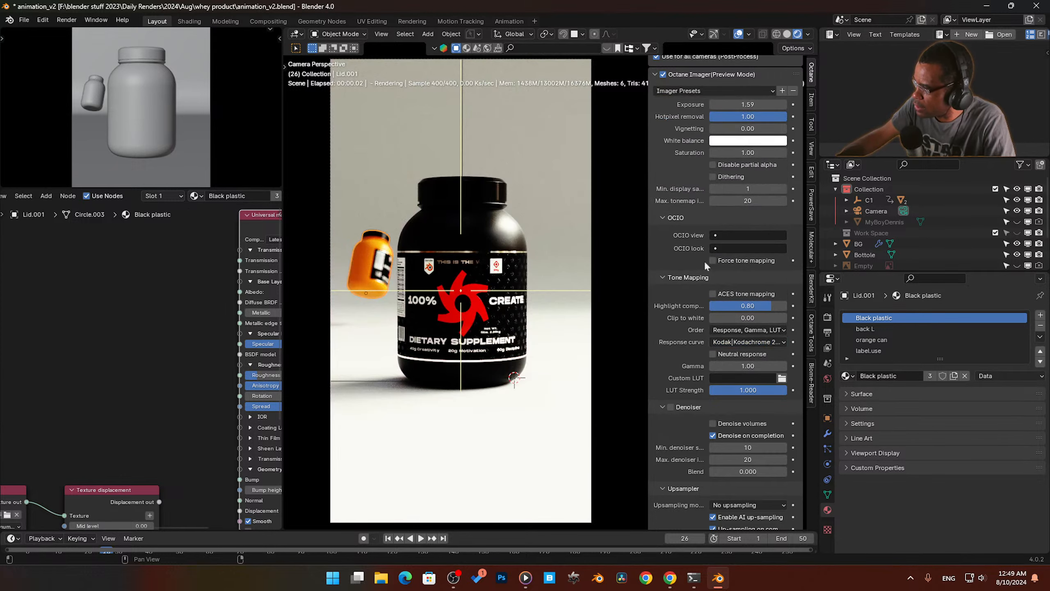
{"action": "left_click", "coordinate": [754, 339]}
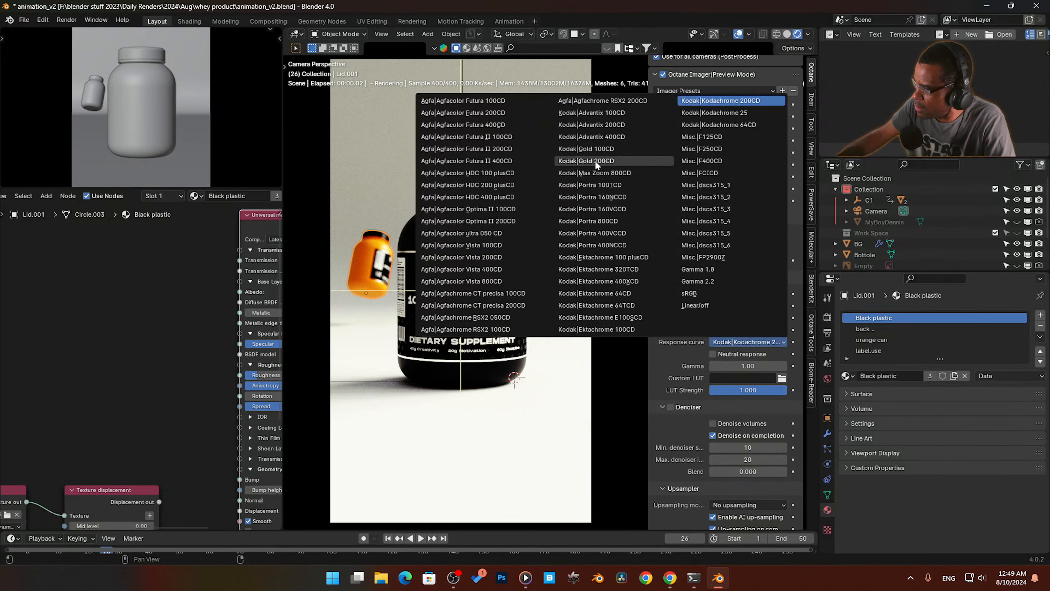
{"action": "left_click", "coordinate": [605, 137]}
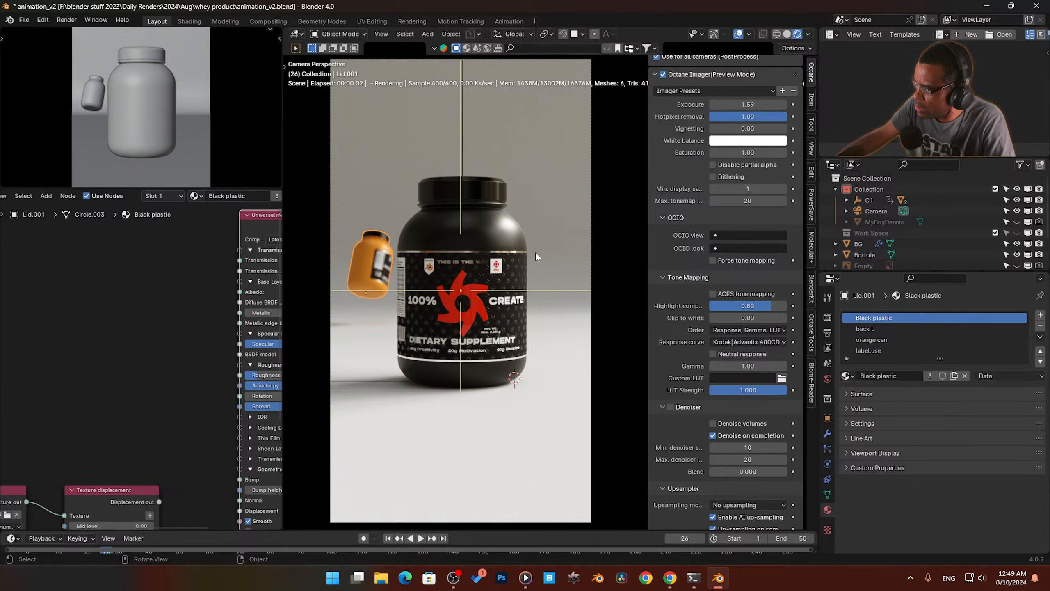
Step: Try the Agfachrome CT precisa 200CD, Agfacolor Vista 100CD and an Agfacolor Optima II response curve on the preview
{"action": "left_click", "coordinate": [770, 342]}
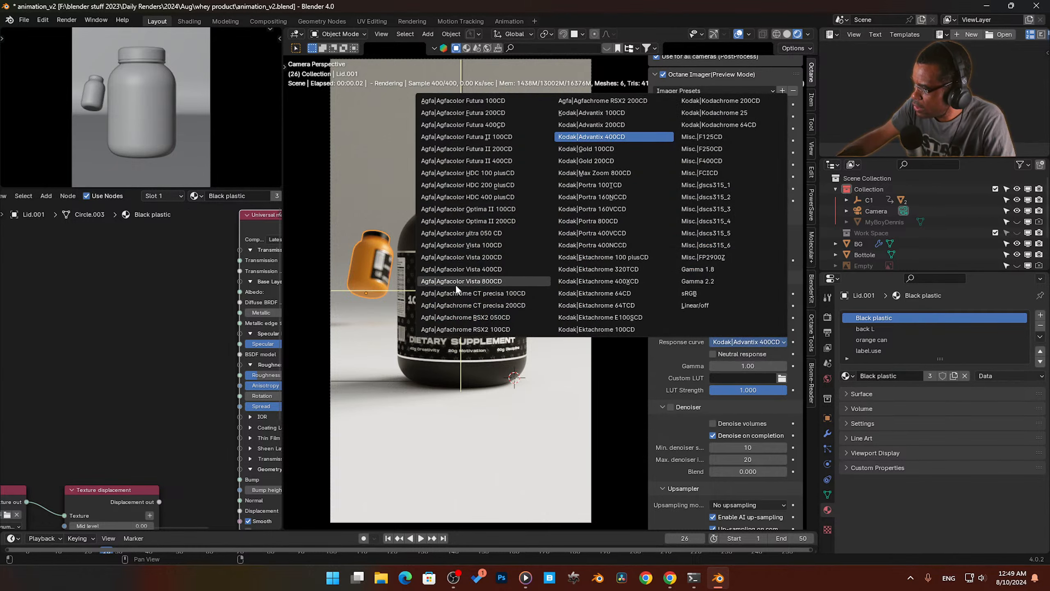
{"action": "left_click", "coordinate": [476, 306]}
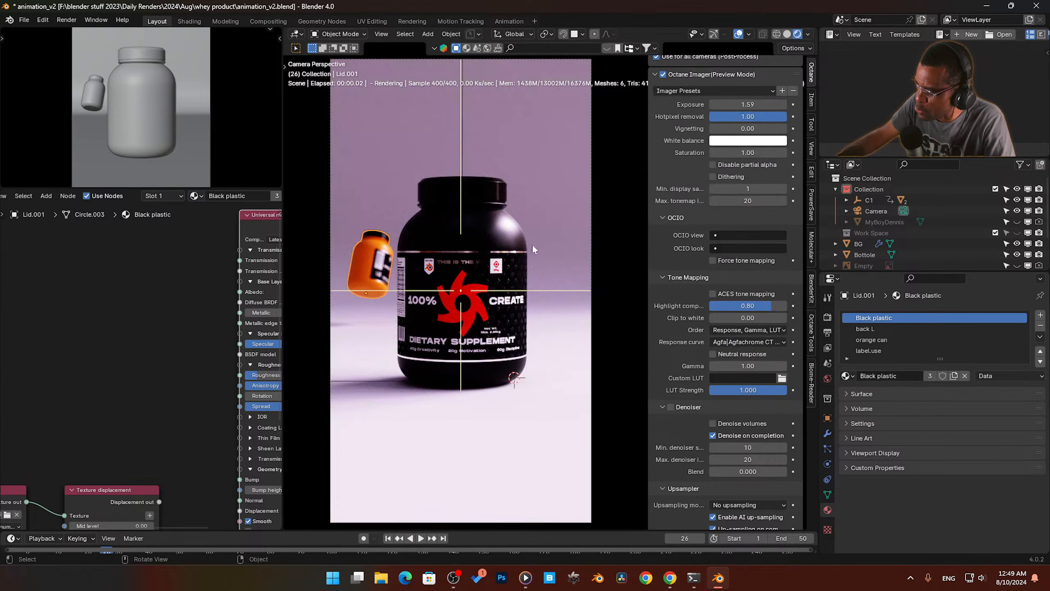
{"action": "left_click", "coordinate": [753, 342]}
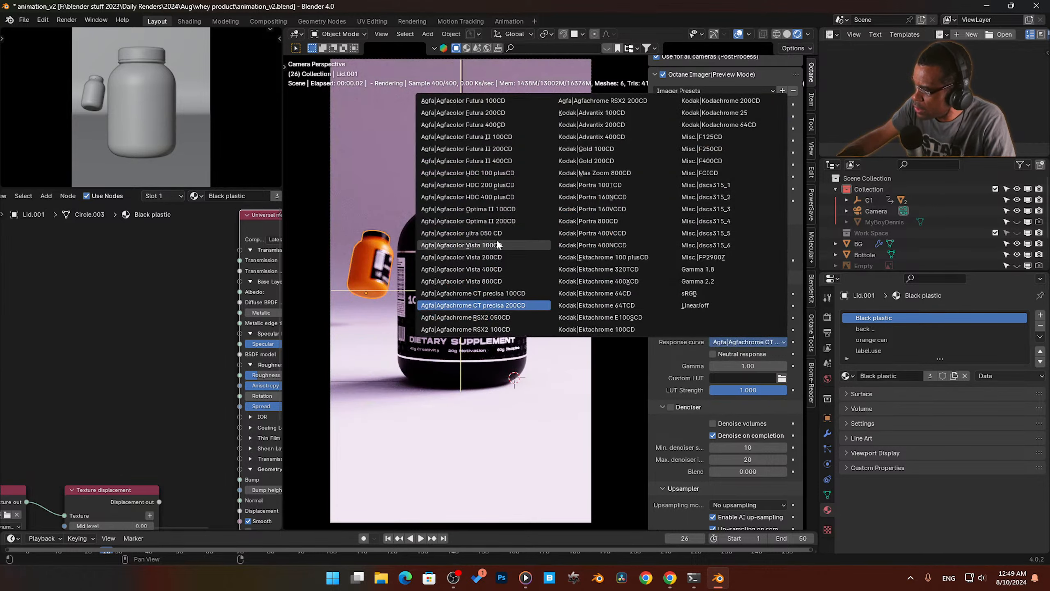
{"action": "left_click", "coordinate": [496, 241]}
{"action": "left_click", "coordinate": [731, 343]}
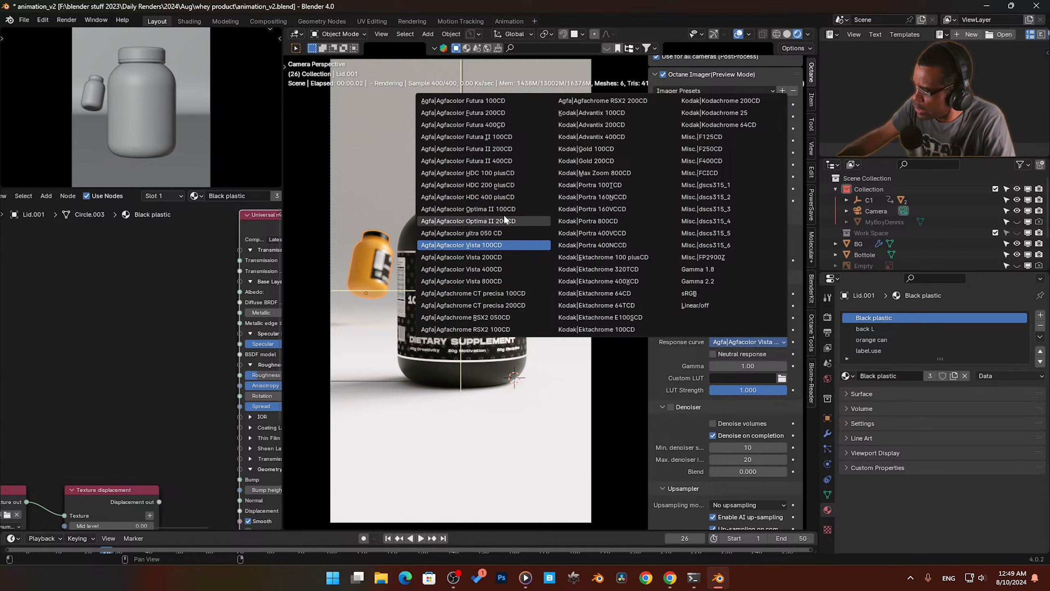
{"action": "left_click", "coordinate": [504, 215]}
Step: Return the response curve to sRGB, and set the OCIO view to sRGB: AgX with the Punchy look
{"action": "left_click", "coordinate": [739, 340]}
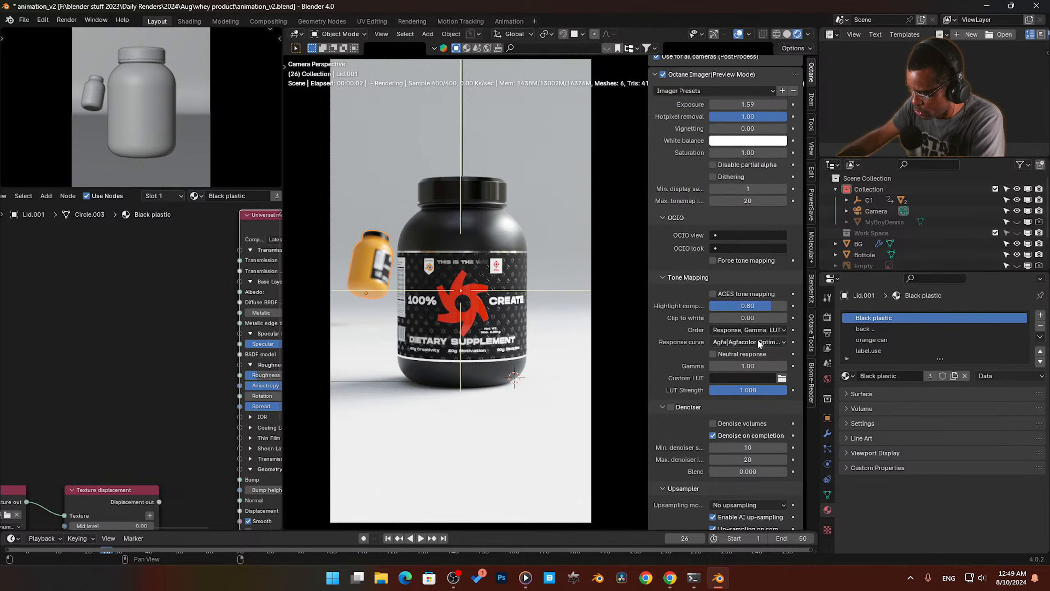
{"action": "key", "text": "ctrl+z"}
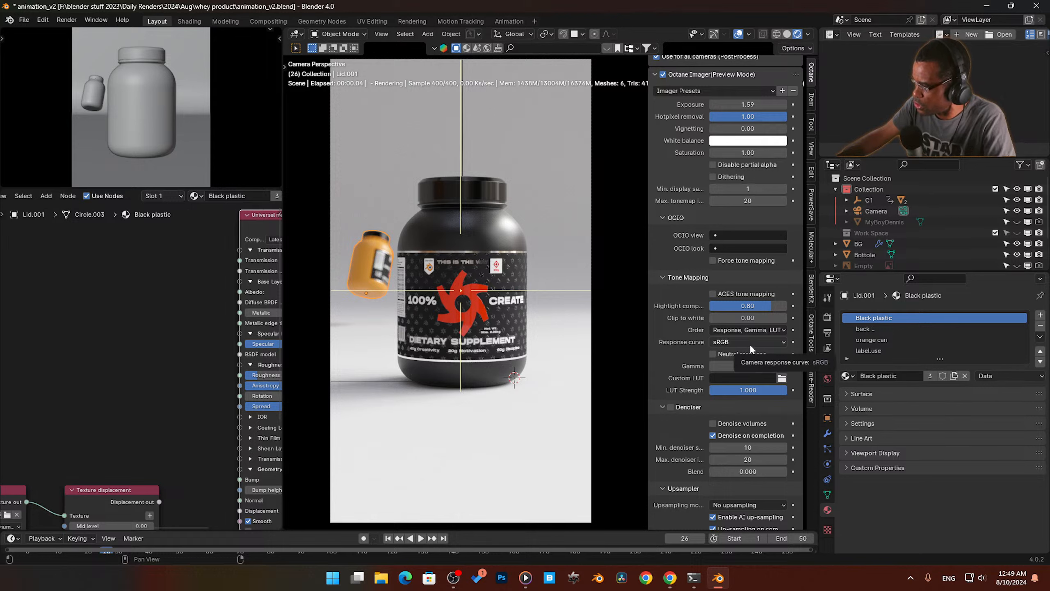
{"action": "left_click", "coordinate": [725, 234]}
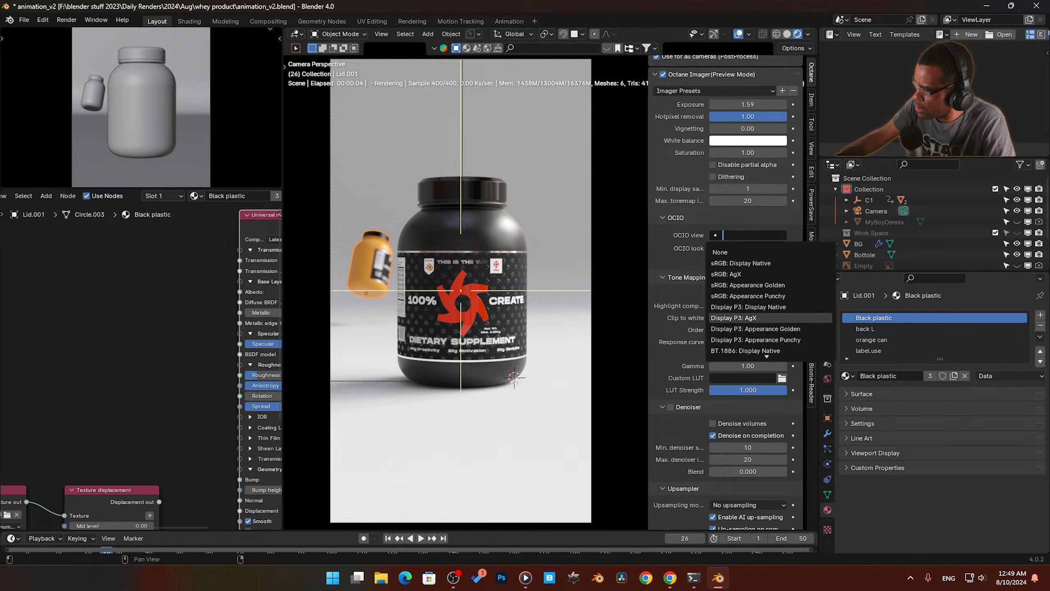
{"action": "left_click", "coordinate": [747, 274]}
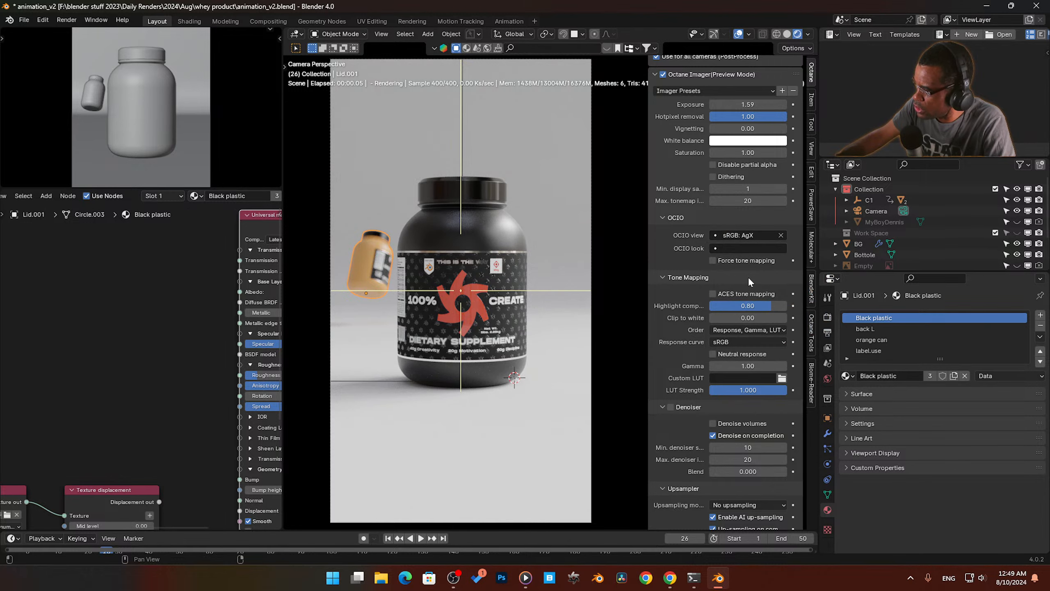
{"action": "left_click", "coordinate": [737, 249]}
{"action": "left_click", "coordinate": [740, 298]}
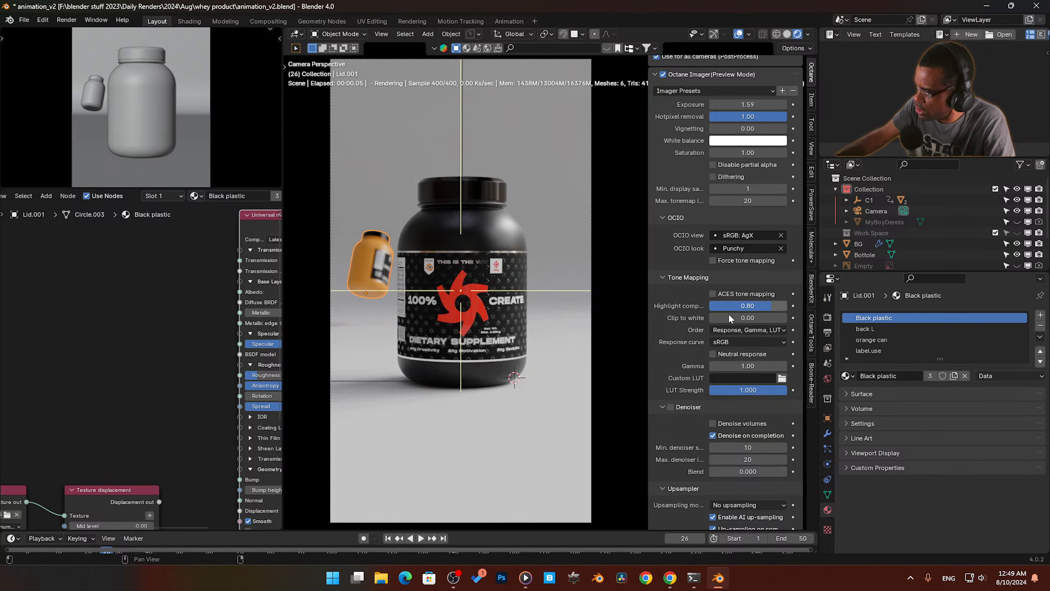
Step: Expand the Octane Postprocess preview settings and test the bloom power at 0, then set it to 50
{"action": "scroll", "coordinate": [691, 405], "scroll_direction": "down", "scroll_amount": 2}
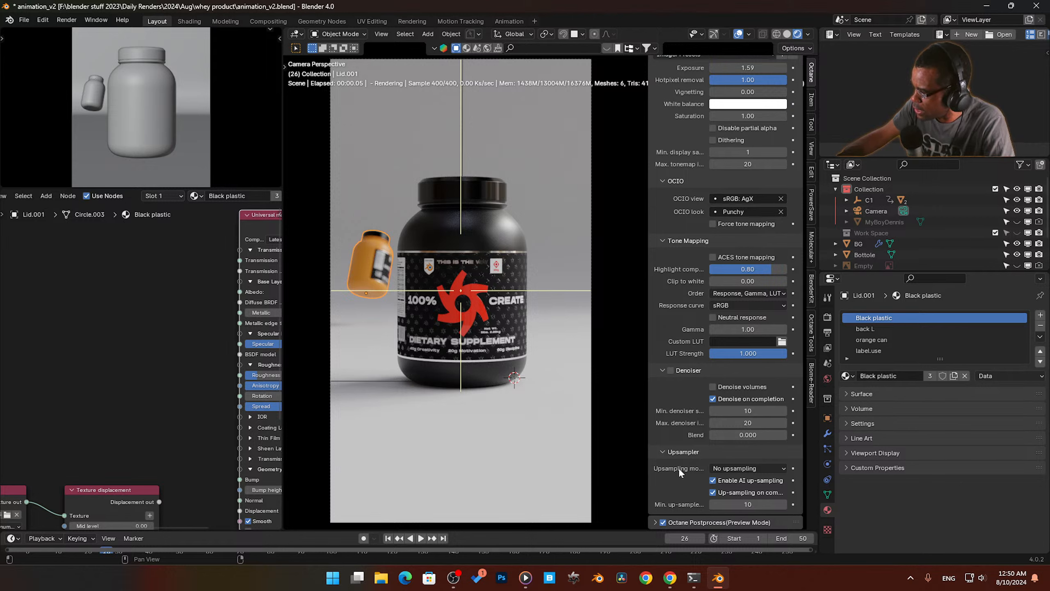
{"action": "left_click", "coordinate": [657, 523]}
{"action": "scroll", "coordinate": [671, 489], "scroll_direction": "down", "scroll_amount": 15}
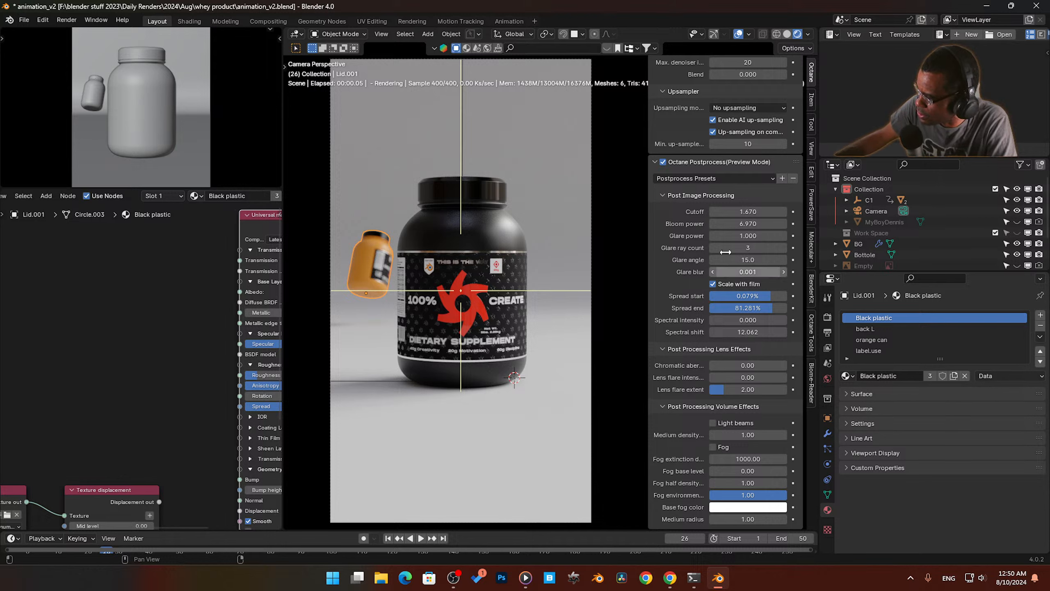
{"action": "left_click", "coordinate": [755, 226]}
{"action": "type", "text": "0"}
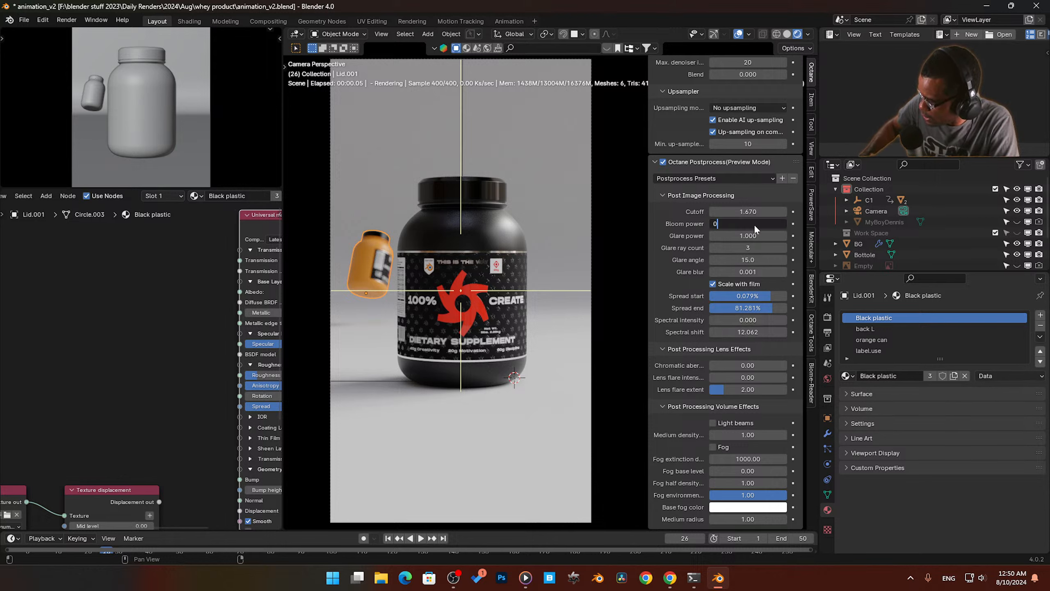
{"action": "key", "text": "Return"}
{"action": "left_click", "coordinate": [755, 224]}
{"action": "type", "text": "50"}
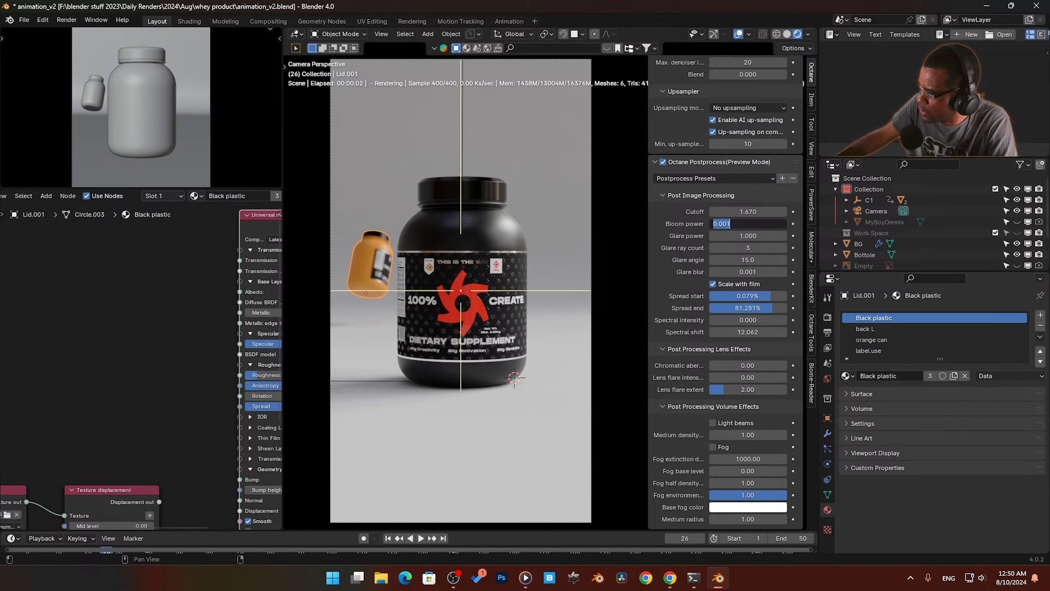
{"action": "key", "text": "Return"}
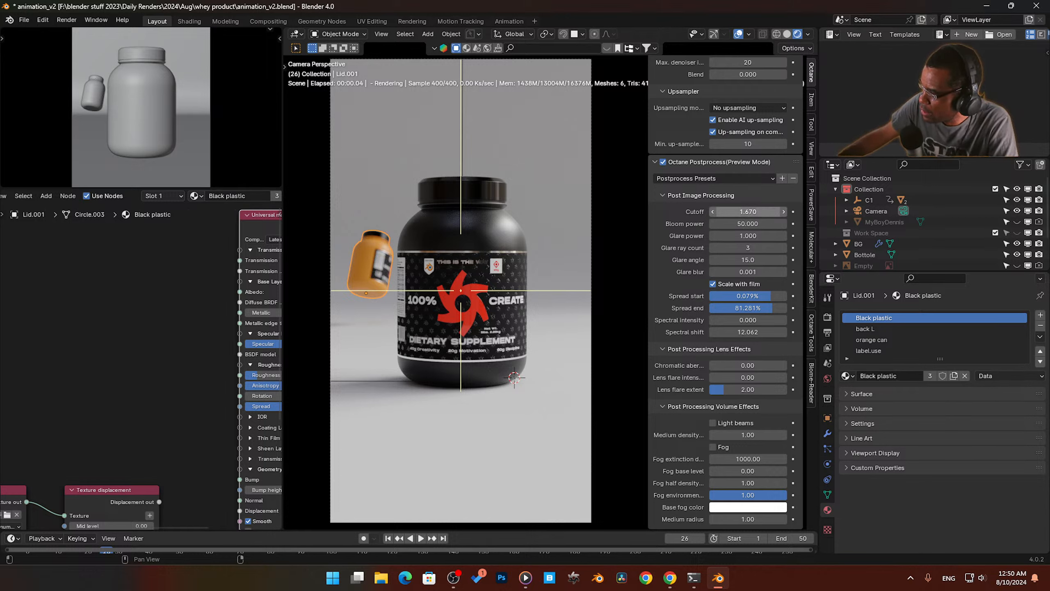
Step: Test the postprocess cutoff at 0, then raise it to 2.020
{"action": "left_click", "coordinate": [755, 212]}
{"action": "type", "text": "0"}
{"action": "key", "text": "Return"}
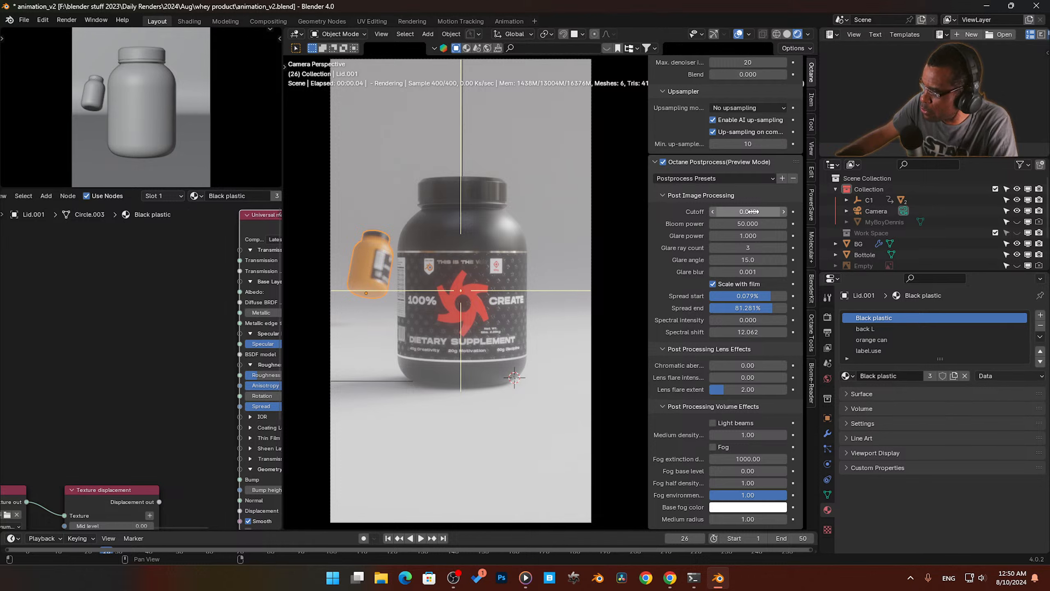
{"action": "mouse_move", "coordinate": [751, 212]}
{"action": "left_mouse_down"}
{"action": "mouse_move", "coordinate": [766, 211]}
{"action": "mouse_move", "coordinate": [745, 211]}
{"action": "mouse_move", "coordinate": [755, 212]}
{"action": "left_mouse_up"}
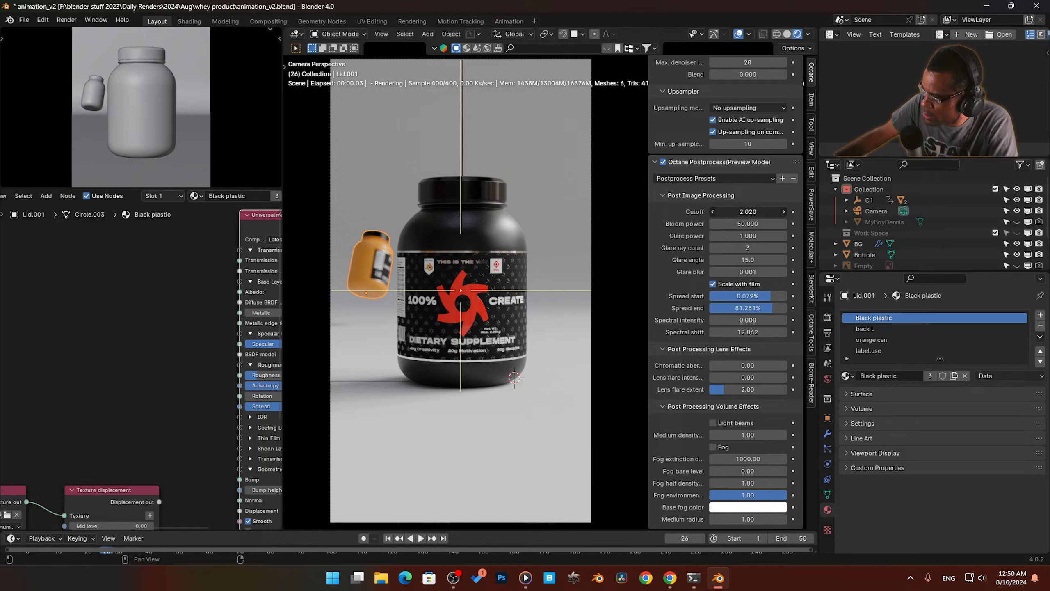
Step: Halve the postprocess bloom power to 25
{"action": "left_click", "coordinate": [747, 224]}
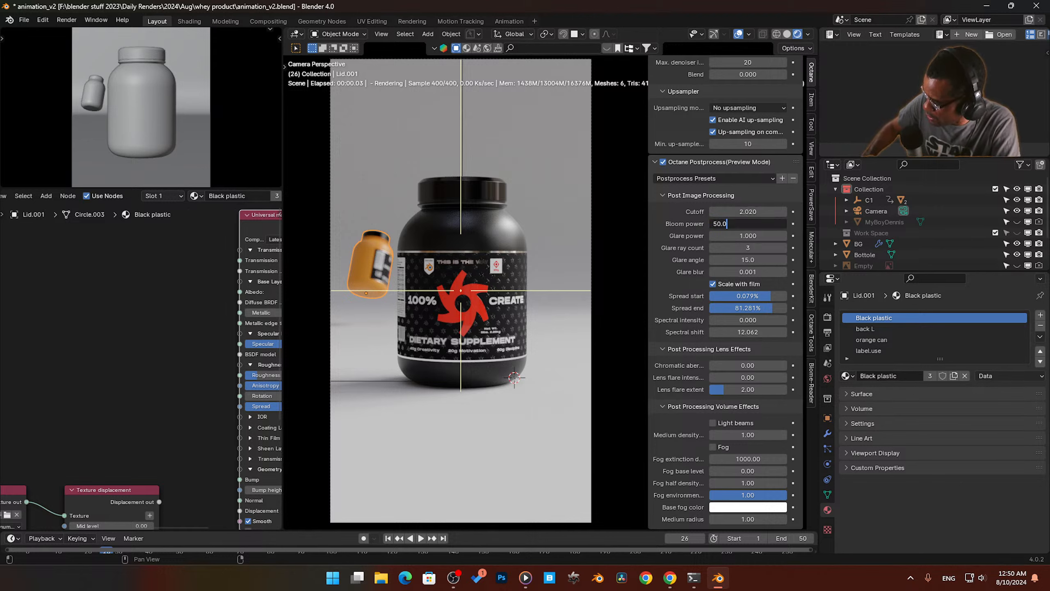
{"action": "type", "text": "/2"}
{"action": "key", "text": "Return"}
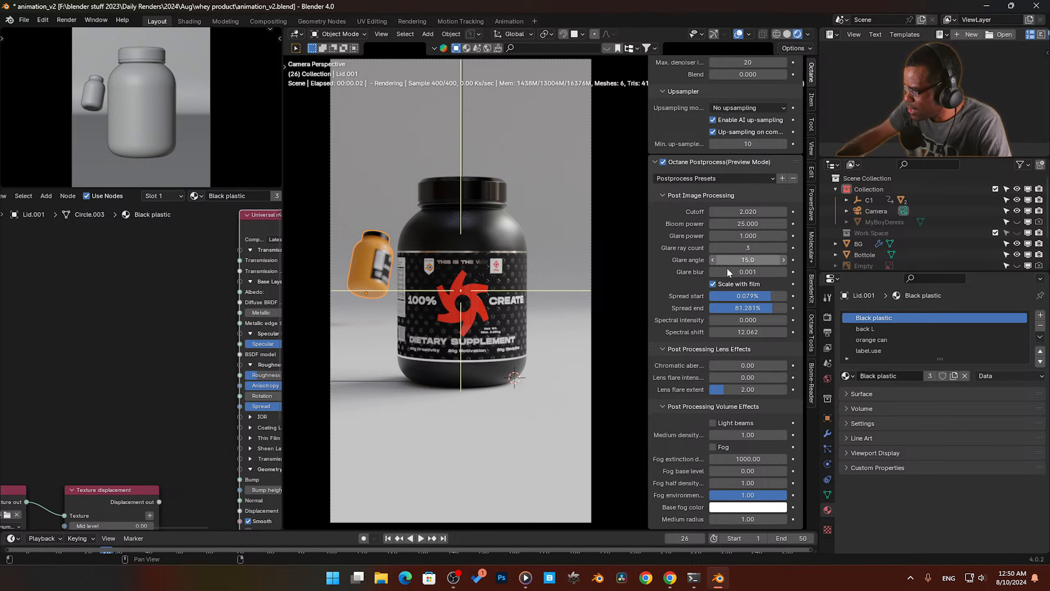
Step: Raise the postprocess glare power to 100, then to 400, checking the highlights on the main bottle up close
{"action": "mouse_move", "coordinate": [747, 236]}
{"action": "left_mouse_down"}
{"action": "mouse_move", "coordinate": [777, 236]}
{"action": "mouse_move", "coordinate": [752, 230]}
{"action": "left_mouse_up"}
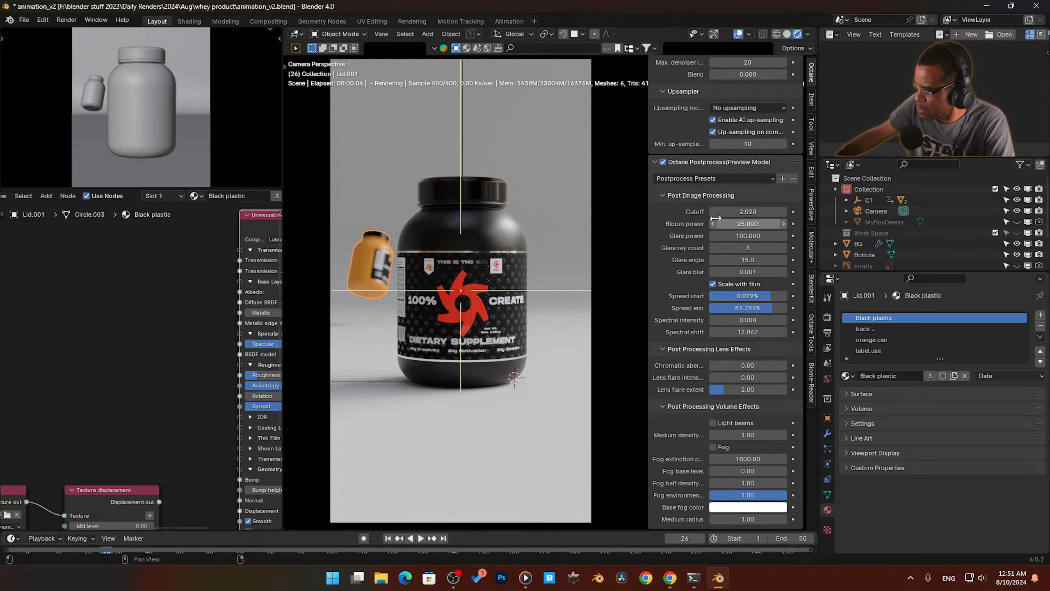
{"action": "scroll", "coordinate": [461, 288], "scroll_direction": "up", "scroll_amount": 3}
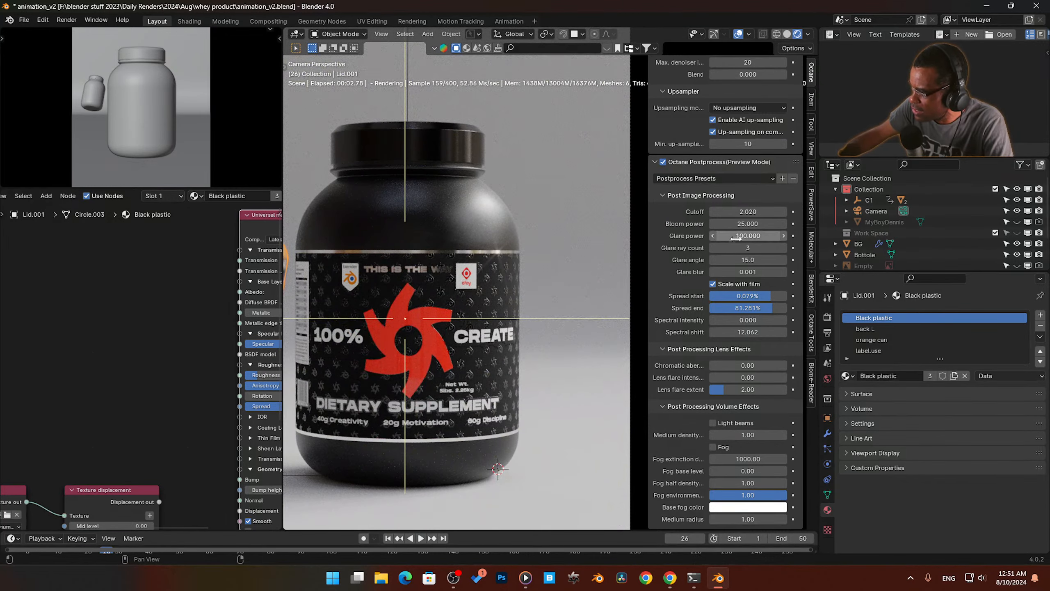
{"action": "left_click", "coordinate": [754, 239]}
{"action": "type", "text": "400"}
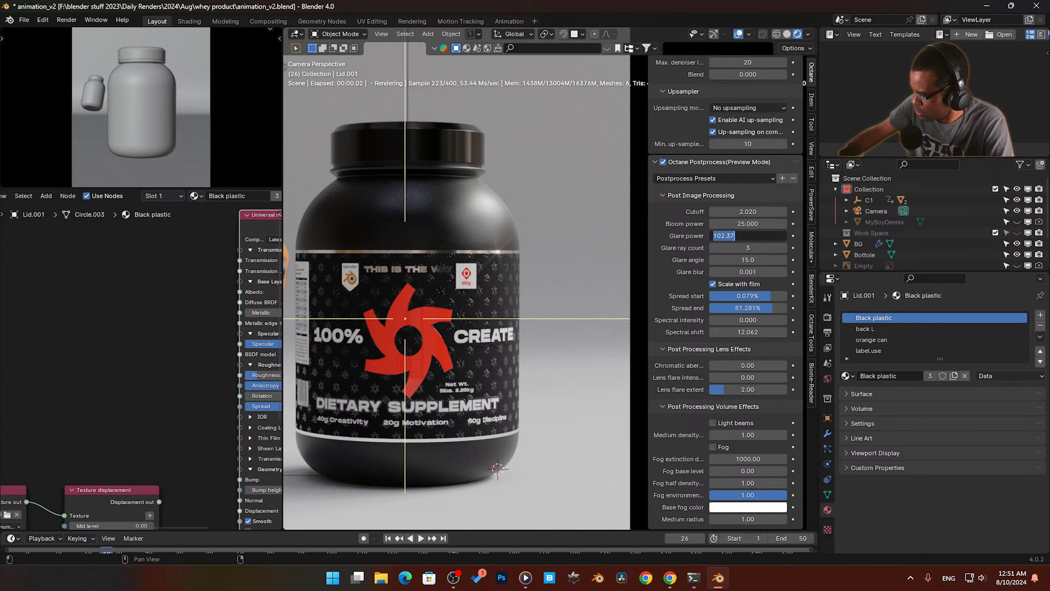
{"action": "key", "text": "Return"}
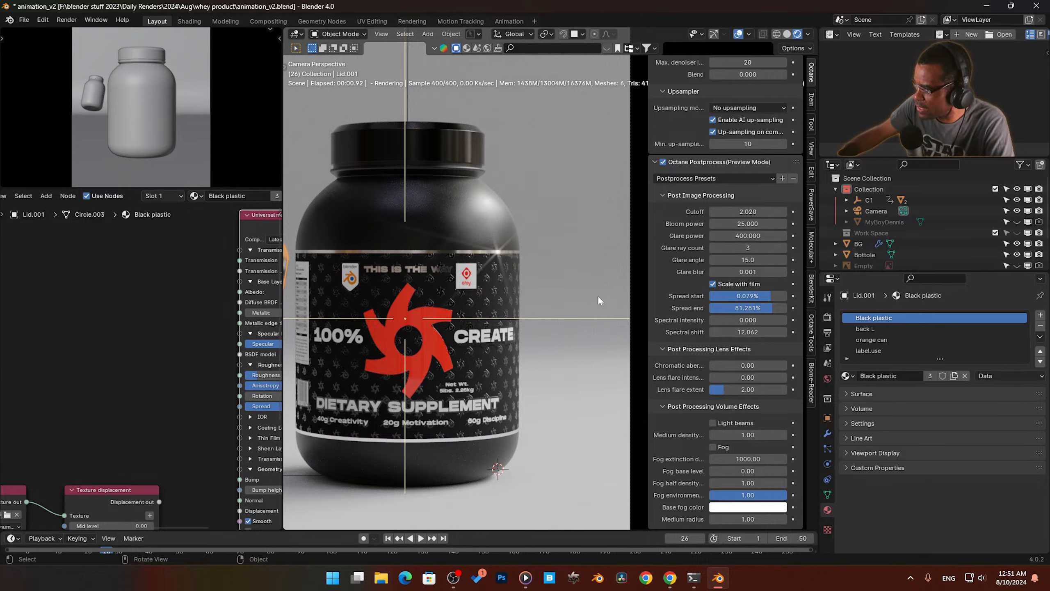
Step: Try different glare ray counts on the bottle's highlights and reduce the count to 1
{"action": "left_click", "coordinate": [784, 247]}
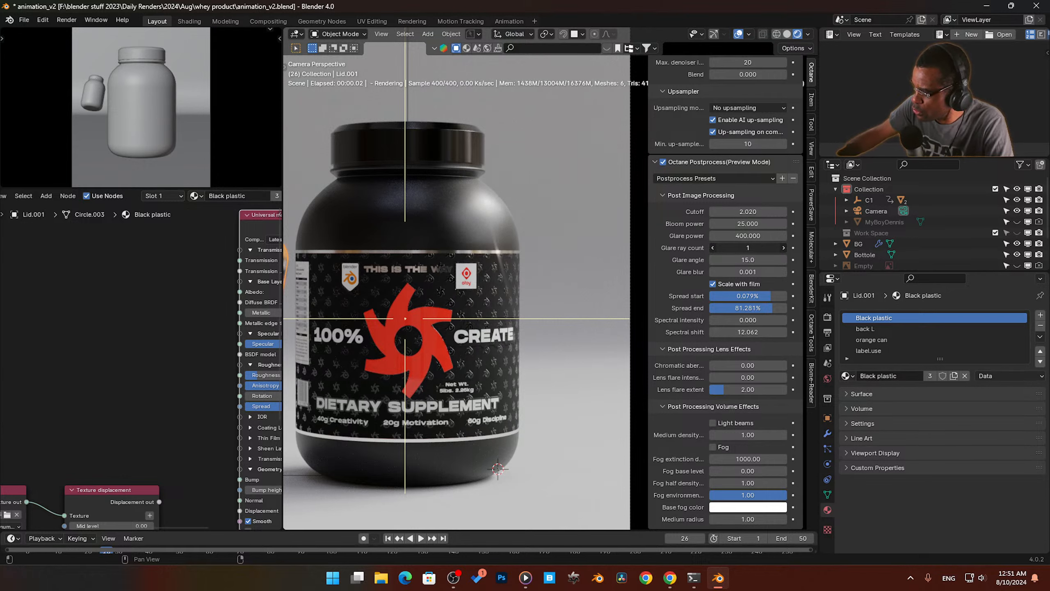
{"action": "left_click", "coordinate": [784, 248]}
{"action": "left_click", "coordinate": [784, 248]}
{"action": "left_click_drag", "start_coordinate": [754, 248], "coordinate": [726, 248]}
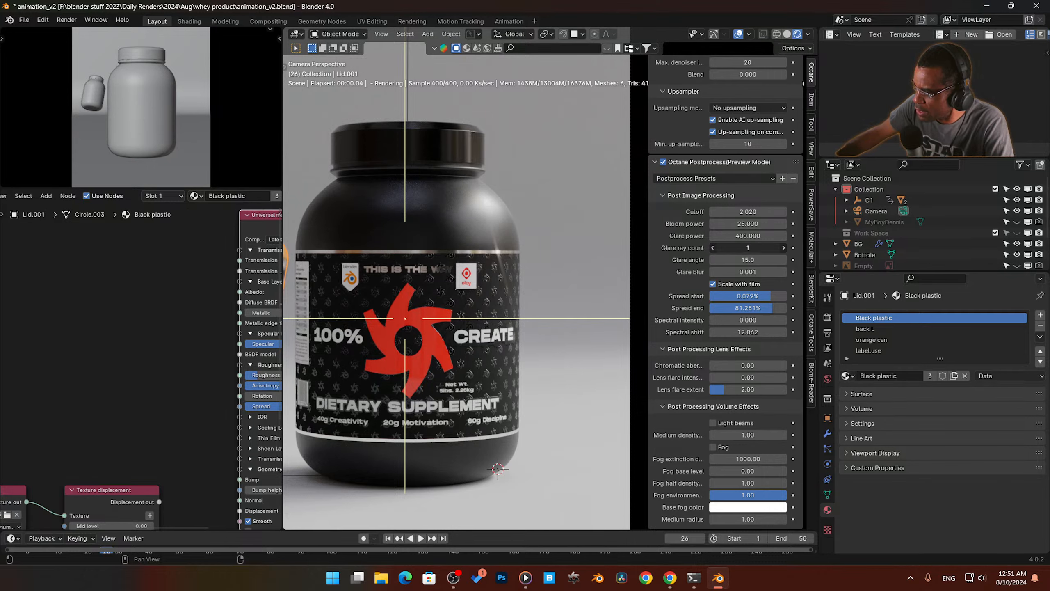
Step: Set the postprocess glare angle to 90 and reduce the glare power to 0
{"action": "left_click", "coordinate": [757, 261]}
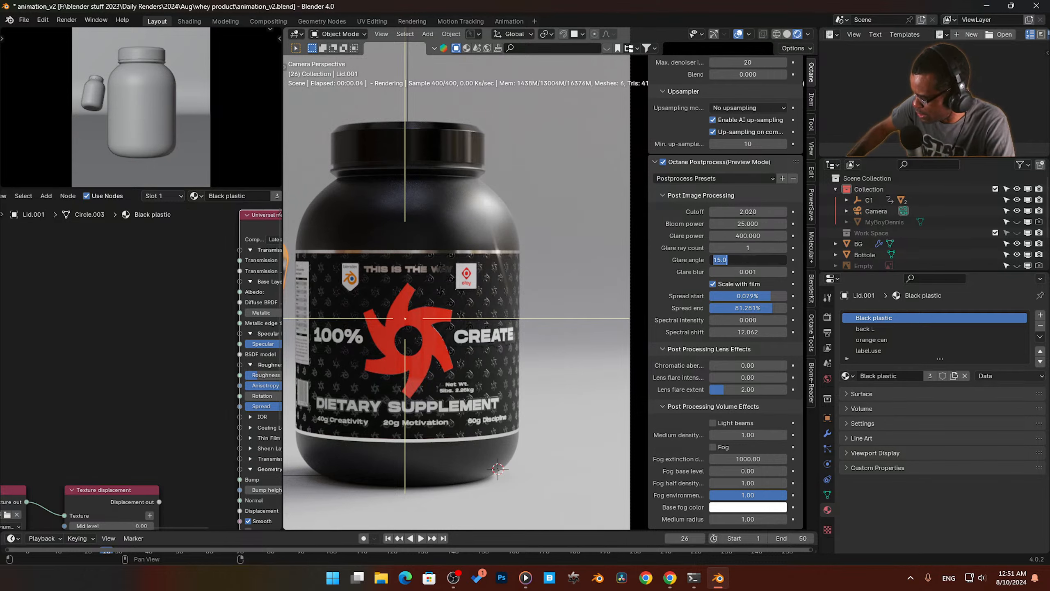
{"action": "type", "text": "90"}
{"action": "key", "text": "Return"}
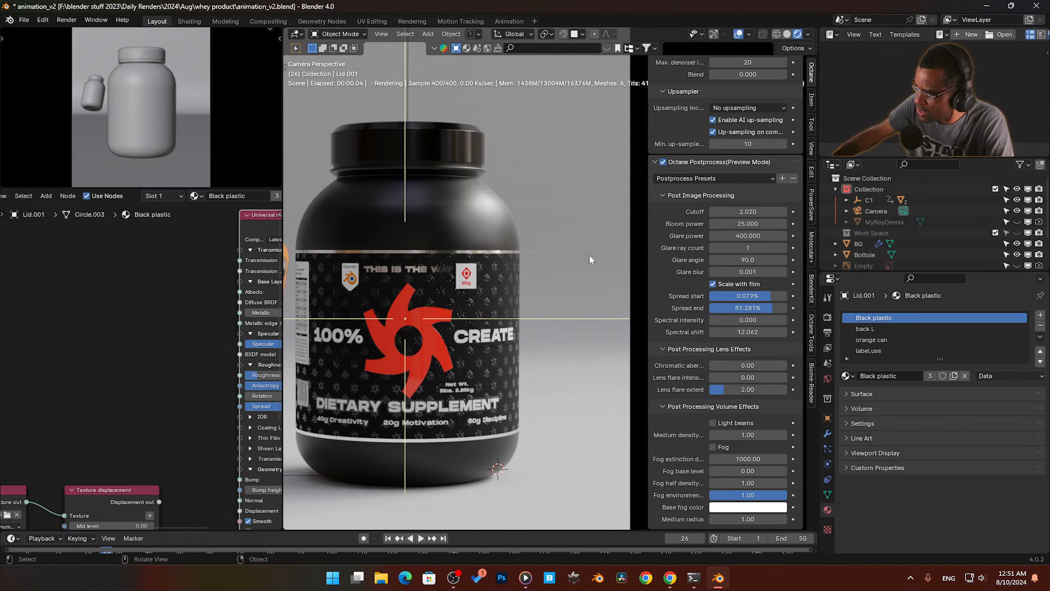
{"action": "left_click", "coordinate": [755, 237]}
{"action": "type", "text": "0"}
{"action": "key", "text": "Return"}
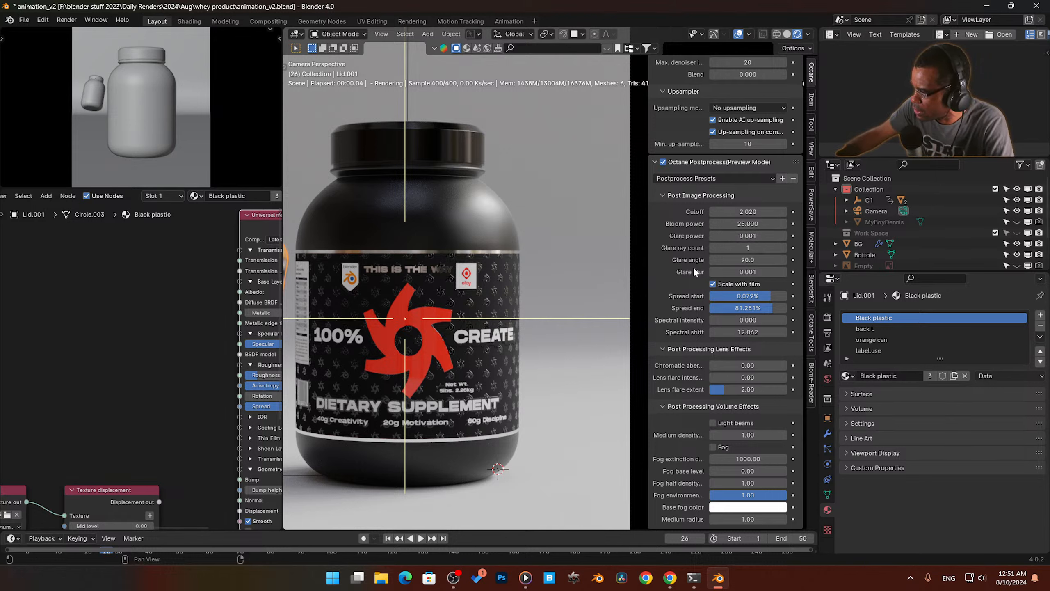
Step: Reduce the postprocess bloom power to 10 and check the whole camera frame
{"action": "left_click", "coordinate": [755, 224]}
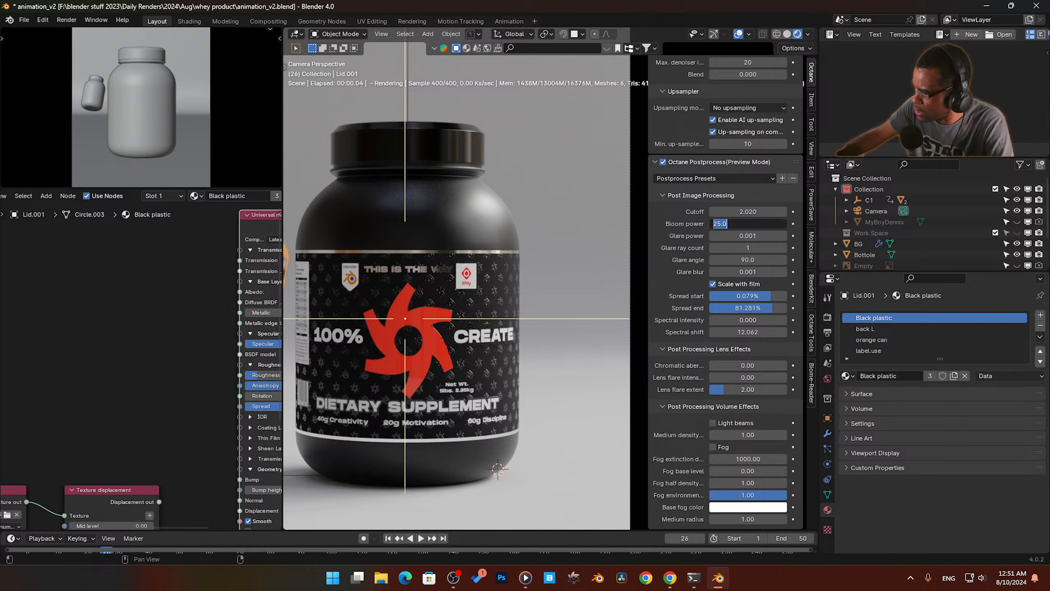
{"action": "type", "text": "10"}
{"action": "key", "text": "Return"}
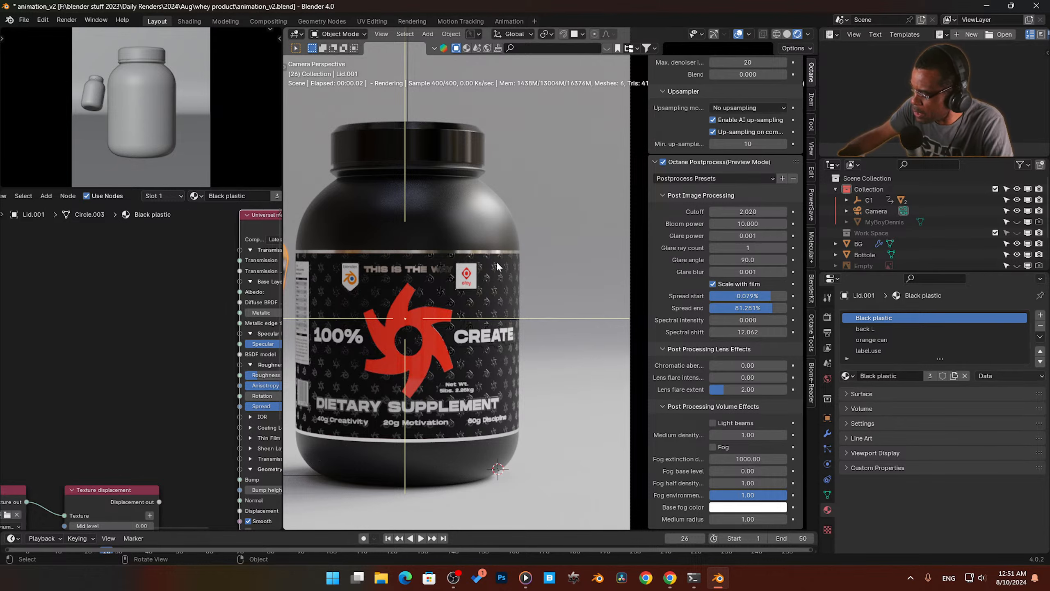
{"action": "key", "text": "Home"}
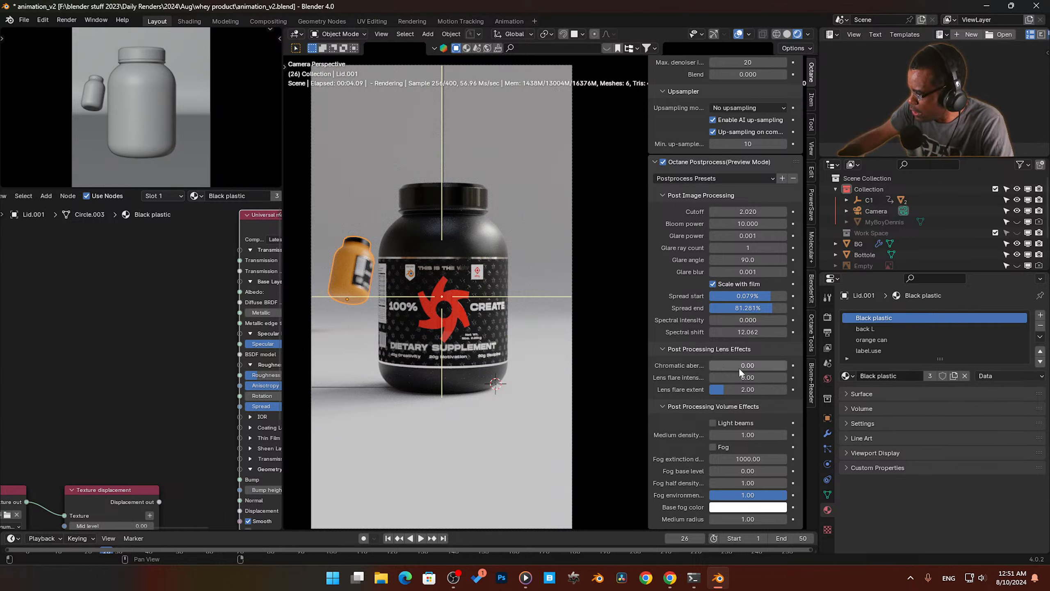
Step: Set the postprocess chromatic aberration to 0.09 and test the lens flare intensity
{"action": "left_click_drag", "start_coordinate": [738, 368], "coordinate": [712, 366]}
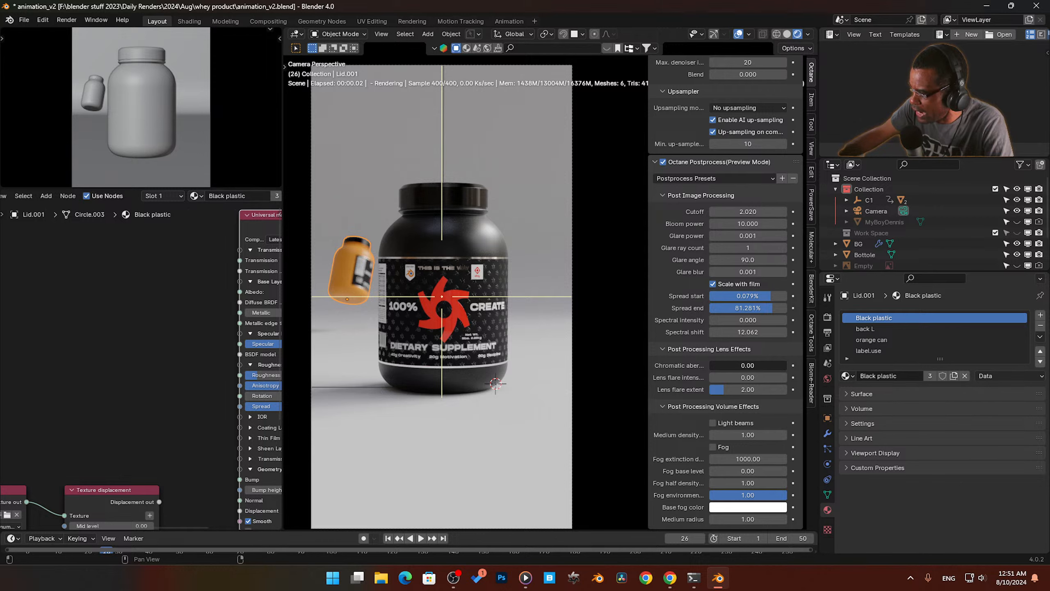
{"action": "mouse_move", "coordinate": [713, 366]}
{"action": "left_mouse_down"}
{"action": "mouse_move", "coordinate": [724, 366]}
{"action": "mouse_move", "coordinate": [712, 366]}
{"action": "left_mouse_up"}
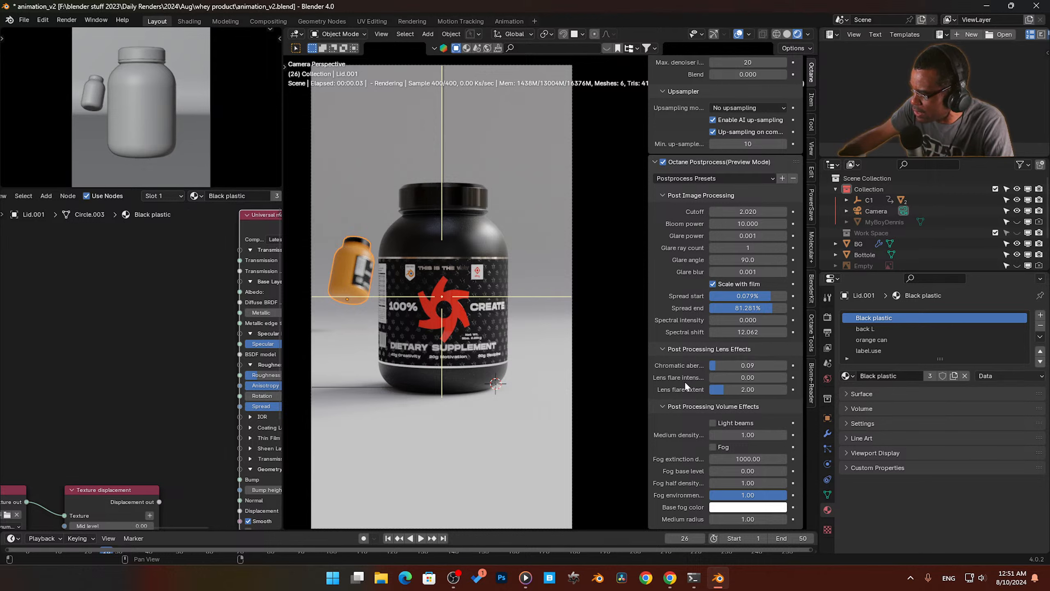
{"action": "mouse_move", "coordinate": [733, 378]}
{"action": "left_mouse_down"}
{"action": "mouse_move", "coordinate": [793, 378]}
{"action": "mouse_move", "coordinate": [730, 378]}
{"action": "left_mouse_up"}
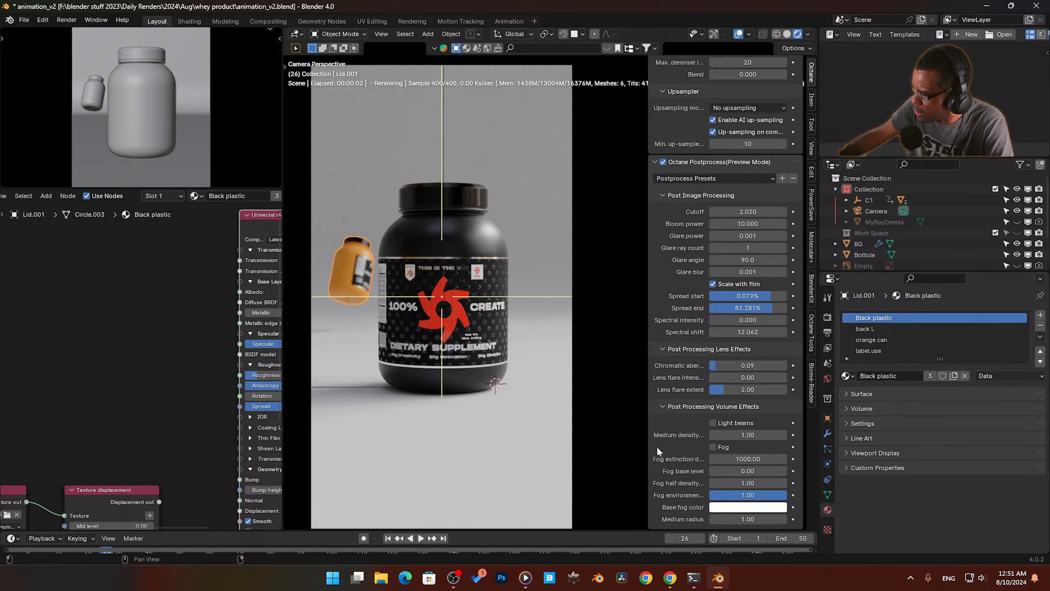
{"action": "left_click", "coordinate": [668, 408]}
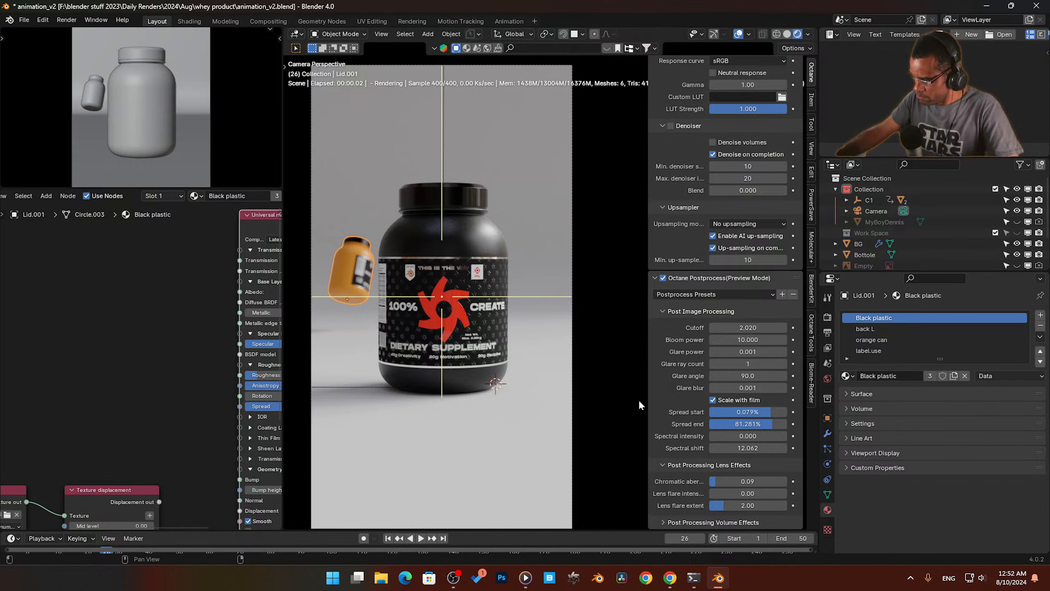
Step: In the scene's render color management, lower the gamma to 0.930 and try a slightly lower exposure
{"action": "left_click", "coordinate": [828, 317]}
{"action": "scroll", "coordinate": [891, 420], "scroll_direction": "down", "scroll_amount": 10}
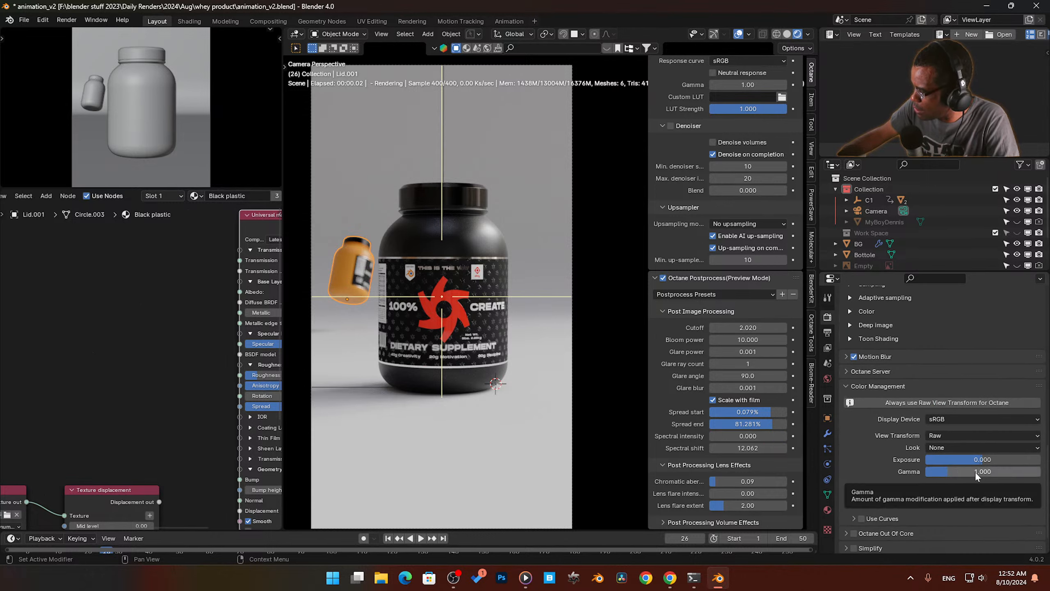
{"action": "mouse_move", "coordinate": [975, 471]}
{"action": "left_mouse_down"}
{"action": "mouse_move", "coordinate": [990, 471]}
{"action": "mouse_move", "coordinate": [959, 472]}
{"action": "mouse_move", "coordinate": [993, 471]}
{"action": "mouse_move", "coordinate": [989, 459]}
{"action": "mouse_move", "coordinate": [954, 472]}
{"action": "mouse_move", "coordinate": [971, 460]}
{"action": "mouse_move", "coordinate": [990, 471]}
{"action": "mouse_move", "coordinate": [957, 460]}
{"action": "mouse_move", "coordinate": [967, 459]}
{"action": "left_mouse_up"}
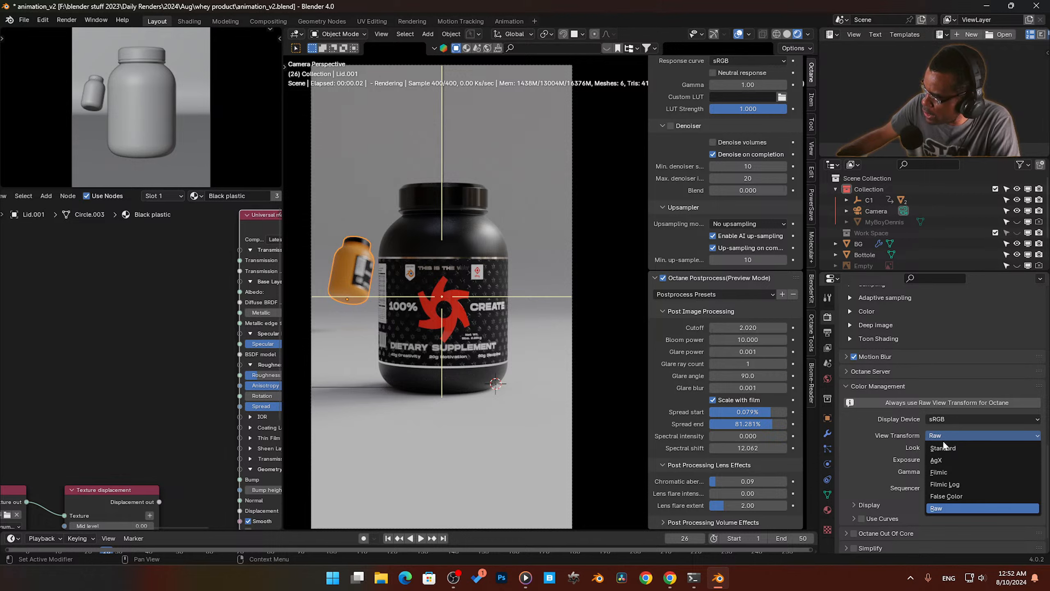
Step: Switch the view transform to False Color and test the exposure at 3.756, -0.094 and 0.207
{"action": "left_click", "coordinate": [962, 497]}
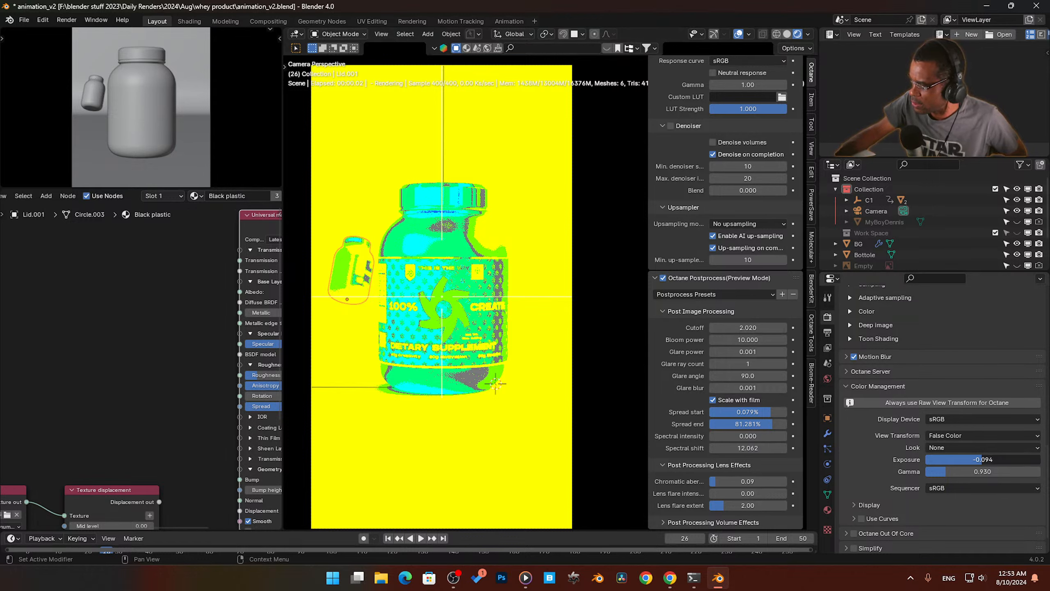
{"action": "left_click_drag", "start_coordinate": [963, 459], "coordinate": [1006, 459]}
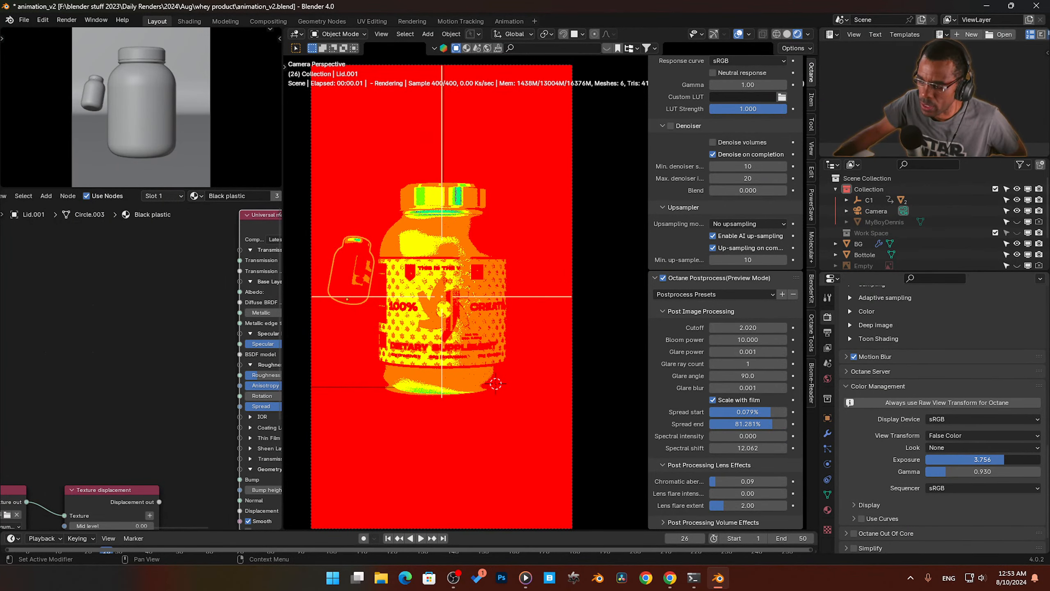
{"action": "left_click_drag", "start_coordinate": [1006, 459], "coordinate": [979, 458]}
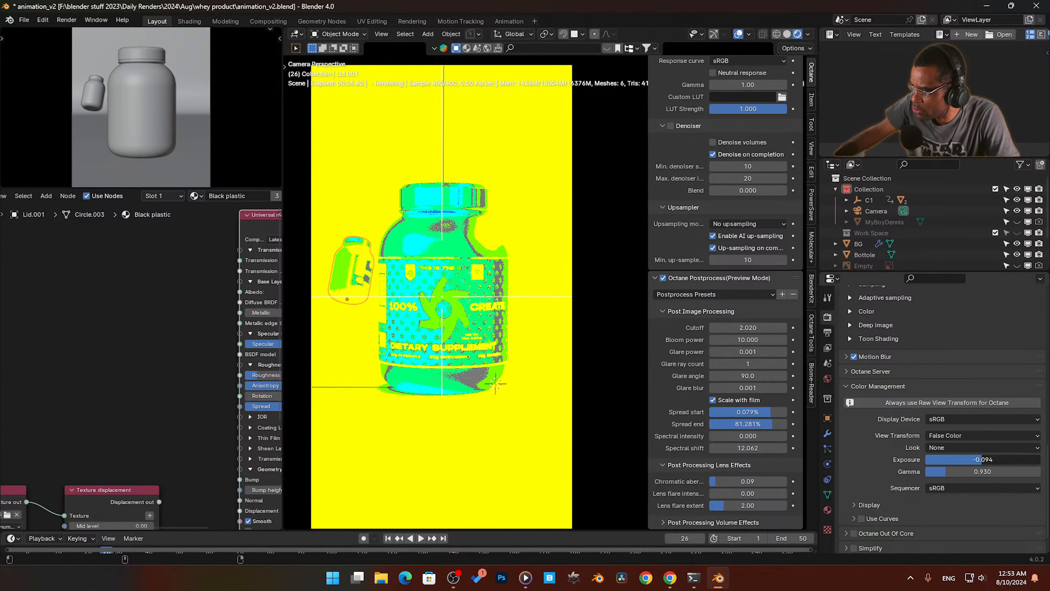
{"action": "left_click_drag", "start_coordinate": [983, 460], "coordinate": [984, 459]}
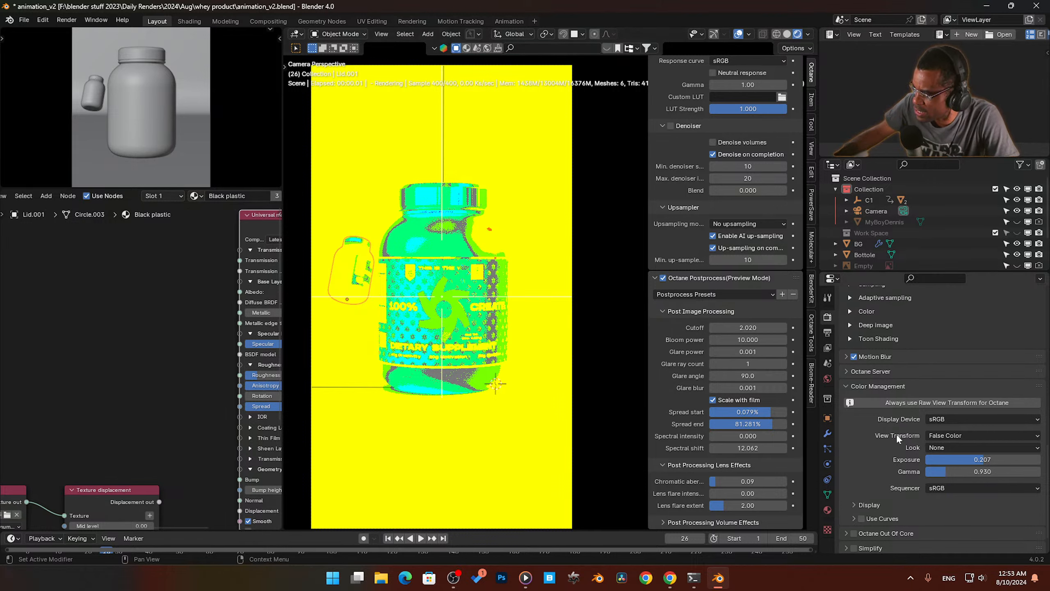
Step: Return the view transform to Raw and set the color management exposure to 0.258
{"action": "left_click", "coordinate": [972, 433]}
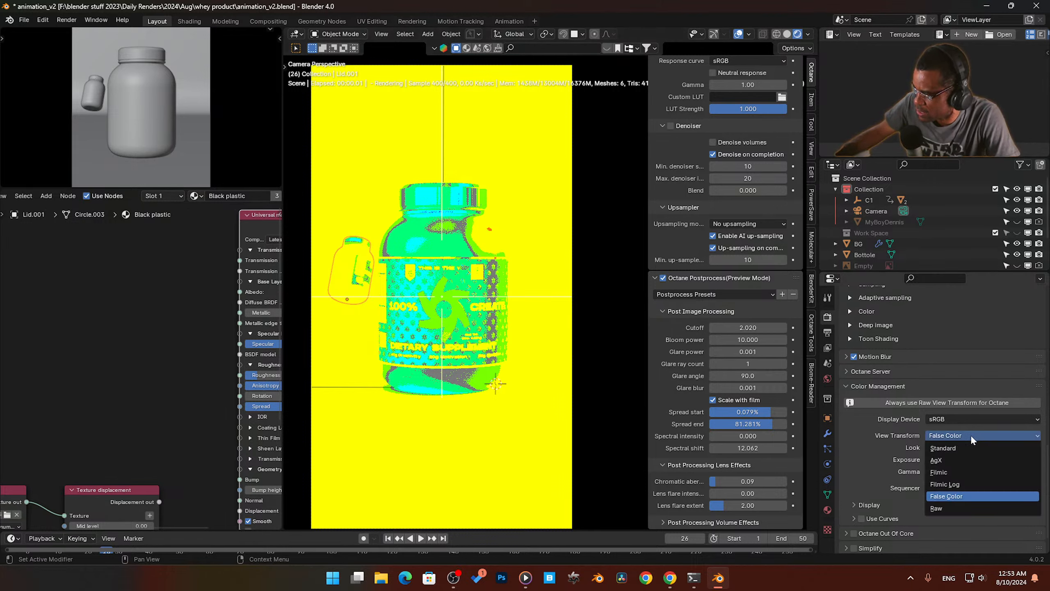
{"action": "left_click", "coordinate": [954, 504]}
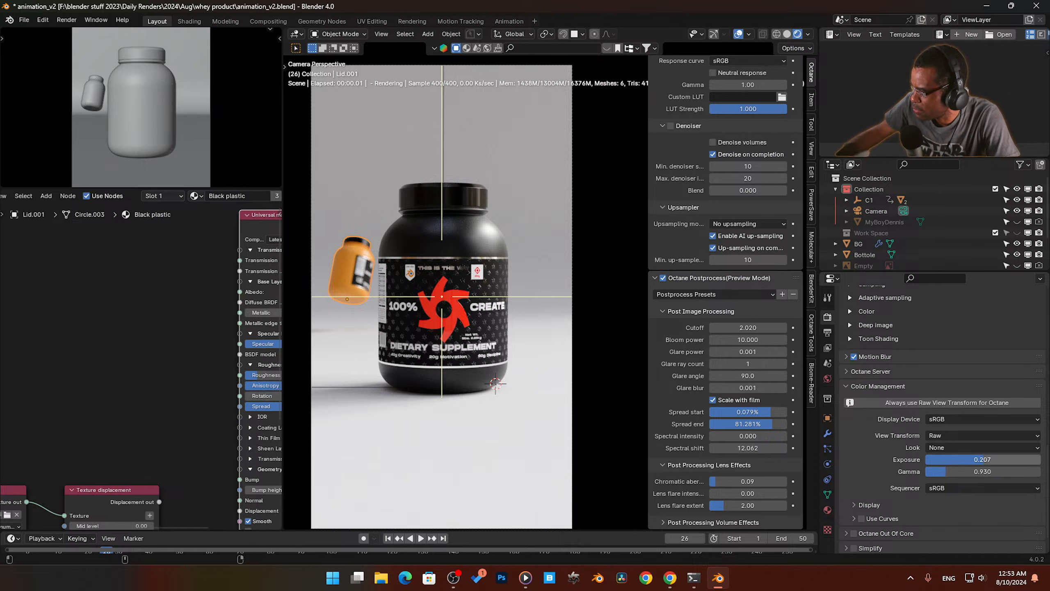
{"action": "left_click_drag", "start_coordinate": [982, 460], "coordinate": [995, 459]}
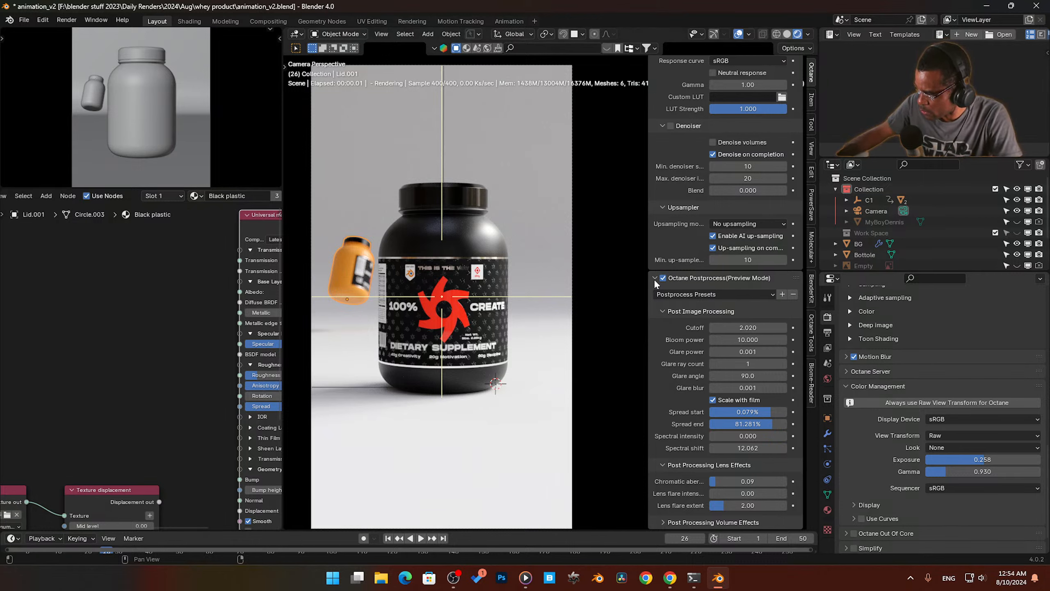
Step: Clear the Octane imager's OCIO view and look, and compare the render with ACES tone mapping on and off
{"action": "scroll", "coordinate": [654, 276], "scroll_direction": "up", "scroll_amount": 10}
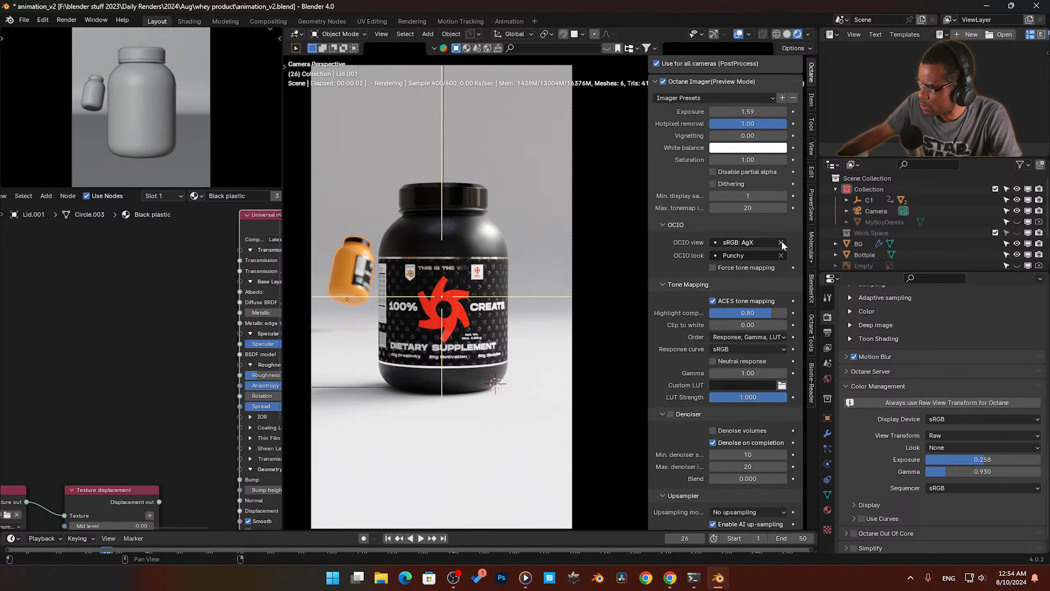
{"action": "left_click", "coordinate": [781, 242]}
{"action": "left_click", "coordinate": [780, 255]}
{"action": "left_click", "coordinate": [713, 301]}
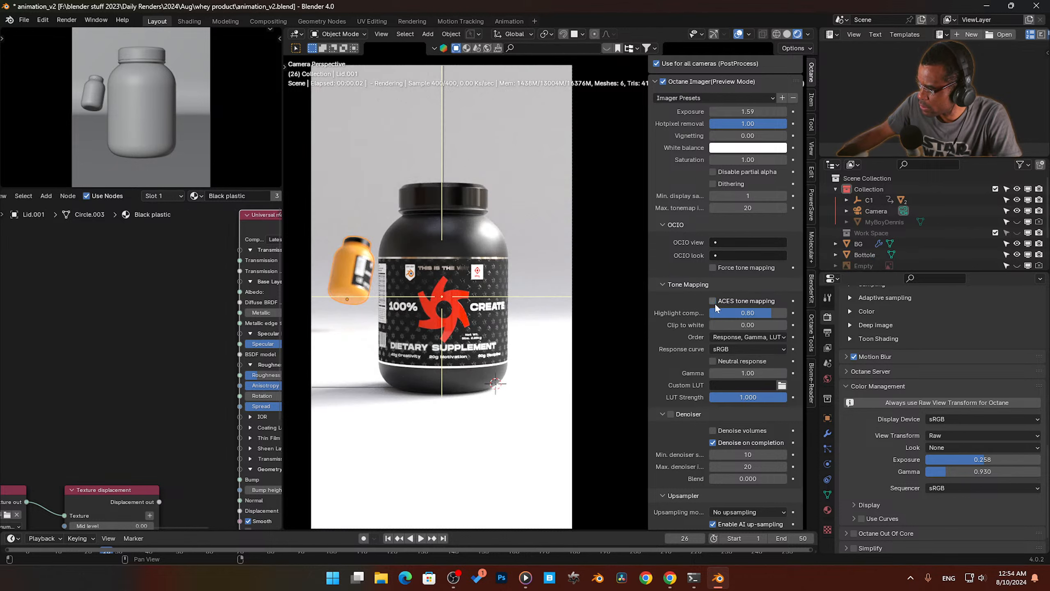
{"action": "left_click", "coordinate": [714, 302]}
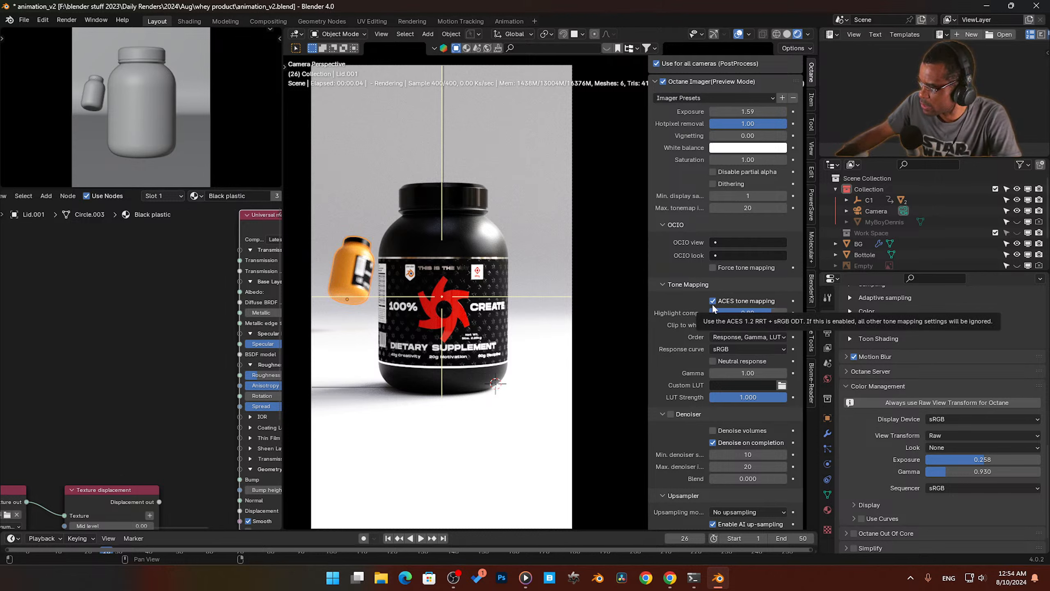
{"action": "left_click", "coordinate": [713, 304]}
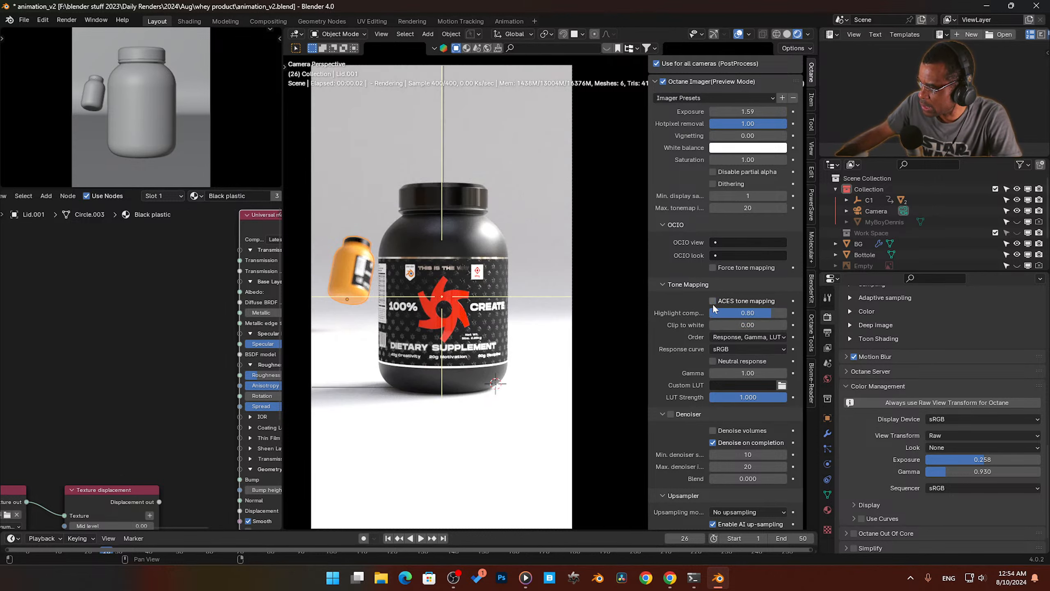
Step: Try the sRGB: AgX OCIO view with the Punchy look while ACES tone mapping is off
{"action": "left_click", "coordinate": [748, 242]}
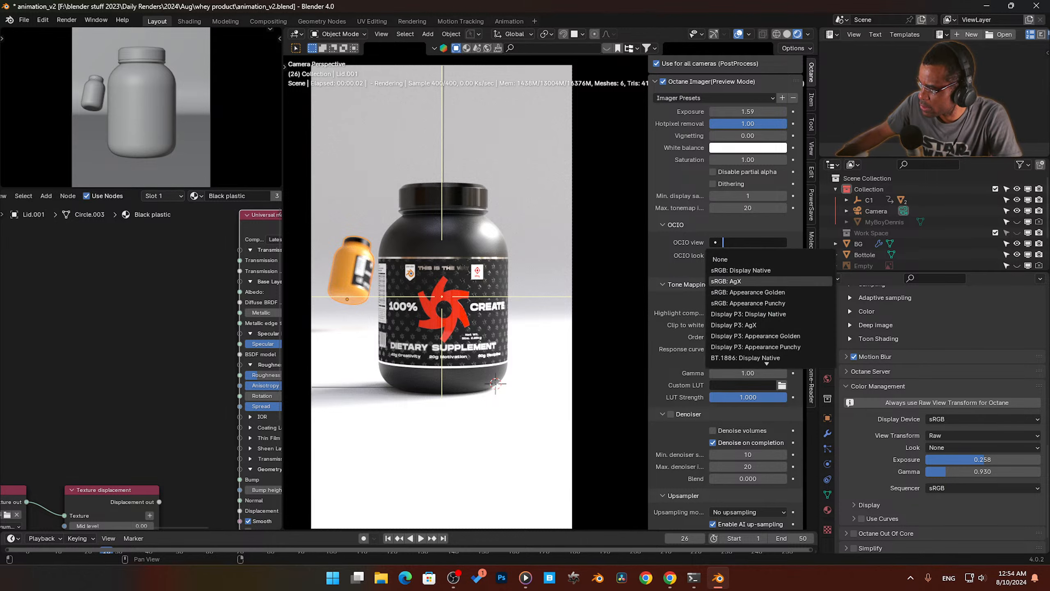
{"action": "left_click", "coordinate": [740, 282]}
{"action": "left_click", "coordinate": [748, 256]}
{"action": "left_click", "coordinate": [721, 305]}
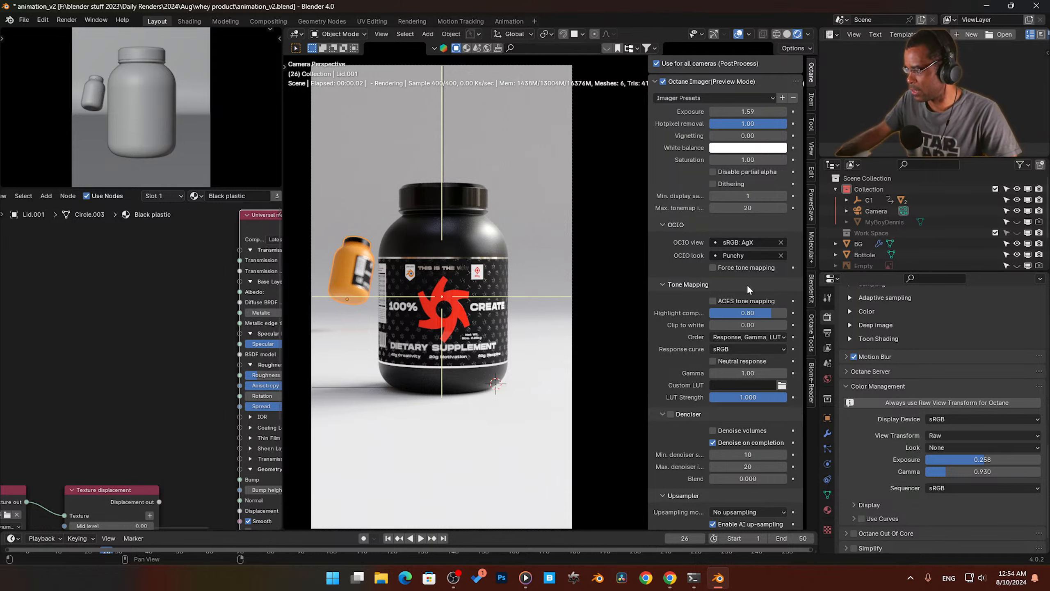
Step: Replace the OCIO view and look with ACES tone mapping and raise the color management gamma to 1.493
{"action": "left_click", "coordinate": [781, 256]}
{"action": "left_click", "coordinate": [781, 243]}
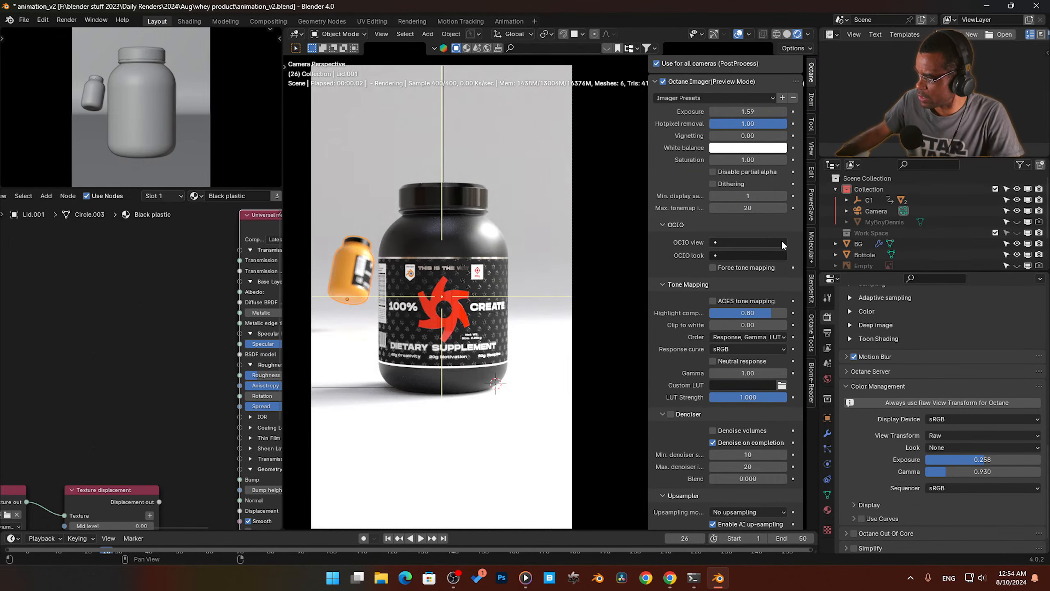
{"action": "left_click", "coordinate": [719, 302]}
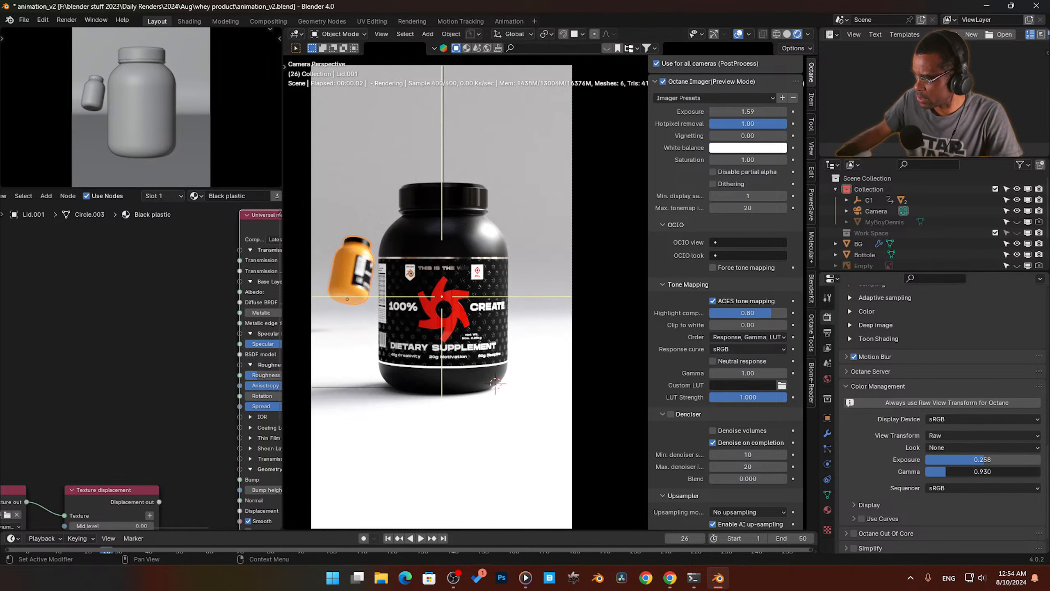
{"action": "left_click_drag", "start_coordinate": [983, 472], "coordinate": [958, 471]}
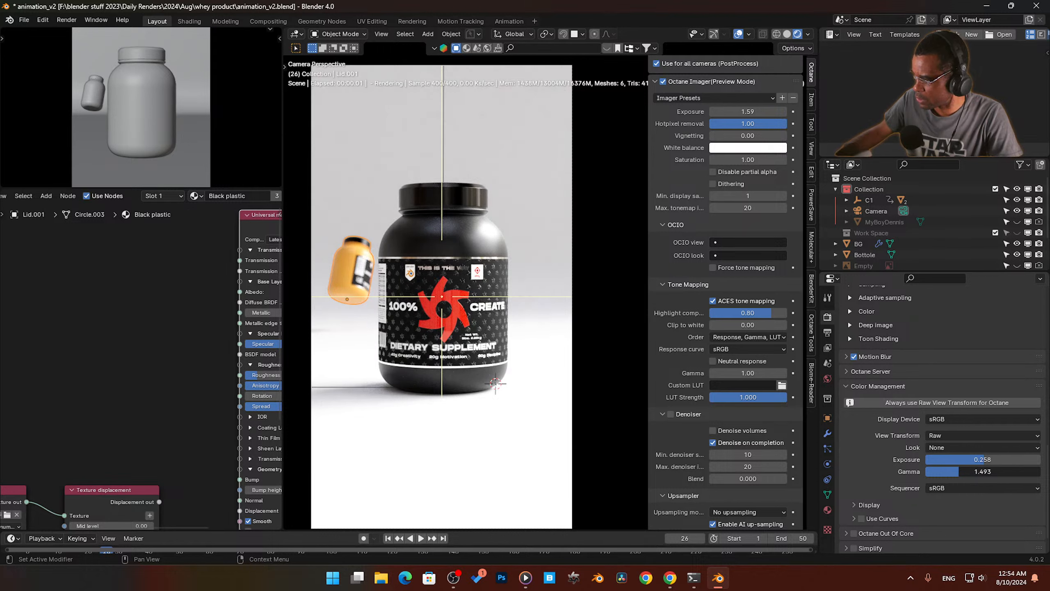
Step: Compare the False Color and Filmic view transforms on the render, and return to Raw
{"action": "left_click", "coordinate": [966, 435]}
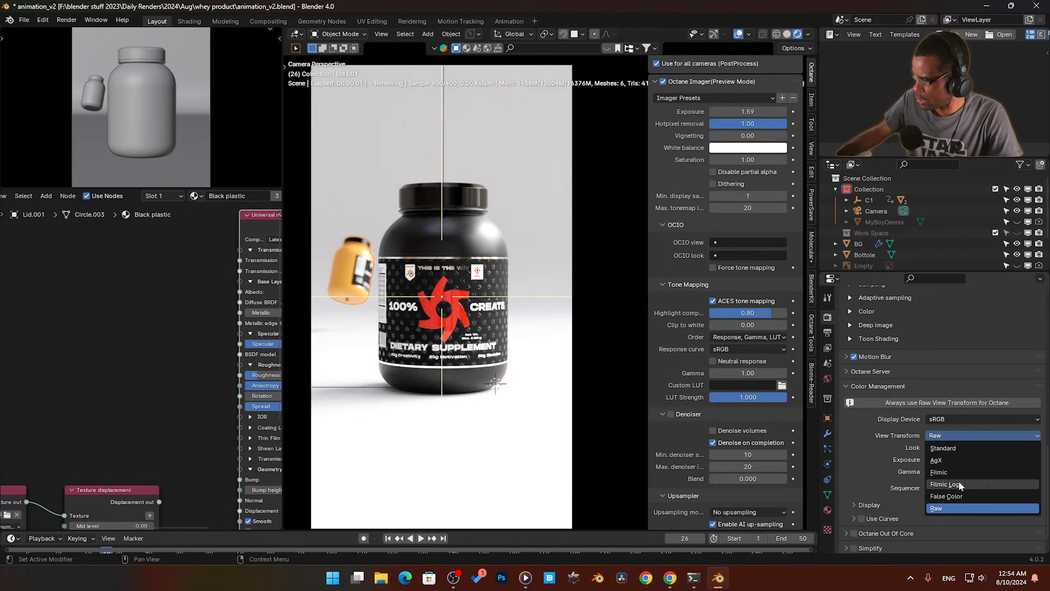
{"action": "left_click", "coordinate": [963, 495]}
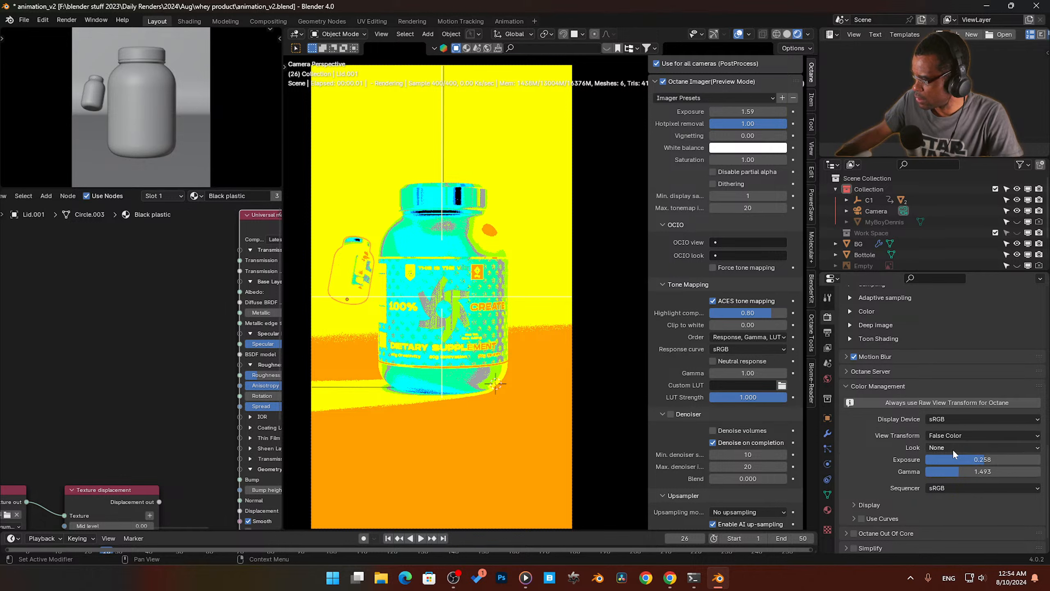
{"action": "left_click", "coordinate": [956, 438]}
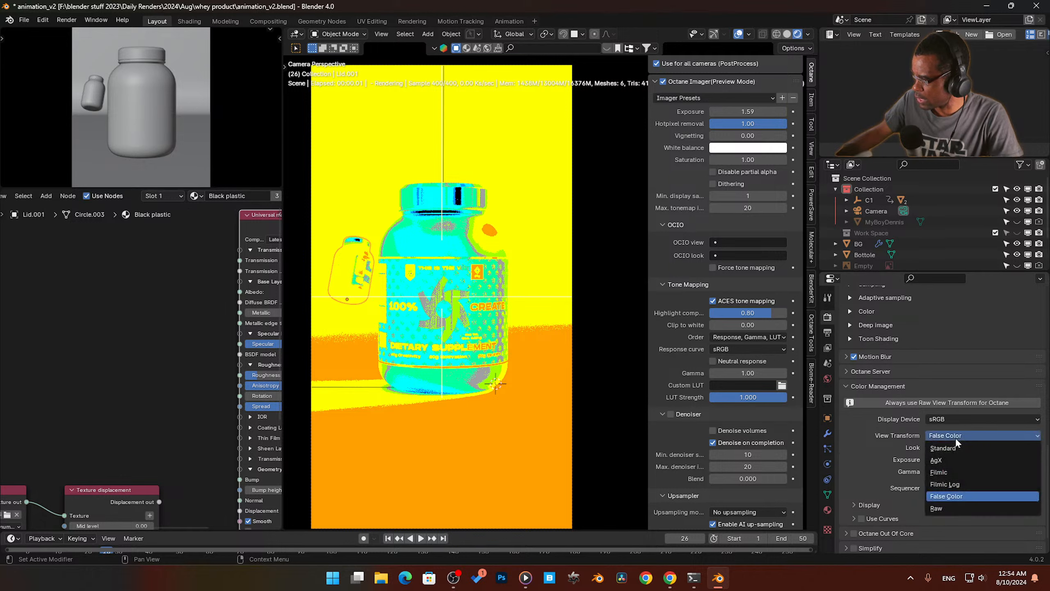
{"action": "left_click", "coordinate": [957, 473]}
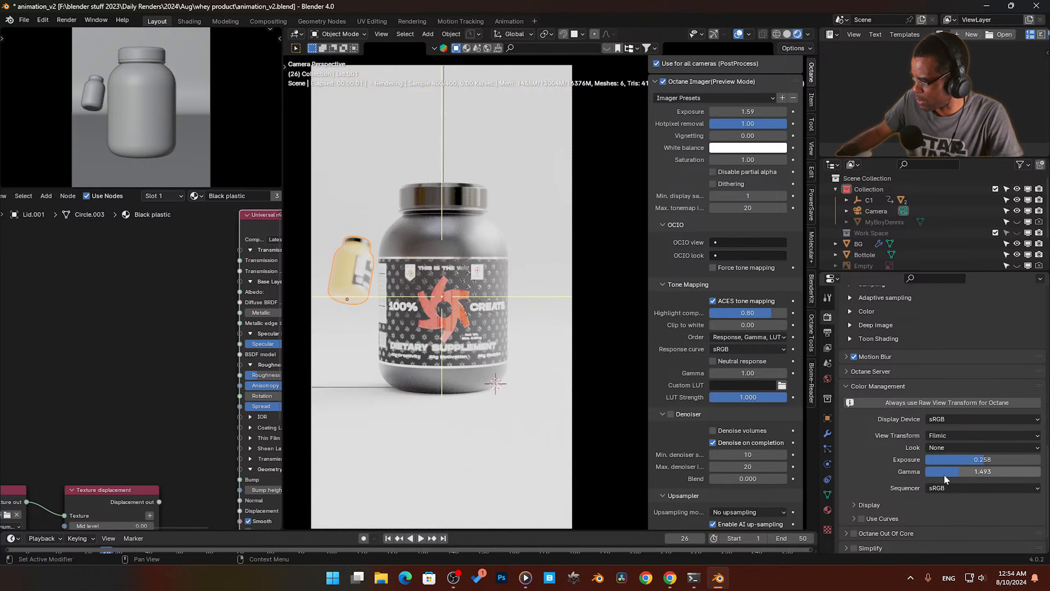
{"action": "left_click", "coordinate": [963, 436]}
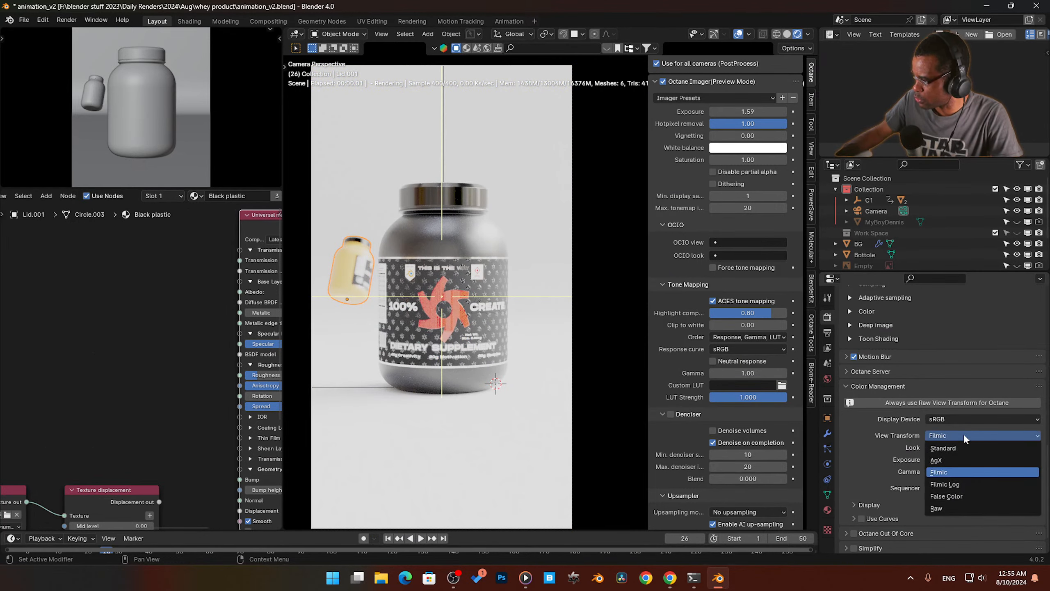
{"action": "left_click", "coordinate": [951, 504]}
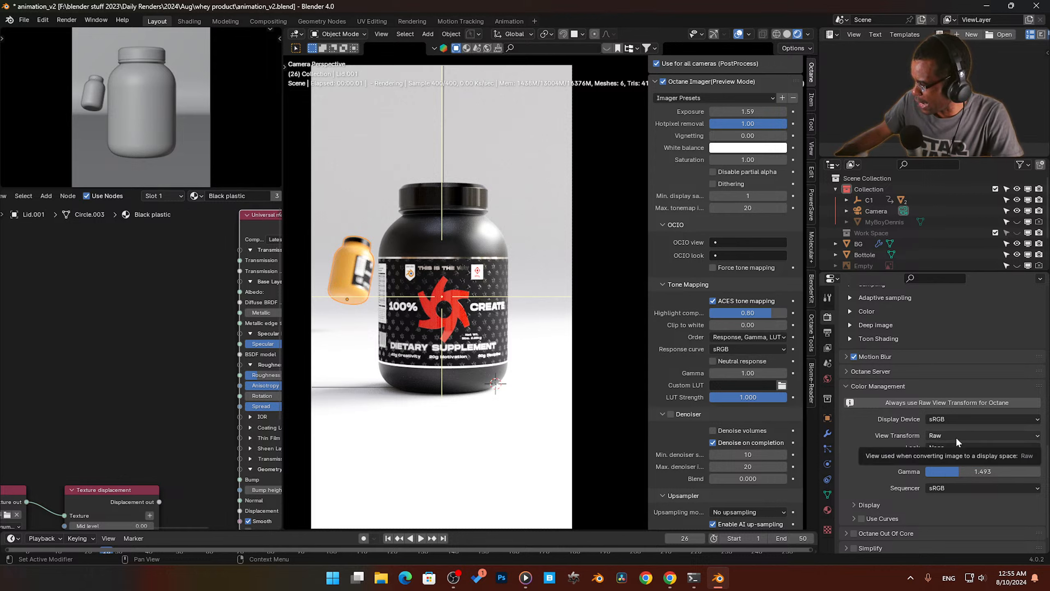
{"action": "left_click", "coordinate": [947, 447]}
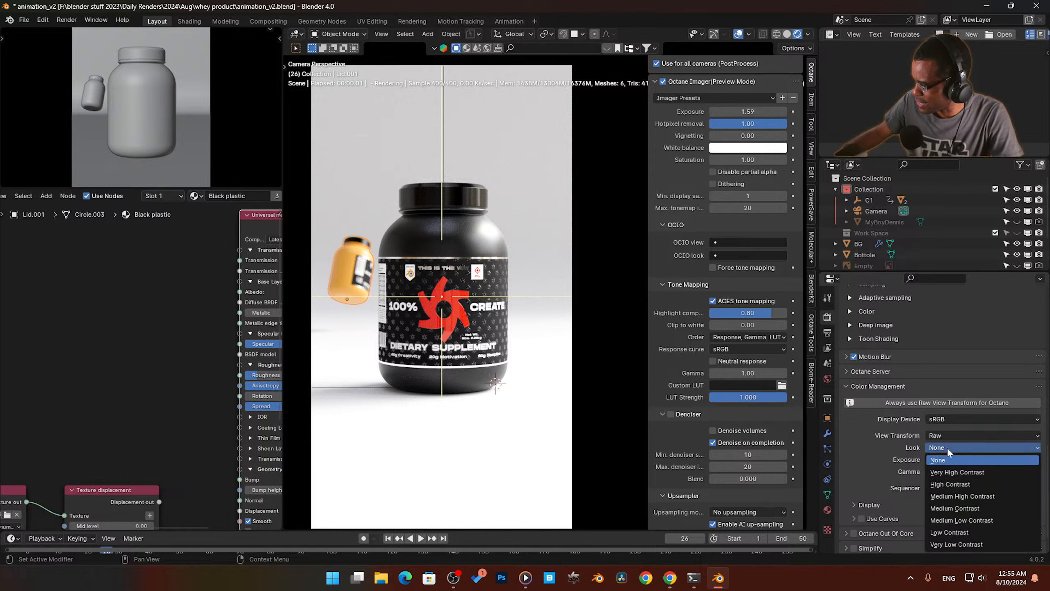
{"action": "left_click", "coordinate": [948, 448]}
{"action": "left_click", "coordinate": [952, 437]}
{"action": "left_click", "coordinate": [953, 437]}
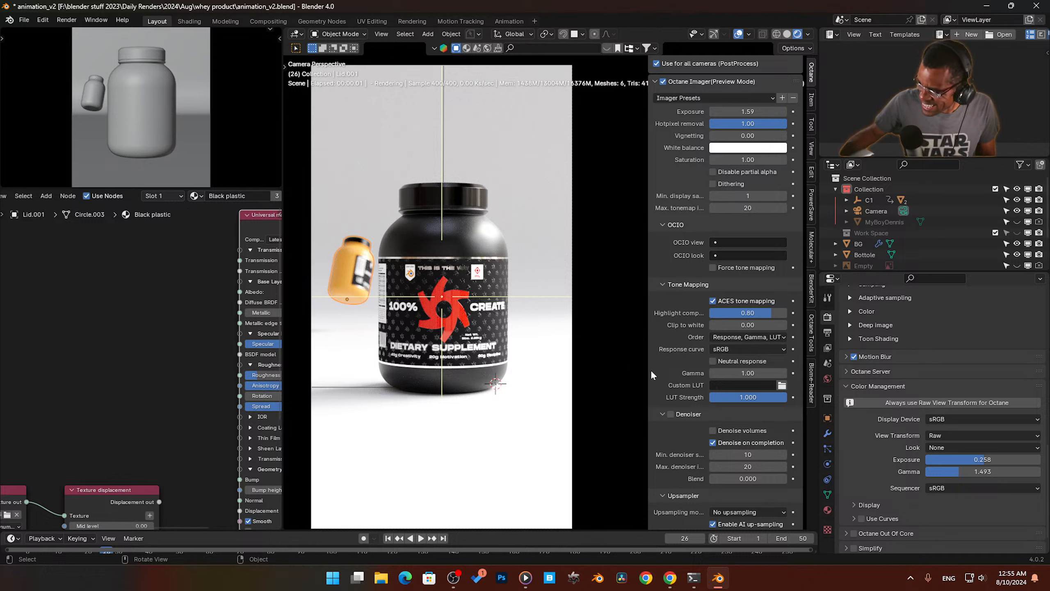
Step: Enable Octane Output for the scene and point its output path to test in the whey product\renders folder
{"action": "left_click", "coordinate": [830, 334]}
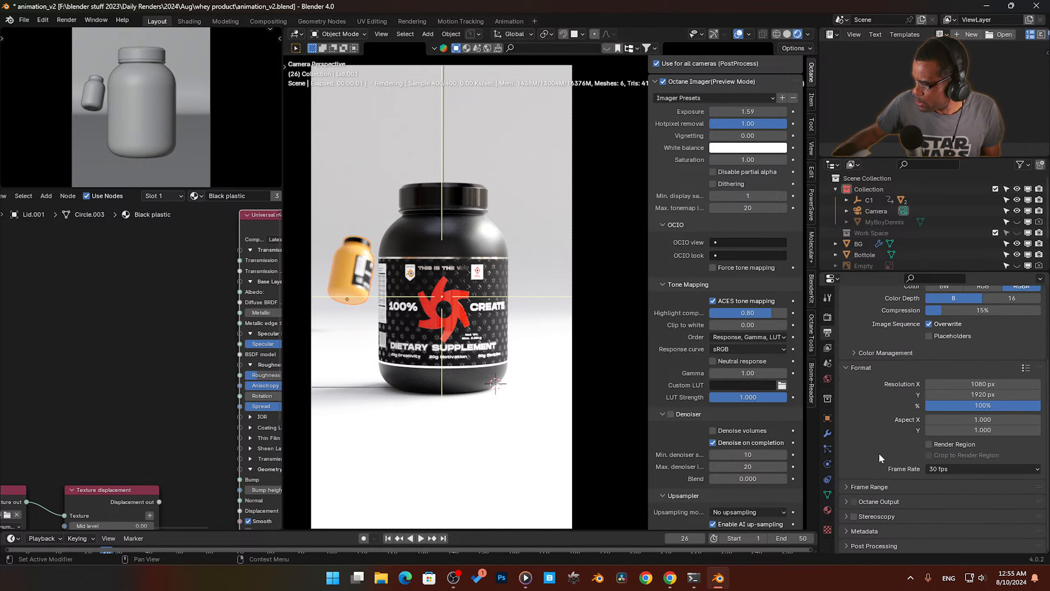
{"action": "left_click", "coordinate": [853, 502]}
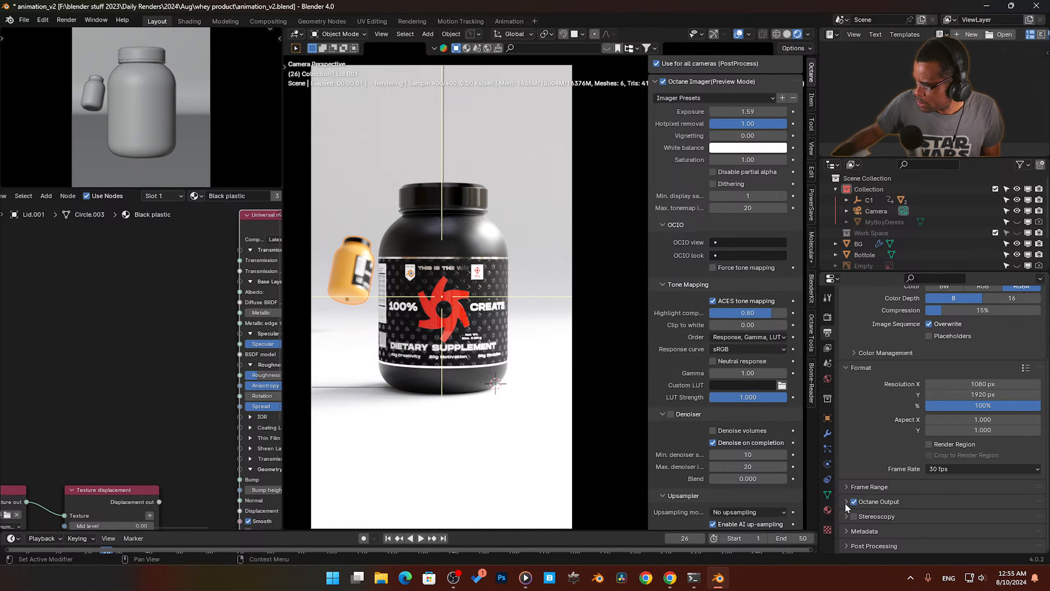
{"action": "left_click", "coordinate": [846, 502]}
{"action": "scroll", "coordinate": [877, 487], "scroll_direction": "down", "scroll_amount": 5}
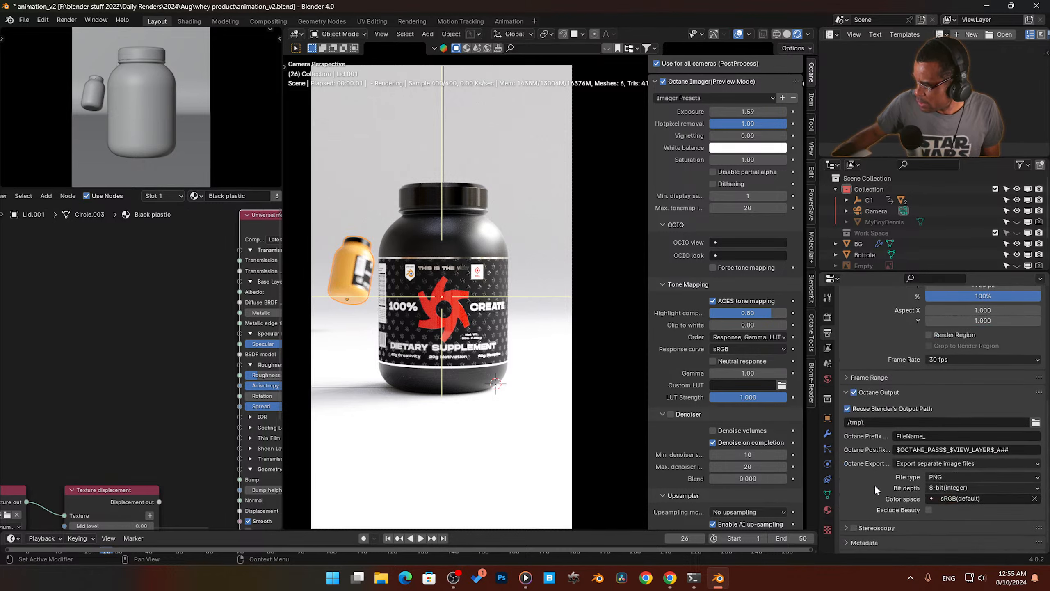
{"action": "left_click", "coordinate": [1036, 423]}
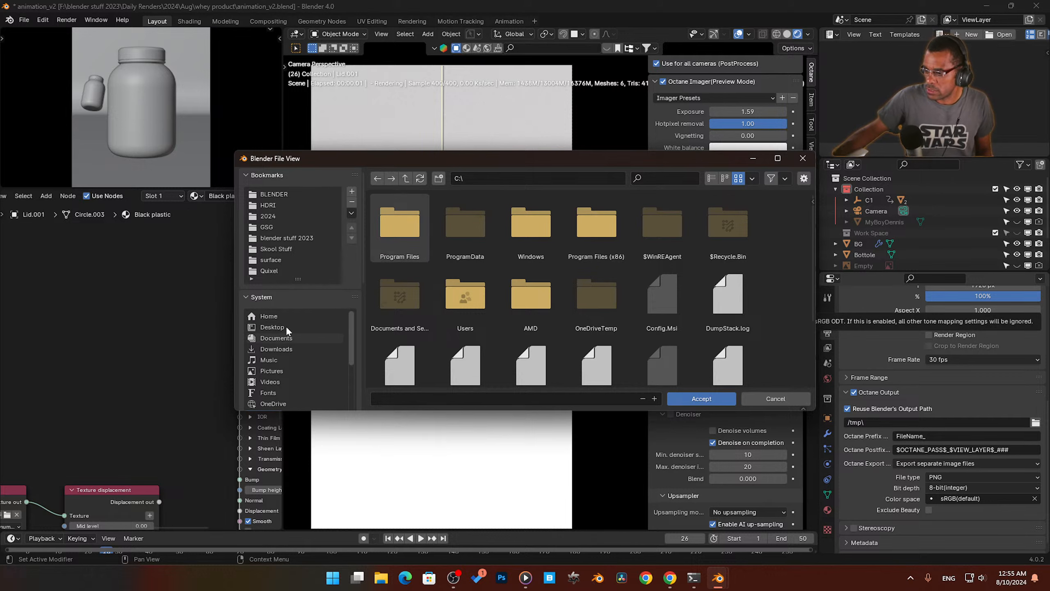
{"action": "scroll", "coordinate": [281, 362], "scroll_direction": "down", "scroll_amount": 5}
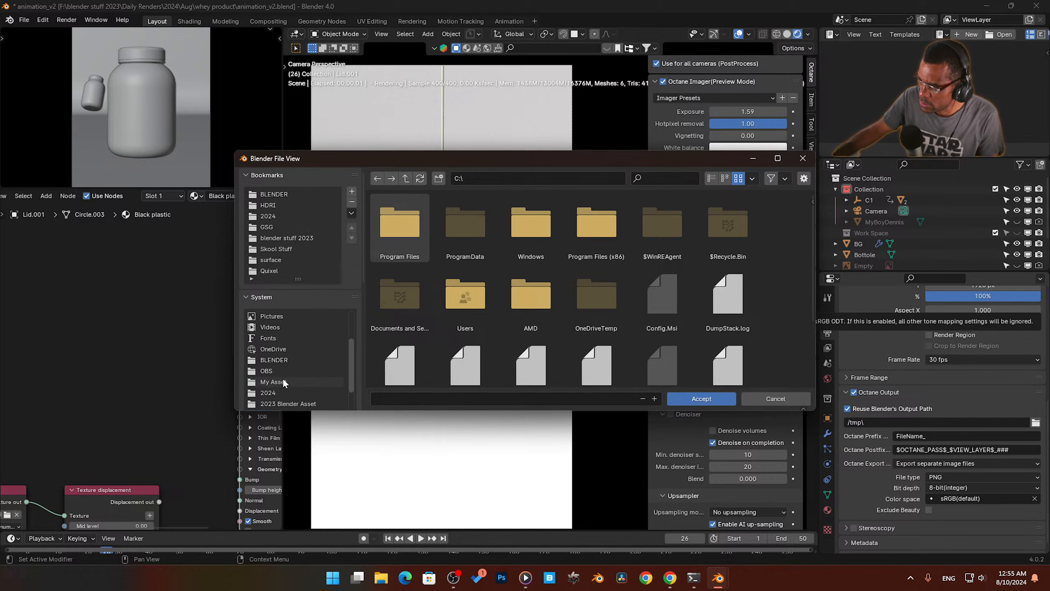
{"action": "left_click_drag", "start_coordinate": [469, 153], "coordinate": [134, 158]}
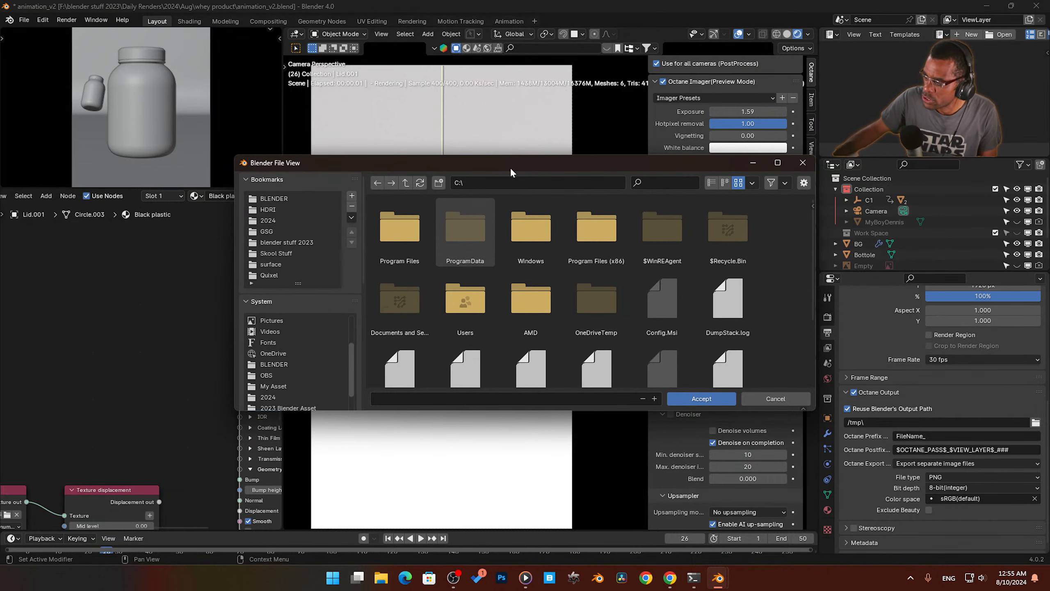
{"action": "left_click_drag", "start_coordinate": [510, 168], "coordinate": [0, 167]}
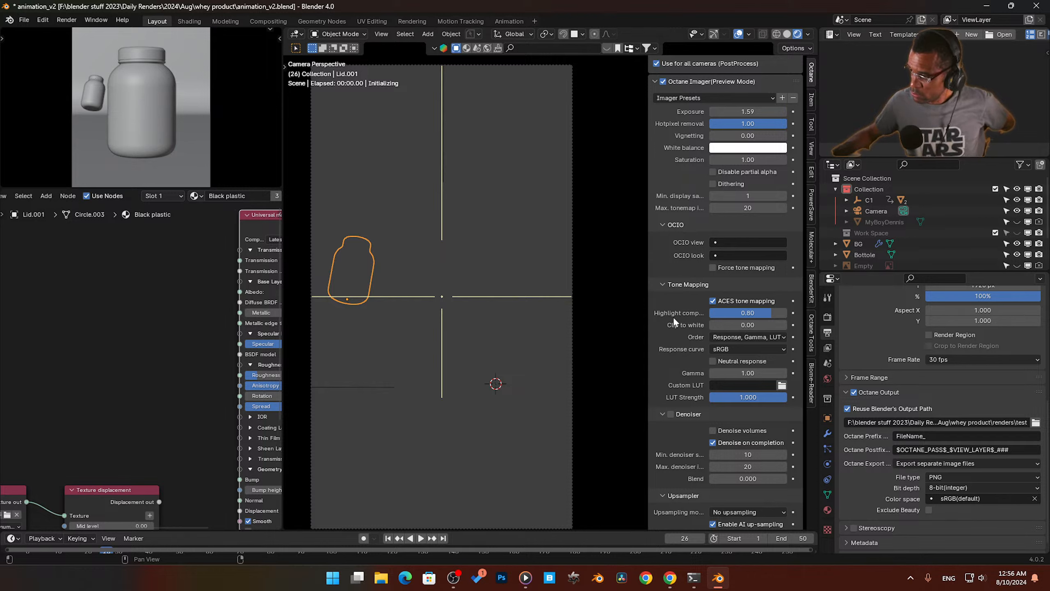
Step: Switch the viewport to solid shading, check Octane's status in the system tray, and return to rendered shading
{"action": "left_click", "coordinate": [787, 35]}
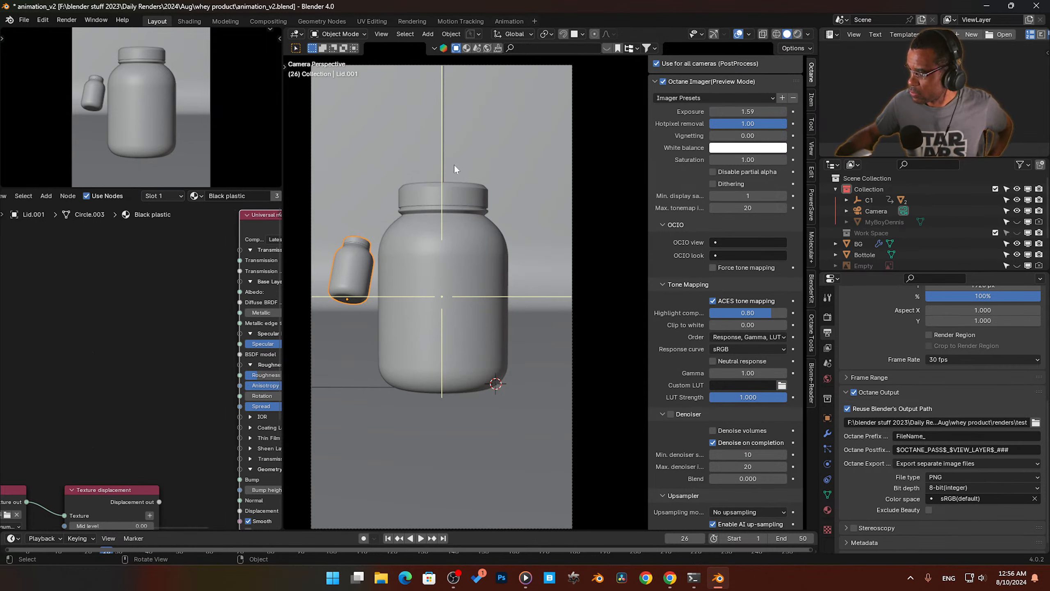
{"action": "left_click", "coordinate": [911, 577]}
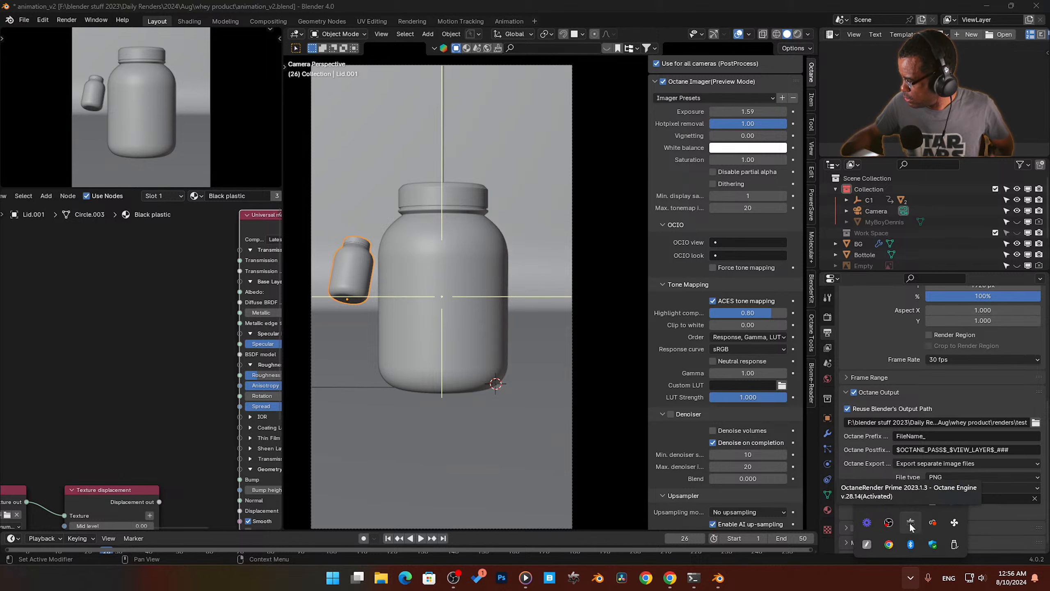
{"action": "left_click", "coordinate": [797, 34]}
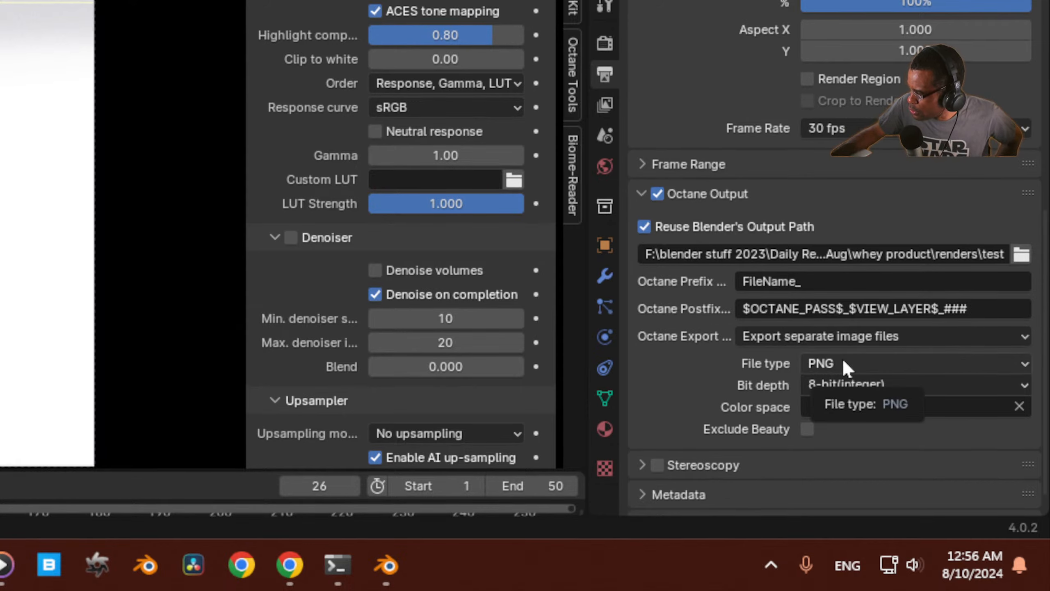
Step: Set the Octane output to the EXR file type with ACEScg color space and DWAA (lossy) compression
{"action": "left_click", "coordinate": [843, 360]}
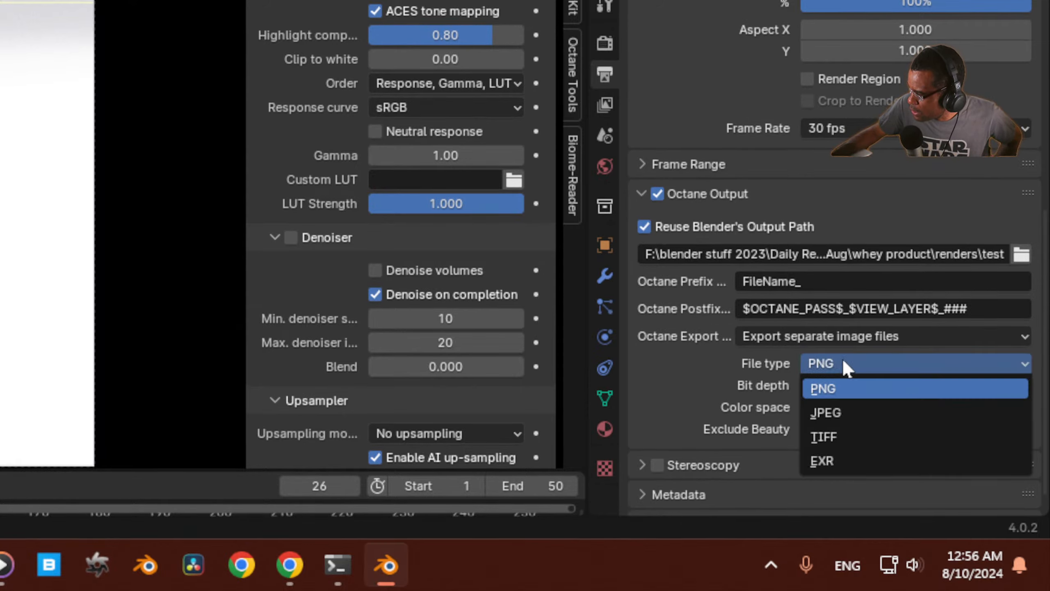
{"action": "left_click", "coordinate": [848, 466]}
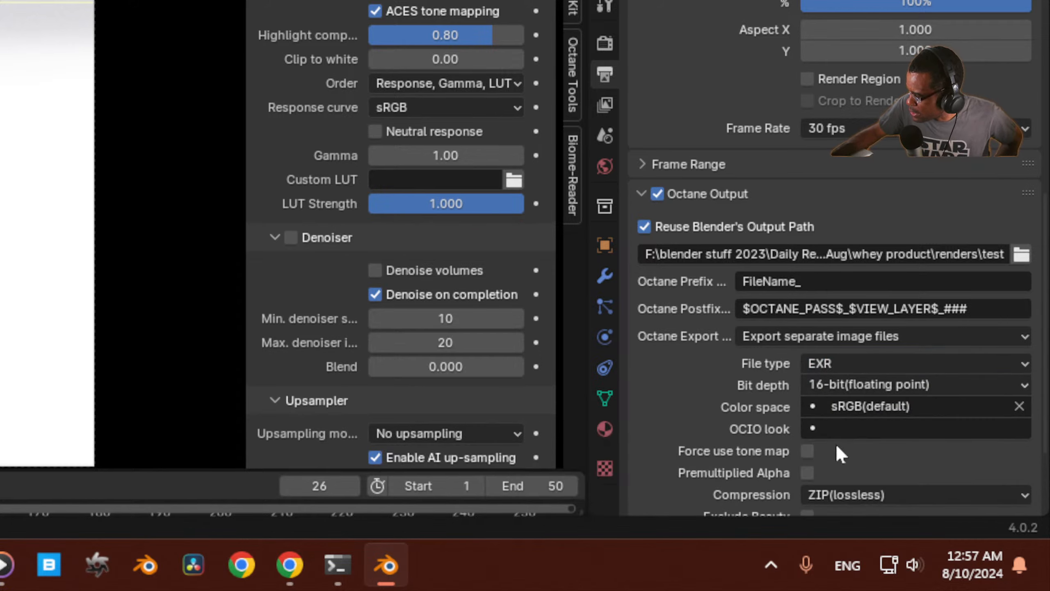
{"action": "left_click", "coordinate": [864, 406]}
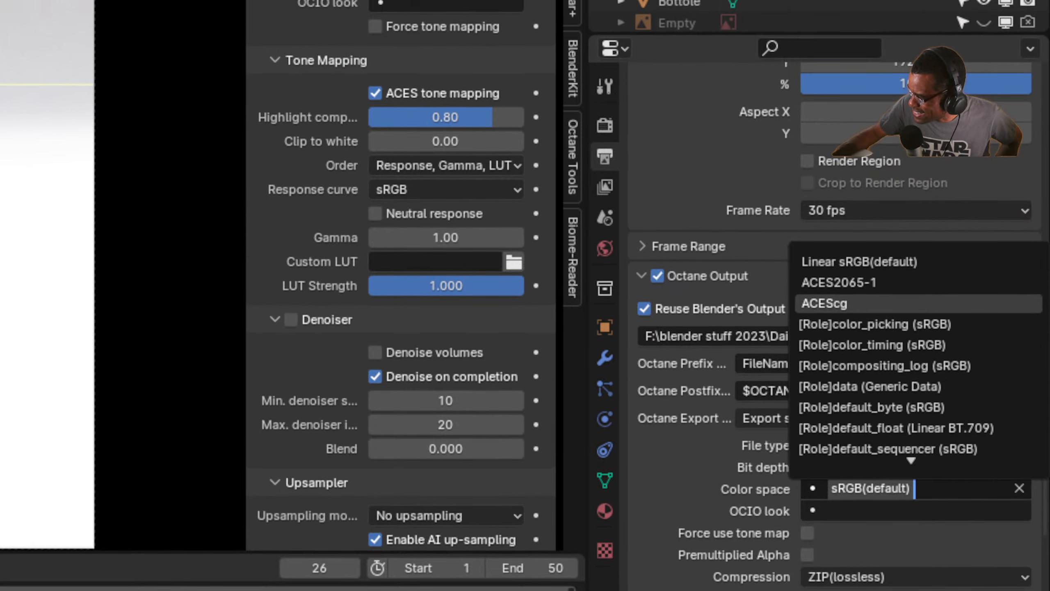
{"action": "left_click", "coordinate": [856, 302]}
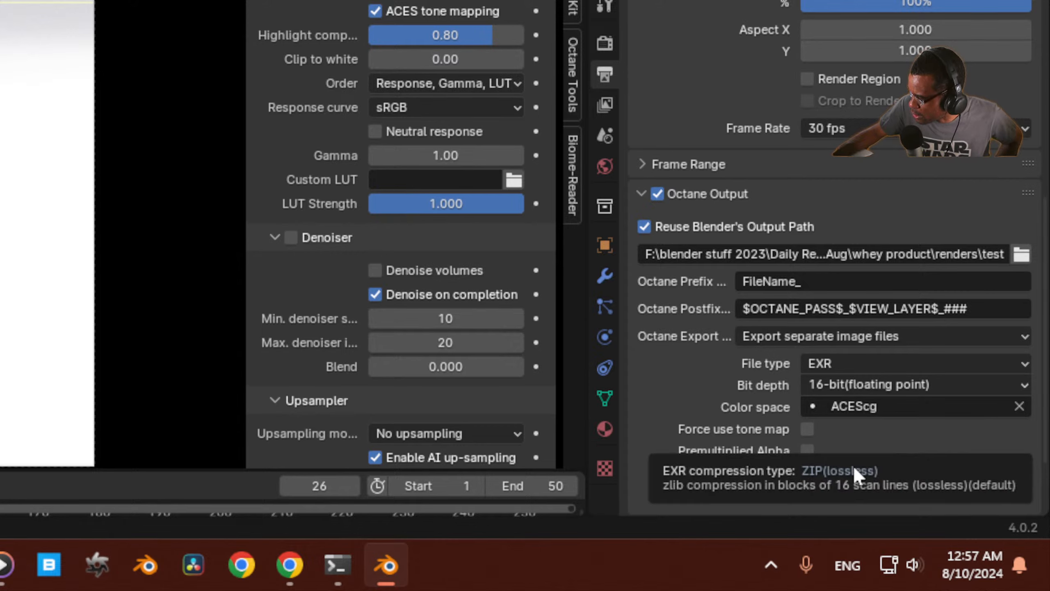
{"action": "left_click", "coordinate": [853, 474]}
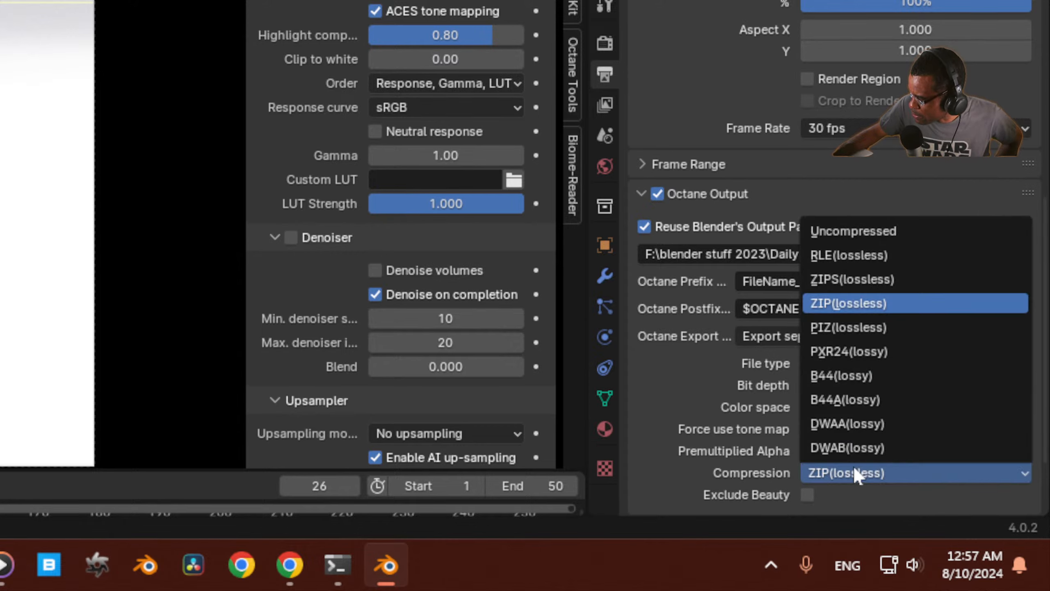
{"action": "left_click", "coordinate": [866, 430]}
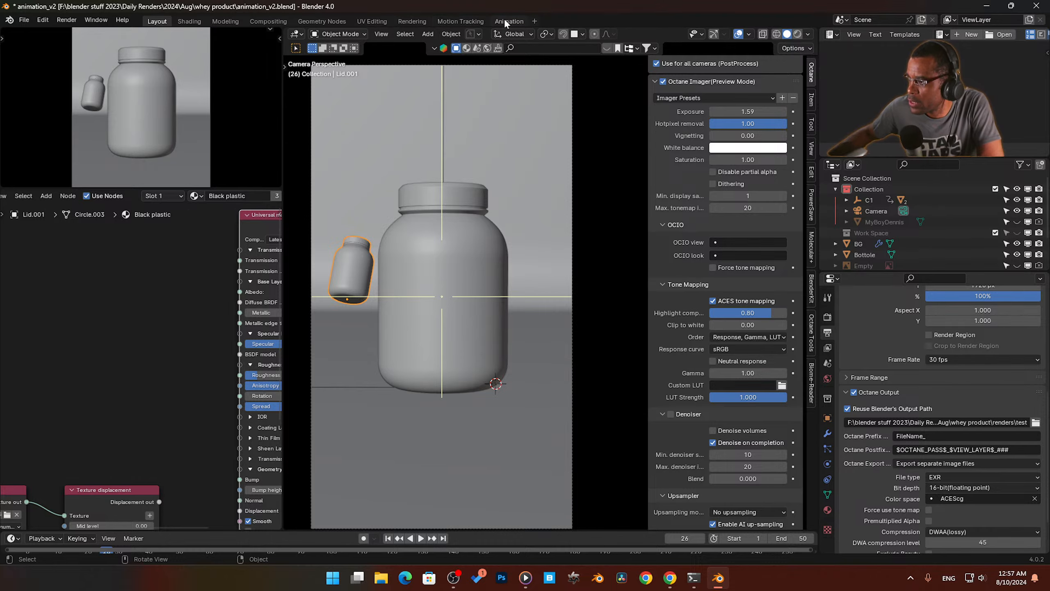
Step: Render frame 26 as a still image and follow its progress on the bottle
{"action": "left_click", "coordinate": [67, 19]}
{"action": "left_click", "coordinate": [124, 32]}
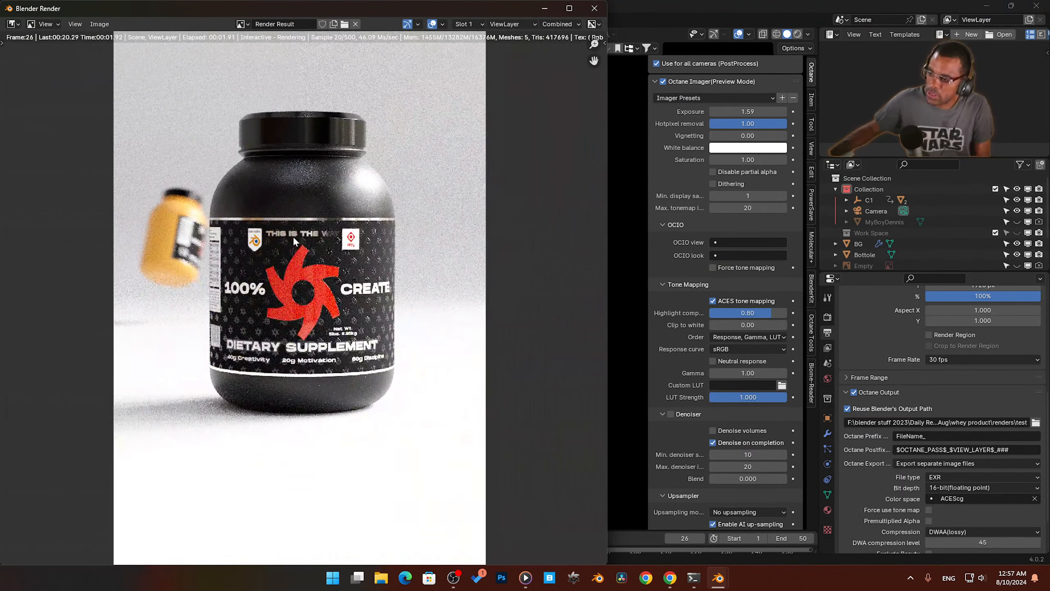
{"action": "scroll", "coordinate": [293, 236], "scroll_direction": "up", "scroll_amount": 2}
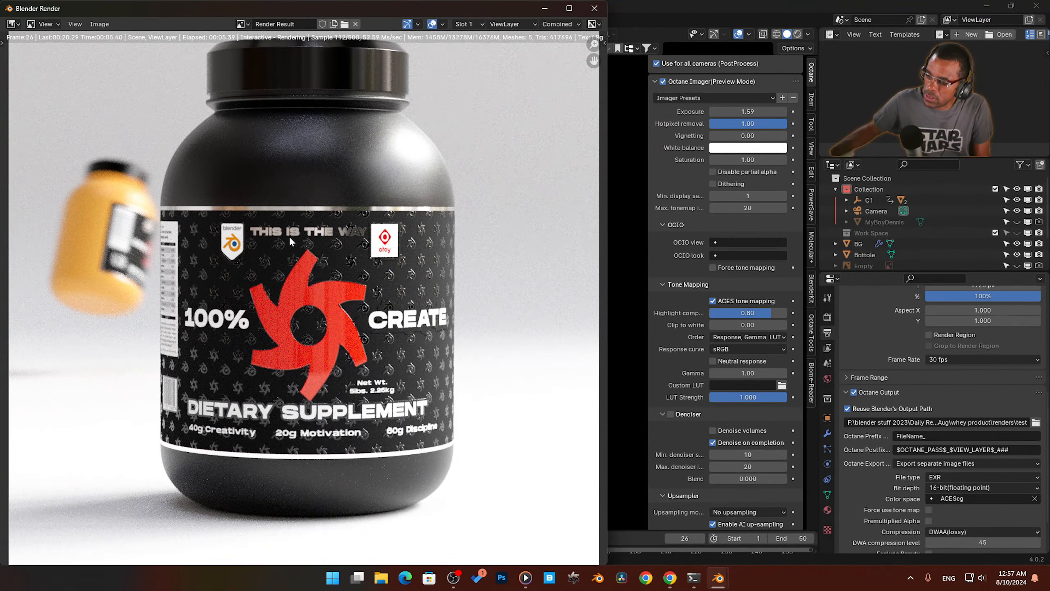
{"action": "scroll", "coordinate": [290, 239], "scroll_direction": "down", "scroll_amount": 1}
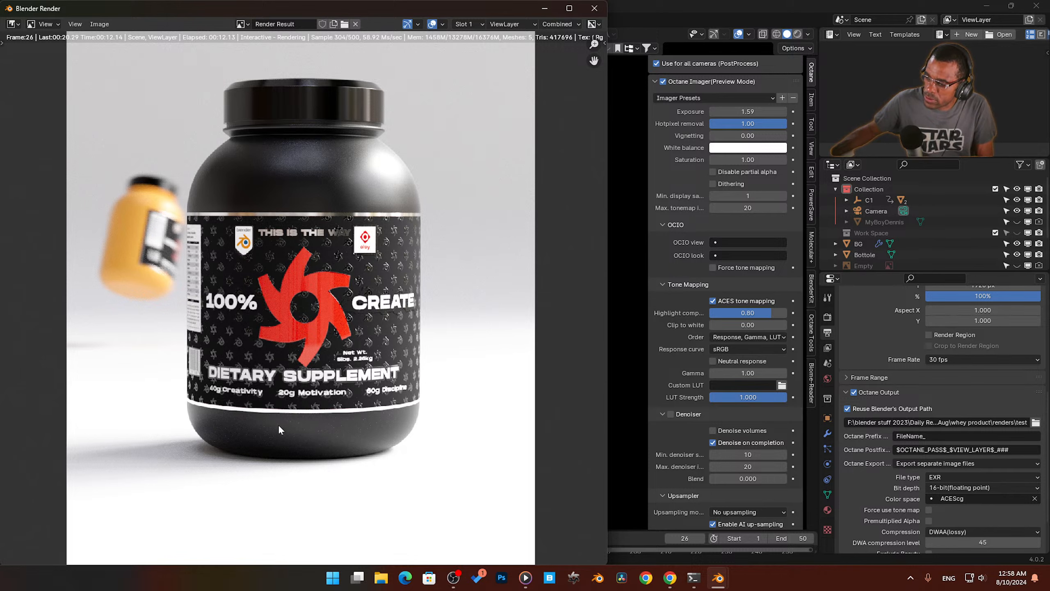
{"action": "scroll", "coordinate": [318, 433], "scroll_direction": "up", "scroll_amount": 1}
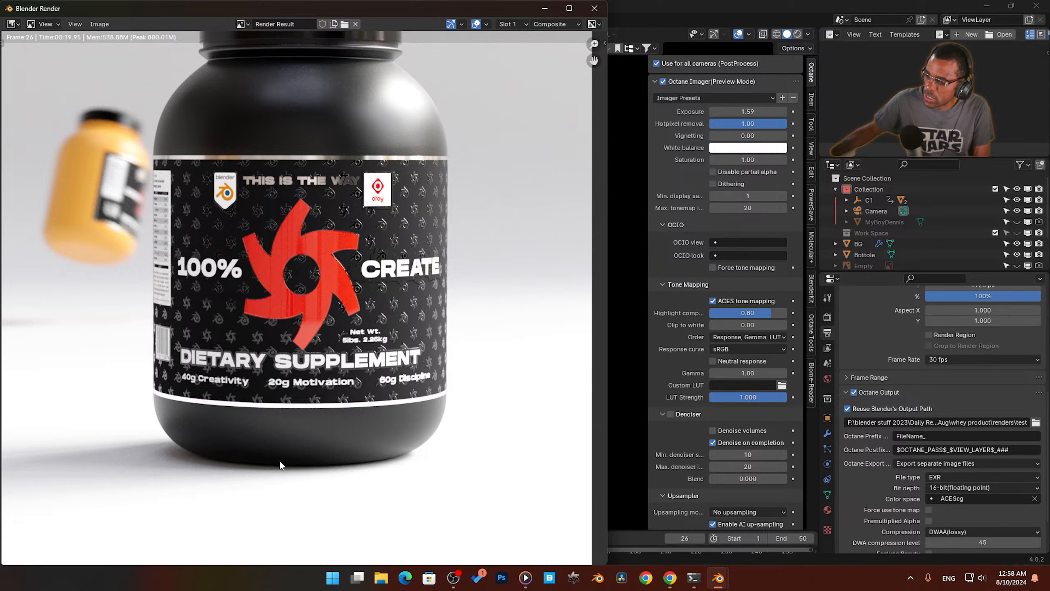
Step: Examine the finished render up close, covering the bottle's base, label, shoulder reflections and lid, and the overall frame
{"action": "scroll", "coordinate": [304, 442], "scroll_direction": "up", "scroll_amount": 4}
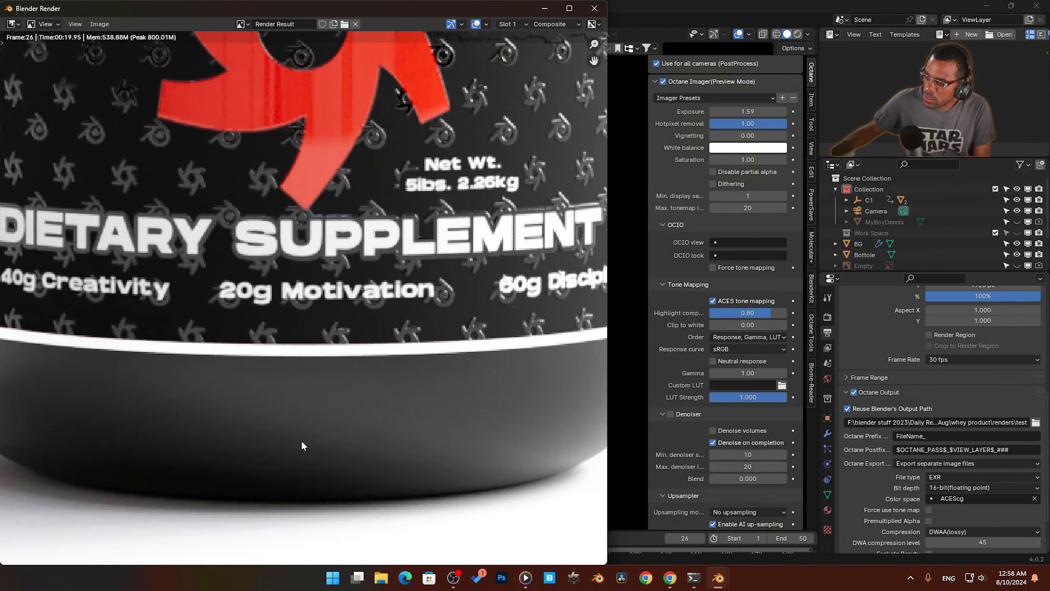
{"action": "scroll", "coordinate": [301, 440], "scroll_direction": "down", "scroll_amount": 6}
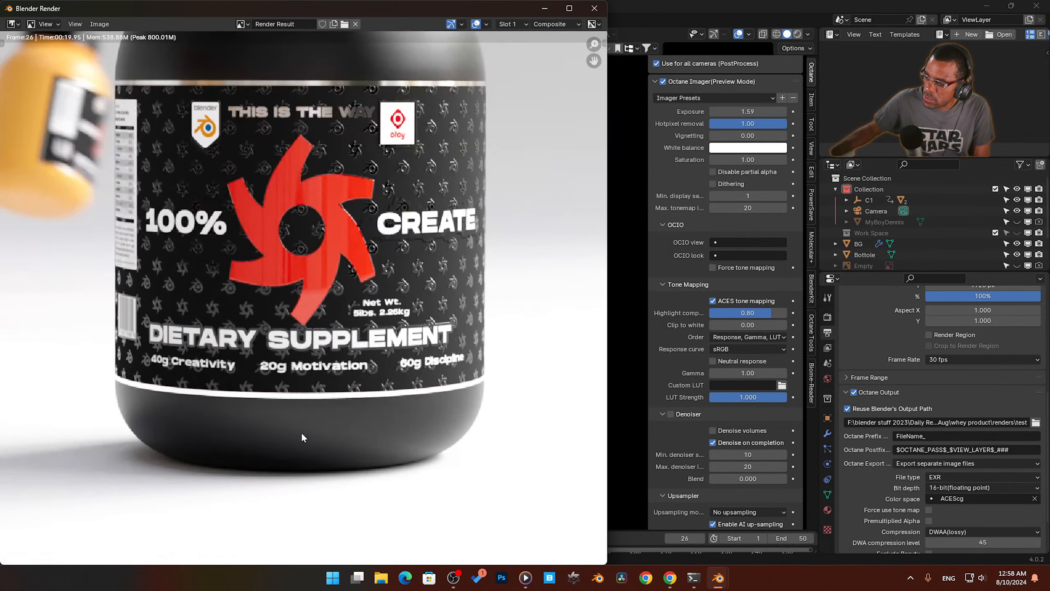
{"action": "scroll", "coordinate": [307, 268], "scroll_direction": "up", "scroll_amount": 5}
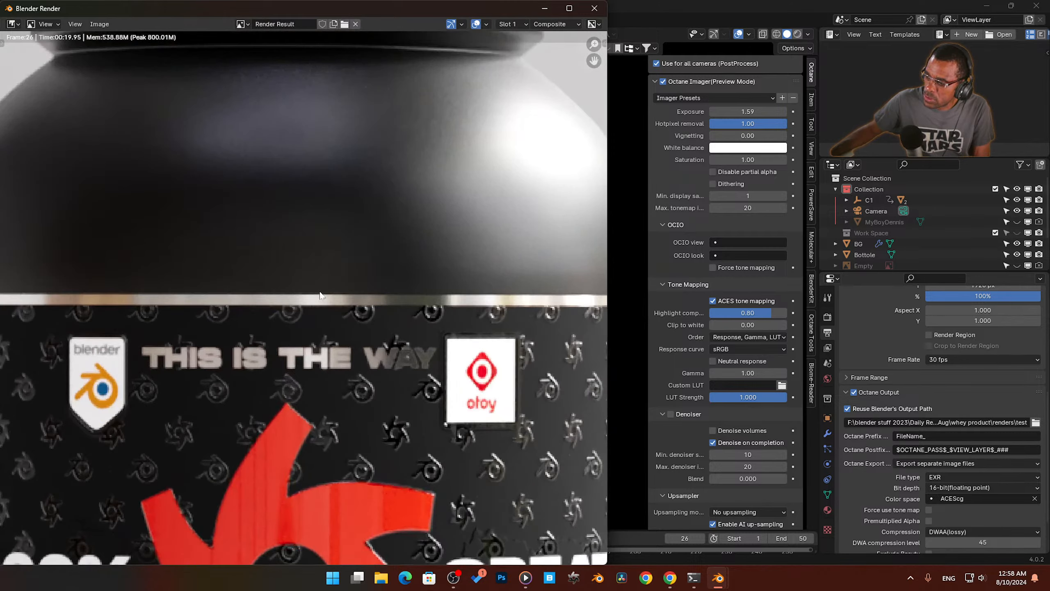
{"action": "middle_click_drag", "start_coordinate": [319, 300], "coordinate": [303, 421]}
{"action": "middle_click_drag", "start_coordinate": [242, 321], "coordinate": [325, 354]}
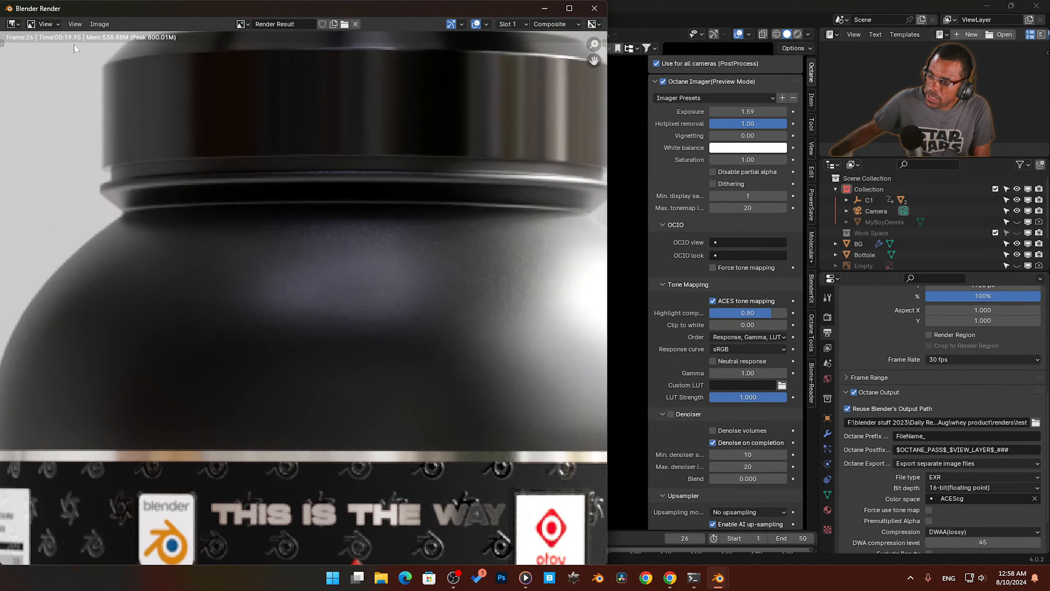
{"action": "scroll", "coordinate": [394, 309], "scroll_direction": "up", "scroll_amount": 1}
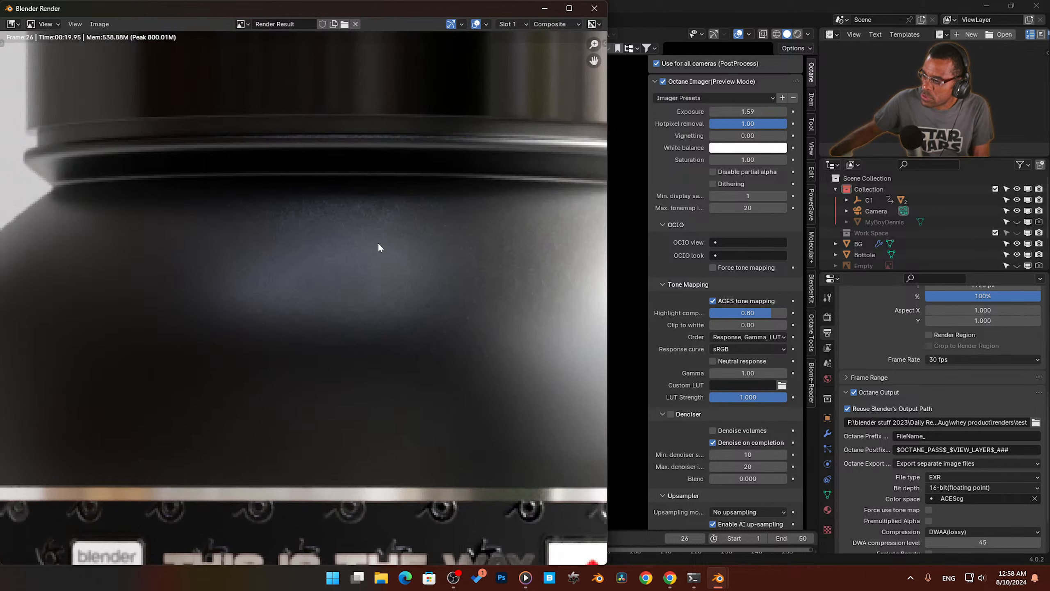
{"action": "scroll", "coordinate": [449, 238], "scroll_direction": "down", "scroll_amount": 5}
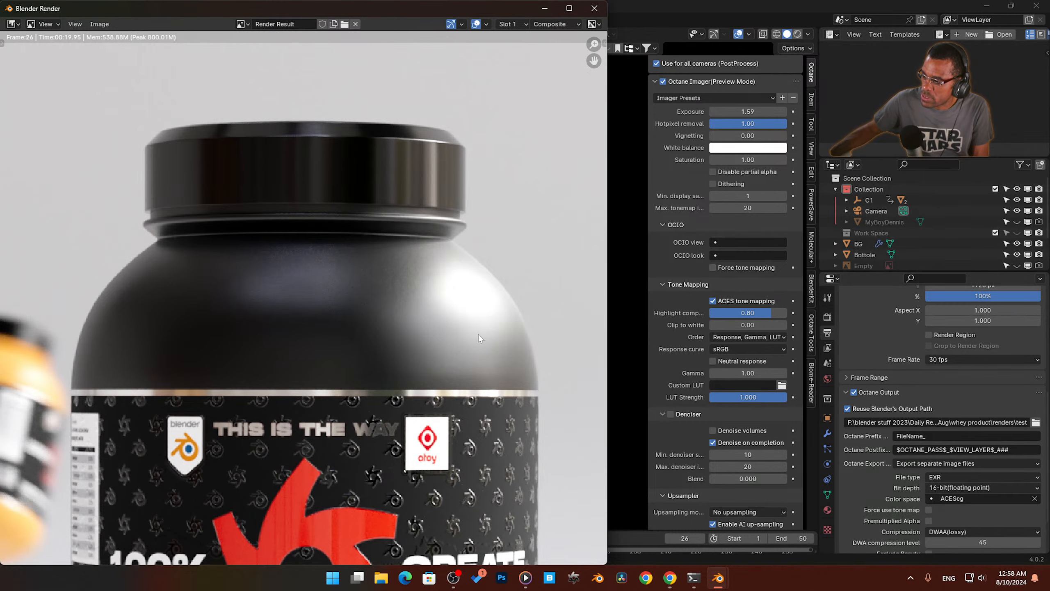
{"action": "scroll", "coordinate": [491, 306], "scroll_direction": "up", "scroll_amount": 2}
{"action": "scroll", "coordinate": [494, 308], "scroll_direction": "down", "scroll_amount": 5}
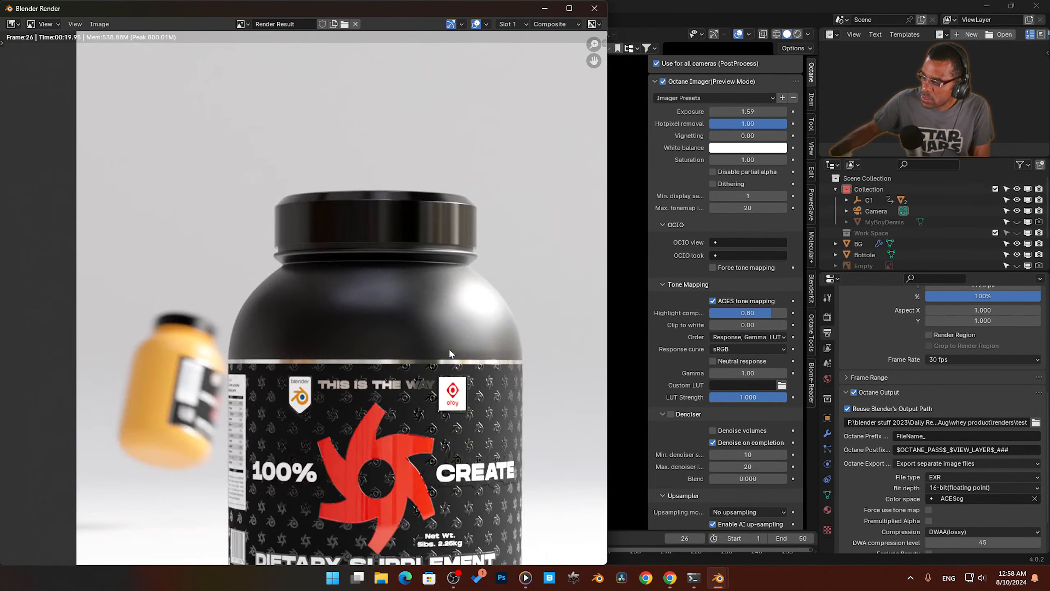
{"action": "scroll", "coordinate": [424, 340], "scroll_direction": "down", "scroll_amount": 3}
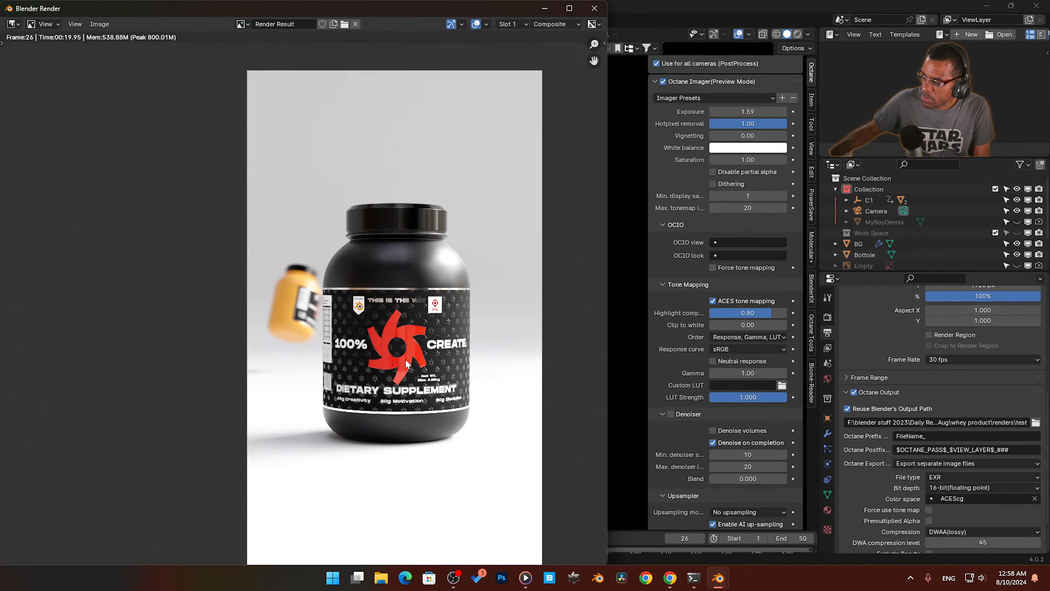
{"action": "scroll", "coordinate": [376, 398], "scroll_direction": "up", "scroll_amount": 3}
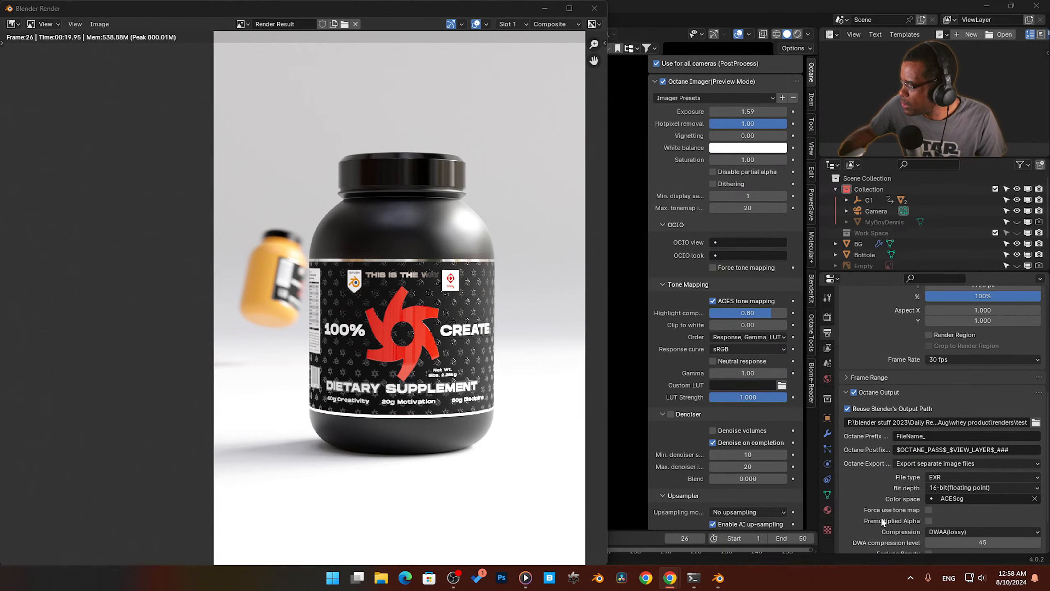
Step: Set the Octane kernel's maximum samples to 1000
{"action": "left_click", "coordinate": [828, 317]}
{"action": "scroll", "coordinate": [914, 455], "scroll_direction": "up", "scroll_amount": 8}
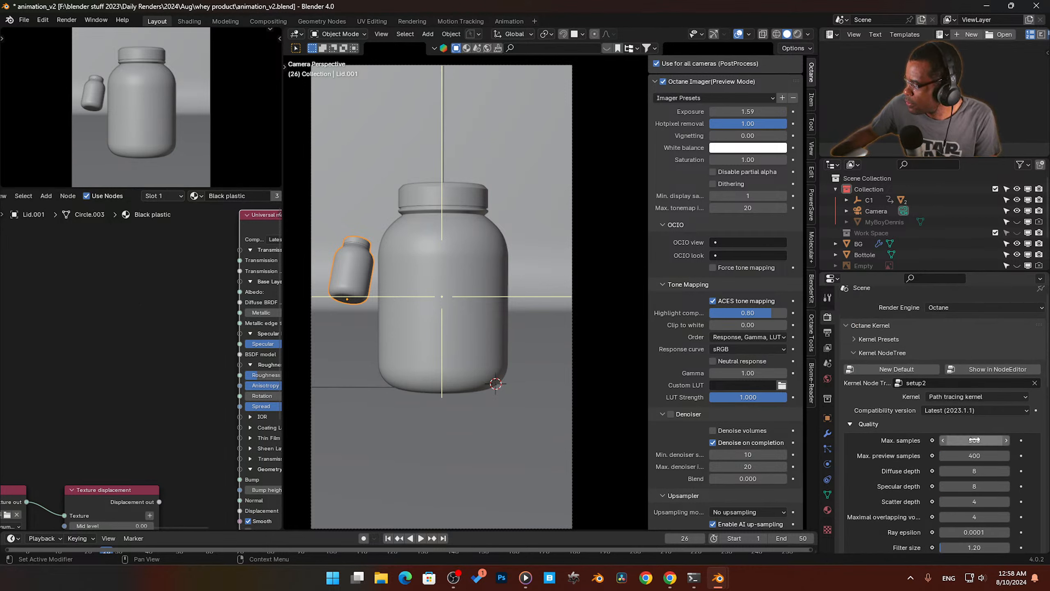
{"action": "left_click", "coordinate": [958, 440]}
{"action": "type", "text": "1000"}
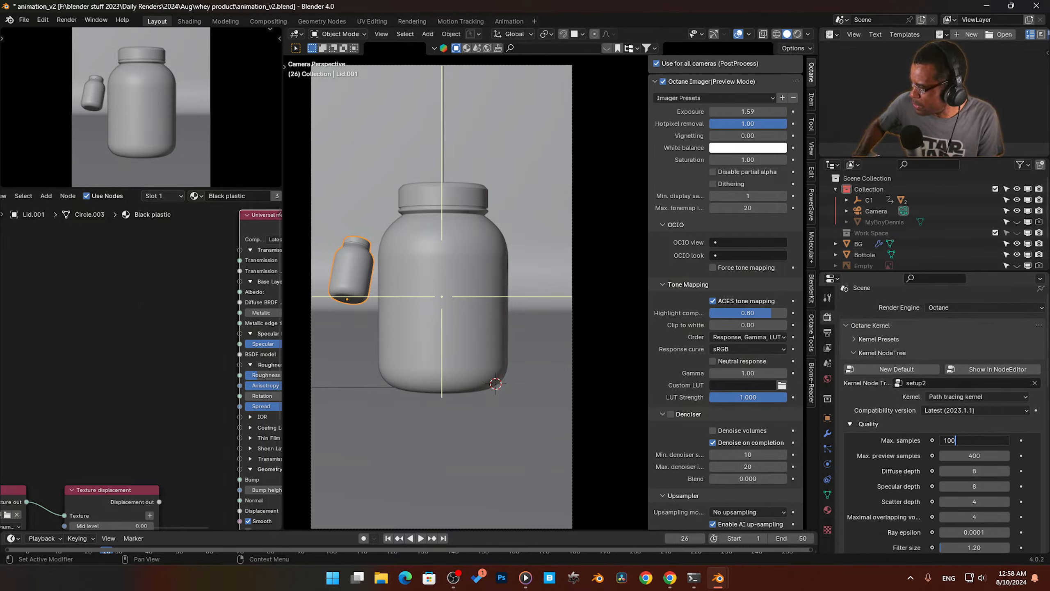
{"action": "key", "text": "Return"}
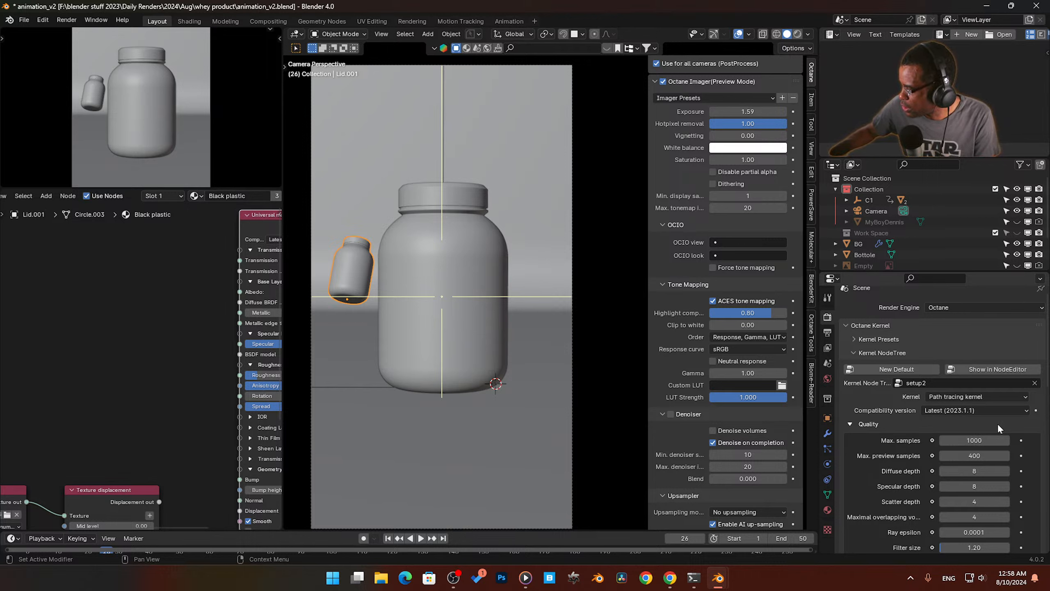
{"action": "left_click", "coordinate": [73, 20]}
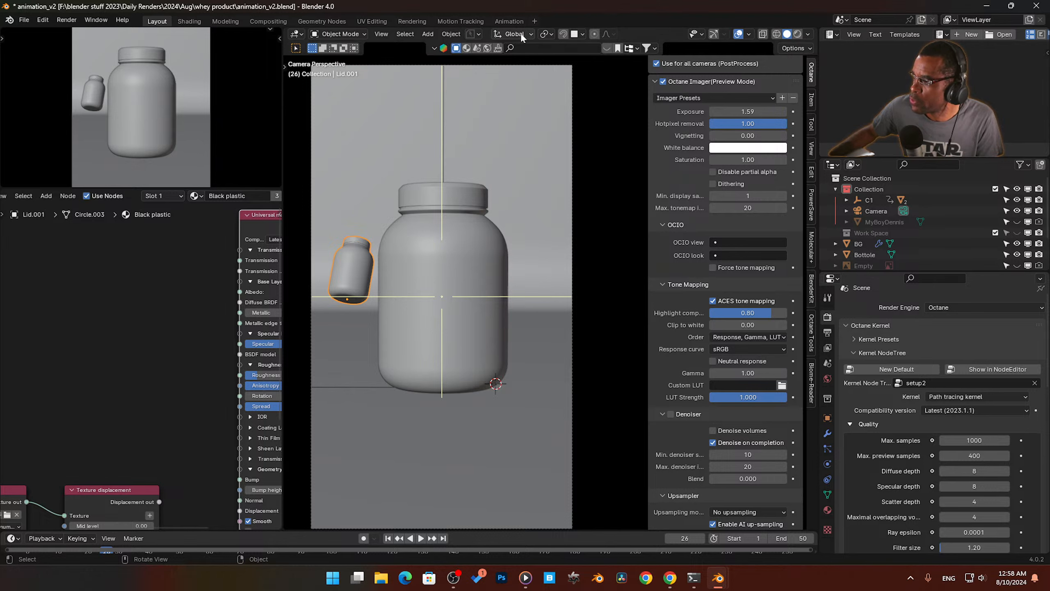
Step: Switch to the Rendering workspace, select render slot 2 and render frame 26 as a still image
{"action": "left_click", "coordinate": [413, 21]}
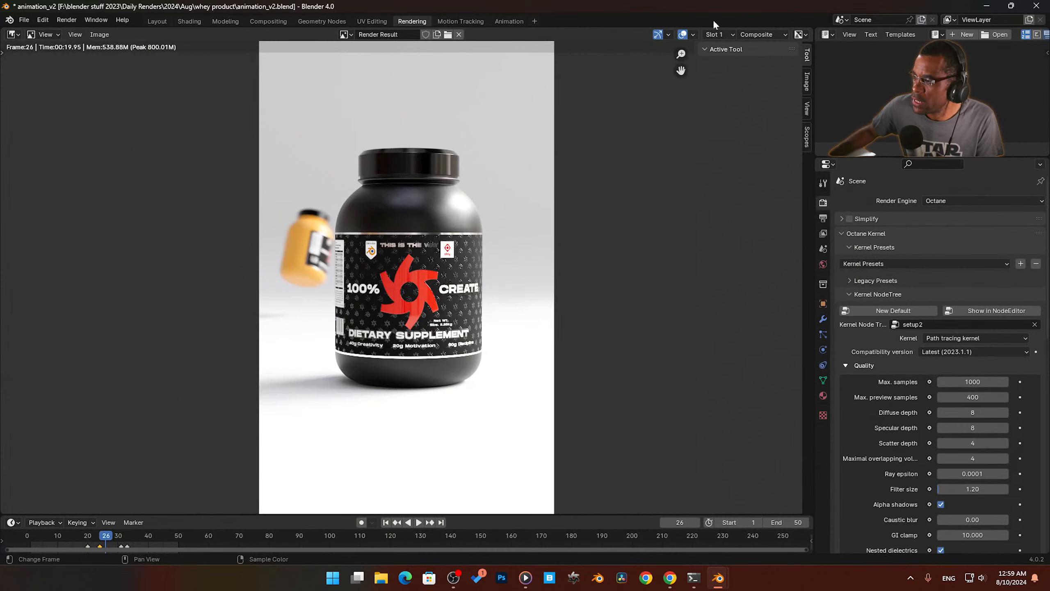
{"action": "left_click", "coordinate": [719, 35]}
{"action": "left_click", "coordinate": [723, 58]}
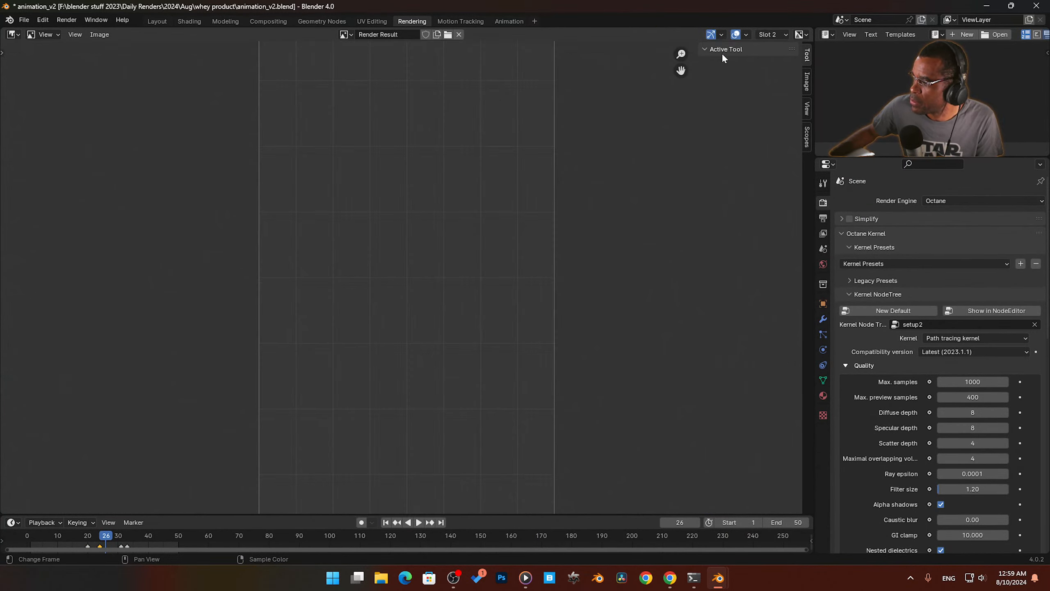
{"action": "left_click", "coordinate": [71, 23]}
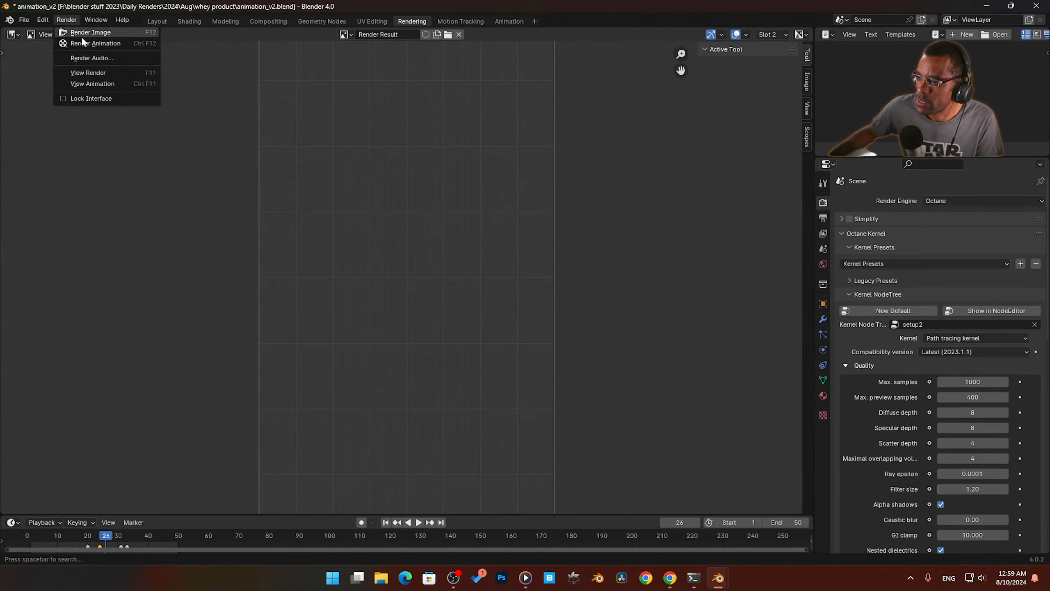
{"action": "left_click", "coordinate": [86, 34]}
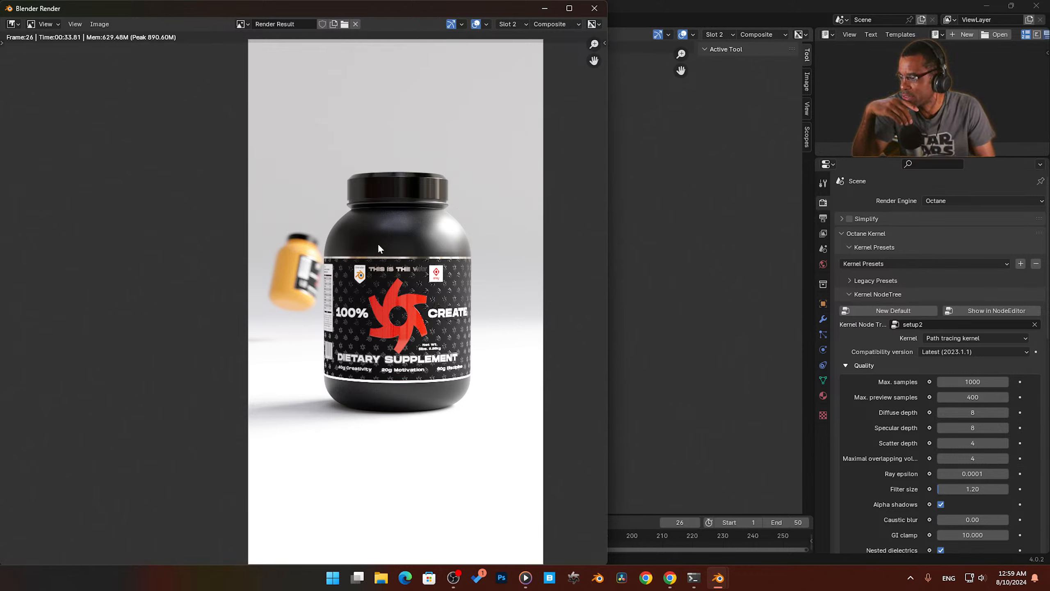
Step: Compare the slot 1 and slot 2 renders up close, alternating between them to check the bottle and label
{"action": "scroll", "coordinate": [382, 240], "scroll_direction": "up", "scroll_amount": 2}
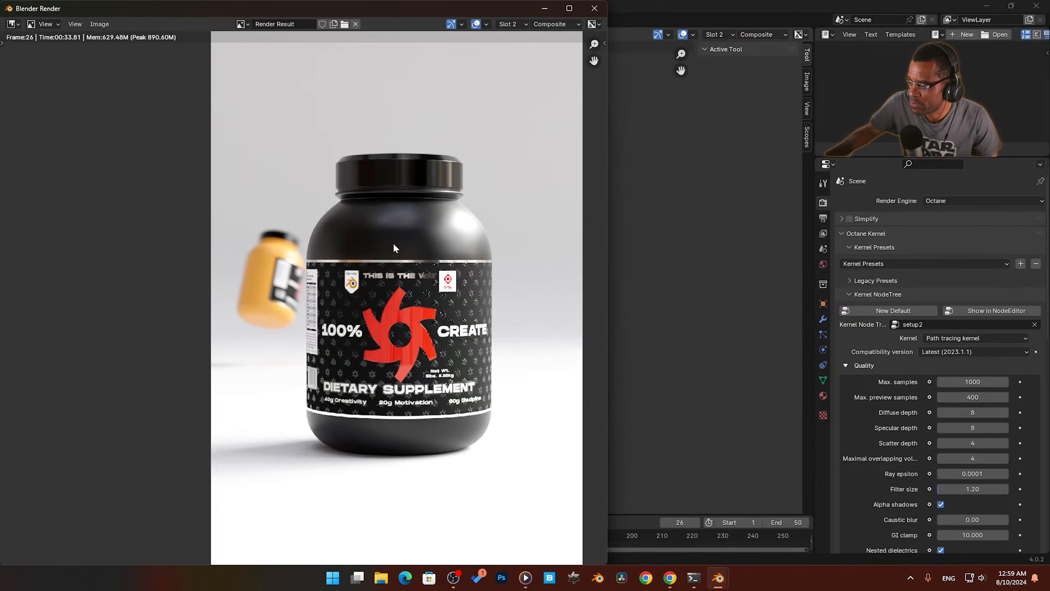
{"action": "scroll", "coordinate": [394, 245], "scroll_direction": "up", "scroll_amount": 1}
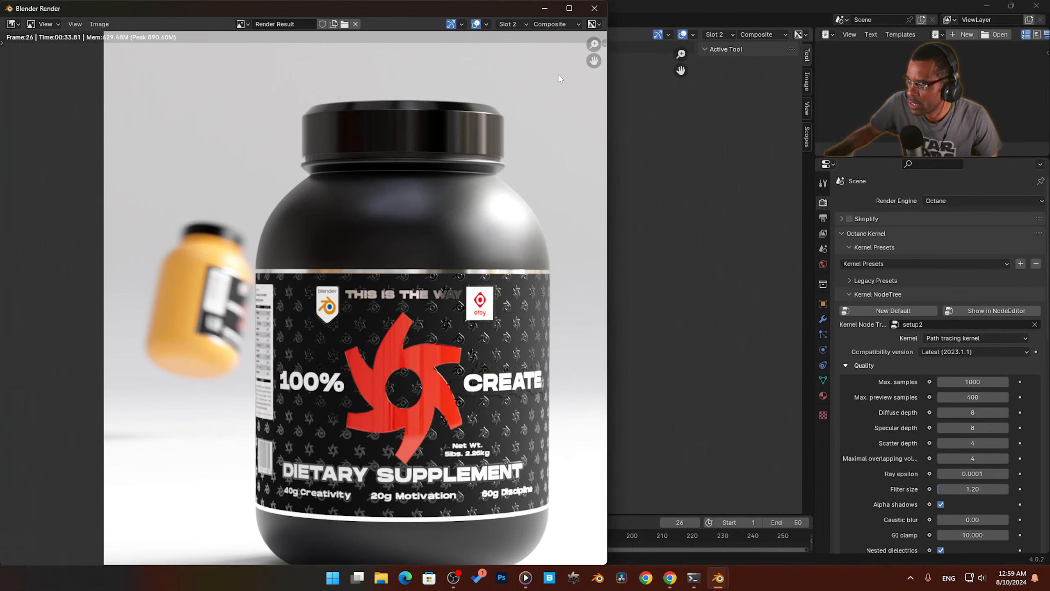
{"action": "left_click", "coordinate": [518, 26]}
{"action": "left_click", "coordinate": [513, 37]}
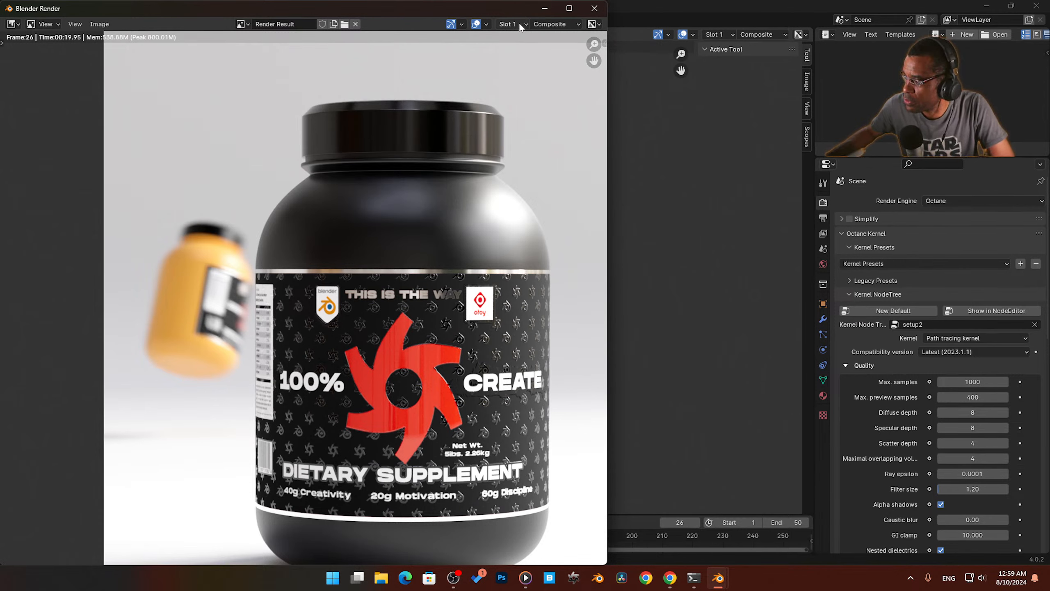
{"action": "key", "text": "j"}
{"action": "key", "text": "j"}
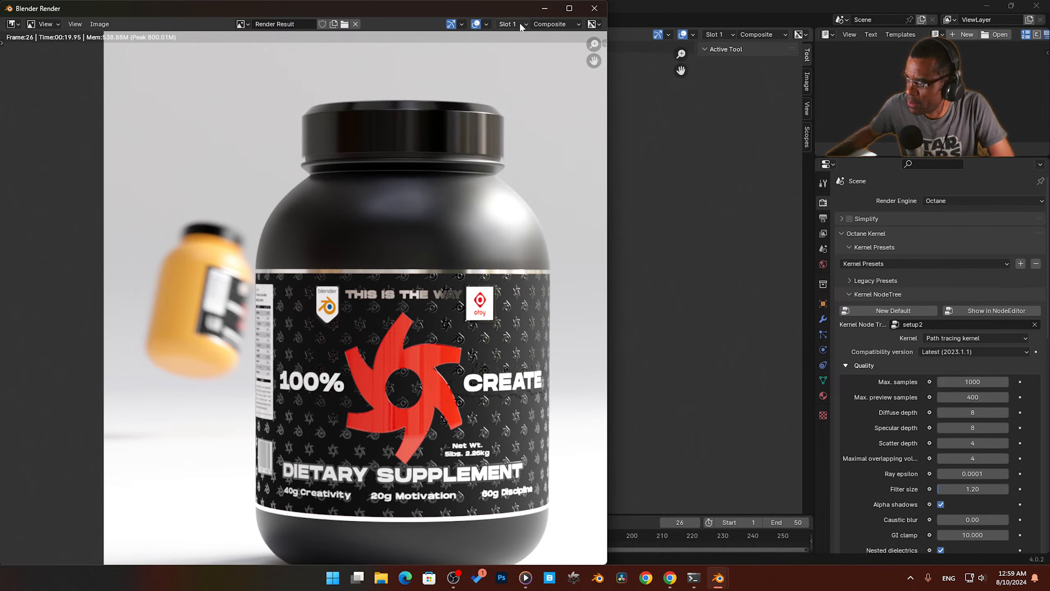
{"action": "key", "text": "j"}
{"action": "key", "text": "j"}
{"action": "key", "text": "j"}
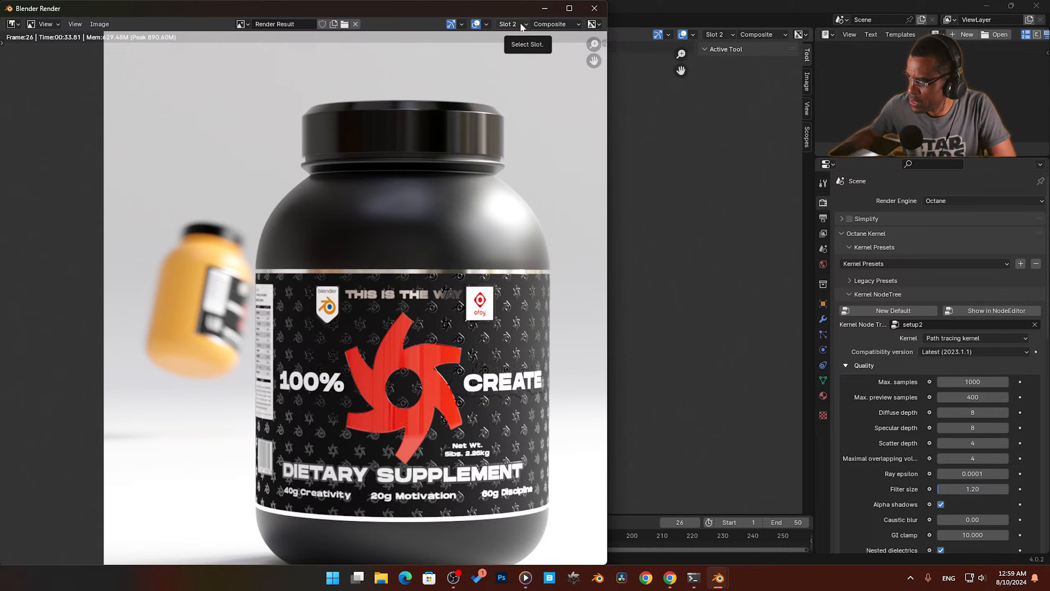
{"action": "scroll", "coordinate": [522, 24], "scroll_direction": "up", "scroll_amount": 1, "text": "ctrl"}
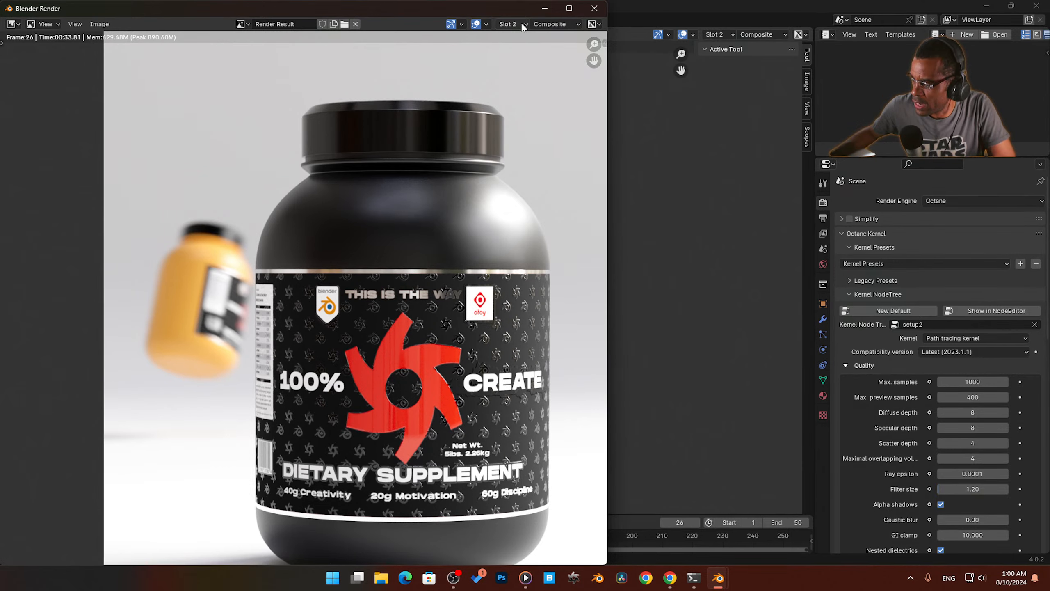
{"action": "key", "text": "j"}
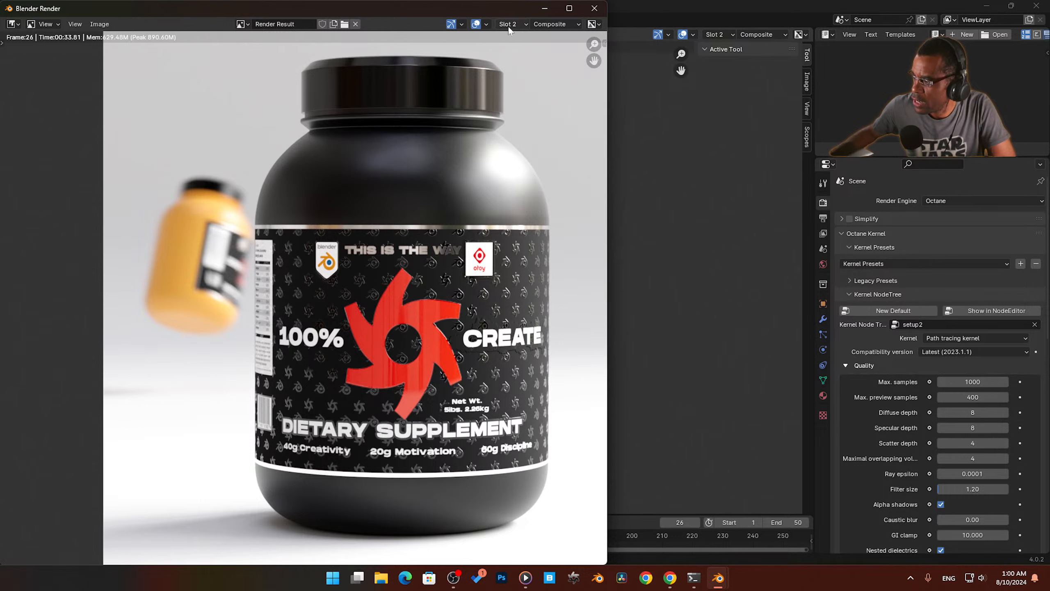
{"action": "key", "text": "j"}
{"action": "key", "text": "j"}
{"action": "key", "text": "j"}
{"action": "key", "text": "j"}
{"action": "key", "text": "j"}
{"action": "key", "text": "j"}
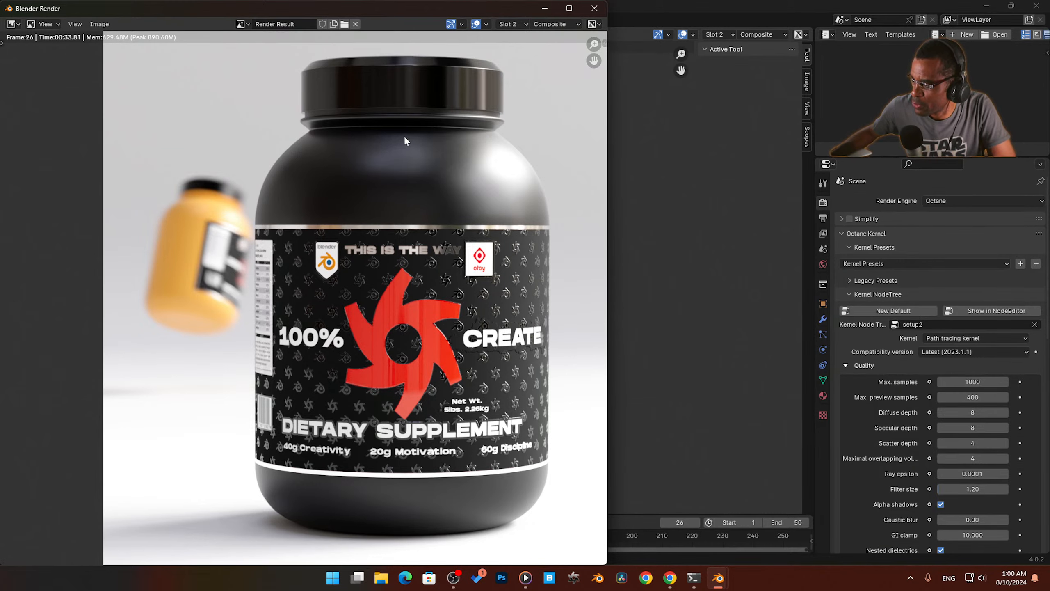
Step: Compare noise in the reflection on the bottle's shoulder, just under the lid, between the two render slots
{"action": "scroll", "coordinate": [403, 139], "scroll_direction": "up", "scroll_amount": 6}
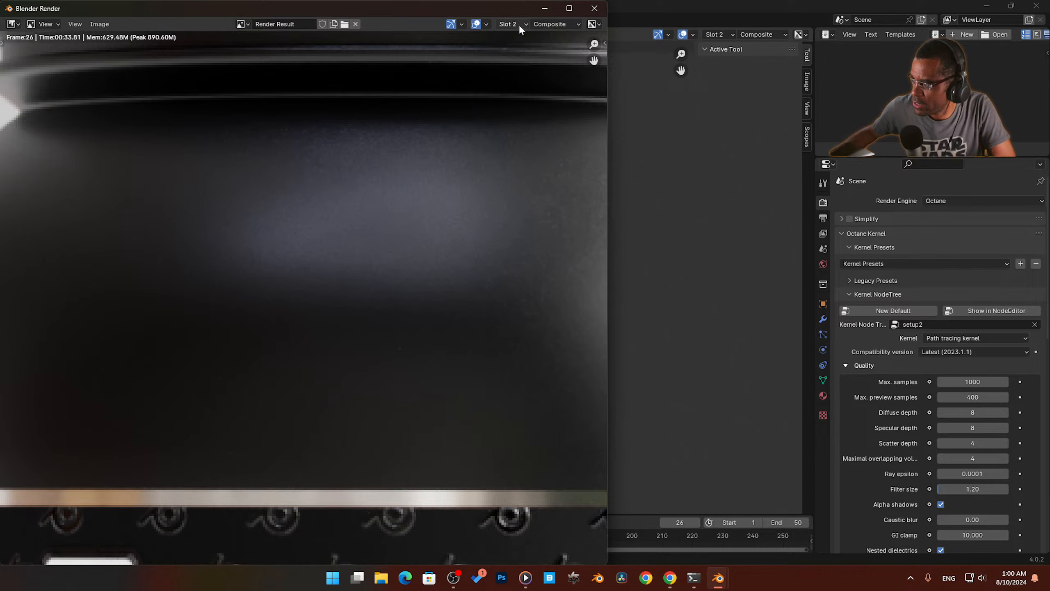
{"action": "key", "text": "j"}
{"action": "key", "text": "j"}
{"action": "key", "text": "j"}
{"action": "key", "text": "j"}
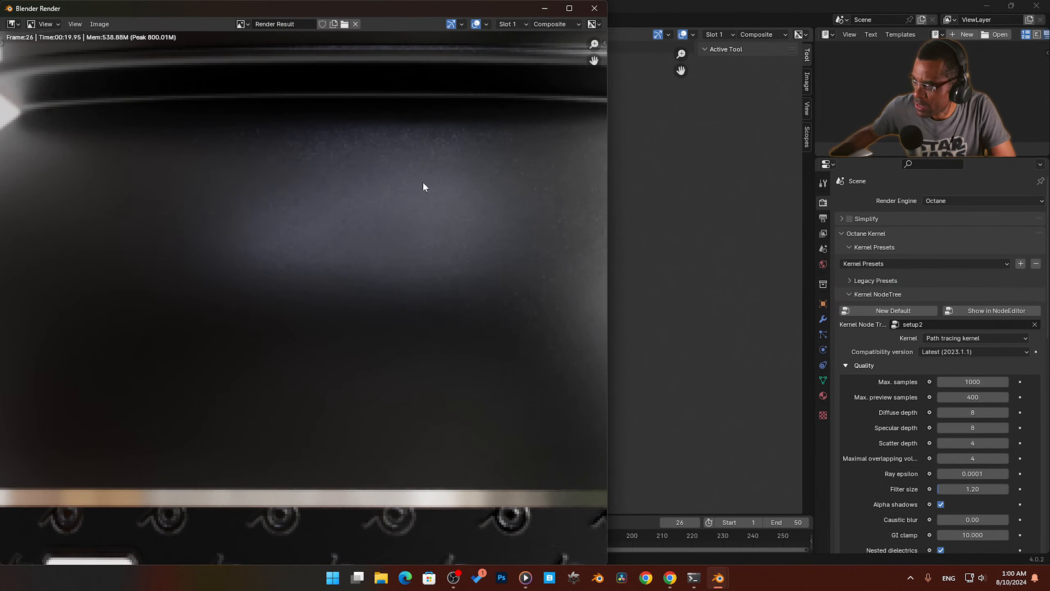
{"action": "key", "text": "j"}
{"action": "scroll", "coordinate": [425, 184], "scroll_direction": "down", "scroll_amount": 2}
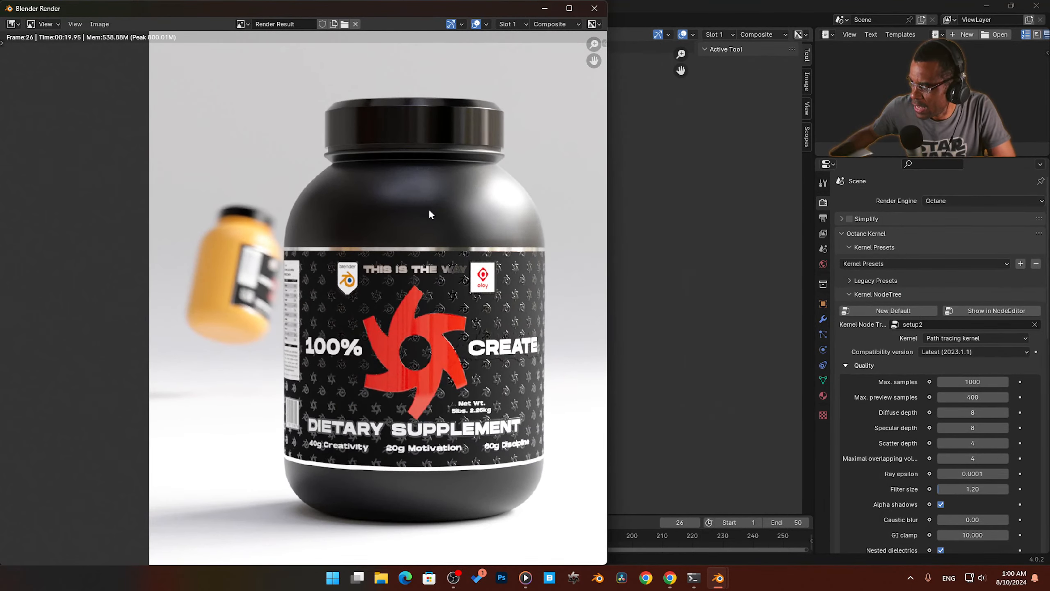
{"action": "scroll", "coordinate": [430, 212], "scroll_direction": "down", "scroll_amount": 1}
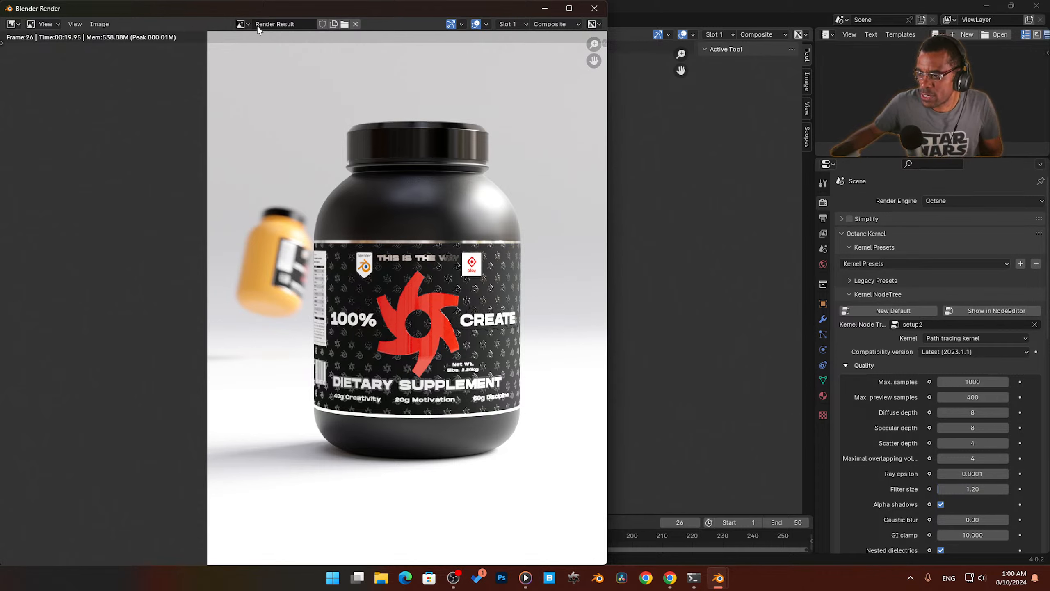
Step: Show the slot 2 render in full frame and close the render window
{"action": "left_click", "coordinate": [522, 25]}
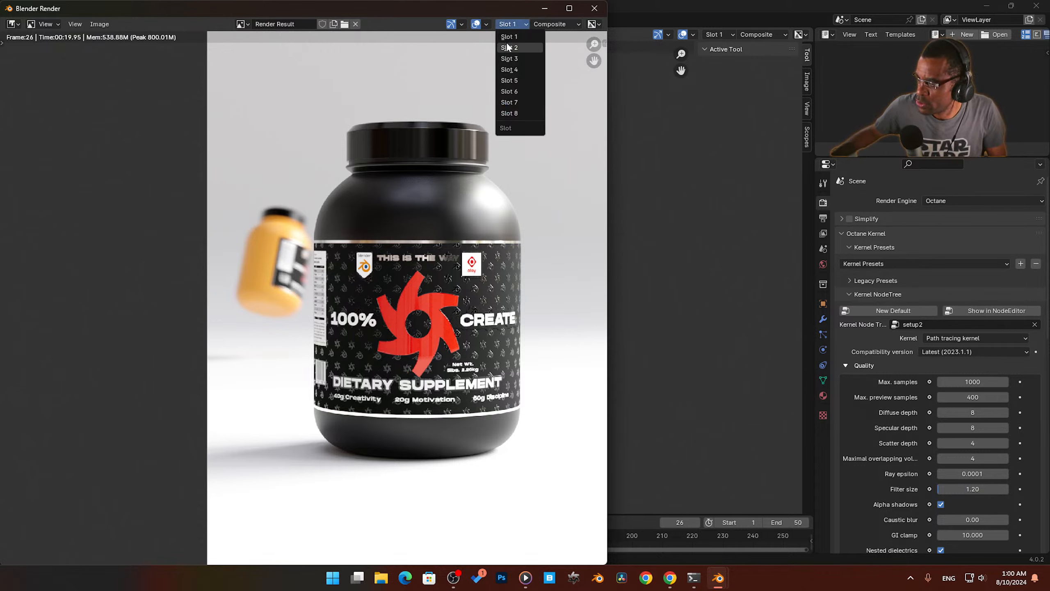
{"action": "left_click", "coordinate": [507, 45]}
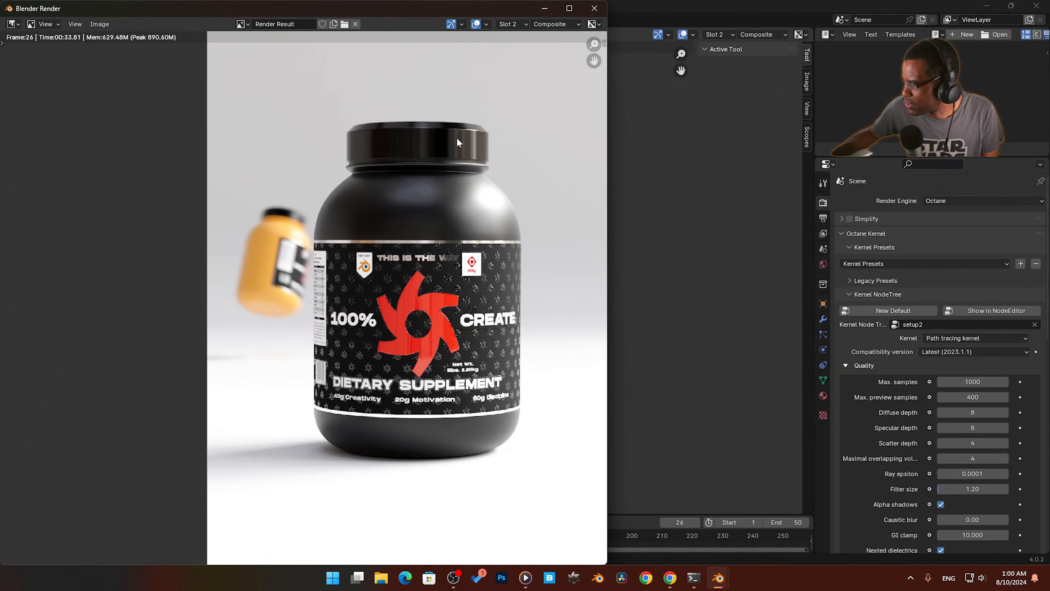
{"action": "scroll", "coordinate": [447, 266], "scroll_direction": "down", "scroll_amount": 1}
{"action": "scroll", "coordinate": [443, 280], "scroll_direction": "down", "scroll_amount": 1}
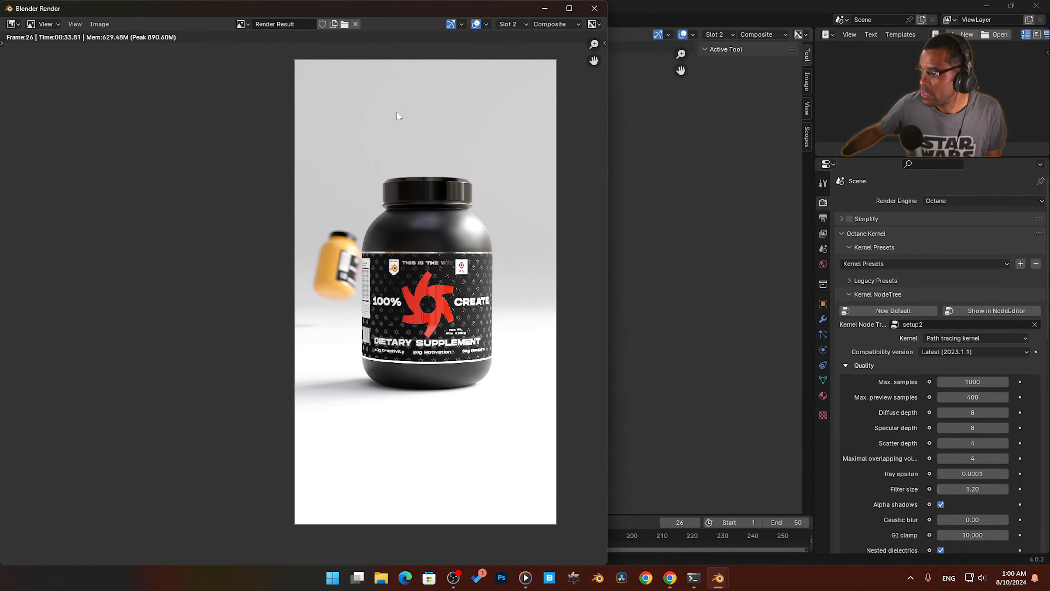
{"action": "left_click", "coordinate": [594, 8]}
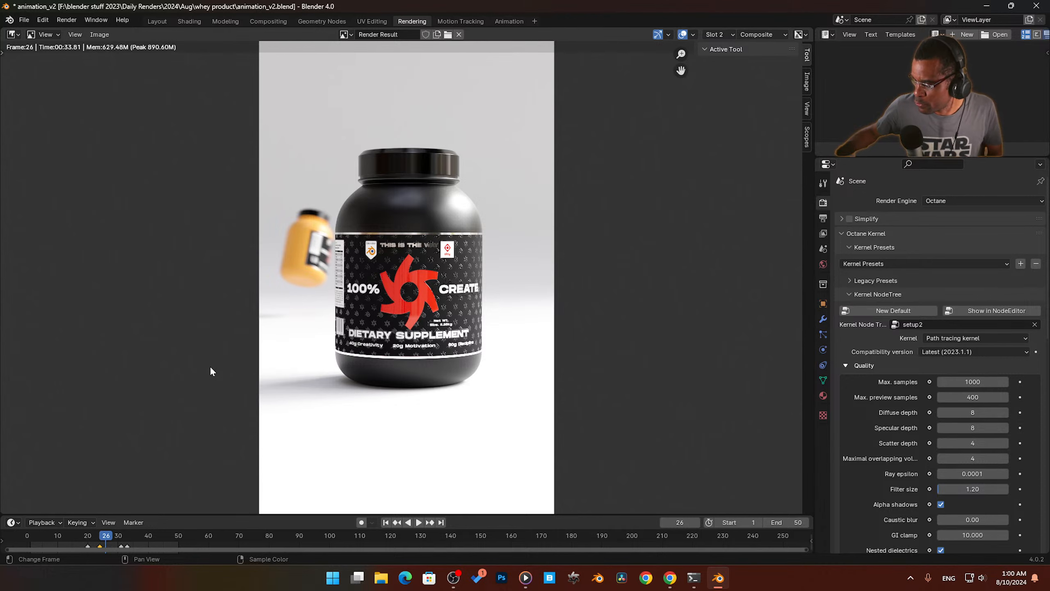
Step: Enlarge the timeline and run a brief test render of frame 9, closing the render window
{"action": "left_click_drag", "start_coordinate": [284, 514], "coordinate": [297, 465]}
{"action": "left_click_drag", "start_coordinate": [105, 488], "coordinate": [55, 490]}
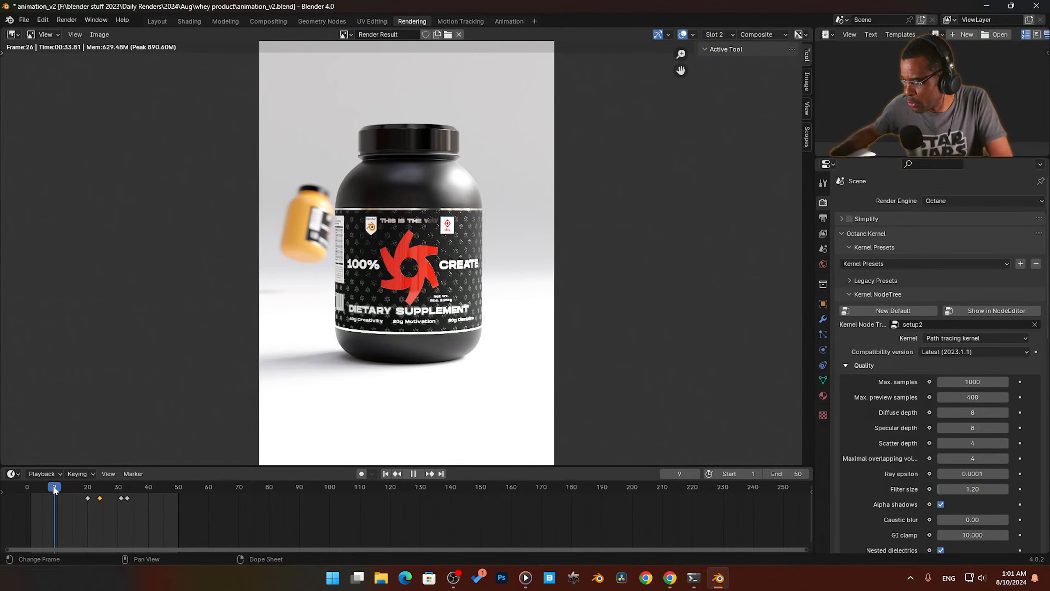
{"action": "key", "text": "F12"}
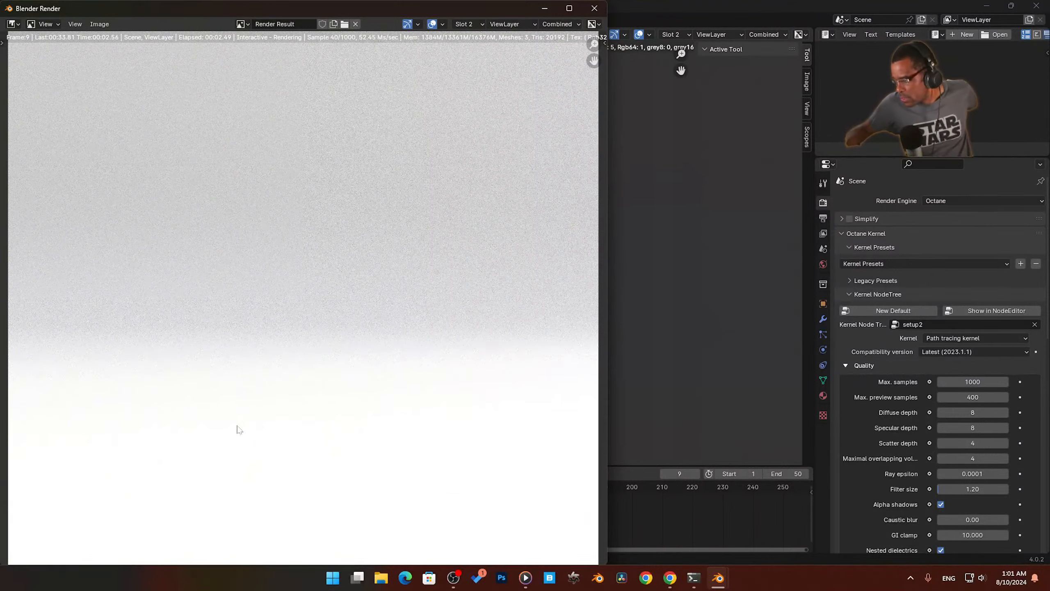
{"action": "left_click", "coordinate": [595, 8]}
Step: Run a brief test render of frame 26 and close the render window
{"action": "mouse_move", "coordinate": [98, 487]}
{"action": "left_mouse_down"}
{"action": "mouse_move", "coordinate": [146, 488]}
{"action": "mouse_move", "coordinate": [41, 489]}
{"action": "mouse_move", "coordinate": [105, 496]}
{"action": "left_mouse_up"}
{"action": "key", "text": "F12"}
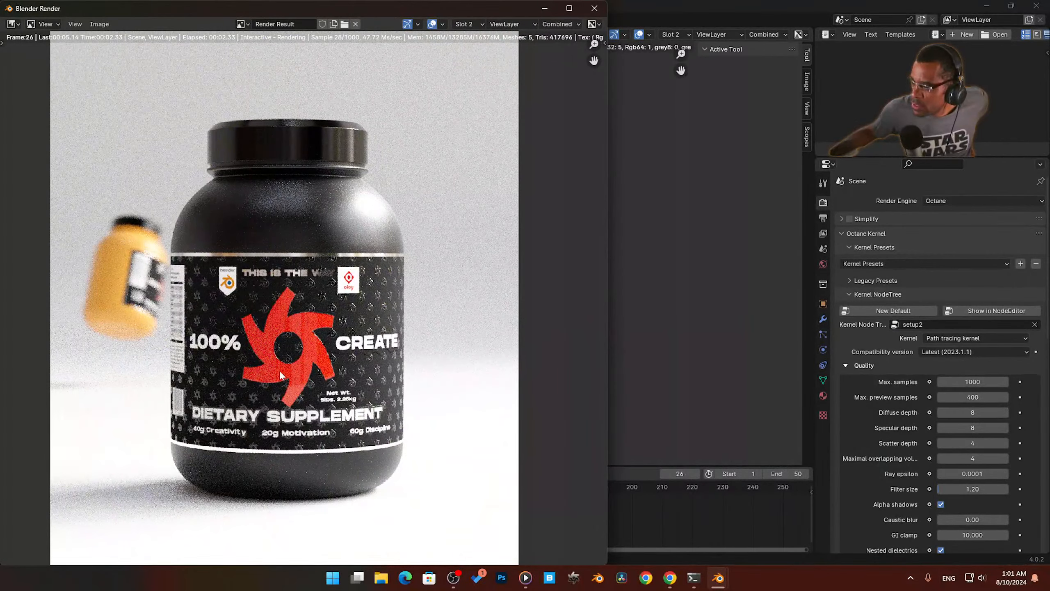
{"action": "left_click", "coordinate": [602, 9]}
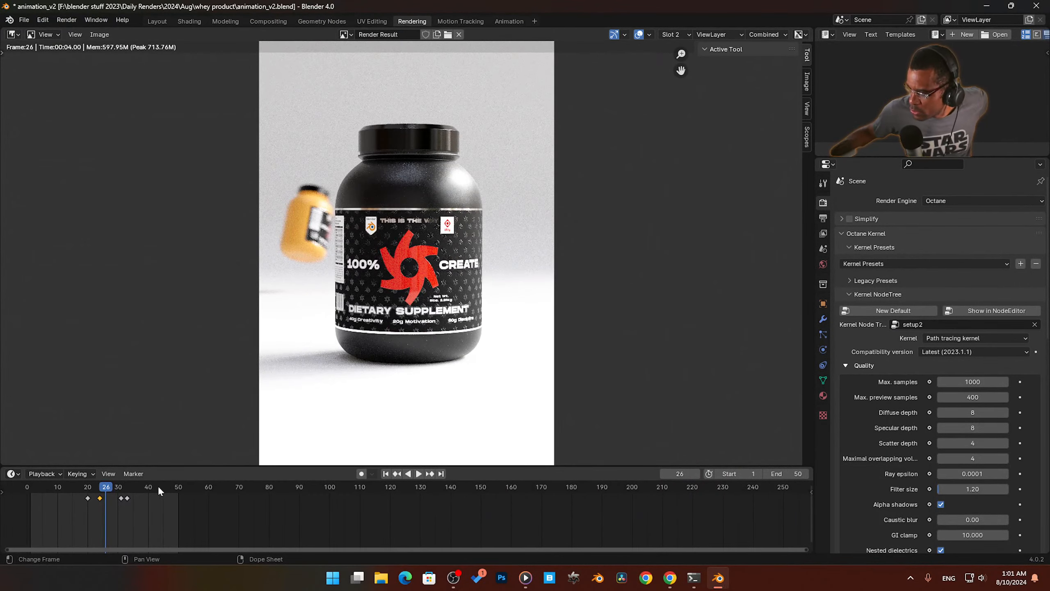
Step: Test-render frame 47, examine all three bottles in the full frame and close the render window
{"action": "left_click_drag", "start_coordinate": [158, 486], "coordinate": [162, 493]}
{"action": "key", "text": "F12"}
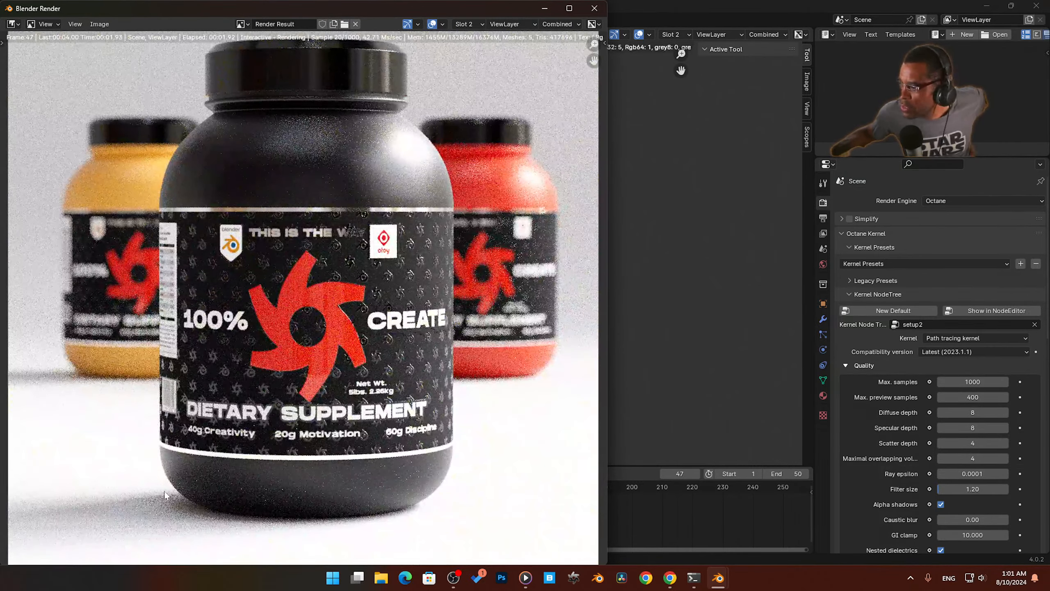
{"action": "scroll", "coordinate": [267, 457], "scroll_direction": "down", "scroll_amount": 4}
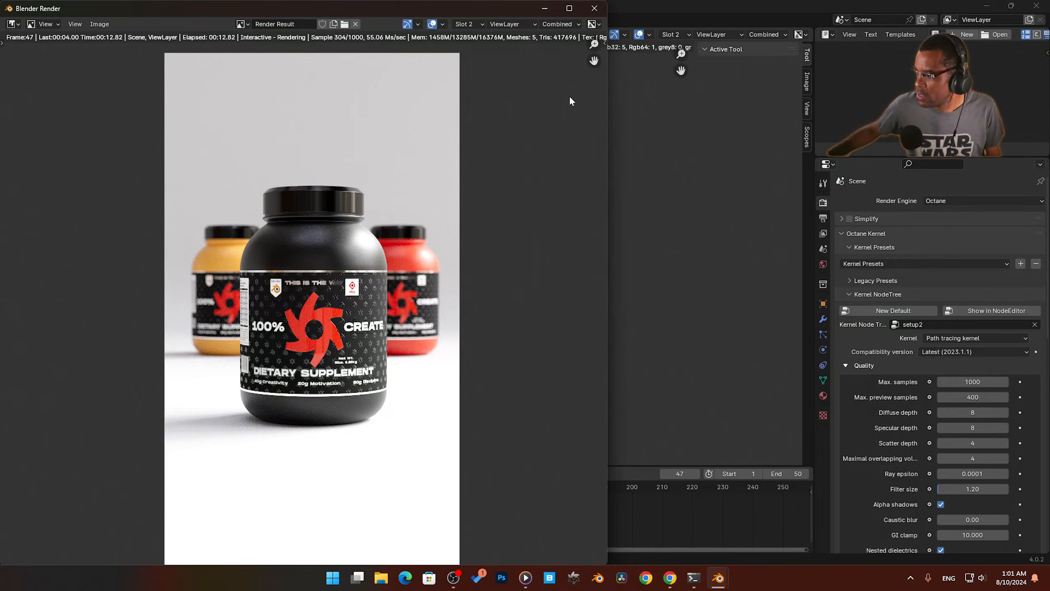
{"action": "left_click", "coordinate": [595, 9]}
Step: Move the playhead to frame 6 and save the animation_v2 file
{"action": "left_click_drag", "start_coordinate": [155, 490], "coordinate": [45, 496]}
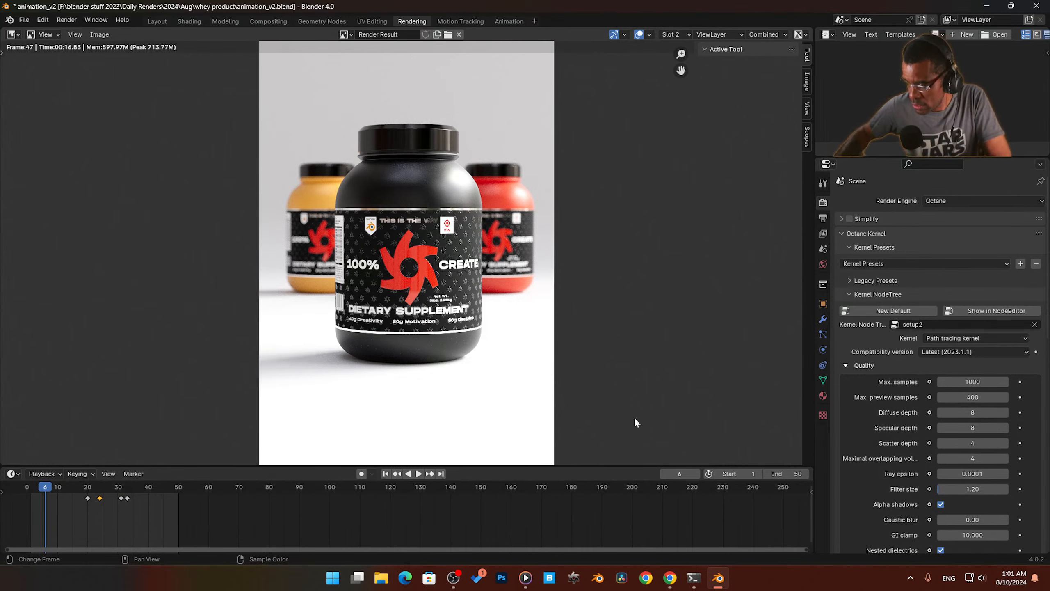
{"action": "key", "text": "ctrl+s"}
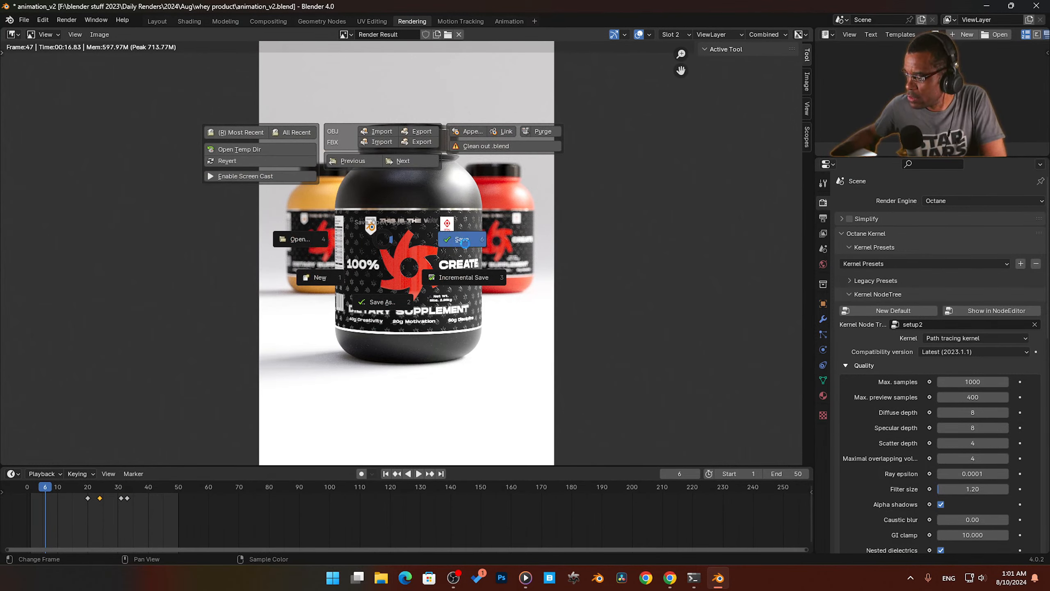
{"action": "left_click", "coordinate": [465, 243]}
Step: Start rendering the full animation and follow its progress with the whole frame in view
{"action": "left_click", "coordinate": [69, 23]}
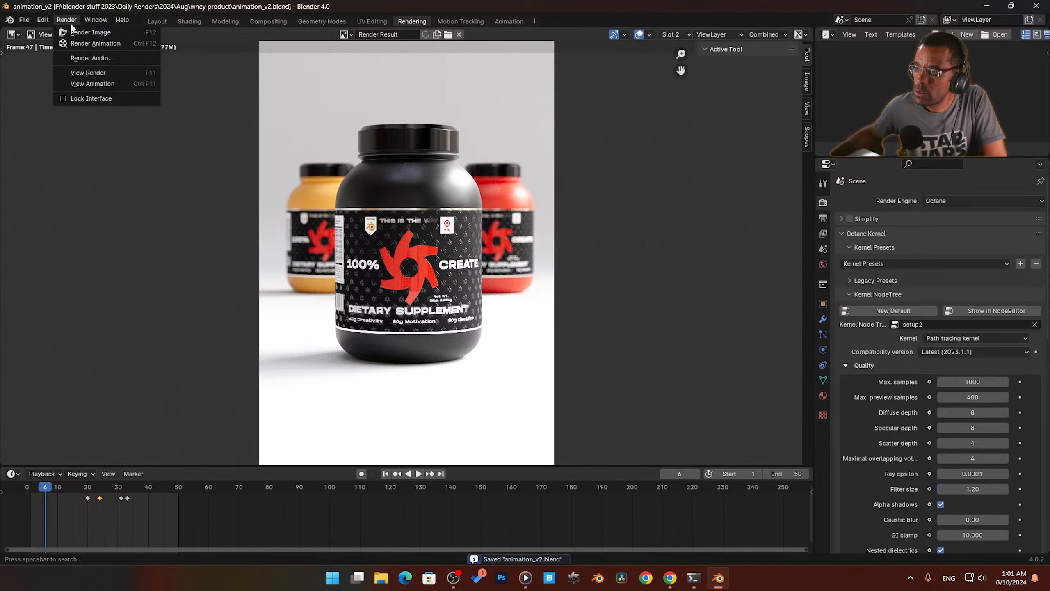
{"action": "left_click", "coordinate": [74, 43]}
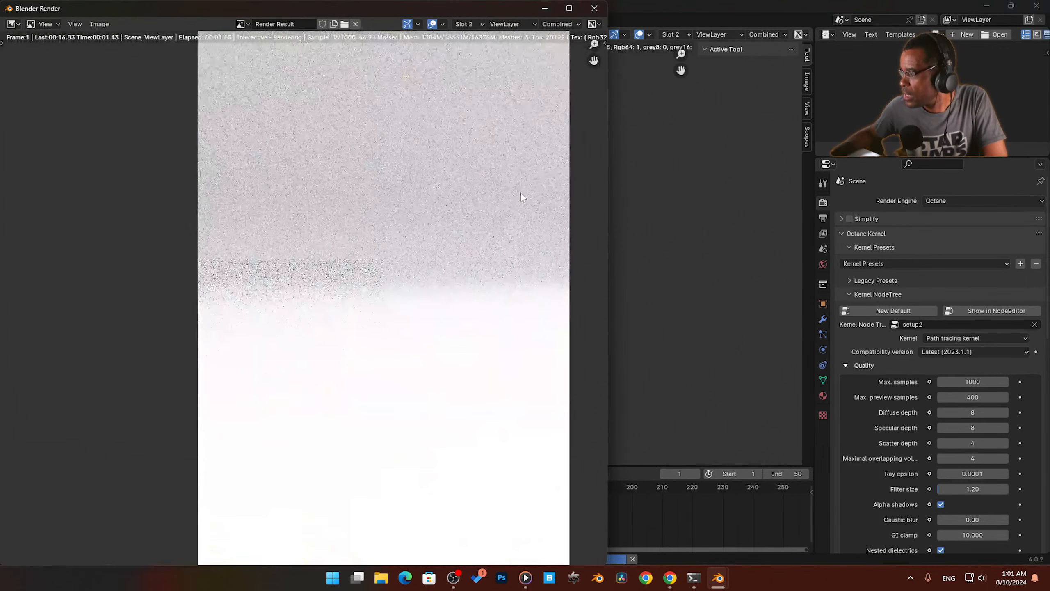
{"action": "middle_click_drag", "start_coordinate": [436, 245], "coordinate": [410, 265]}
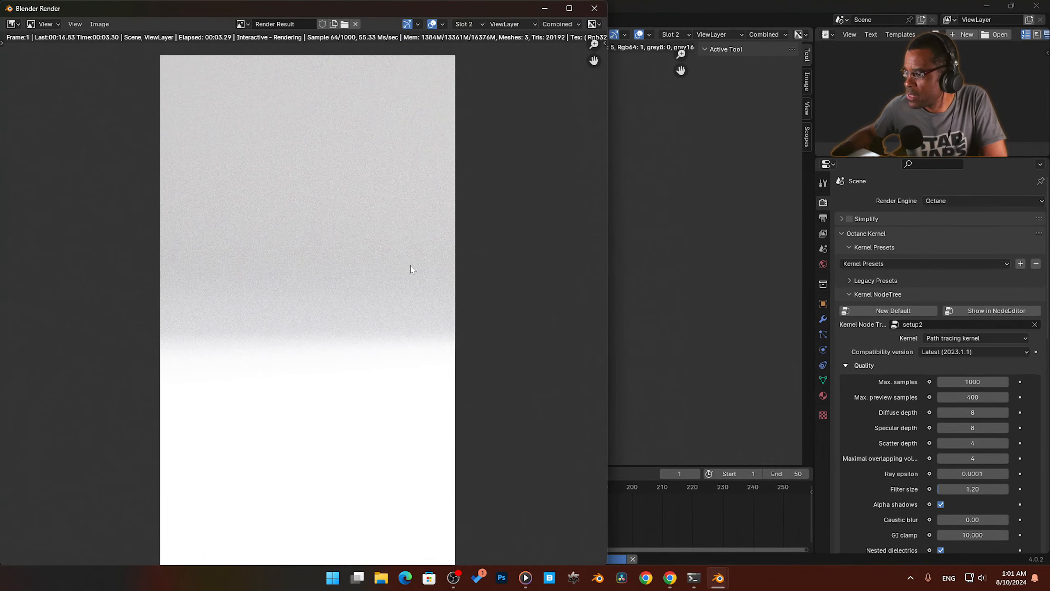
{"action": "scroll", "coordinate": [411, 259], "scroll_direction": "down", "scroll_amount": 1}
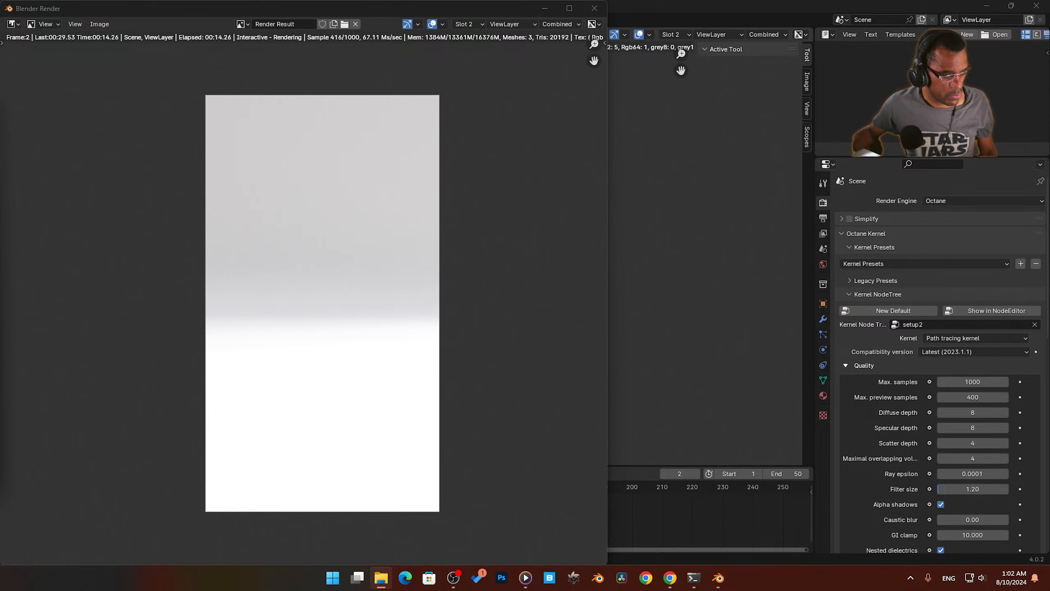
Step: Check the output files in the renders folder in File Explorer, close the folder and stop the animation render
{"action": "left_click_drag", "start_coordinate": [45, 188], "coordinate": [406, 110]}
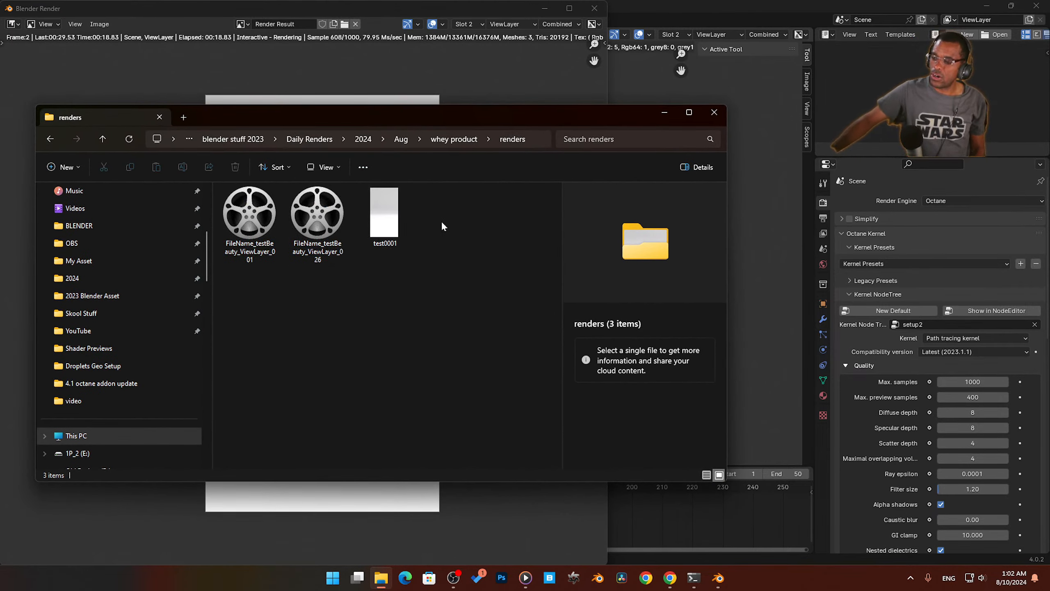
{"action": "mouse_move", "coordinate": [390, 230]}
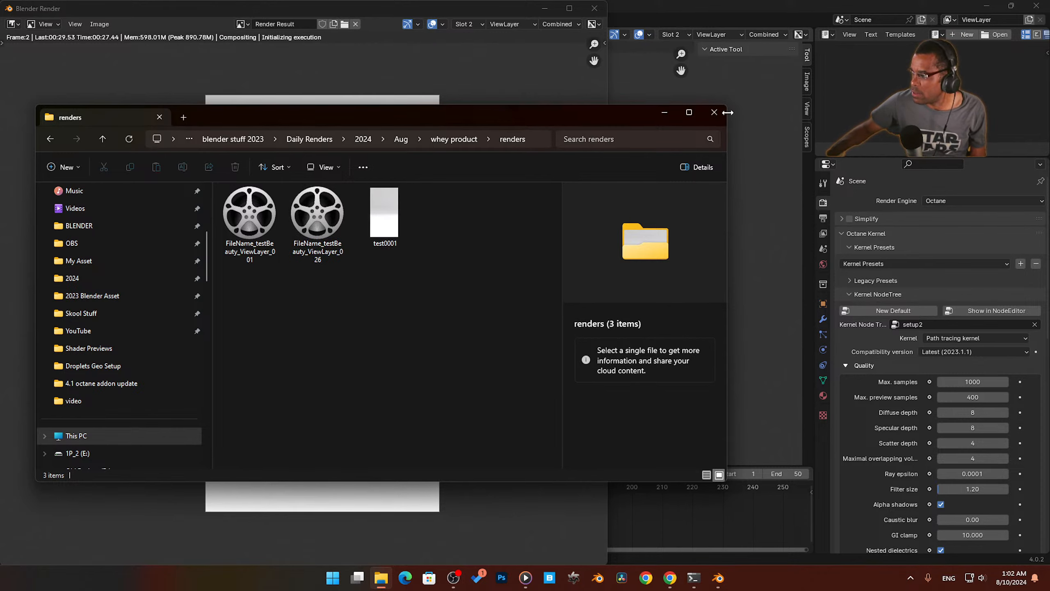
{"action": "left_click", "coordinate": [714, 112]}
{"action": "left_click", "coordinate": [590, 14]}
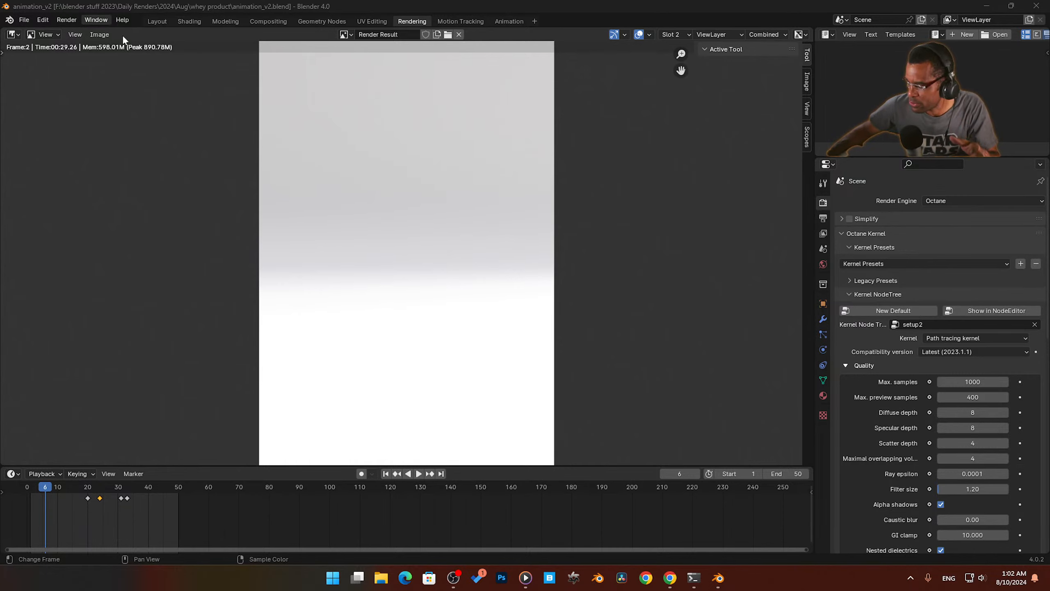
Step: Set the Octane kernel's maximum samples to 500 and save the animation_v2 file
{"action": "left_click", "coordinate": [973, 381]}
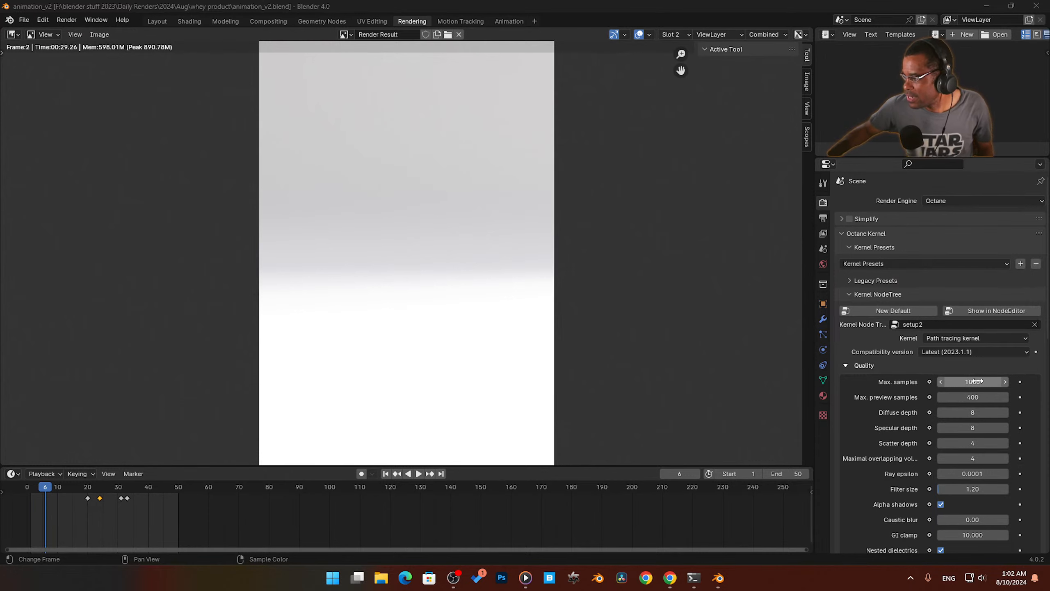
{"action": "type", "text": "500"}
{"action": "key", "text": "Return"}
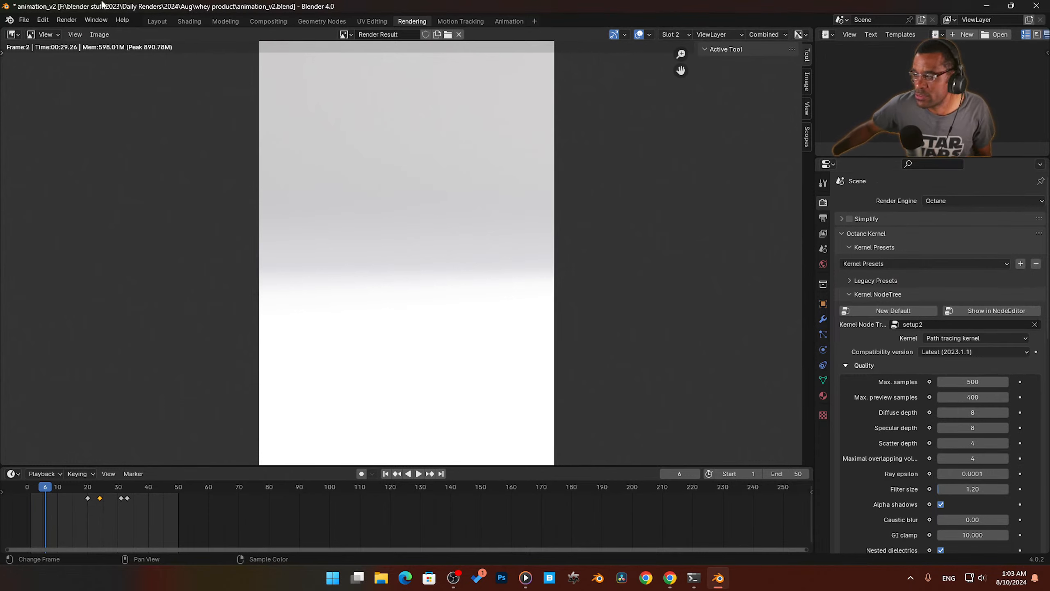
{"action": "key", "text": "ctrl+s"}
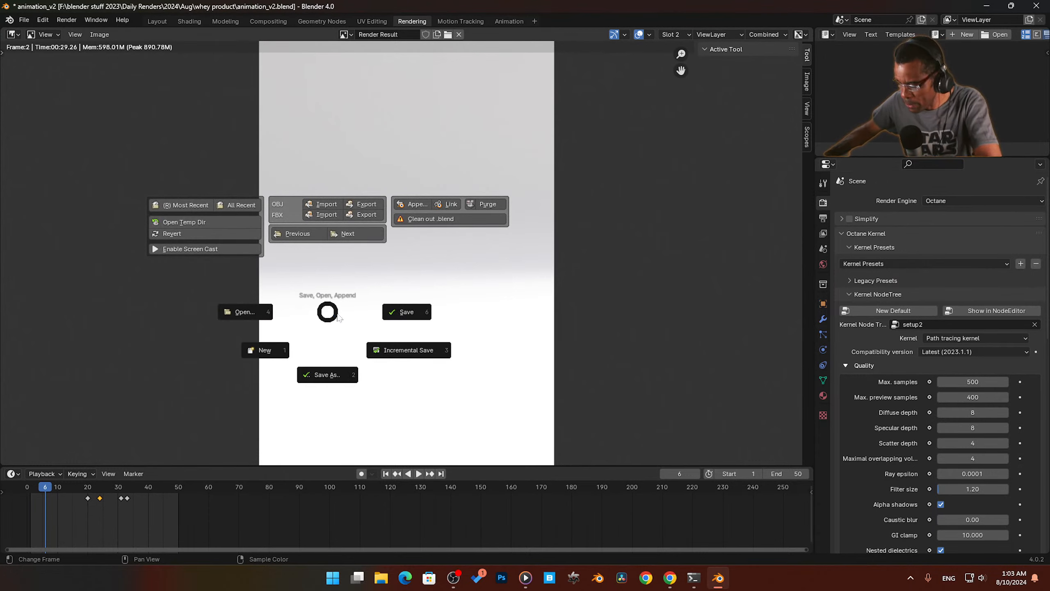
{"action": "left_click", "coordinate": [414, 315]}
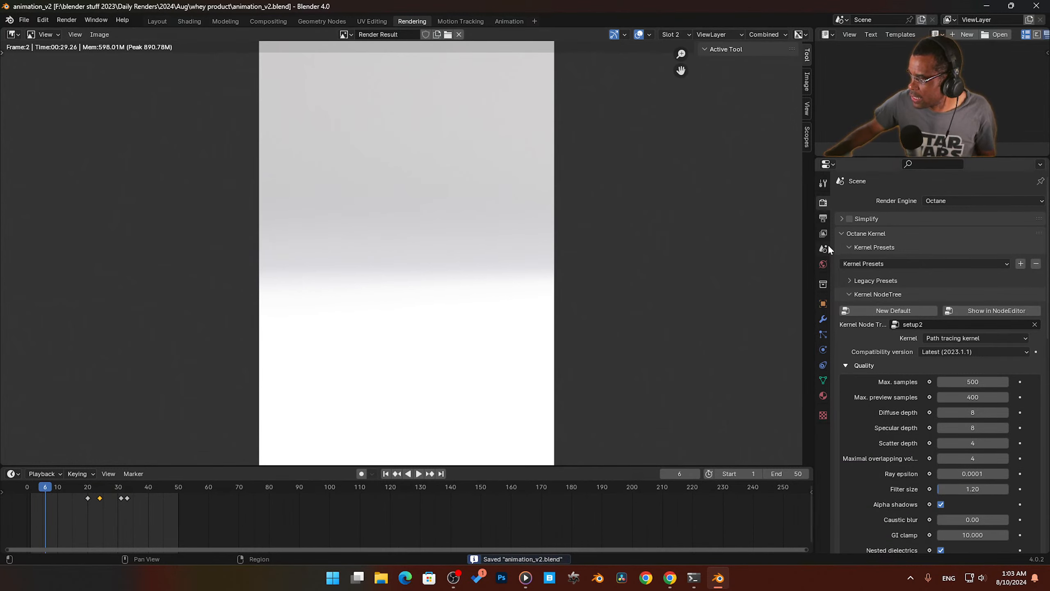
Step: Set the output file format to FFmpeg Video with Perceptually Lossless output quality and save the animation_v2 file
{"action": "left_click", "coordinate": [823, 219]}
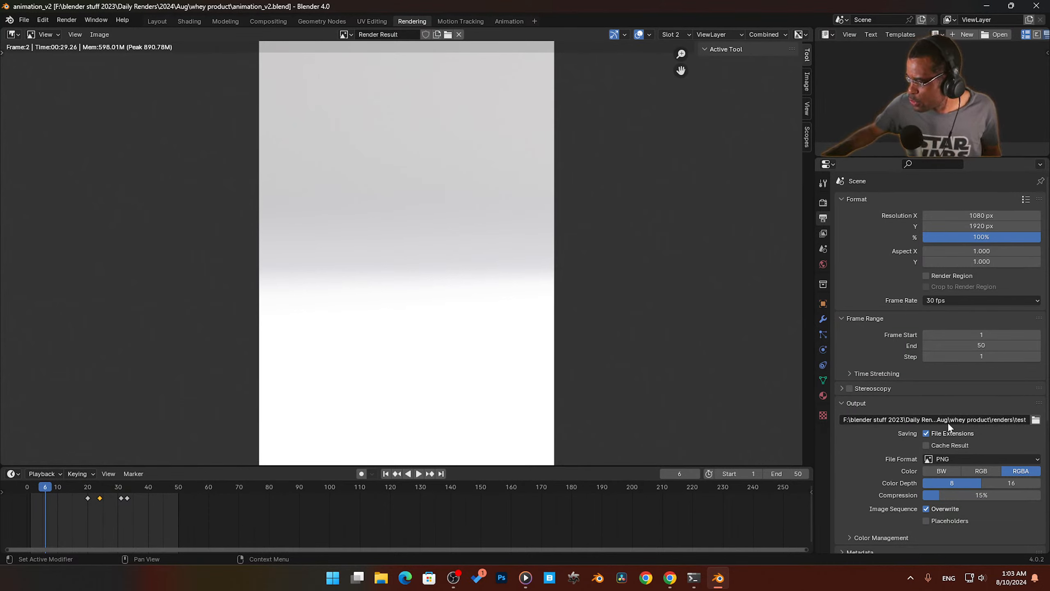
{"action": "left_click", "coordinate": [1022, 459]}
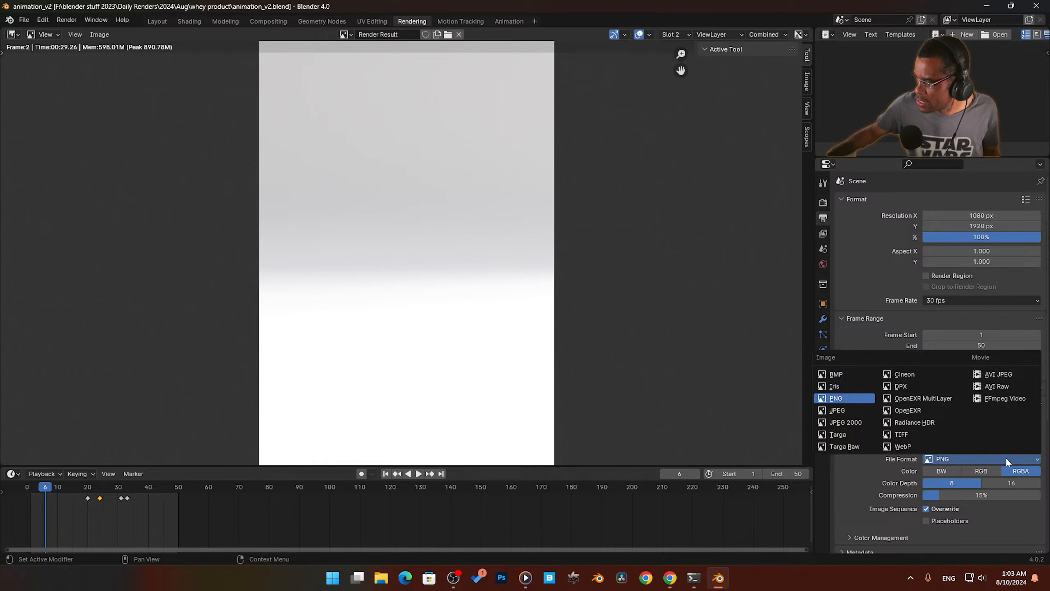
{"action": "left_click", "coordinate": [991, 399]}
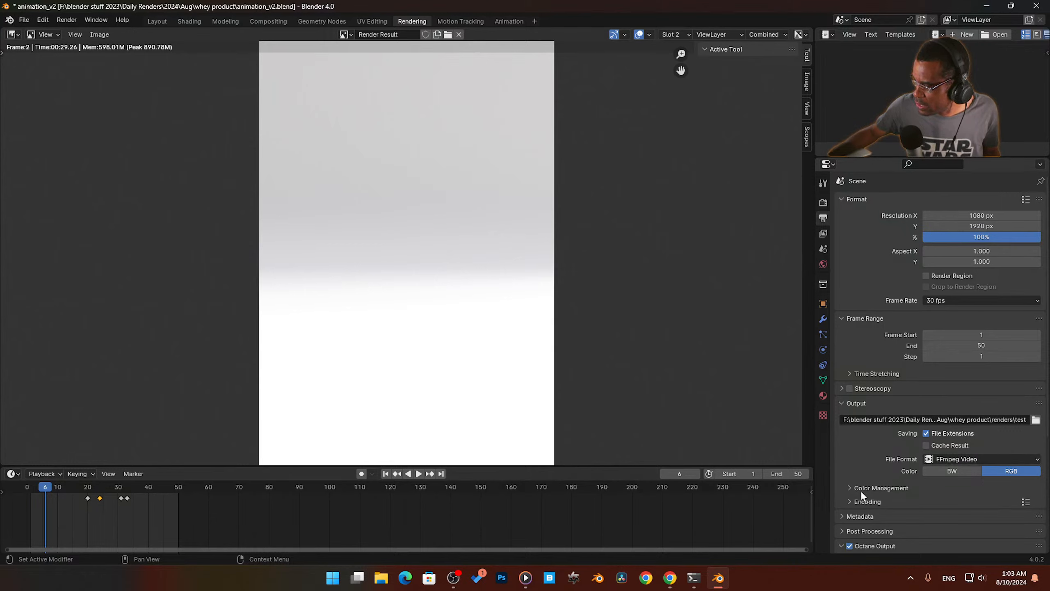
{"action": "left_click", "coordinate": [1025, 501]}
{"action": "left_click", "coordinate": [858, 504]}
{"action": "scroll", "coordinate": [961, 529], "scroll_direction": "down", "scroll_amount": 2}
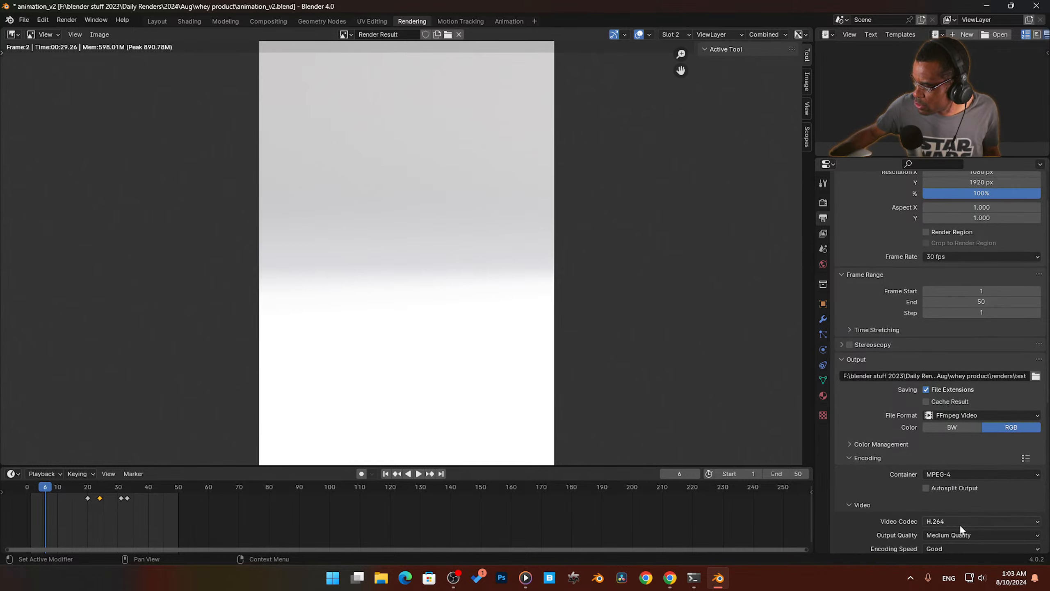
{"action": "scroll", "coordinate": [961, 524], "scroll_direction": "down", "scroll_amount": 2}
{"action": "left_click", "coordinate": [959, 512]}
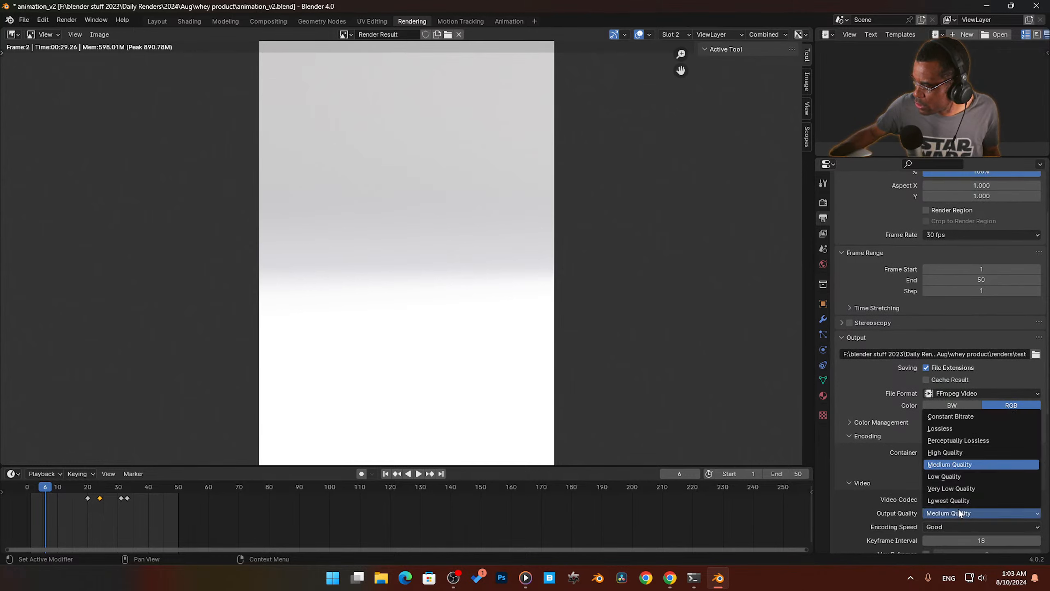
{"action": "left_click", "coordinate": [971, 440]}
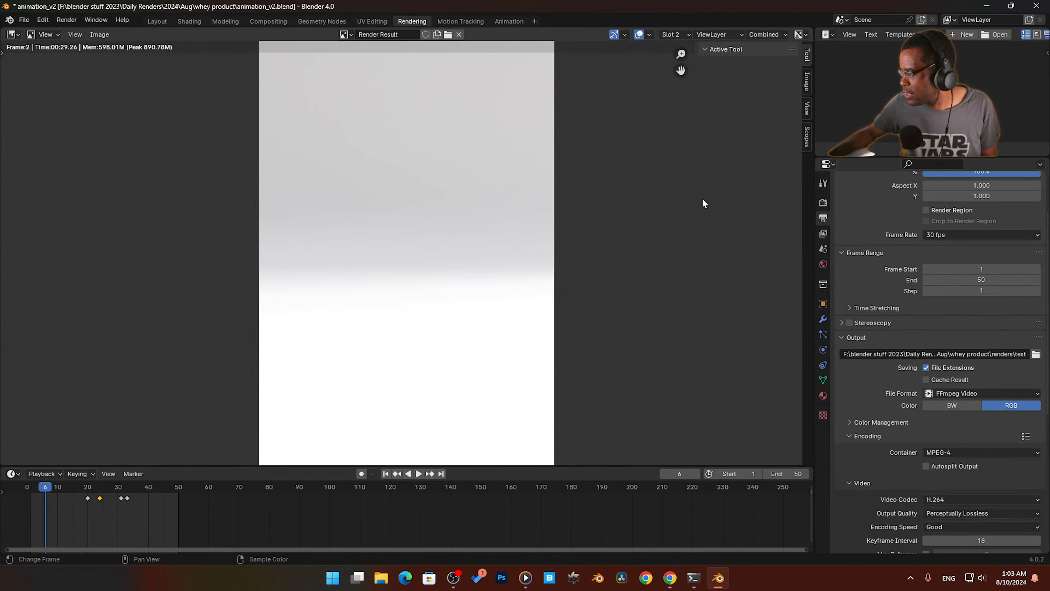
{"action": "left_click", "coordinate": [848, 435]}
{"action": "key", "text": "ctrl+s"}
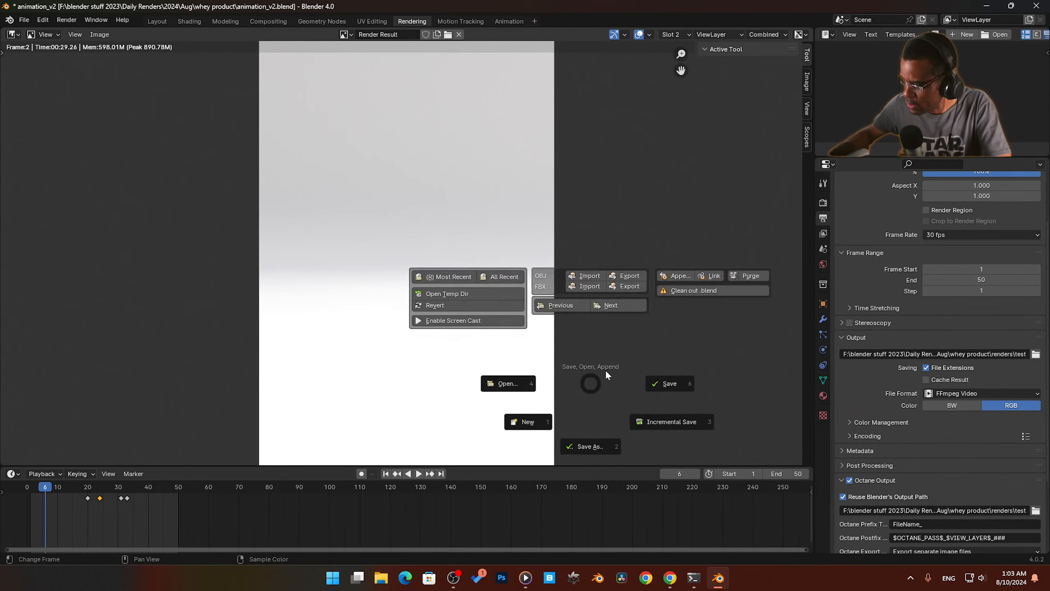
{"action": "left_click", "coordinate": [669, 384]}
Step: Start rendering the full animation again, with the whole frame shown in the render window
{"action": "left_click", "coordinate": [73, 19]}
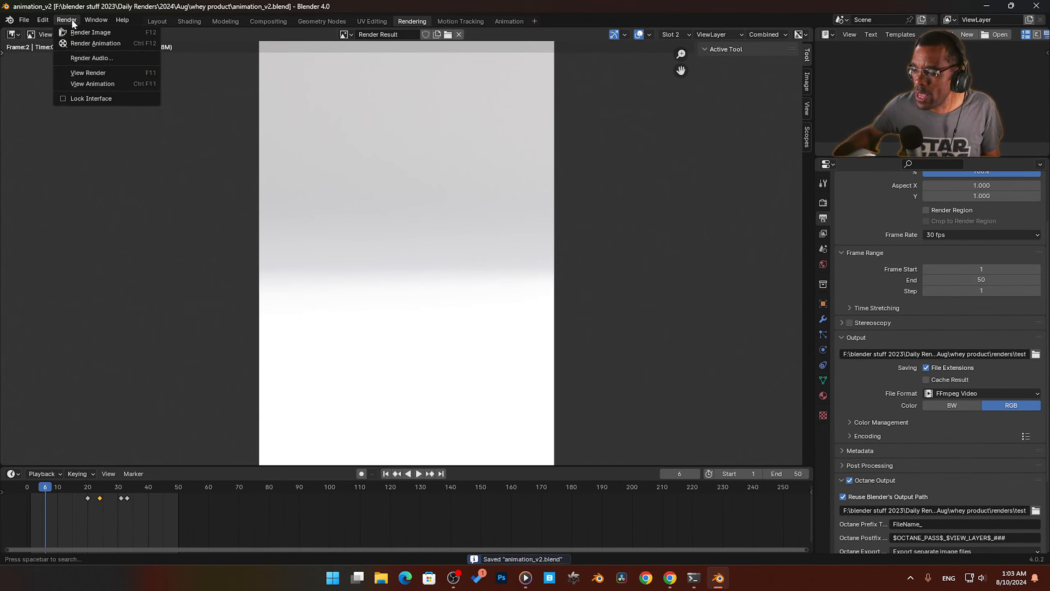
{"action": "left_click", "coordinate": [93, 49]}
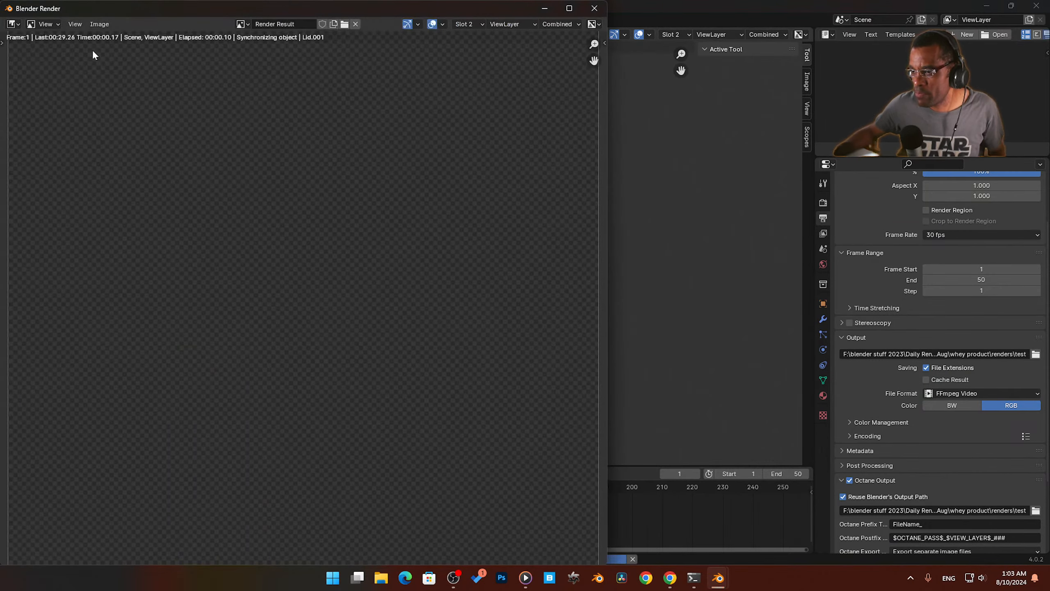
{"action": "scroll", "coordinate": [188, 156], "scroll_direction": "down", "scroll_amount": 4}
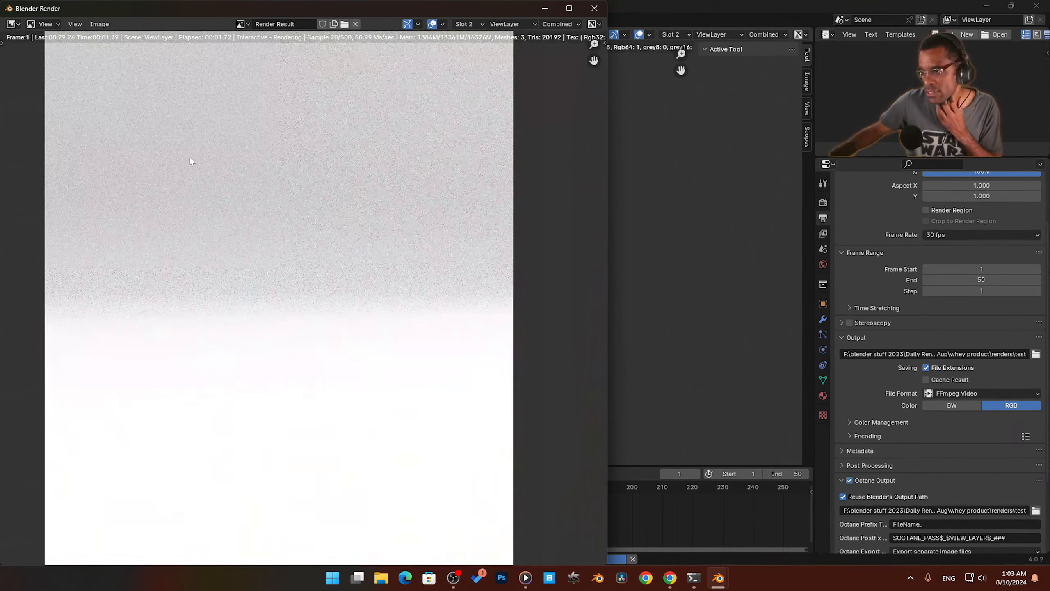
{"action": "middle_click_drag", "start_coordinate": [192, 161], "coordinate": [234, 244]}
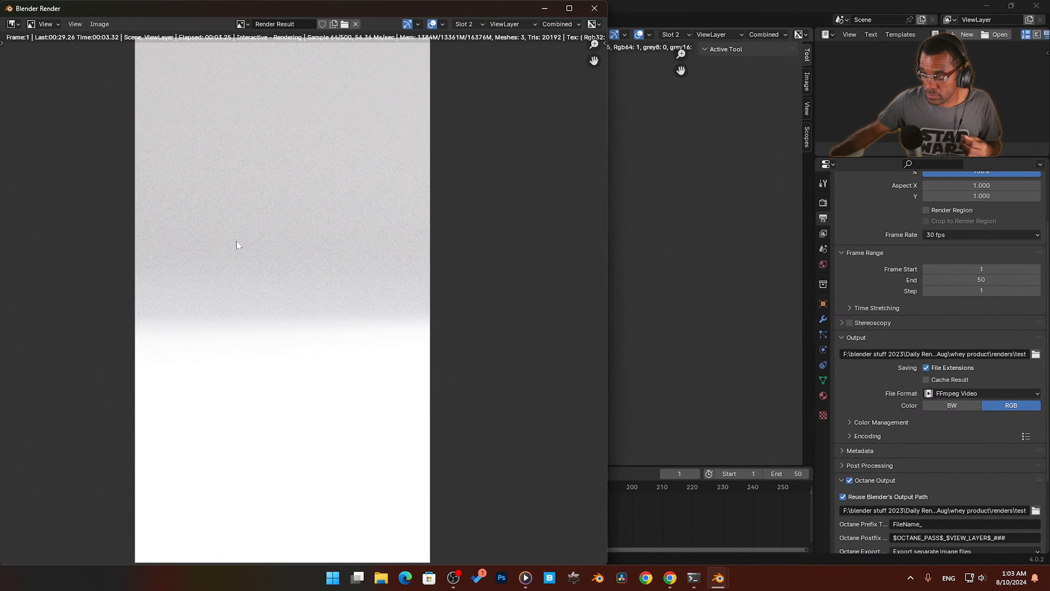
{"action": "scroll", "coordinate": [237, 245], "scroll_direction": "down", "scroll_amount": 1}
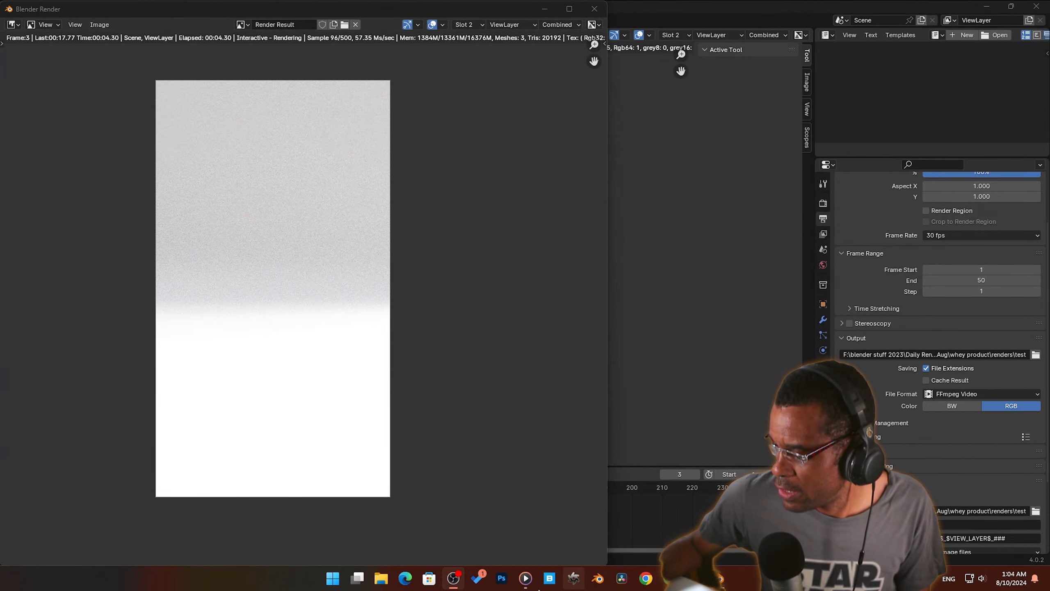
Step: Open the renders folder in File Explorer and delete the test0001 image and the FileName_testBeauty_ViewLayer_026 file
{"action": "left_click", "coordinate": [381, 578]}
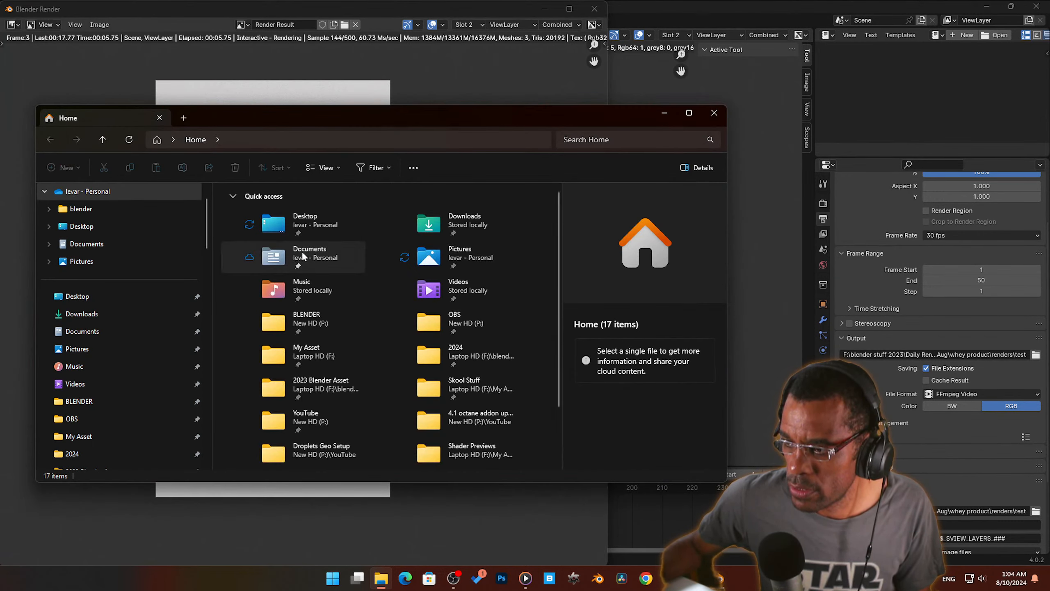
{"action": "left_click_drag", "start_coordinate": [410, 117], "coordinate": [0, 109]}
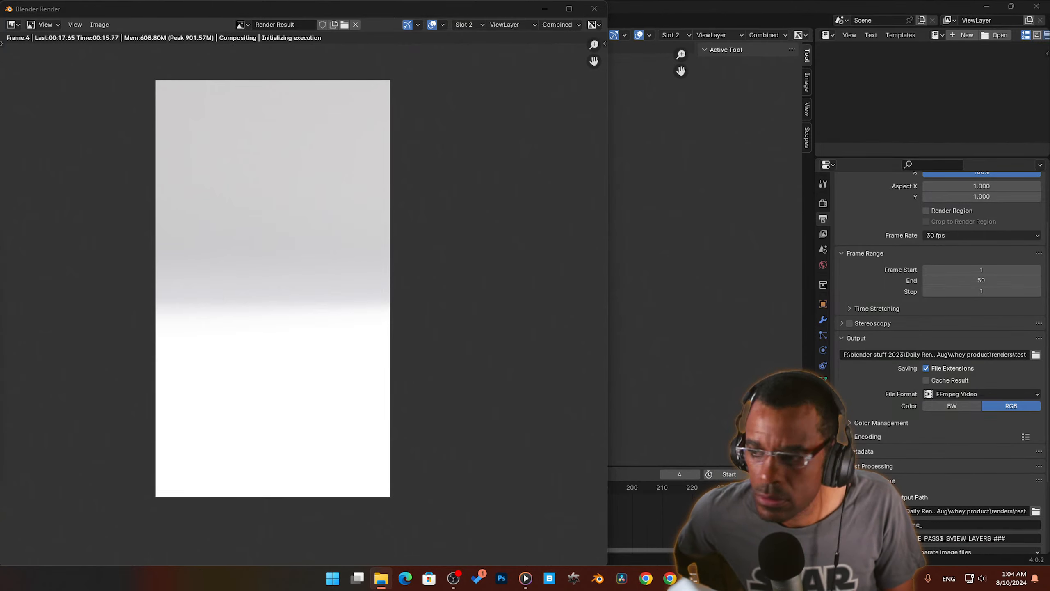
{"action": "left_click_drag", "start_coordinate": [450, 134], "coordinate": [520, 94]}
{"action": "left_click", "coordinate": [567, 198]}
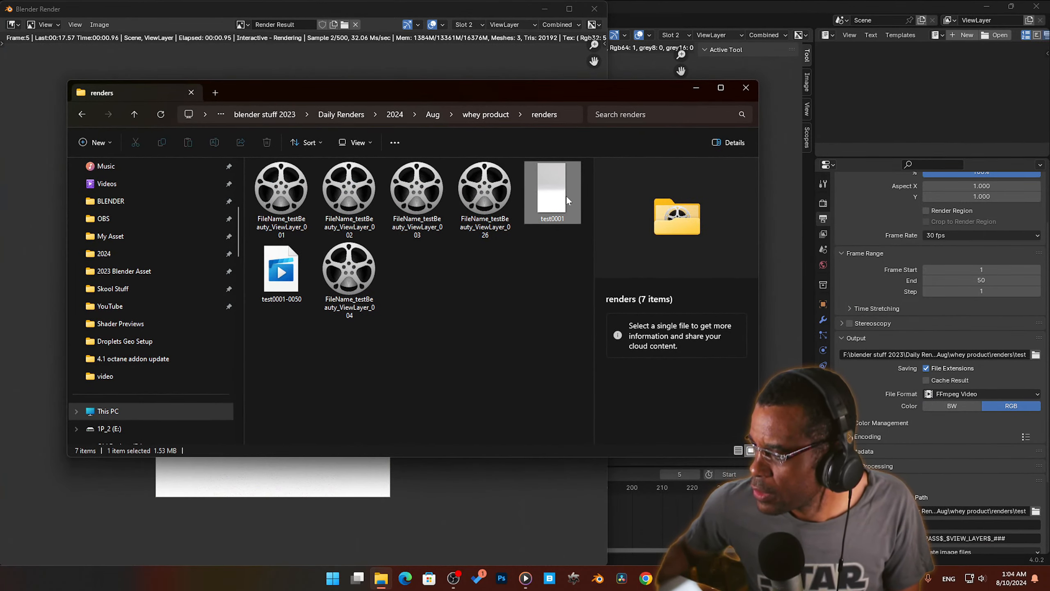
{"action": "key", "text": "Delete"}
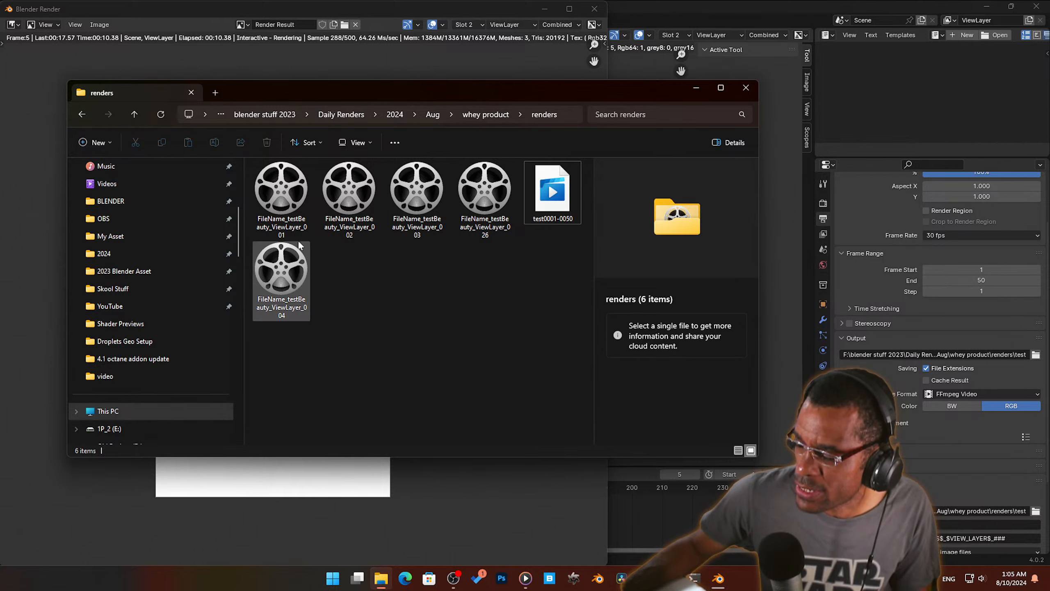
{"action": "left_click", "coordinate": [480, 229]}
{"action": "key", "text": "Delete"}
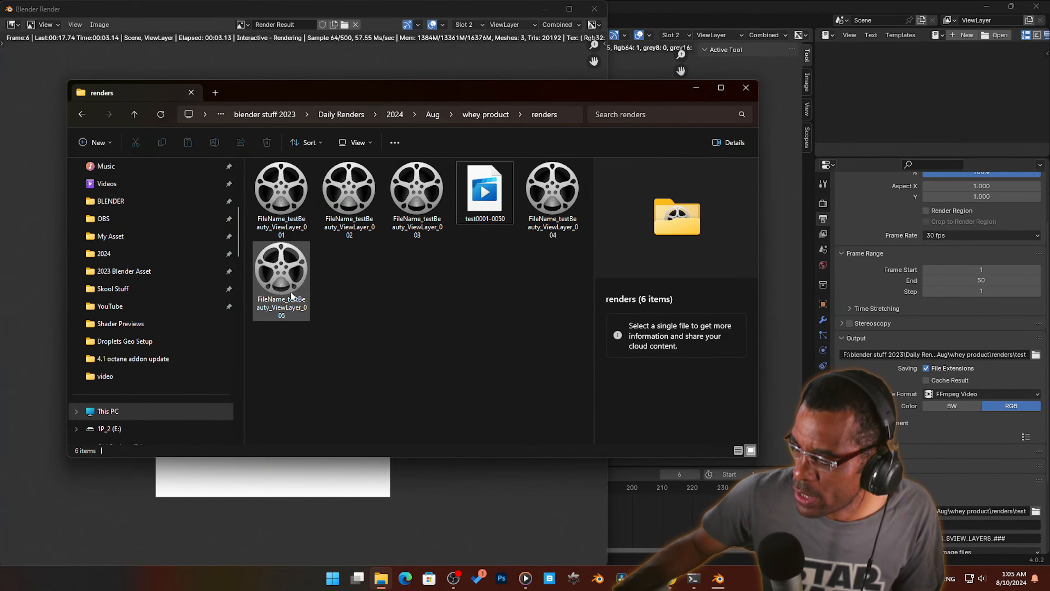
Step: Open the FileName_testBeauty_ViewLayer_001 EXR as a sequence in djv, maximize the viewer and stop playback
{"action": "double_click", "coordinate": [283, 199]}
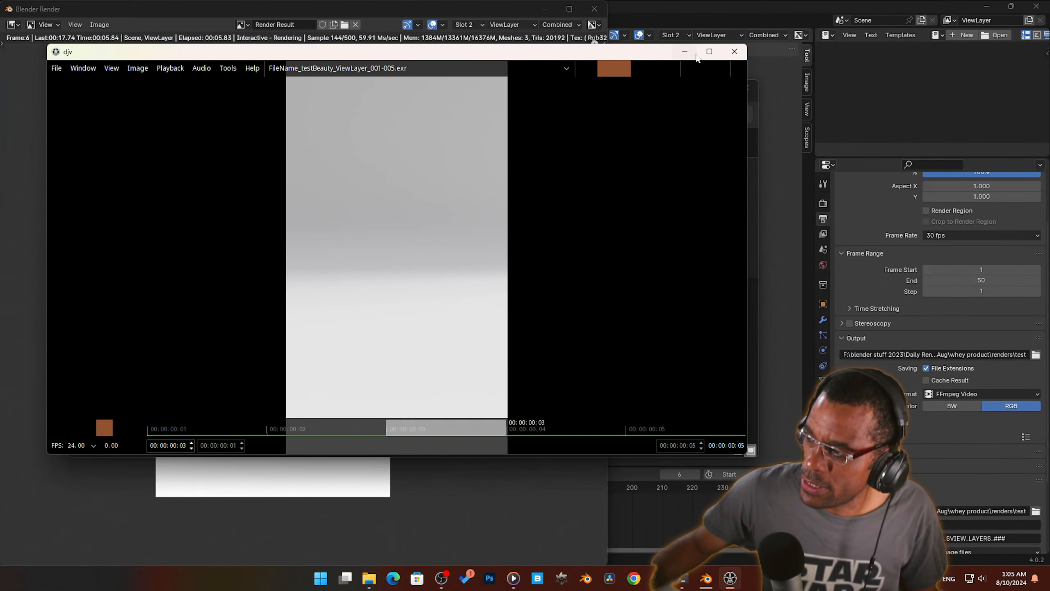
{"action": "left_click", "coordinate": [710, 51]}
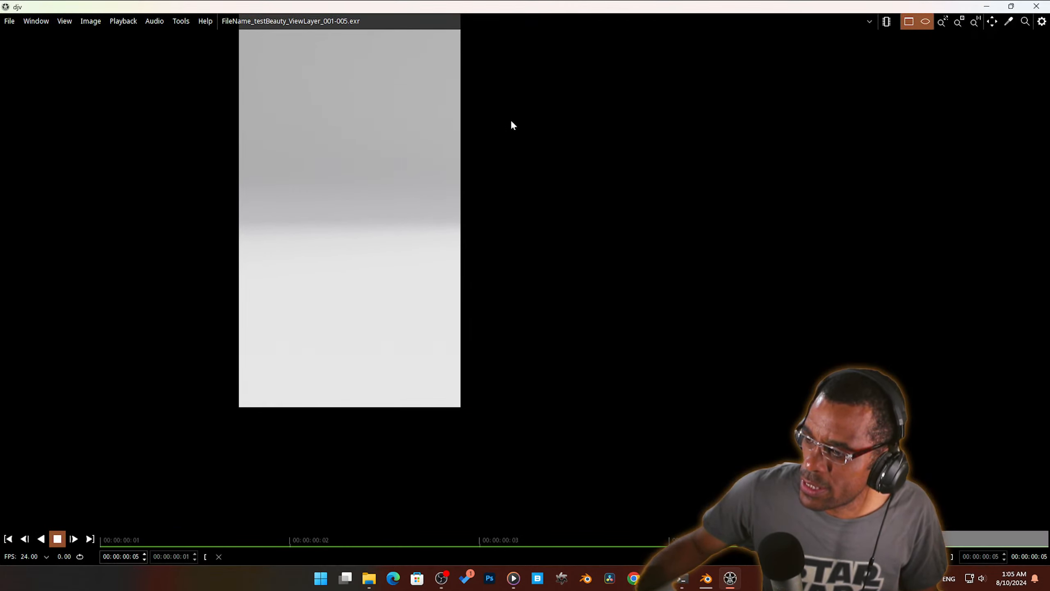
{"action": "left_click", "coordinate": [13, 15]}
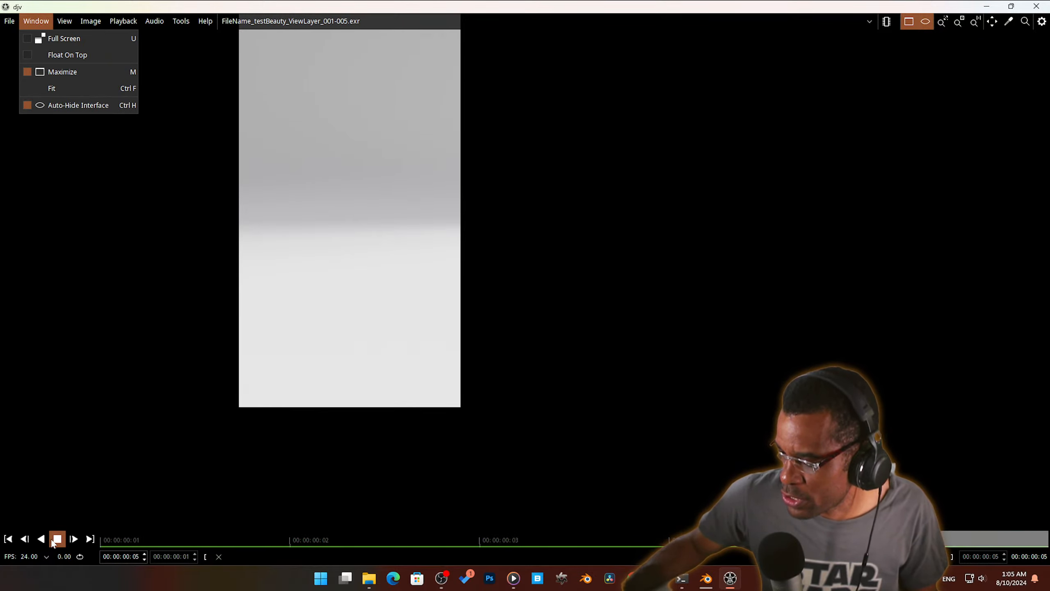
{"action": "left_click", "coordinate": [56, 541]}
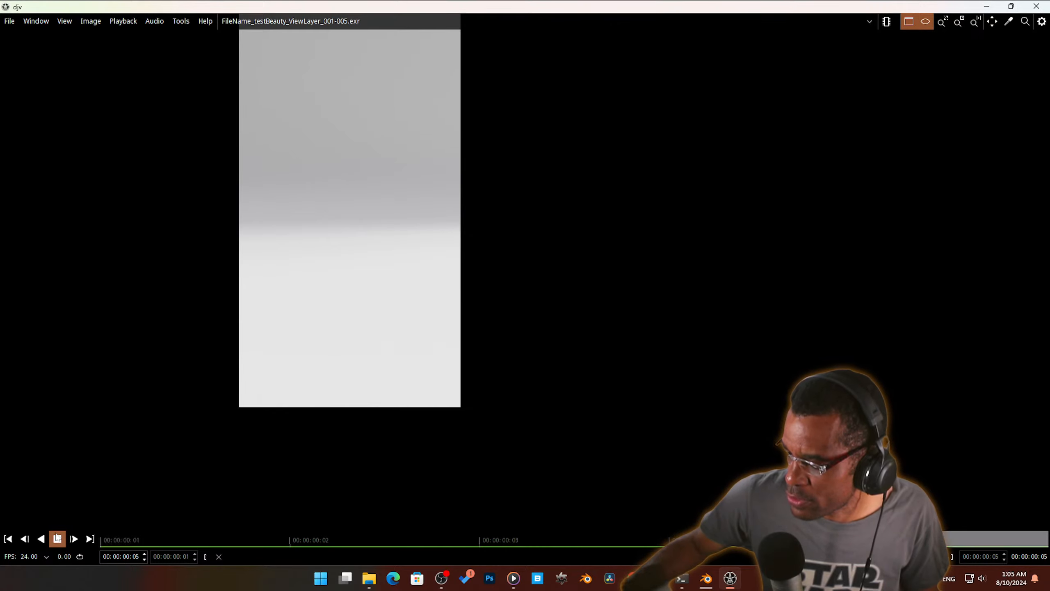
{"action": "key", "text": "space"}
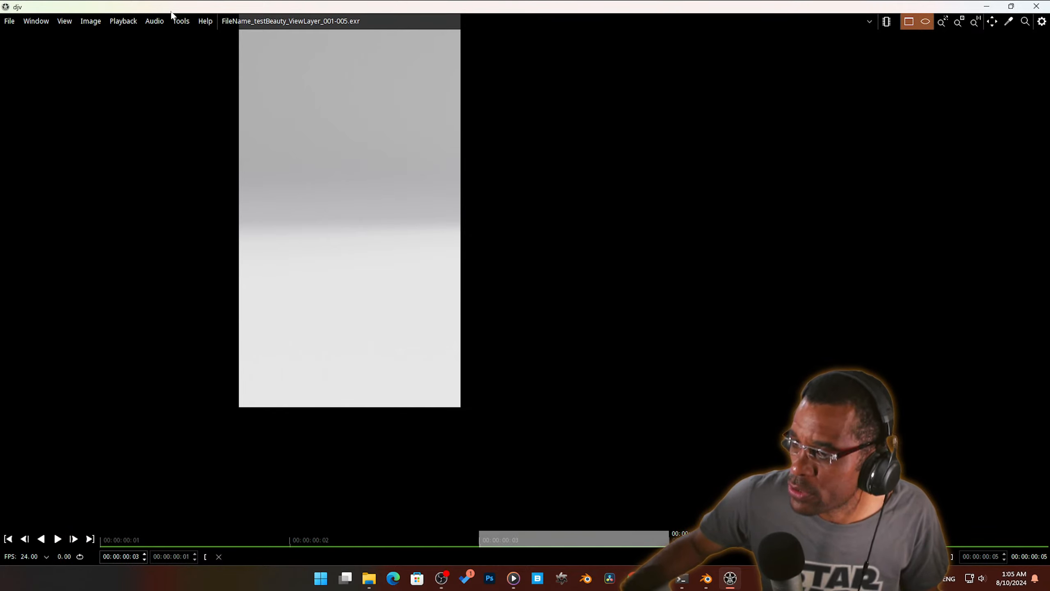
Step: Check the viewer's version and credits in its About information and close it
{"action": "left_click", "coordinate": [28, 21]}
{"action": "mouse_move", "coordinate": [66, 22]}
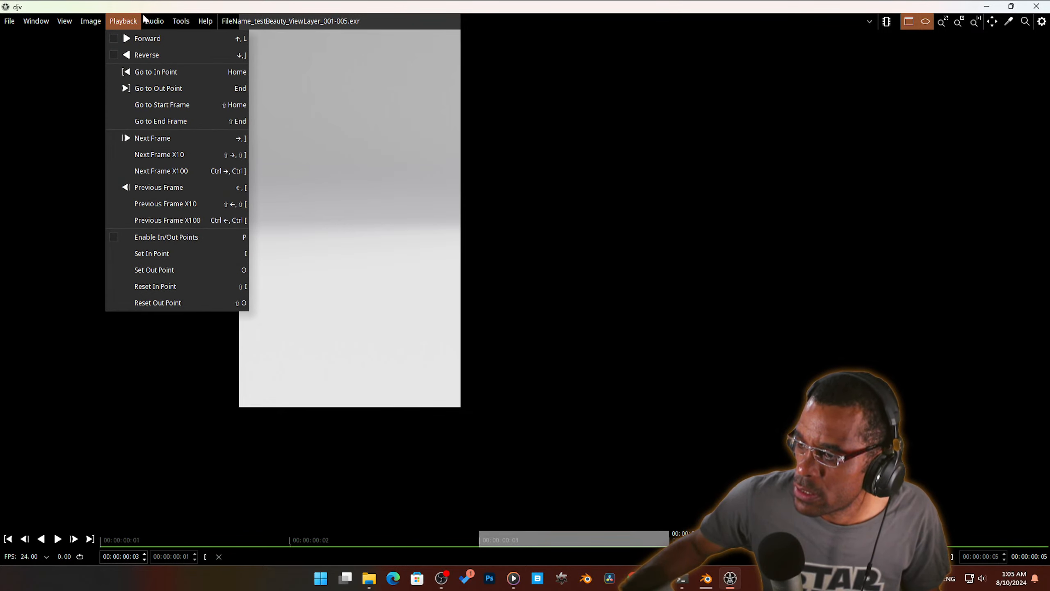
{"action": "mouse_move", "coordinate": [206, 22]}
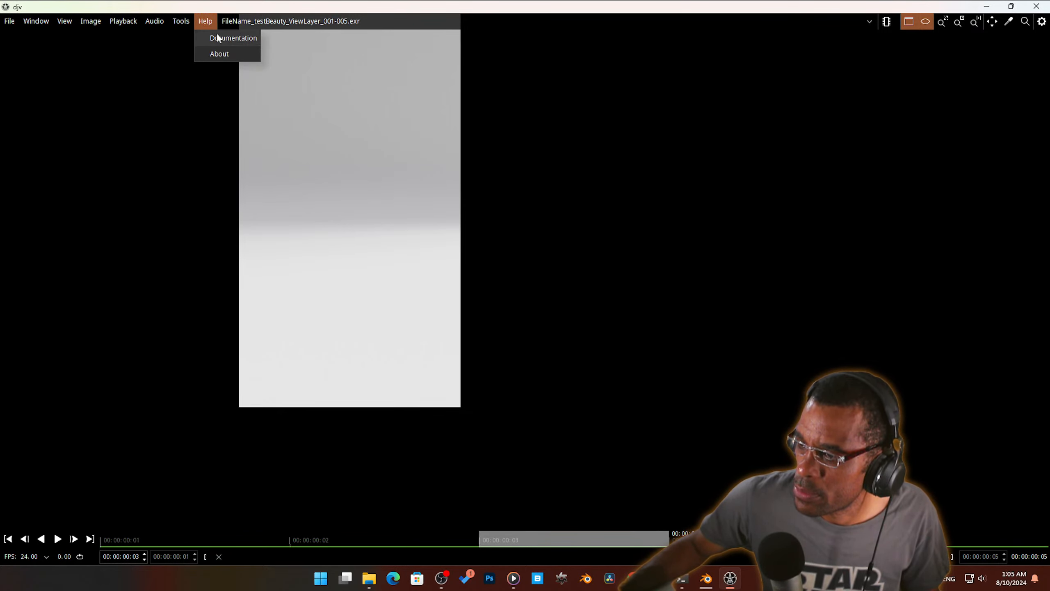
{"action": "left_click", "coordinate": [219, 54]}
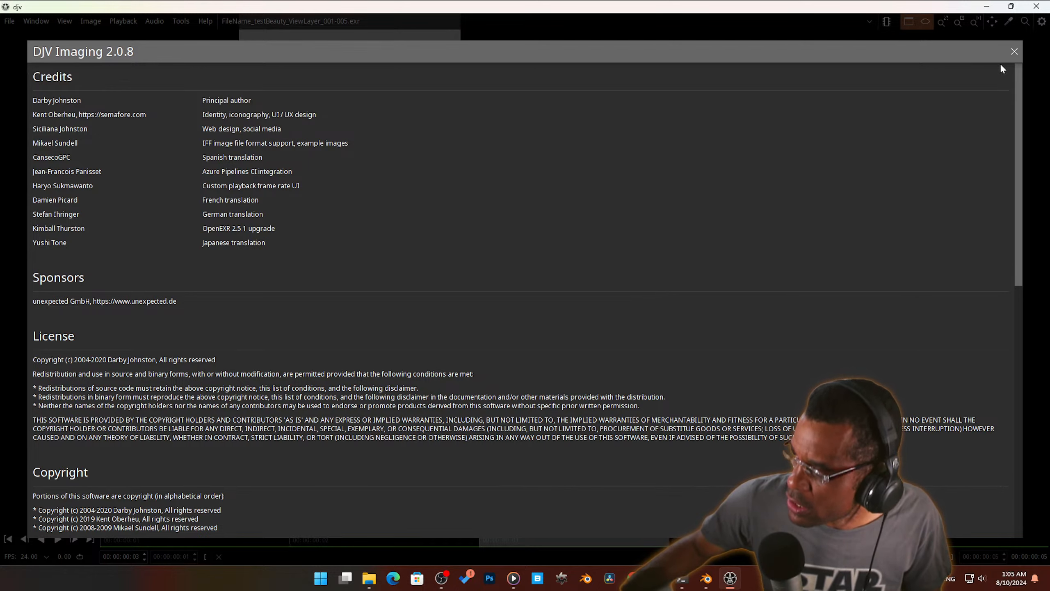
{"action": "left_click", "coordinate": [1015, 51]}
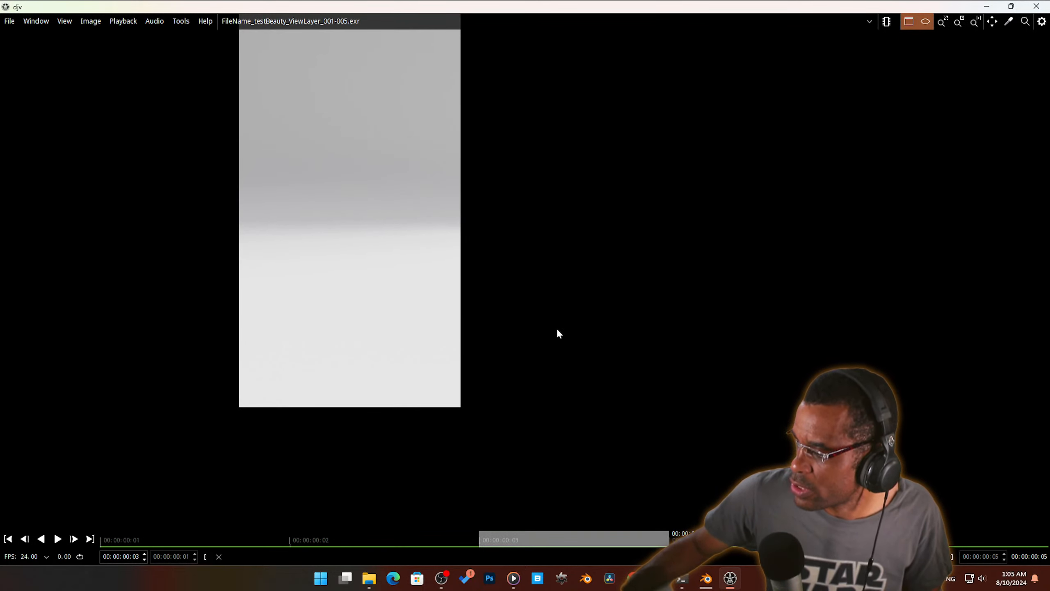
Step: Examine the EXR frame centred in the viewer with the red and green channels isolated, and return it to the full-colour display
{"action": "middle_click_drag", "start_coordinate": [556, 331], "coordinate": [717, 355]}
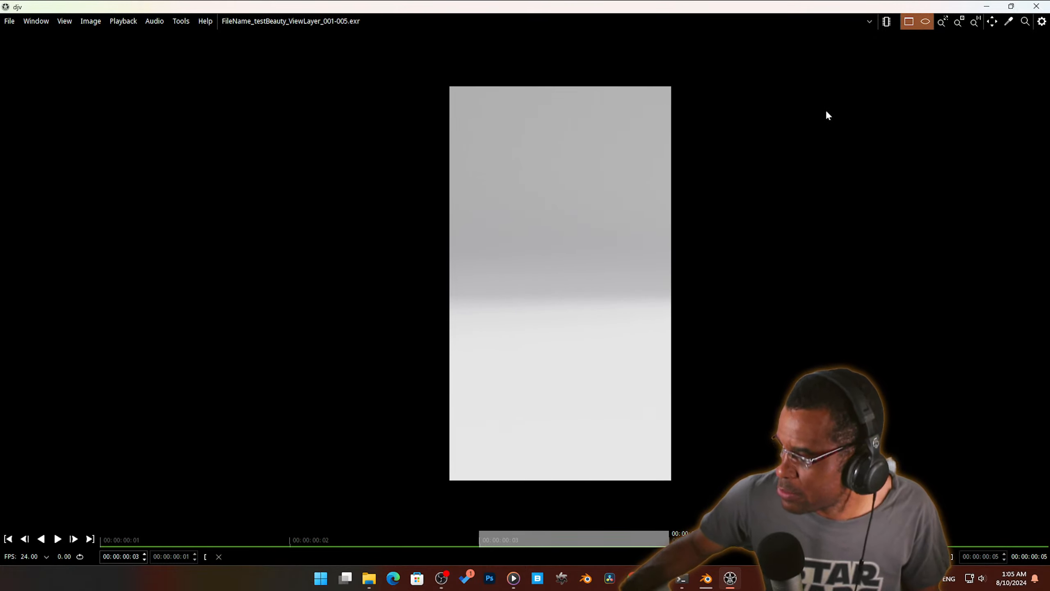
{"action": "left_click", "coordinate": [157, 24]}
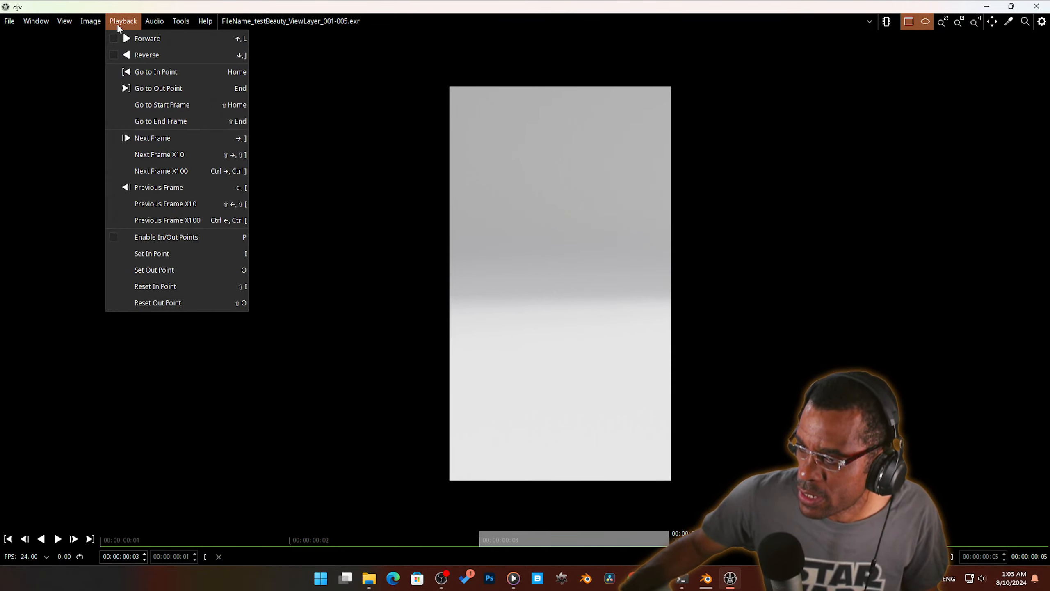
{"action": "mouse_move", "coordinate": [81, 19]}
{"action": "mouse_move", "coordinate": [83, 22]}
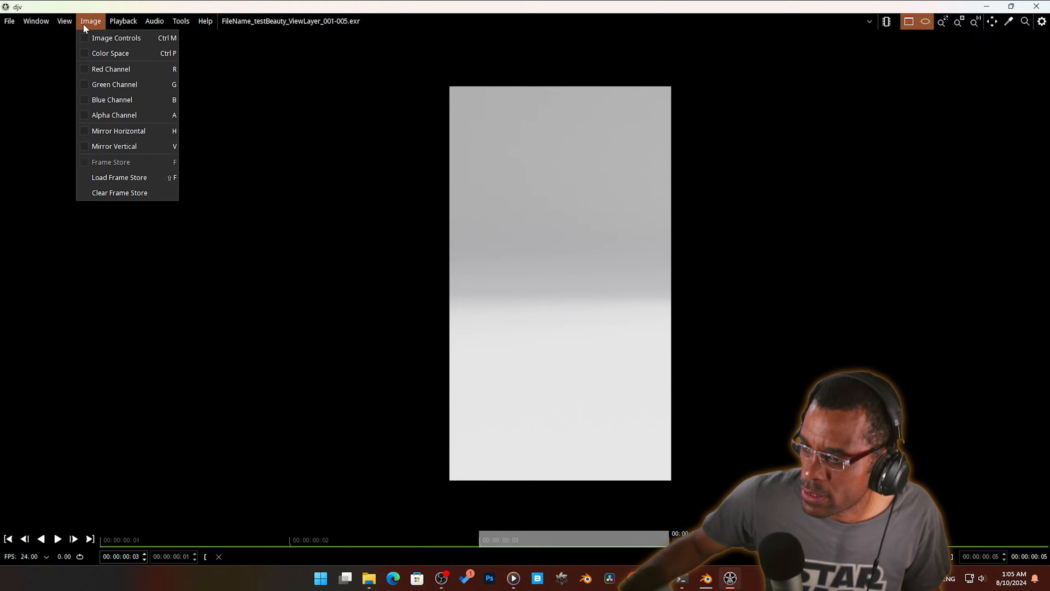
{"action": "left_click", "coordinate": [102, 72]}
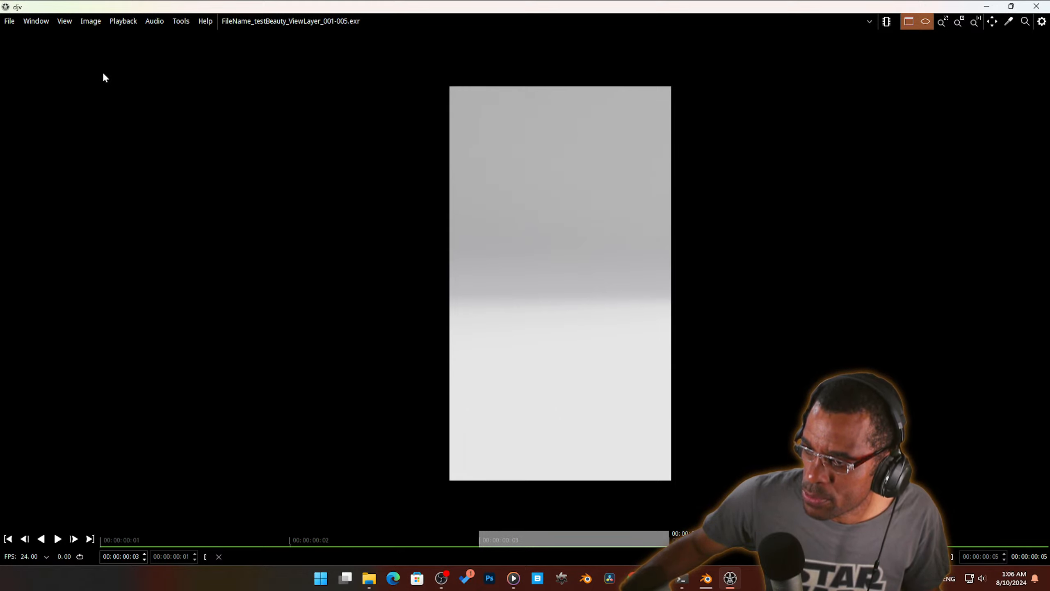
{"action": "left_click", "coordinate": [89, 23]}
{"action": "left_click", "coordinate": [89, 85]}
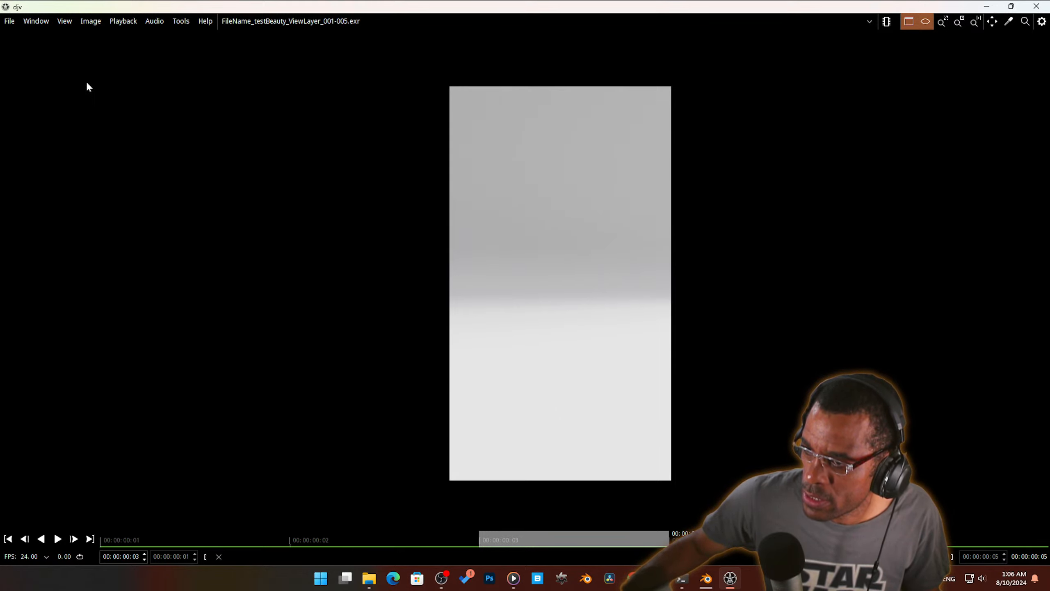
{"action": "left_click", "coordinate": [89, 23]}
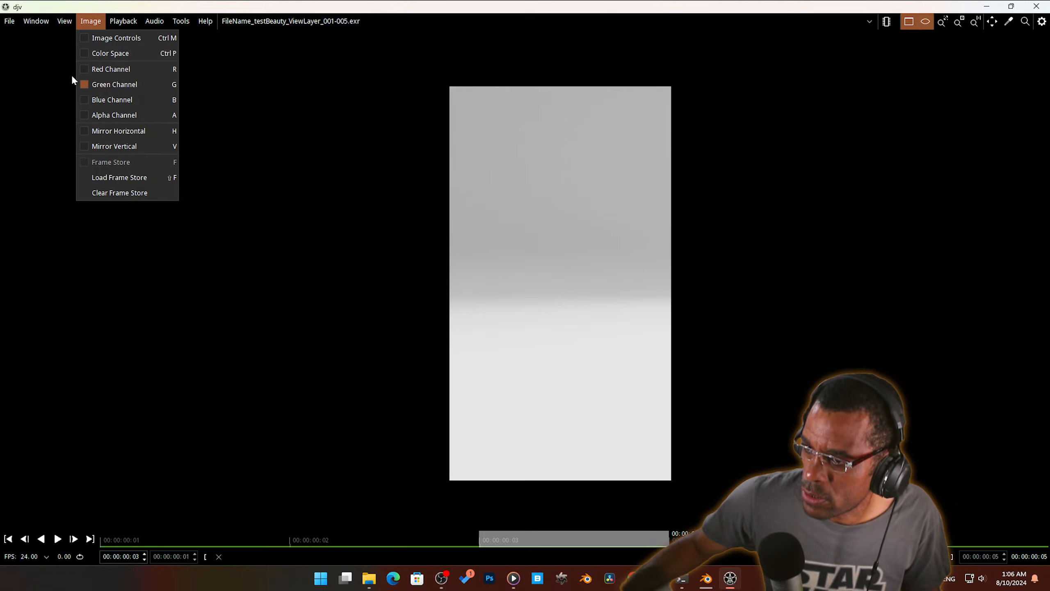
{"action": "left_click", "coordinate": [85, 84]}
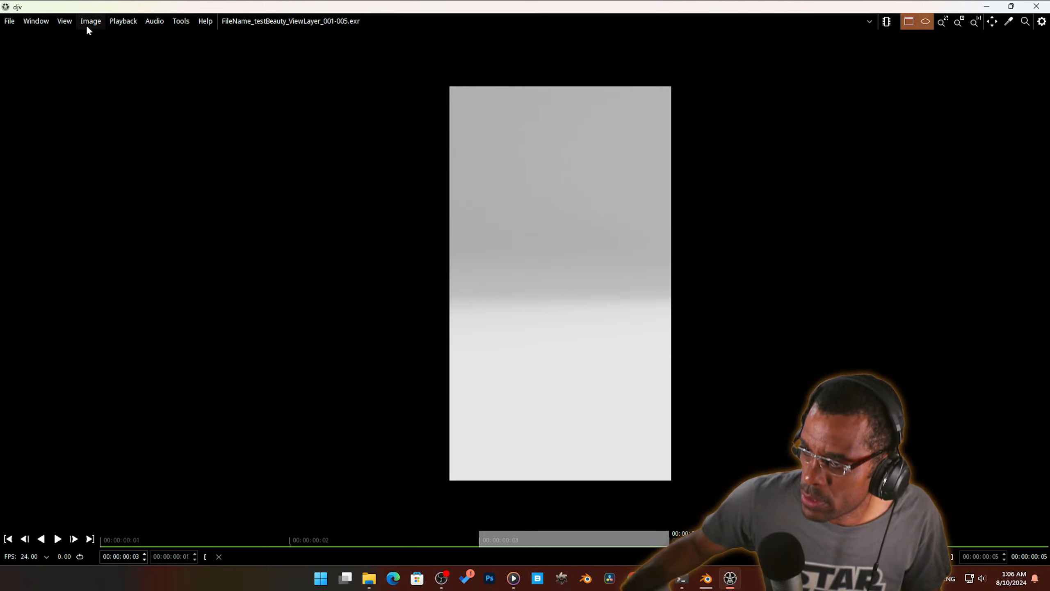
{"action": "left_click", "coordinate": [88, 23]}
{"action": "left_click", "coordinate": [13, 140]}
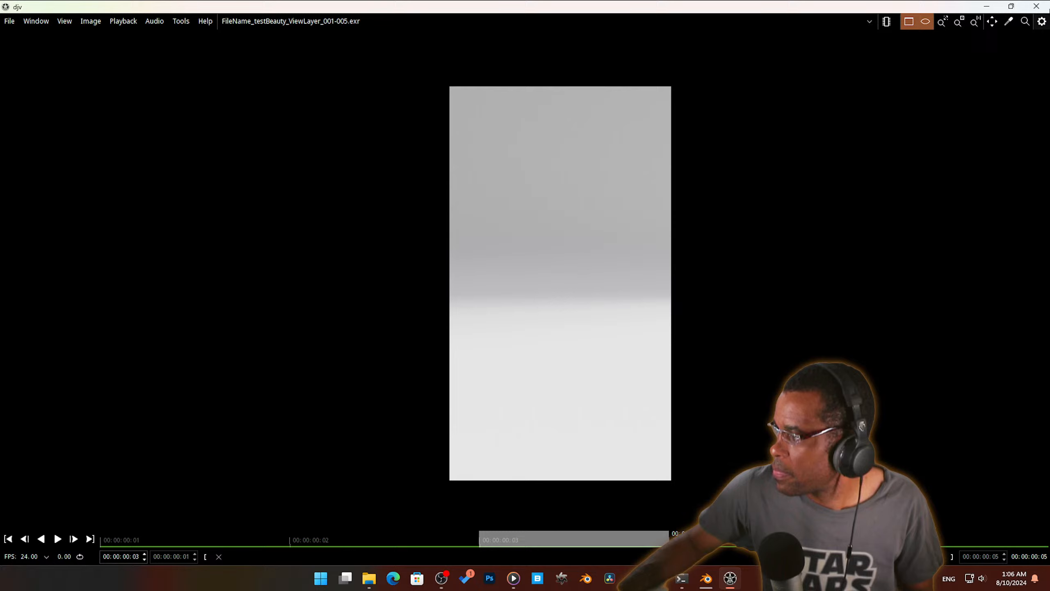
Step: Close djv and the renders folder window, and bring up the Blender Octane 3D Skool community in Chrome
{"action": "left_click", "coordinate": [1046, 5]}
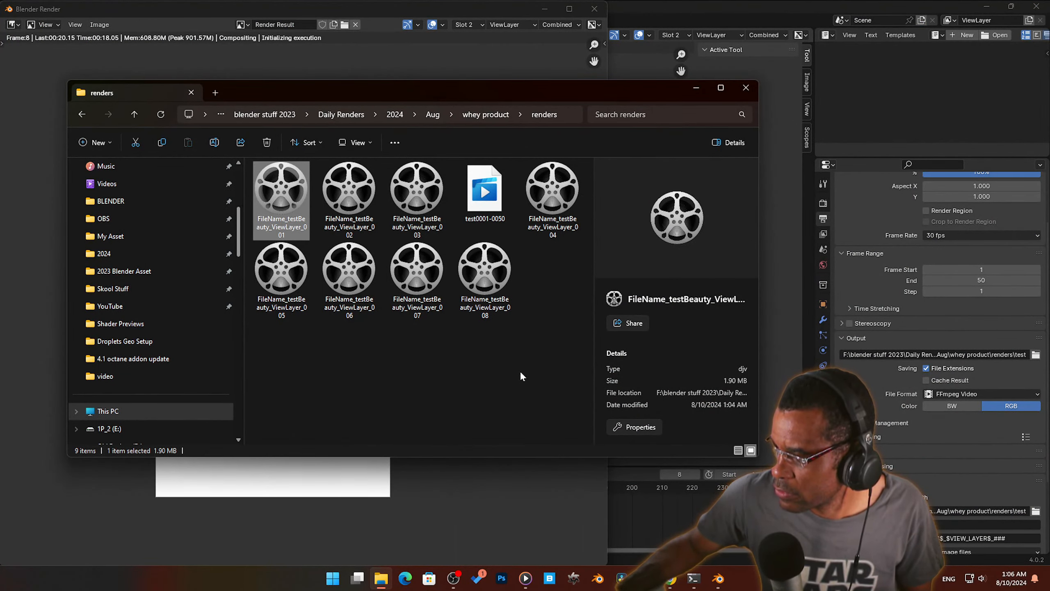
{"action": "left_click", "coordinate": [747, 88]}
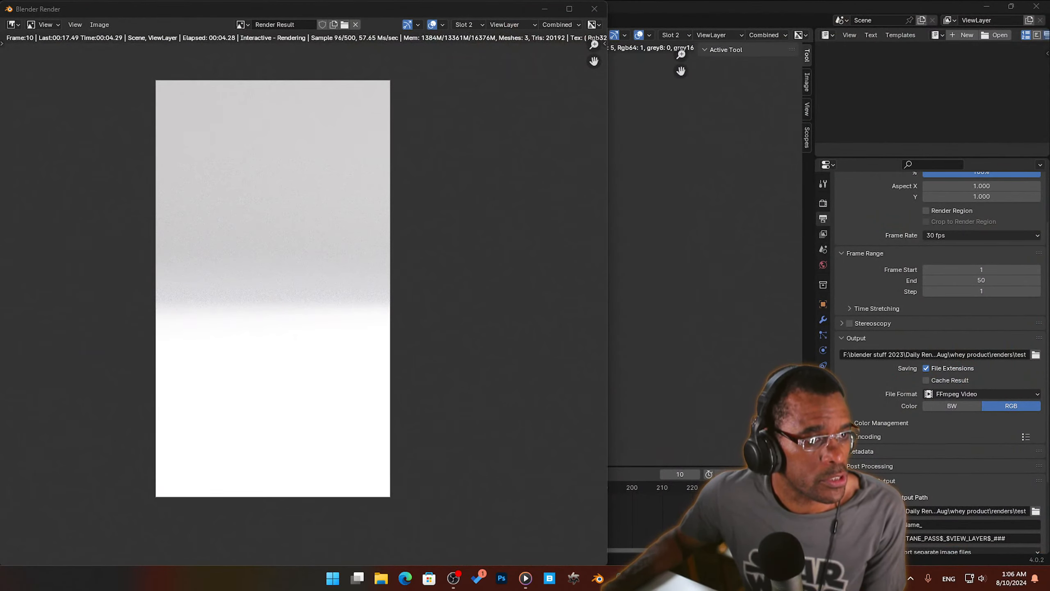
{"action": "left_click_drag", "start_coordinate": [0, 297], "coordinate": [397, 1]}
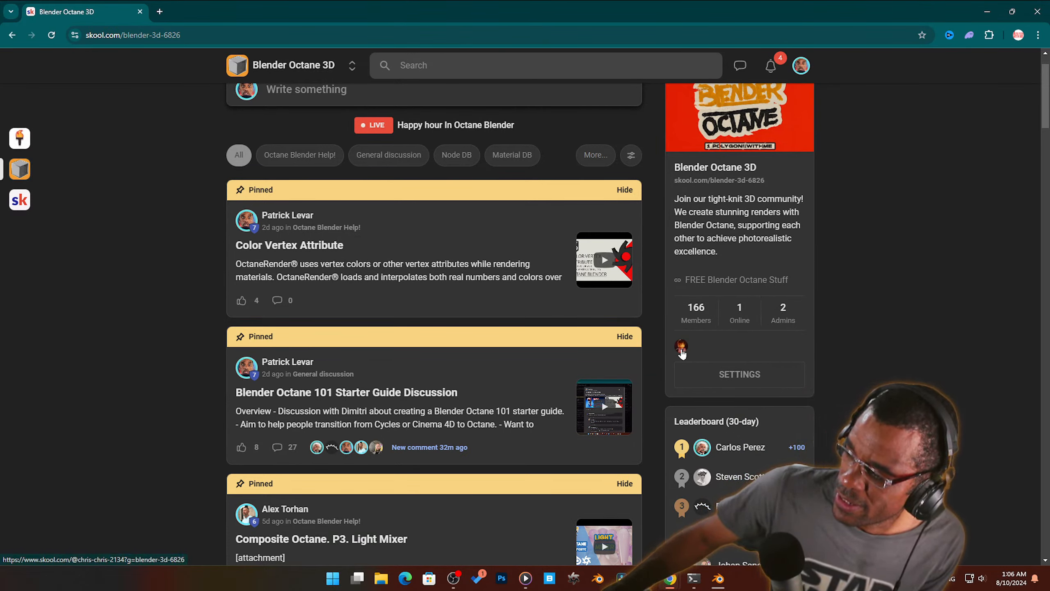
Step: Go to the community's Classroom and open the course with the Light Linking - Lightpass ID cover
{"action": "mouse_move", "coordinate": [682, 352]}
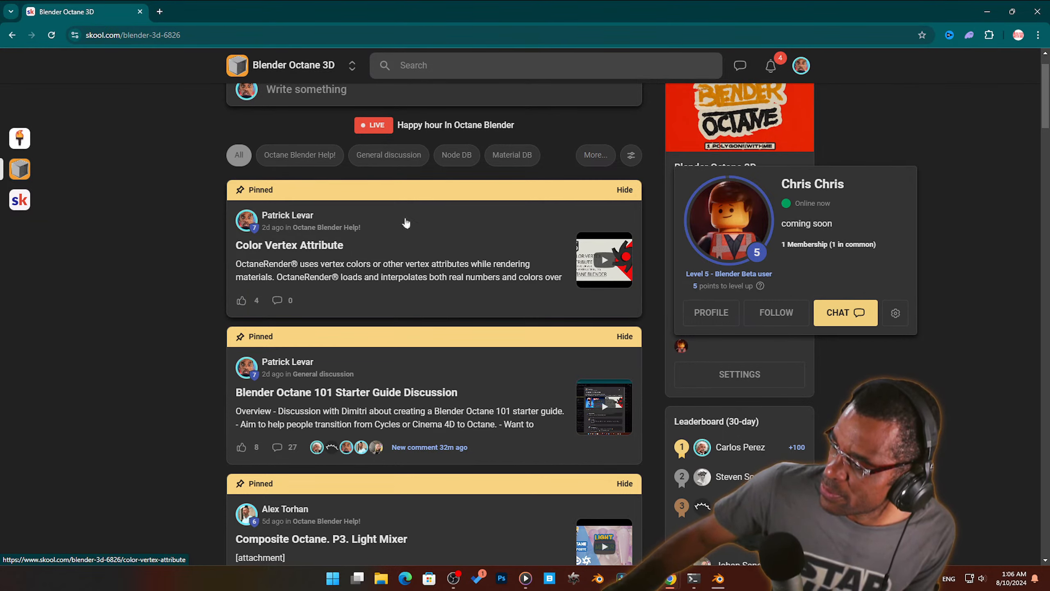
{"action": "scroll", "coordinate": [262, 253], "scroll_direction": "down", "scroll_amount": 1}
{"action": "scroll", "coordinate": [279, 113], "scroll_direction": "up", "scroll_amount": 2}
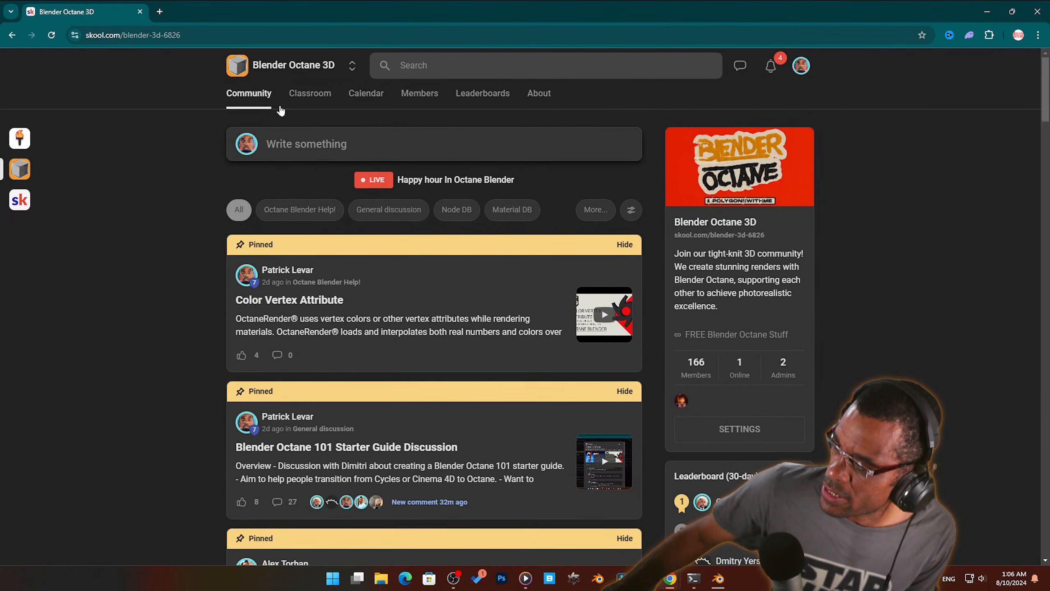
{"action": "left_click", "coordinate": [314, 112]}
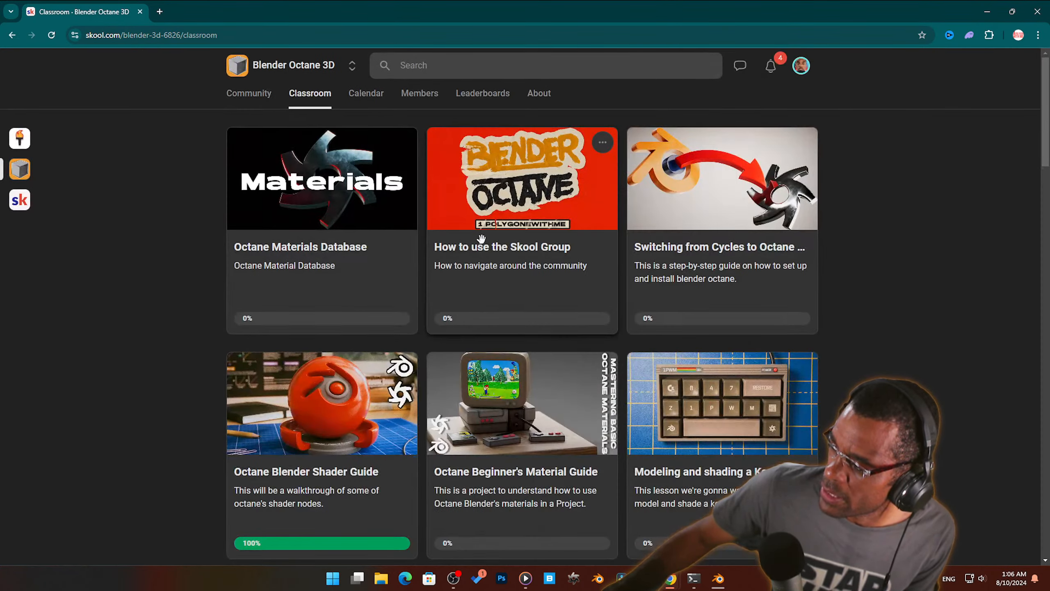
{"action": "scroll", "coordinate": [549, 288], "scroll_direction": "down", "scroll_amount": 7}
{"action": "scroll", "coordinate": [553, 297], "scroll_direction": "down", "scroll_amount": 7}
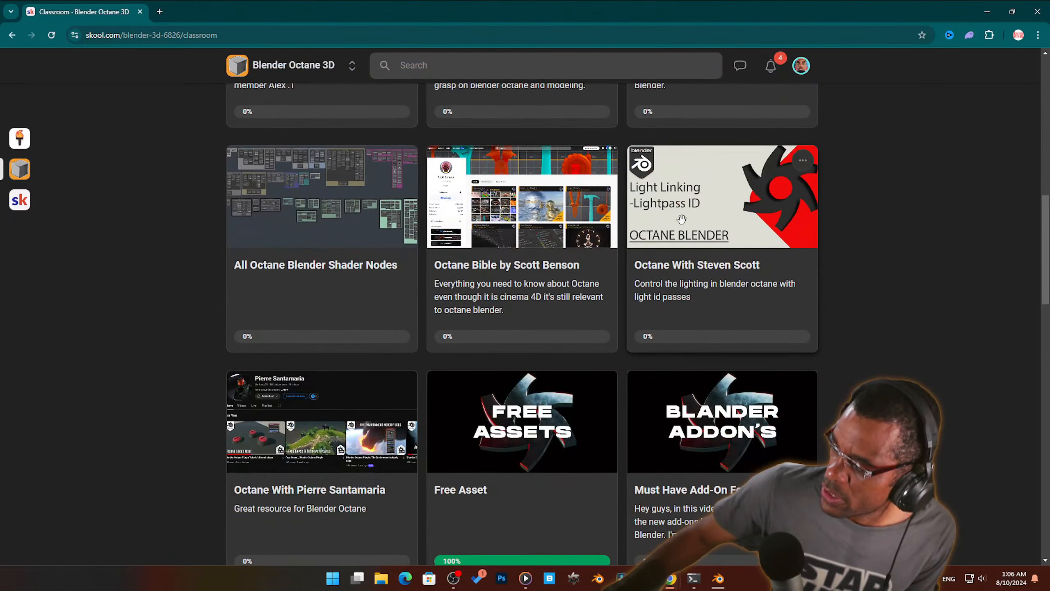
{"action": "left_click", "coordinate": [699, 291]}
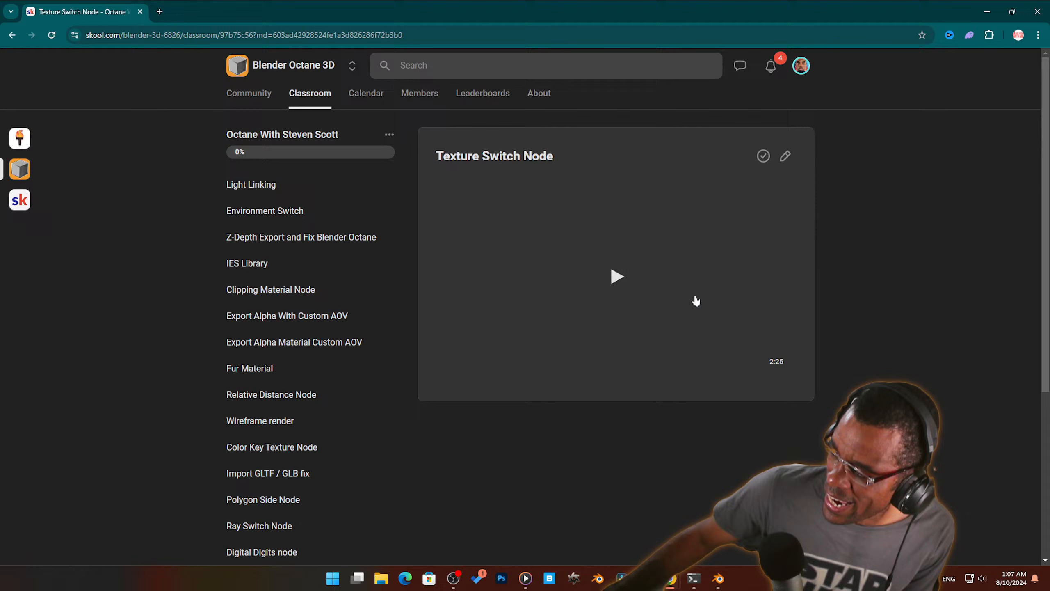
Step: Look through the course lessons from Environment Switch and IES Library through the alpha export lessons to Fur Material
{"action": "left_click", "coordinate": [285, 213]}
{"action": "left_click", "coordinate": [265, 268]}
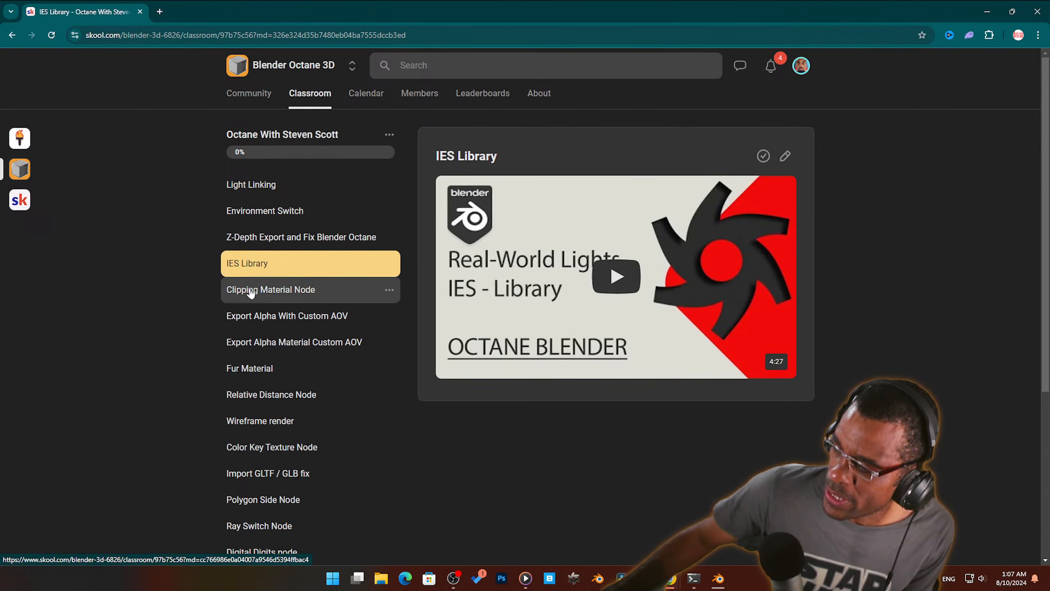
{"action": "left_click", "coordinate": [247, 305]}
{"action": "left_click", "coordinate": [251, 327]}
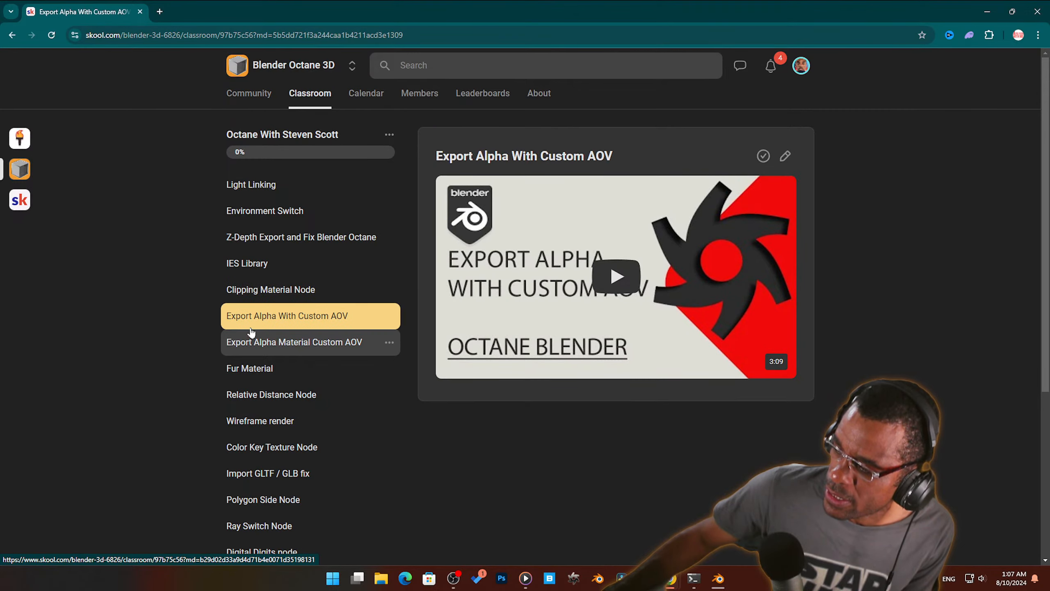
{"action": "left_click", "coordinate": [254, 348]}
{"action": "left_click", "coordinate": [245, 367]}
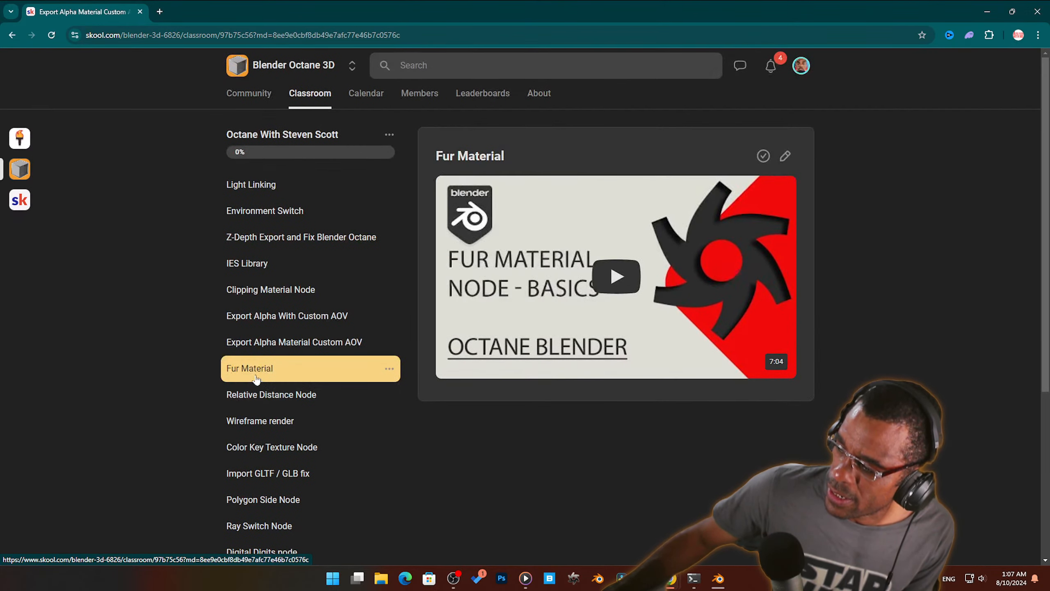
Step: Review the remaining lessons in the course list, including Polygon Side Node, and open the Wireframe render lesson
{"action": "scroll", "coordinate": [269, 347], "scroll_direction": "down", "scroll_amount": 2}
{"action": "scroll", "coordinate": [282, 325], "scroll_direction": "down", "scroll_amount": 3}
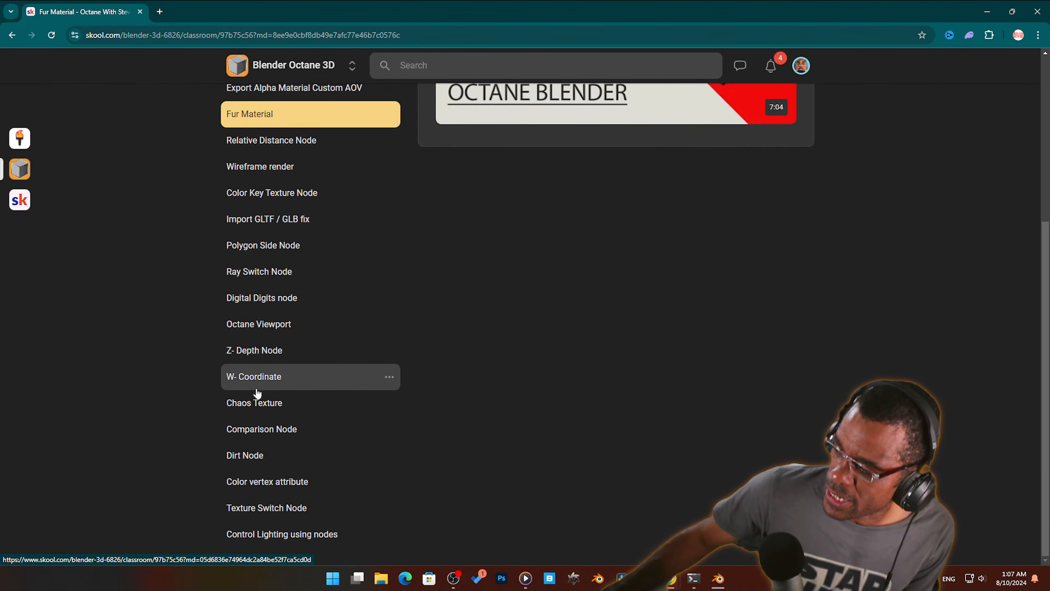
{"action": "left_click", "coordinate": [264, 535]}
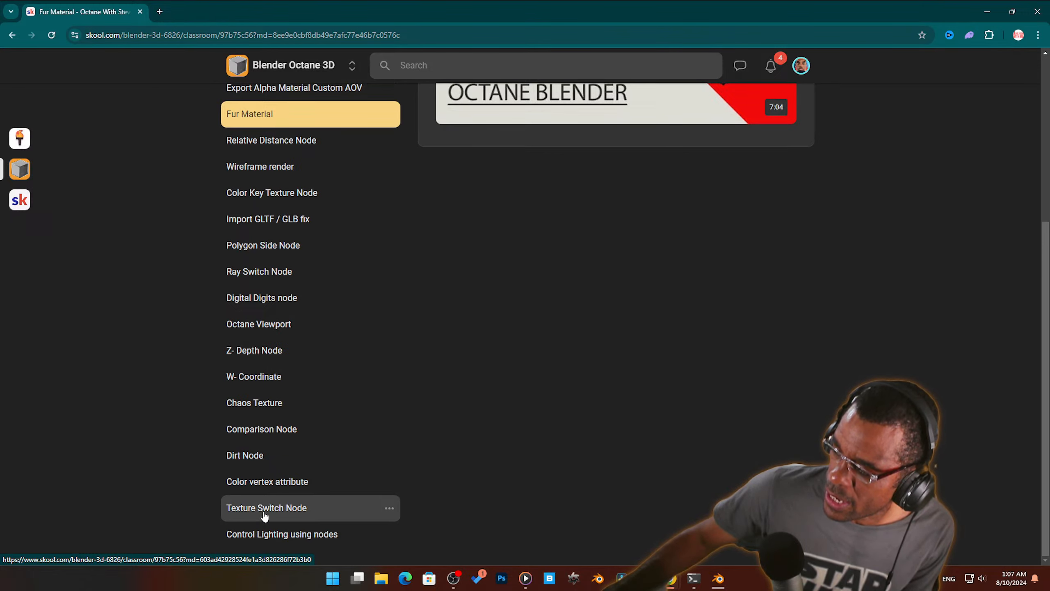
{"action": "left_click", "coordinate": [264, 499]}
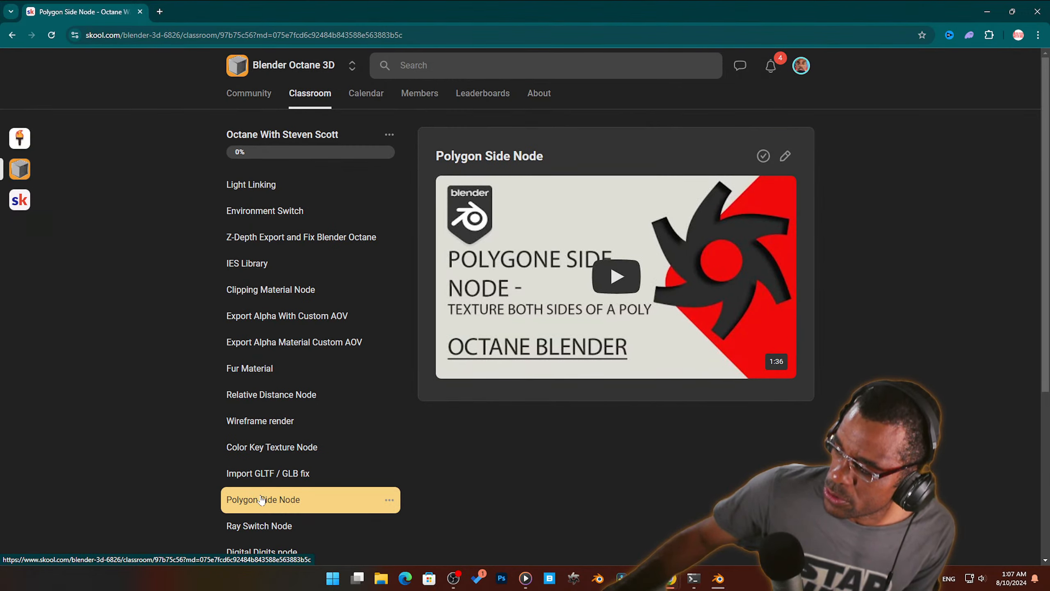
{"action": "left_click", "coordinate": [256, 474]}
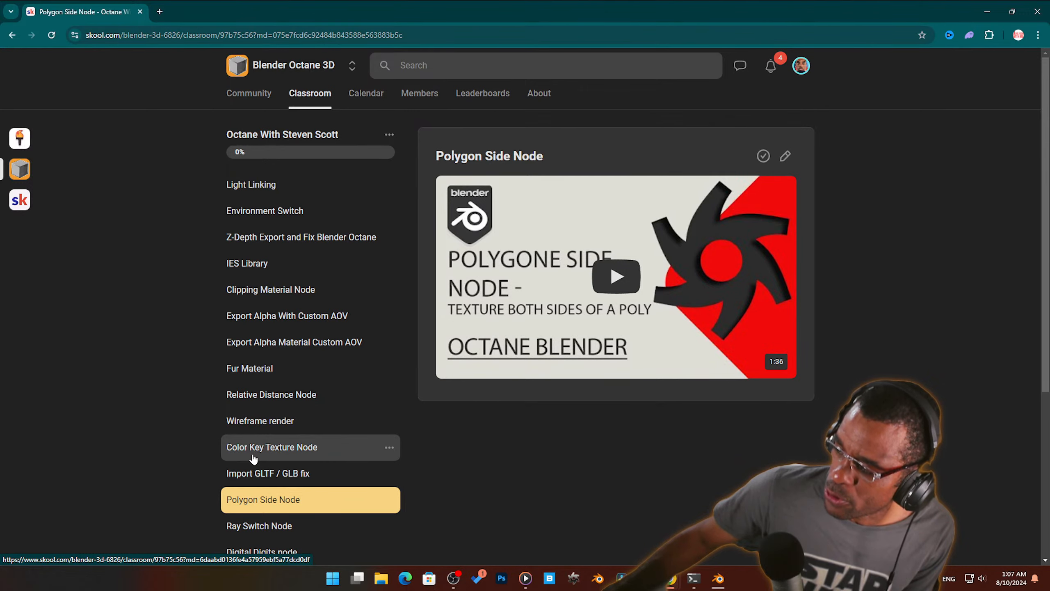
{"action": "left_click", "coordinate": [251, 455]}
{"action": "left_click", "coordinate": [244, 426]}
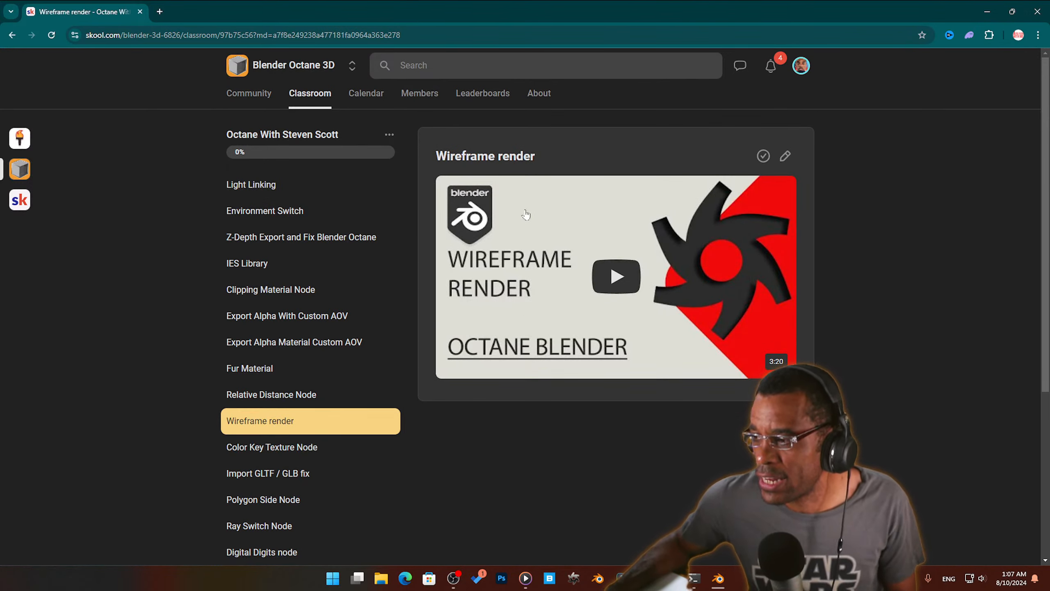
Step: Open the Wireframe render lesson's video on YouTube and go to its creator's channel
{"action": "left_click", "coordinate": [525, 240]}
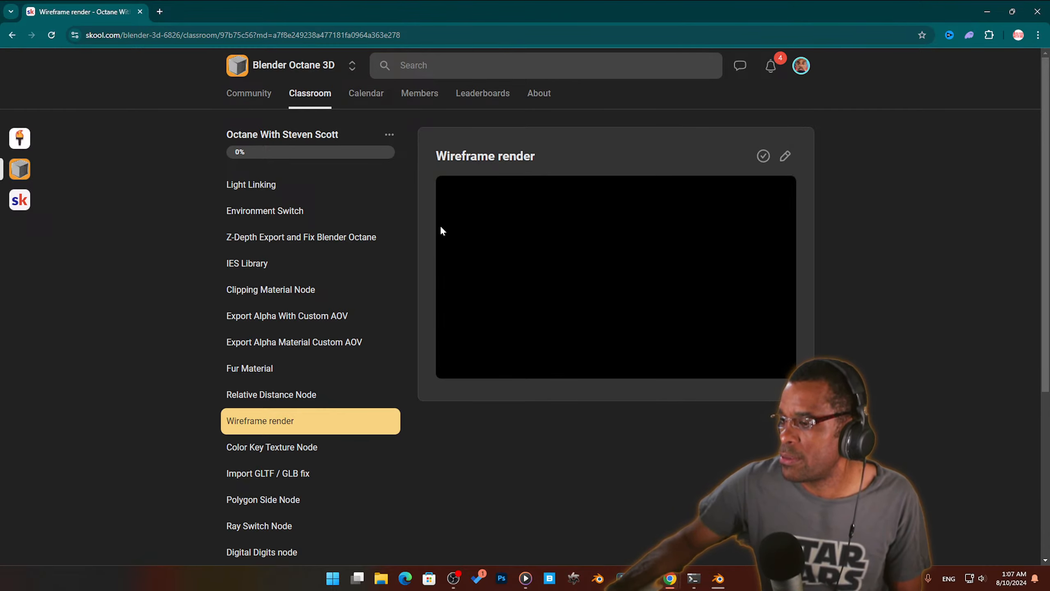
{"action": "left_click", "coordinate": [515, 196]}
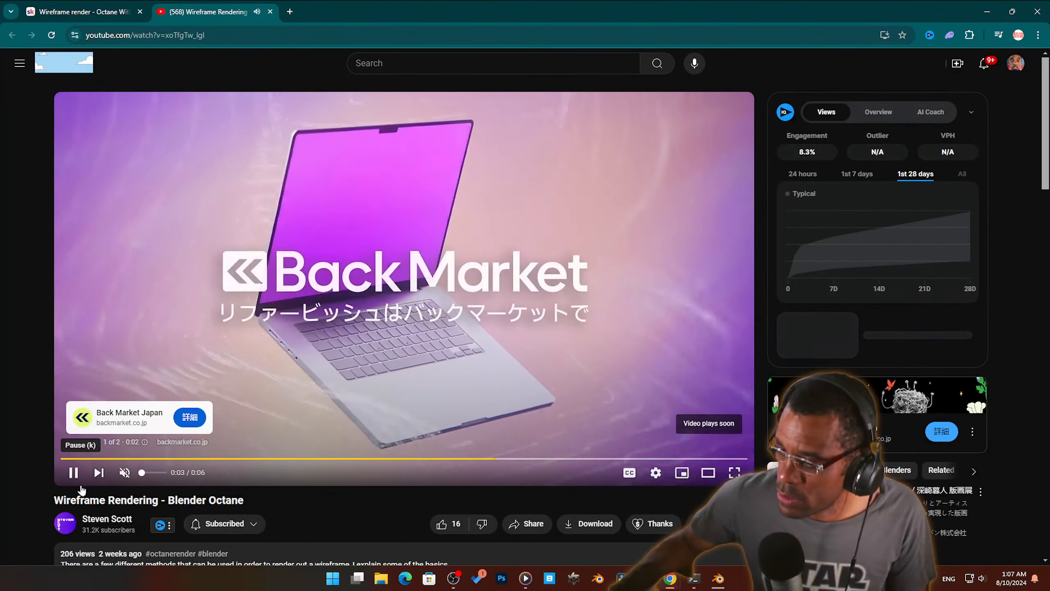
{"action": "left_click", "coordinate": [97, 528]}
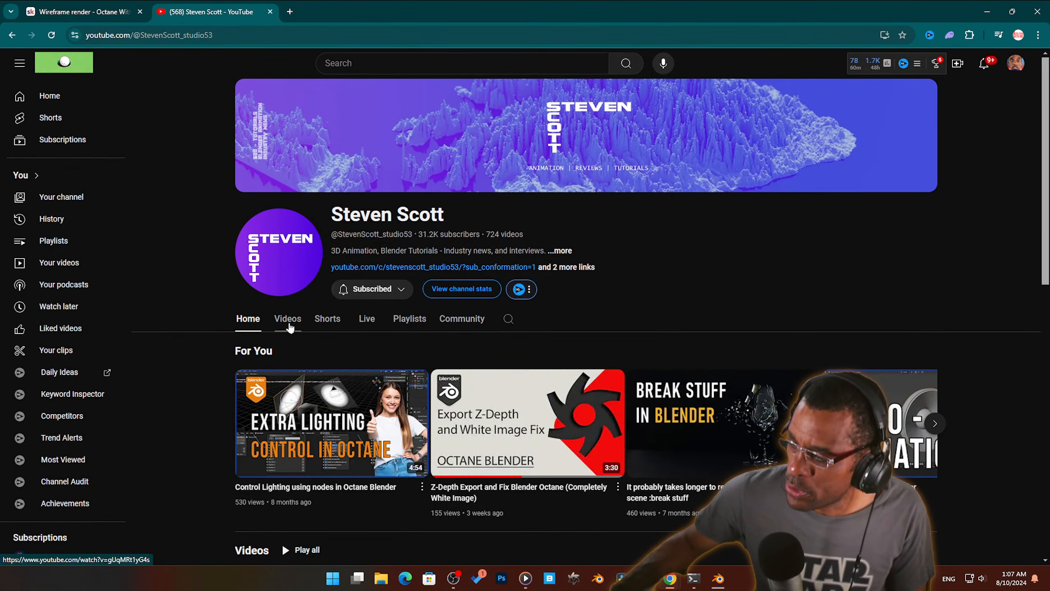
Step: Browse the channel's uploaded videos to examine its Blender Octane tutorials
{"action": "left_click", "coordinate": [290, 327]}
{"action": "scroll", "coordinate": [722, 449], "scroll_direction": "down", "scroll_amount": 4}
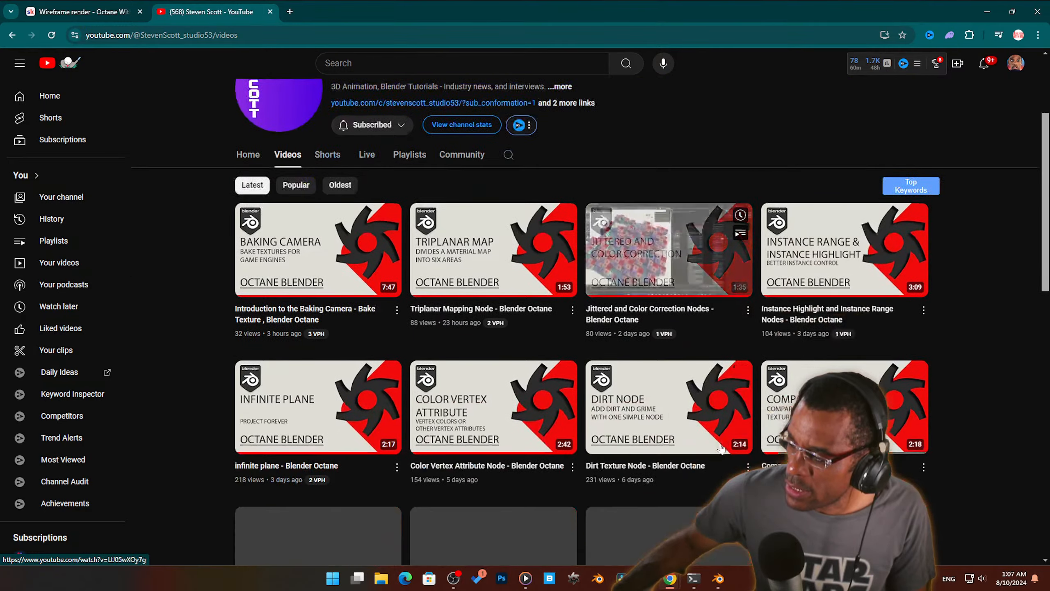
{"action": "scroll", "coordinate": [538, 350], "scroll_direction": "down", "scroll_amount": 5}
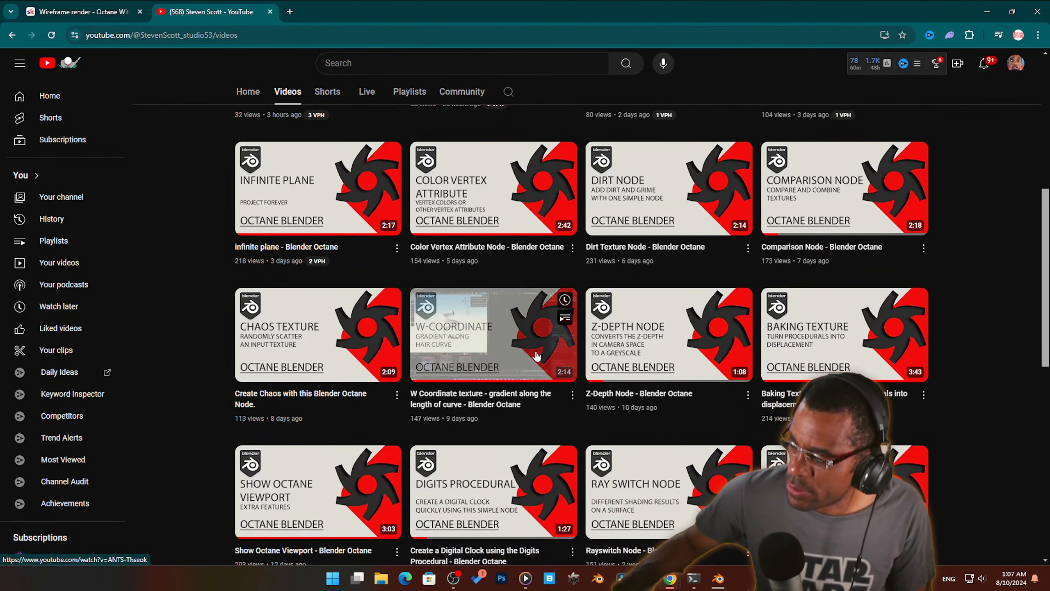
{"action": "scroll", "coordinate": [496, 410], "scroll_direction": "down", "scroll_amount": 5}
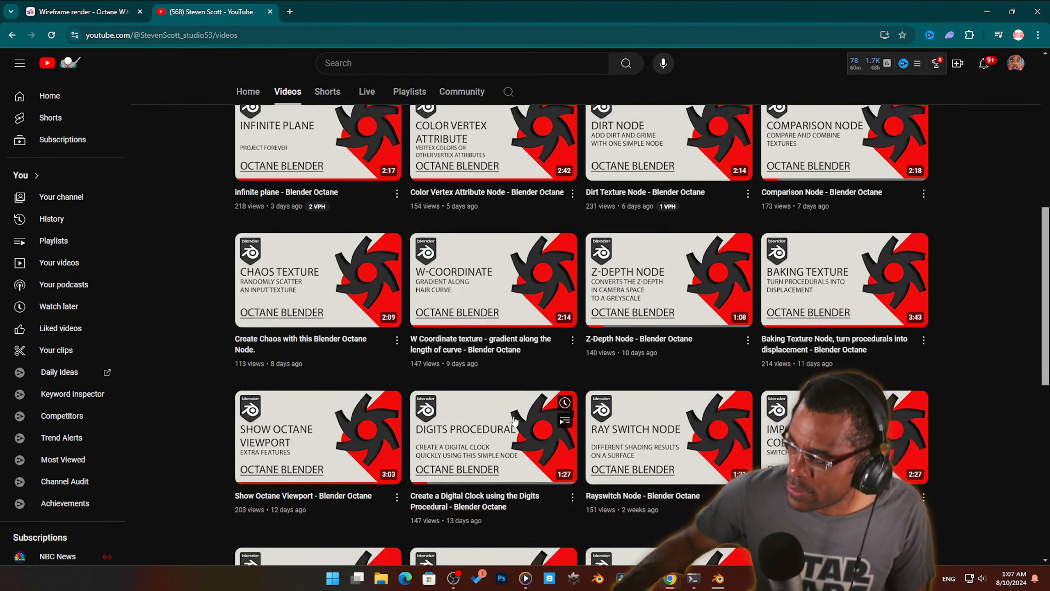
{"action": "scroll", "coordinate": [476, 397], "scroll_direction": "up", "scroll_amount": 15}
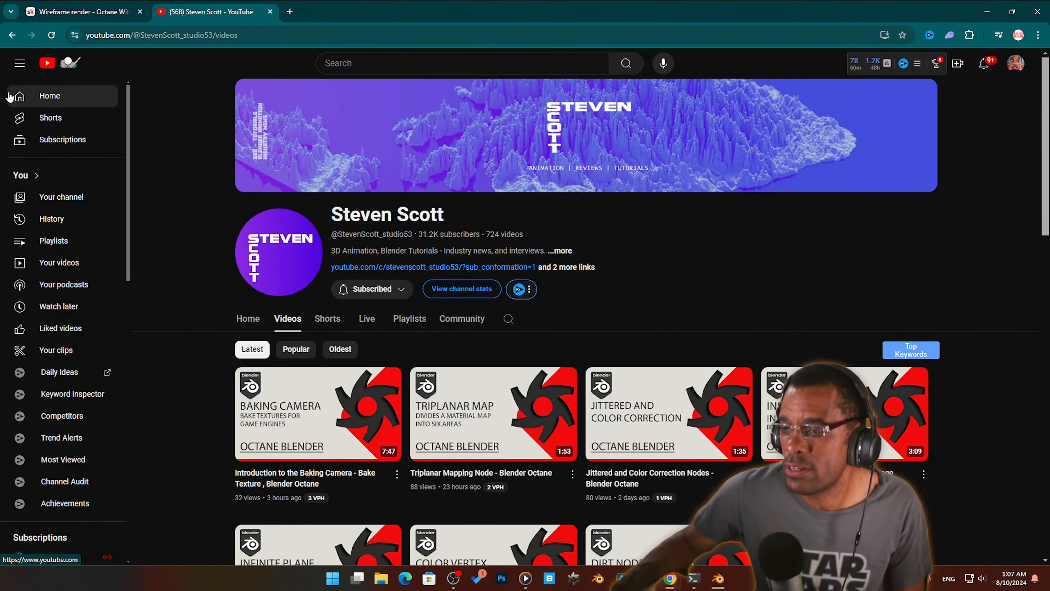
{"action": "left_click", "coordinate": [49, 97]}
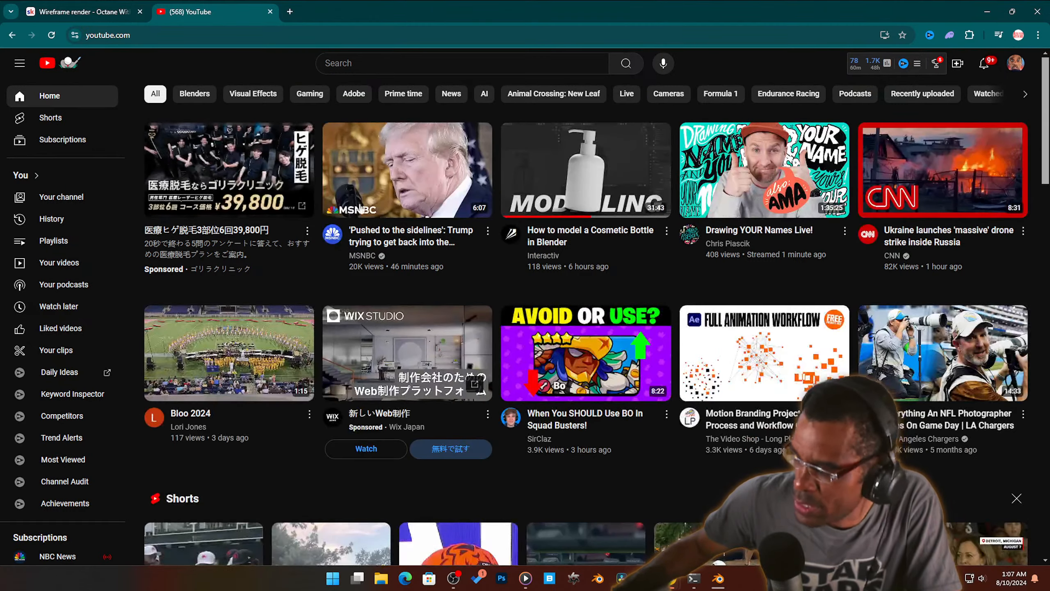
{"action": "left_click", "coordinate": [348, 63]}
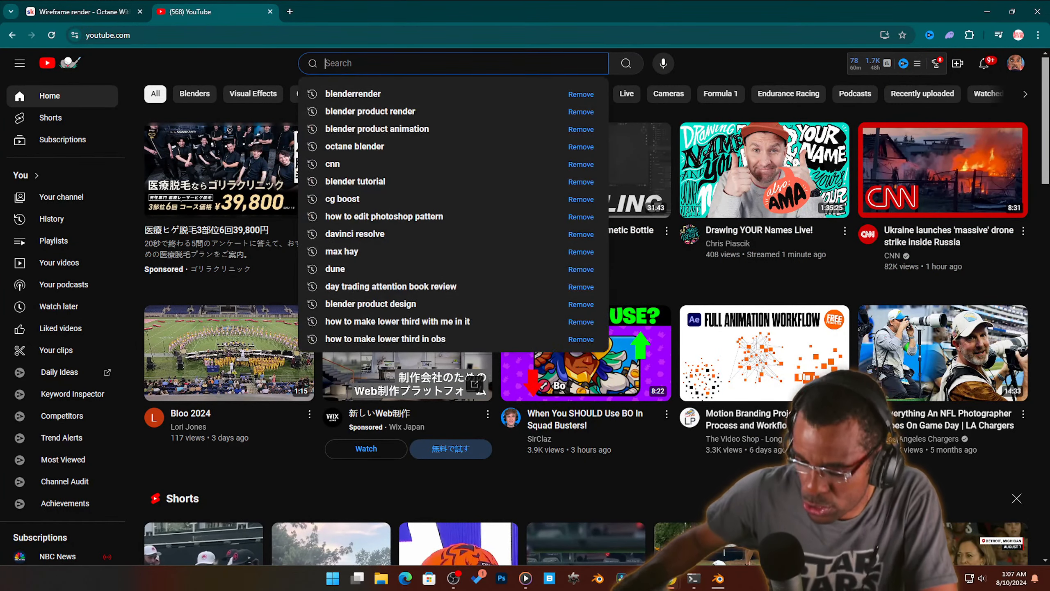
{"action": "type", "text": "ale"}
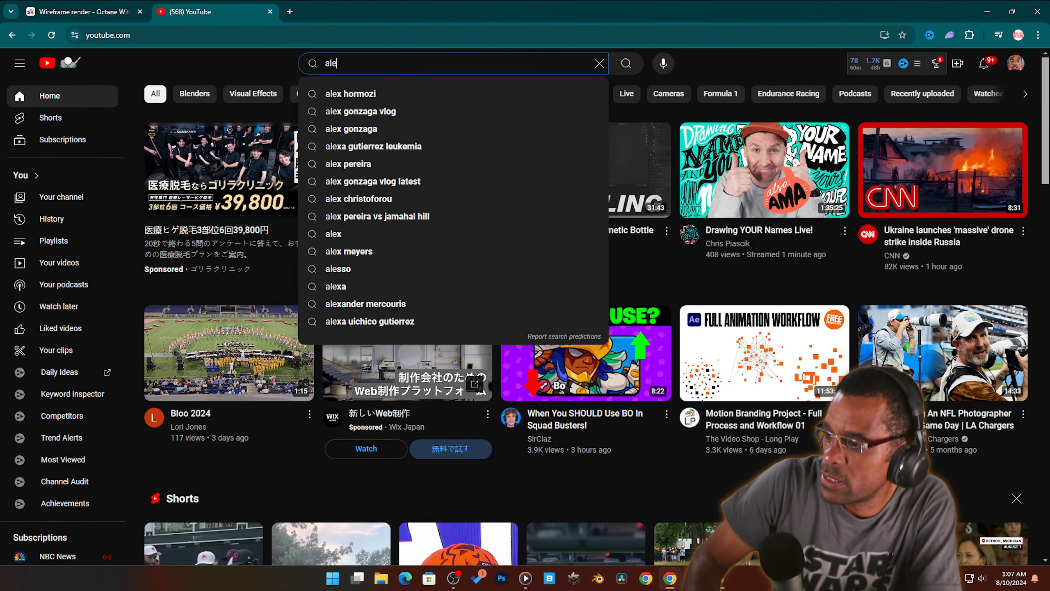
{"action": "type", "text": "x"}
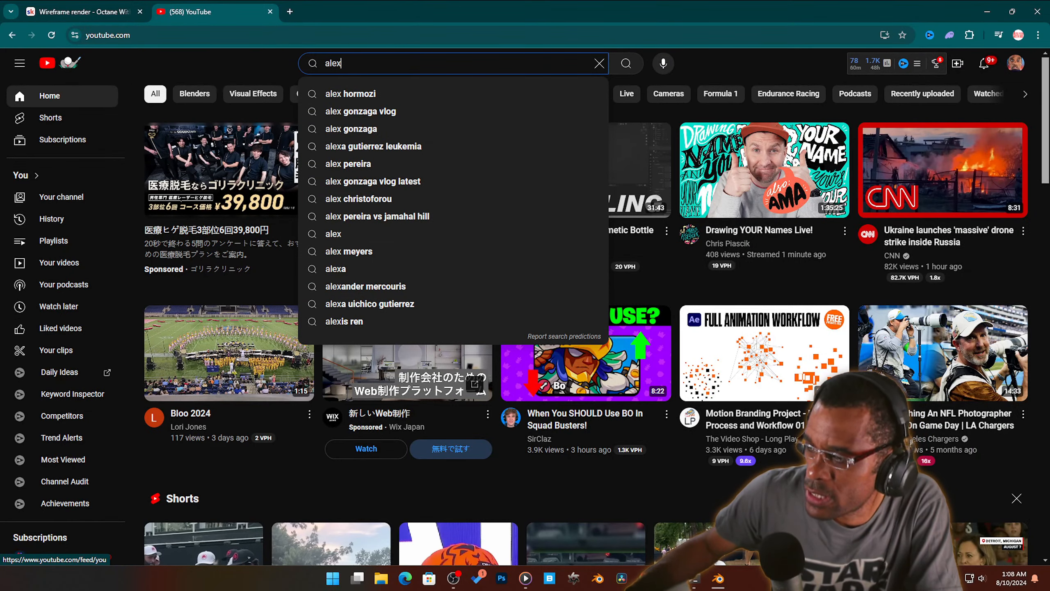
Step: Return to the Blender Octane 3D group on Skool and look through the first page of its classroom courses
{"action": "left_click", "coordinate": [83, 12]}
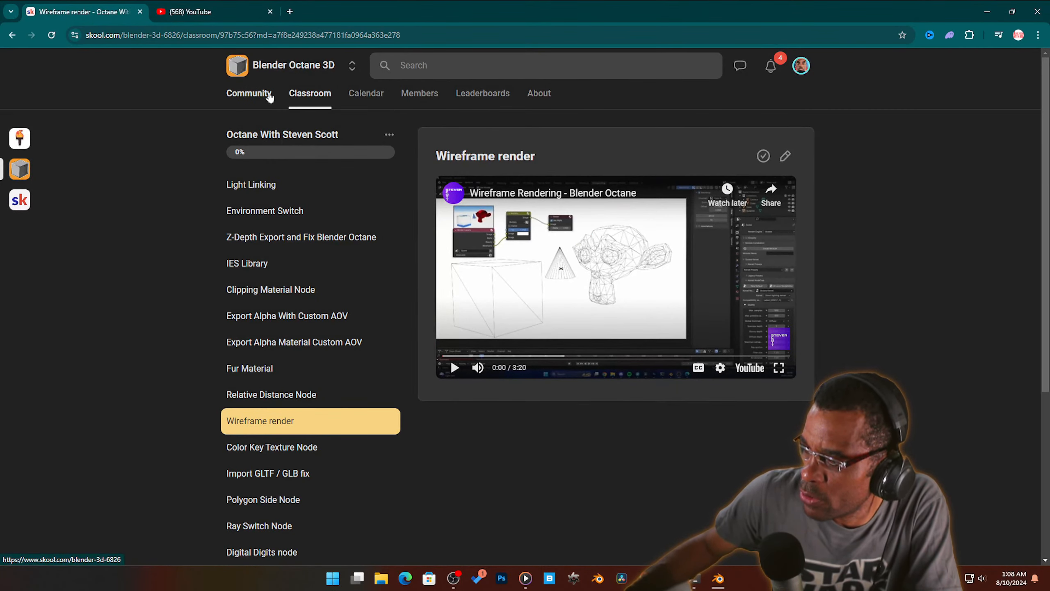
{"action": "left_click", "coordinate": [246, 94]}
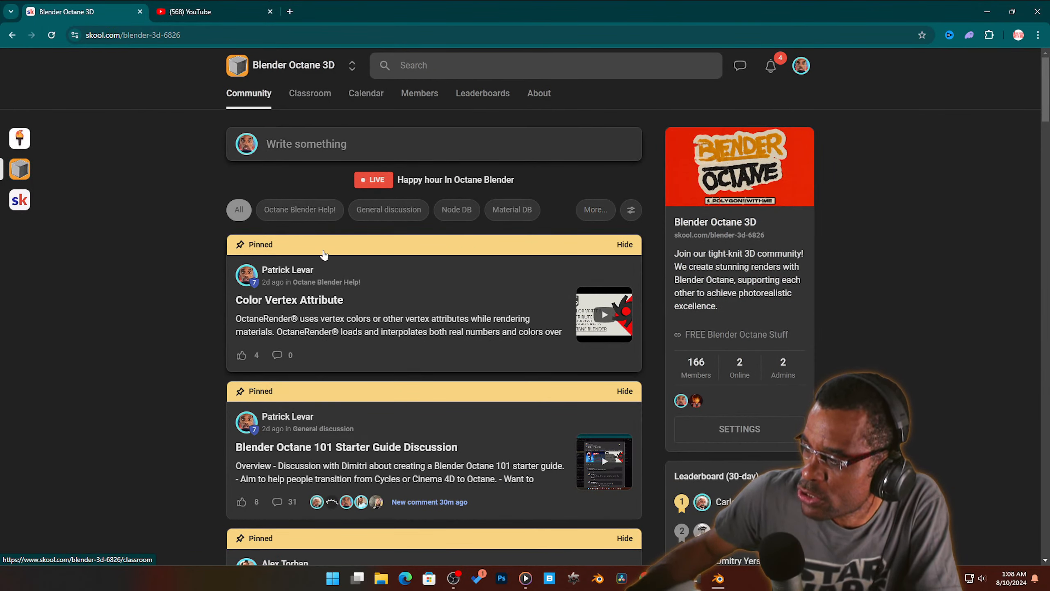
{"action": "left_click", "coordinate": [318, 93]}
{"action": "scroll", "coordinate": [592, 357], "scroll_direction": "down", "scroll_amount": 3}
{"action": "scroll", "coordinate": [592, 357], "scroll_direction": "down", "scroll_amount": 20}
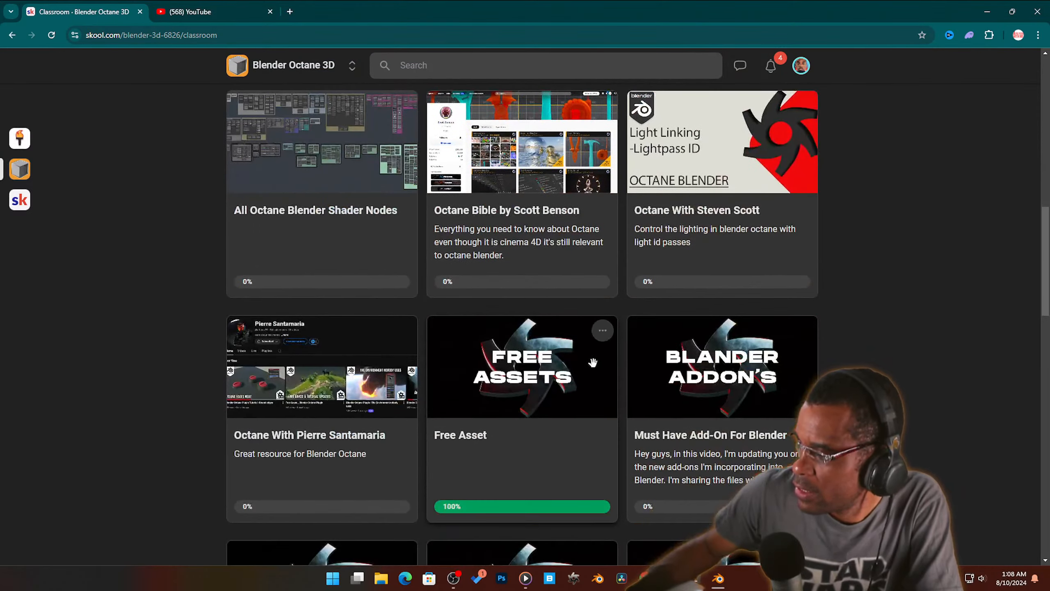
{"action": "scroll", "coordinate": [612, 372], "scroll_direction": "down", "scroll_amount": 2}
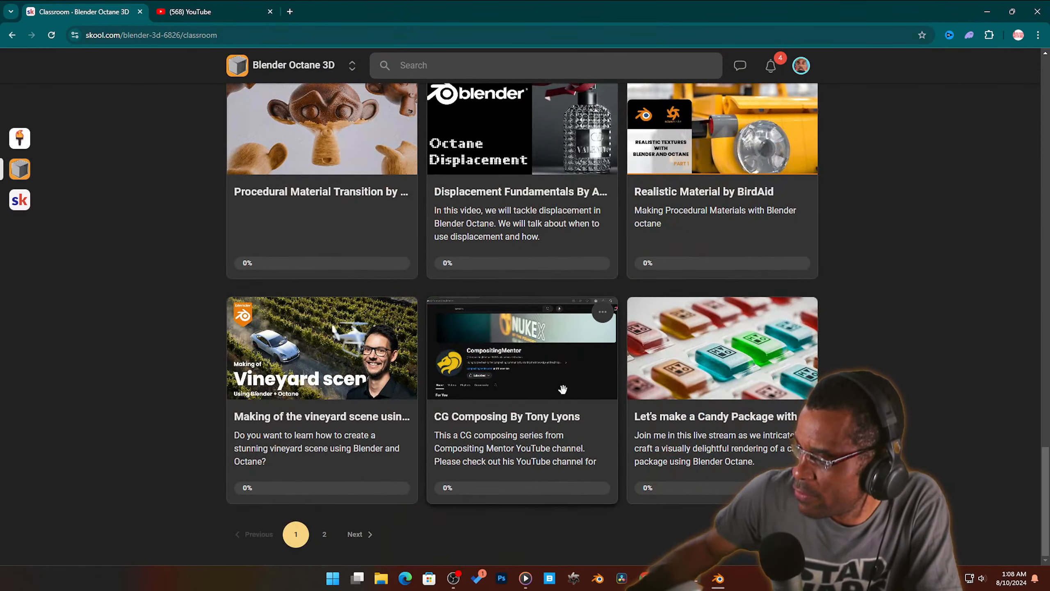
Step: Look through the second page of classroom courses, from Octane With Timvias to Trash Asset Pack
{"action": "left_click", "coordinate": [325, 536]}
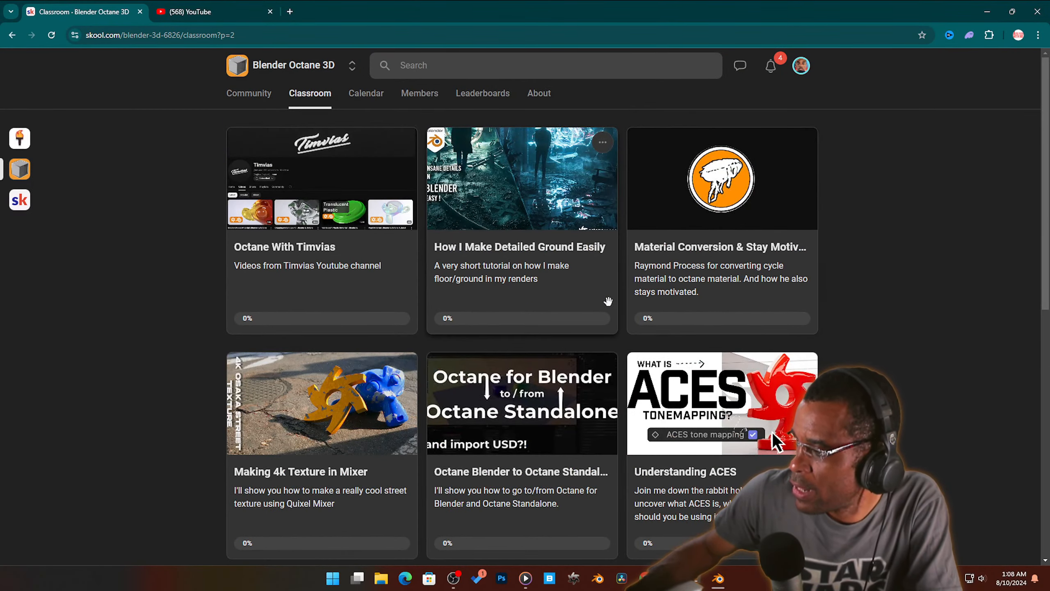
{"action": "scroll", "coordinate": [612, 360], "scroll_direction": "down", "scroll_amount": 2}
{"action": "scroll", "coordinate": [618, 361], "scroll_direction": "down", "scroll_amount": 4}
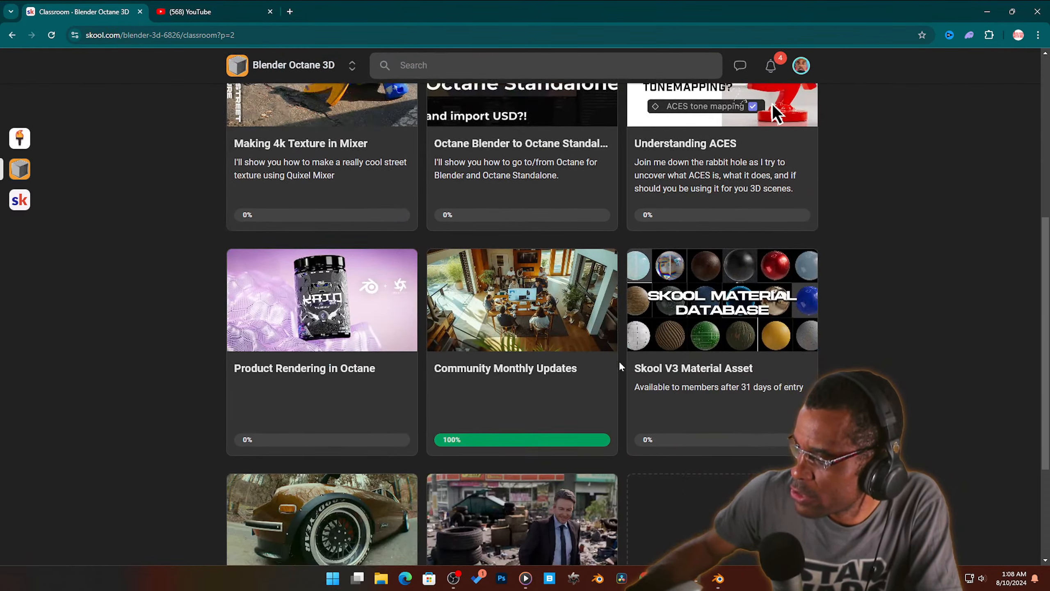
{"action": "scroll", "coordinate": [618, 361], "scroll_direction": "up", "scroll_amount": 6}
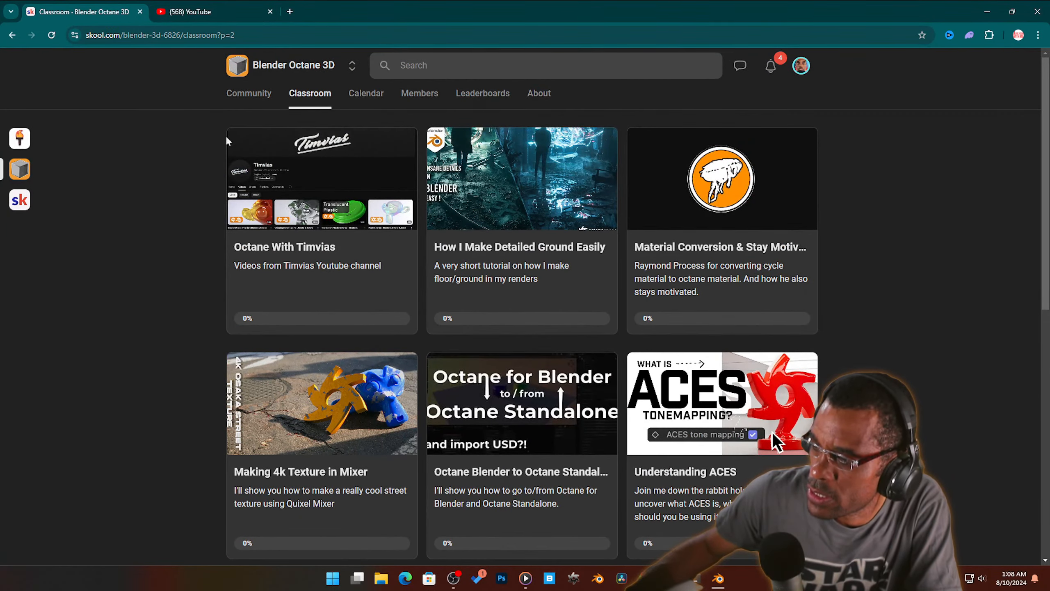
{"action": "scroll", "coordinate": [290, 455], "scroll_direction": "down", "scroll_amount": 10}
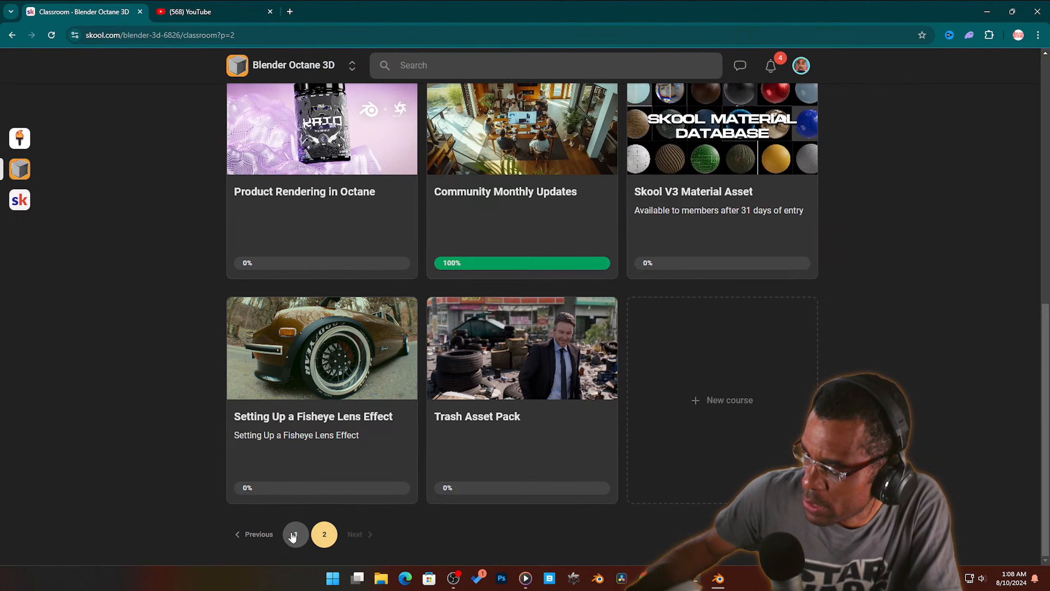
Step: Open the member's compositing course from the first classroom page and show its Composite Octane P1 AOV and P2 Custom AOV Cryptomatte lessons
{"action": "left_click", "coordinate": [294, 535]}
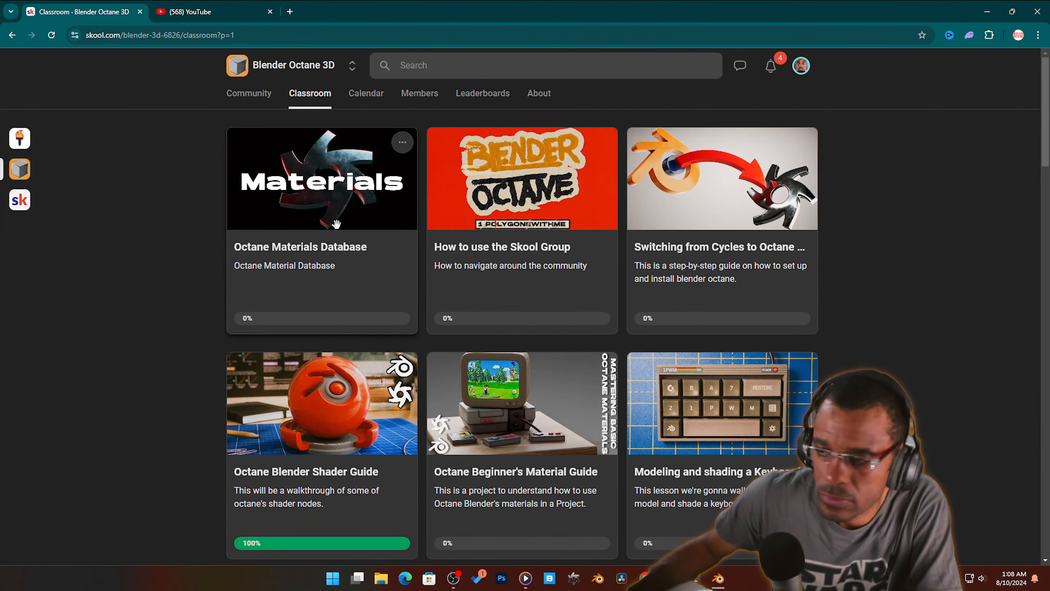
{"action": "scroll", "coordinate": [331, 352], "scroll_direction": "down", "scroll_amount": 5}
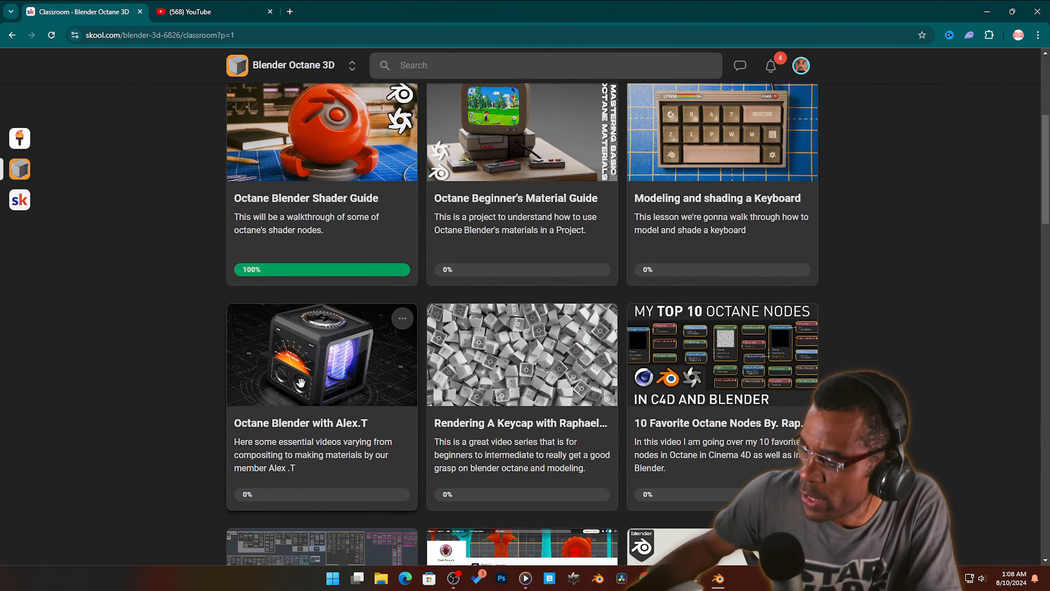
{"action": "left_click", "coordinate": [301, 382]}
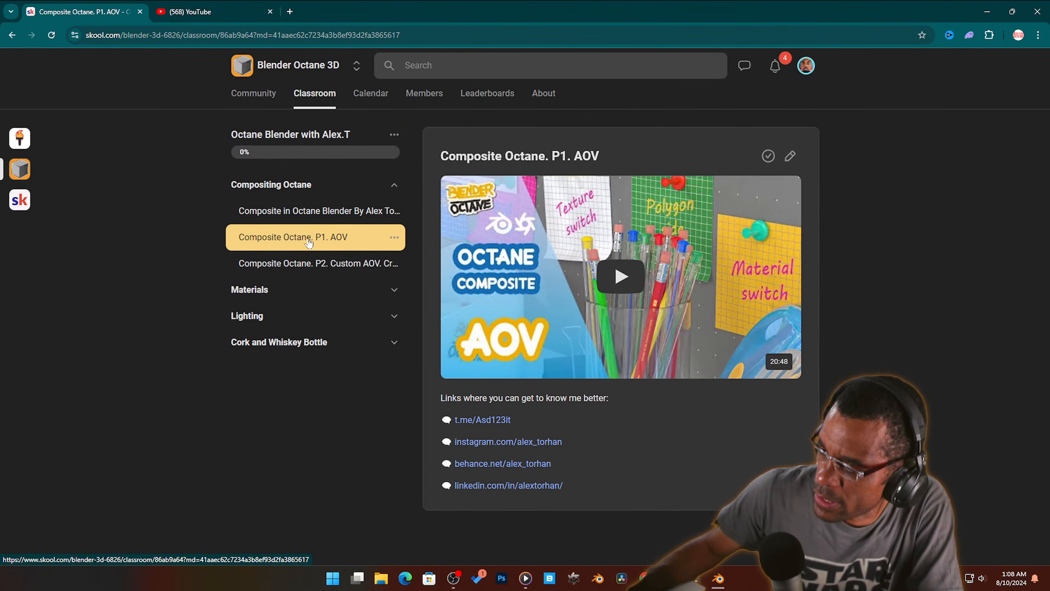
{"action": "left_click", "coordinate": [304, 263]}
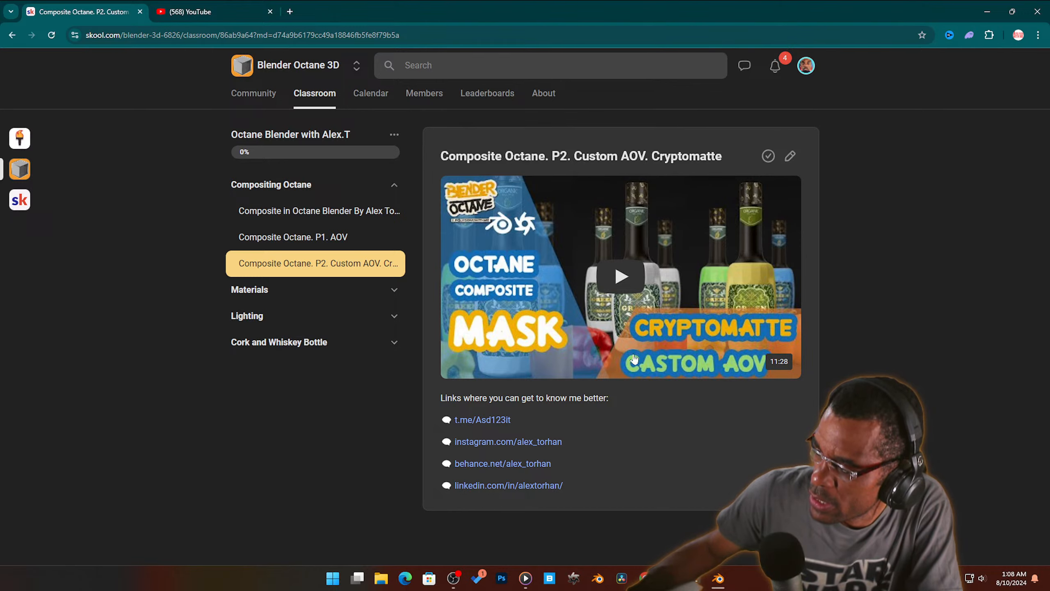
Step: Open the Cryptomatte lesson's video on YouTube and go to the uploaded videos on its creator's channel
{"action": "left_click", "coordinate": [558, 225]}
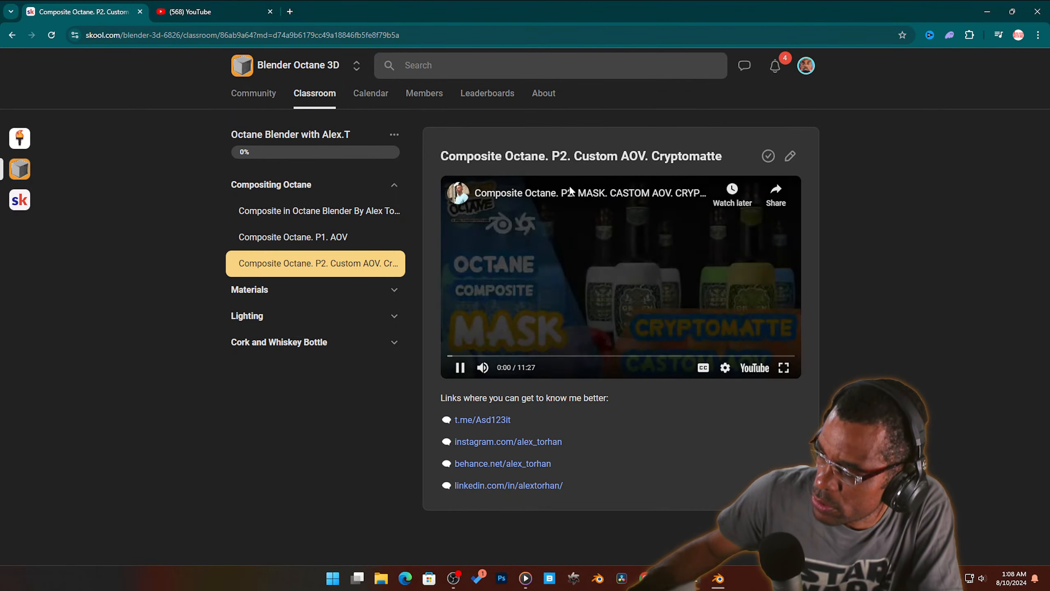
{"action": "left_click", "coordinate": [564, 192]}
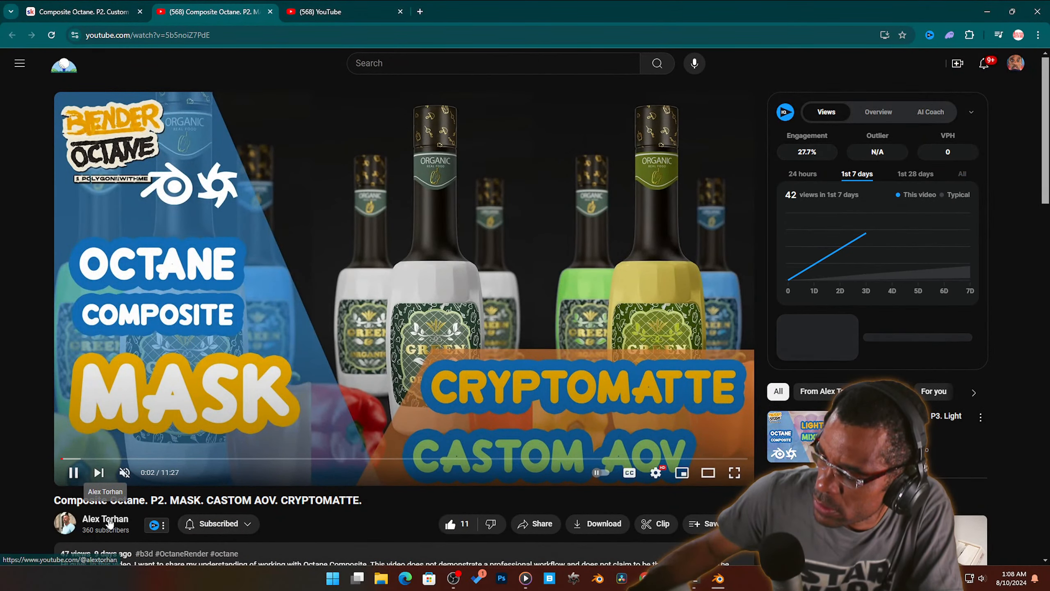
{"action": "left_click", "coordinate": [105, 520]}
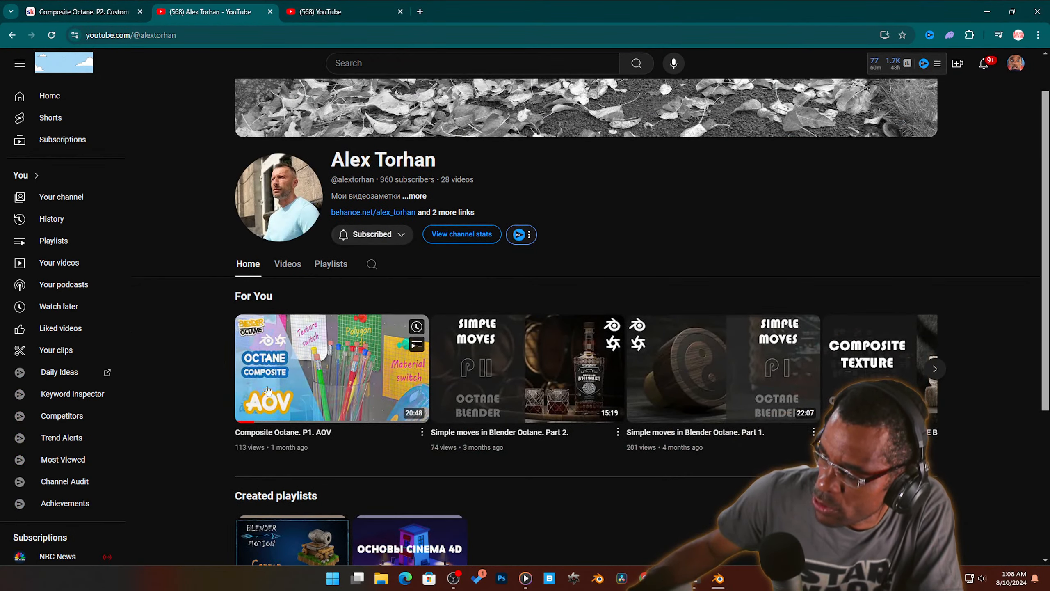
{"action": "left_click", "coordinate": [286, 273]}
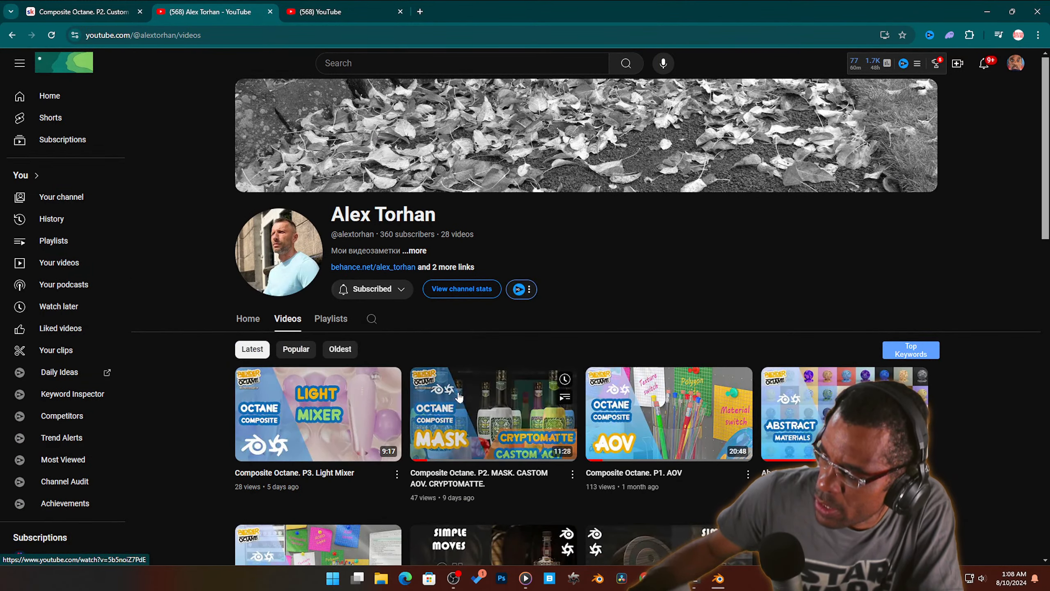
Step: Examine the channel's Blender Octane tutorials and preview the Composite Octane P3 Light Mixer video
{"action": "scroll", "coordinate": [459, 397], "scroll_direction": "down", "scroll_amount": 2}
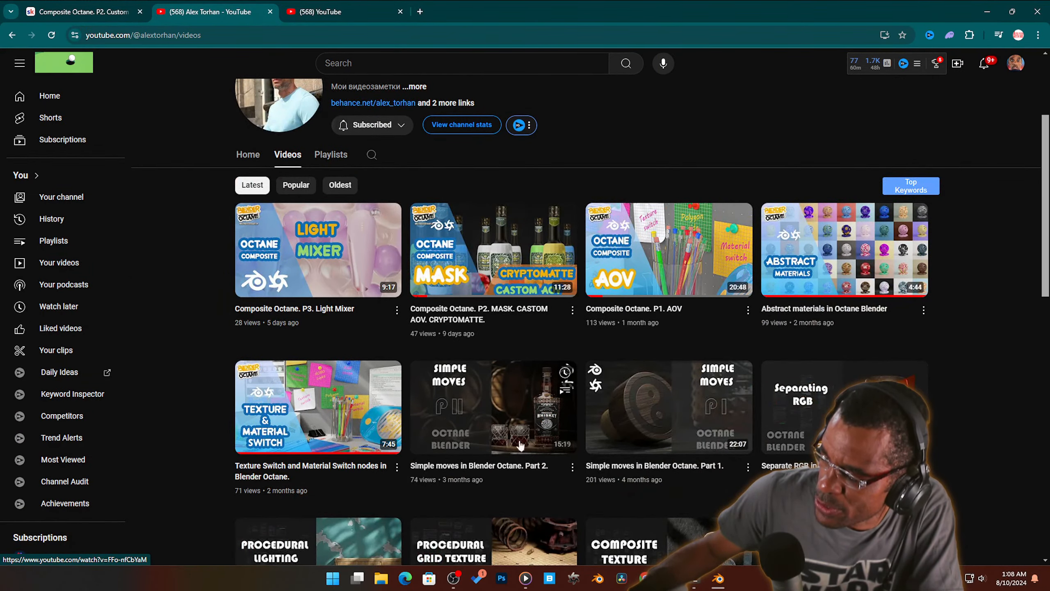
{"action": "scroll", "coordinate": [667, 427], "scroll_direction": "down", "scroll_amount": 1}
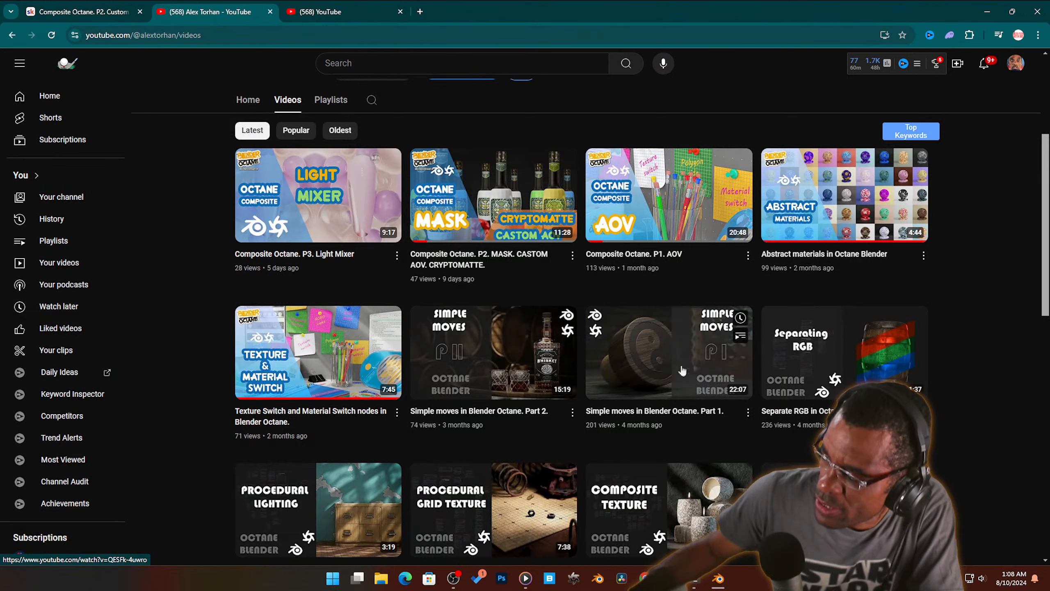
{"action": "scroll", "coordinate": [757, 435], "scroll_direction": "down", "scroll_amount": 2}
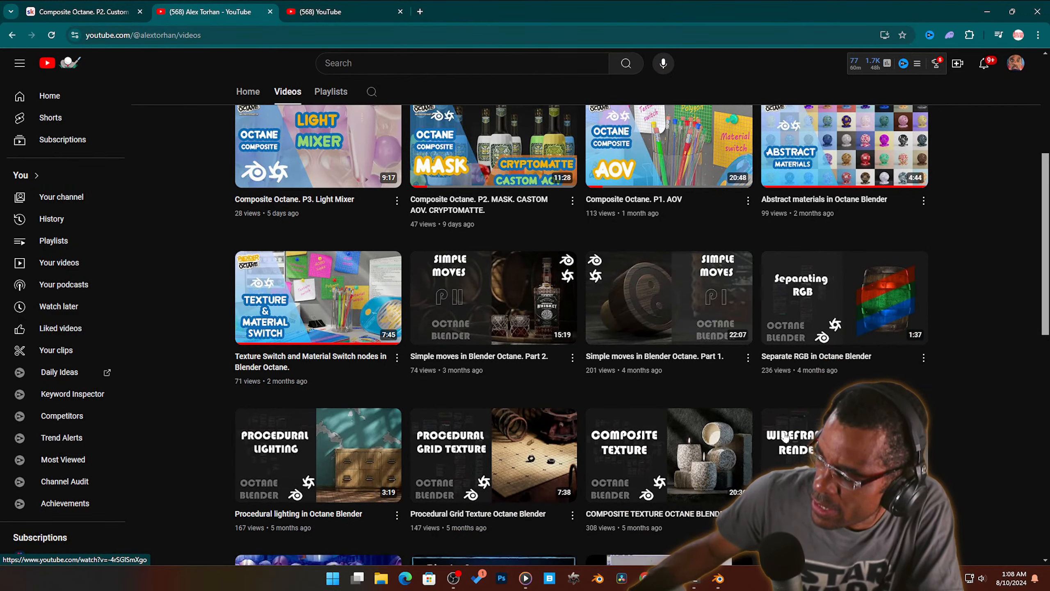
{"action": "scroll", "coordinate": [749, 430], "scroll_direction": "down", "scroll_amount": 1}
{"action": "scroll", "coordinate": [464, 378], "scroll_direction": "up", "scroll_amount": 2}
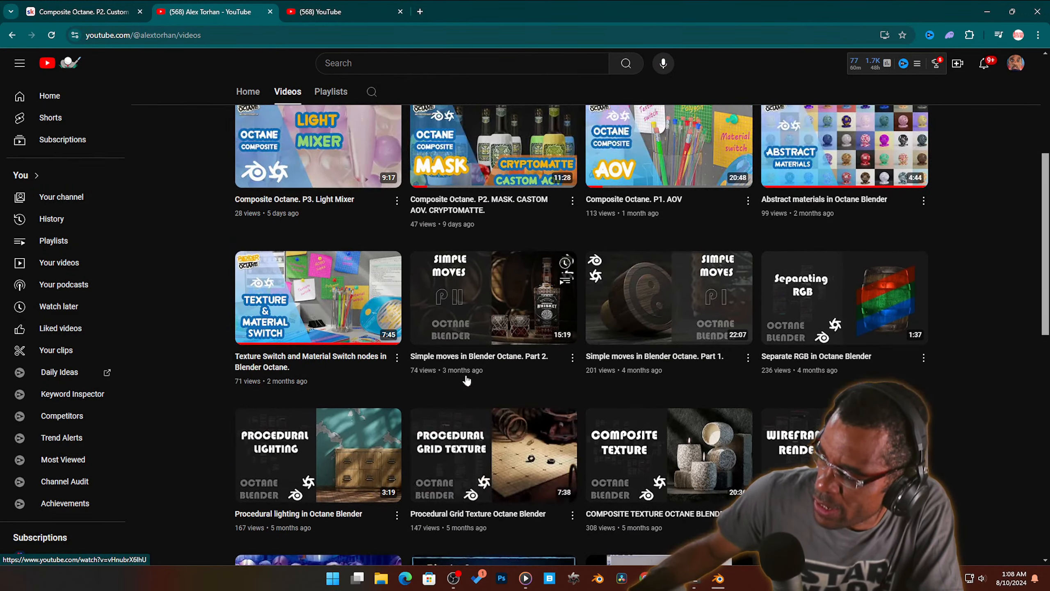
{"action": "scroll", "coordinate": [269, 237], "scroll_direction": "up", "scroll_amount": 1}
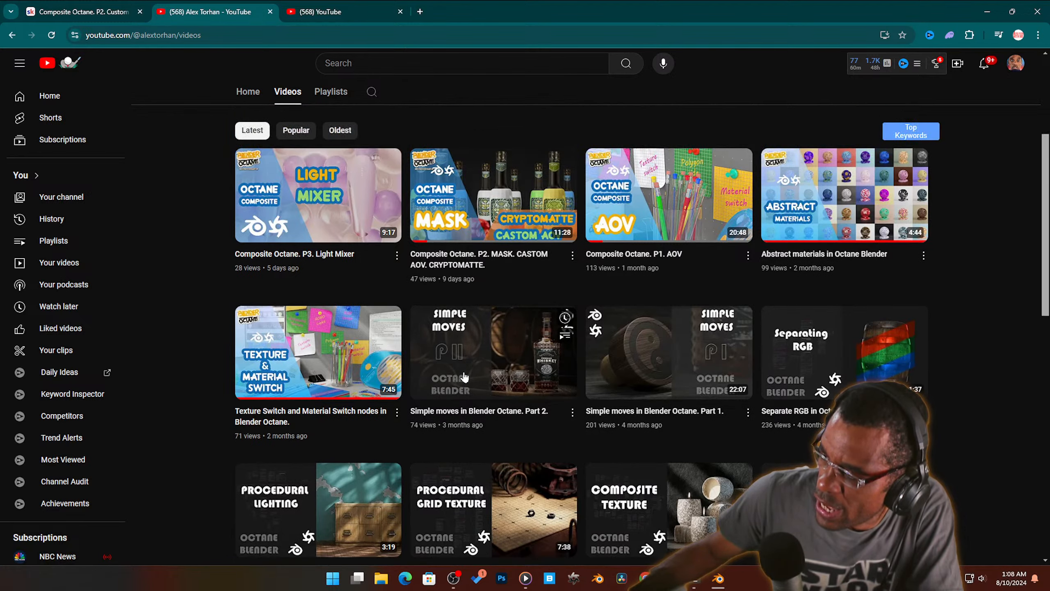
{"action": "mouse_move", "coordinate": [302, 167]}
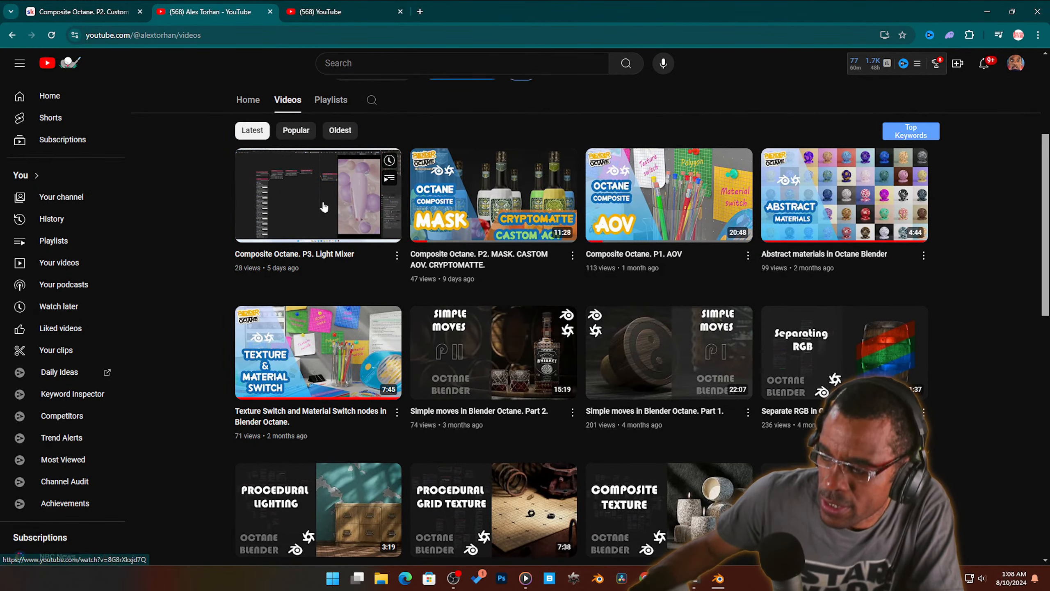